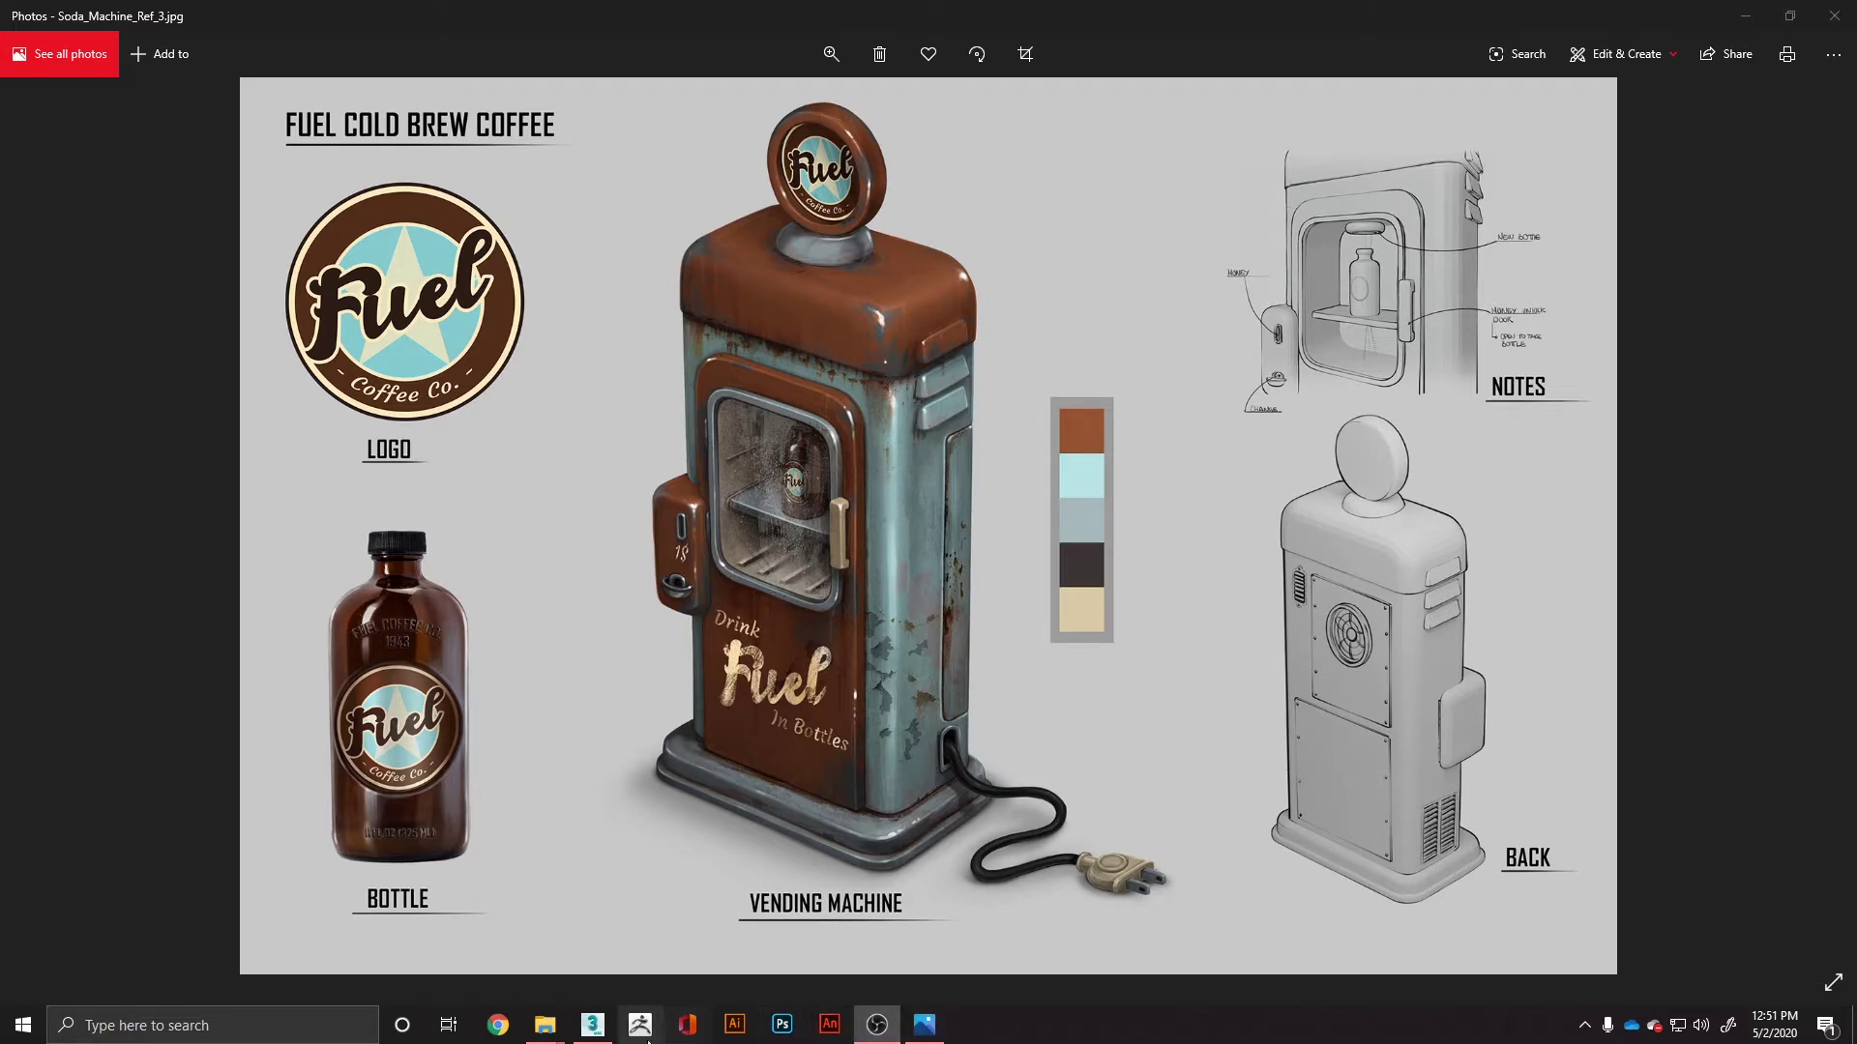
Step: Switch to 3ds Max and unhide the Ref object of the soda machine scene
click(597, 1030)
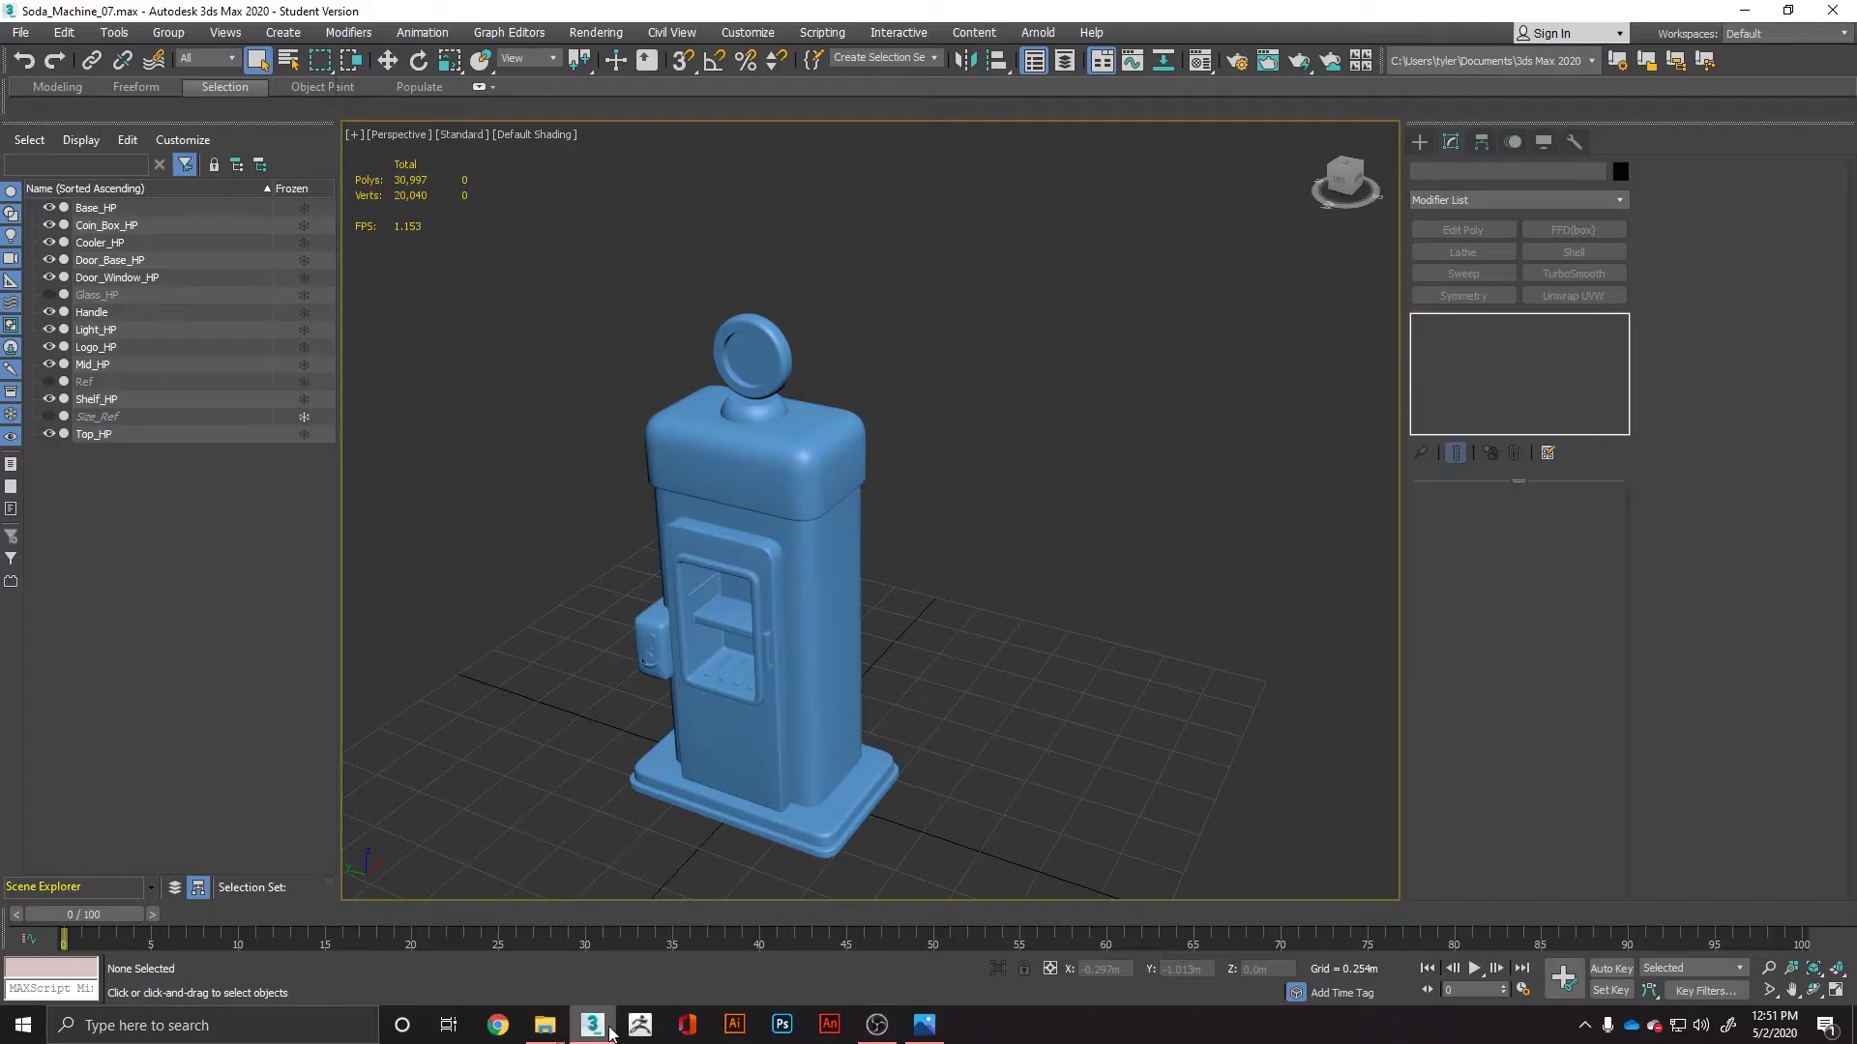
click(48, 382)
scroll(653, 522, up, 10)
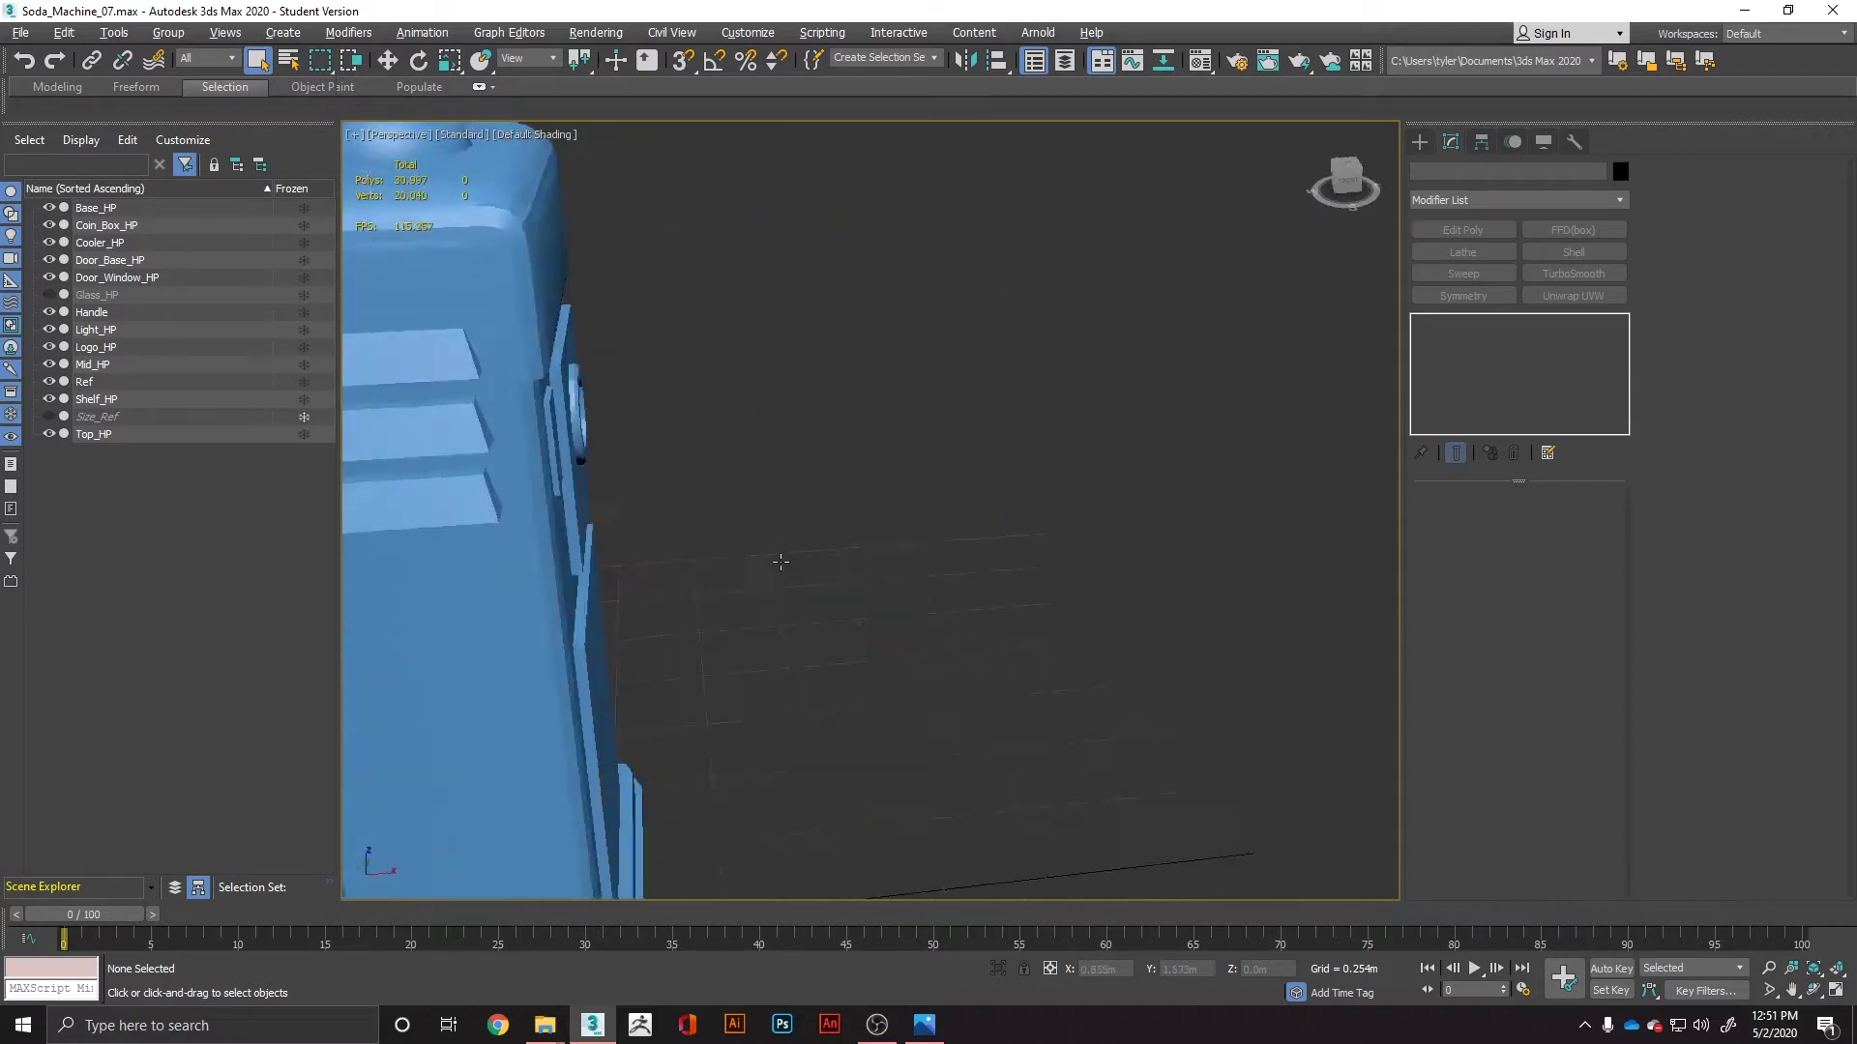
scroll(970, 543, down, 8)
alt+middle_drag(970, 544, 1112, 566)
Step: Check the side vents on the vending machine concept image Soda_Machine_Ref_3.jpg and return to 3ds Max
key(alt+Tab)
key(alt+Tab)
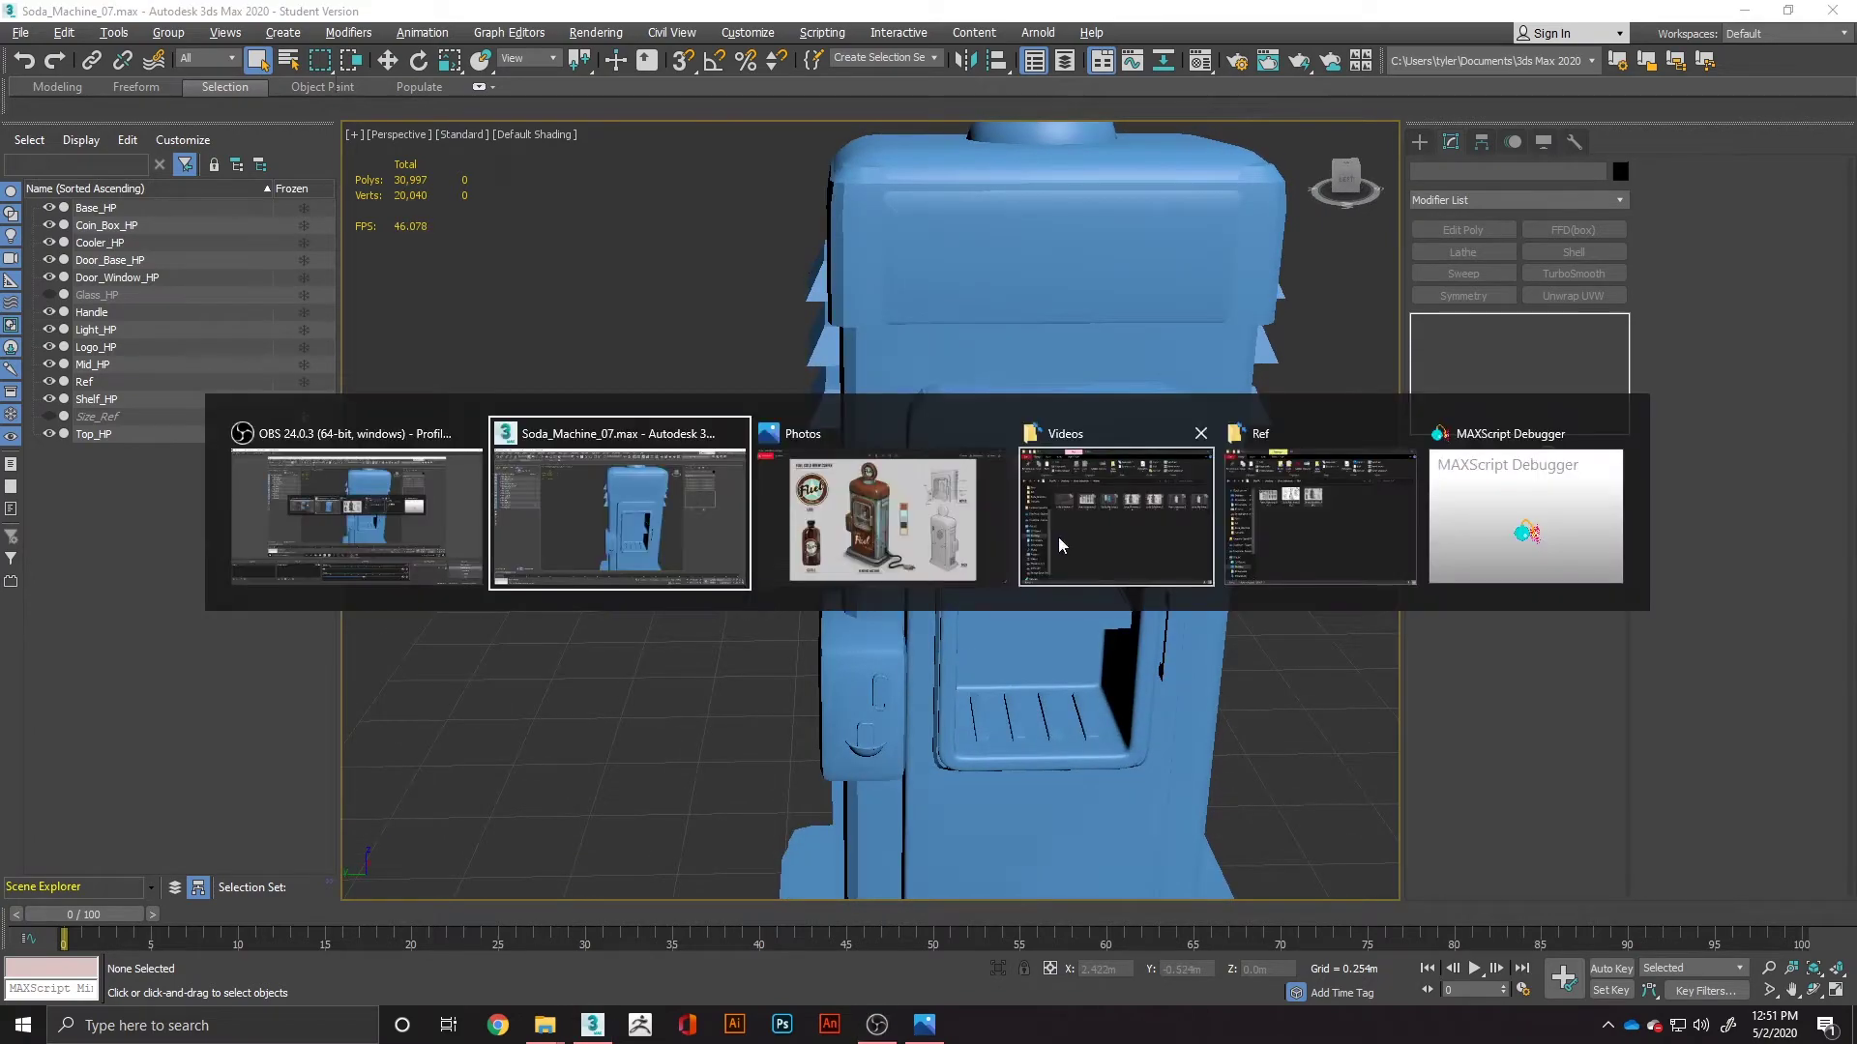
click(937, 522)
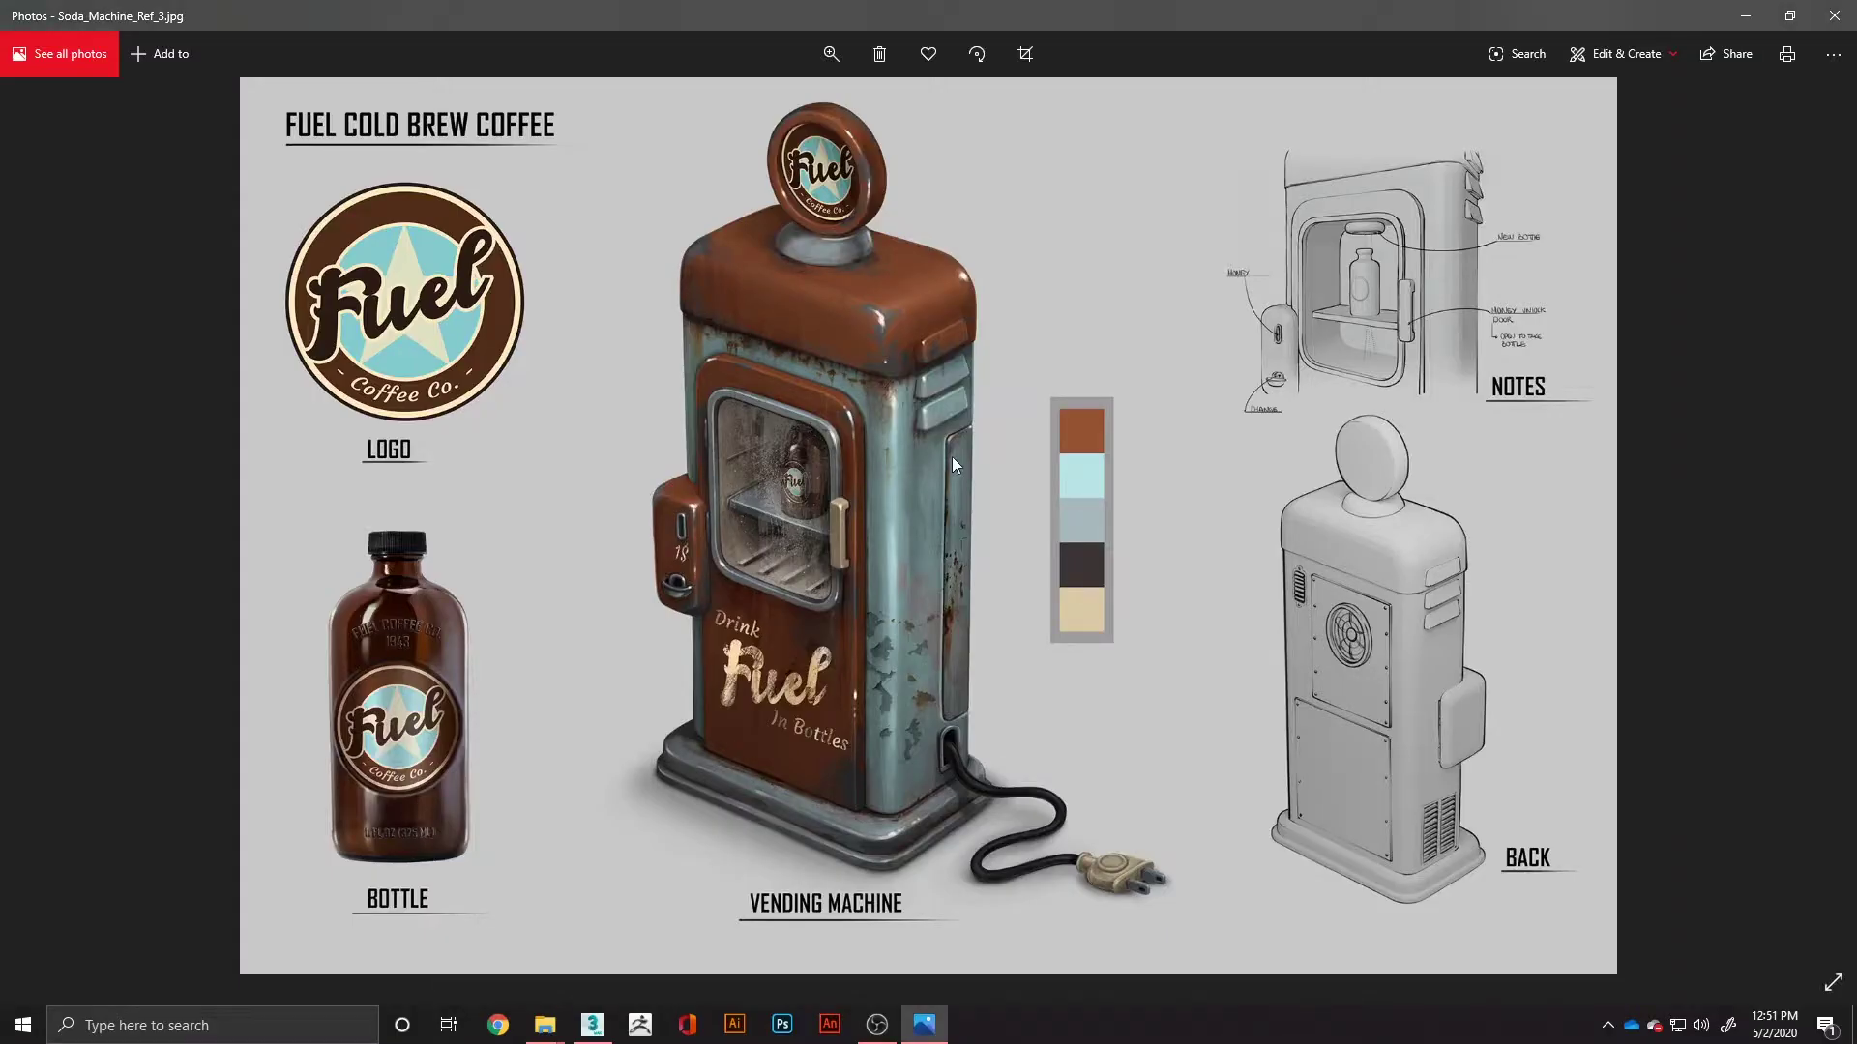
key(alt+Tab)
key(alt+Tab)
click(911, 479)
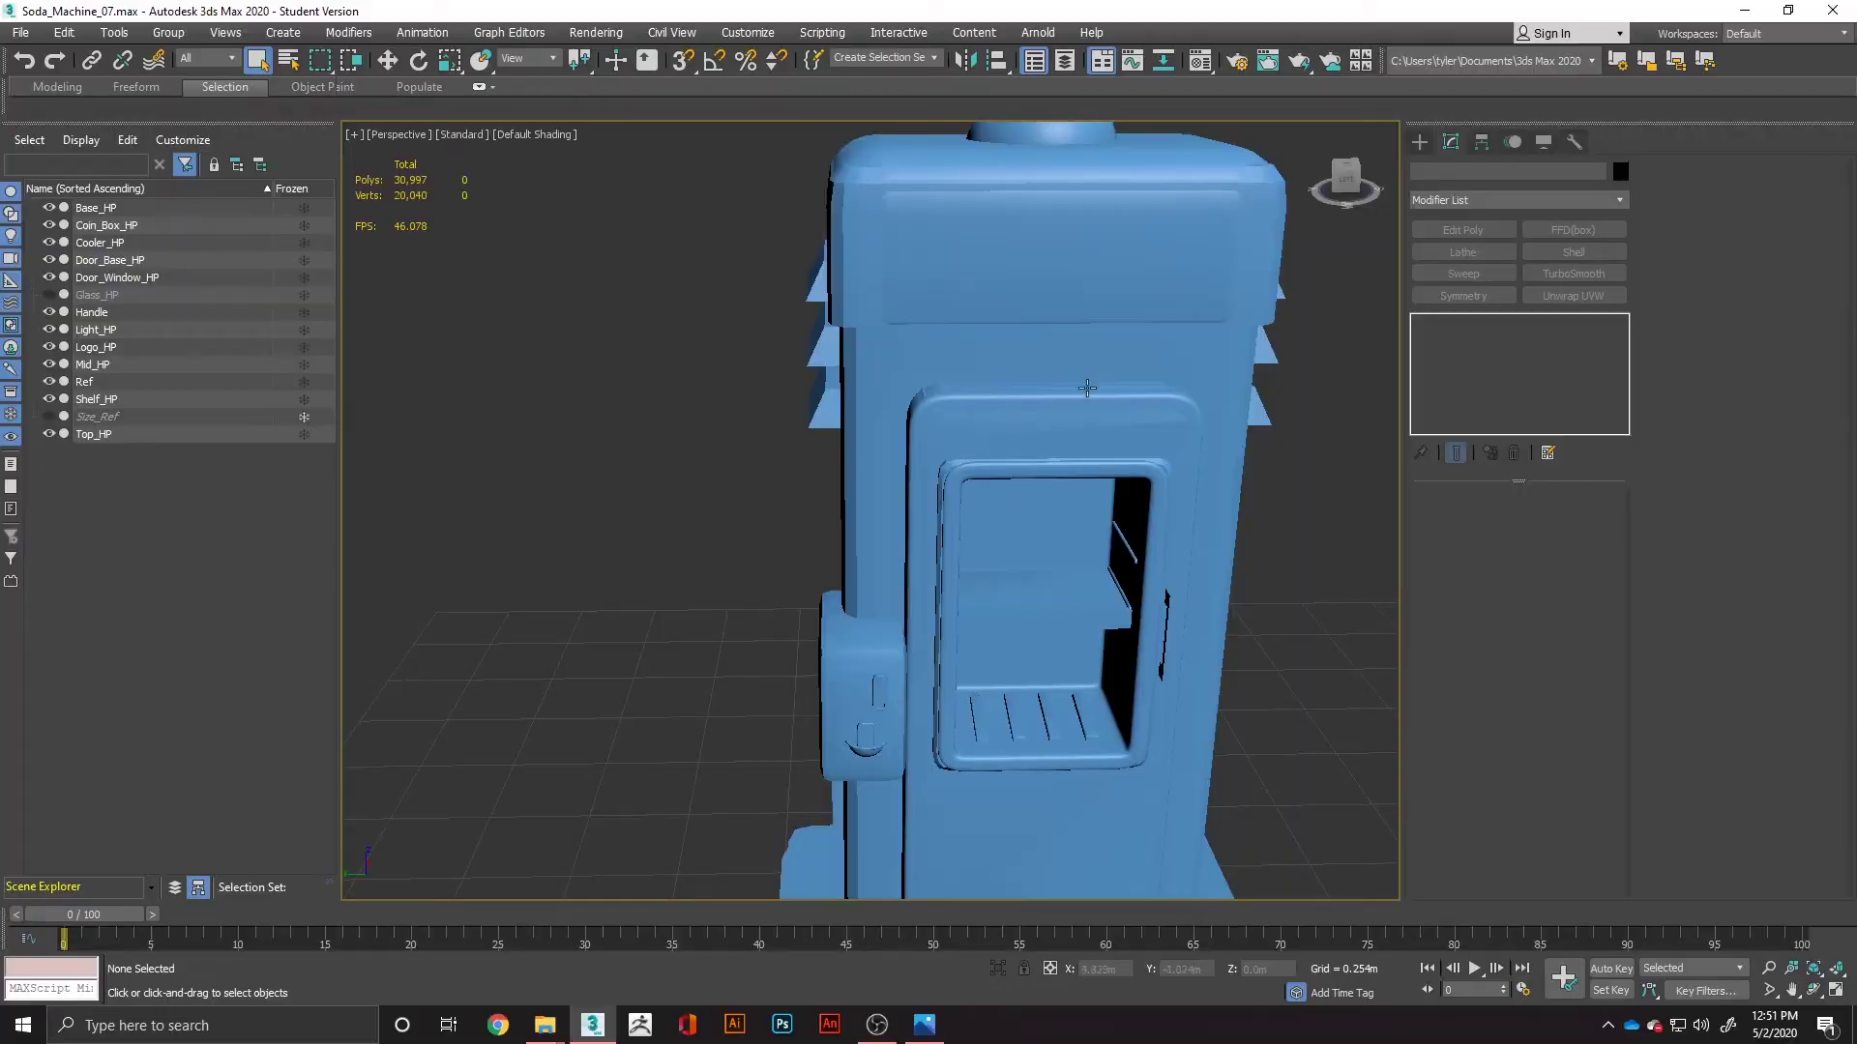
Step: Clone the Ref object as a copy named Vent and hide the original Ref
click(98, 385)
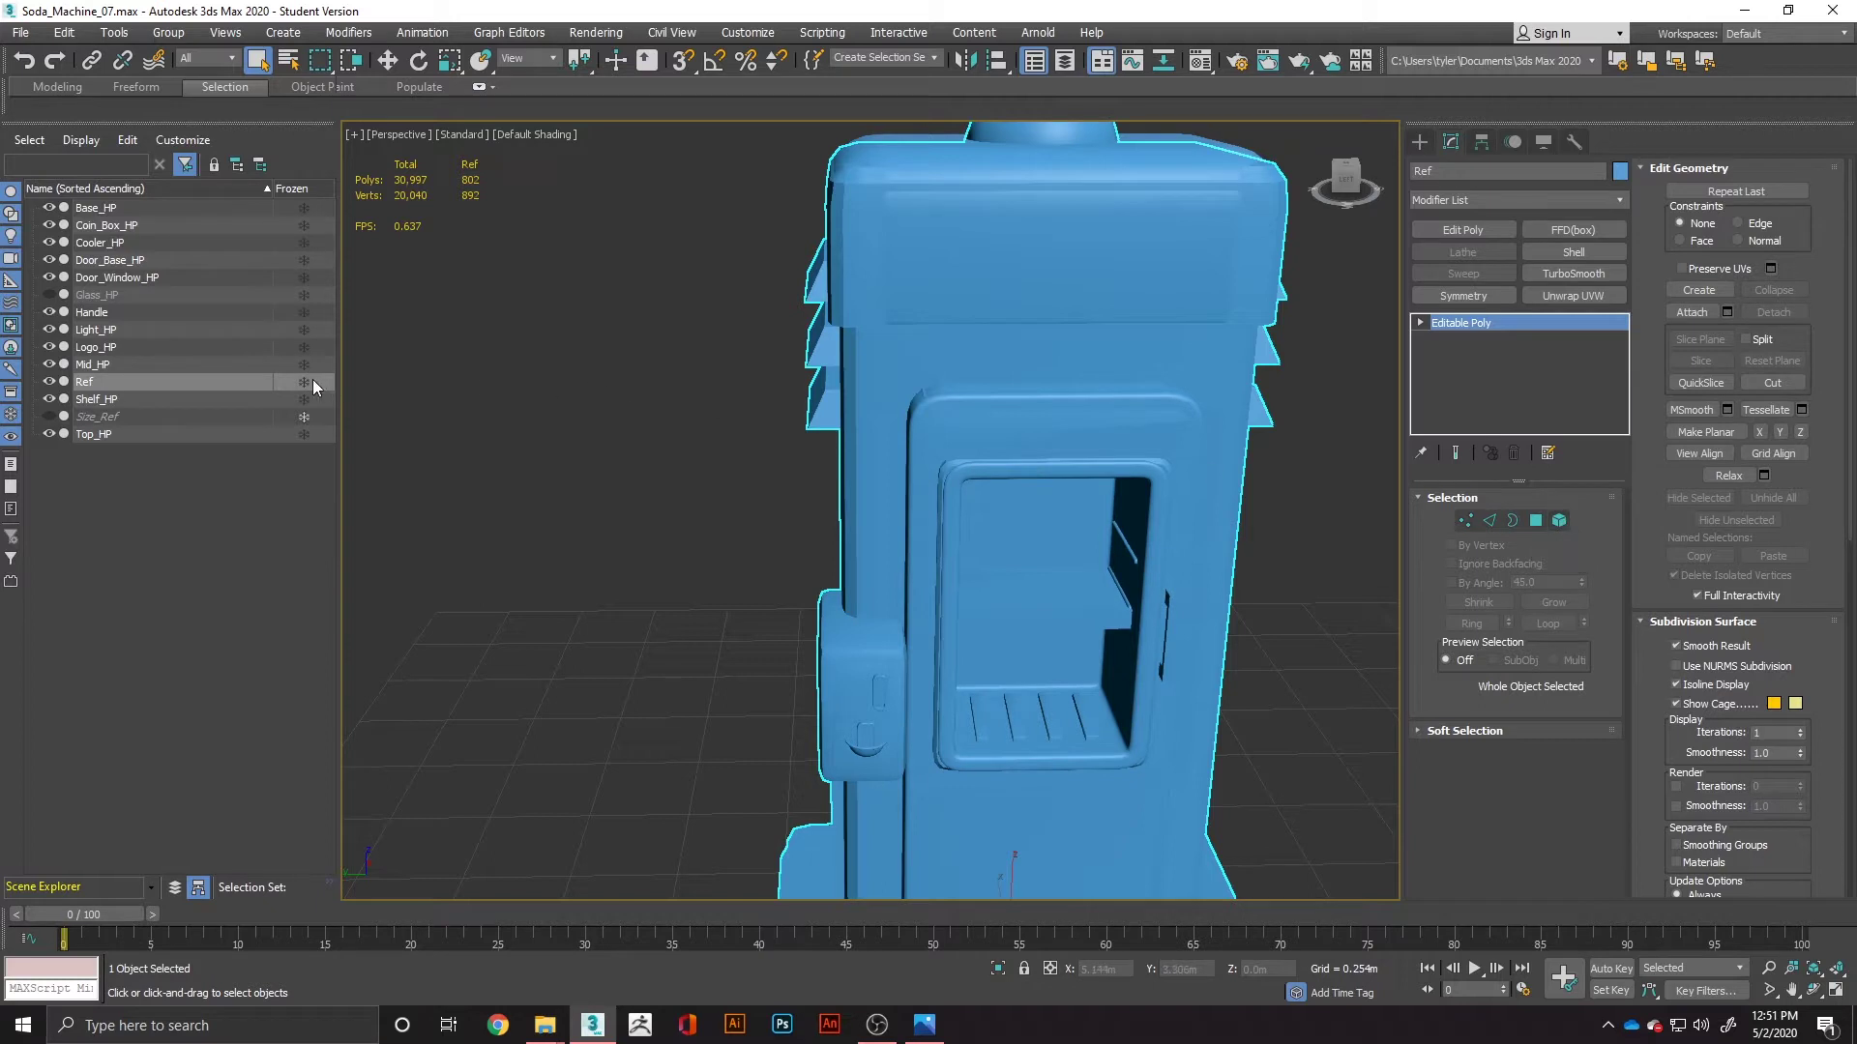
key(ctrl+v)
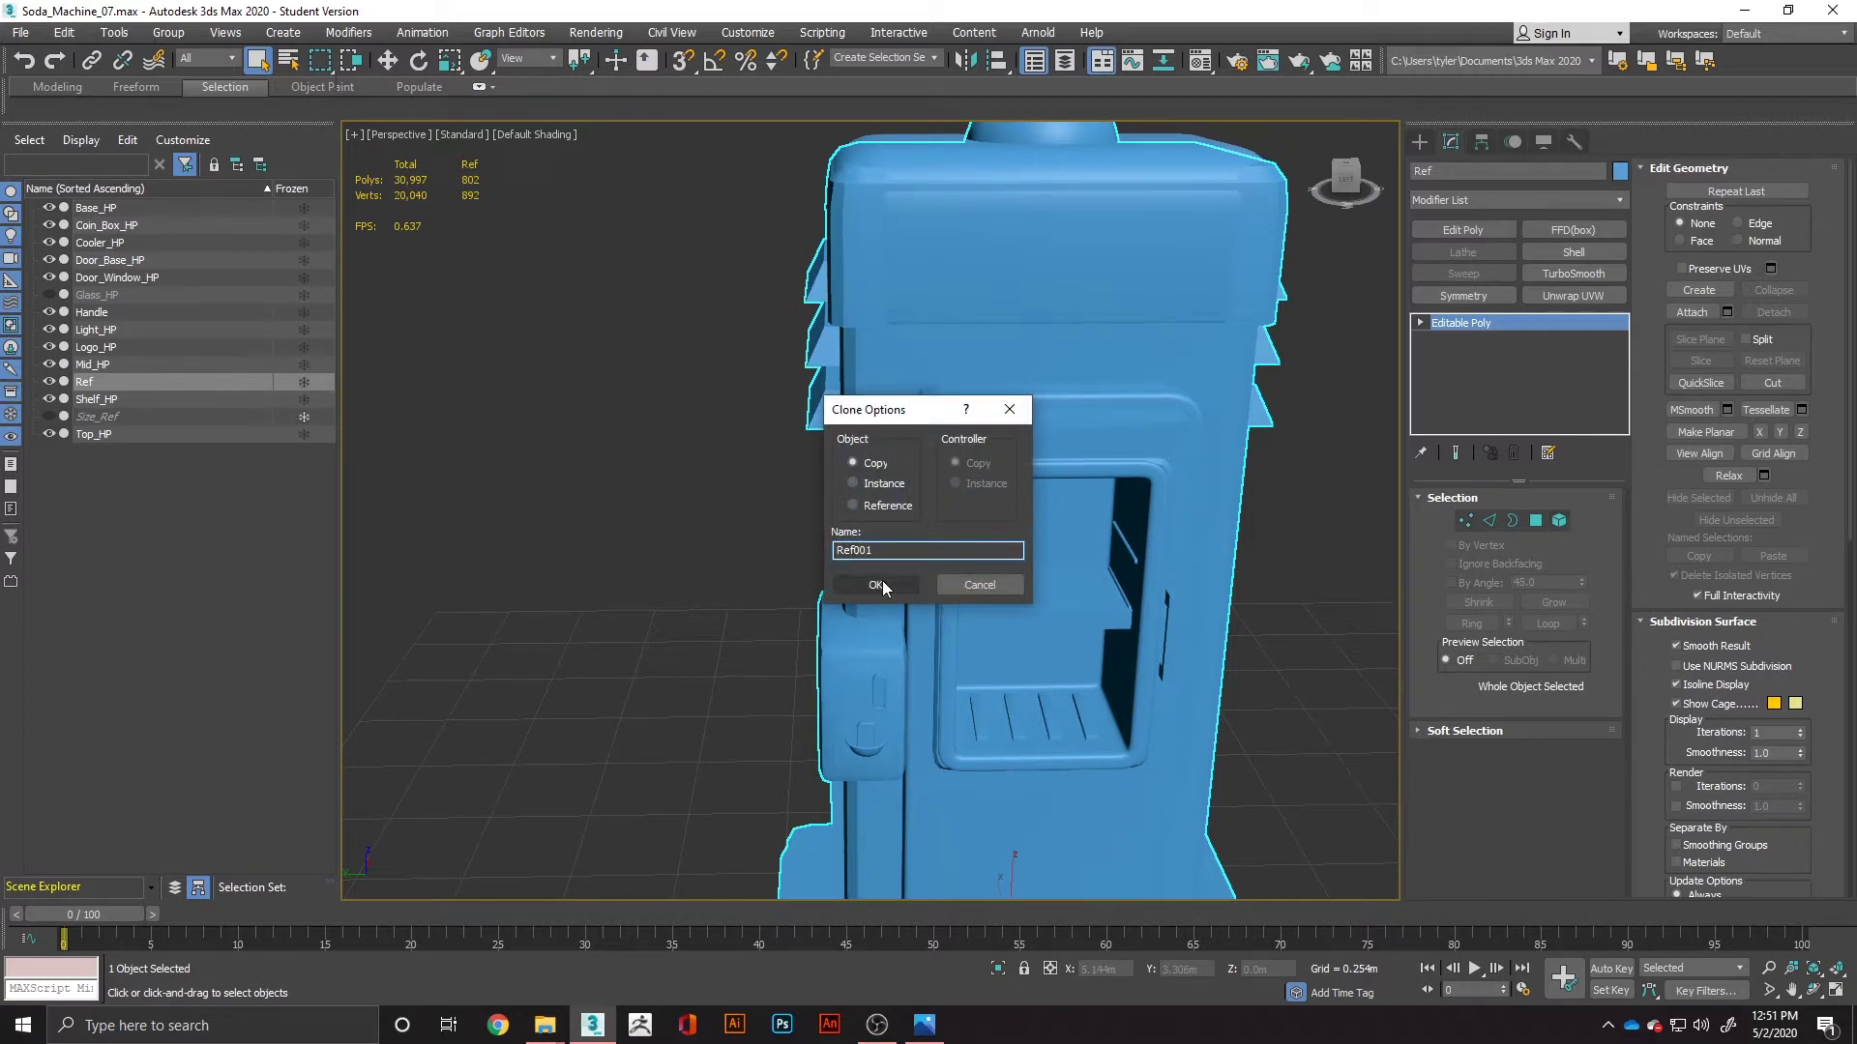
text(B)
text(ent)
key(Return)
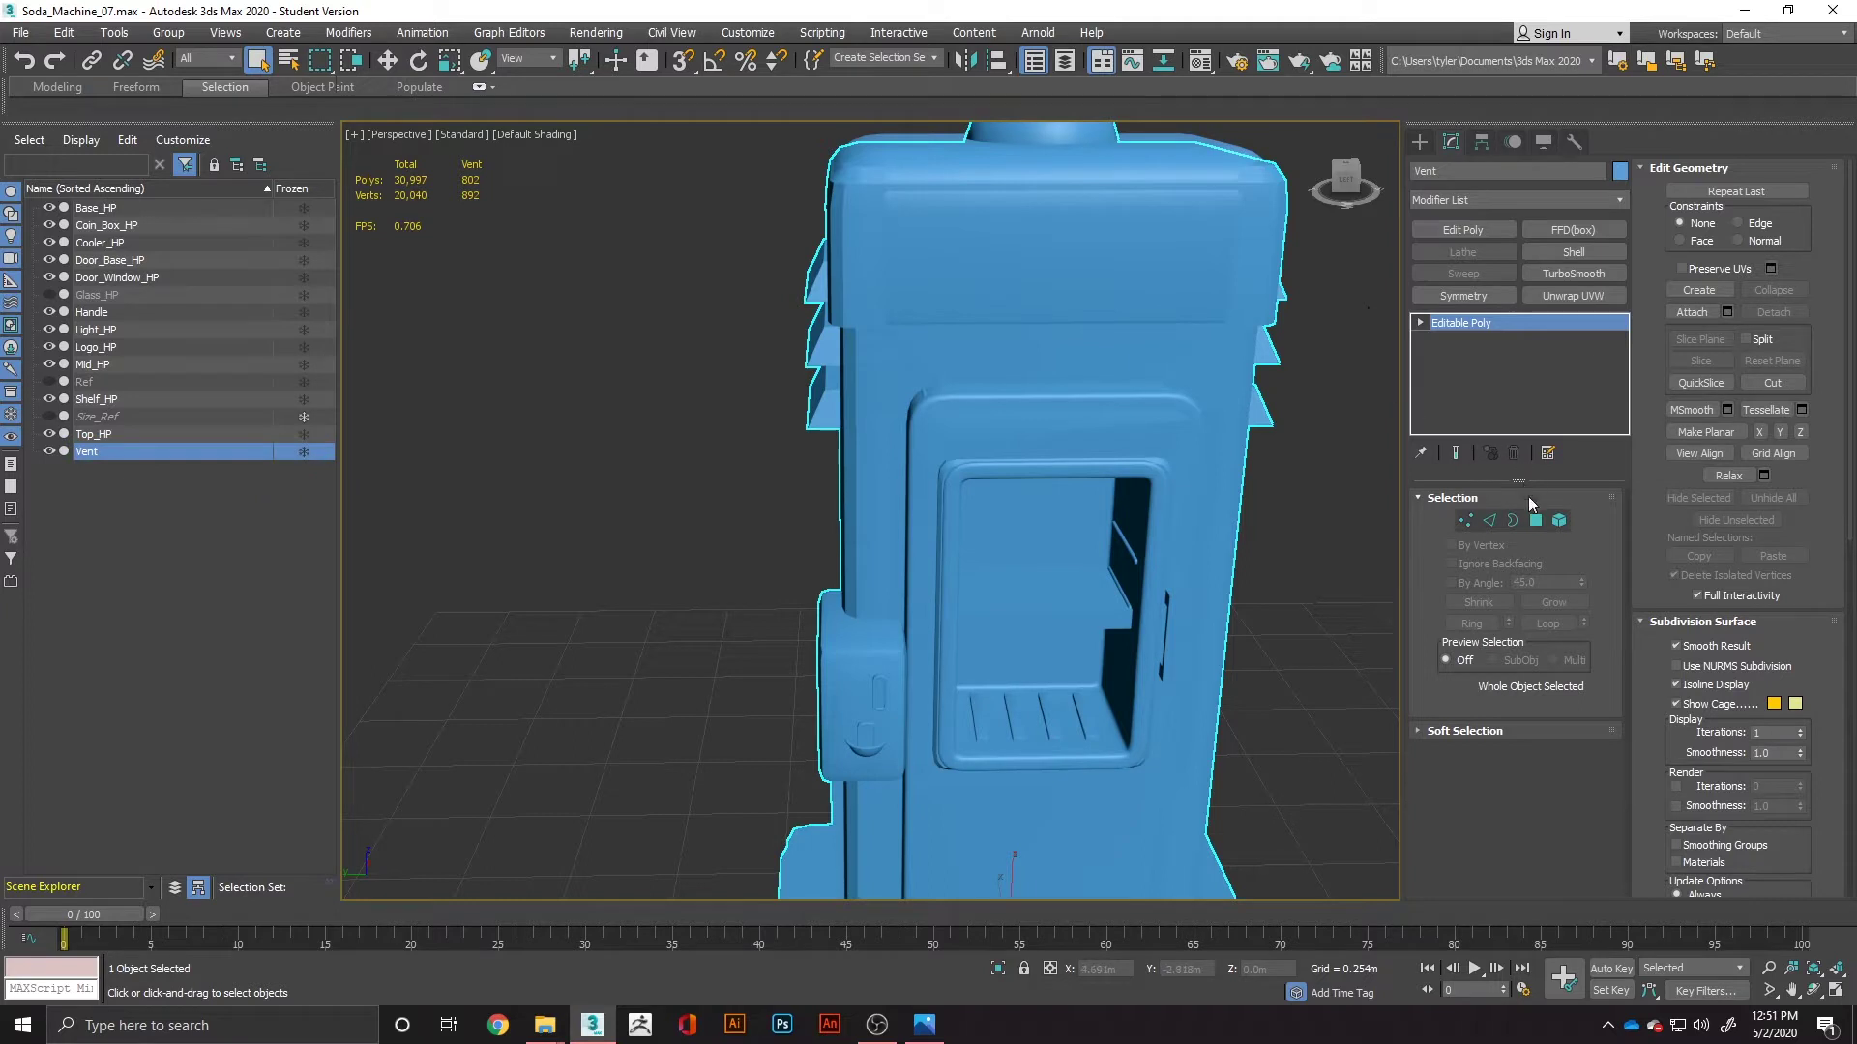
Step: Delete every element of the Vent object except the topmost side vent beside the machine's door
click(1558, 521)
click(1181, 552)
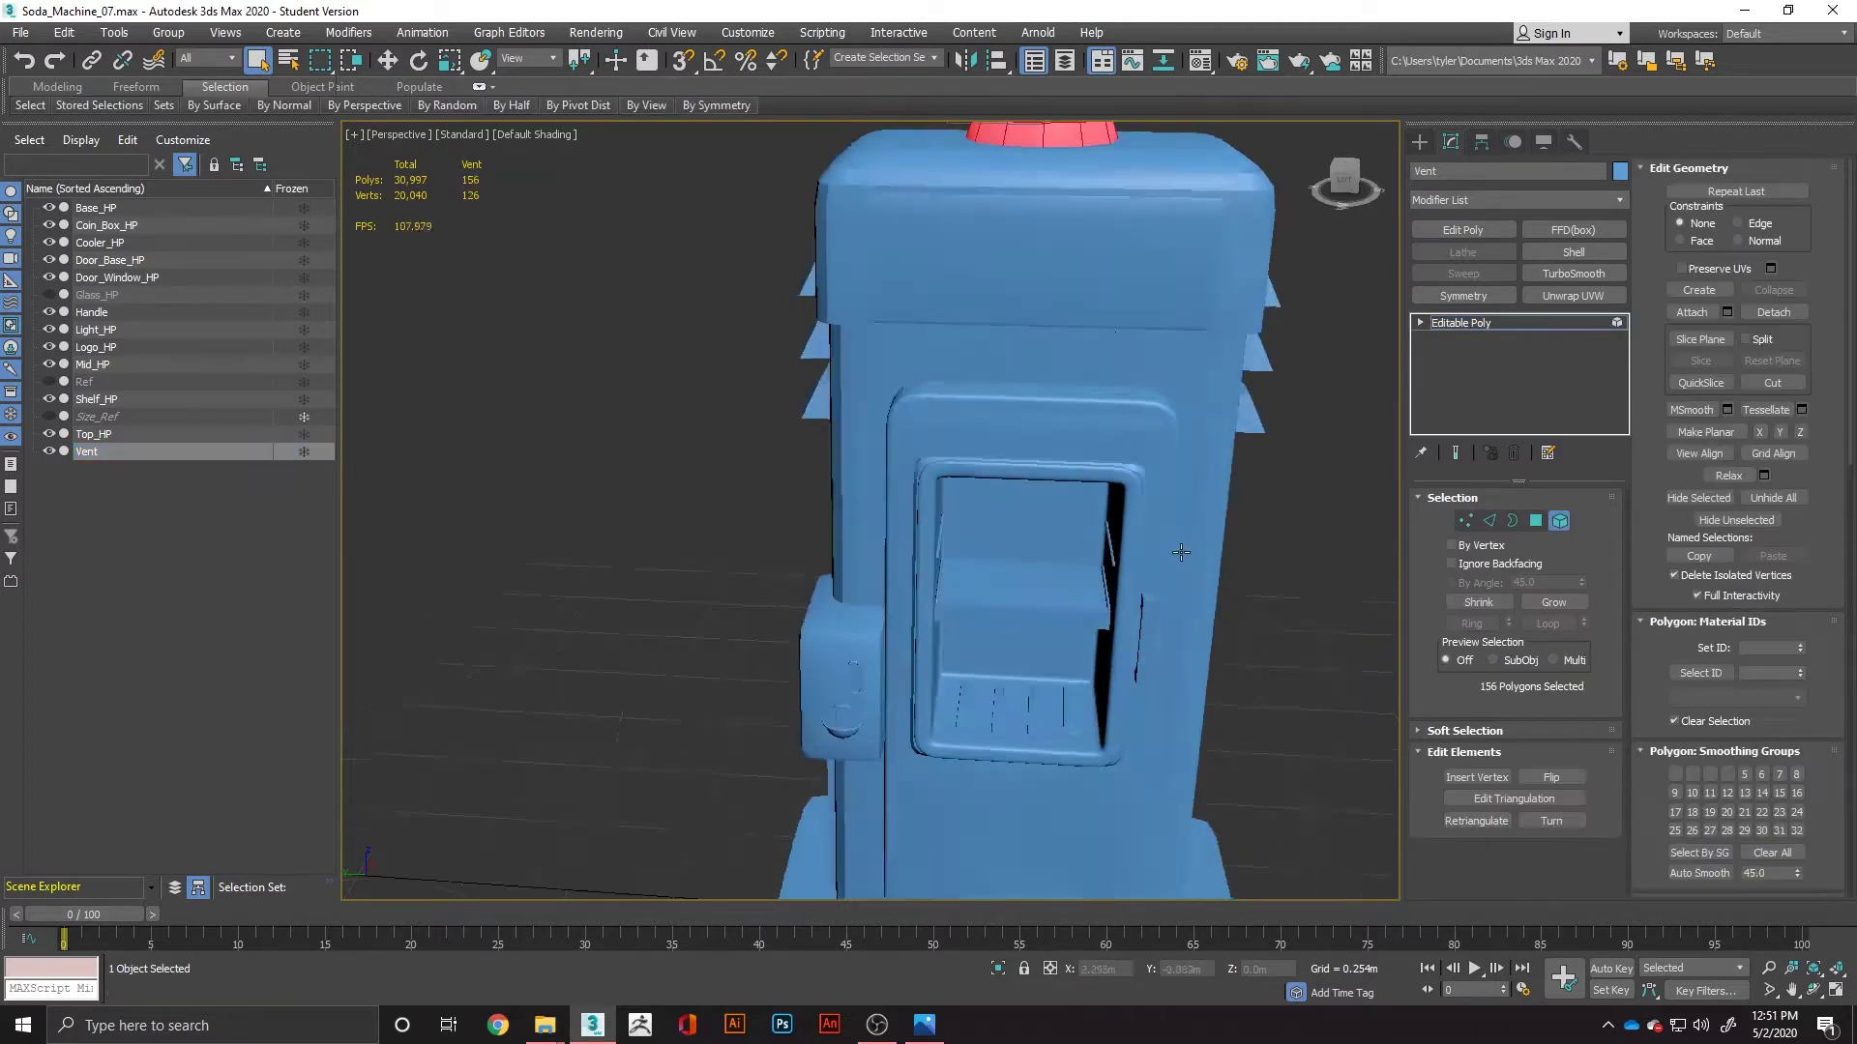
alt+middle_drag(1180, 552, 1142, 504)
click(1230, 311)
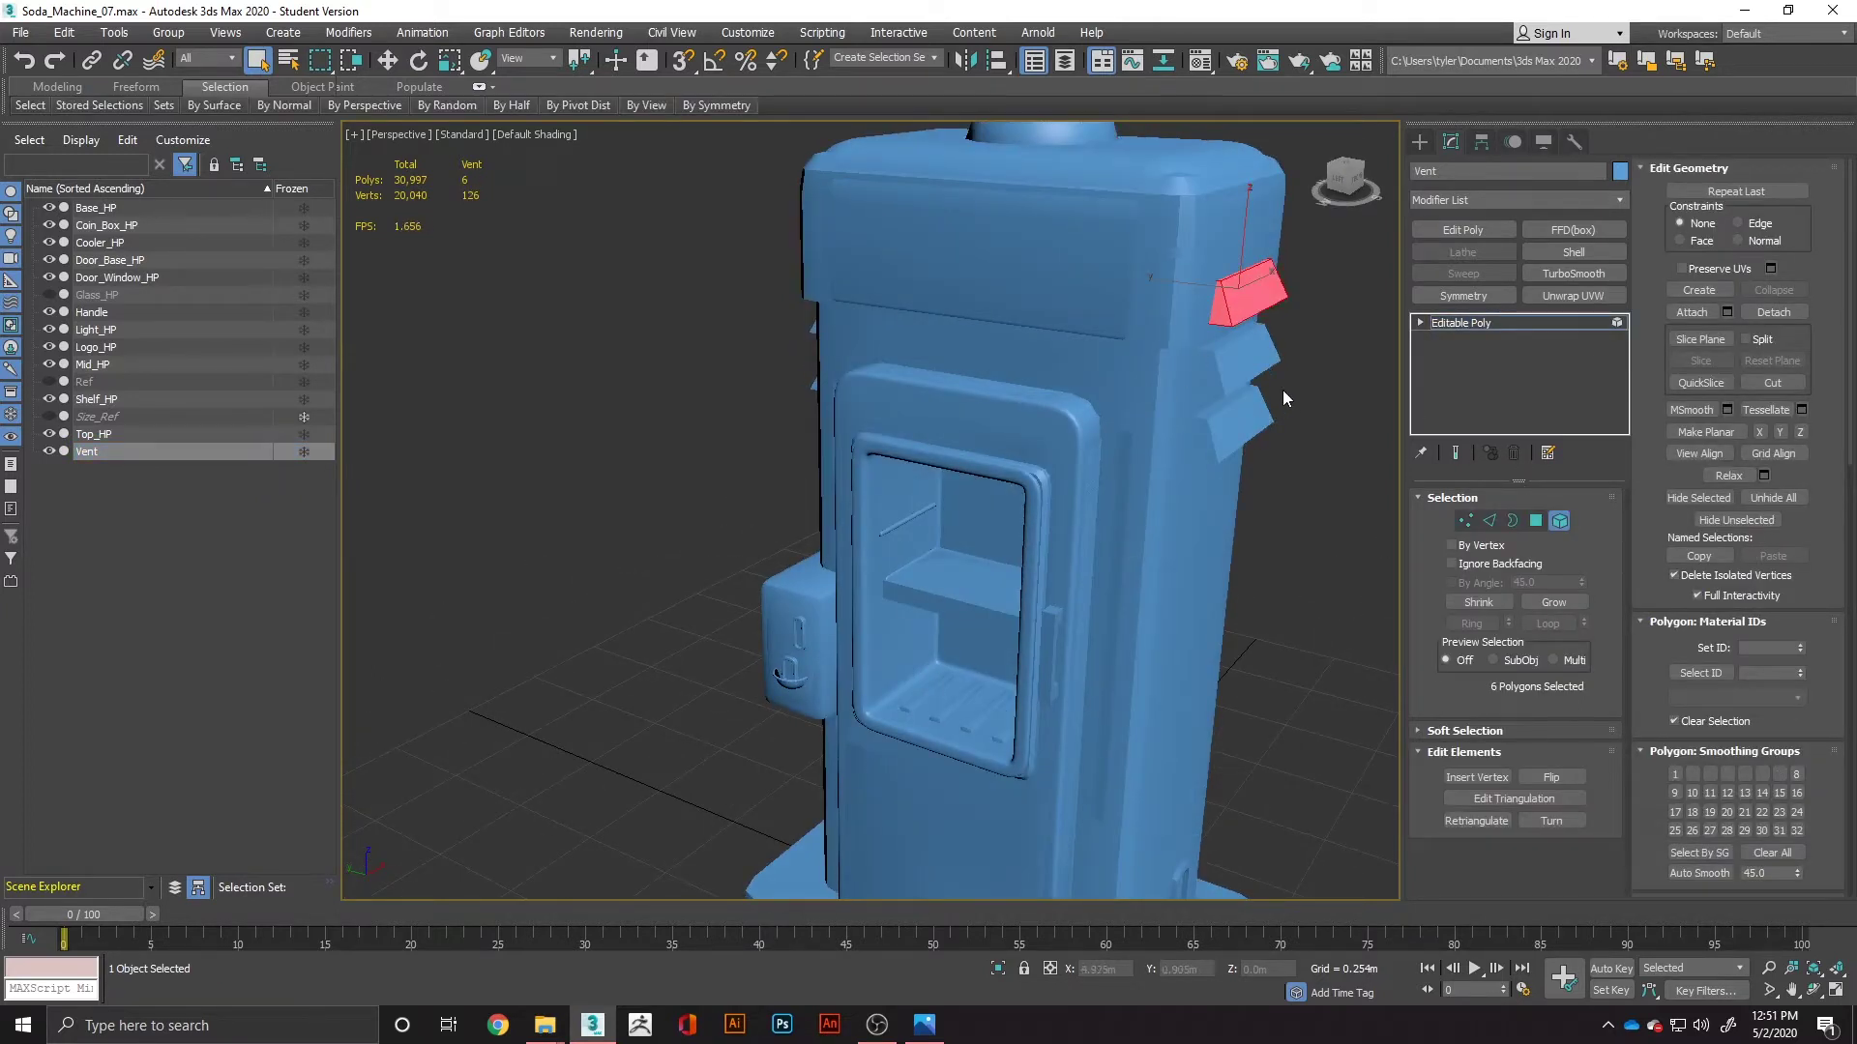
key(ctrl+i)
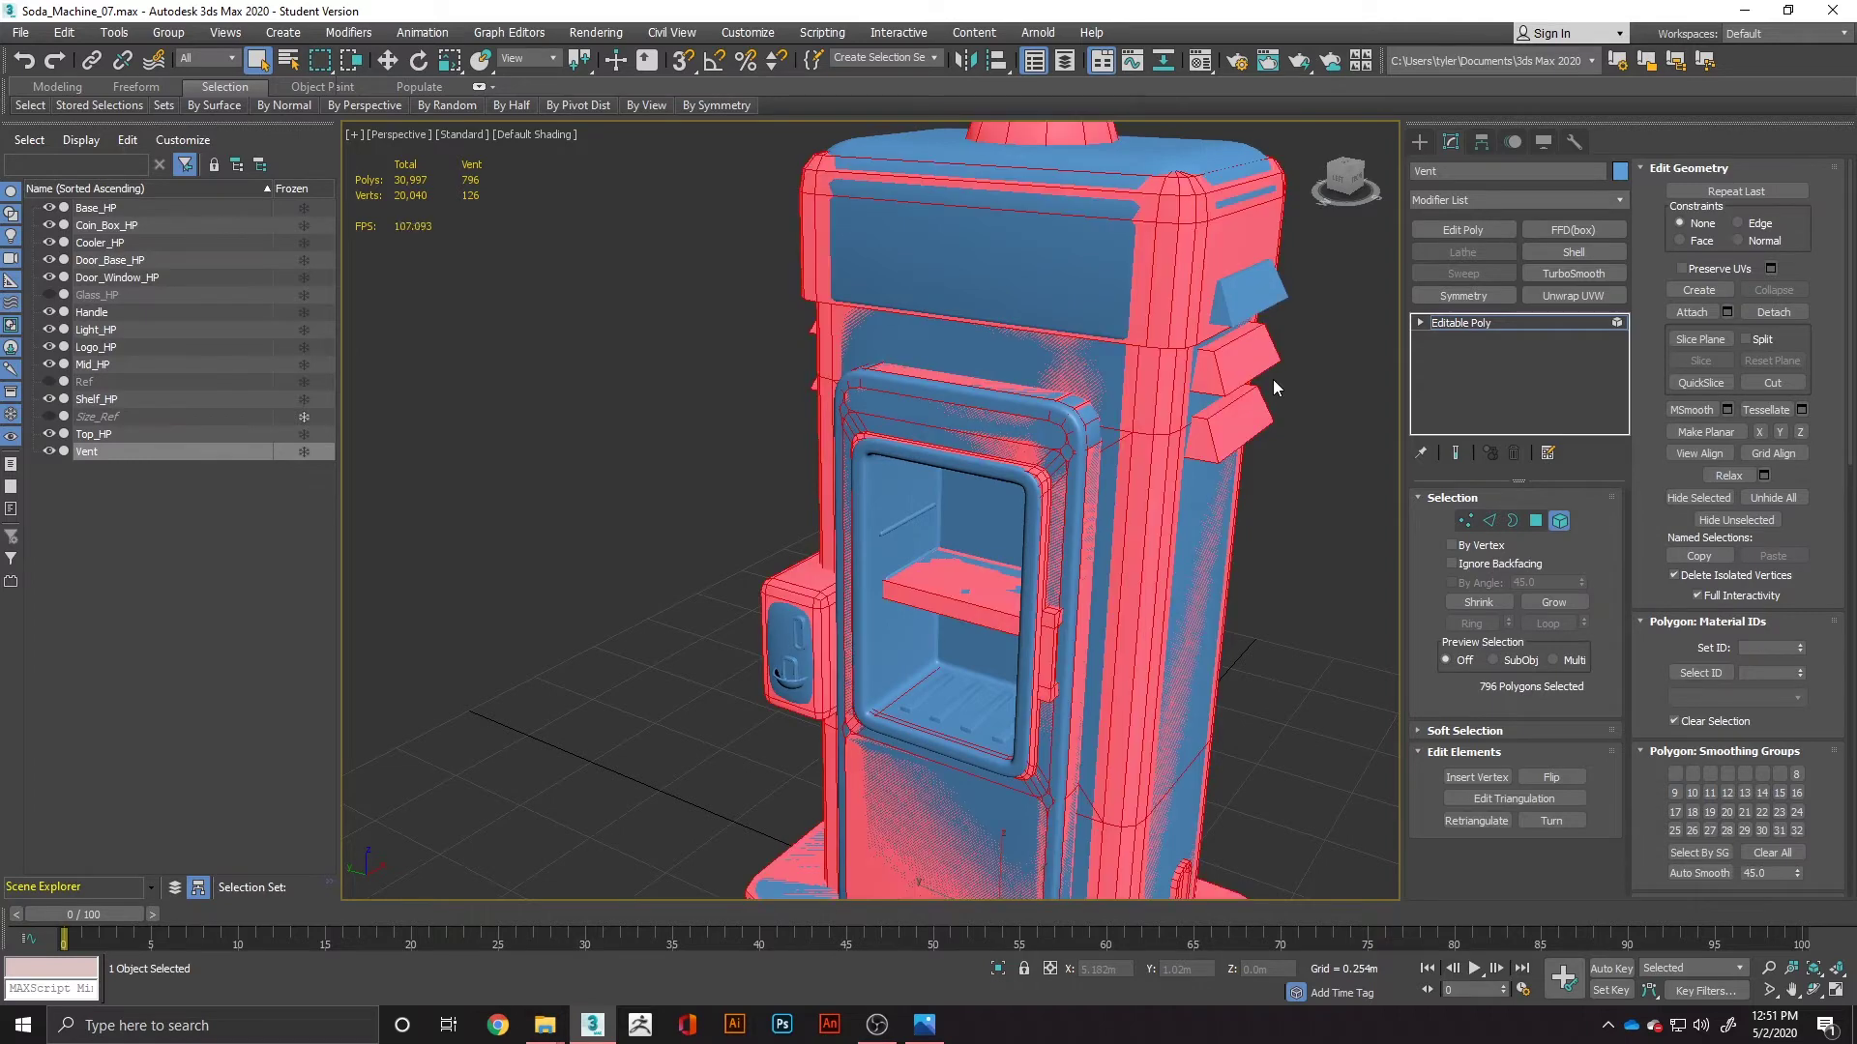
key(Delete)
click(1230, 290)
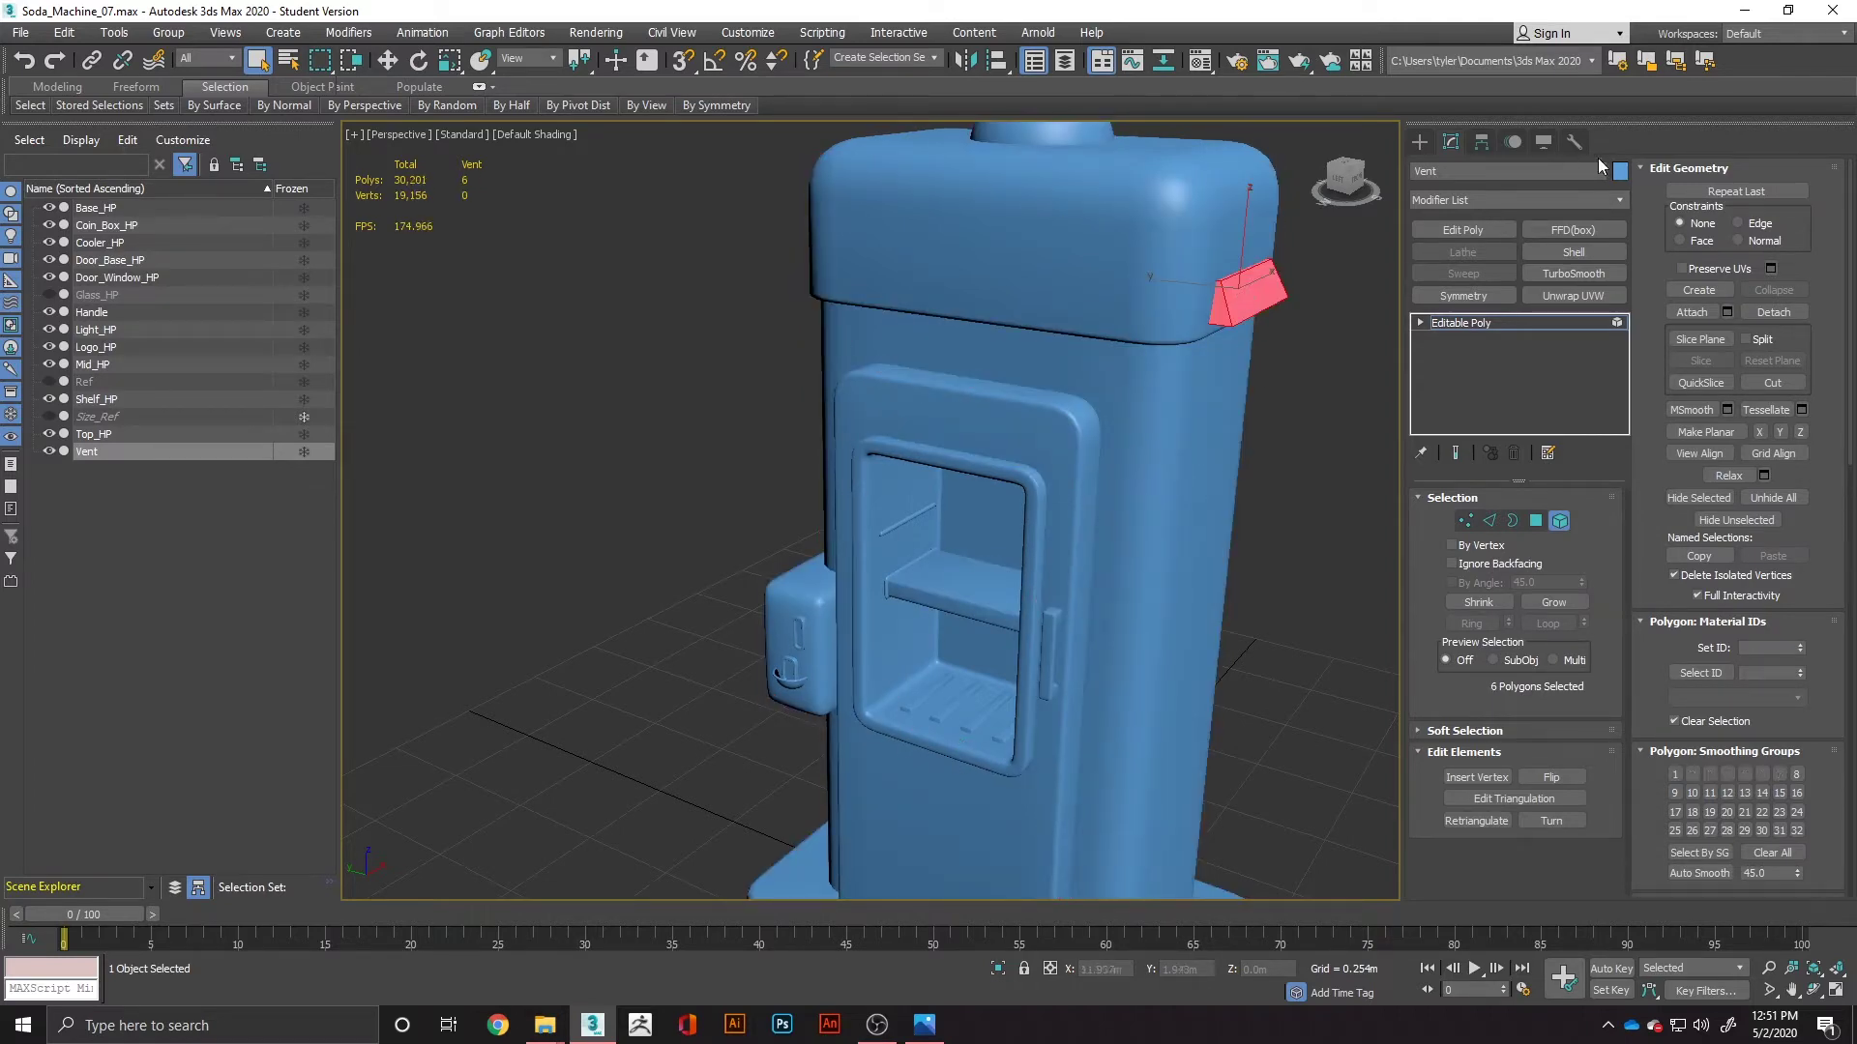
Step: Set the Vent's object color to light purple and display edged faces in the viewport
click(1620, 171)
click(1033, 429)
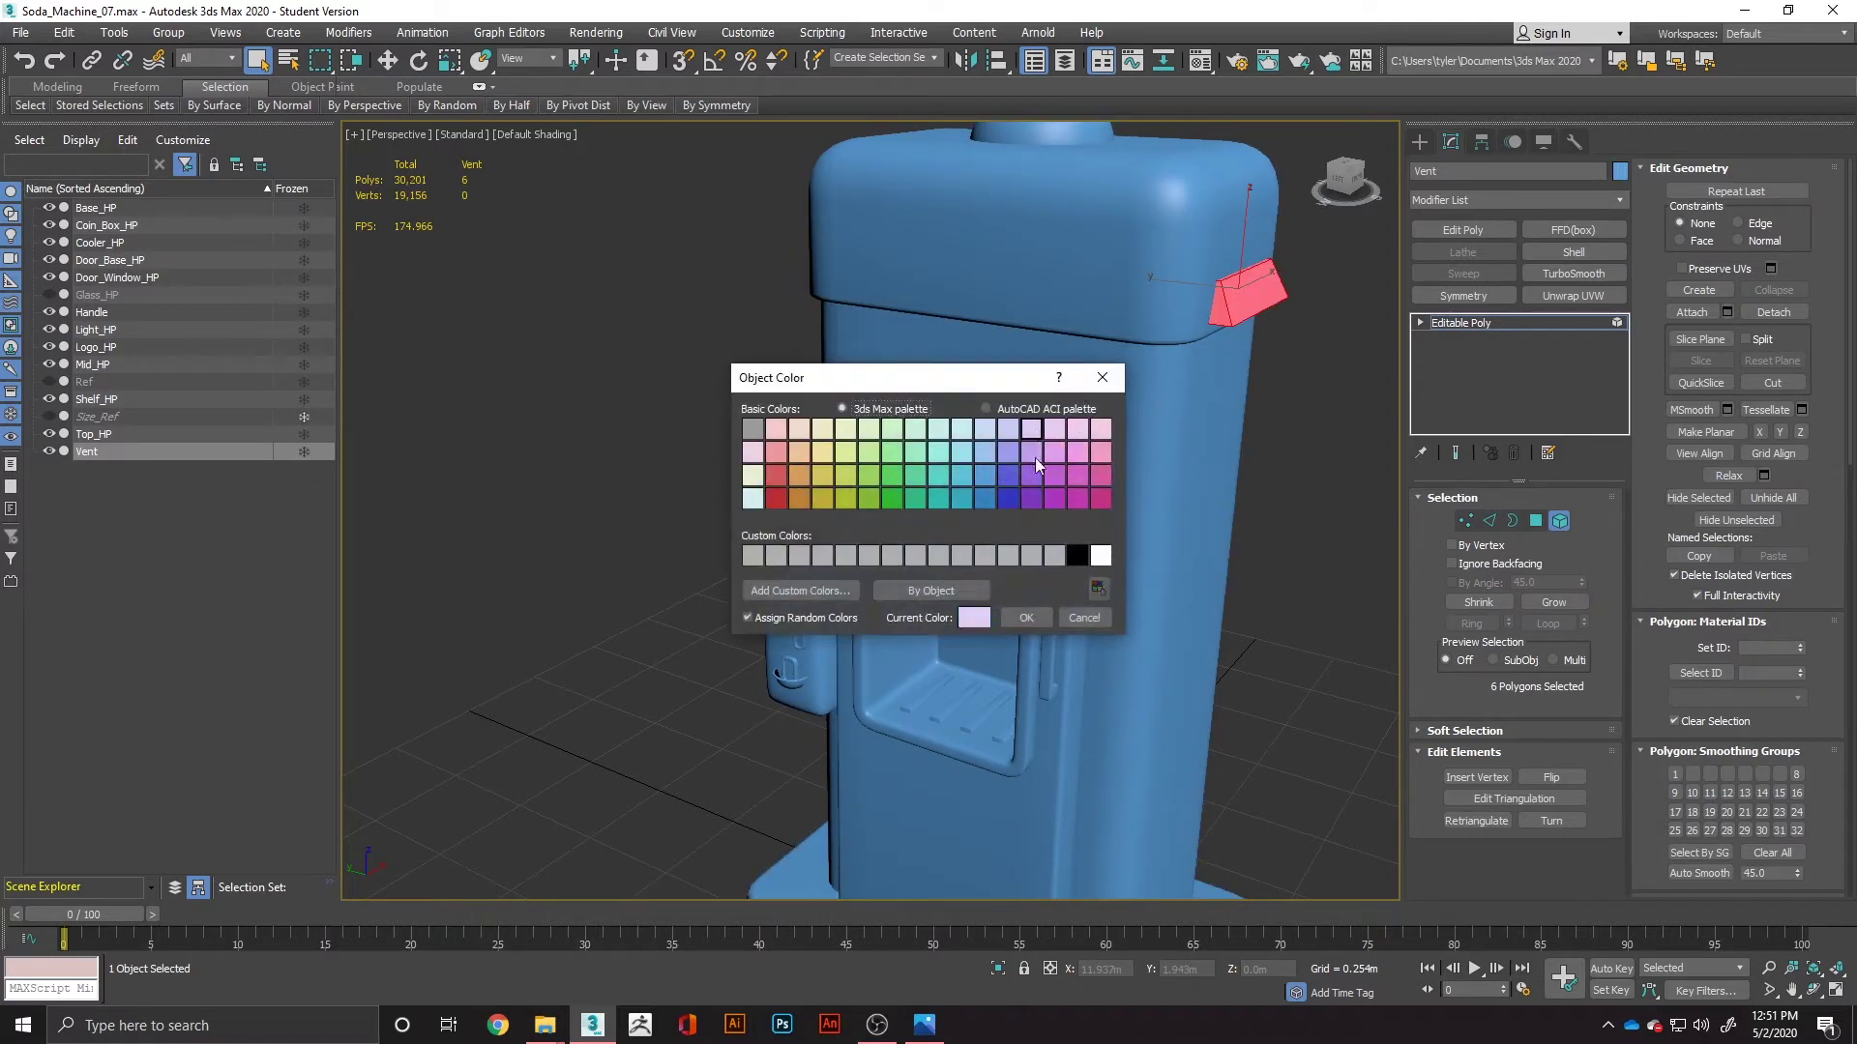
click(1026, 618)
click(1266, 414)
alt+middle_drag(1267, 414, 1078, 384)
key(F4)
scroll(1100, 407, up, 5)
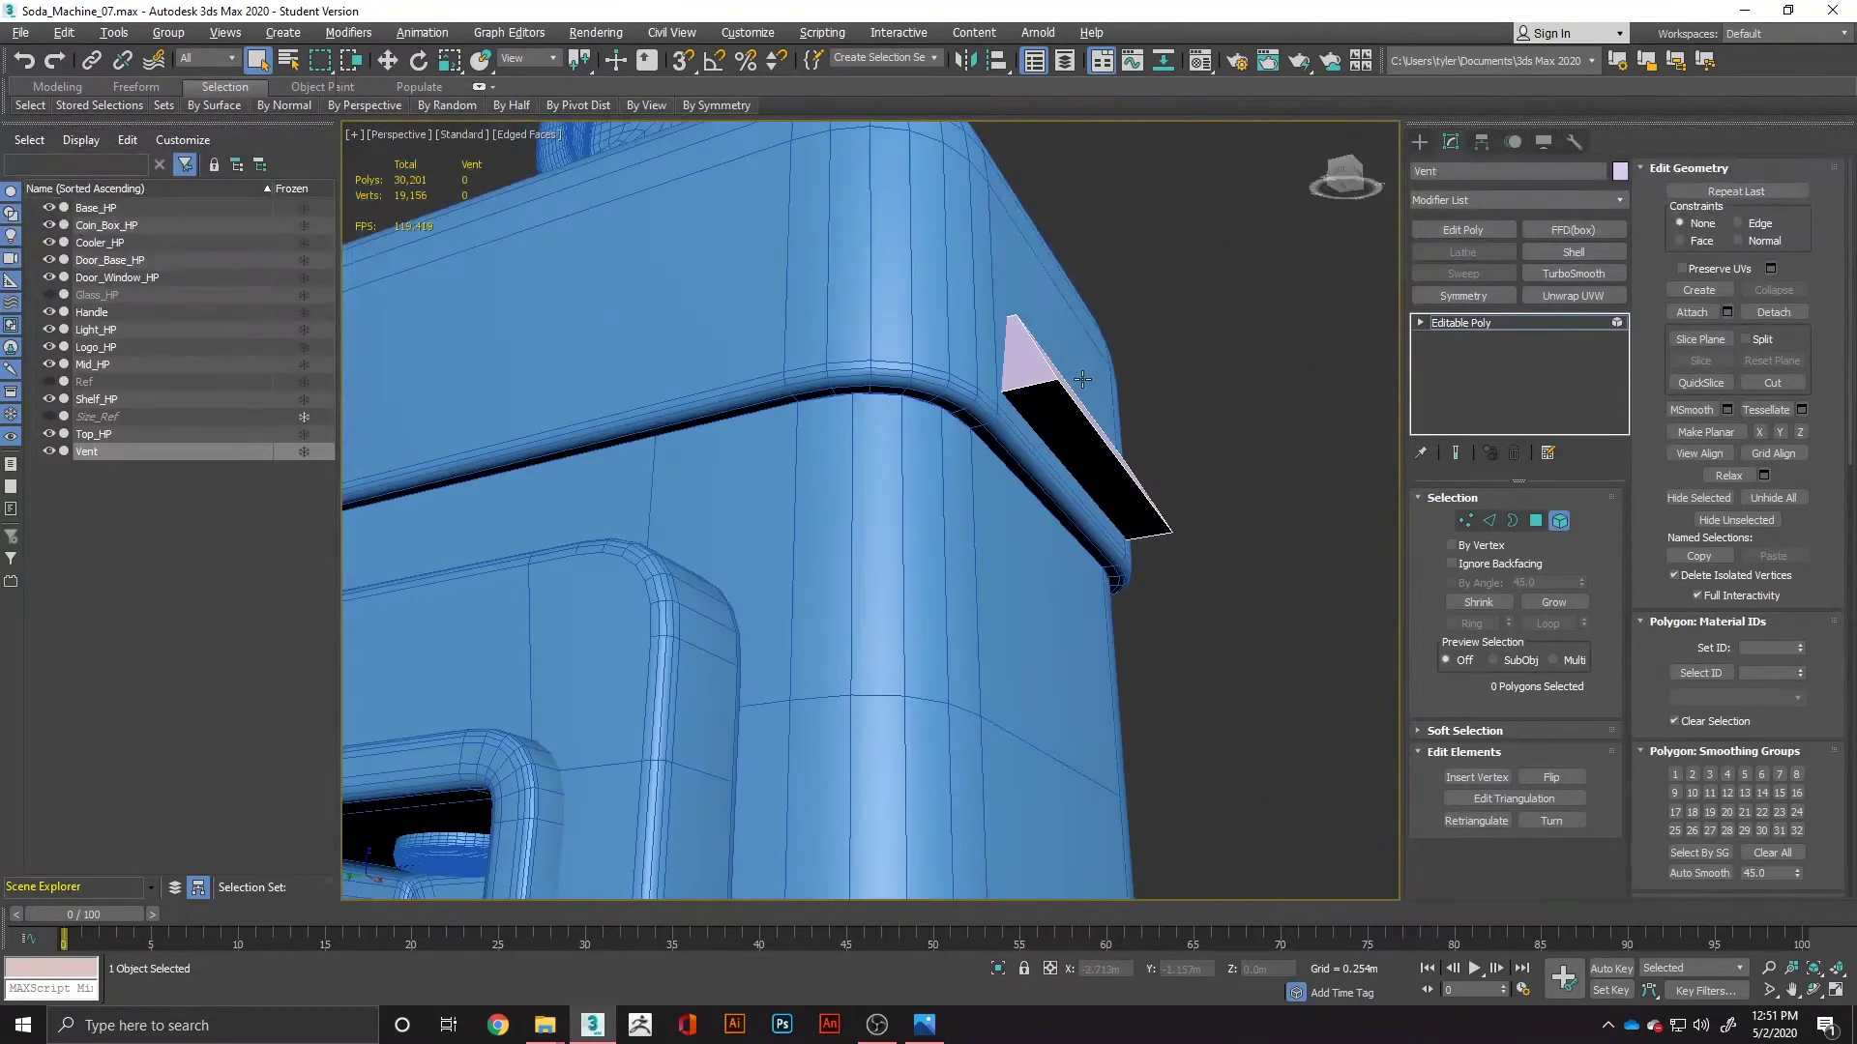
Step: Compare the top vent's shape with the vending machine concept image and return to 3ds Max
key(alt+Tab)
key(alt+Tab)
key(Tab)
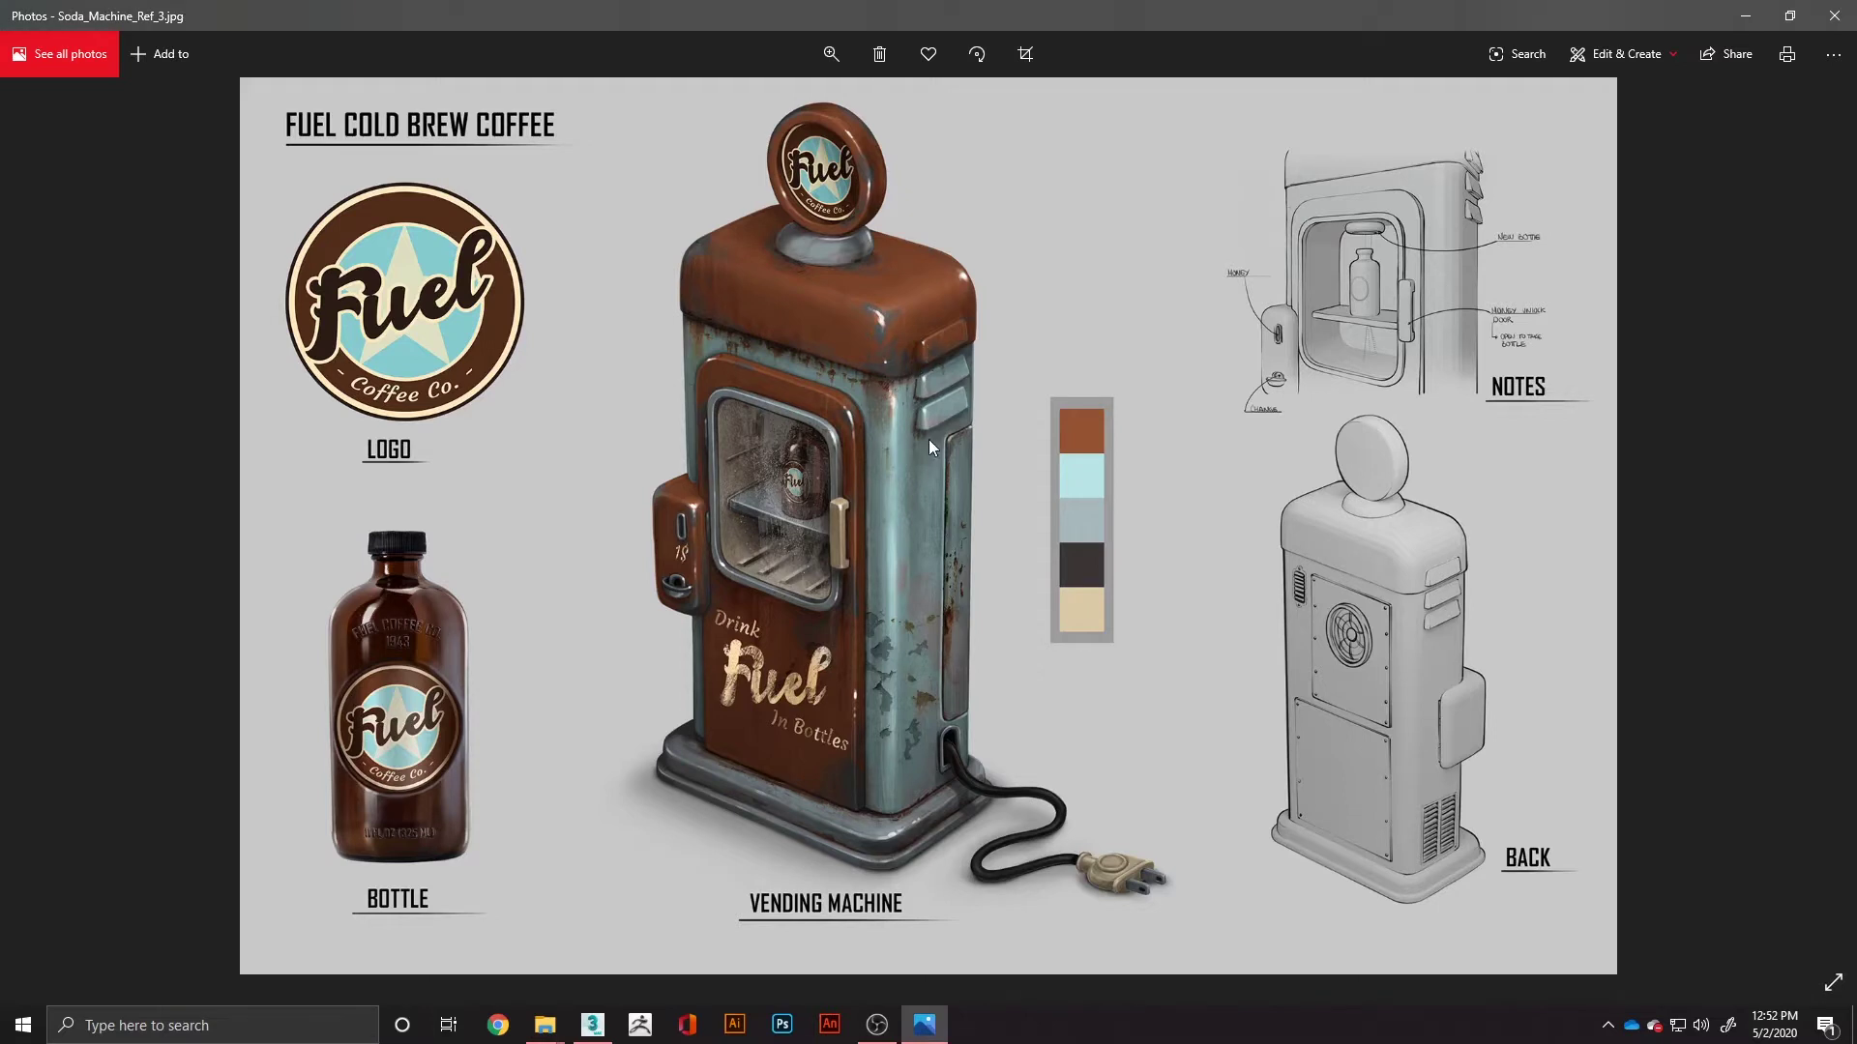
key(alt+Tab)
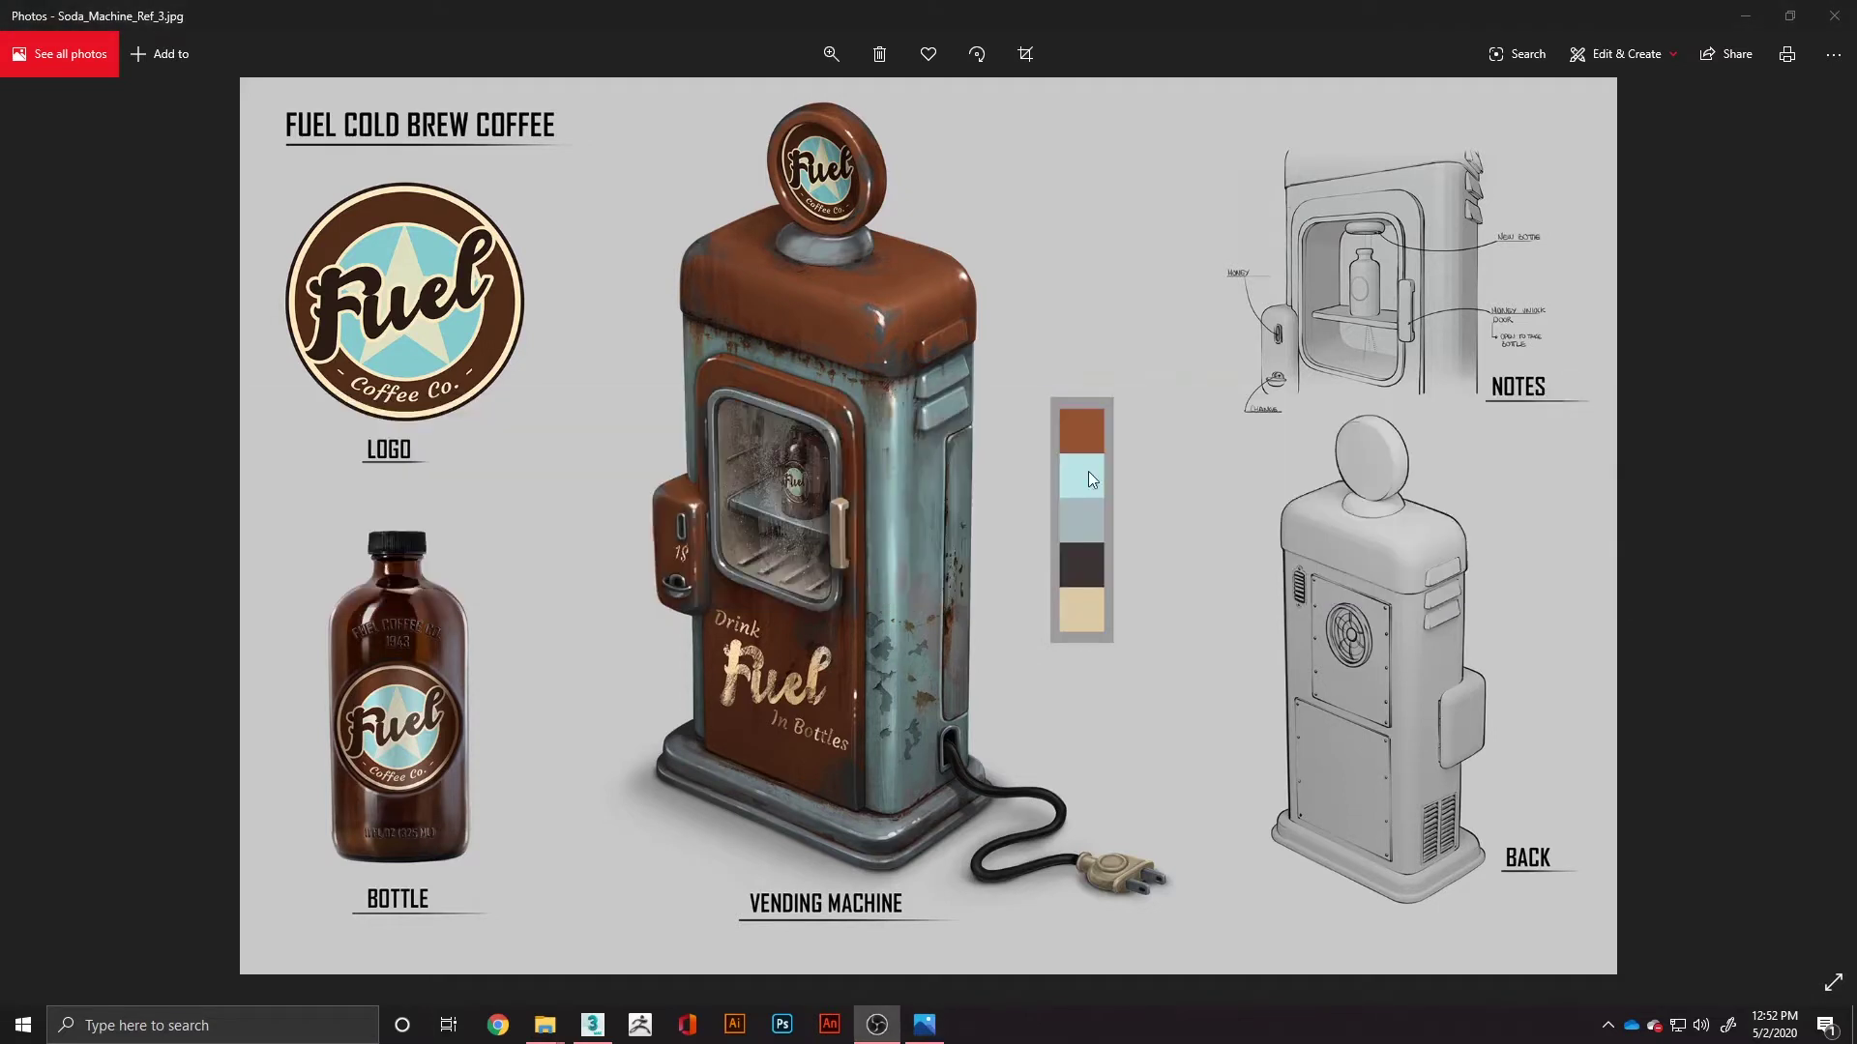
key(alt+Tab)
key(Tab)
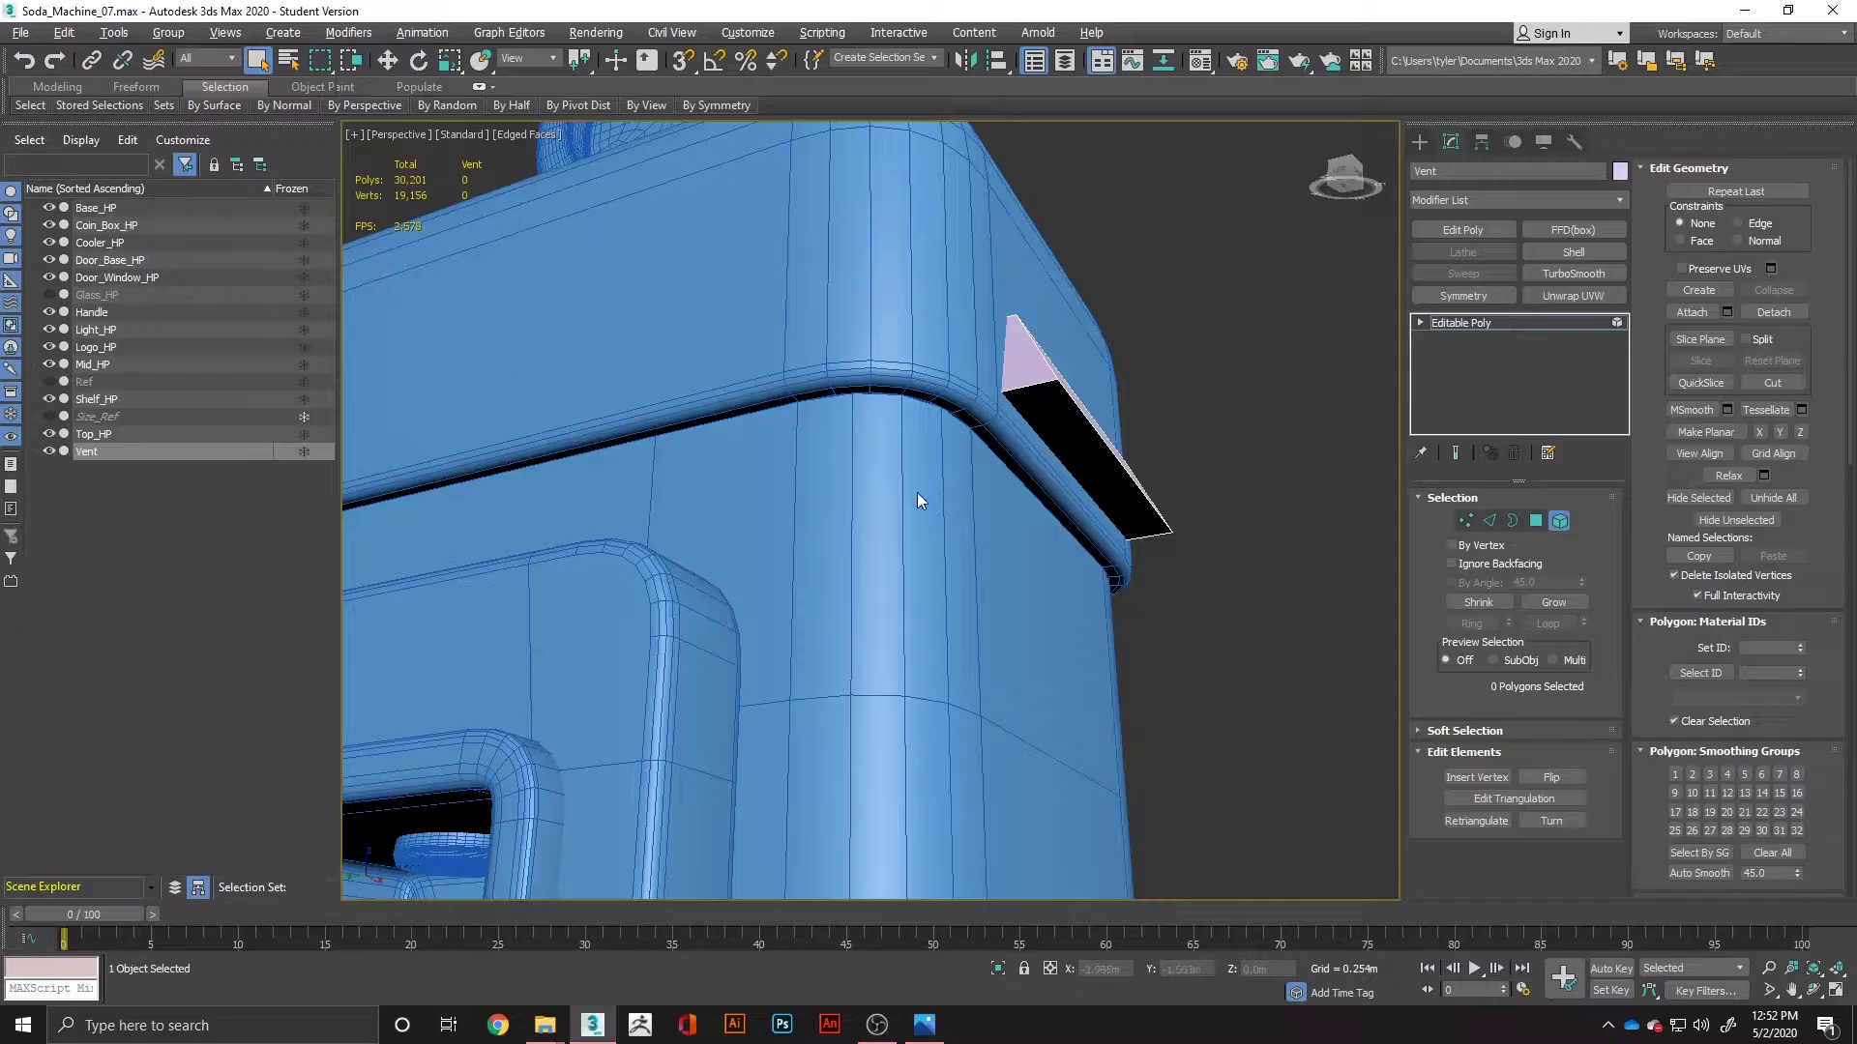
Step: Add a TurboSmooth modifier to the Vent and show the end result while editing its Editable Poly level
alt+middle_drag(1153, 392, 1190, 440)
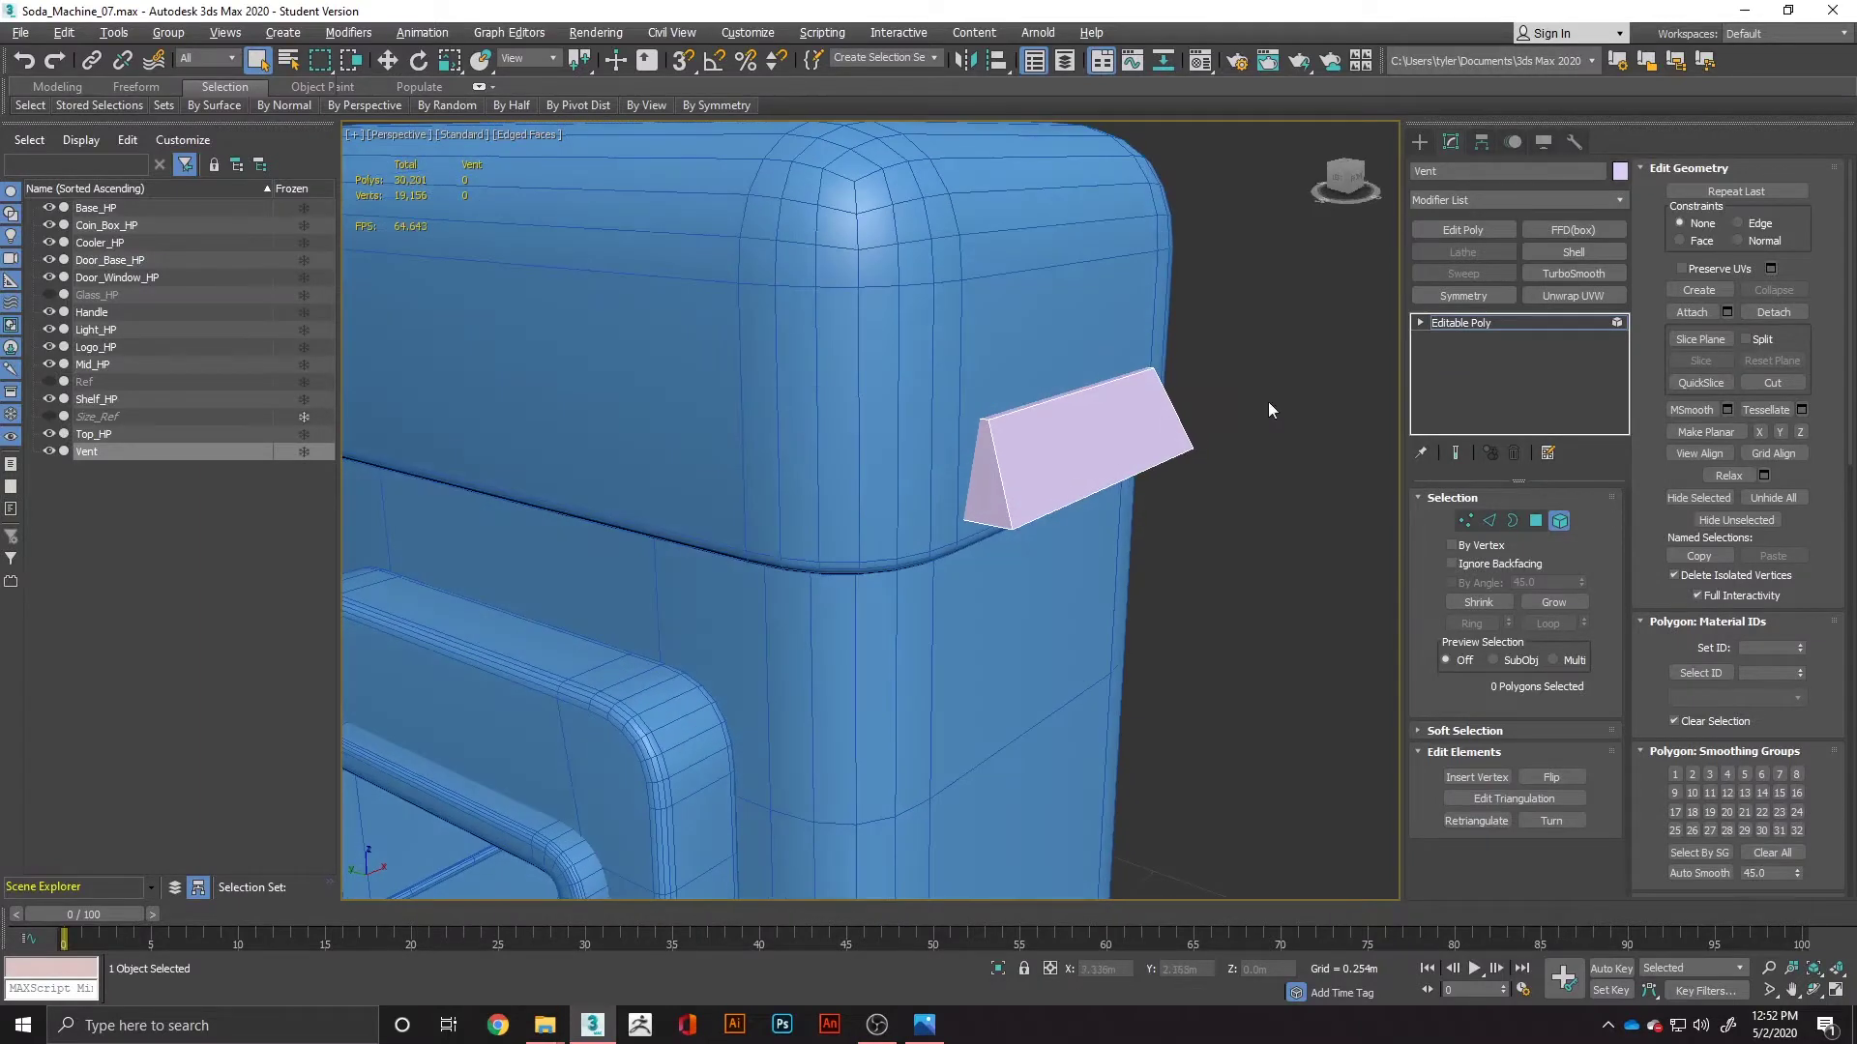
click(1604, 272)
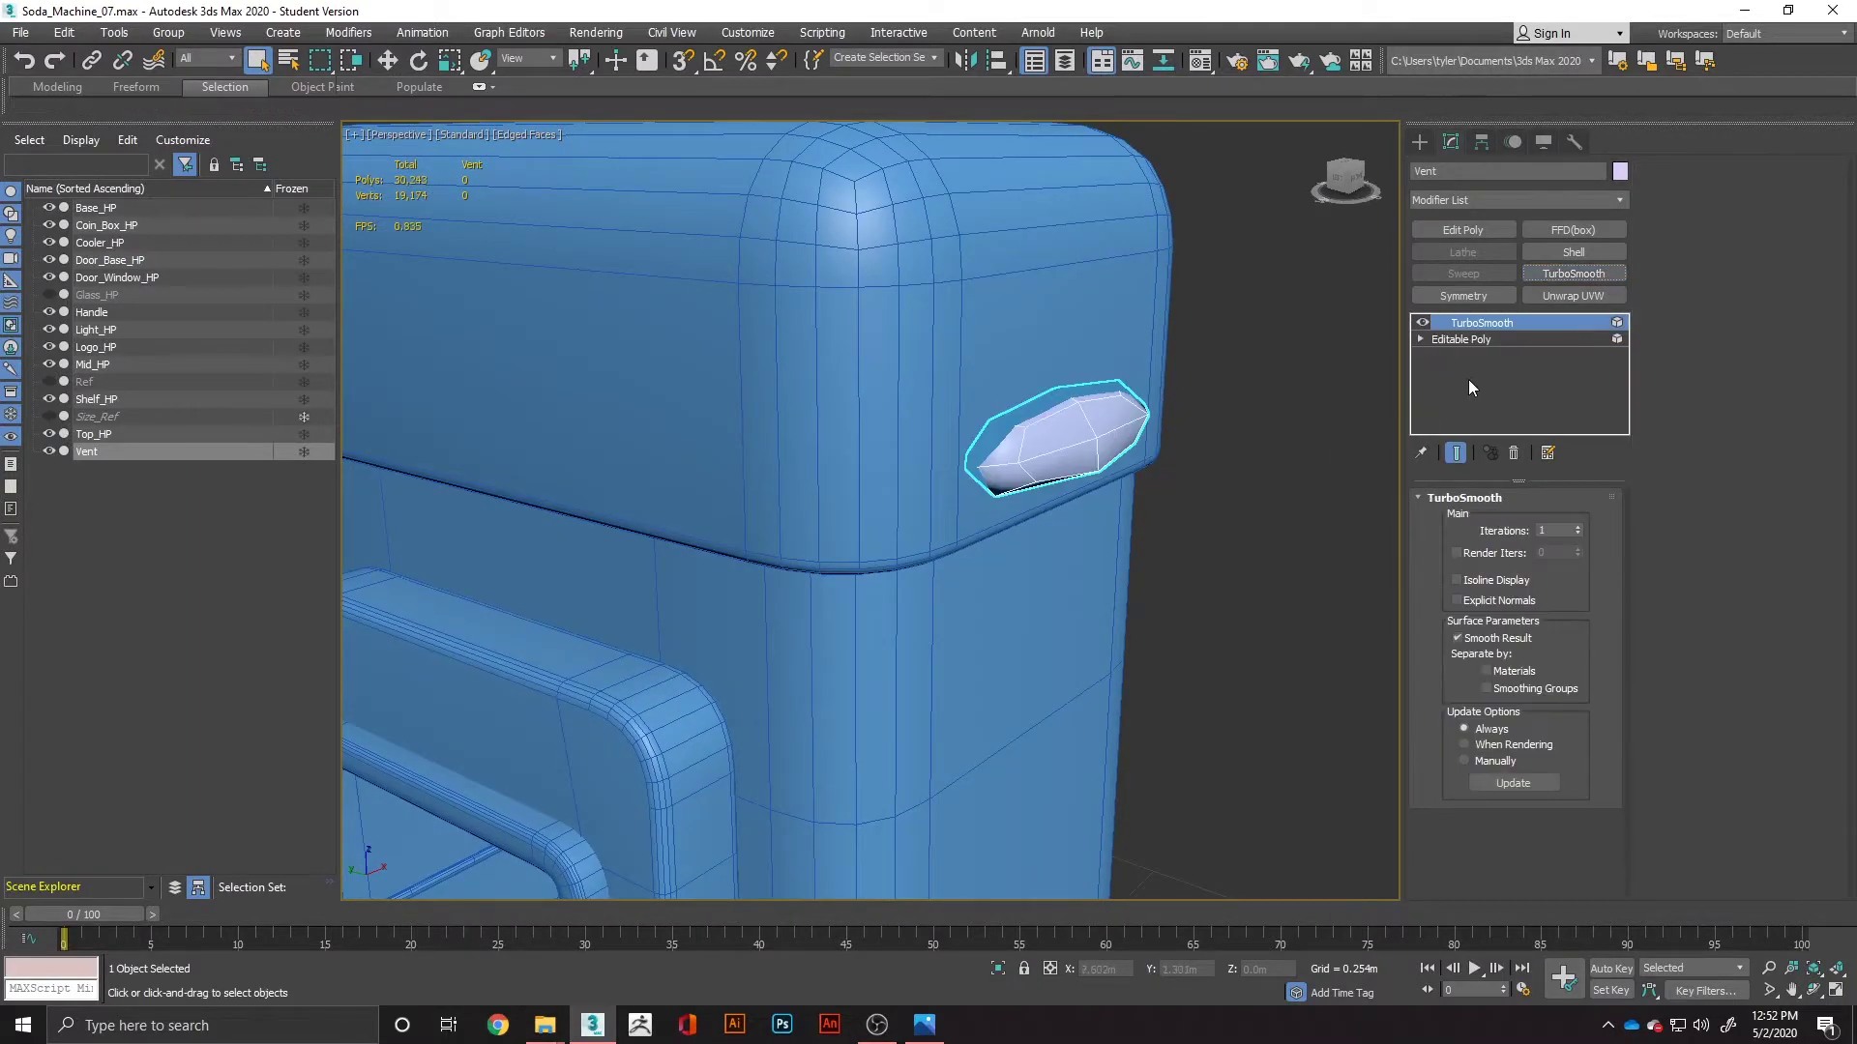
click(1460, 339)
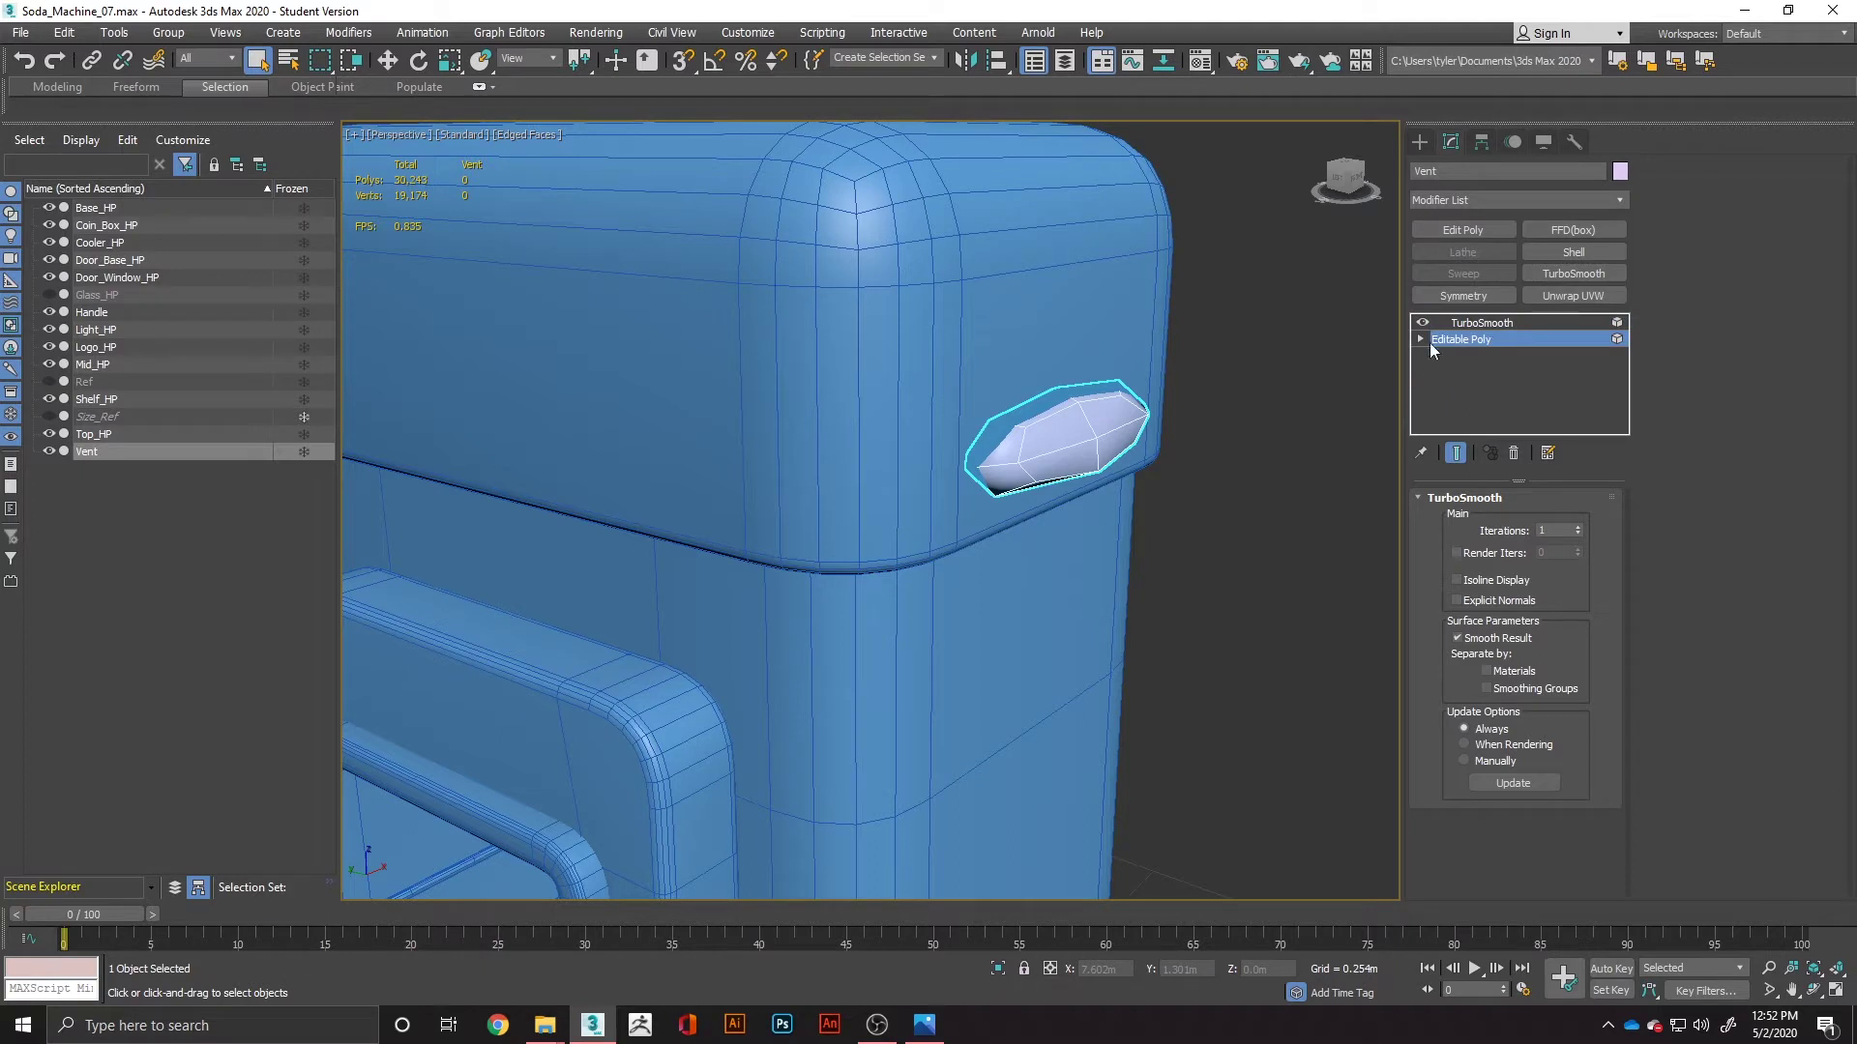
click(1455, 455)
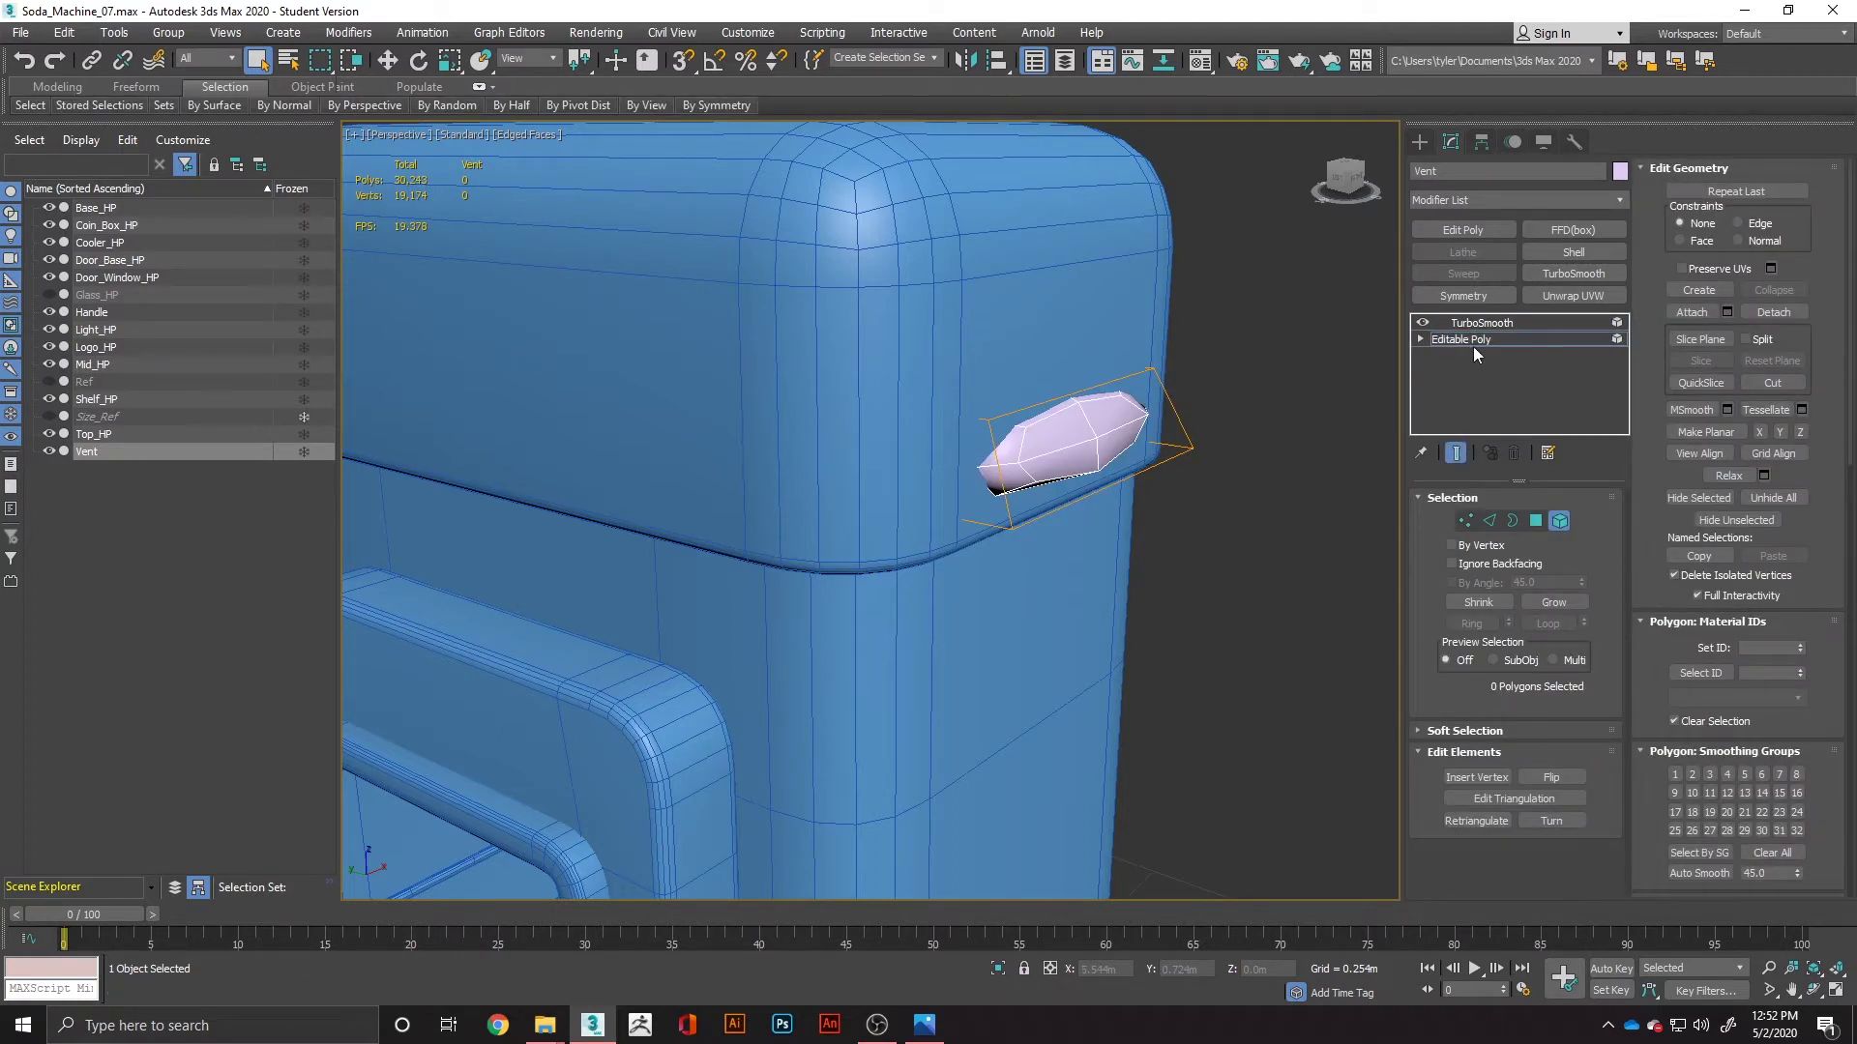
click(1494, 323)
click(1457, 455)
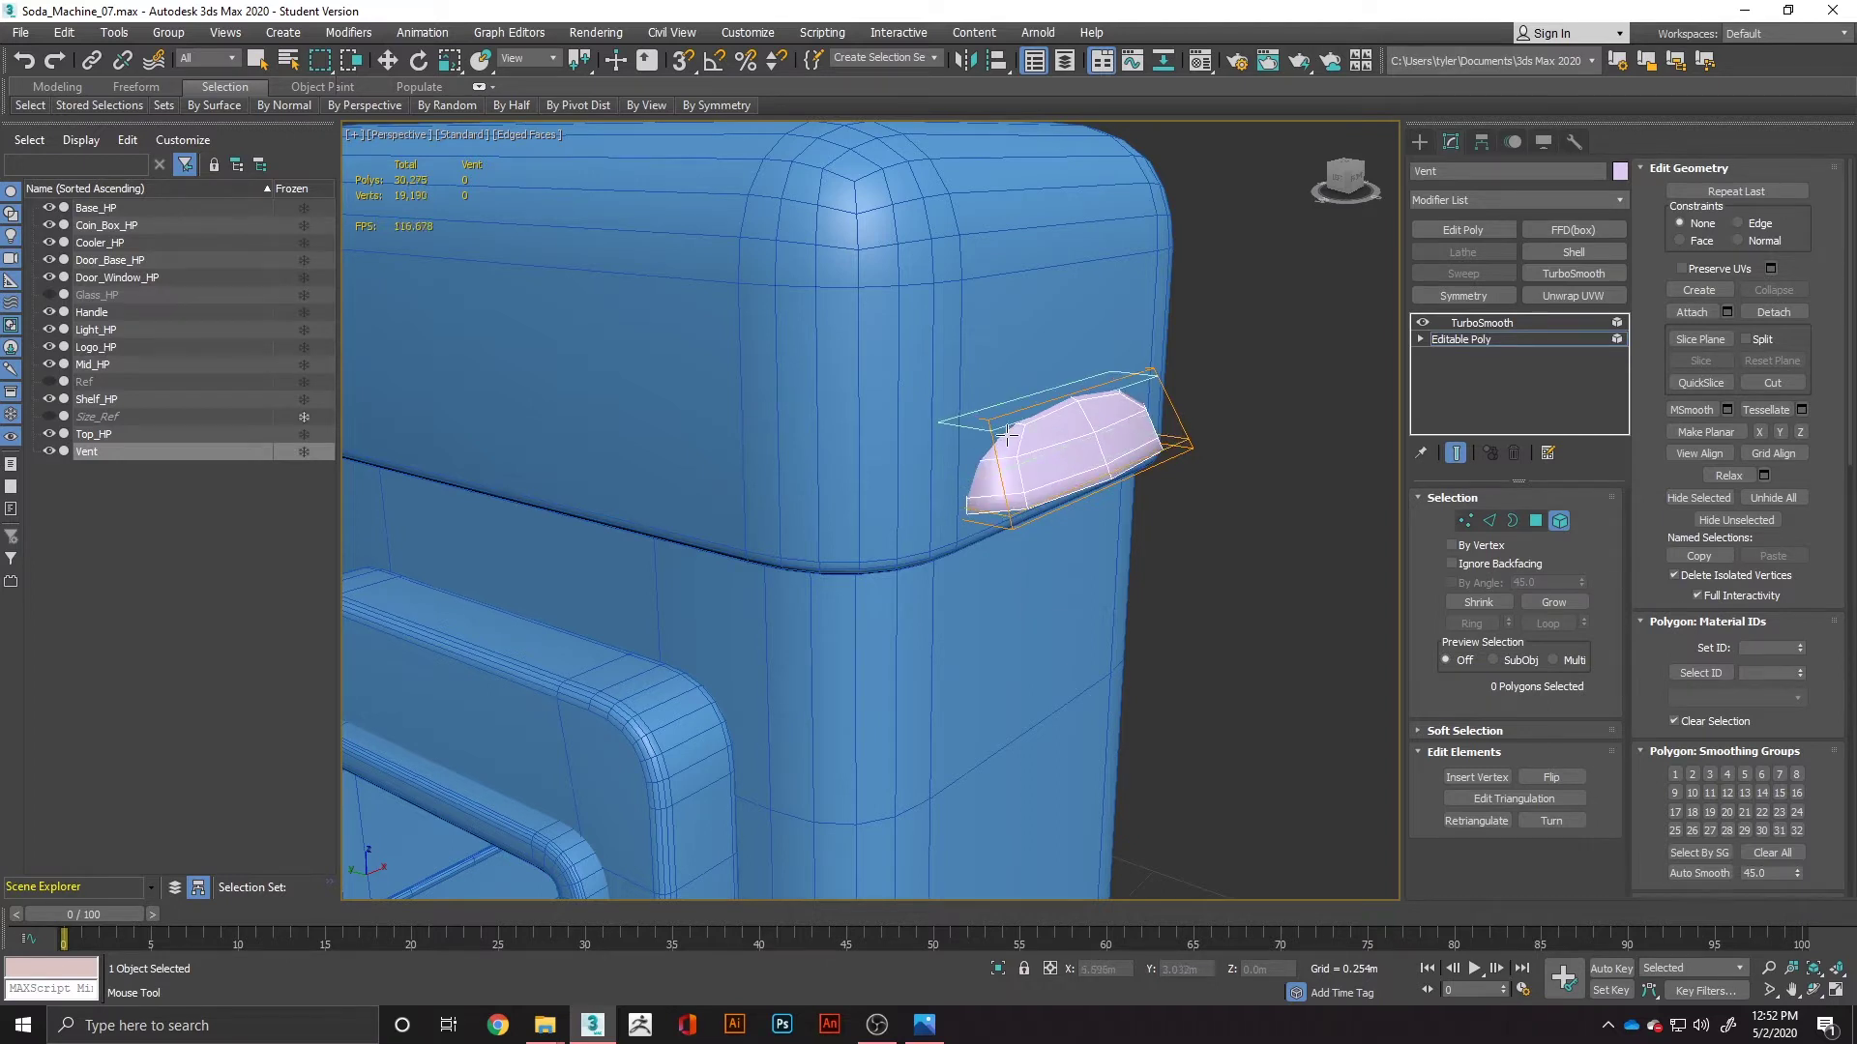
Step: Insert support edge loops near the vent's ends and borders to sharpen its smoothed shape
click(1000, 436)
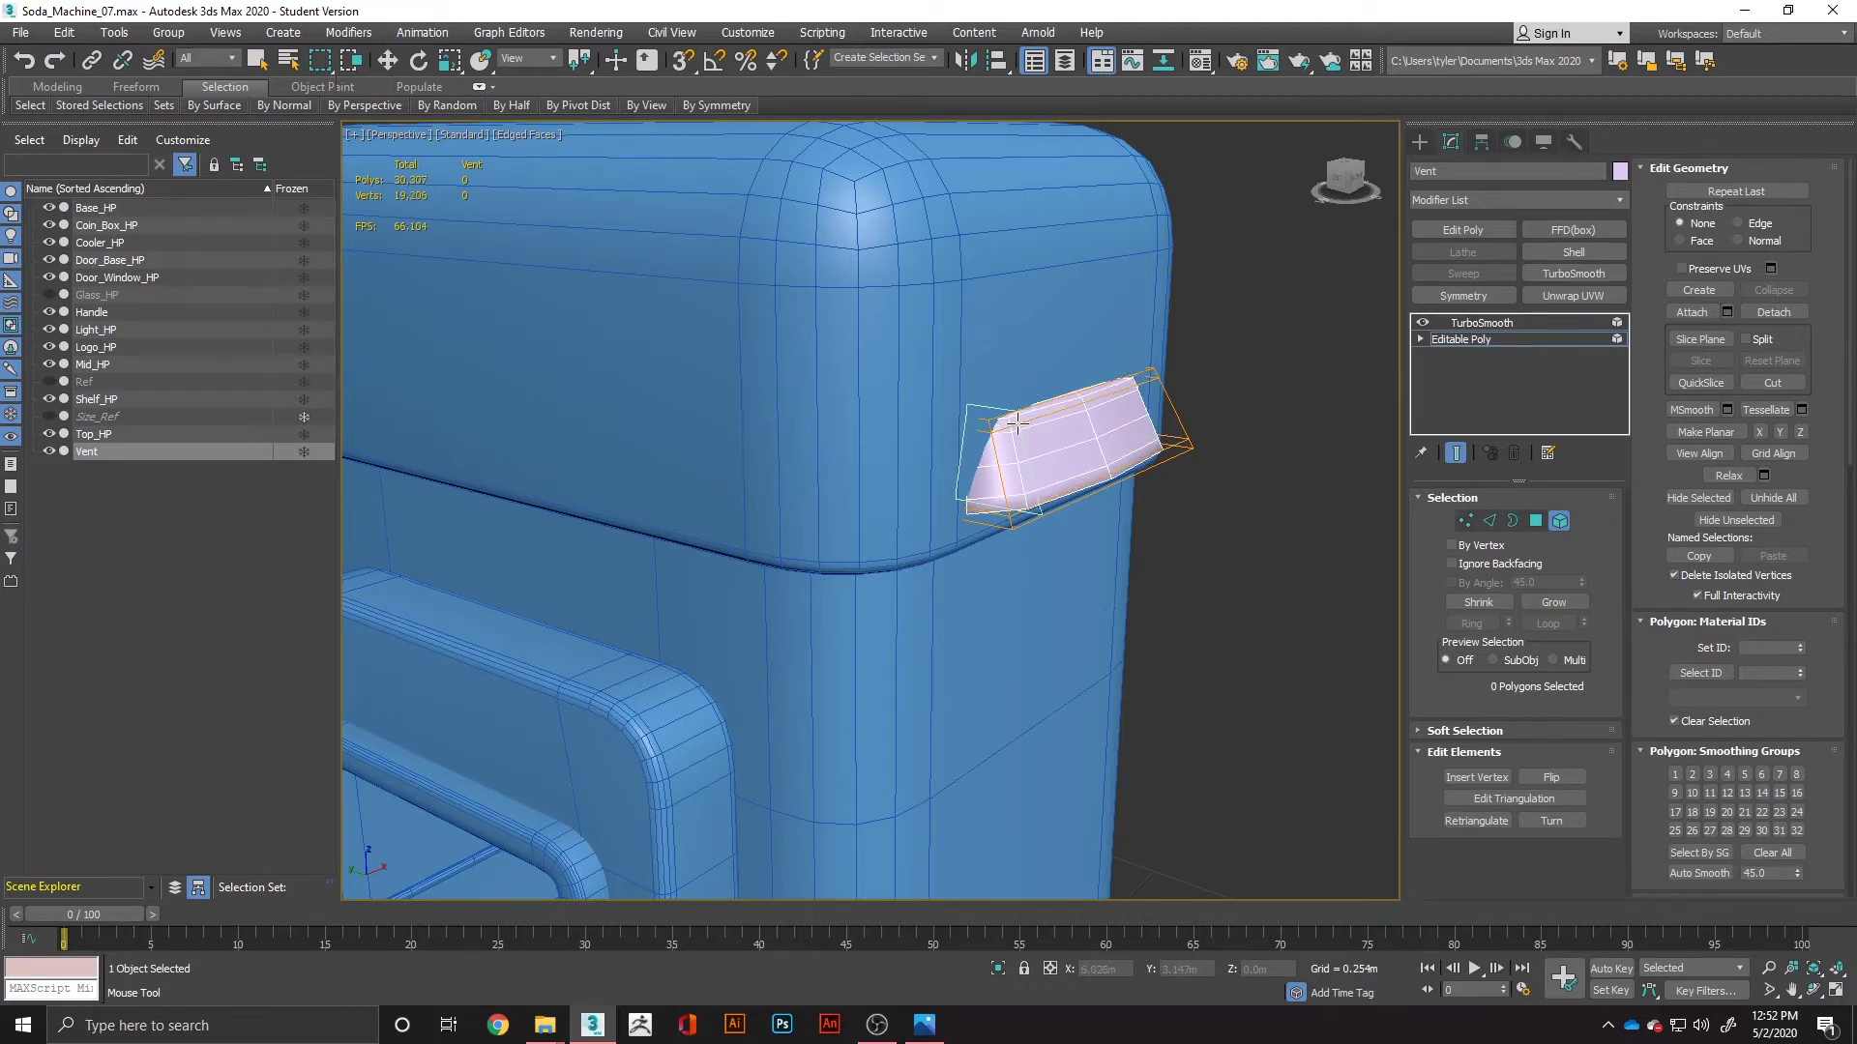
click(1007, 434)
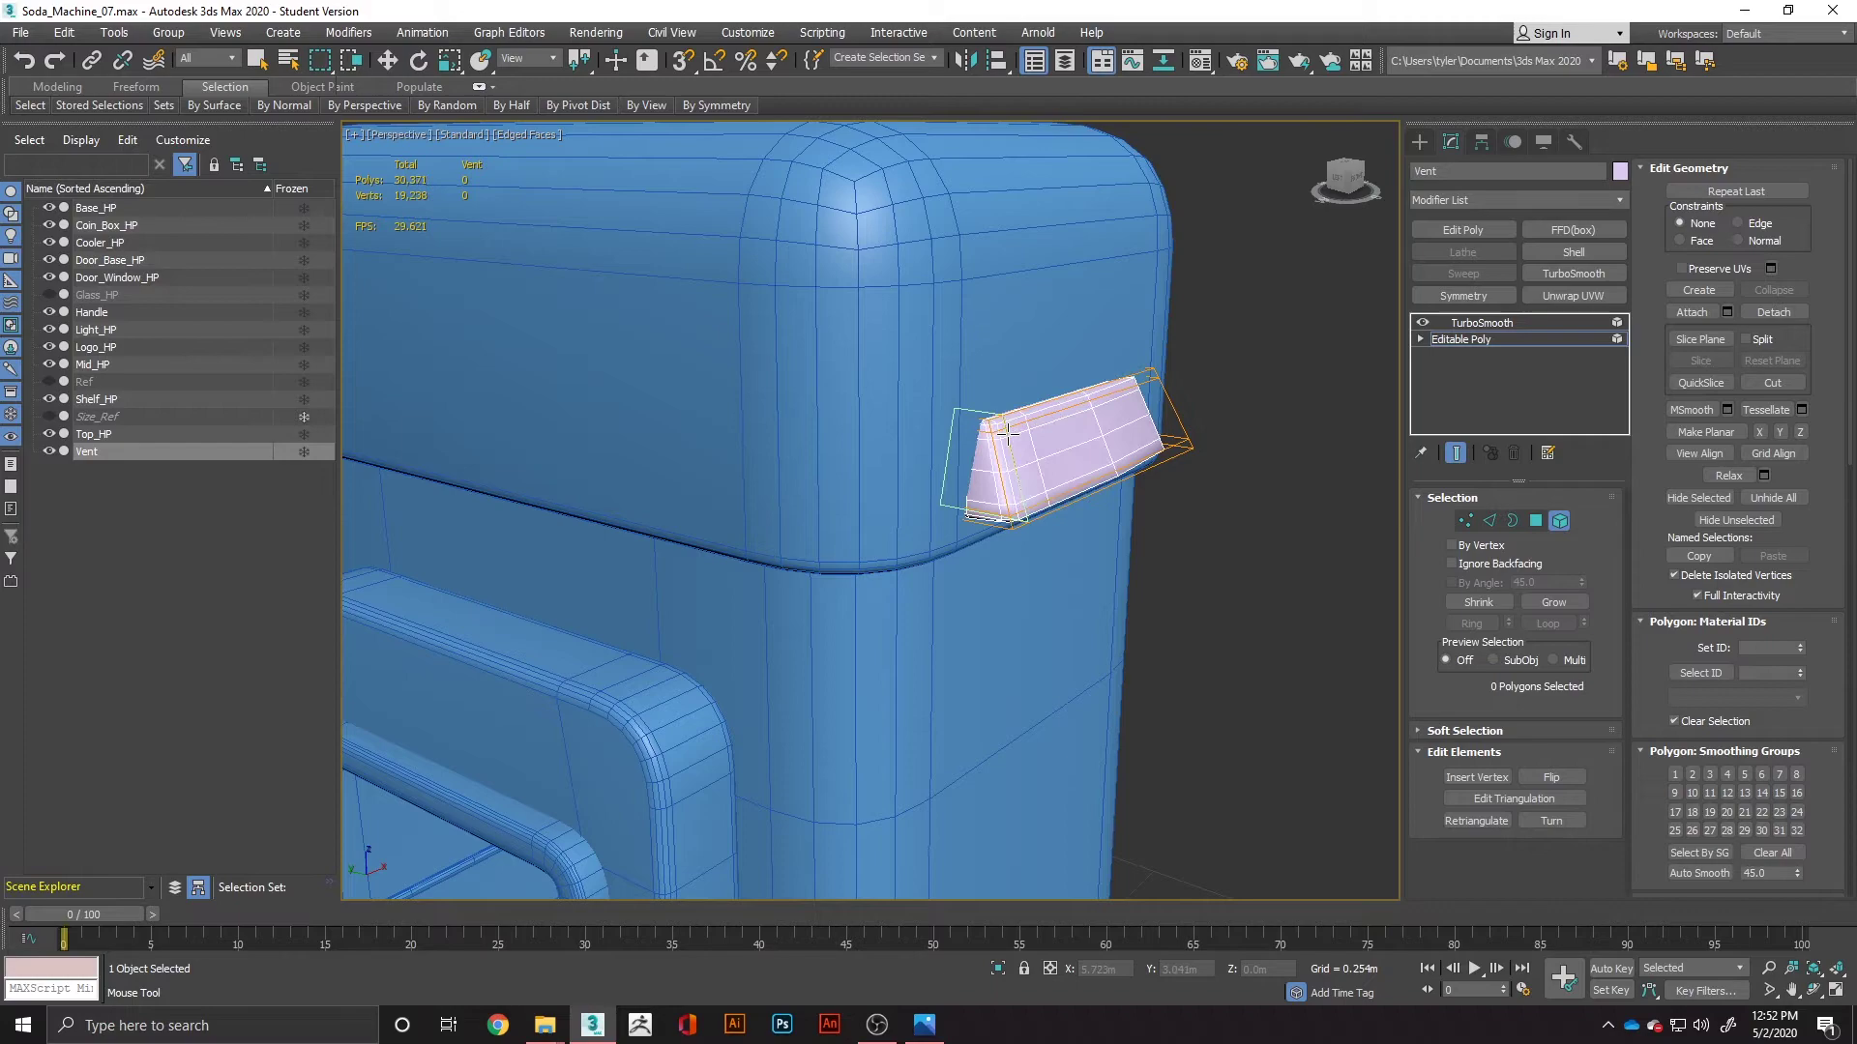
click(1149, 385)
alt+middle_drag(1149, 385, 1164, 427)
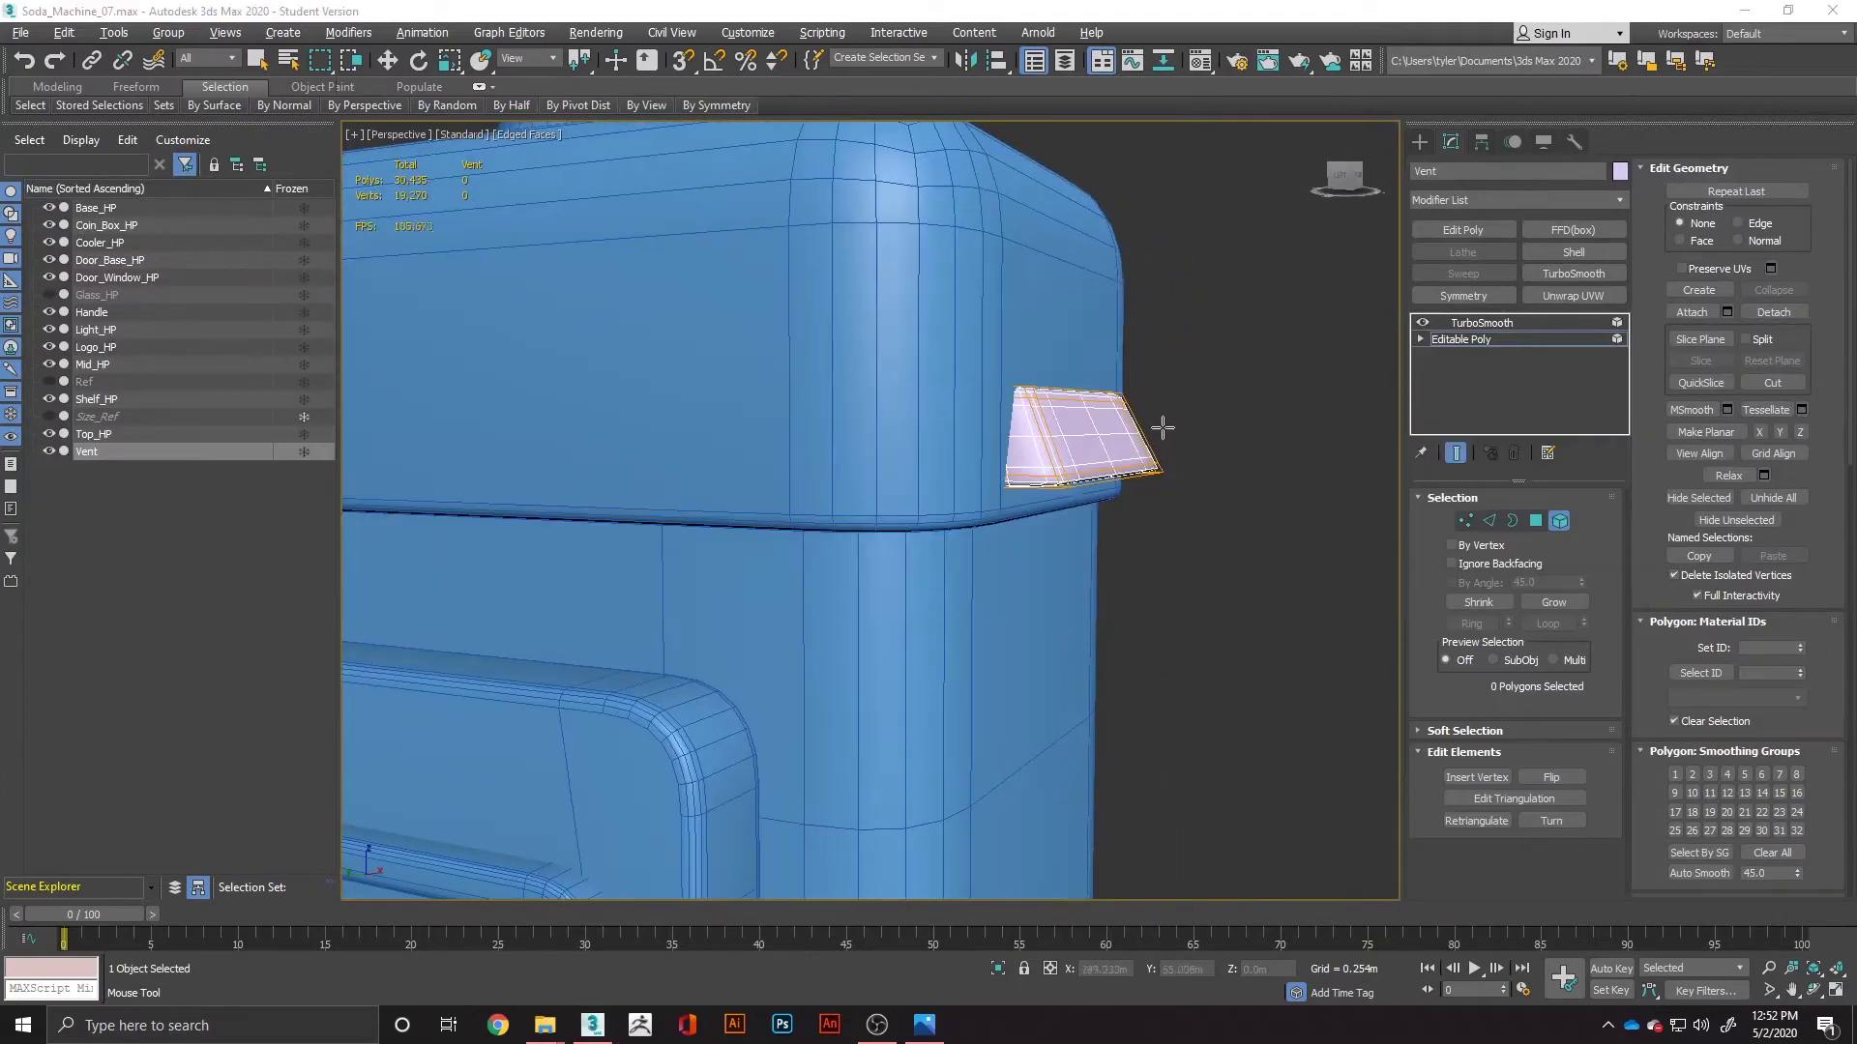
Step: Examine the top vent's edges in the vending machine concept image and return to 3ds Max
key(alt+Tab)
click(920, 526)
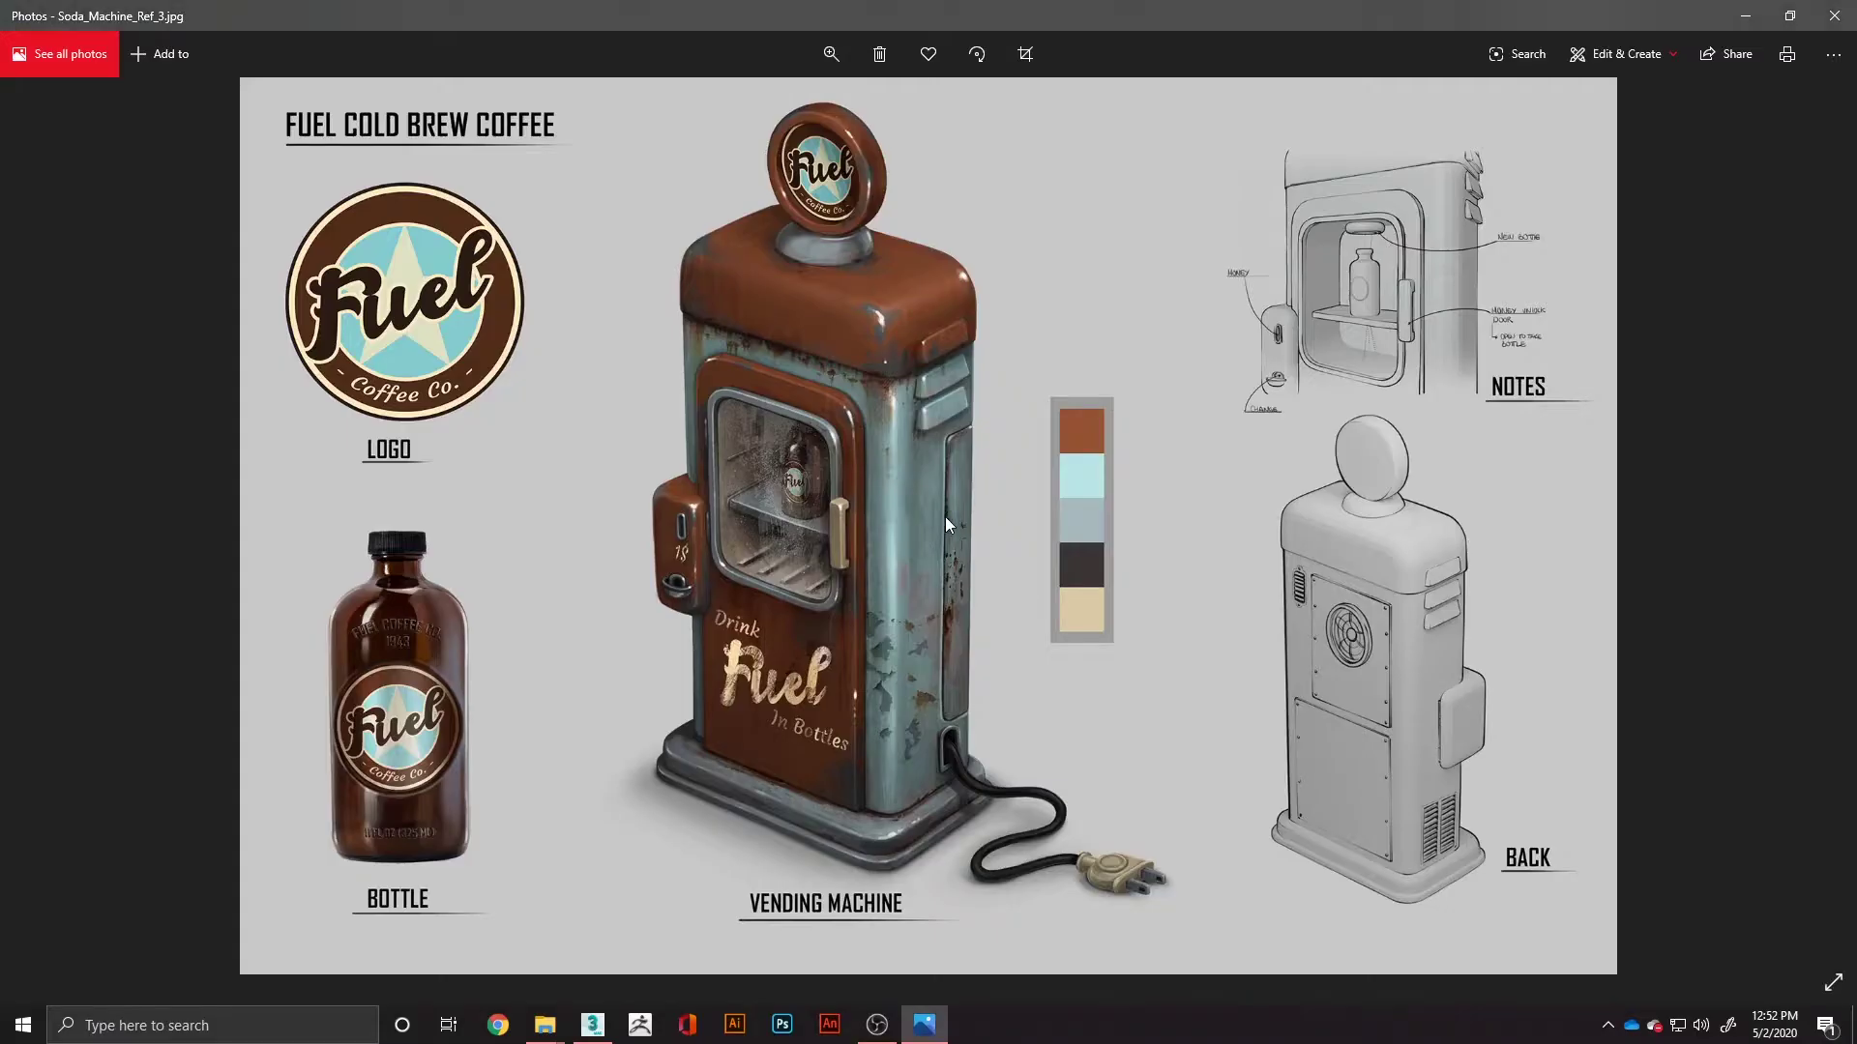
key(alt+Tab)
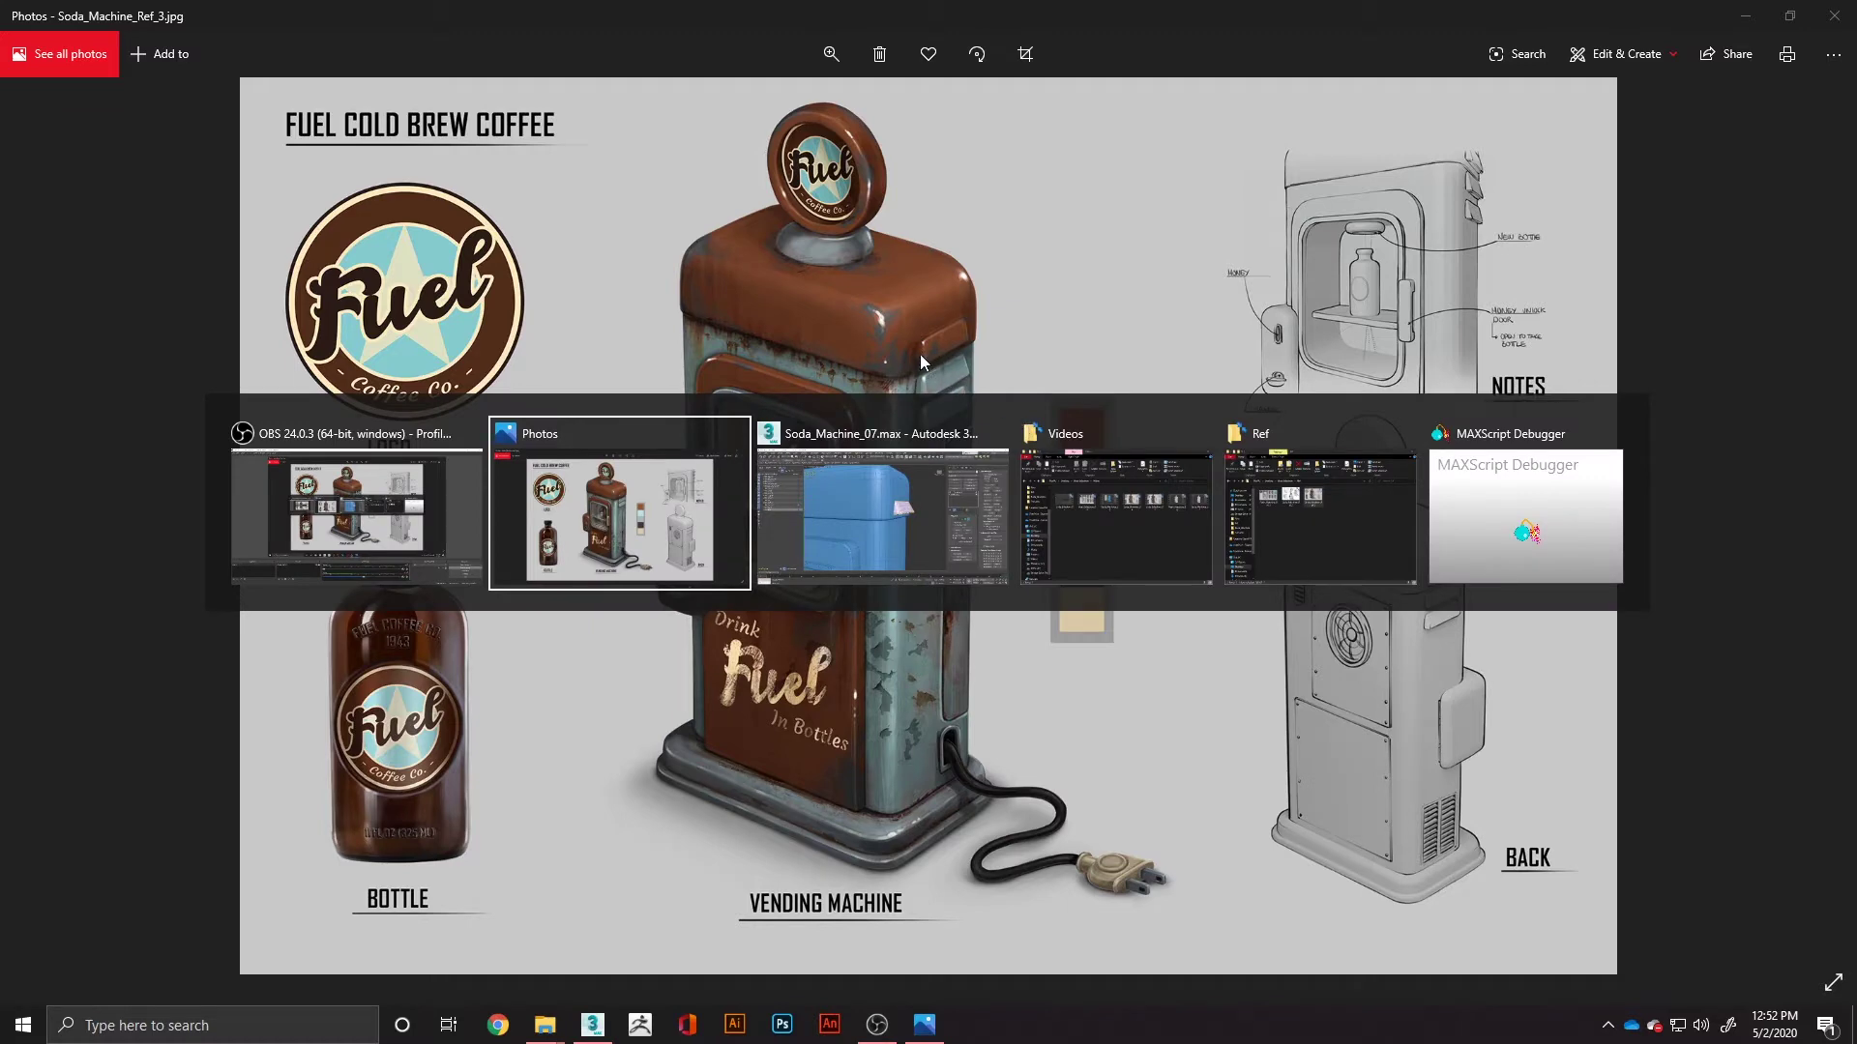
click(924, 497)
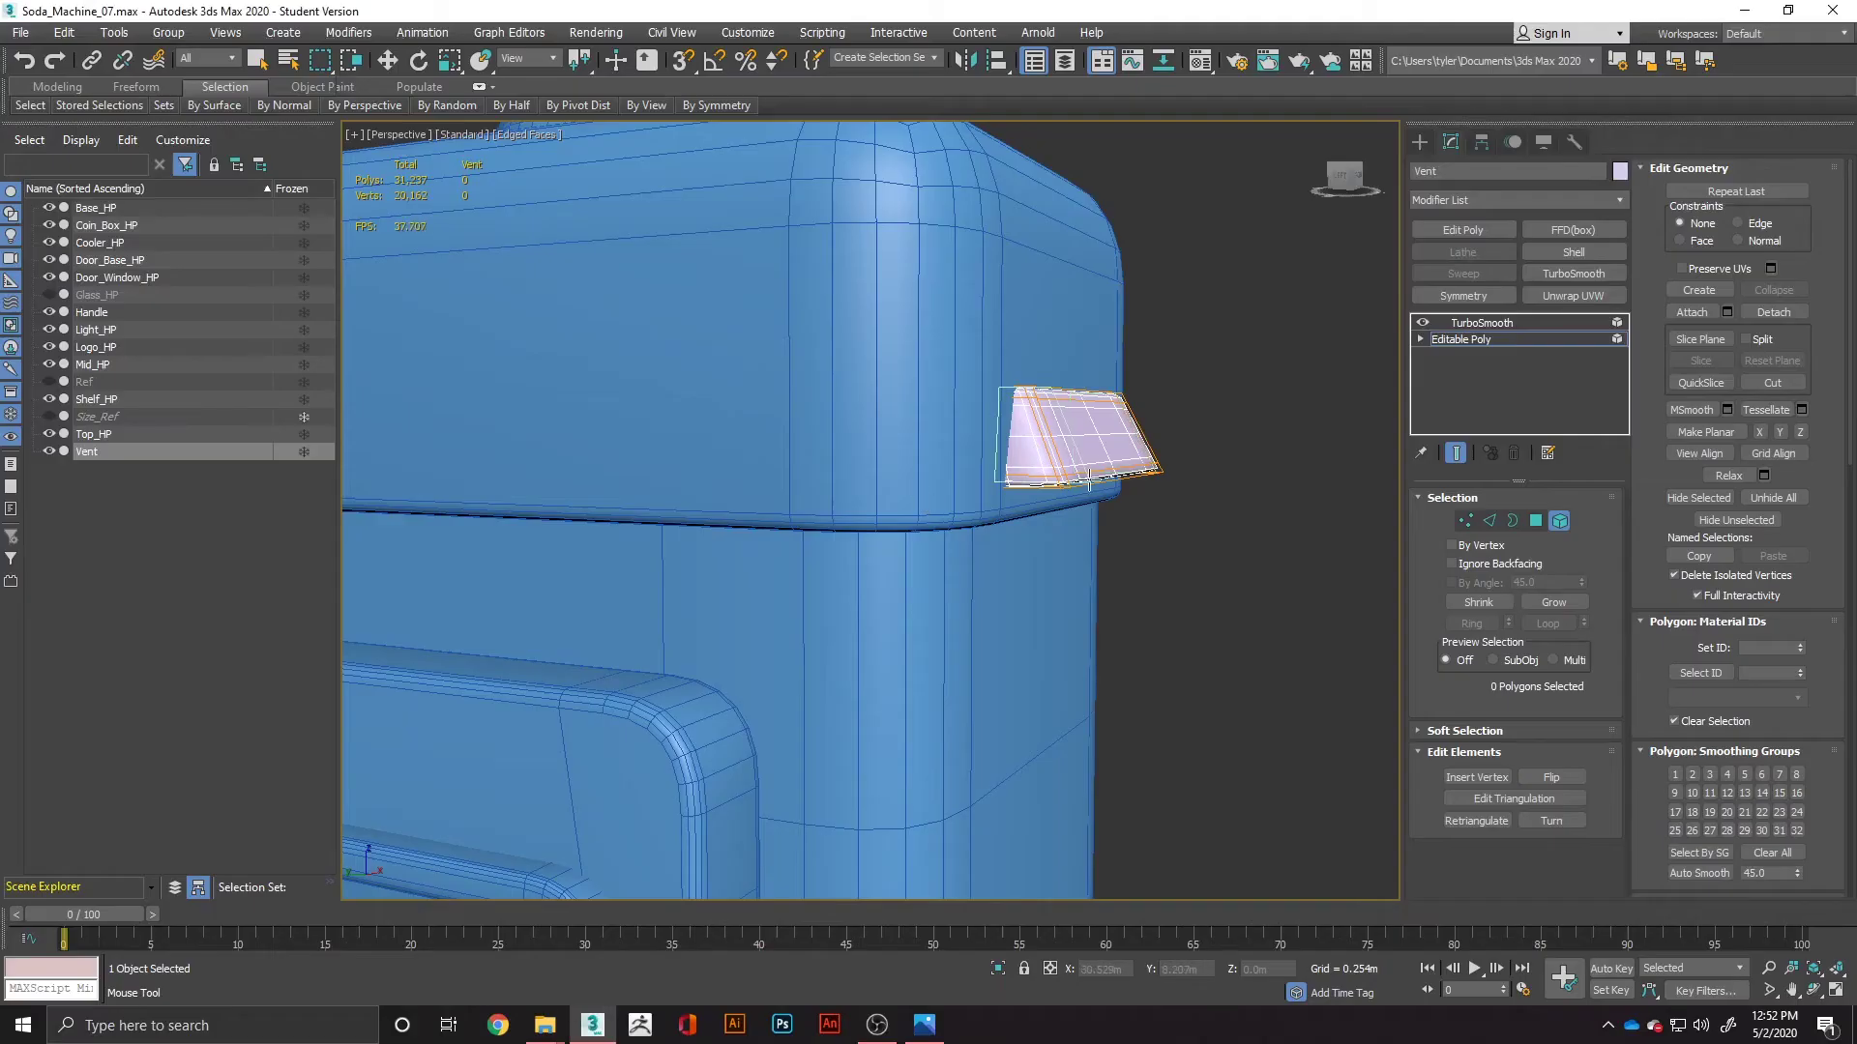
Step: Slide the vent's lower edge loop upward along its edges to a Z position of about 1.46 m
scroll(1089, 480, up, 2)
key(w)
click(1091, 466)
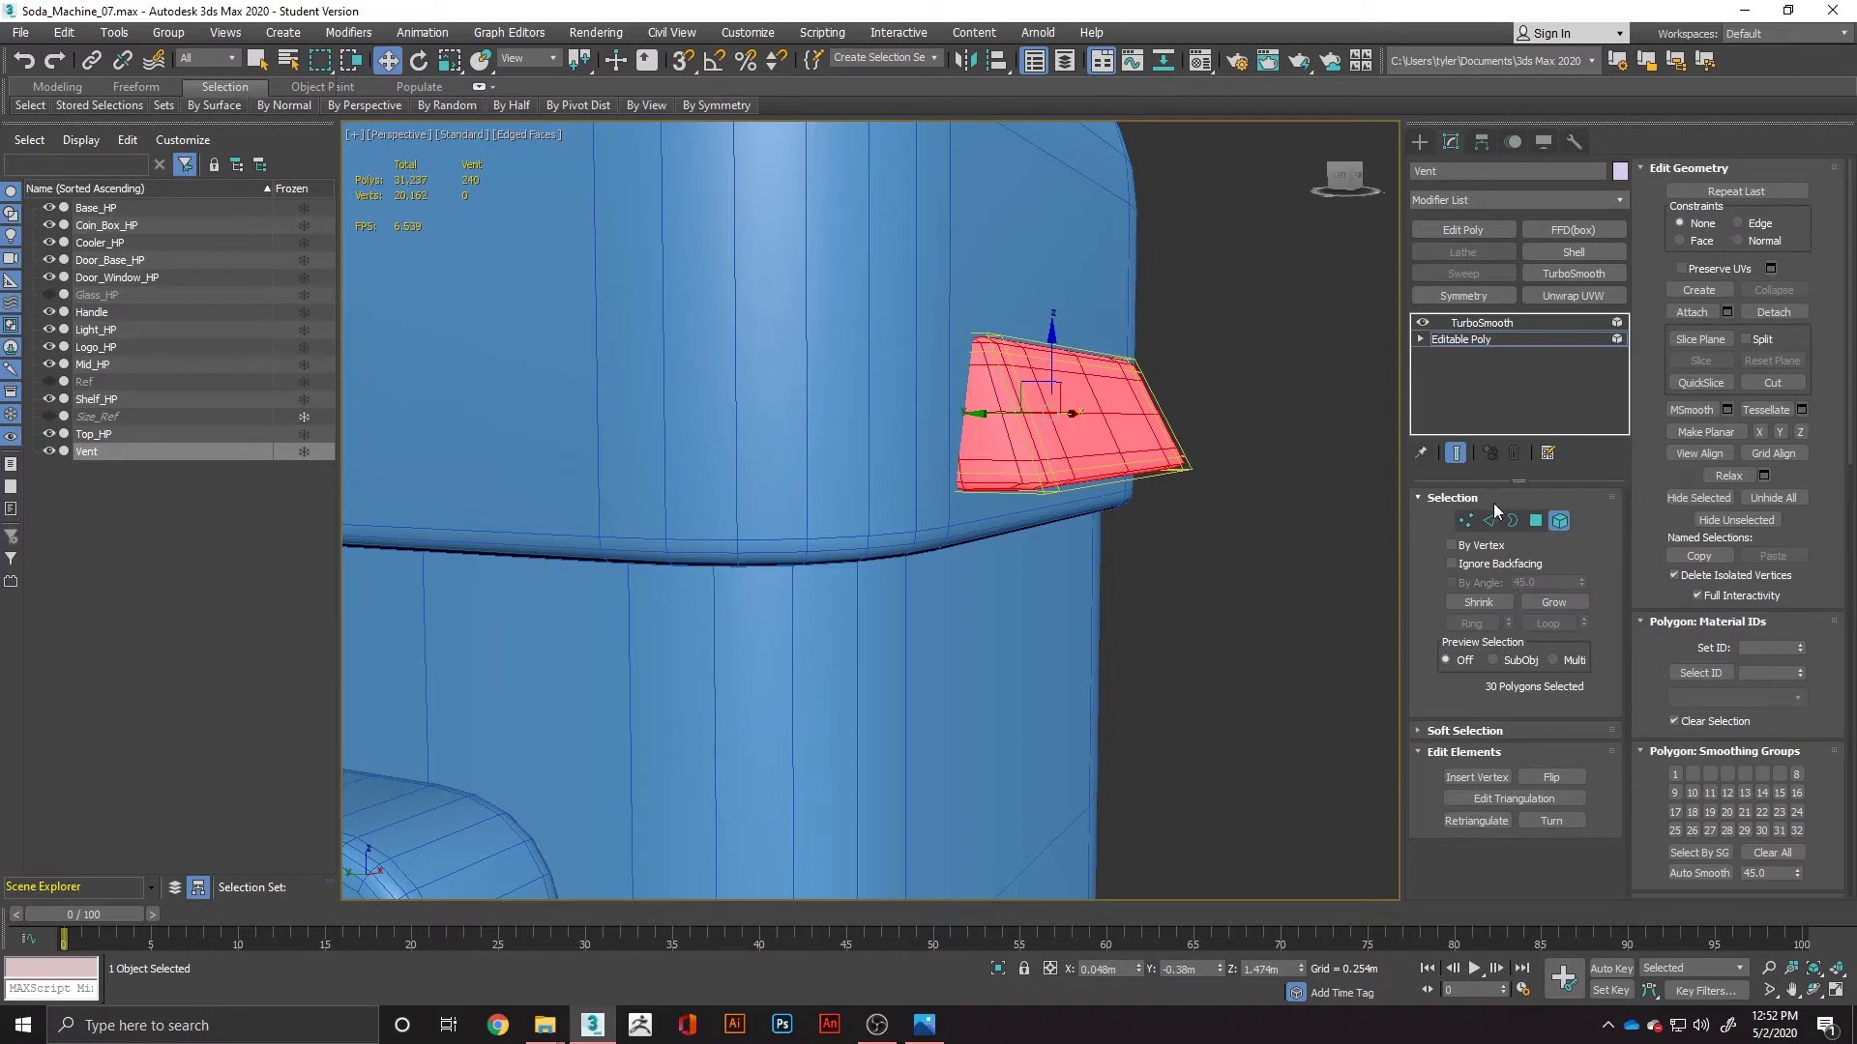
key(2)
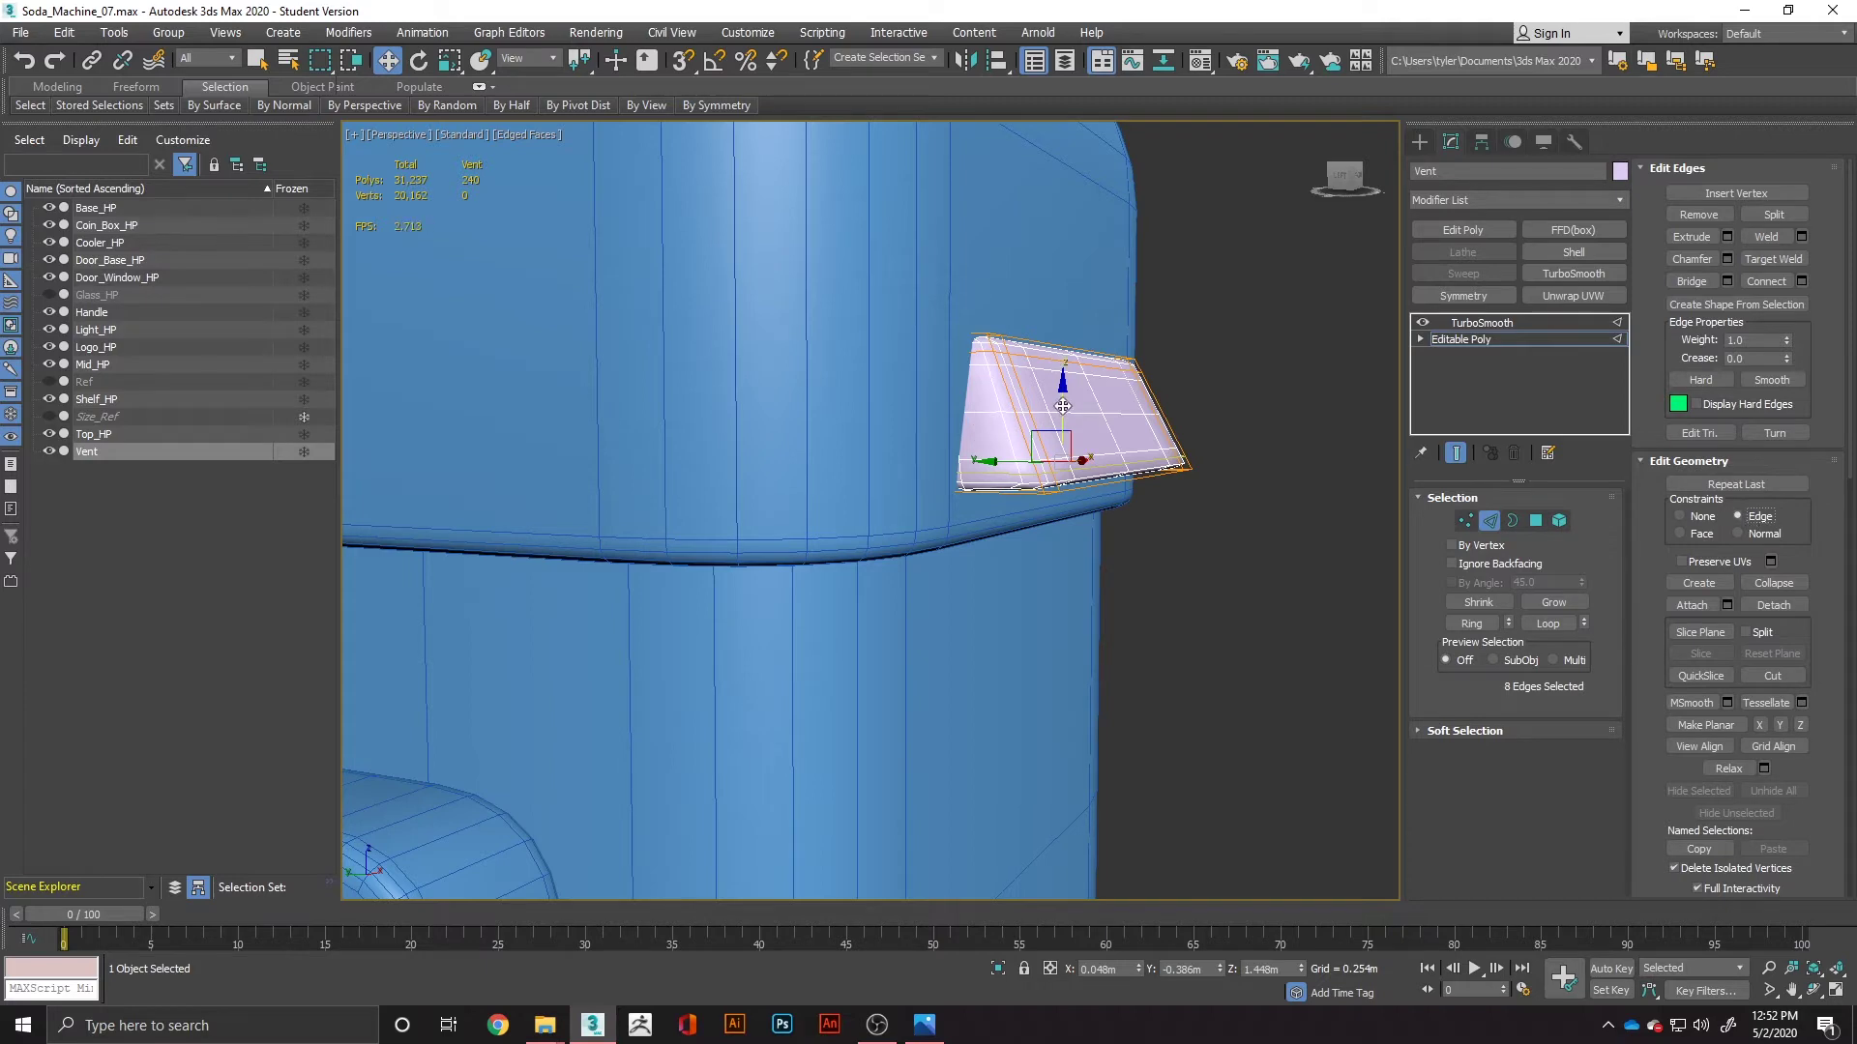
drag(1061, 405, 1060, 380)
alt+middle_drag(1060, 380, 1230, 507)
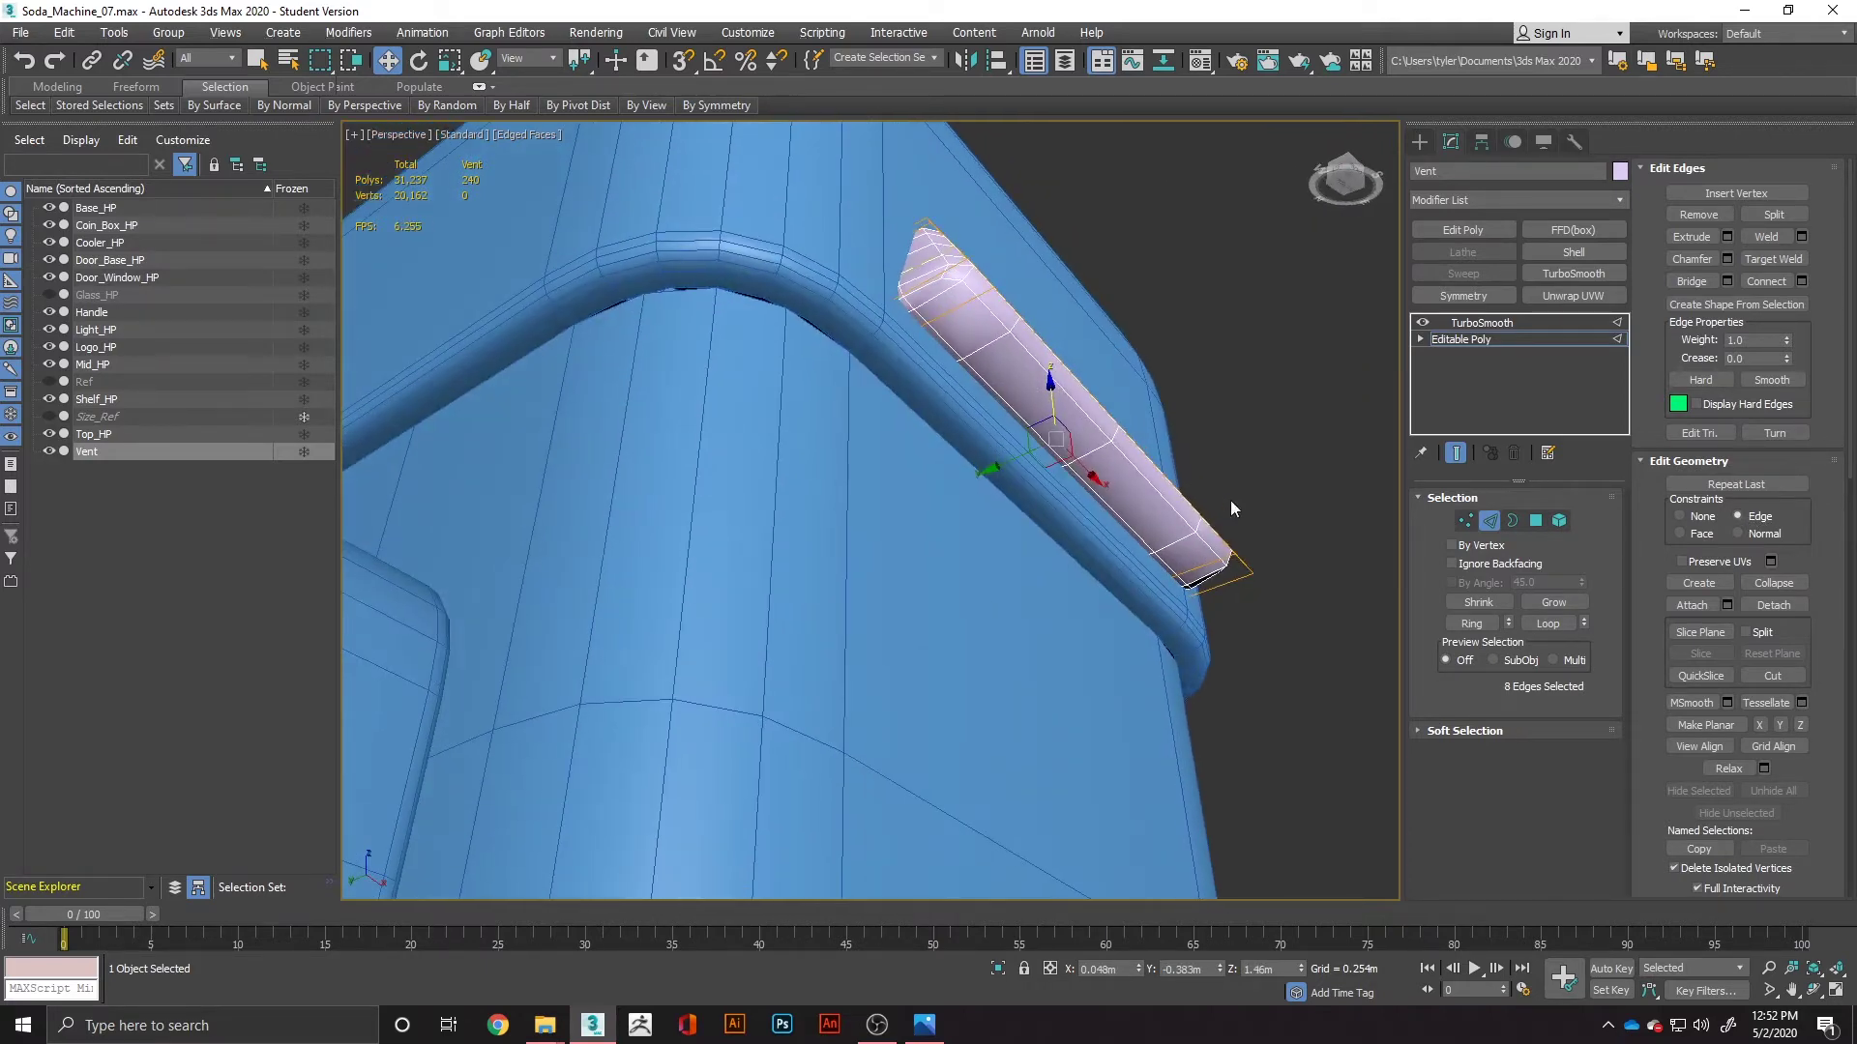
Step: Select the three polygons on the vent's underside and inset them by 0.025 m
click(1535, 520)
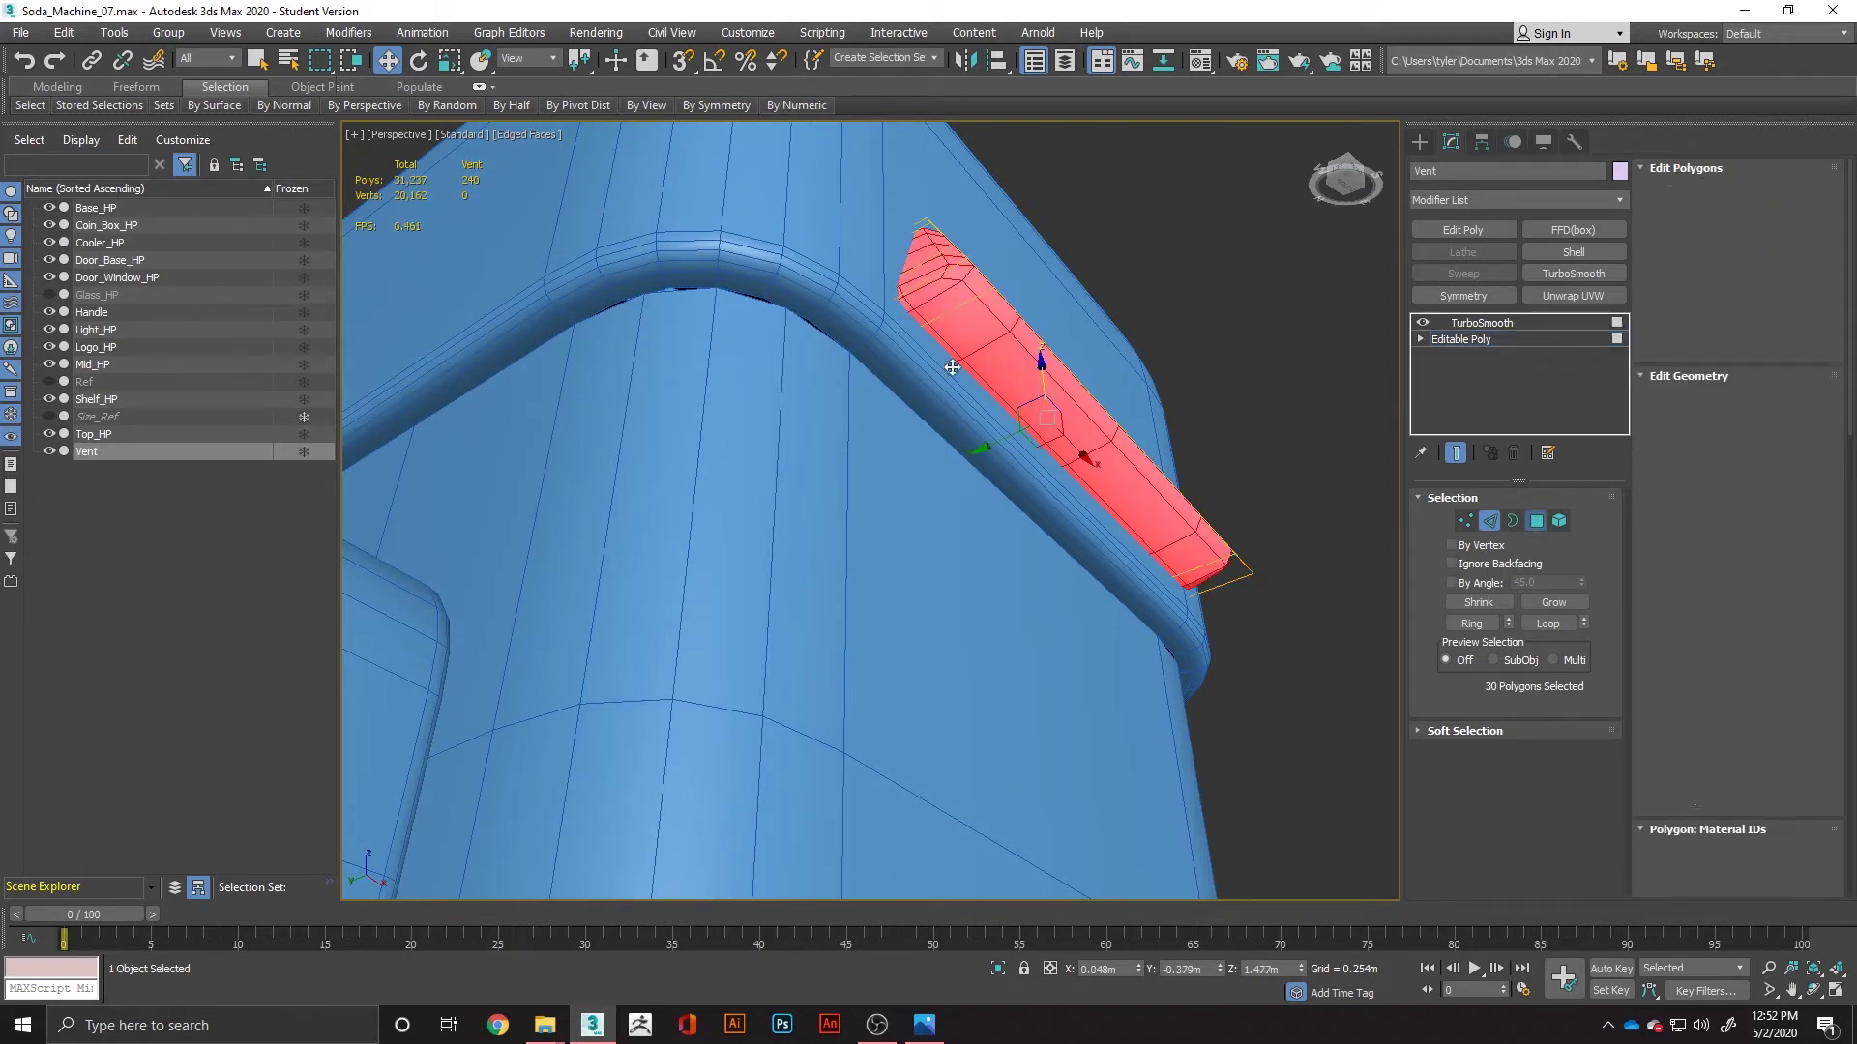
click(978, 336)
ctrl+click(992, 348)
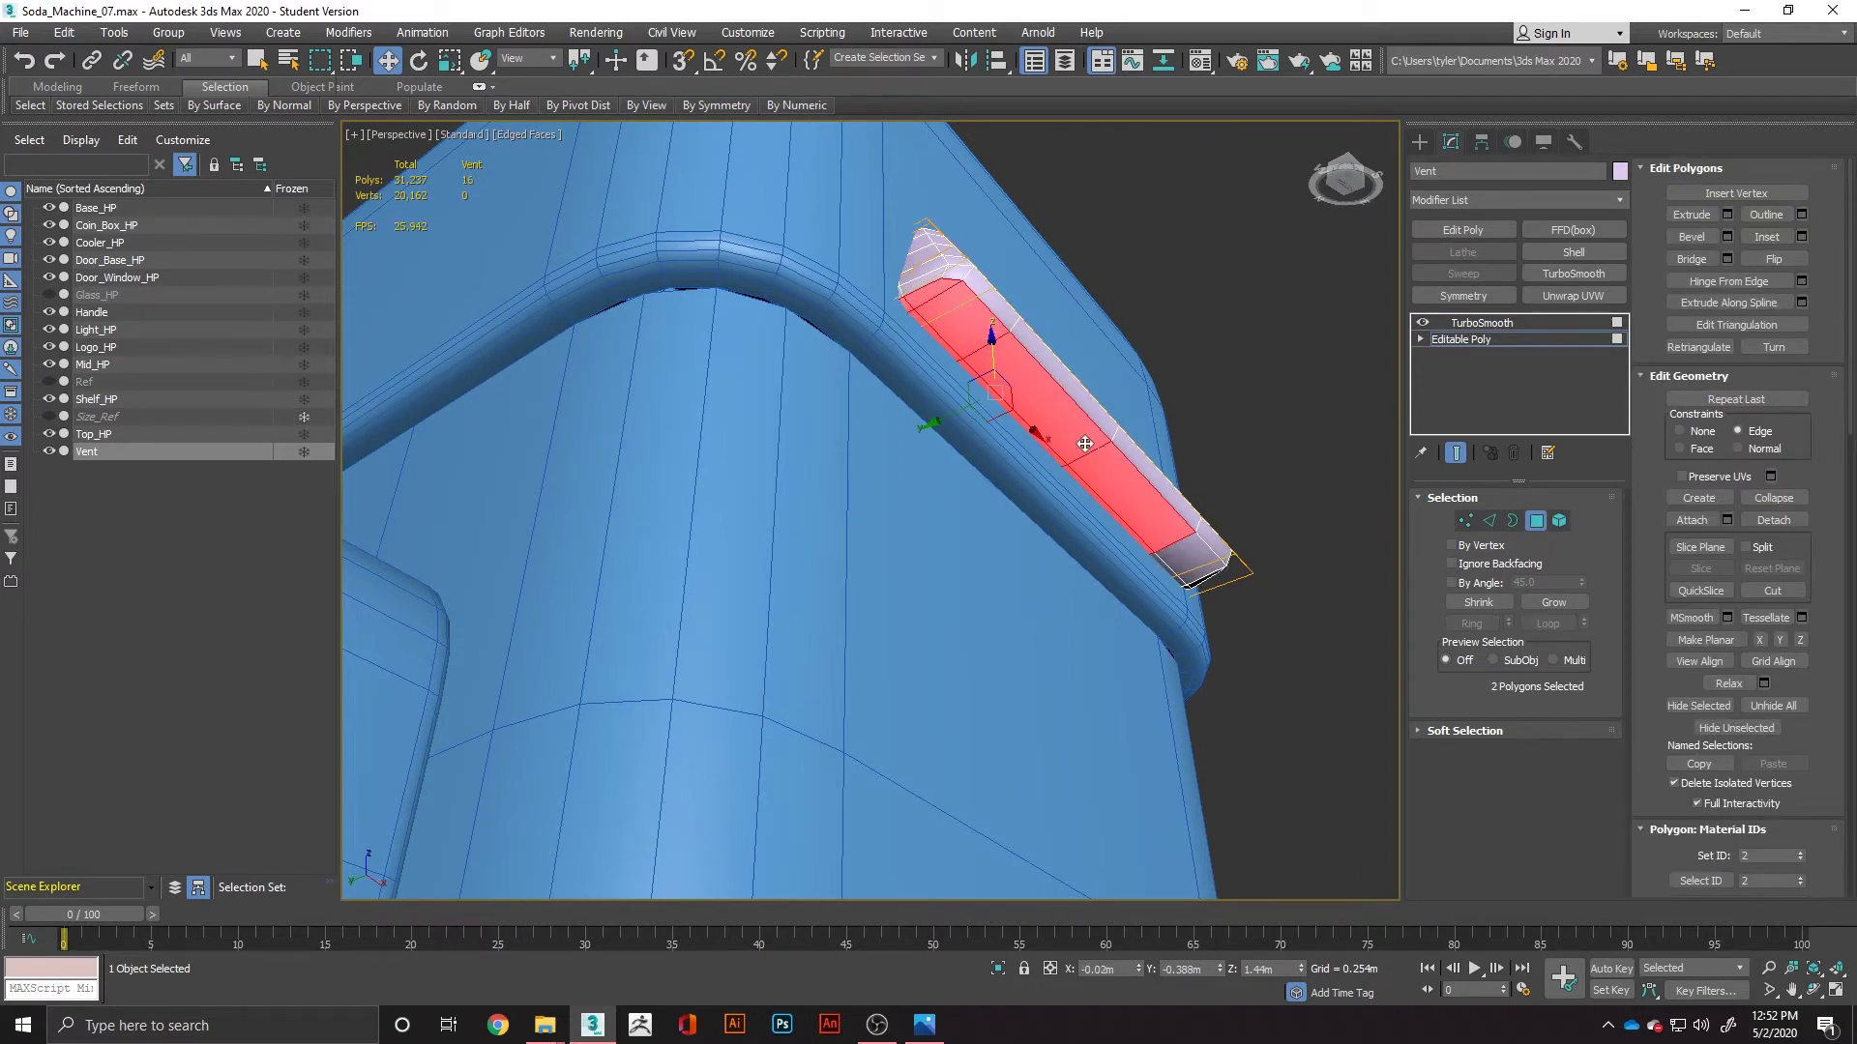
ctrl+click(1202, 568)
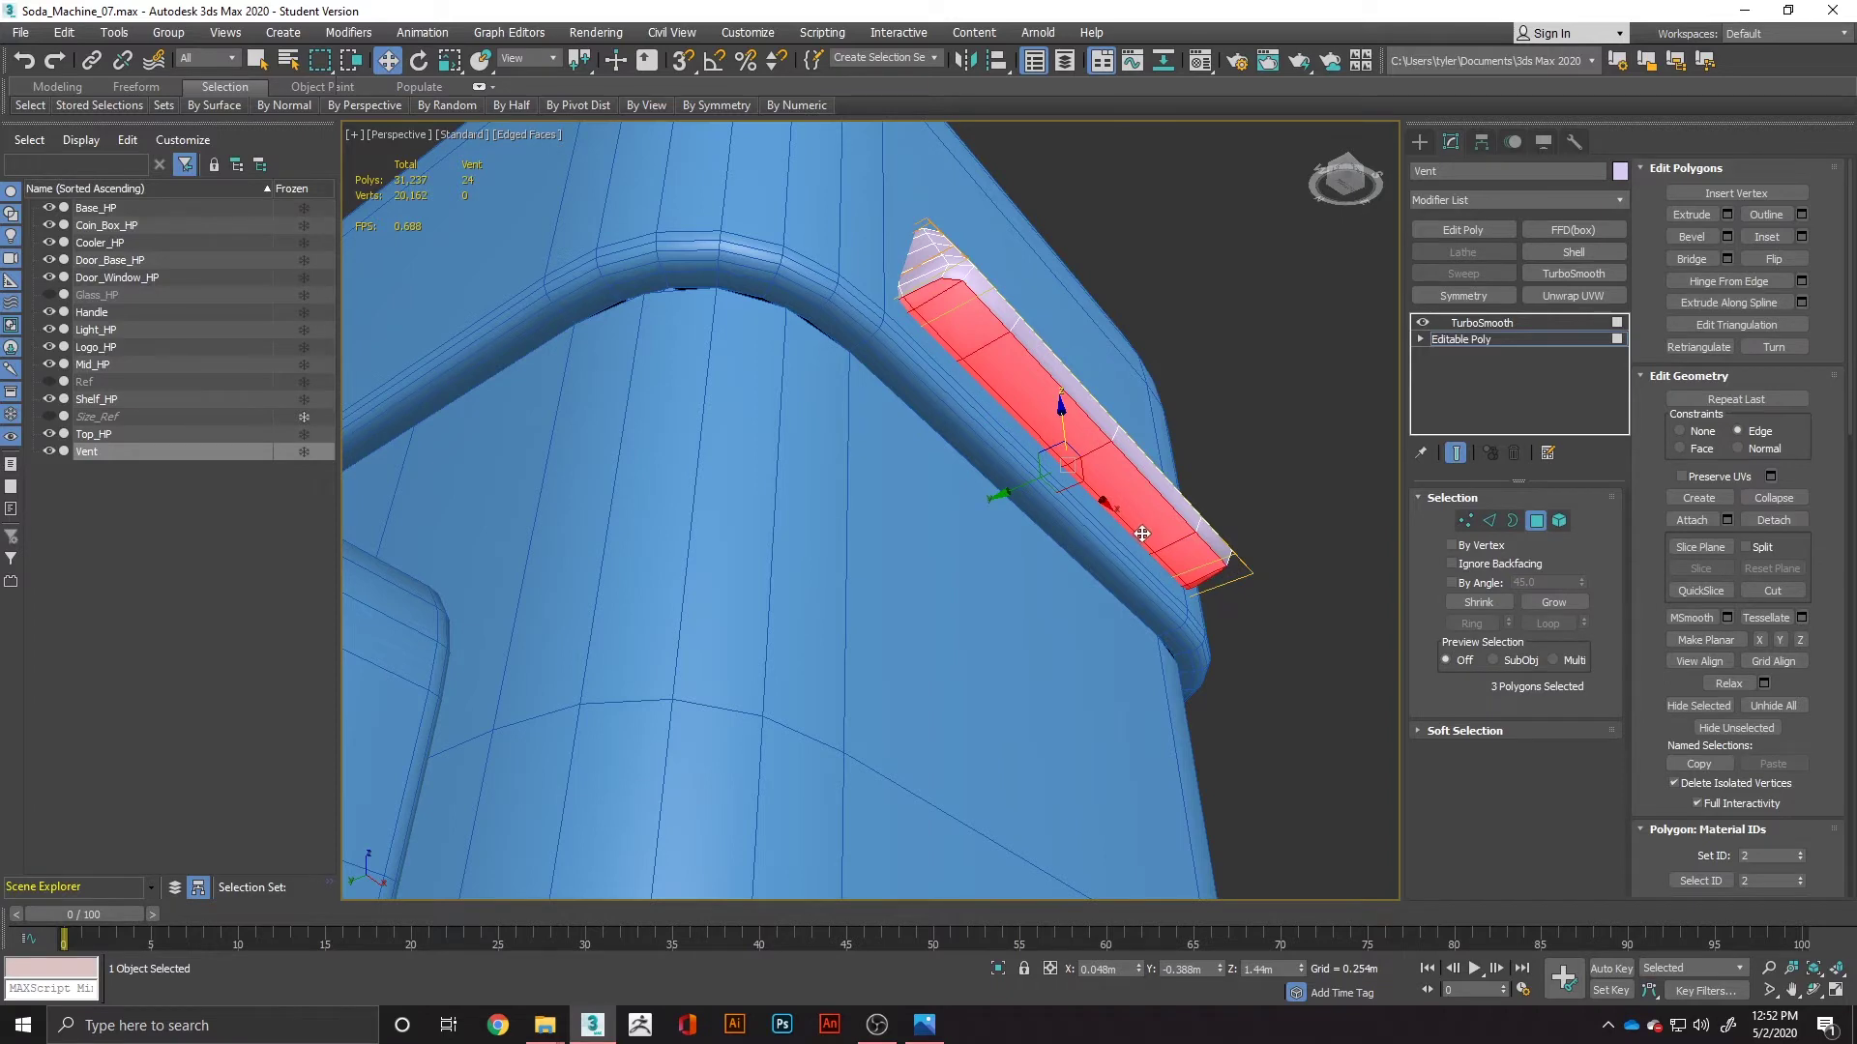
mouse_move(1142, 534)
alt+middle_down()
mouse_move(1140, 567)
mouse_move(1112, 538)
alt+middle_up()
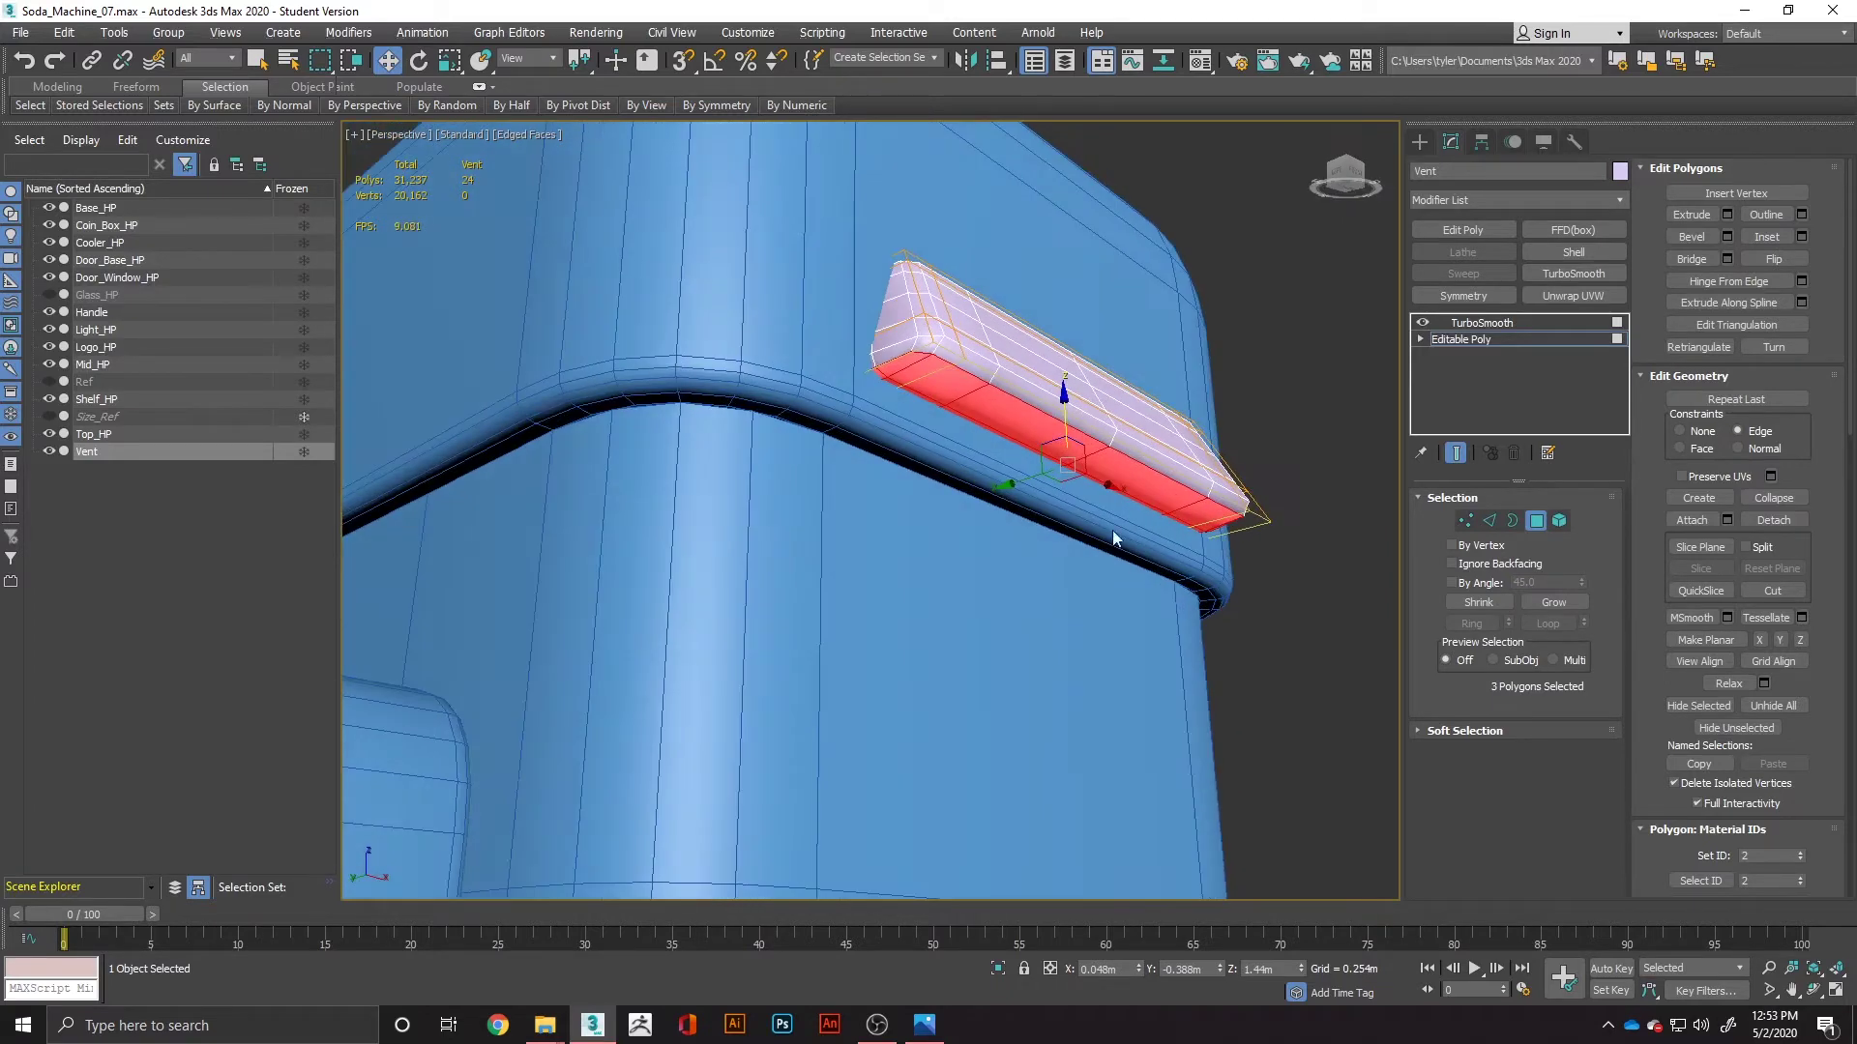
right_click(1102, 477)
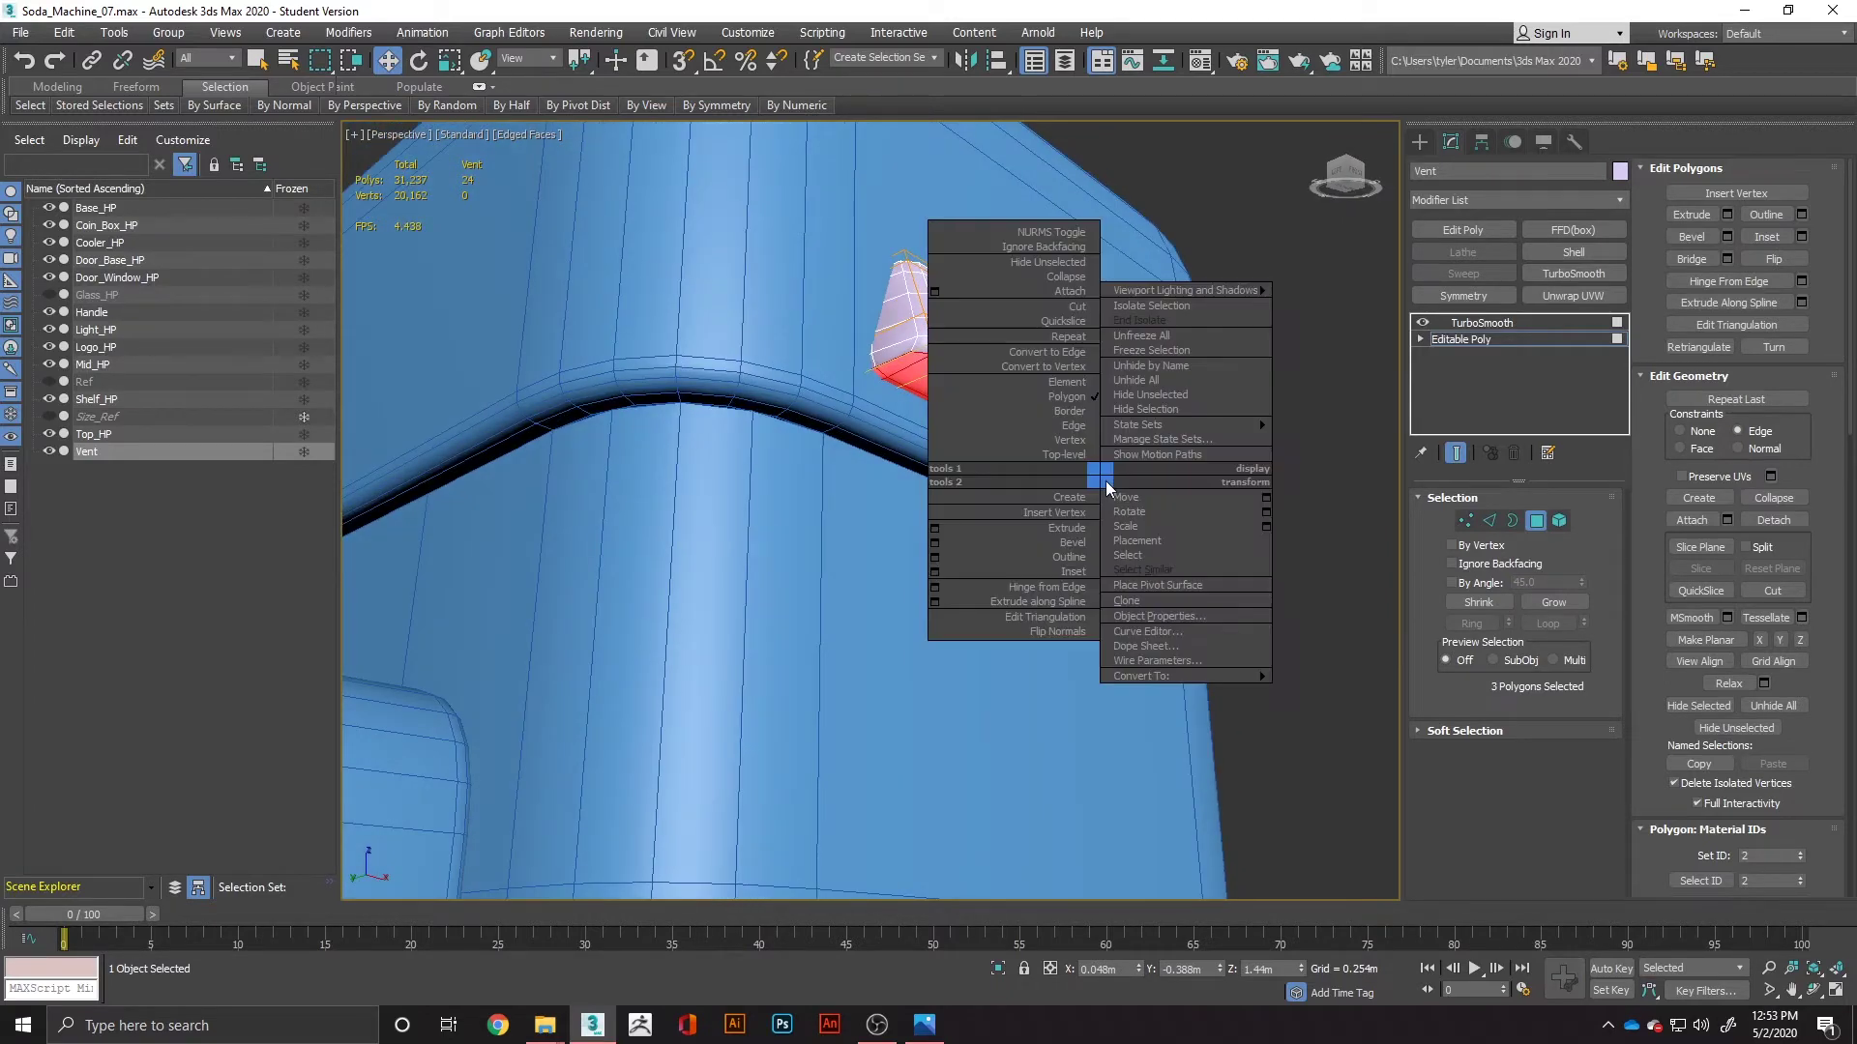
click(934, 571)
mouse_move(1009, 441)
alt+middle_down()
mouse_move(1066, 486)
mouse_move(1006, 426)
alt+middle_up()
scroll(996, 397, up, 5)
scroll(953, 339, down, 2)
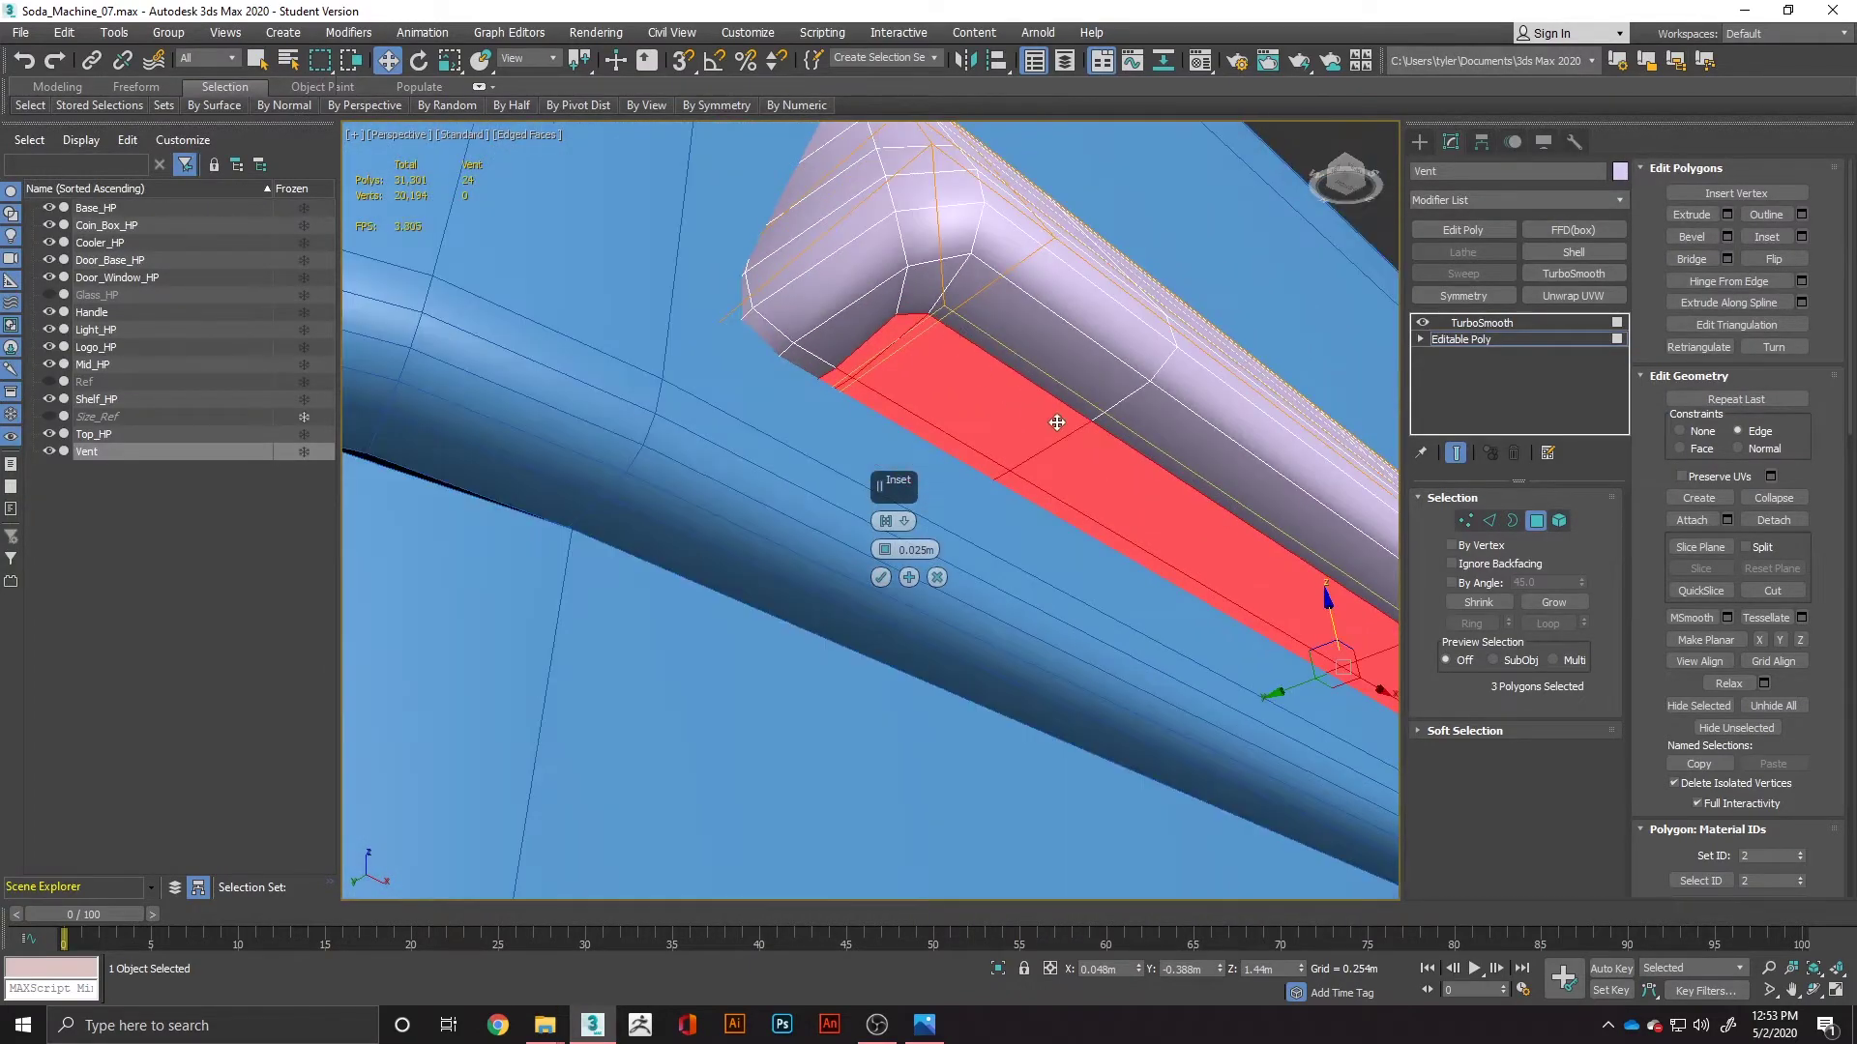
scroll(1056, 422, down, 2)
scroll(1045, 327, down, 2)
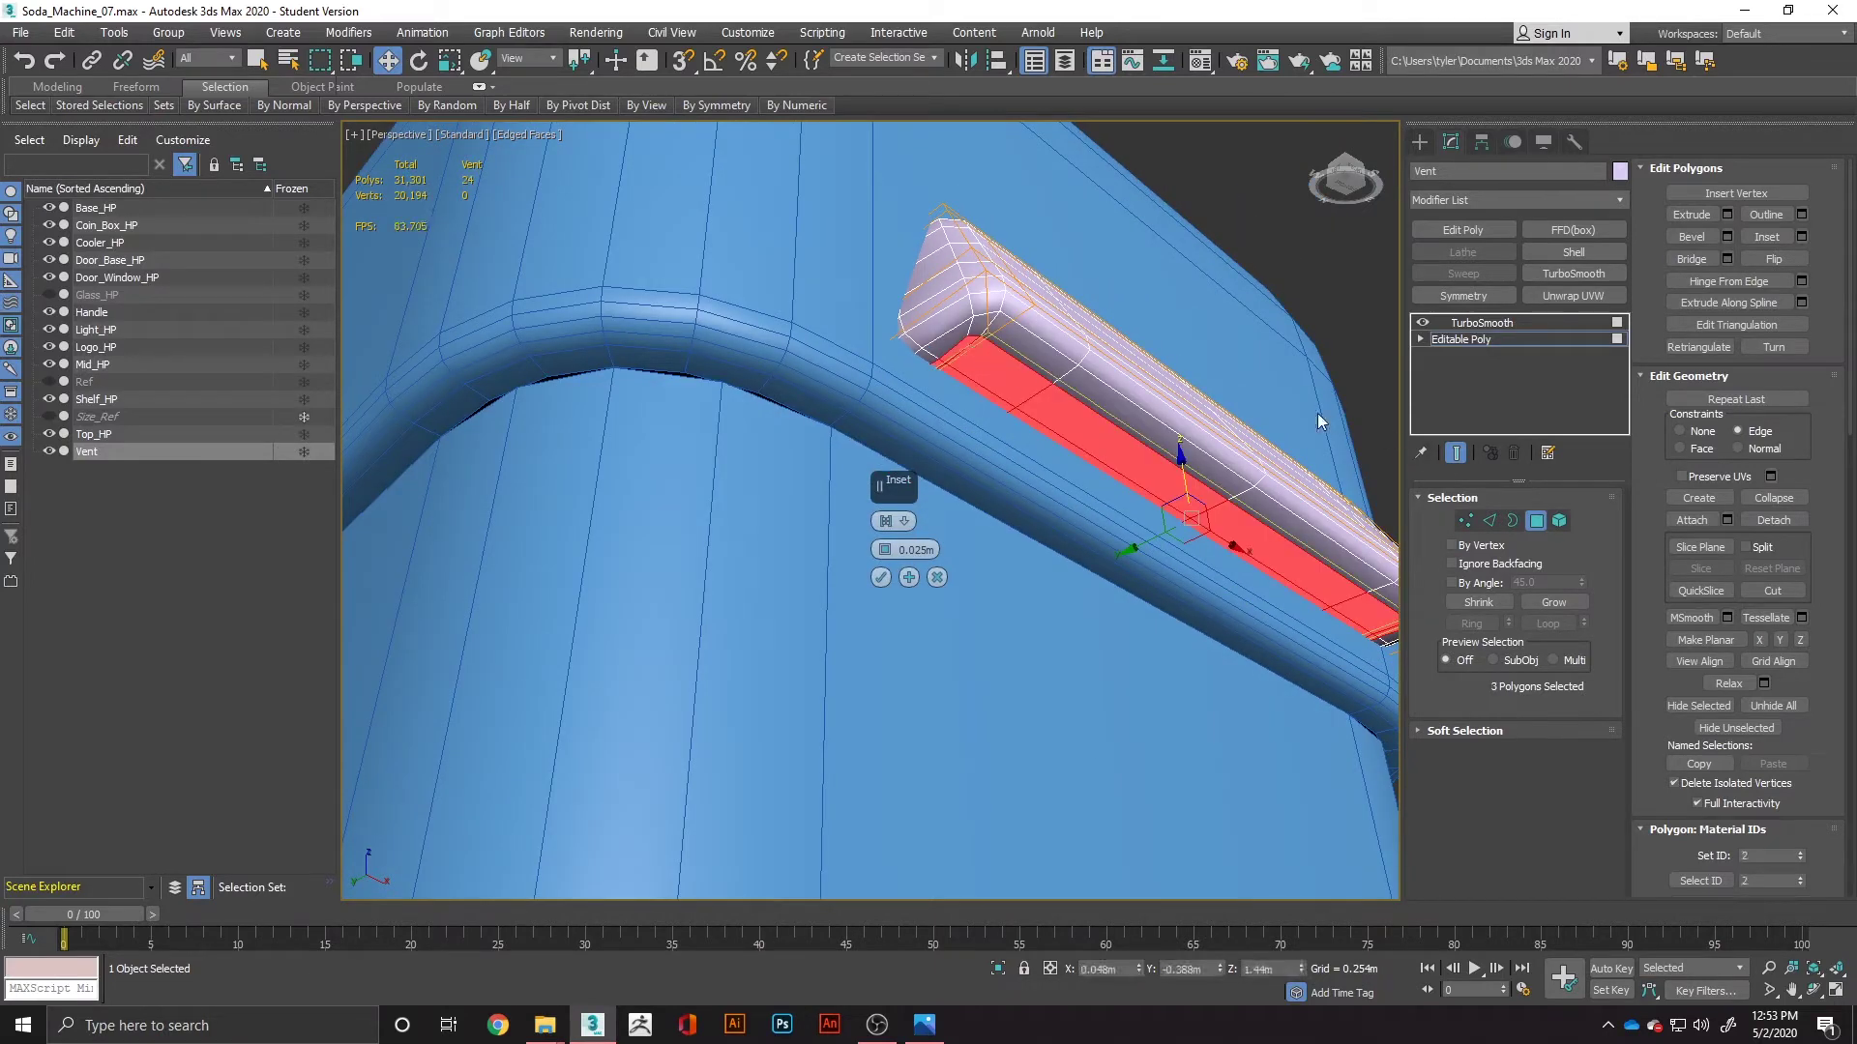
click(880, 577)
Step: Set the Vent's TurboSmooth iterations to 2 and view the smoothed vent on the machine without edged faces
alt+middle_drag(957, 489, 1127, 346)
click(1484, 323)
click(1579, 529)
scroll(816, 407, up, 6)
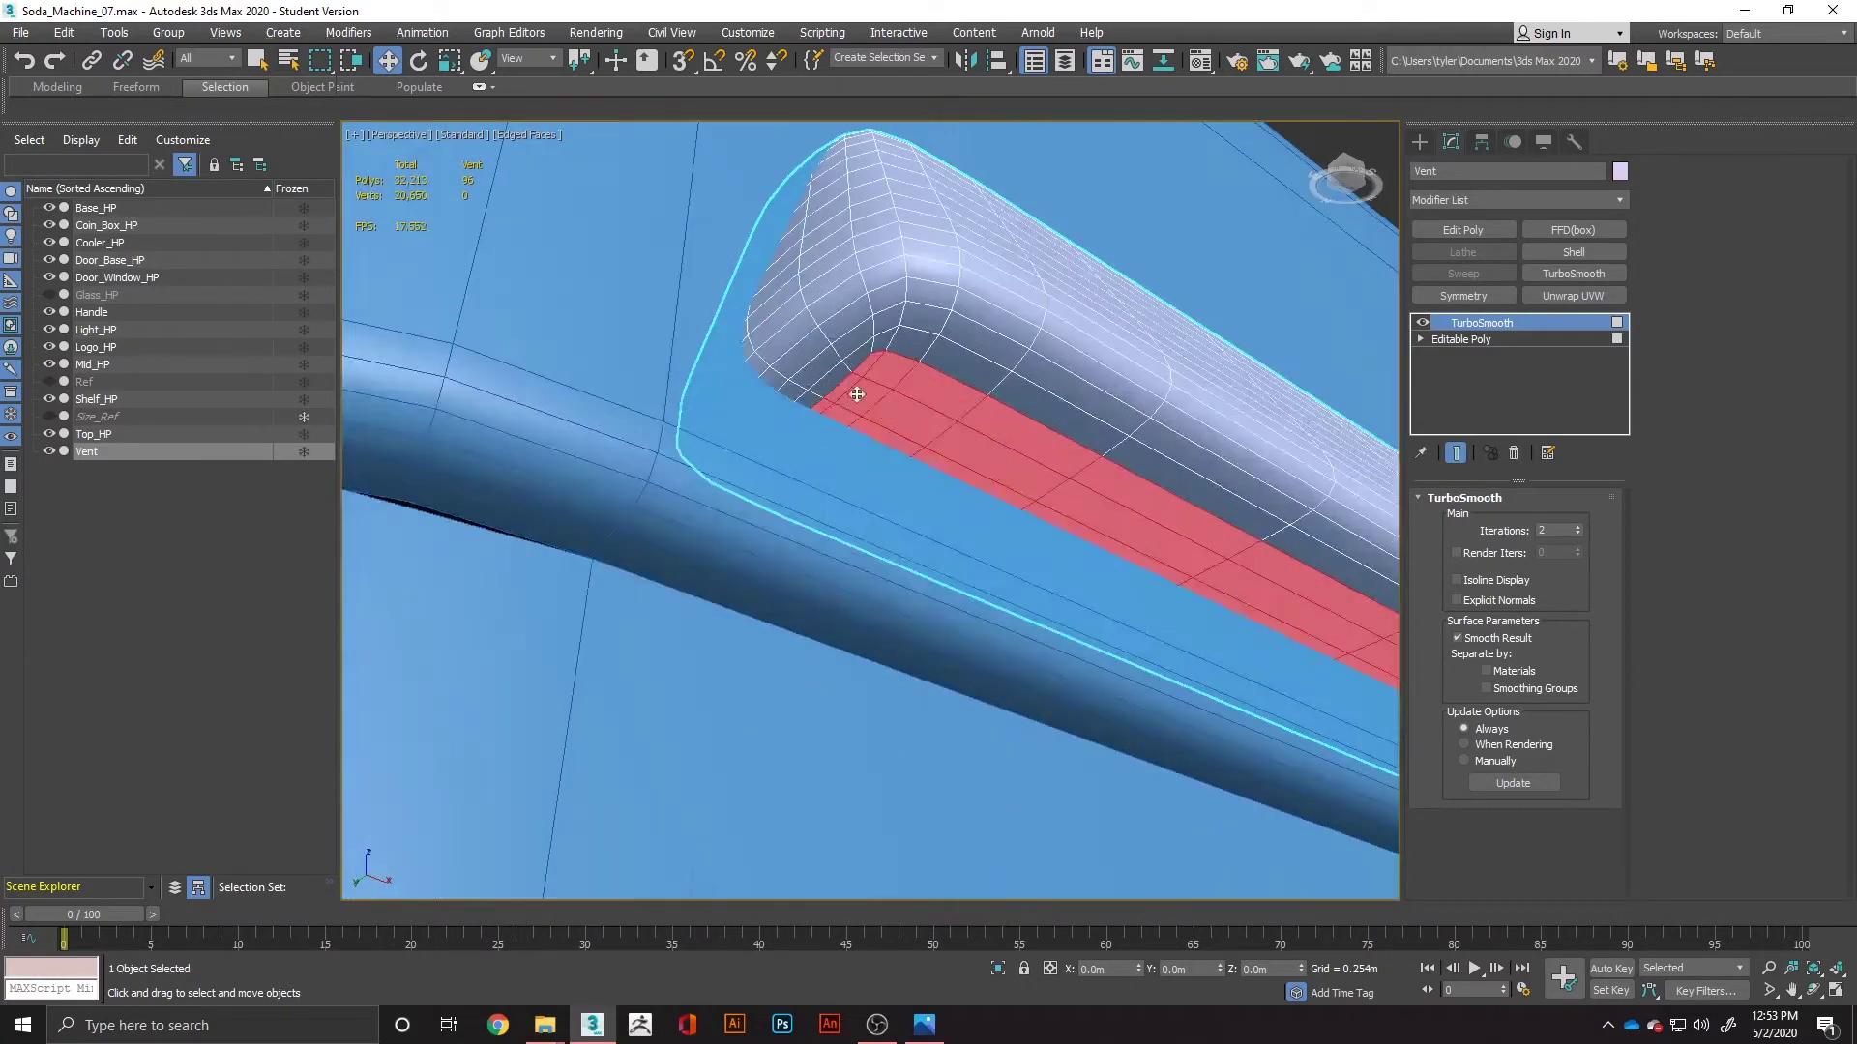
scroll(909, 385, down, 4)
click(1292, 390)
scroll(1151, 387, down, 6)
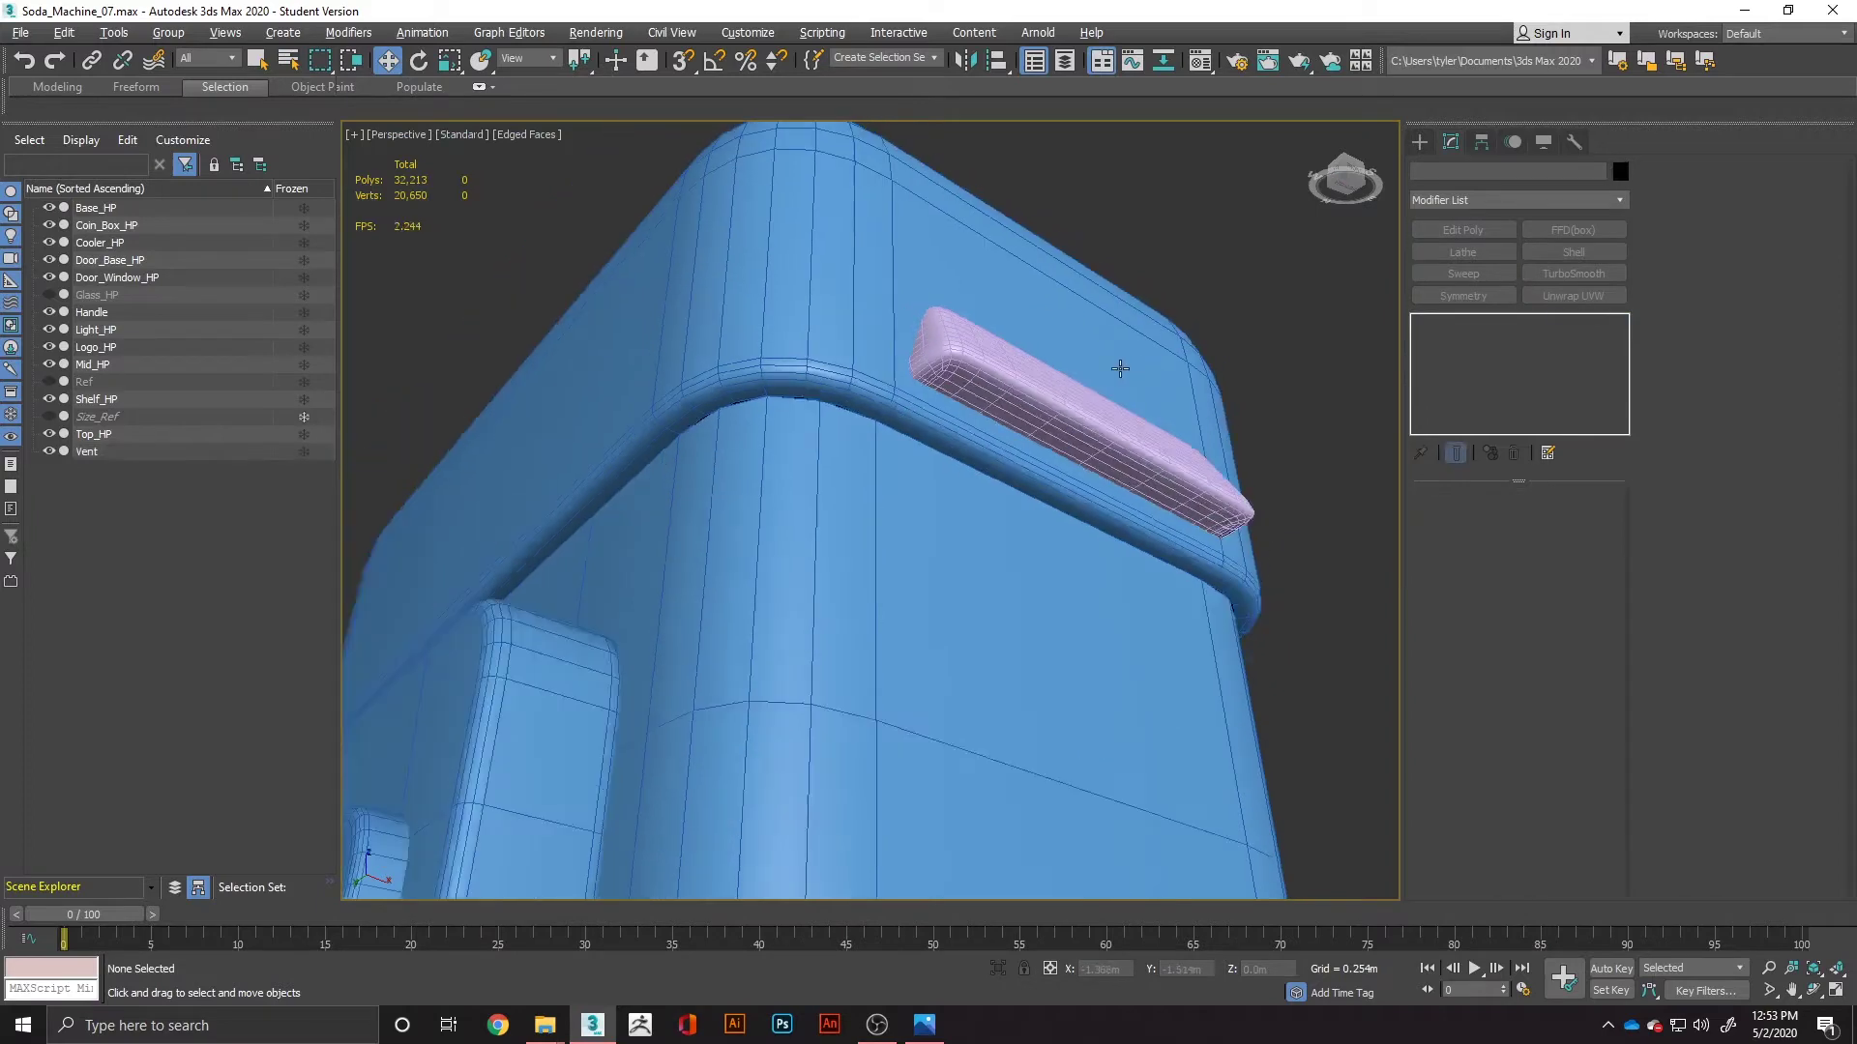
key(F4)
scroll(1063, 545, down, 3)
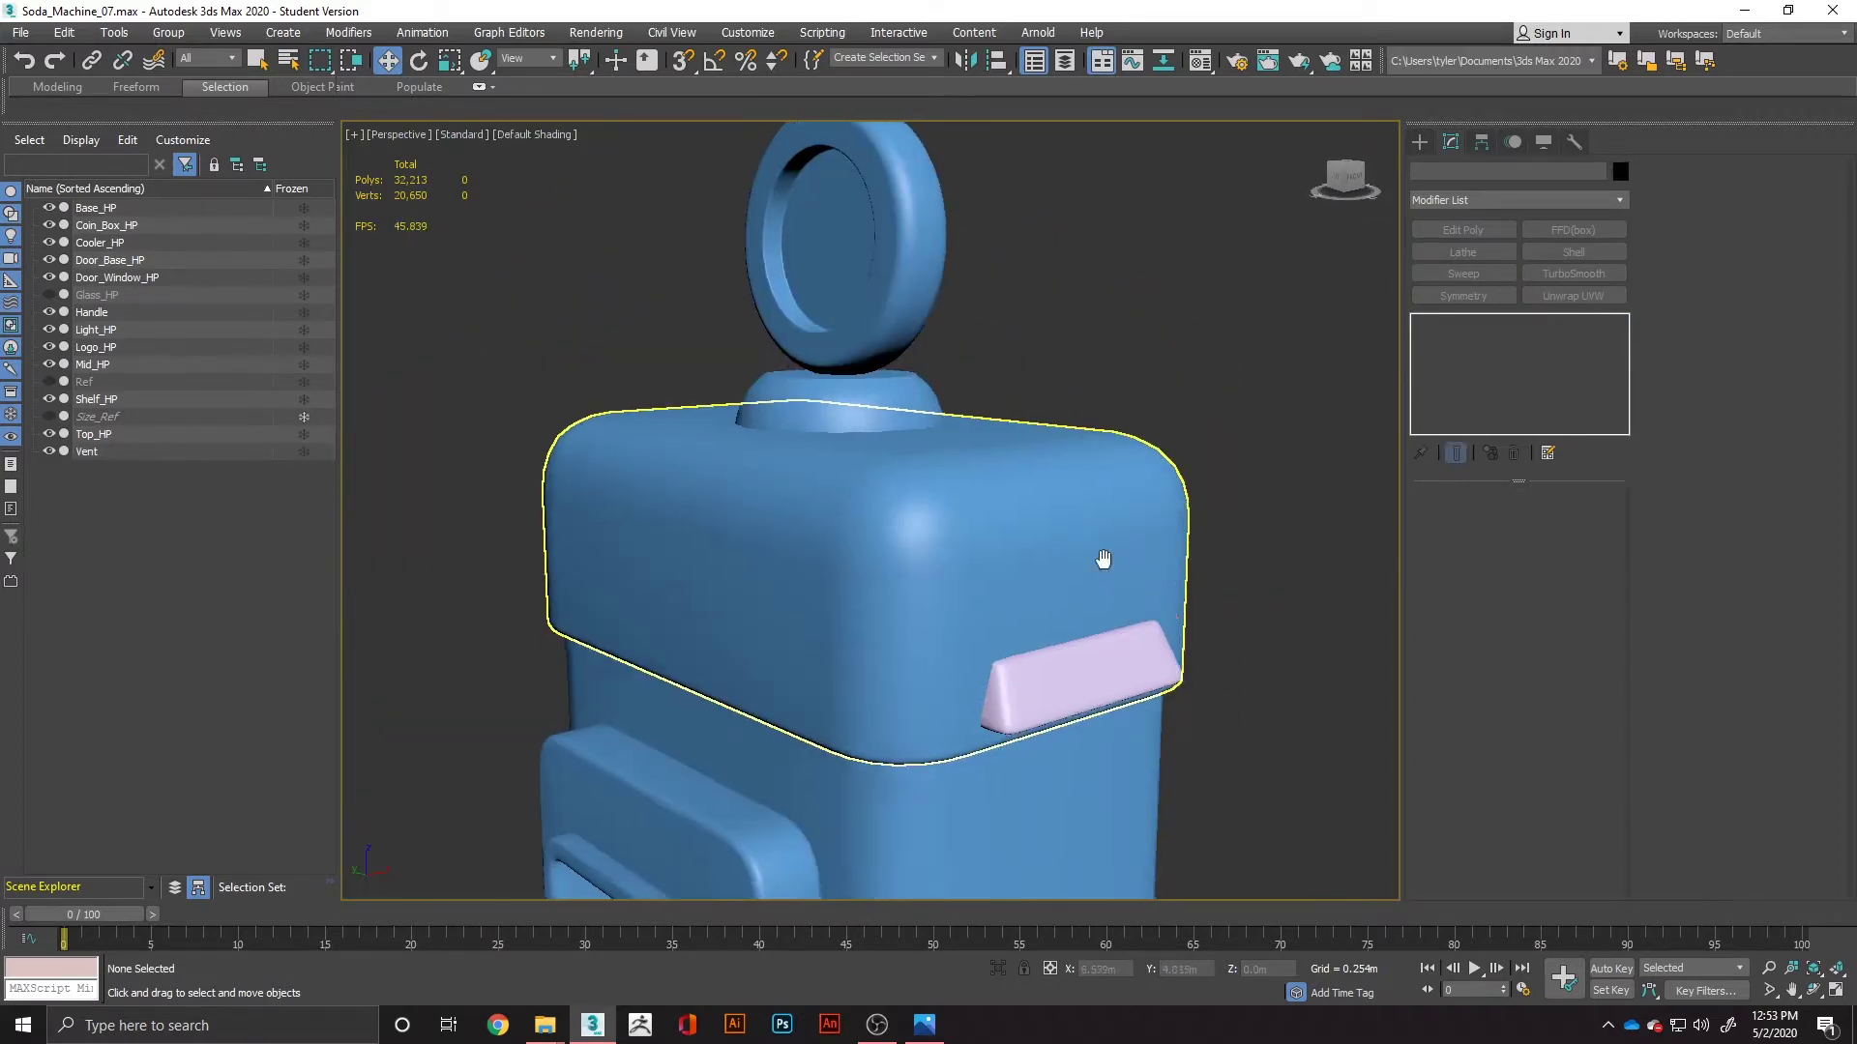
middle_drag(1099, 560, 1035, 464)
alt+middle_drag(1035, 465, 1046, 426)
Step: Clear the Vent's polygon selection and add an Edit Poly modifier above its TurboSmooth
click(1039, 418)
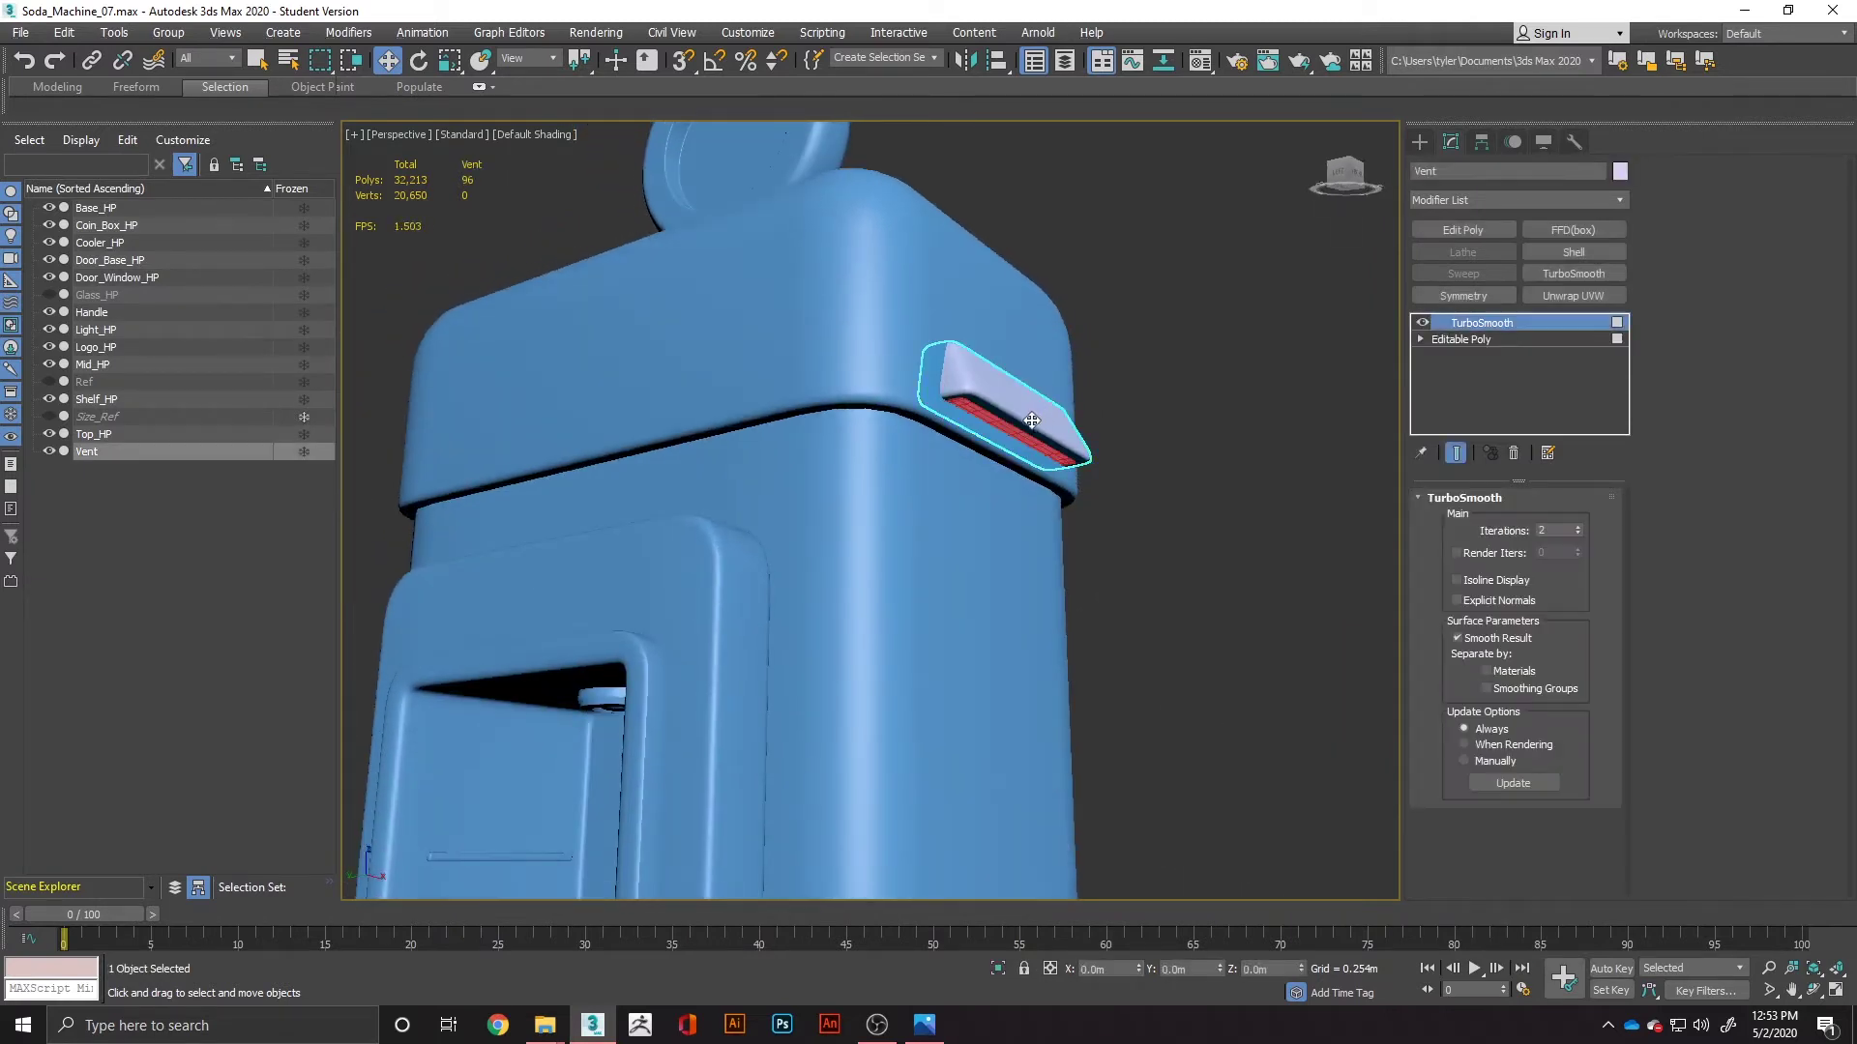
click(1507, 338)
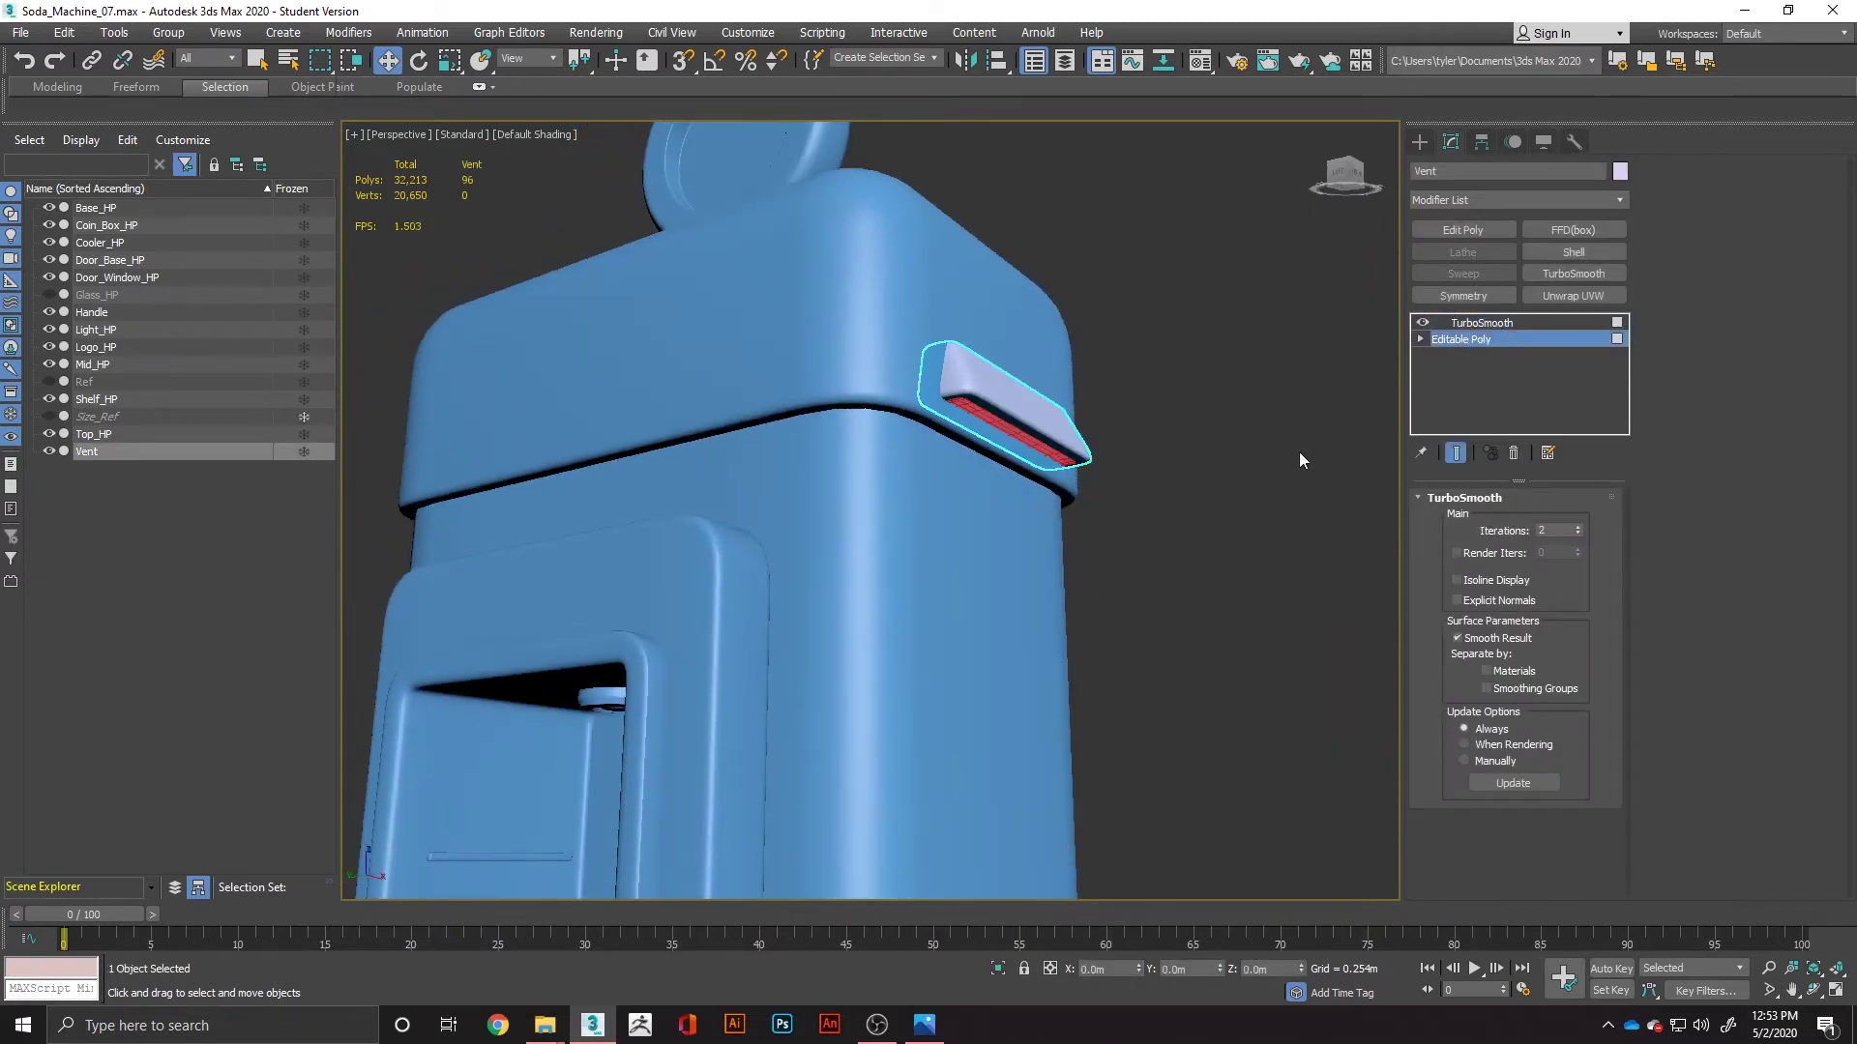
click(1305, 344)
click(1511, 326)
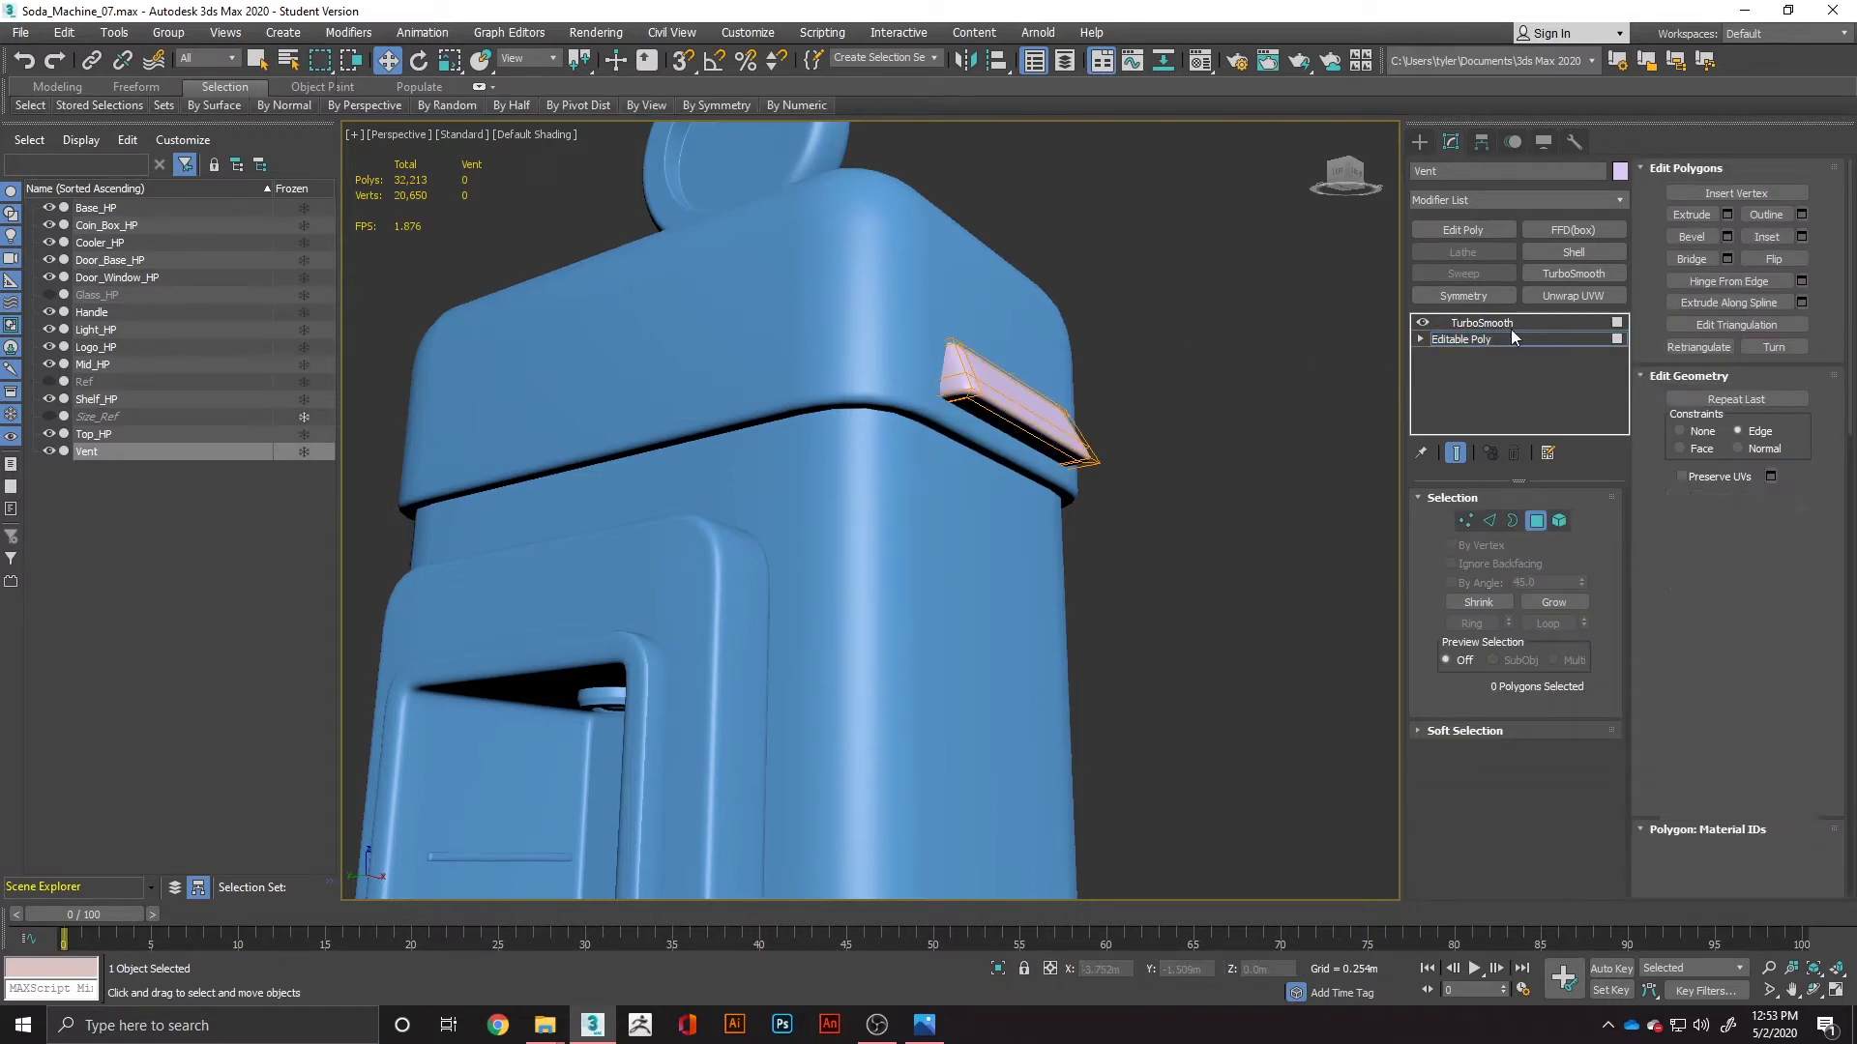
click(1477, 230)
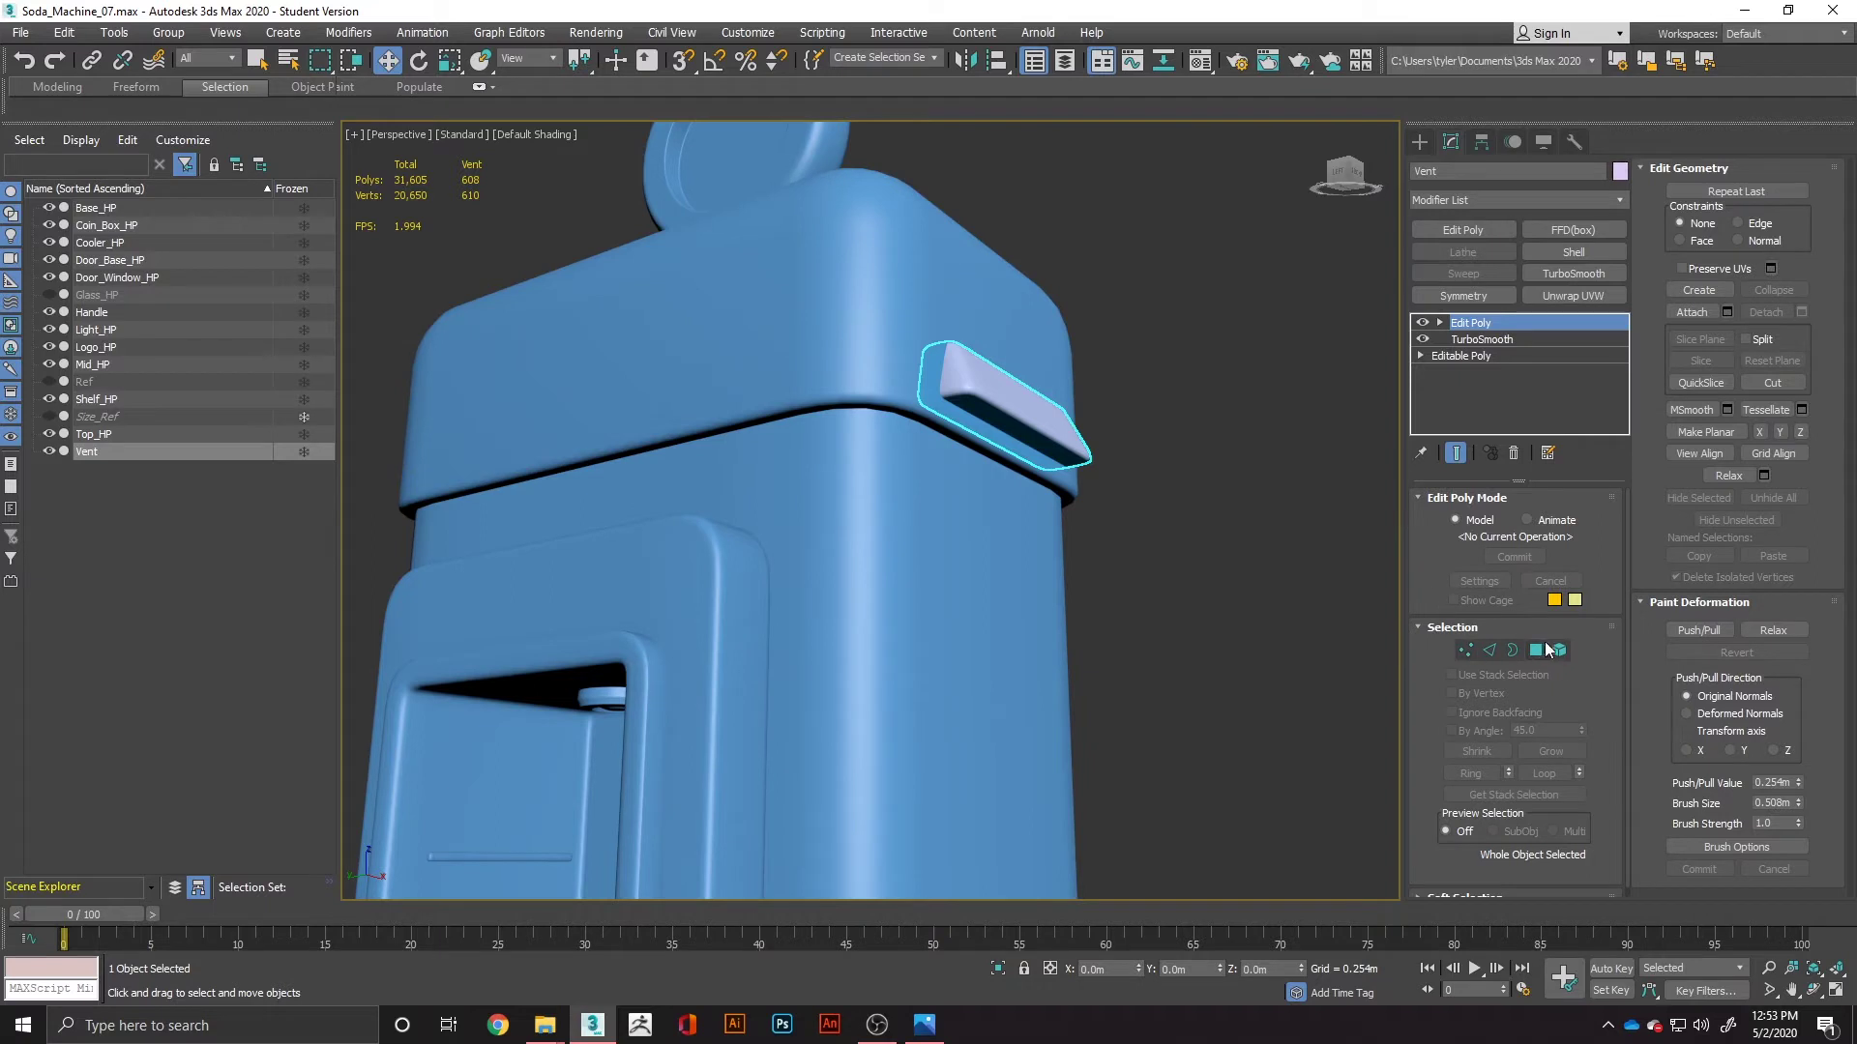
Step: Try to clone the whole vent element downward along Z, undo the copy and leave Element mode
click(1559, 650)
click(1003, 358)
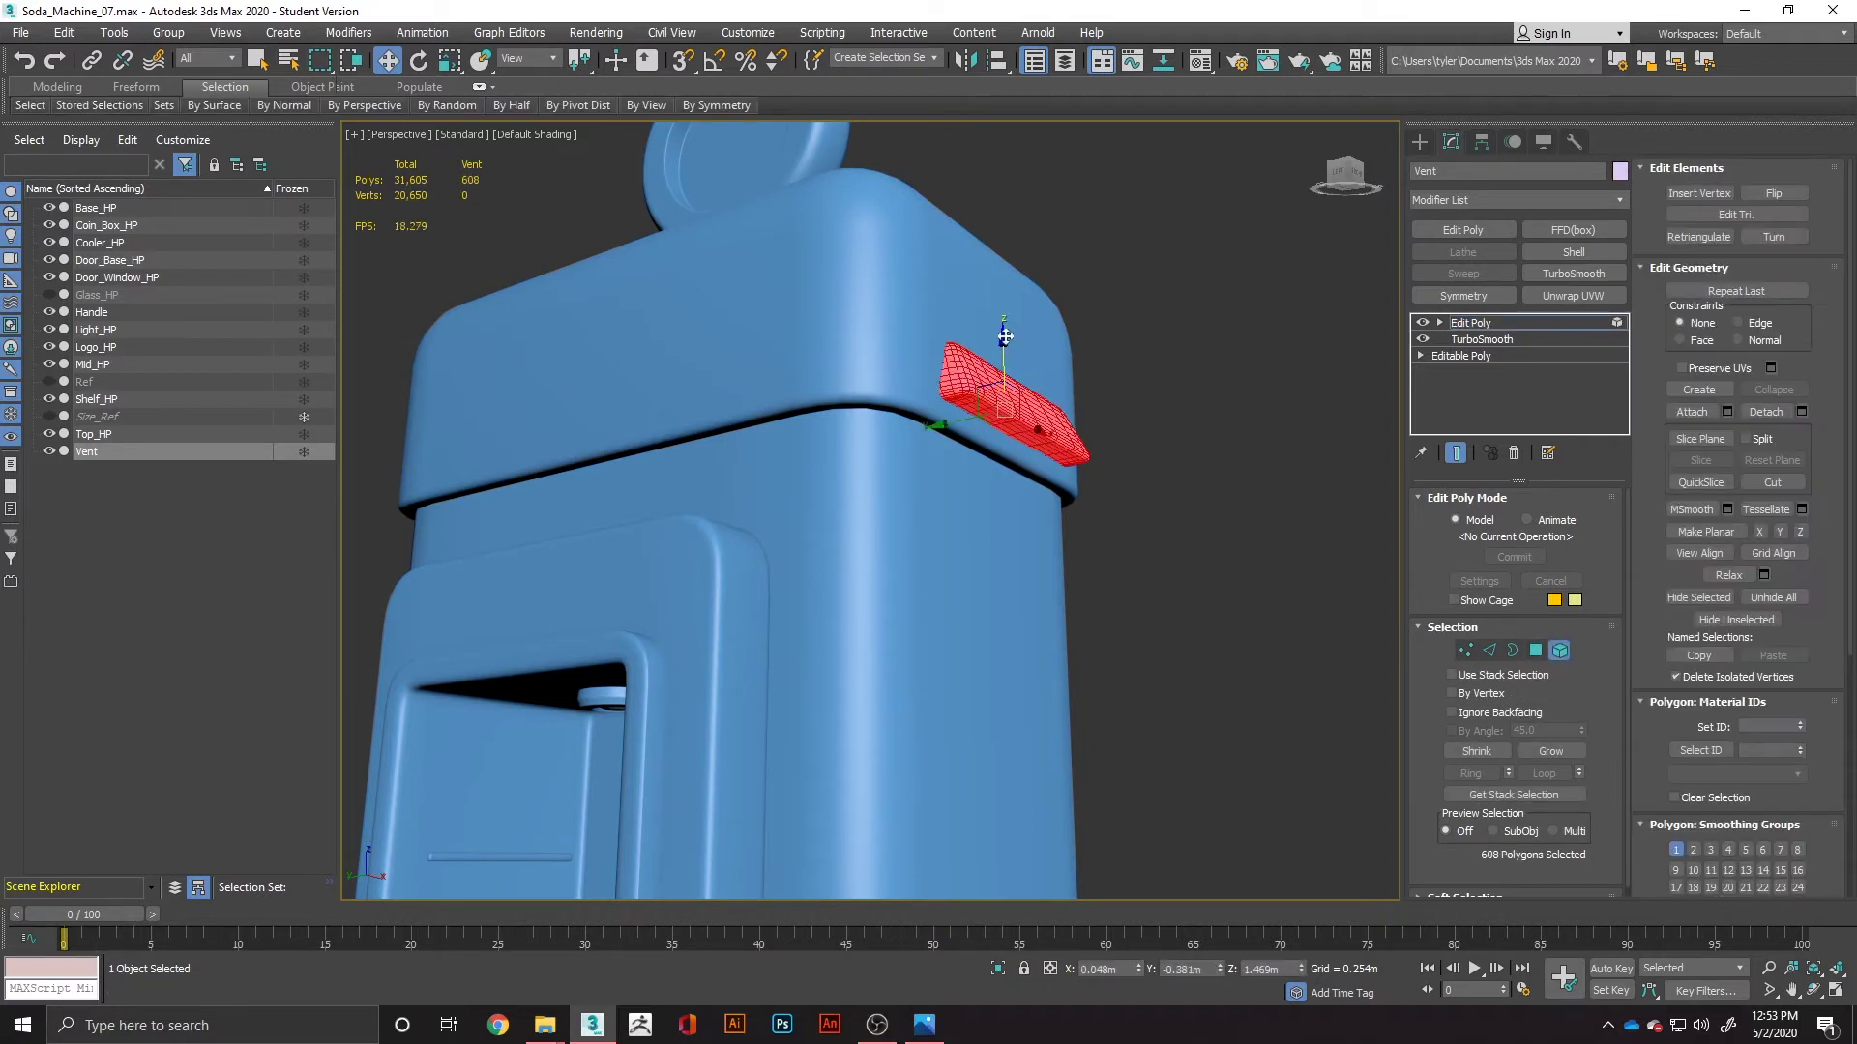
shift+drag(1003, 356, 1010, 430)
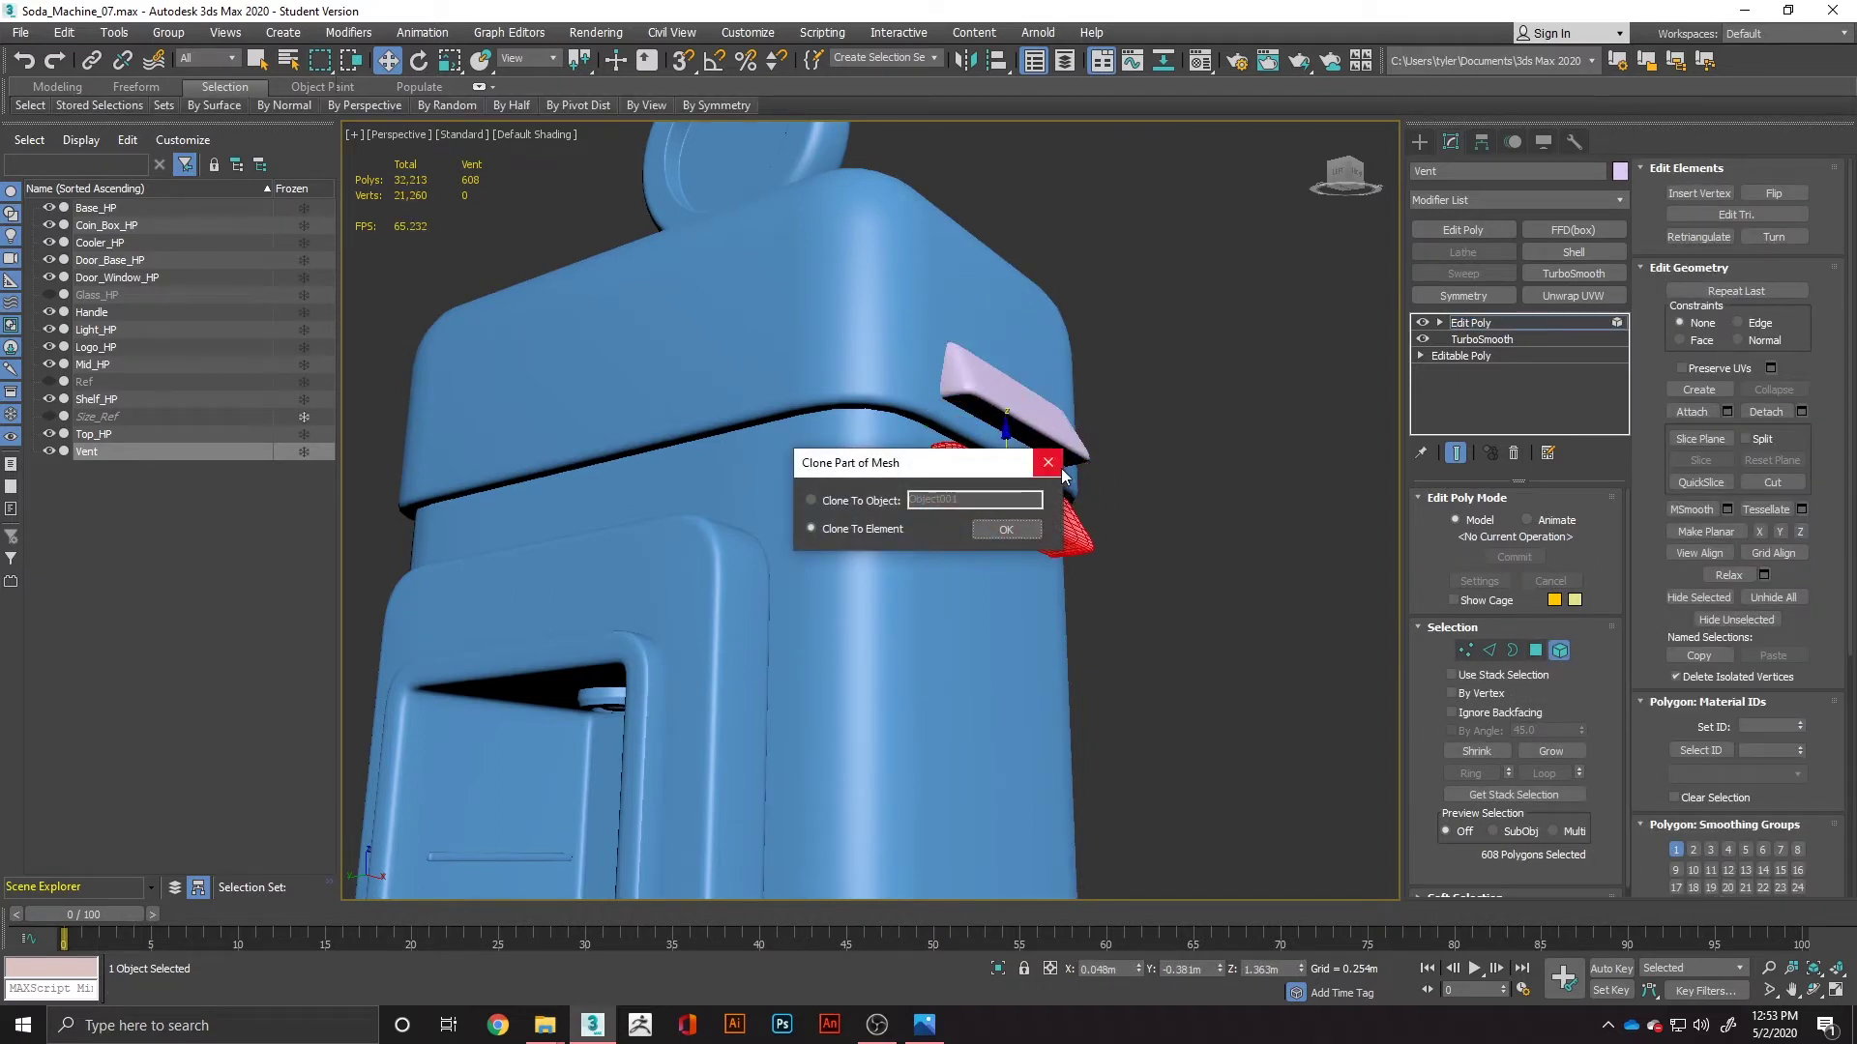
click(1051, 462)
click(1185, 444)
key(ctrl+z)
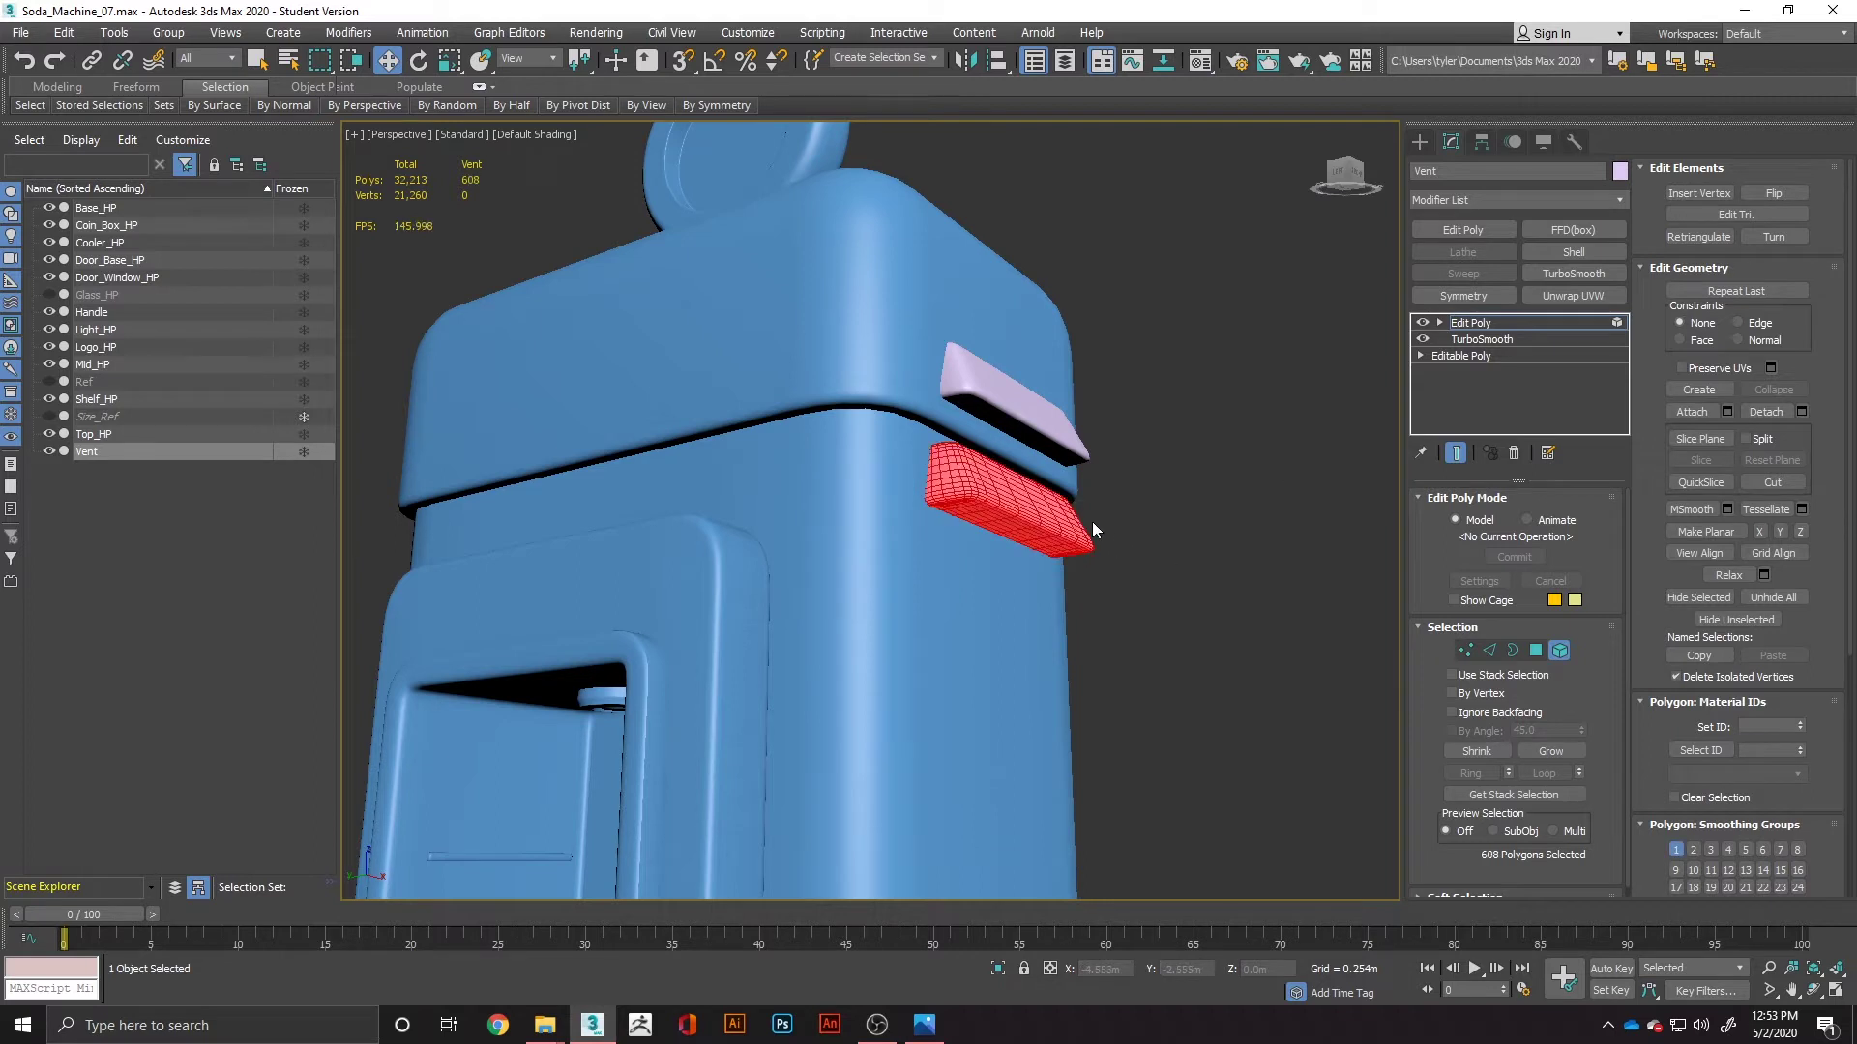
key(ctrl+z)
click(1217, 443)
alt+middle_drag(1267, 377, 1151, 479)
click(1559, 650)
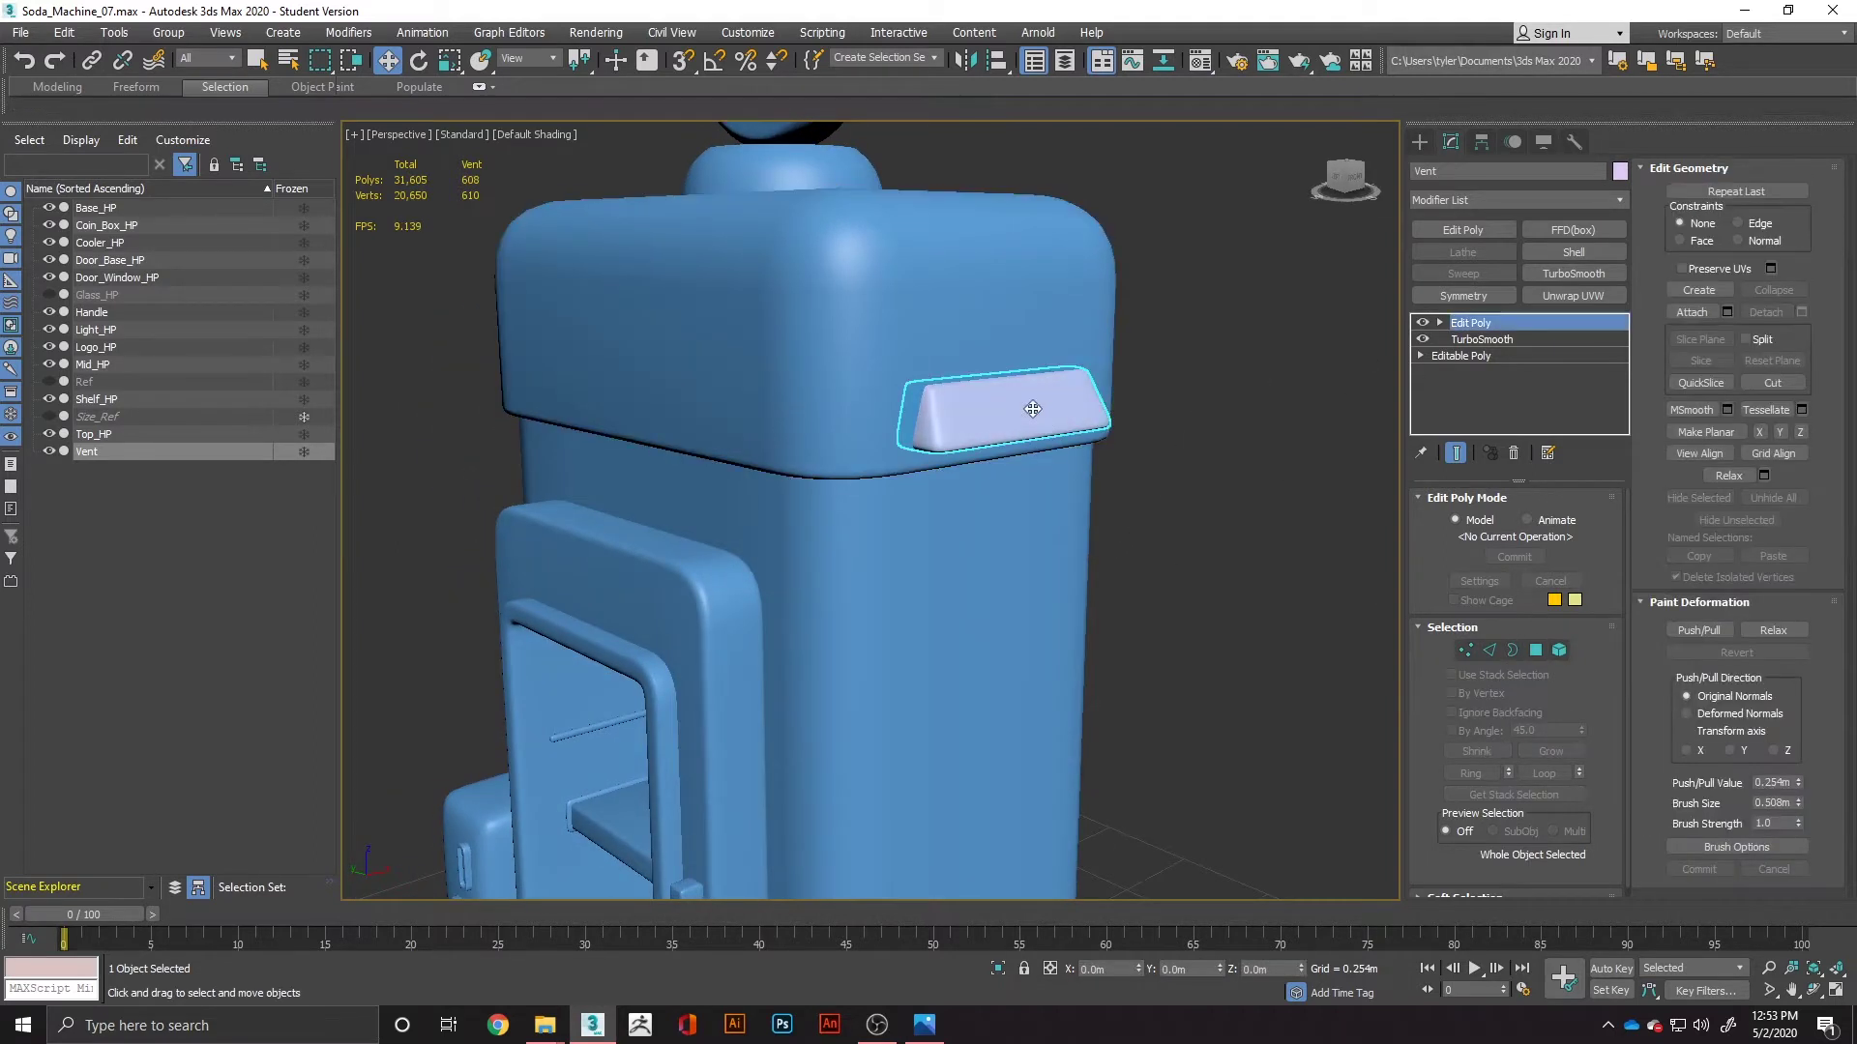
Step: Center the Vent's pivot on the object
click(1483, 144)
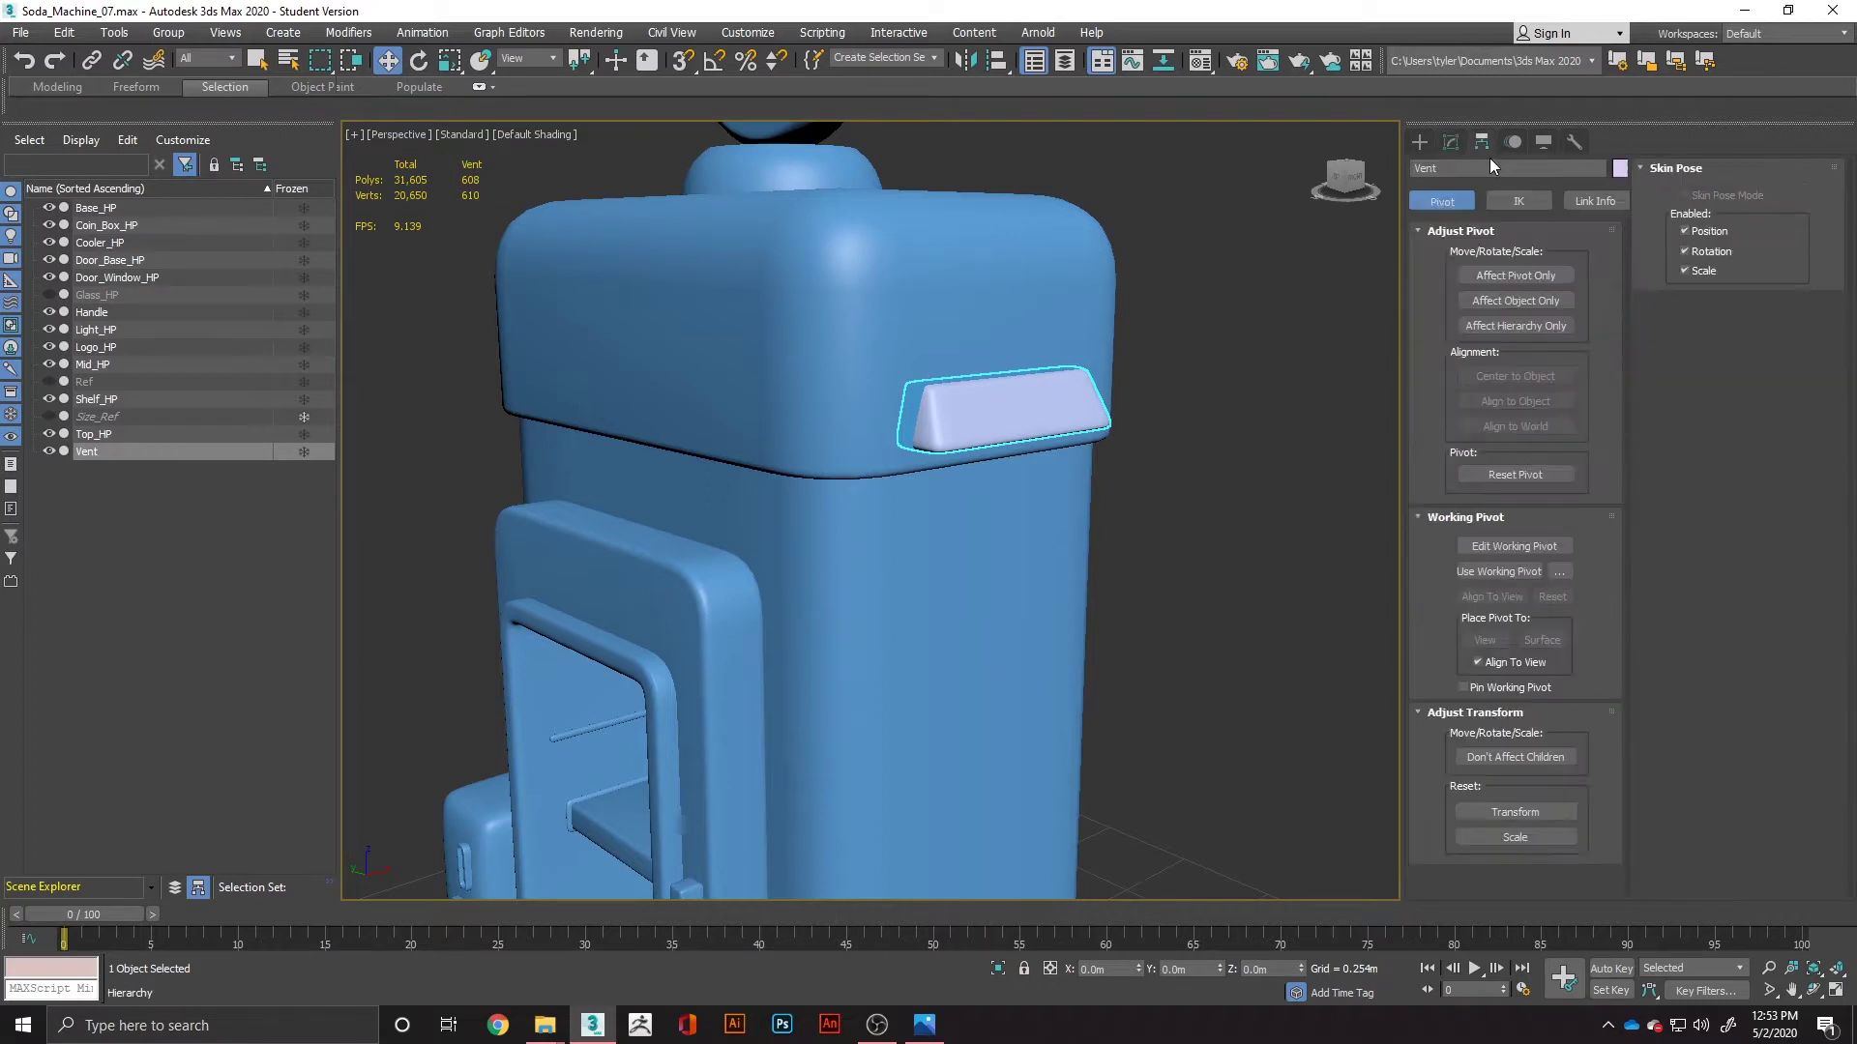
click(1512, 277)
click(1524, 375)
click(1516, 276)
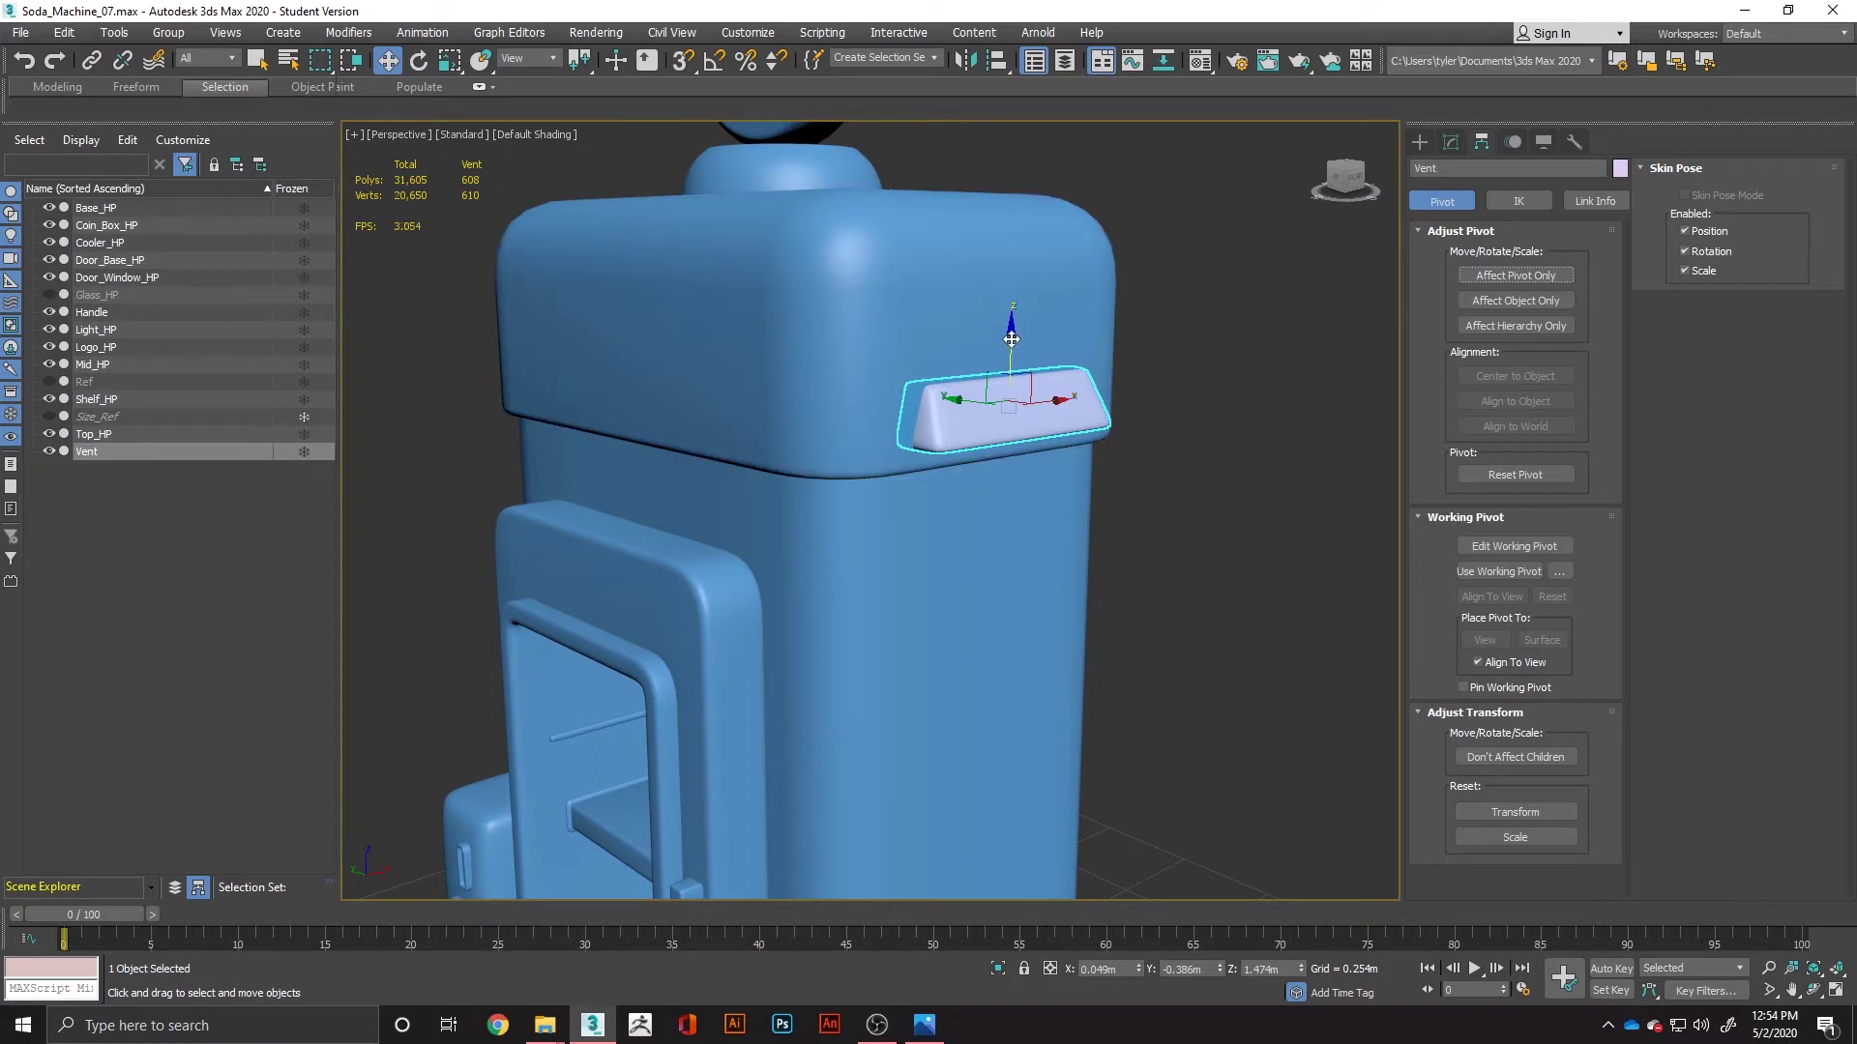
Step: Show the Ref mesh, make 2 copies of the Vent downward to match its lower vents, and hide Ref again
click(50, 382)
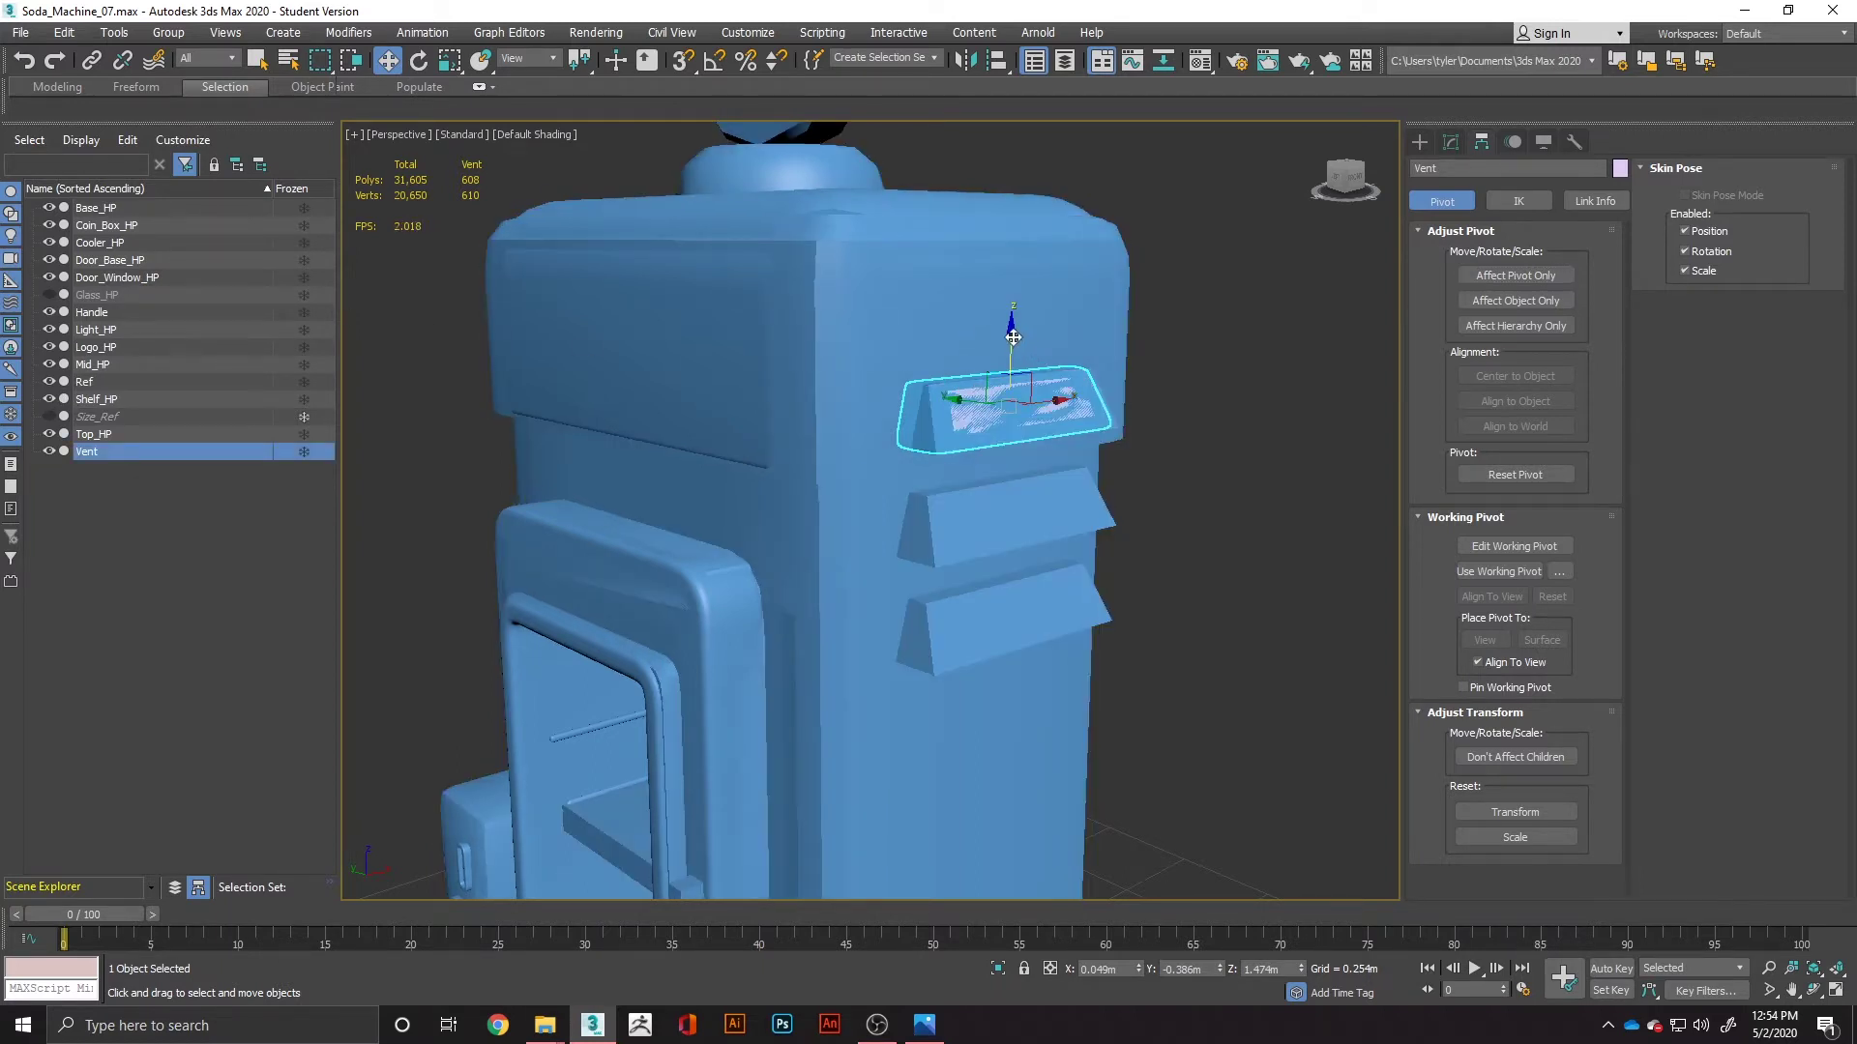
shift+drag(1011, 333, 1045, 449)
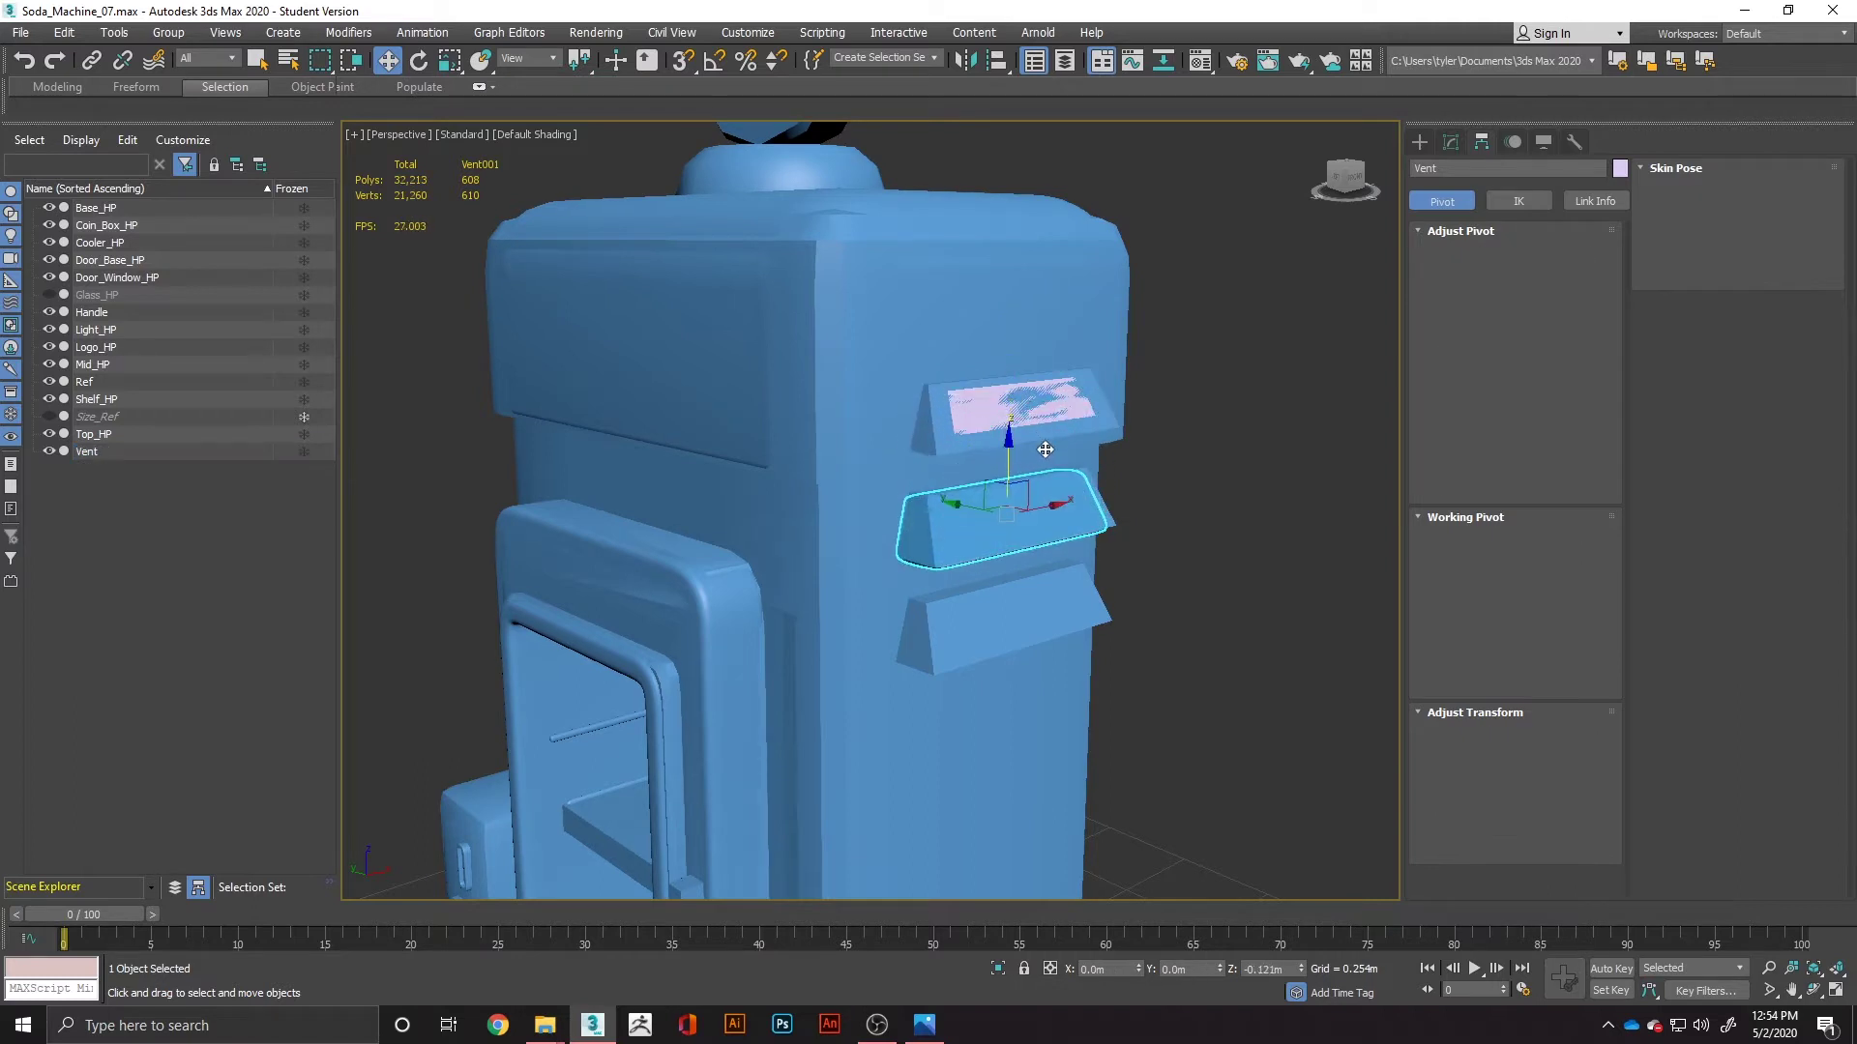
drag(1046, 447, 1049, 446)
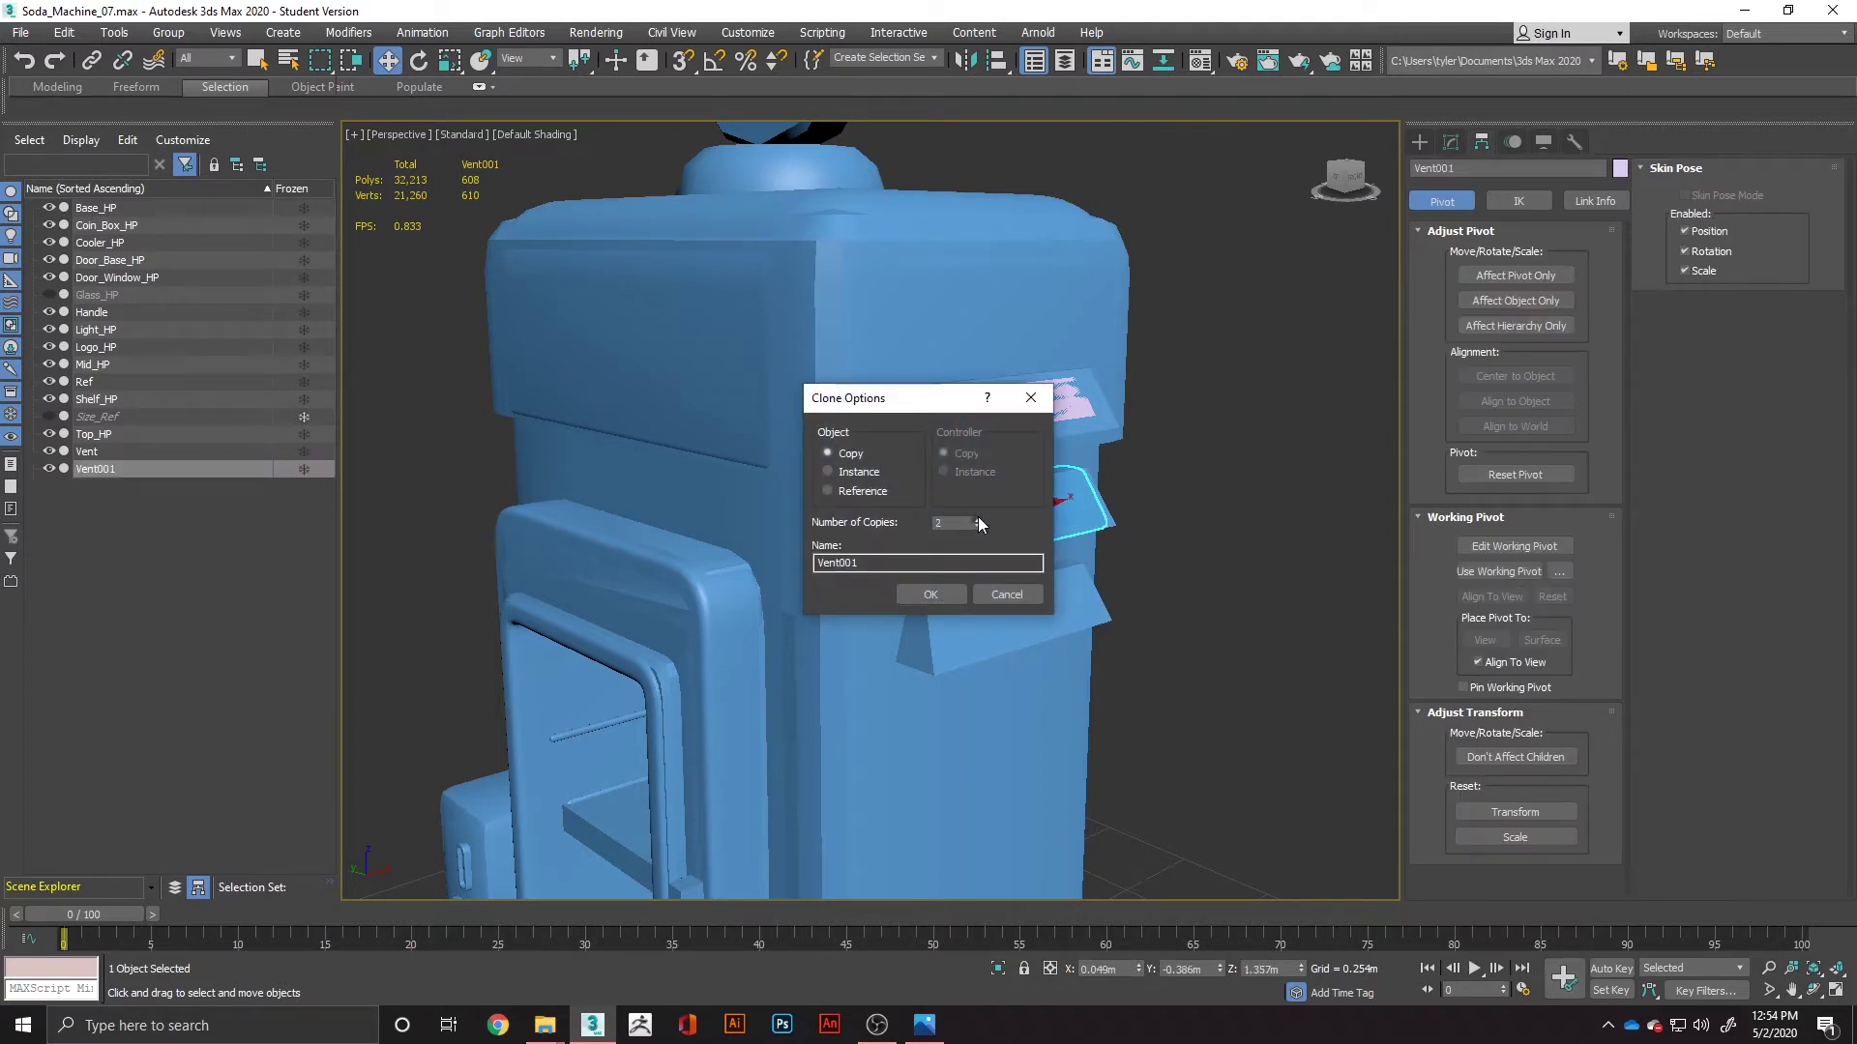
click(961, 593)
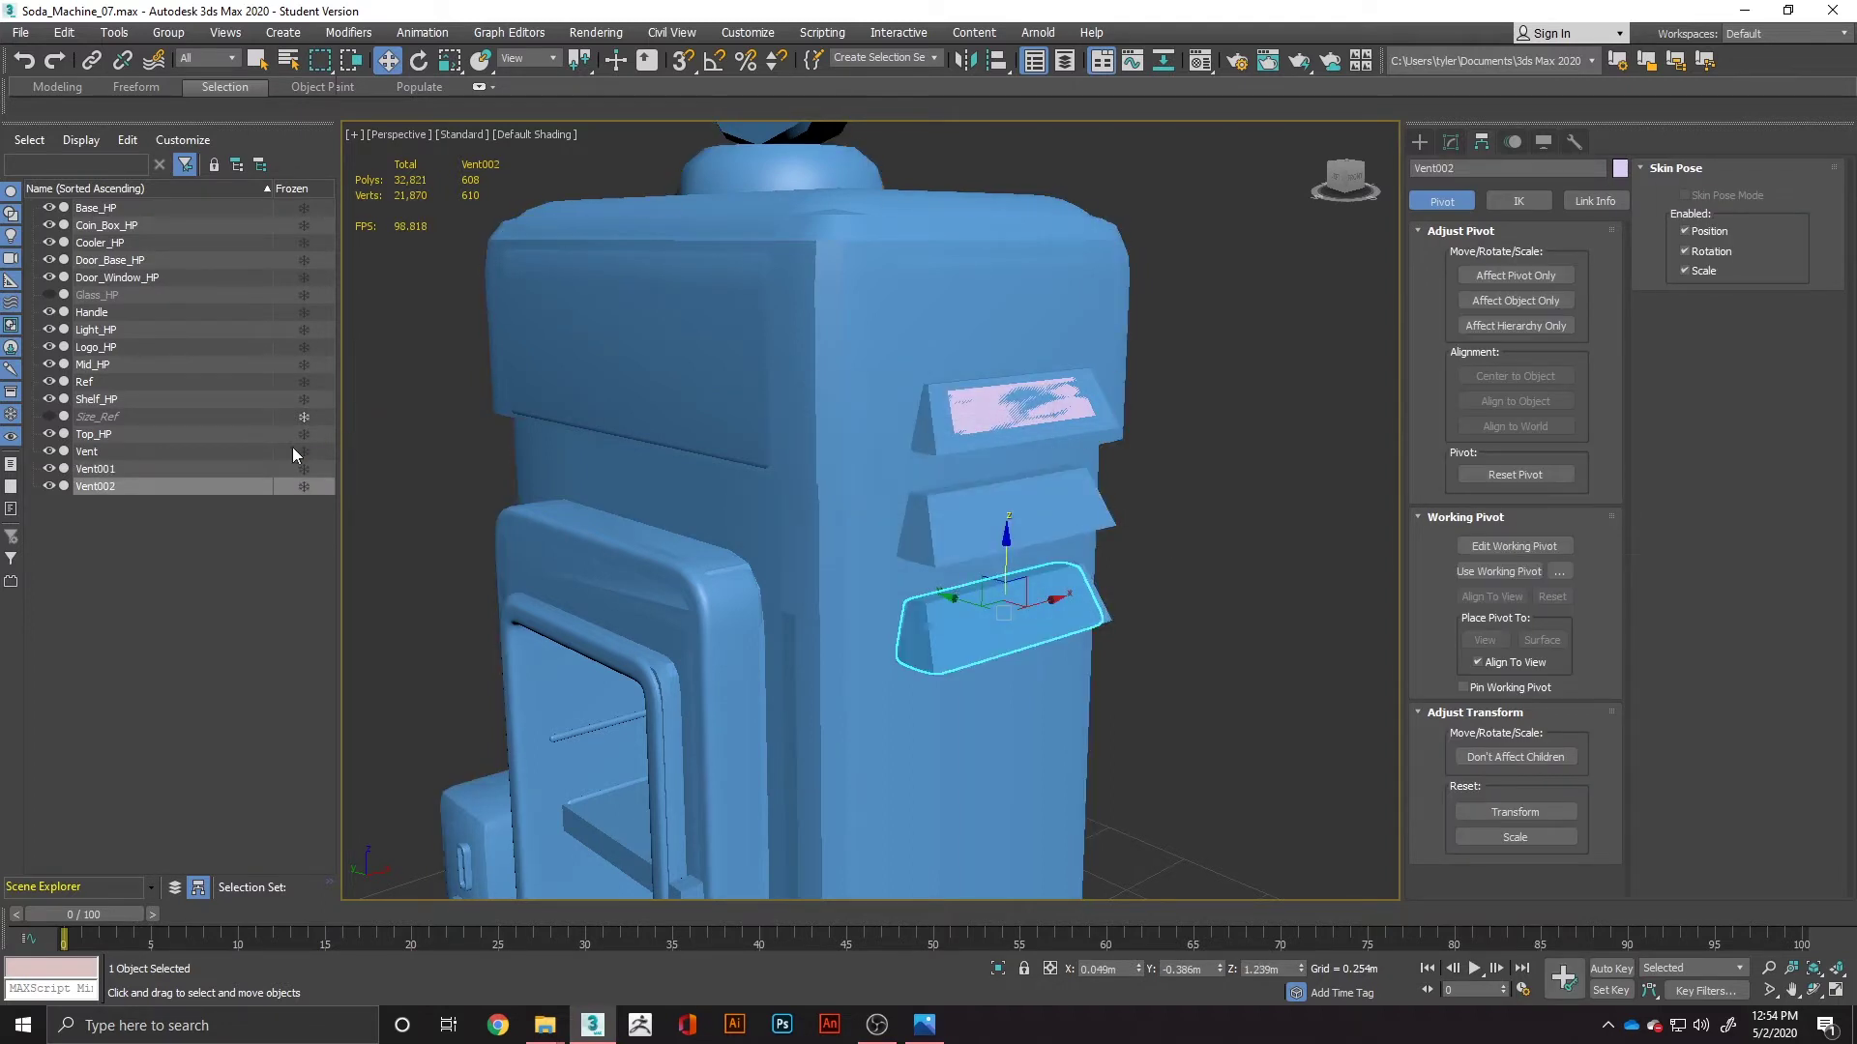
click(49, 382)
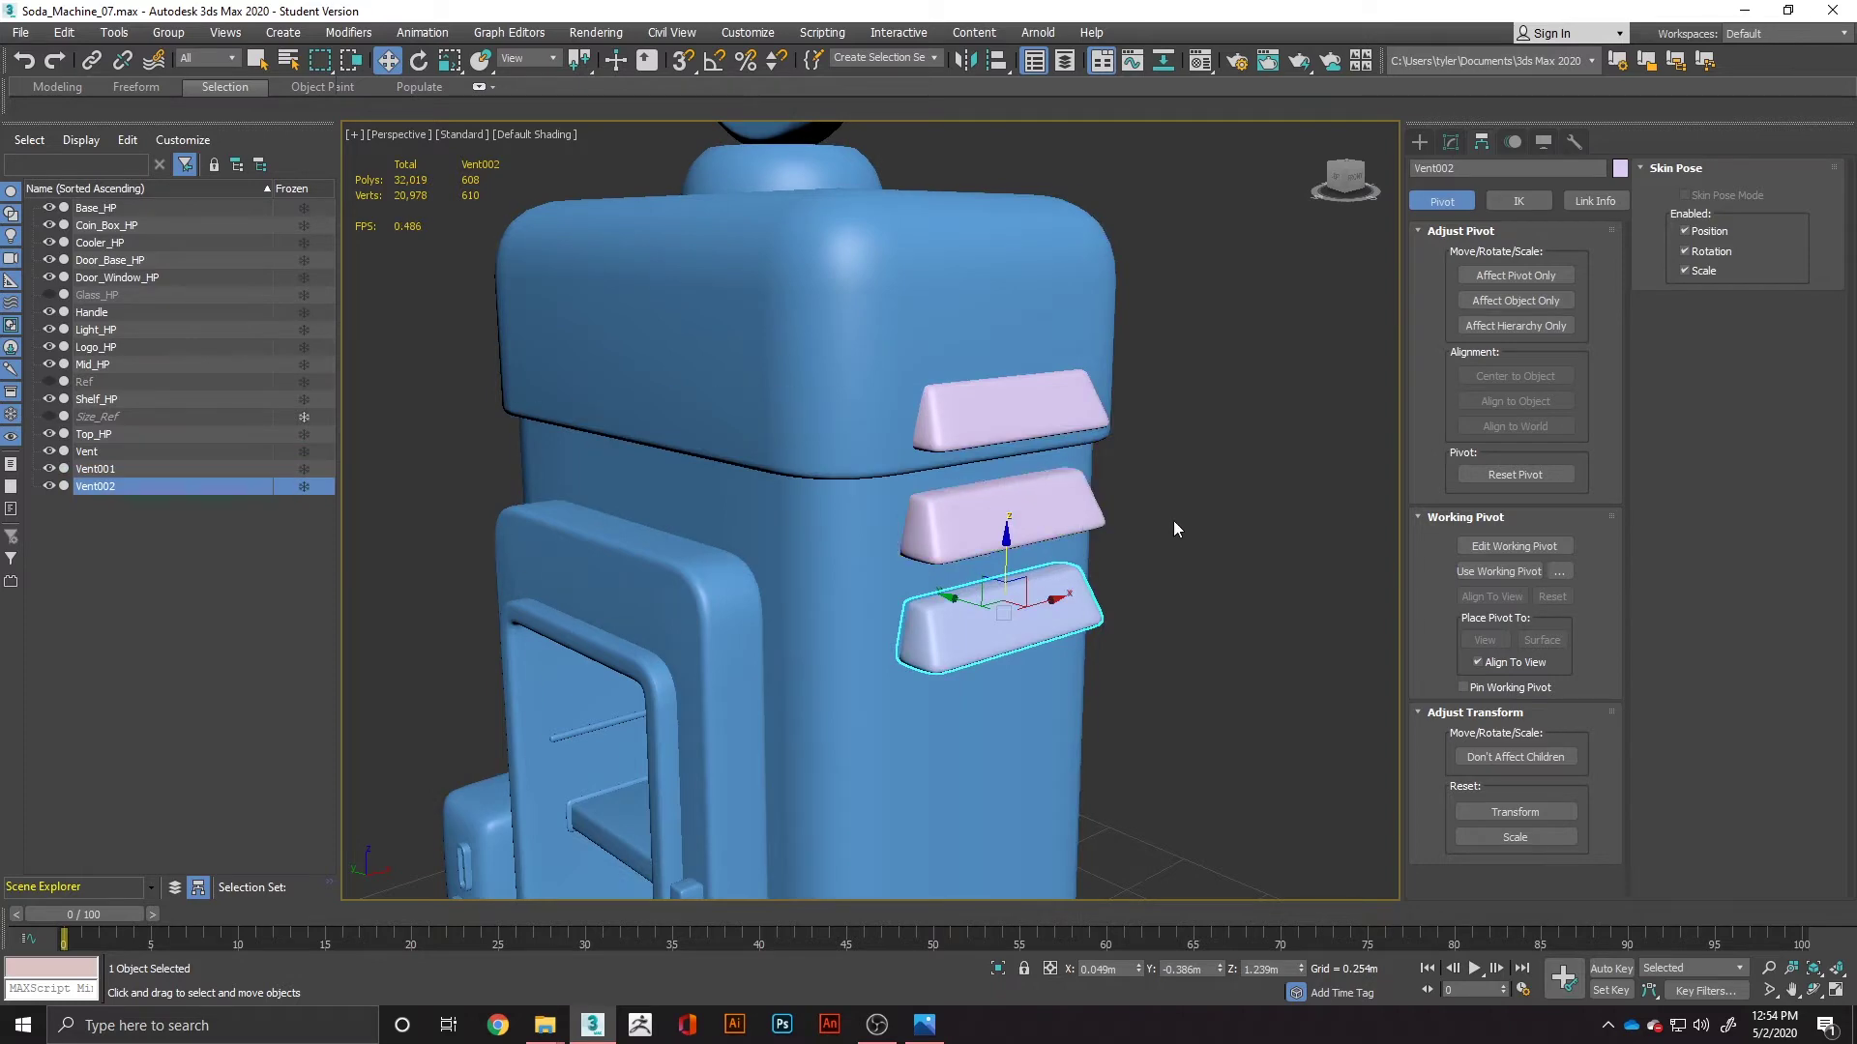
Step: Check the three vents from below and delete the two lower vent copies
scroll(1173, 520, down, 3)
alt+middle_drag(1167, 523, 1108, 439)
scroll(1063, 459, up, 5)
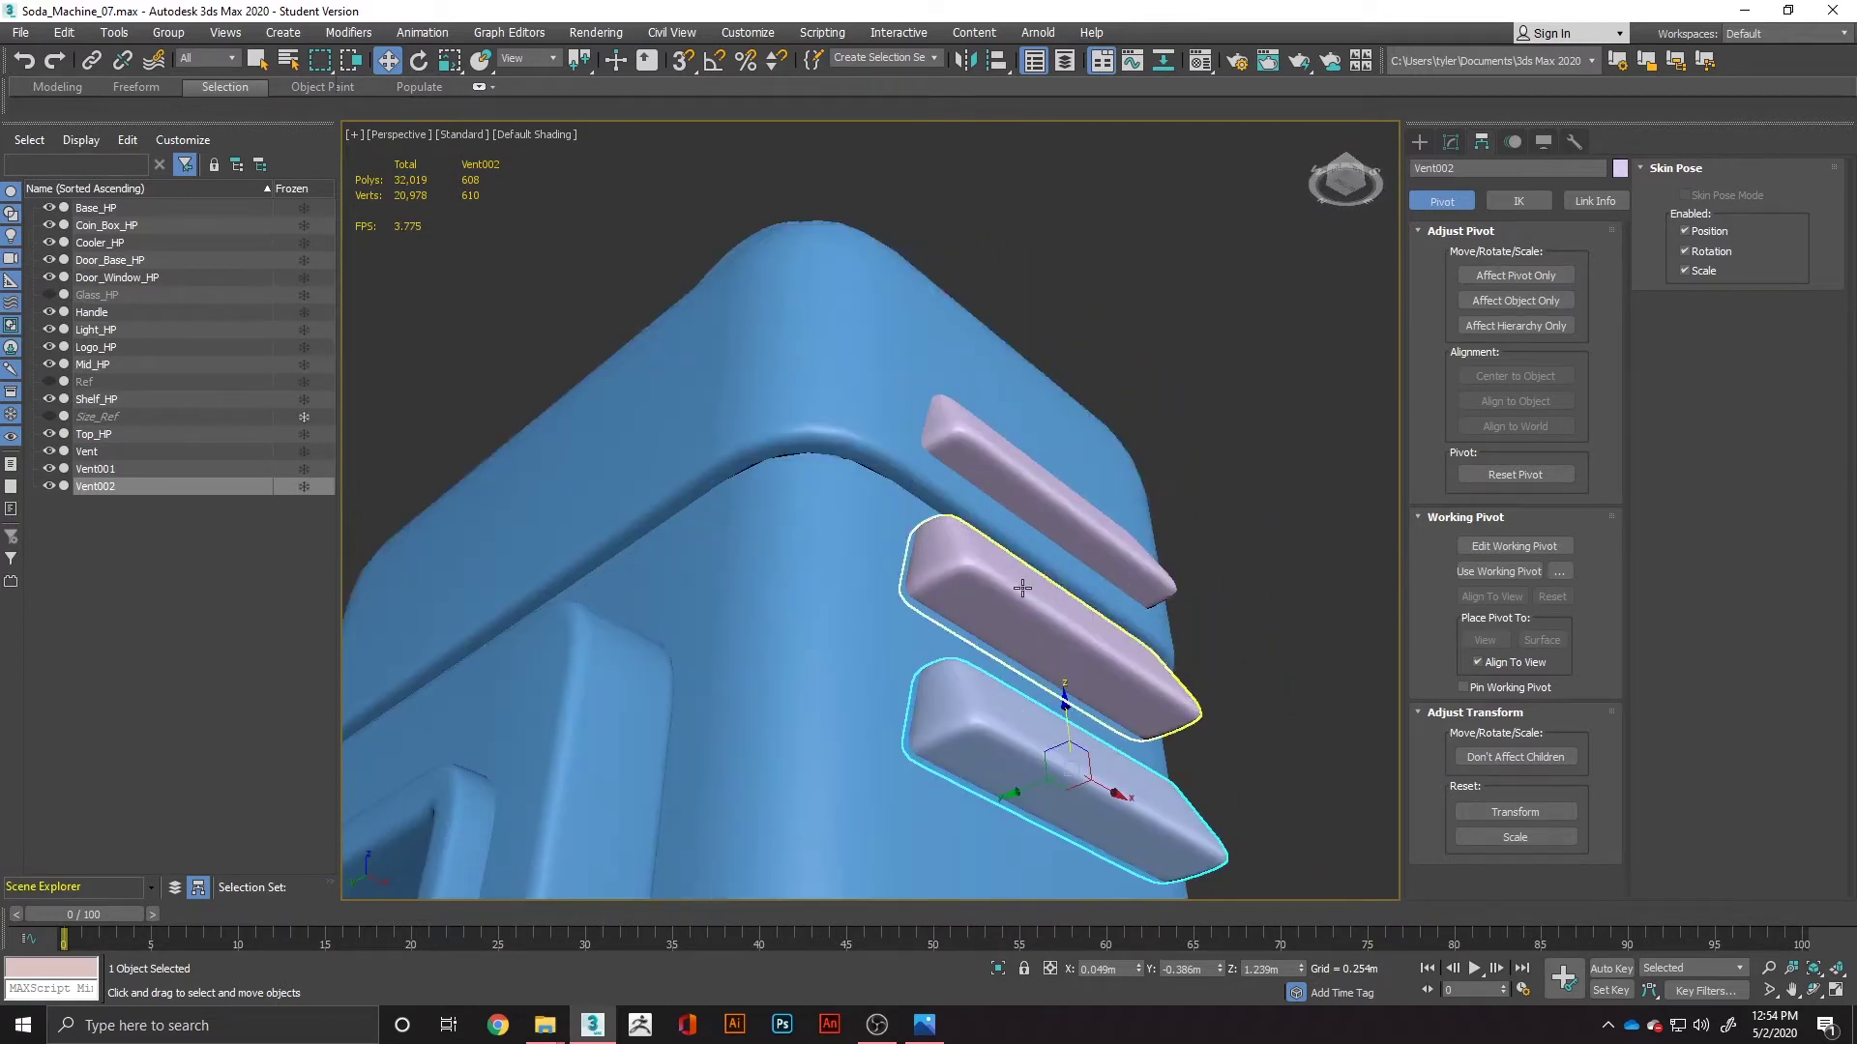
click(1015, 650)
ctrl+click(1030, 734)
key(Delete)
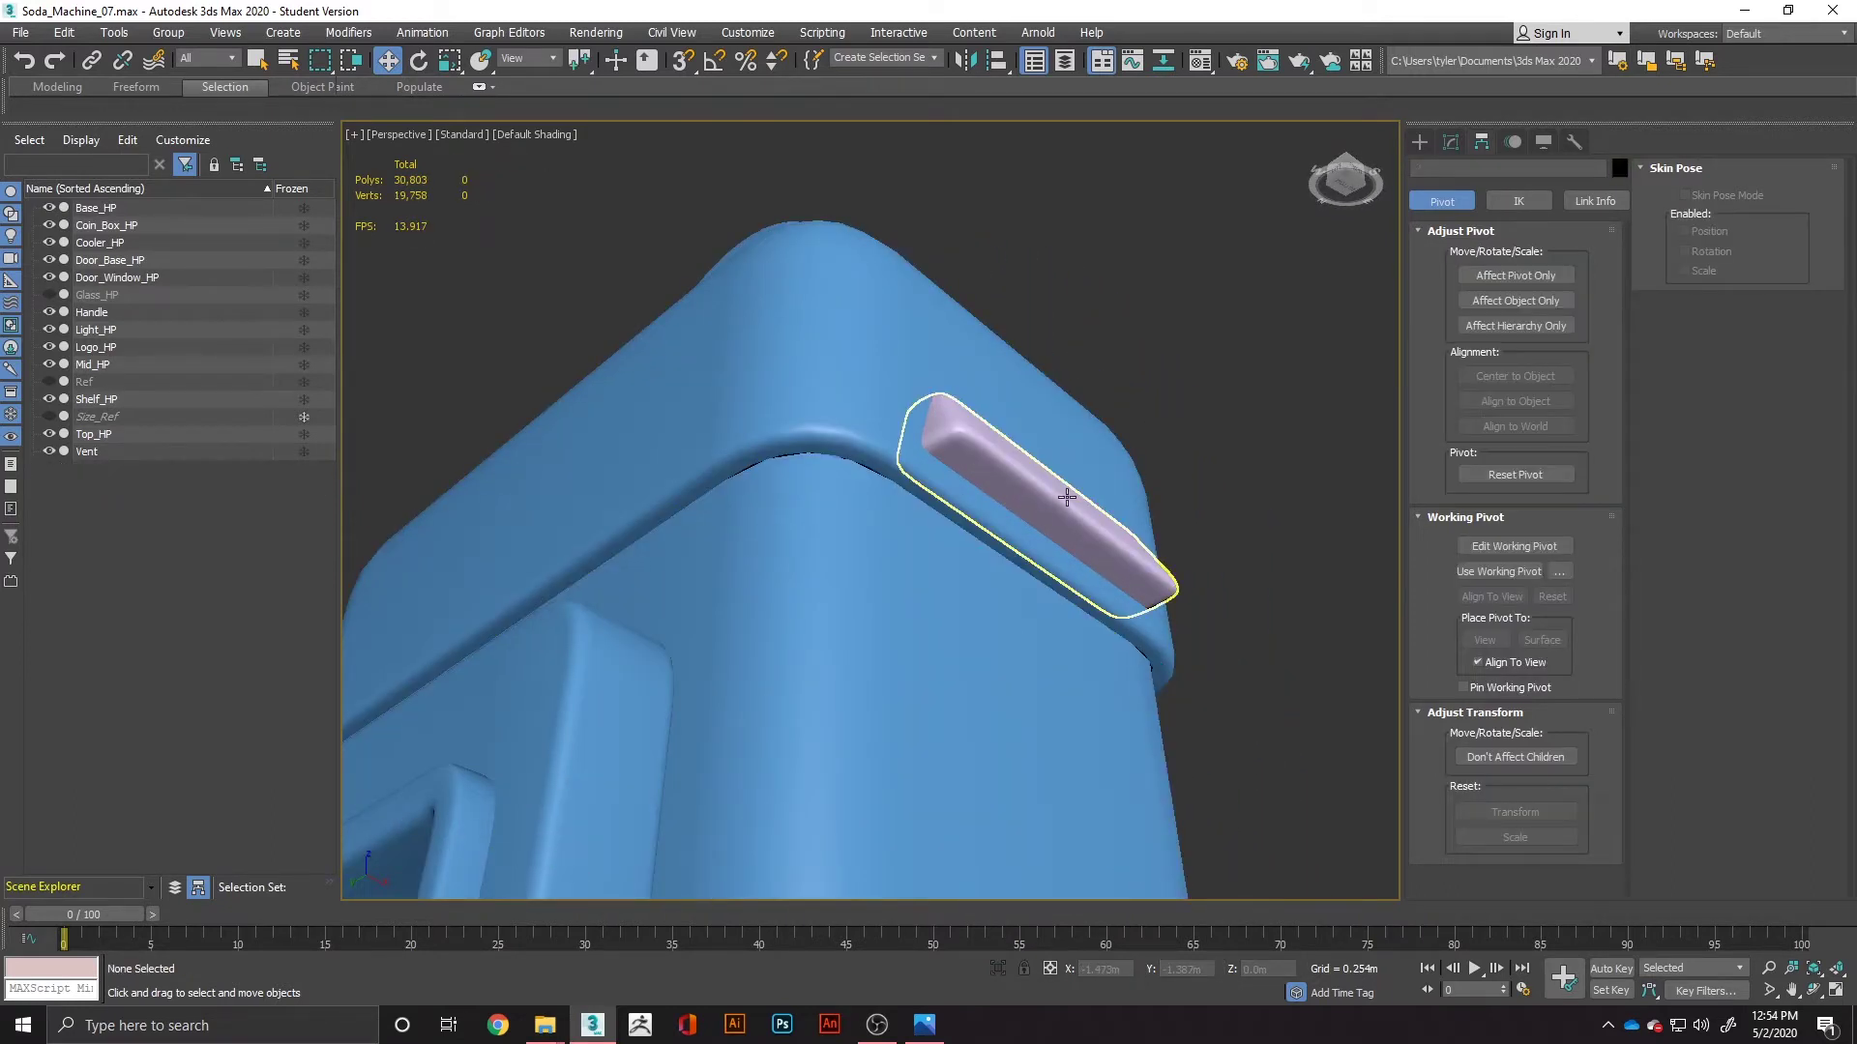
Step: Turn edged faces back on and remove the Edit Poly modifier from the Vent's stack
click(1060, 512)
click(1451, 143)
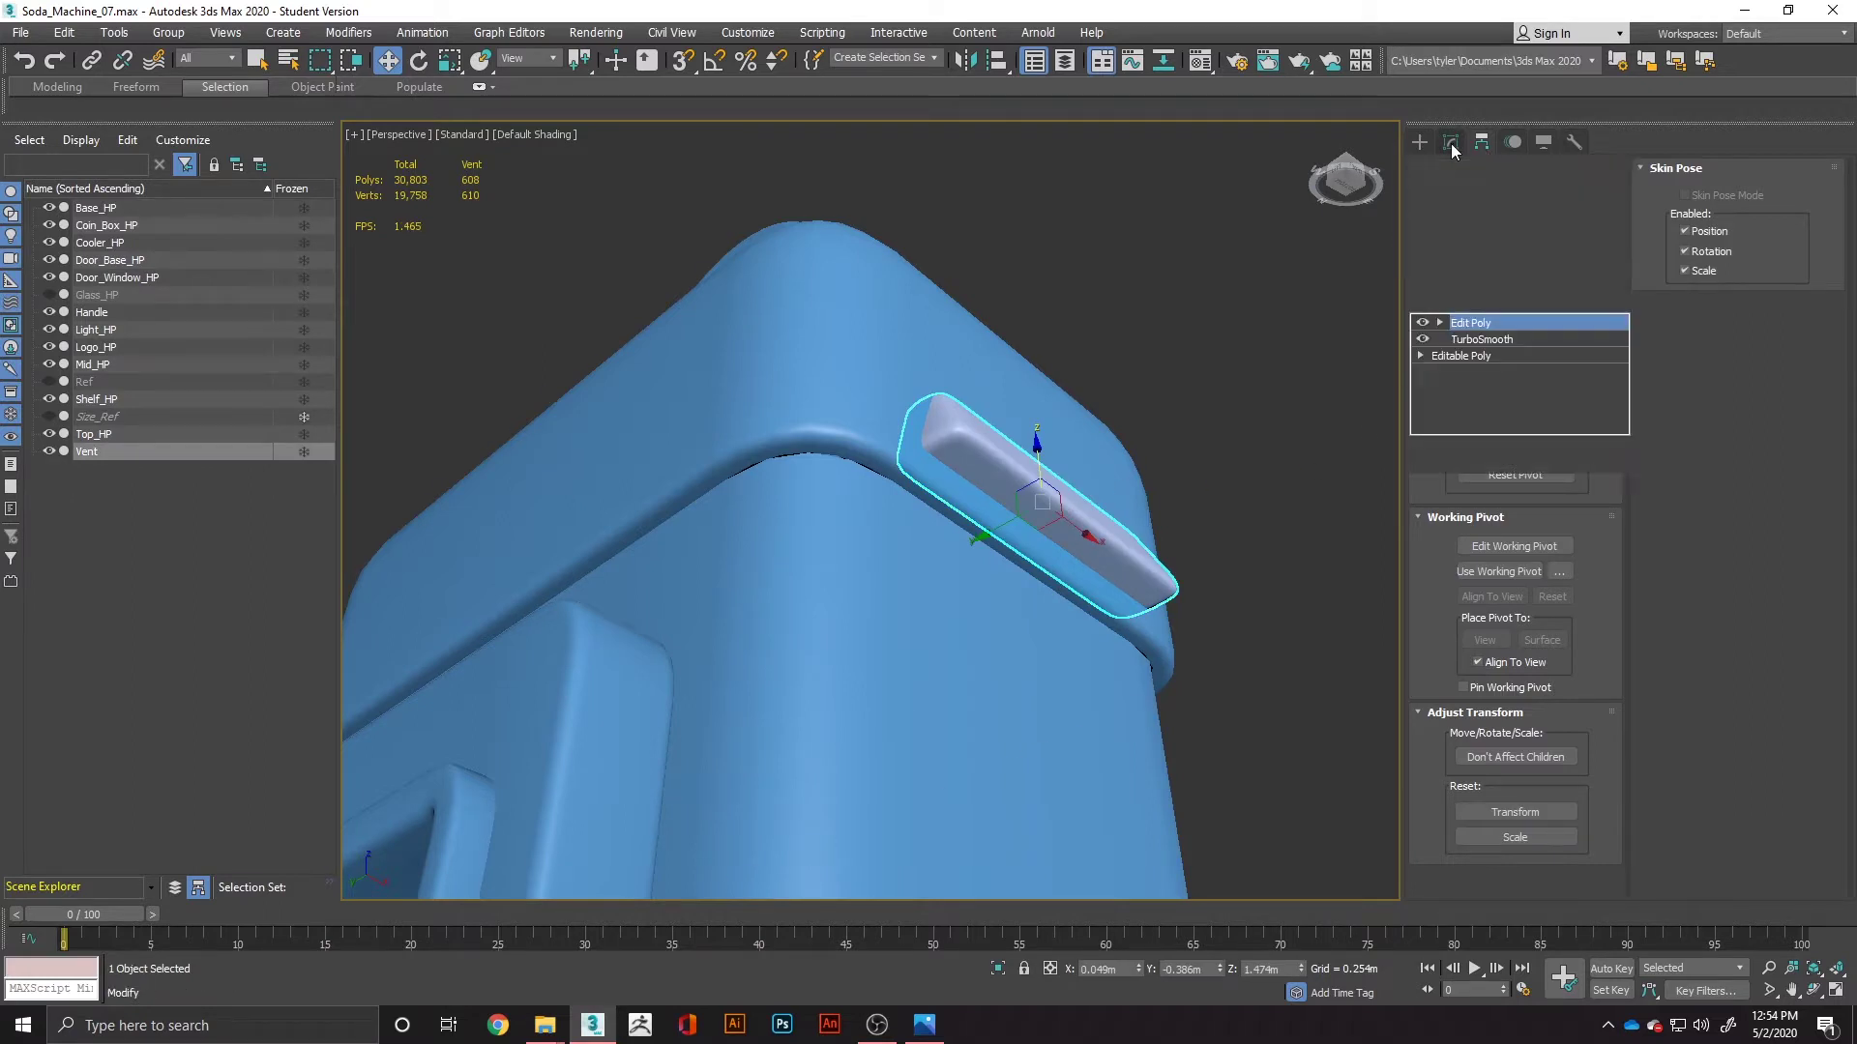
click(1482, 358)
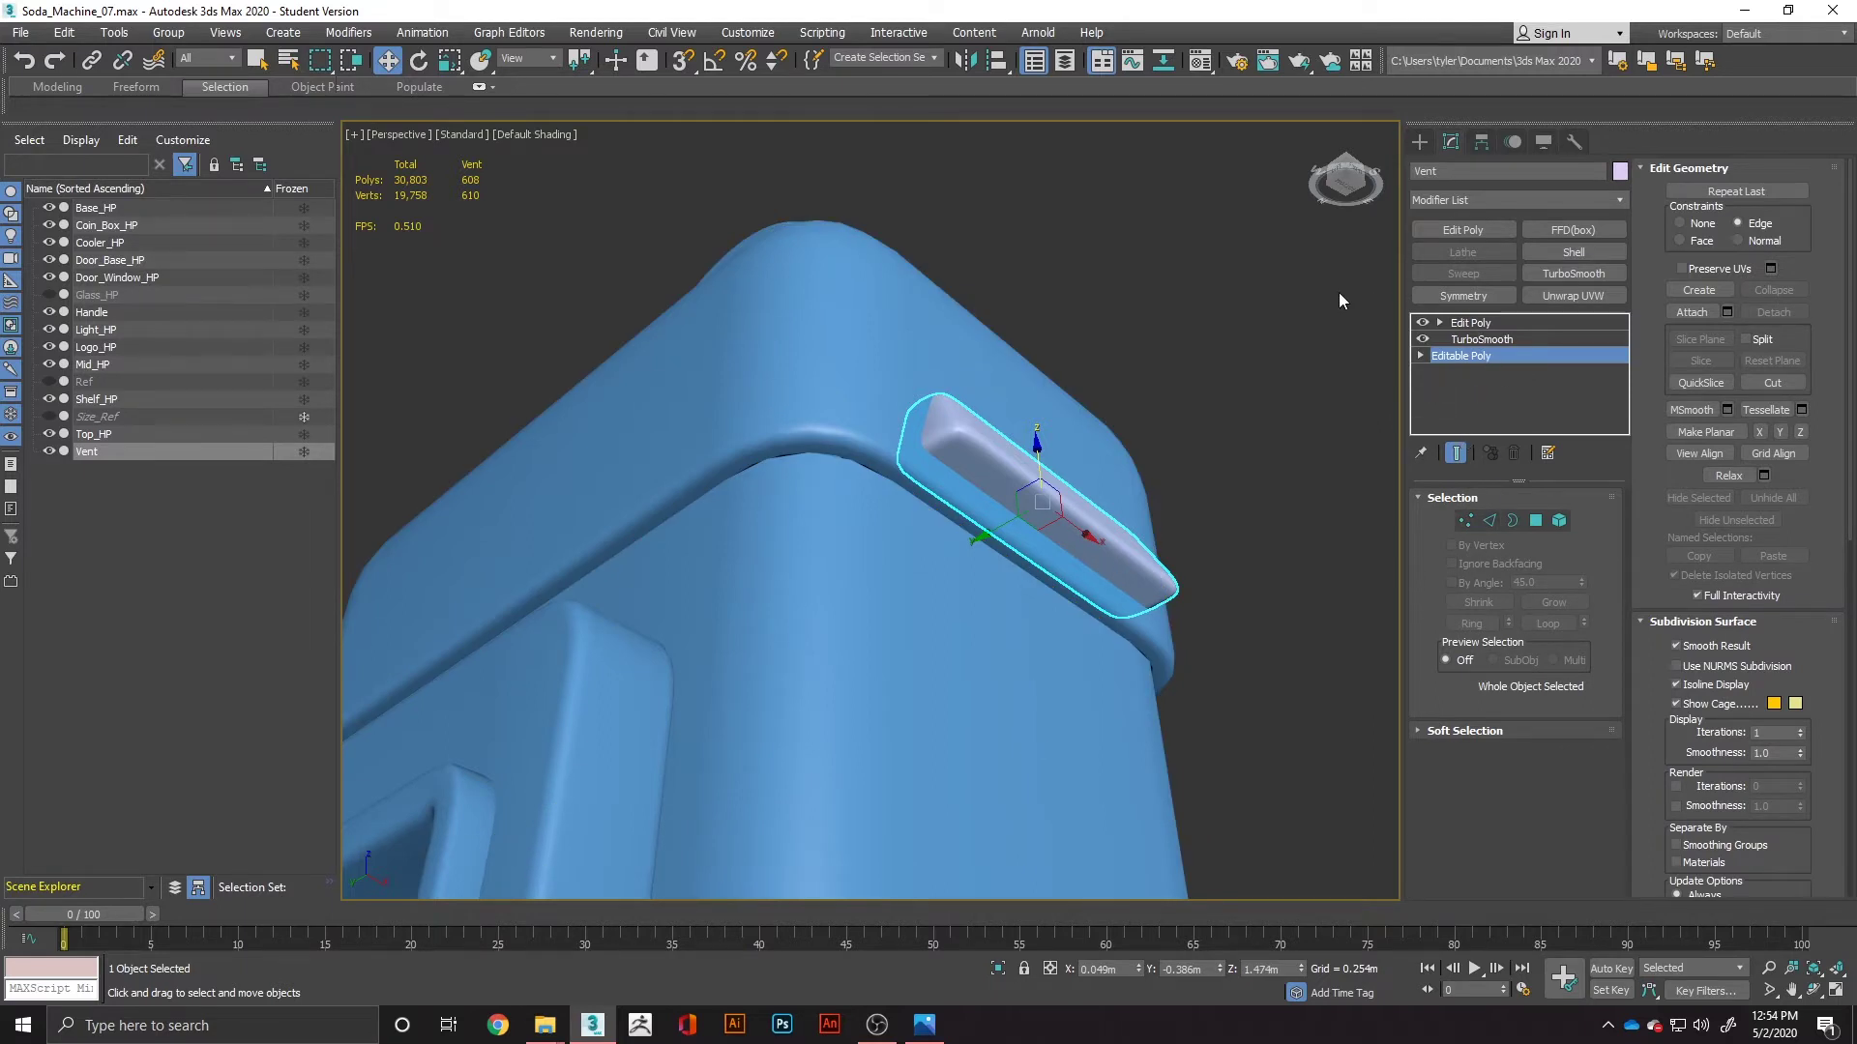
key(F4)
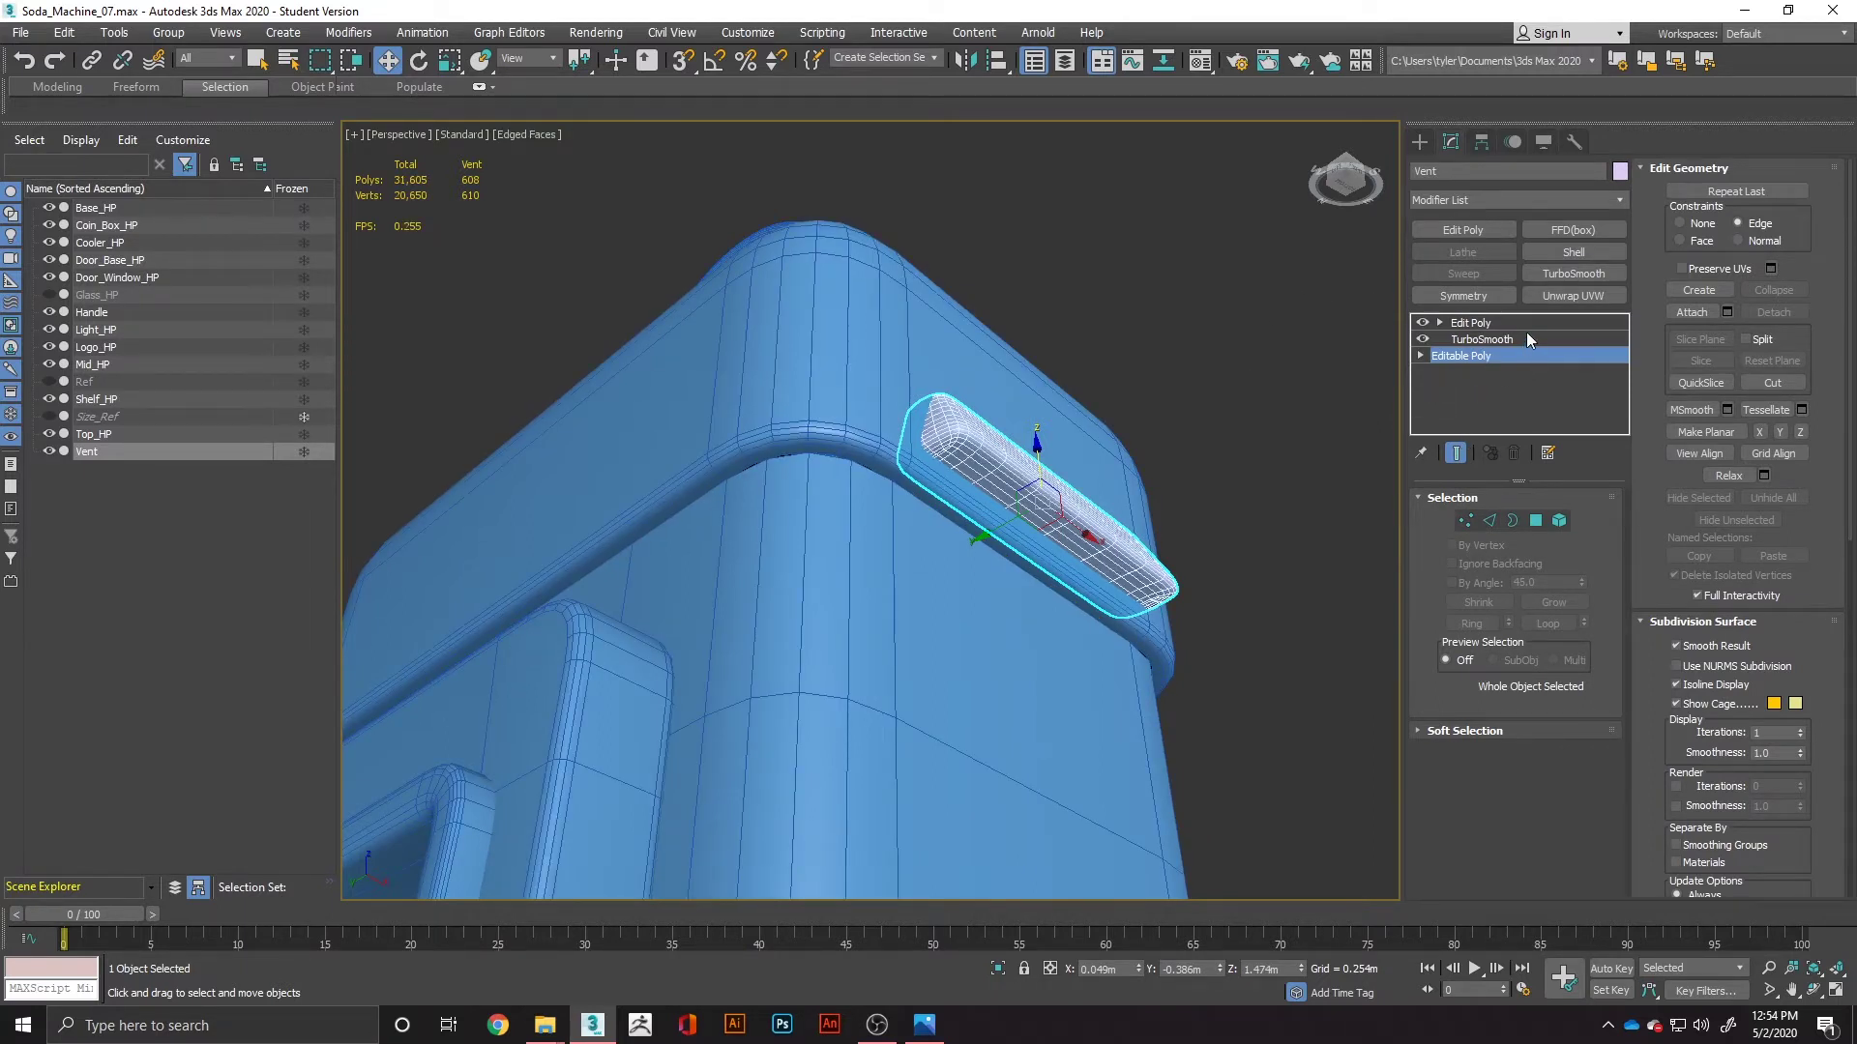
click(1527, 338)
click(1540, 323)
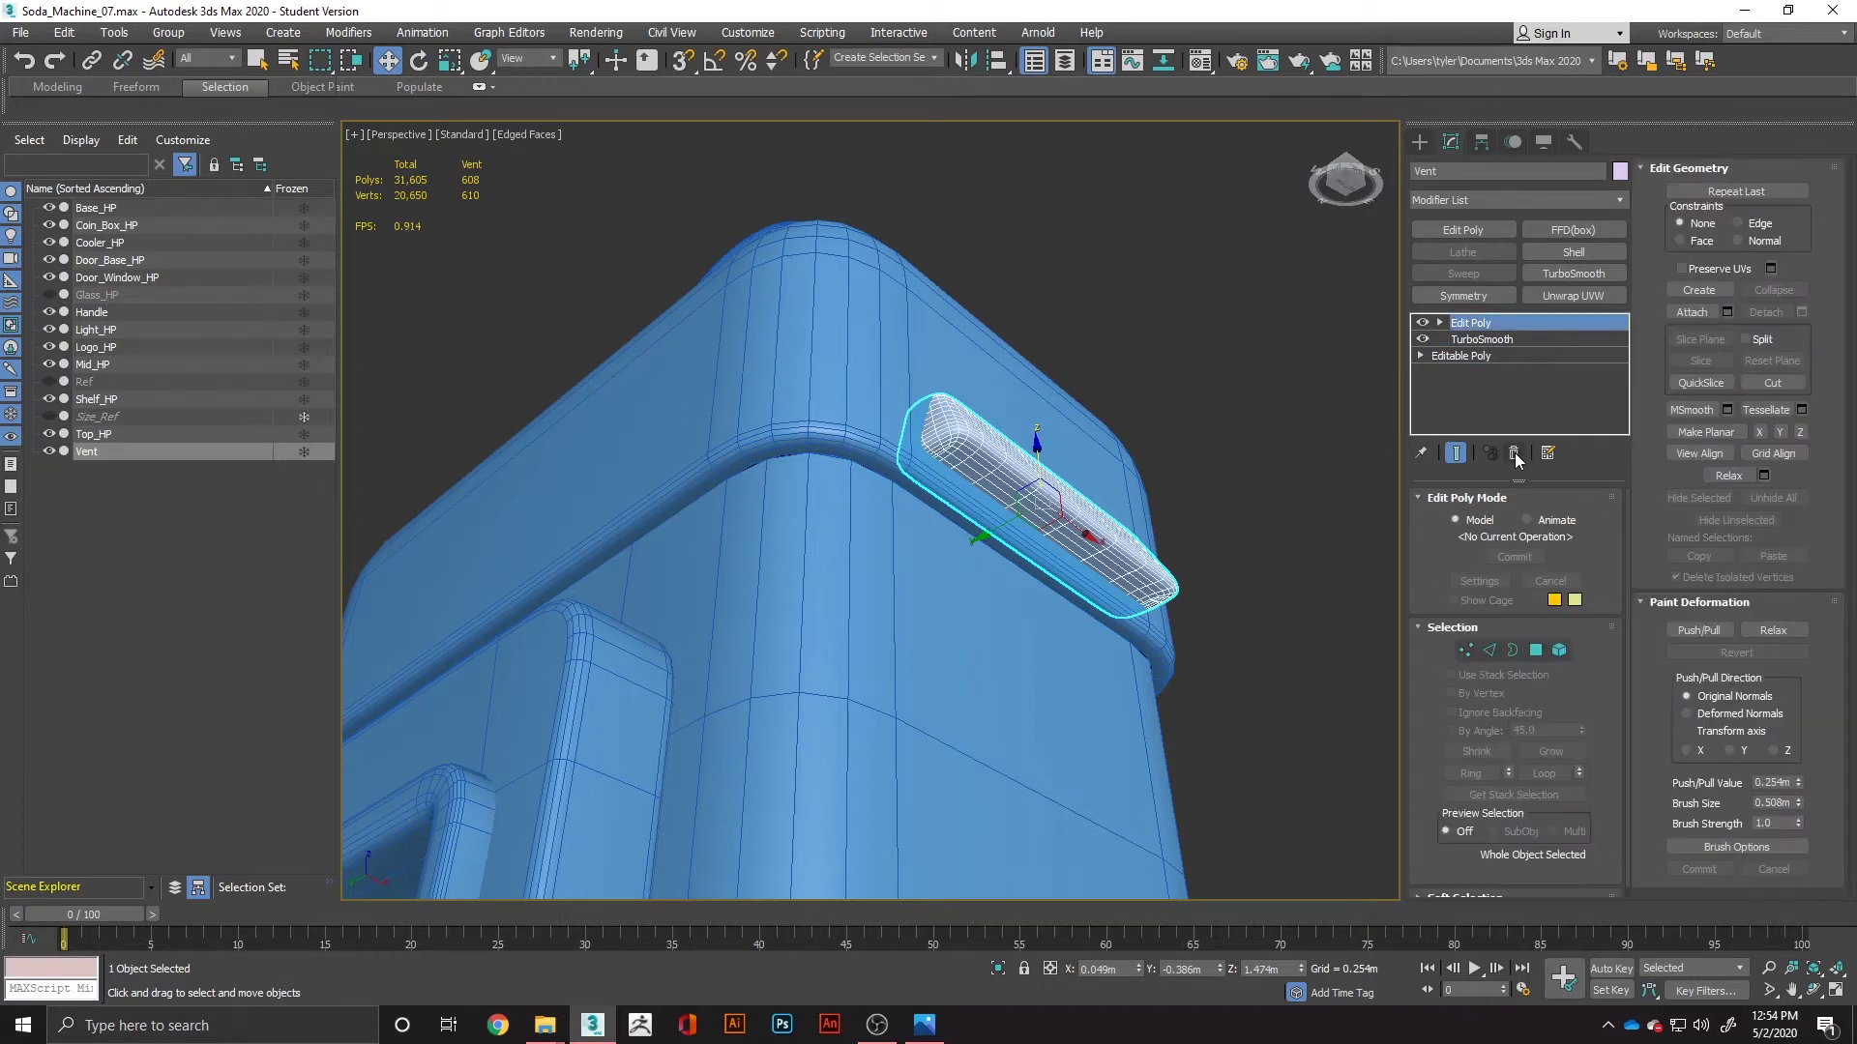
click(1515, 455)
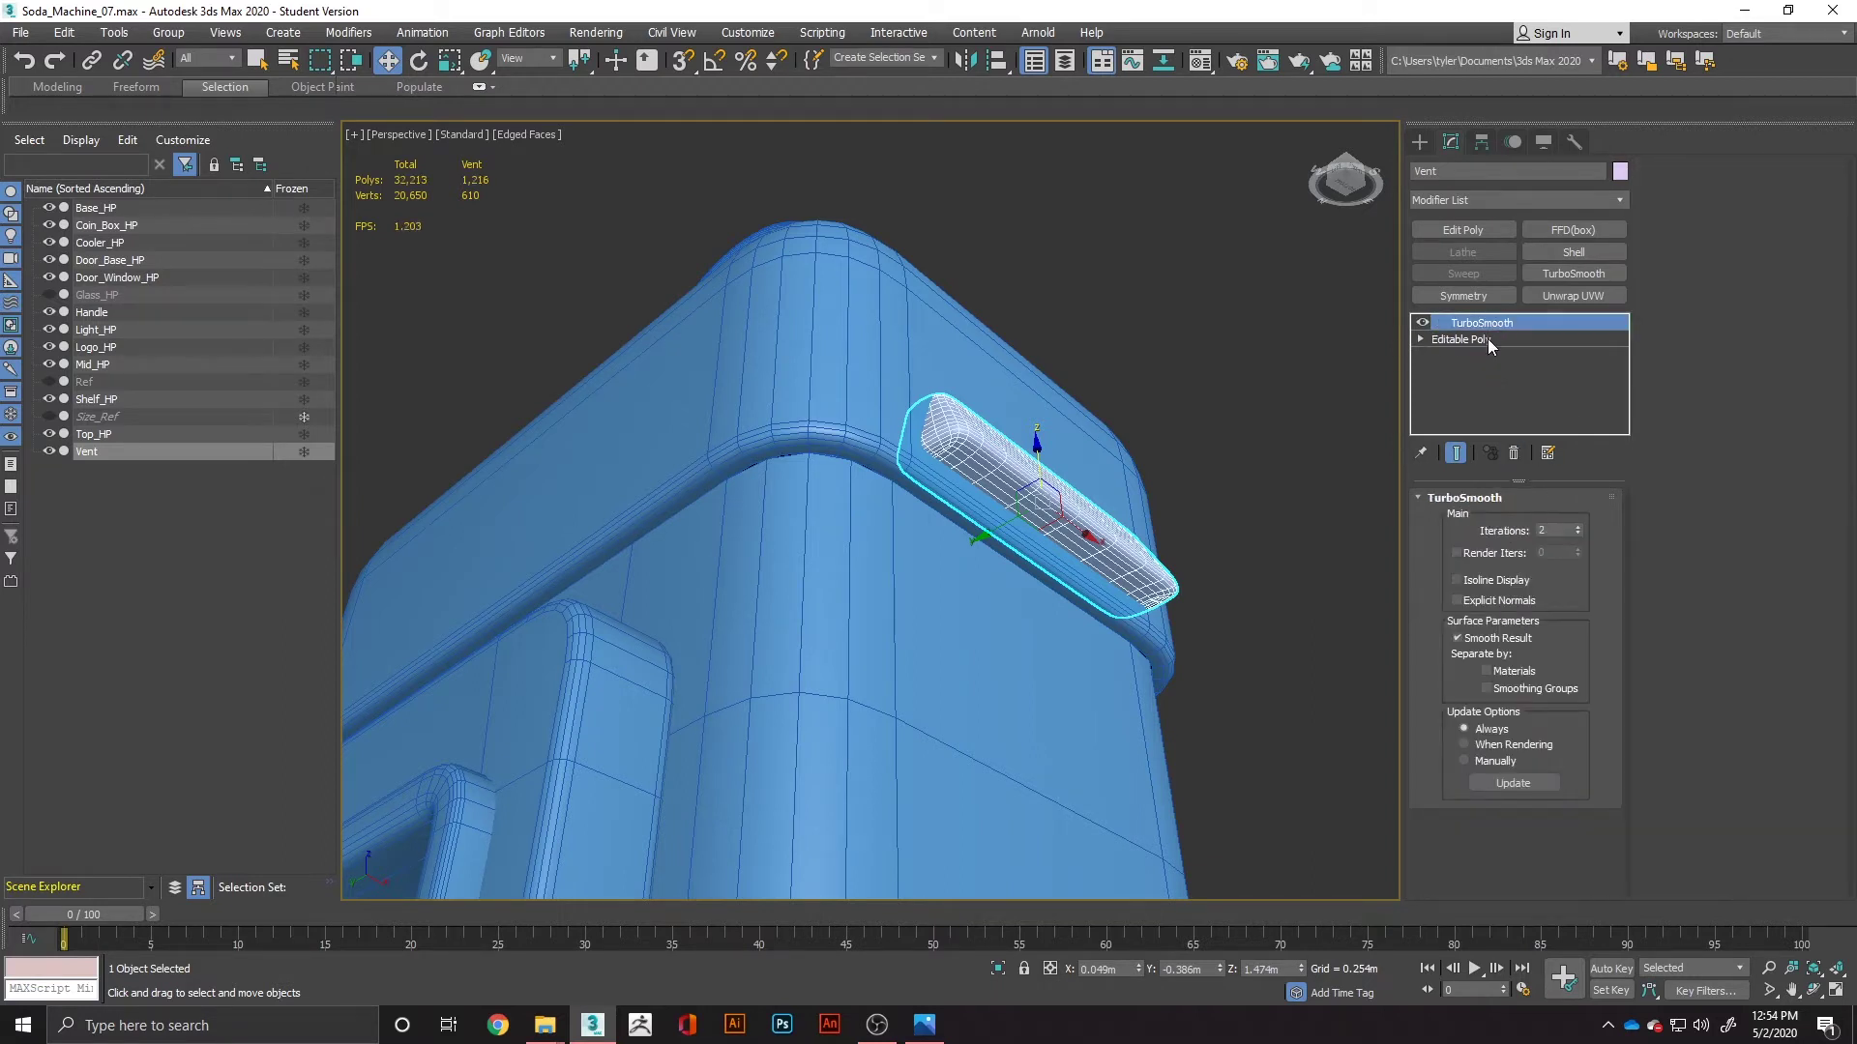
Step: Inspect the underside of the Vent's unsmoothed Editable Poly mesh with the end result off, and return to the TurboSmooth level
click(1477, 339)
click(1456, 453)
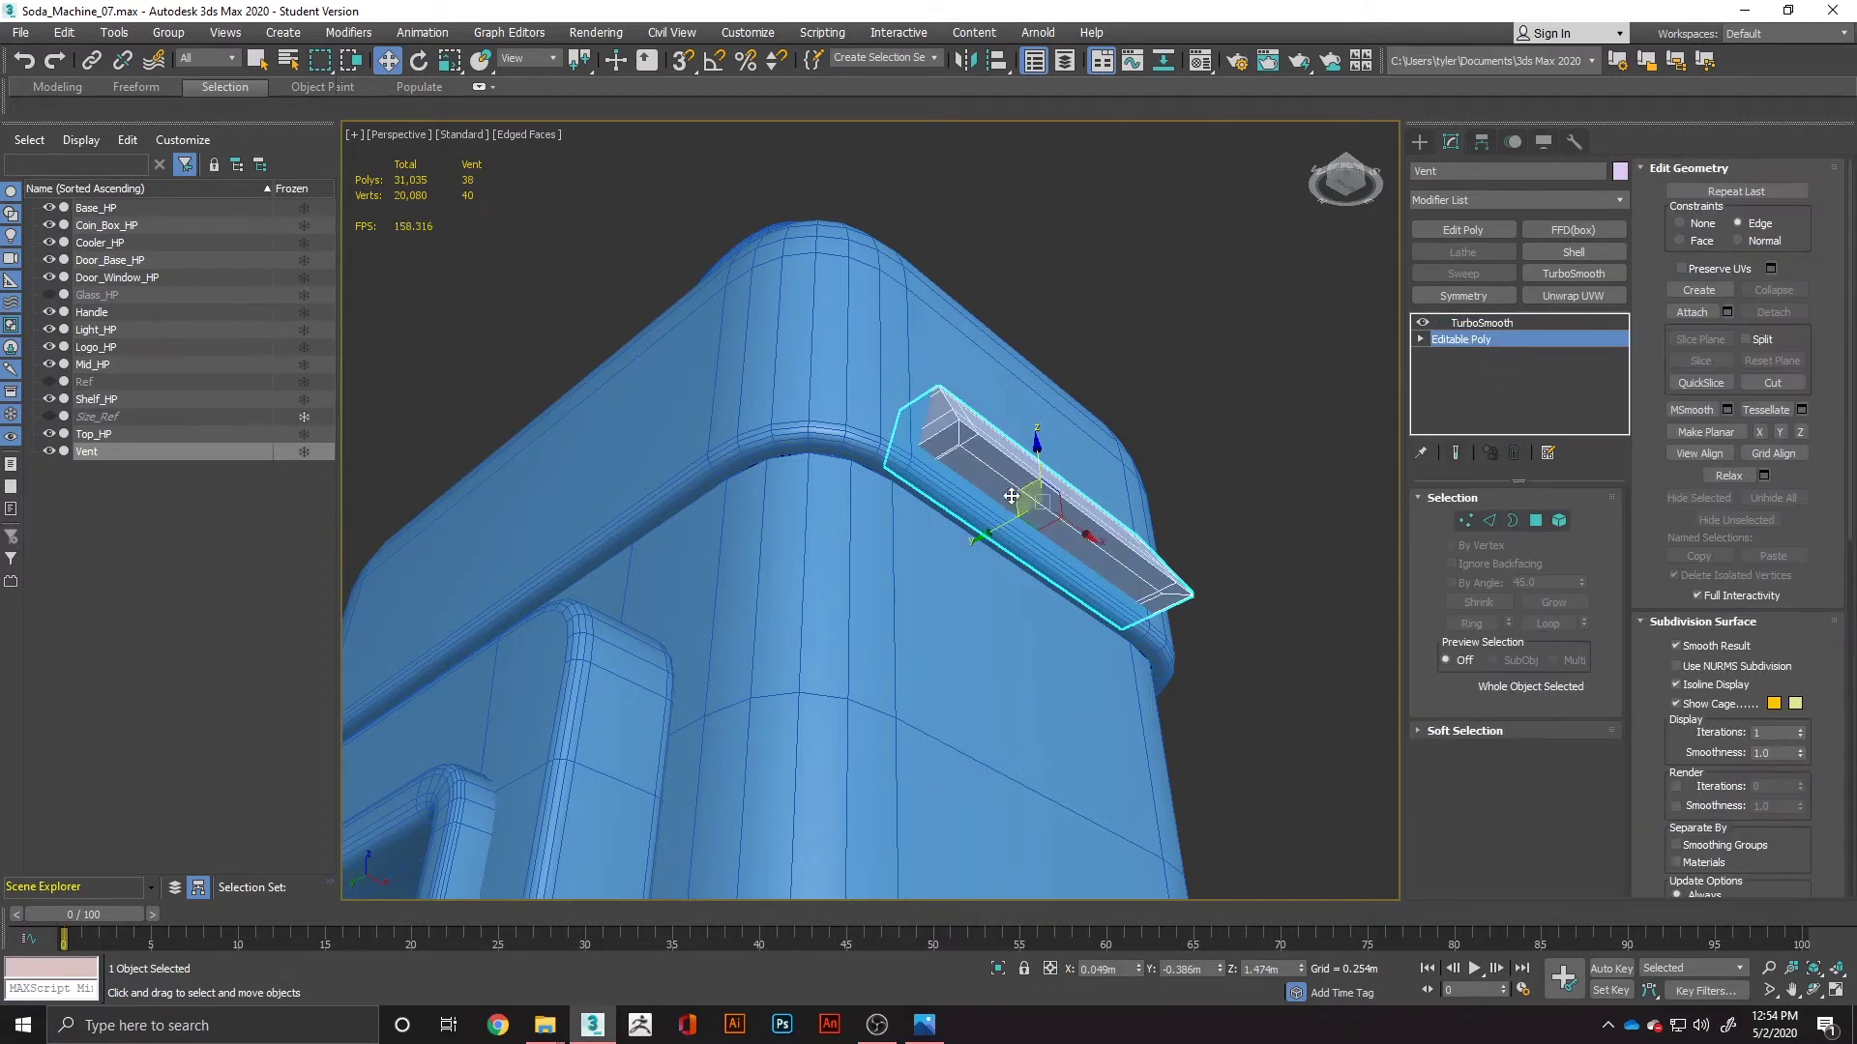
scroll(957, 471, up, 8)
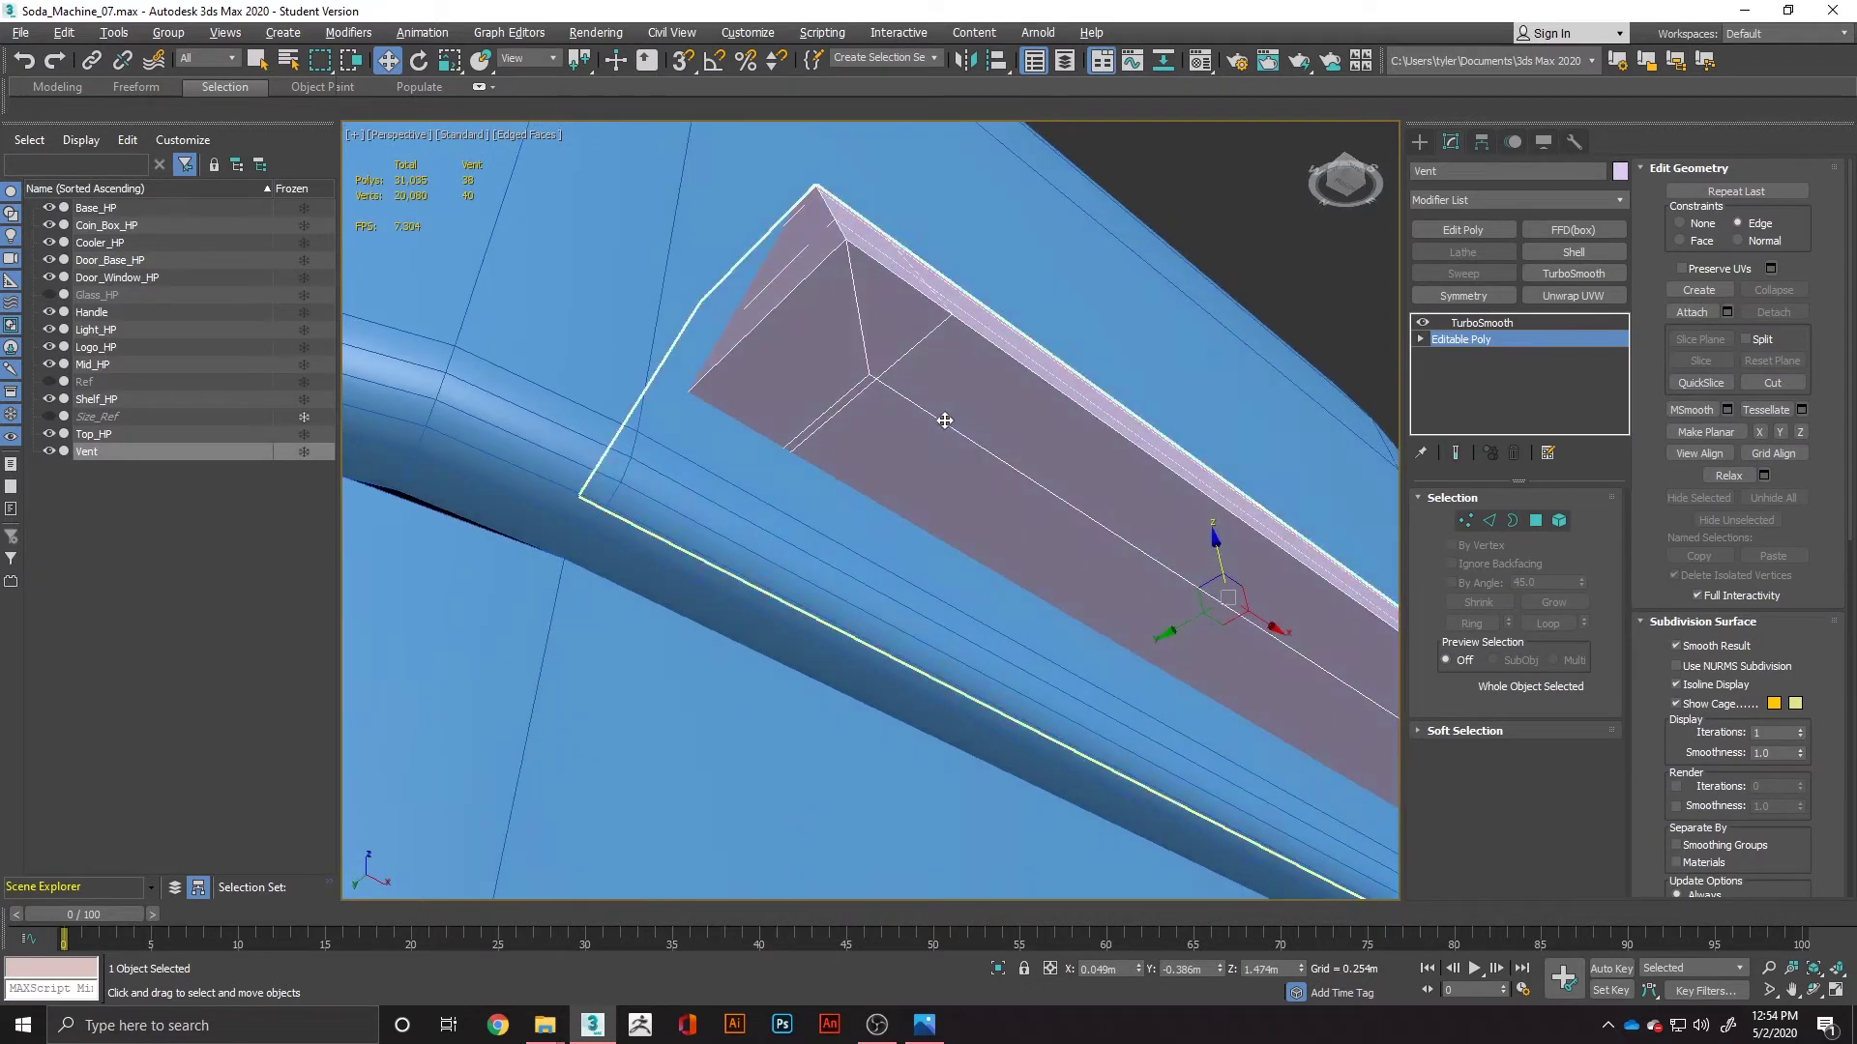
key(Up)
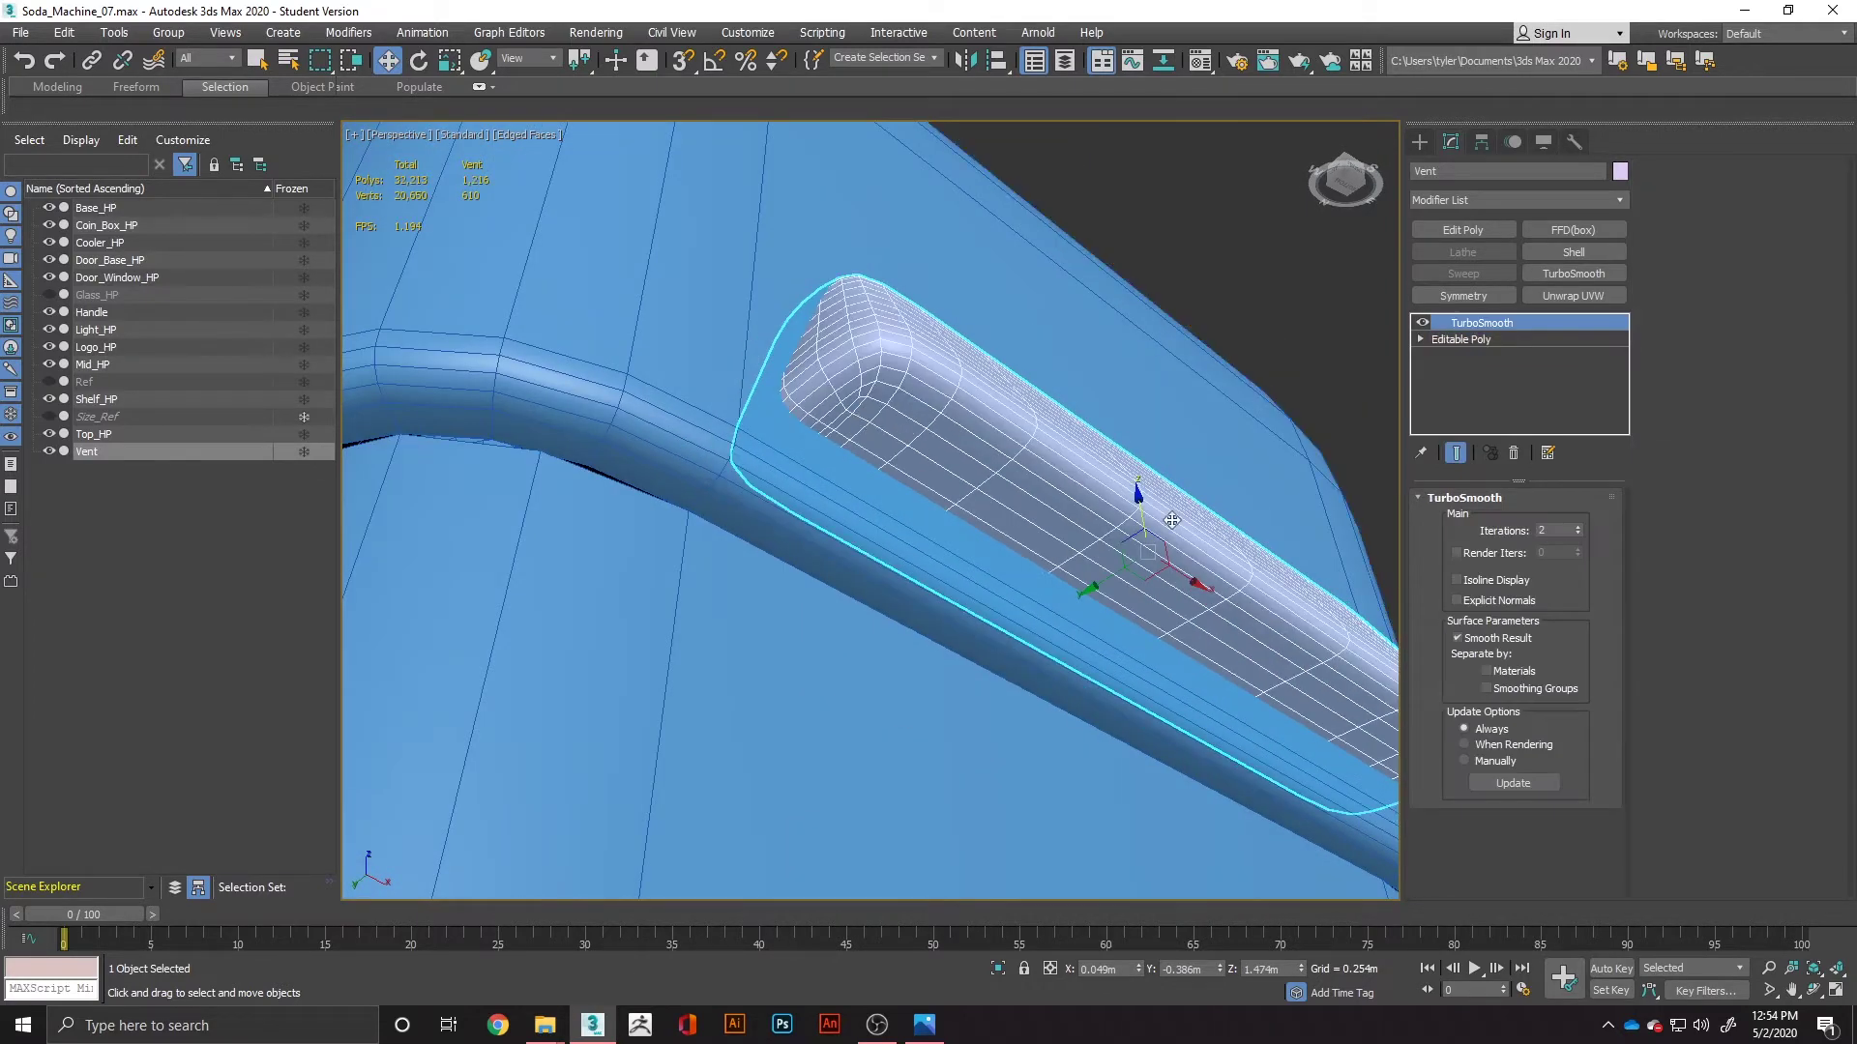
Step: At the Vent's Editable Poly polygon level, select the three polygons forming the inner underside face
click(1471, 340)
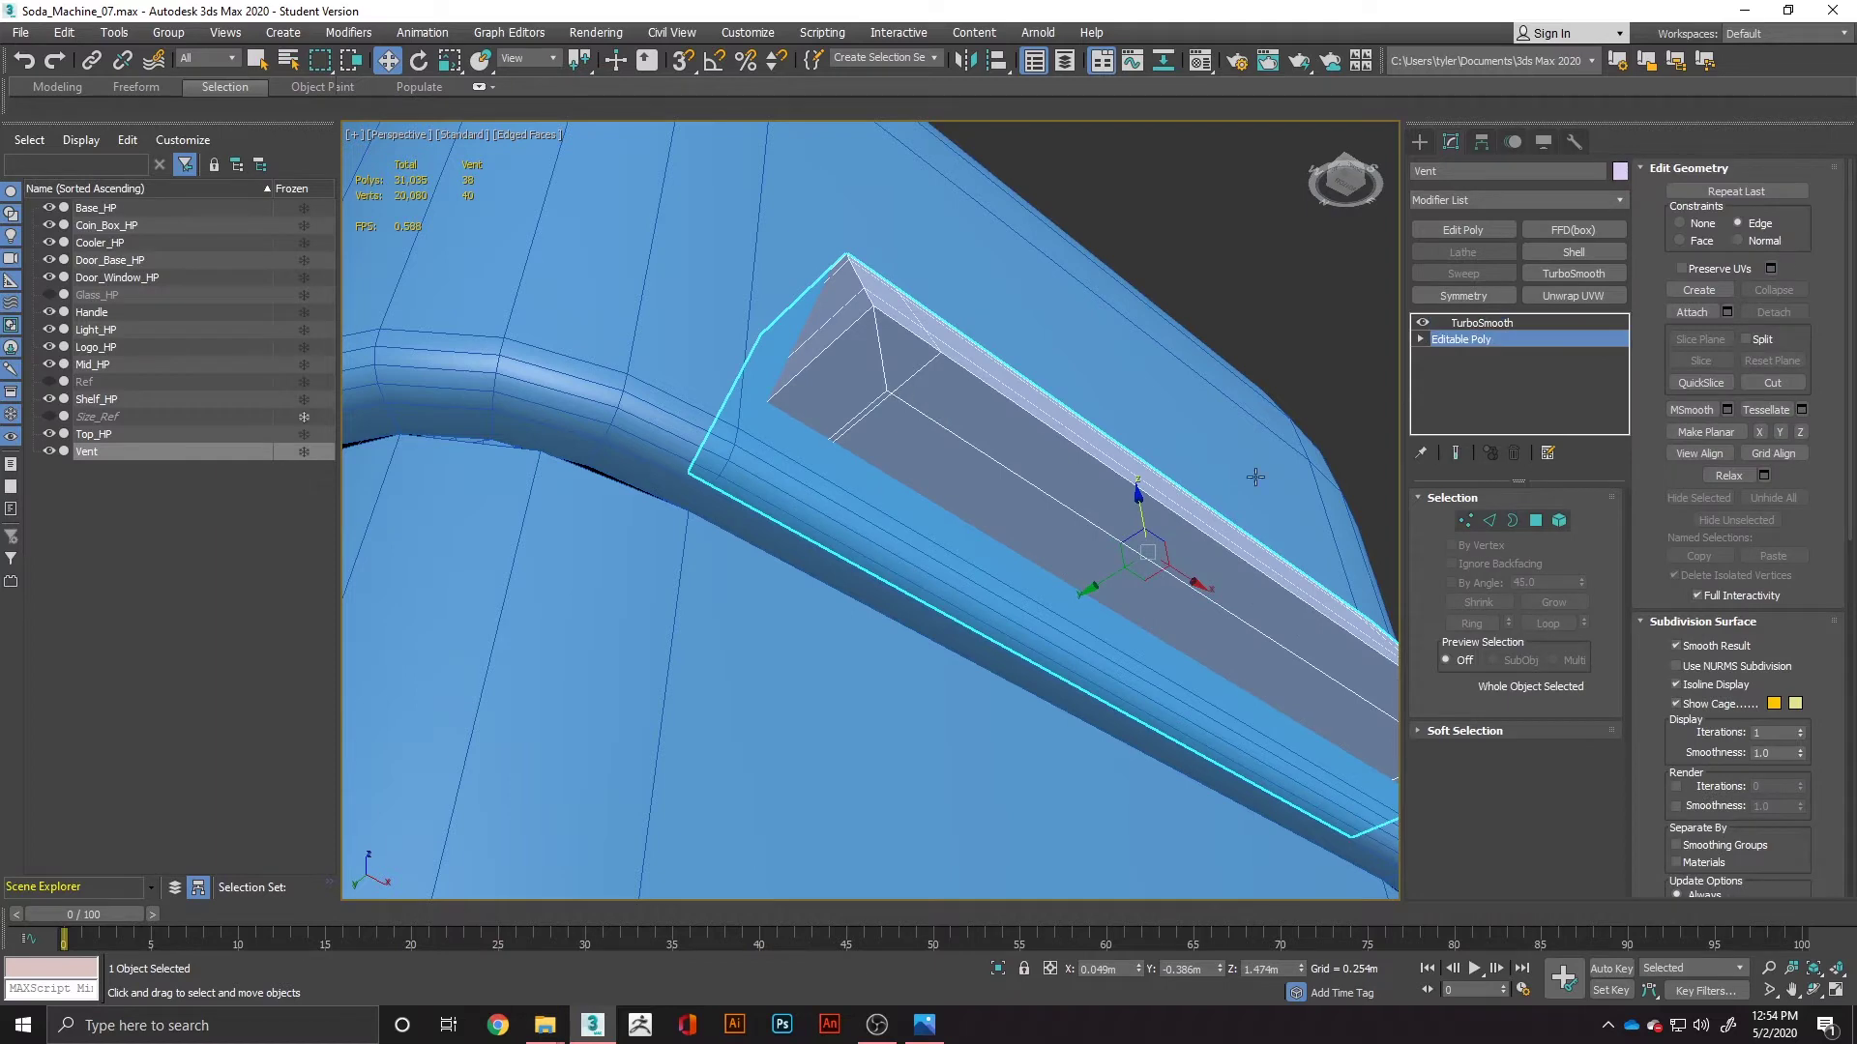
click(1537, 520)
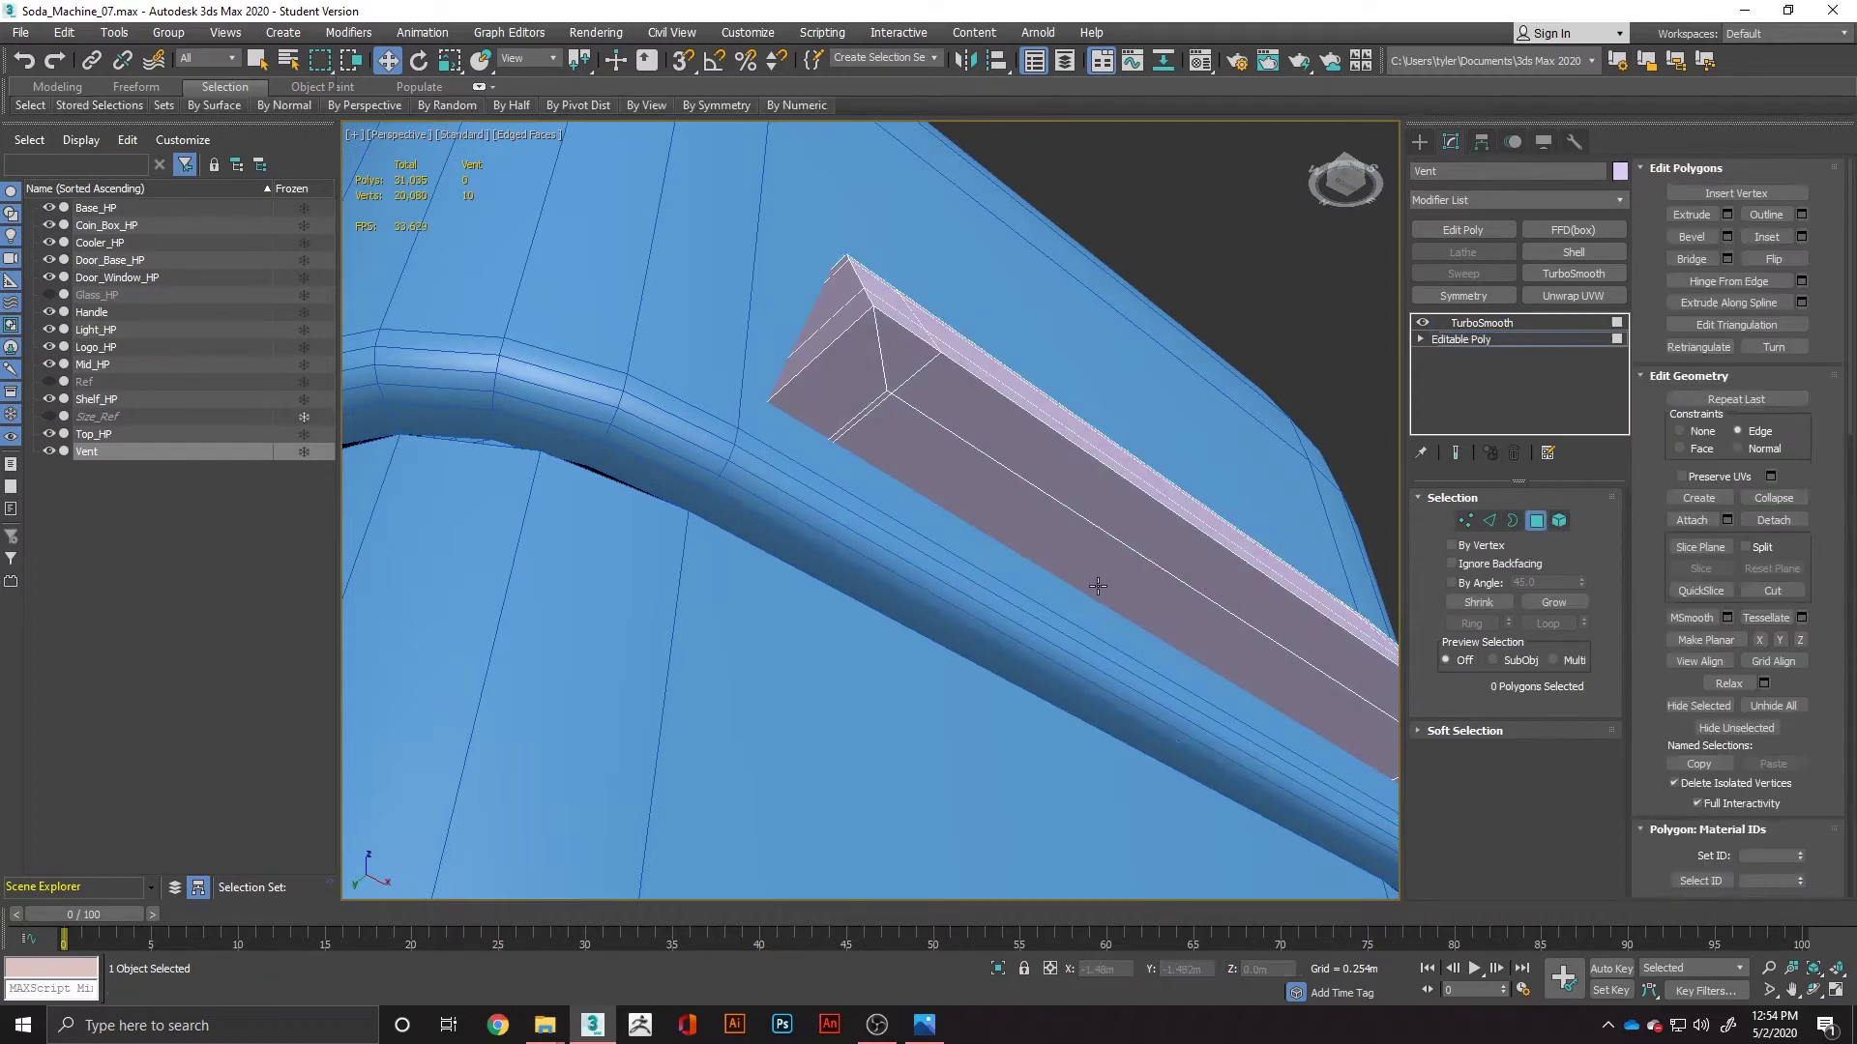
click(1037, 543)
ctrl+click(860, 413)
alt+middle_drag(996, 484, 1157, 513)
ctrl+click(1147, 577)
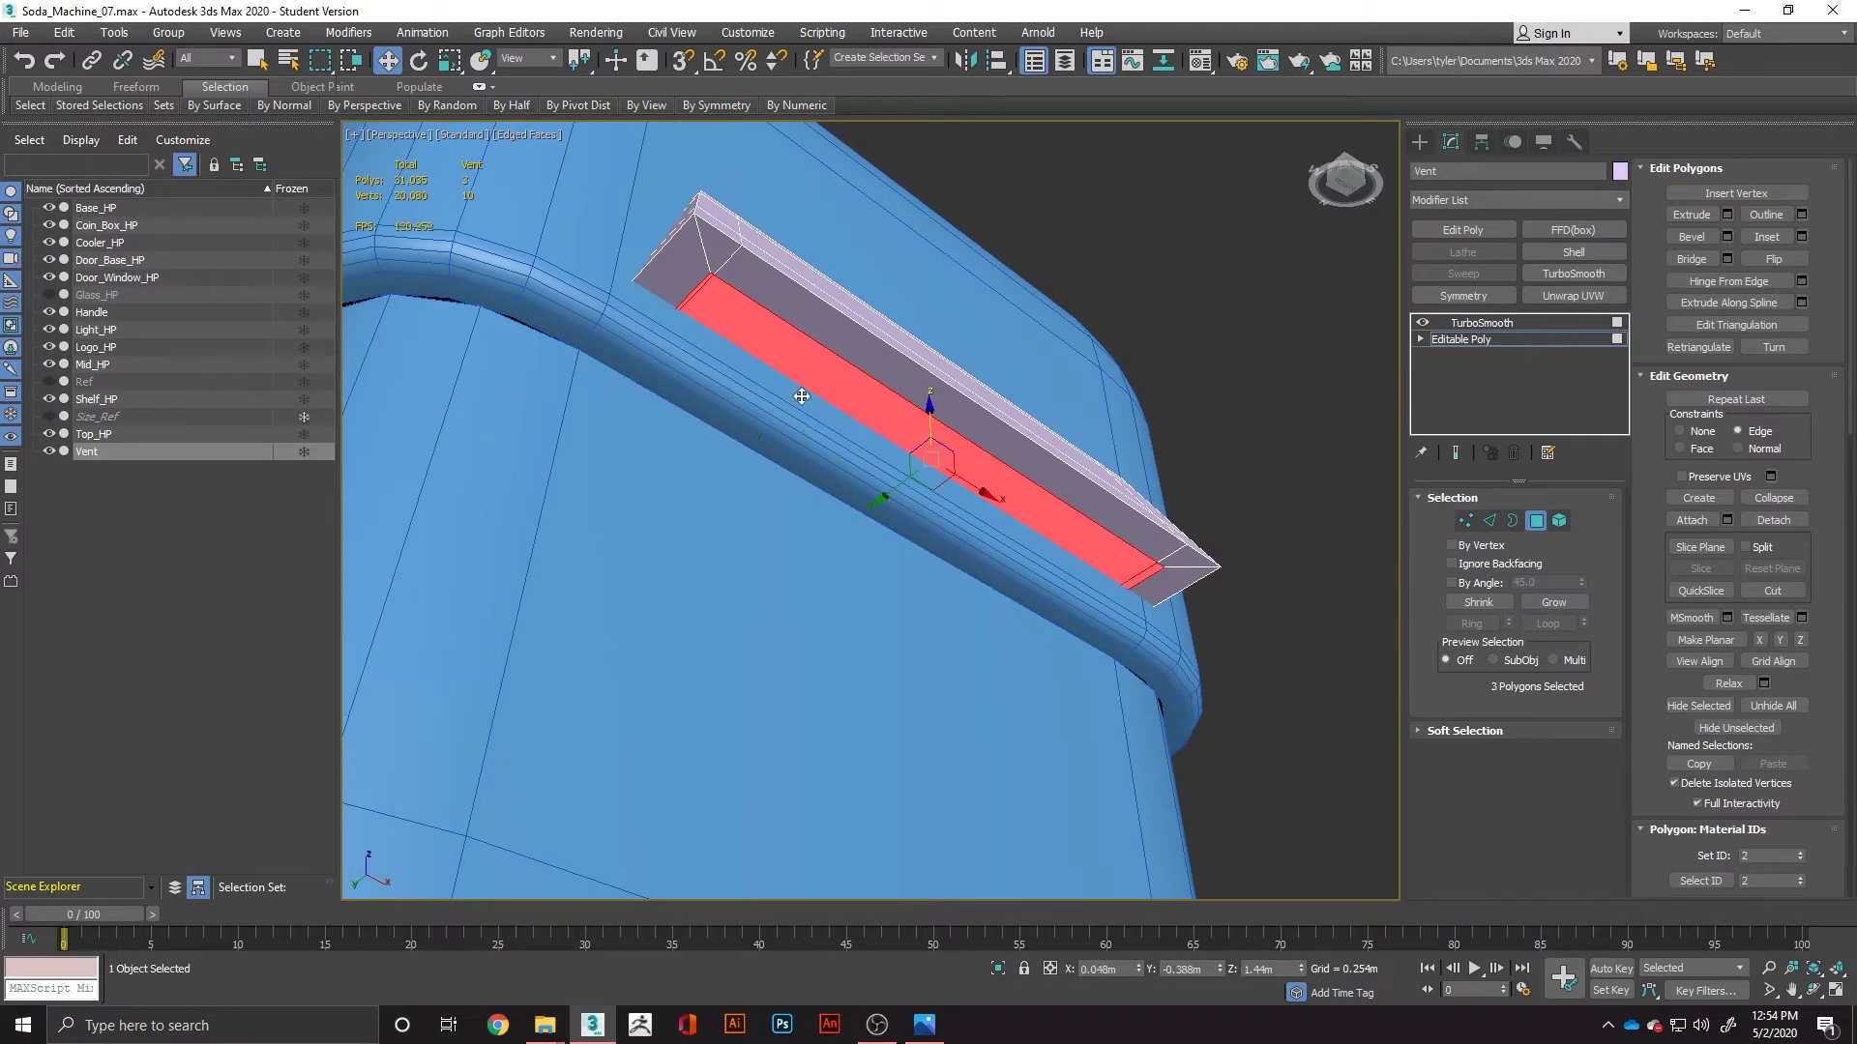
Step: Extrude the three selected underside polygons inward in successive short passes of about -0.012 m or less to hollow out the Vent
right_click(846, 402)
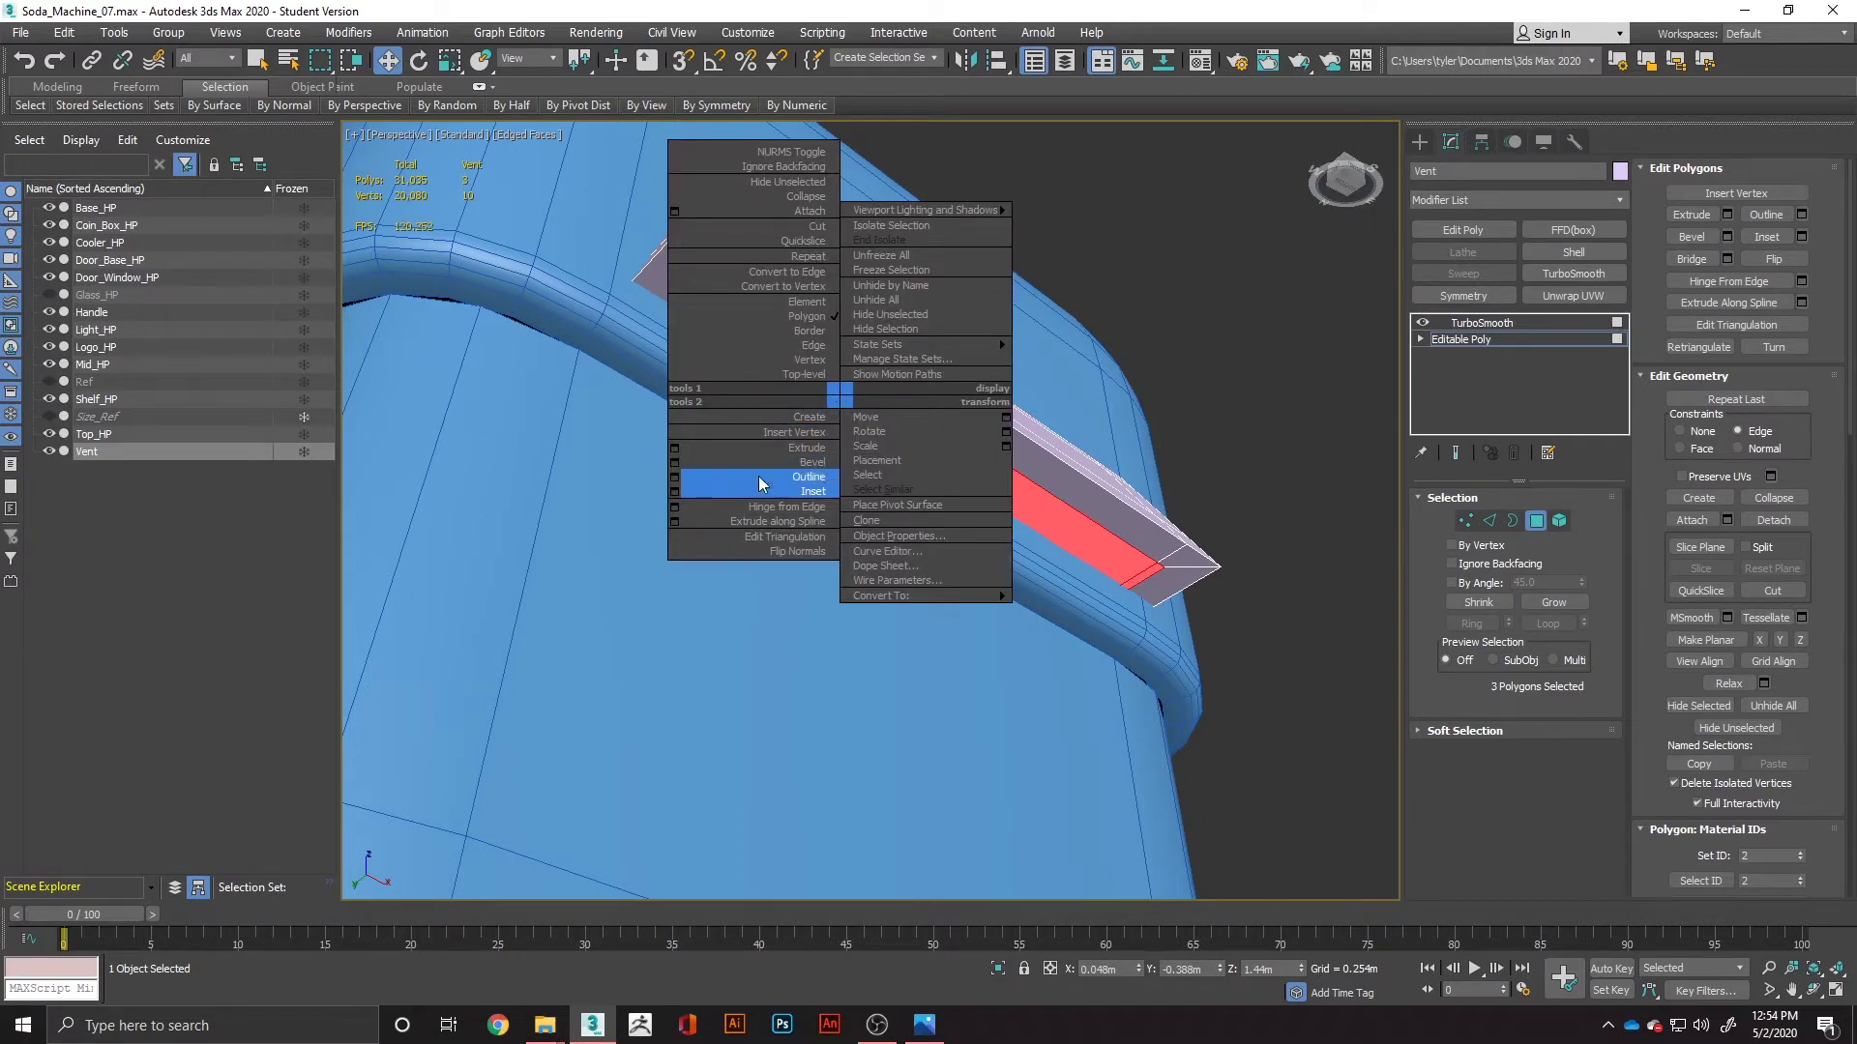
click(675, 449)
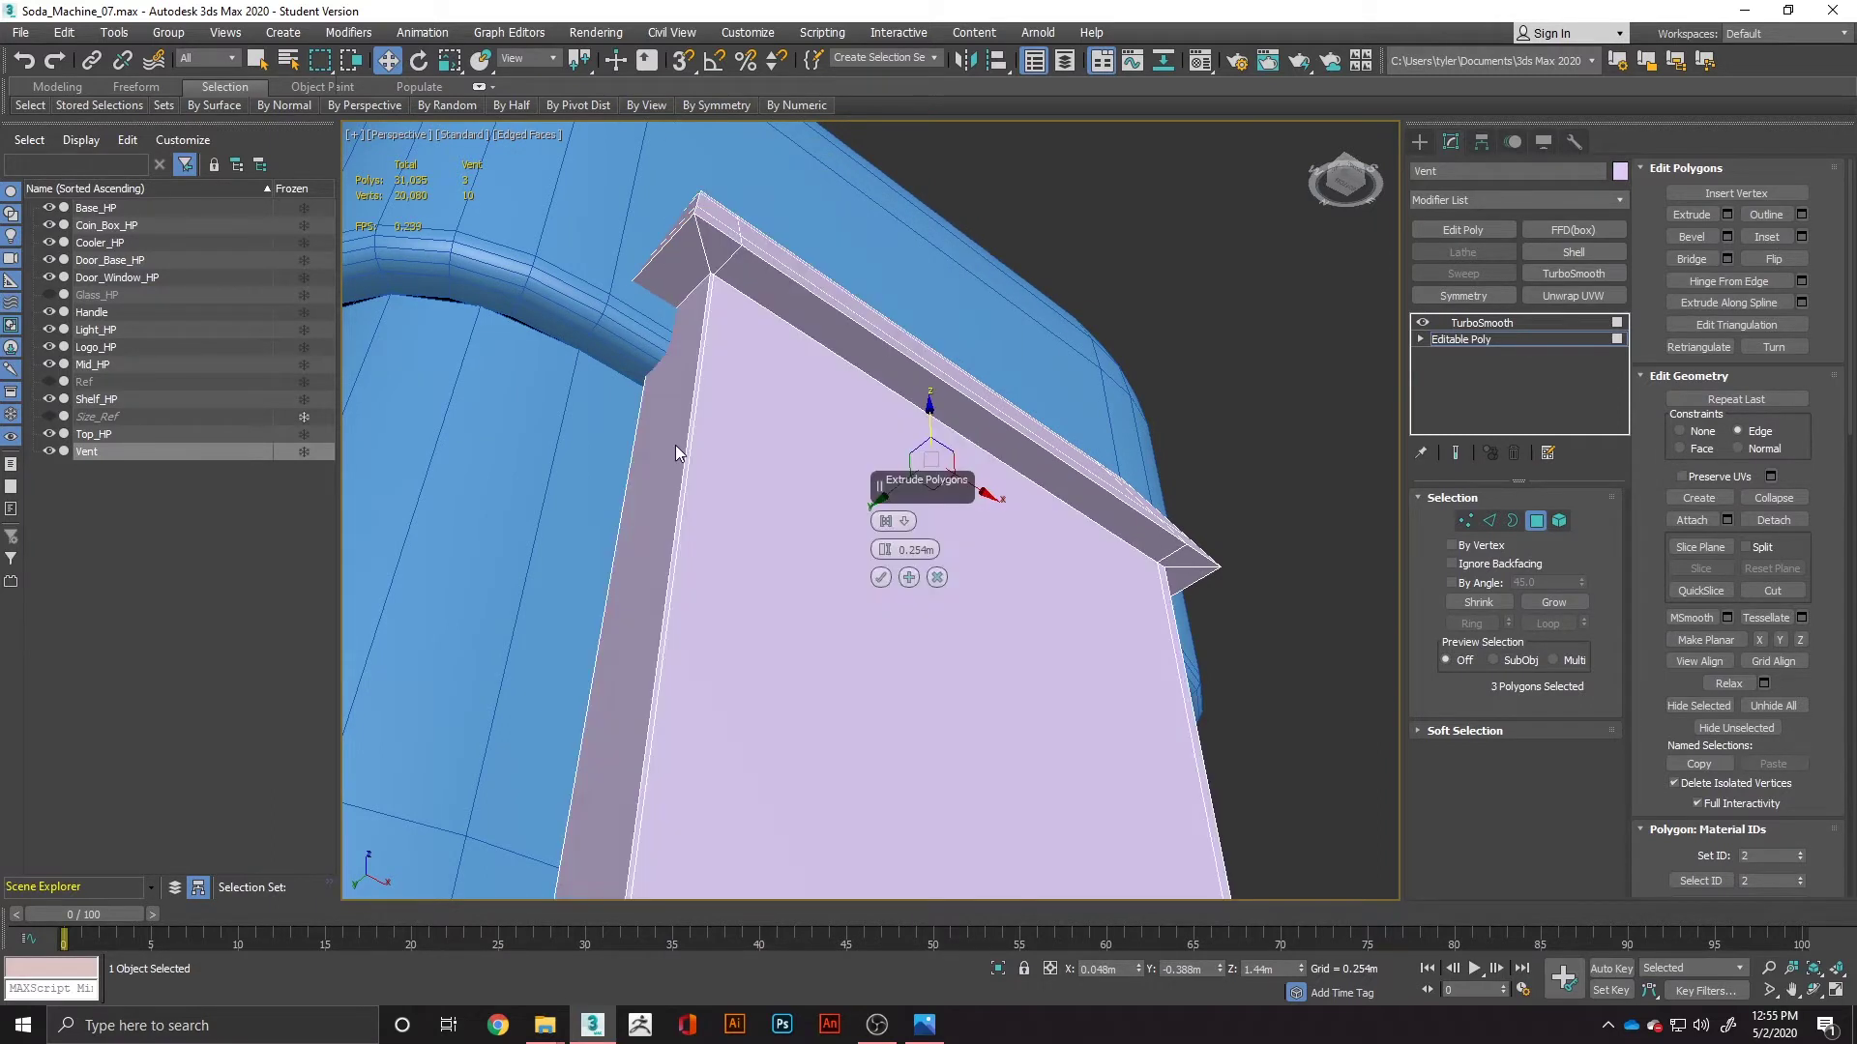
right_click(886, 551)
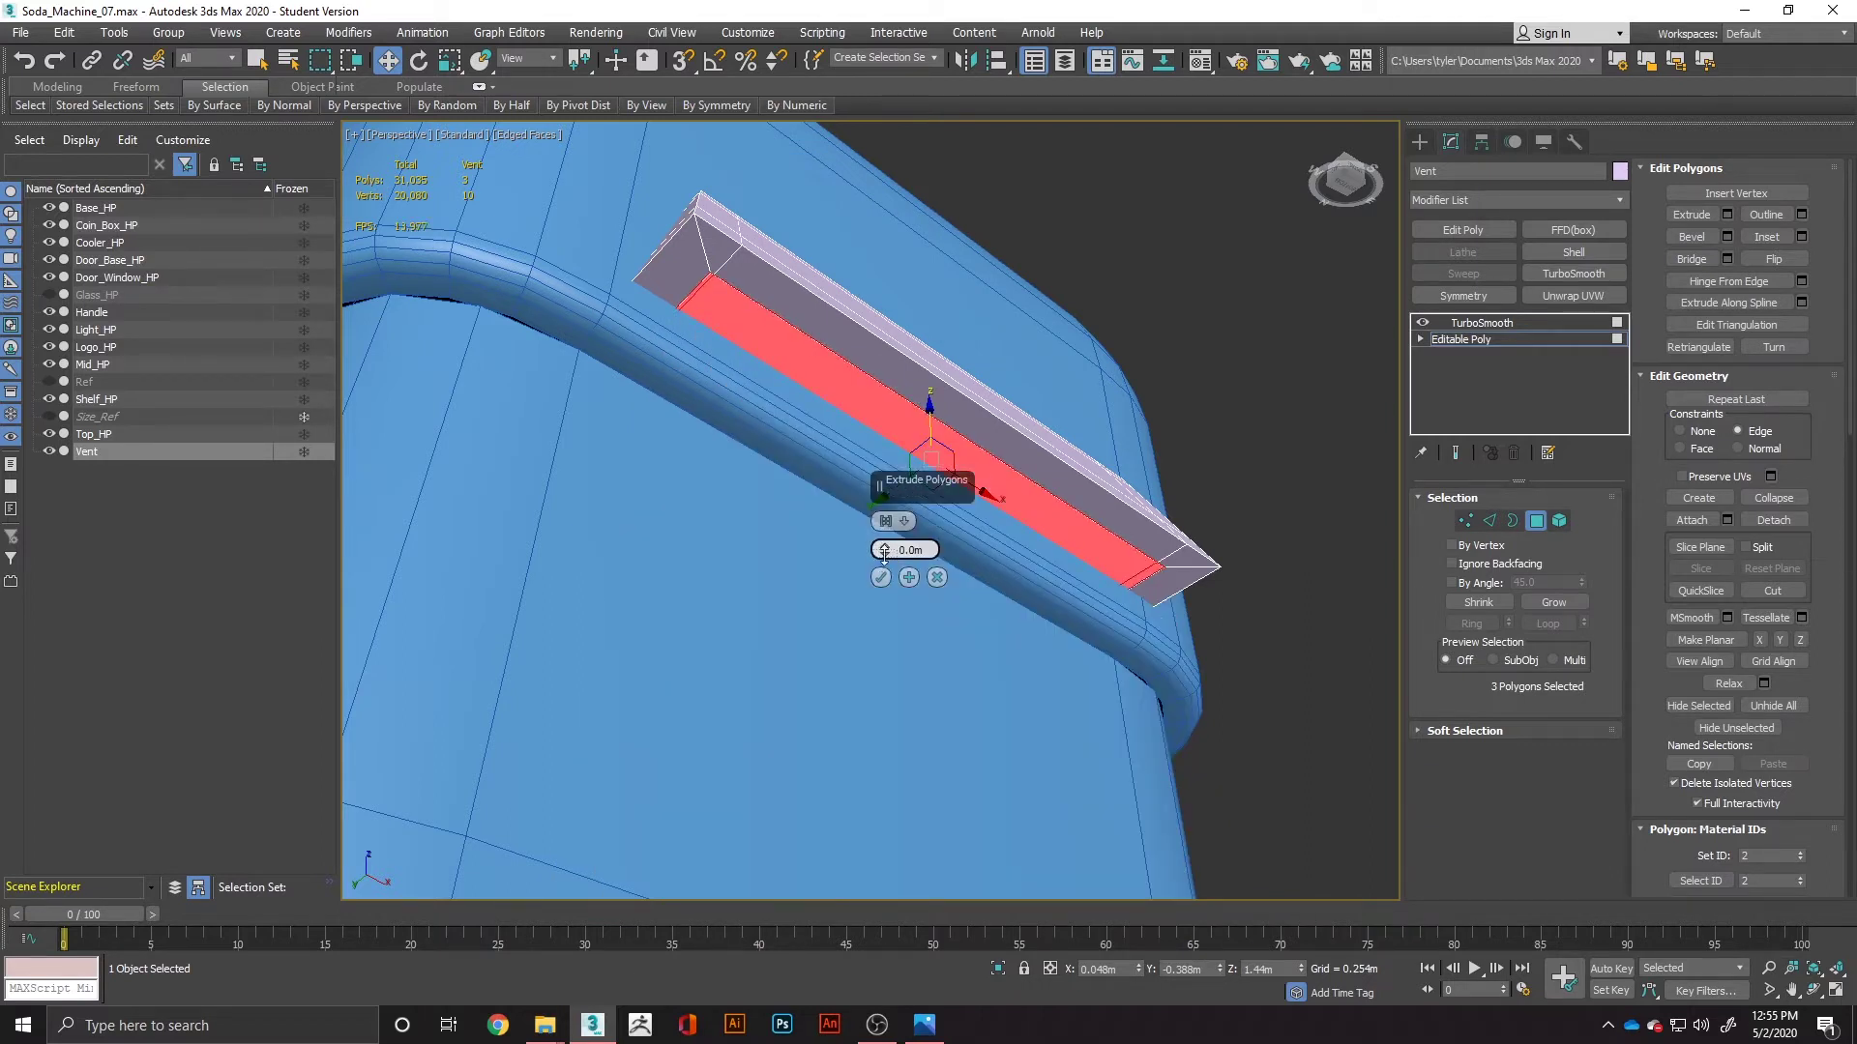
drag(884, 551, 886, 558)
right_click(887, 557)
drag(886, 554, 881, 555)
click(909, 577)
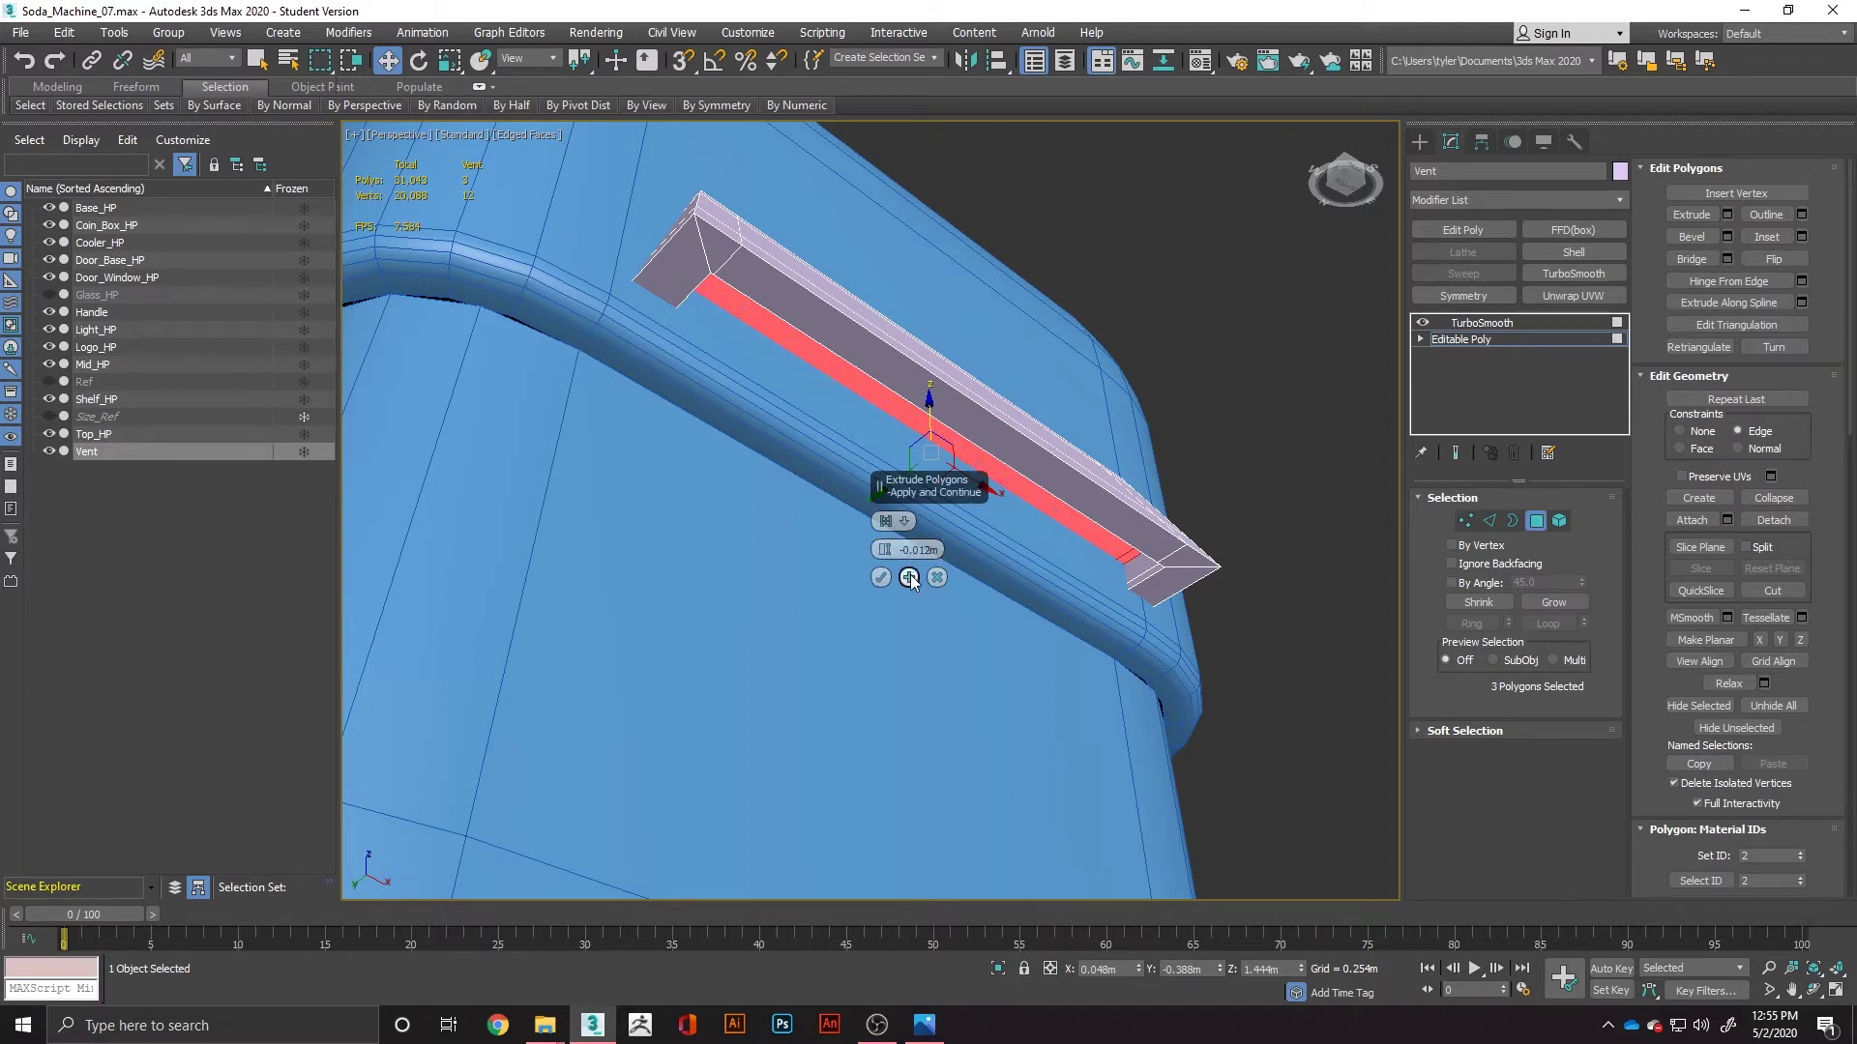
click(909, 577)
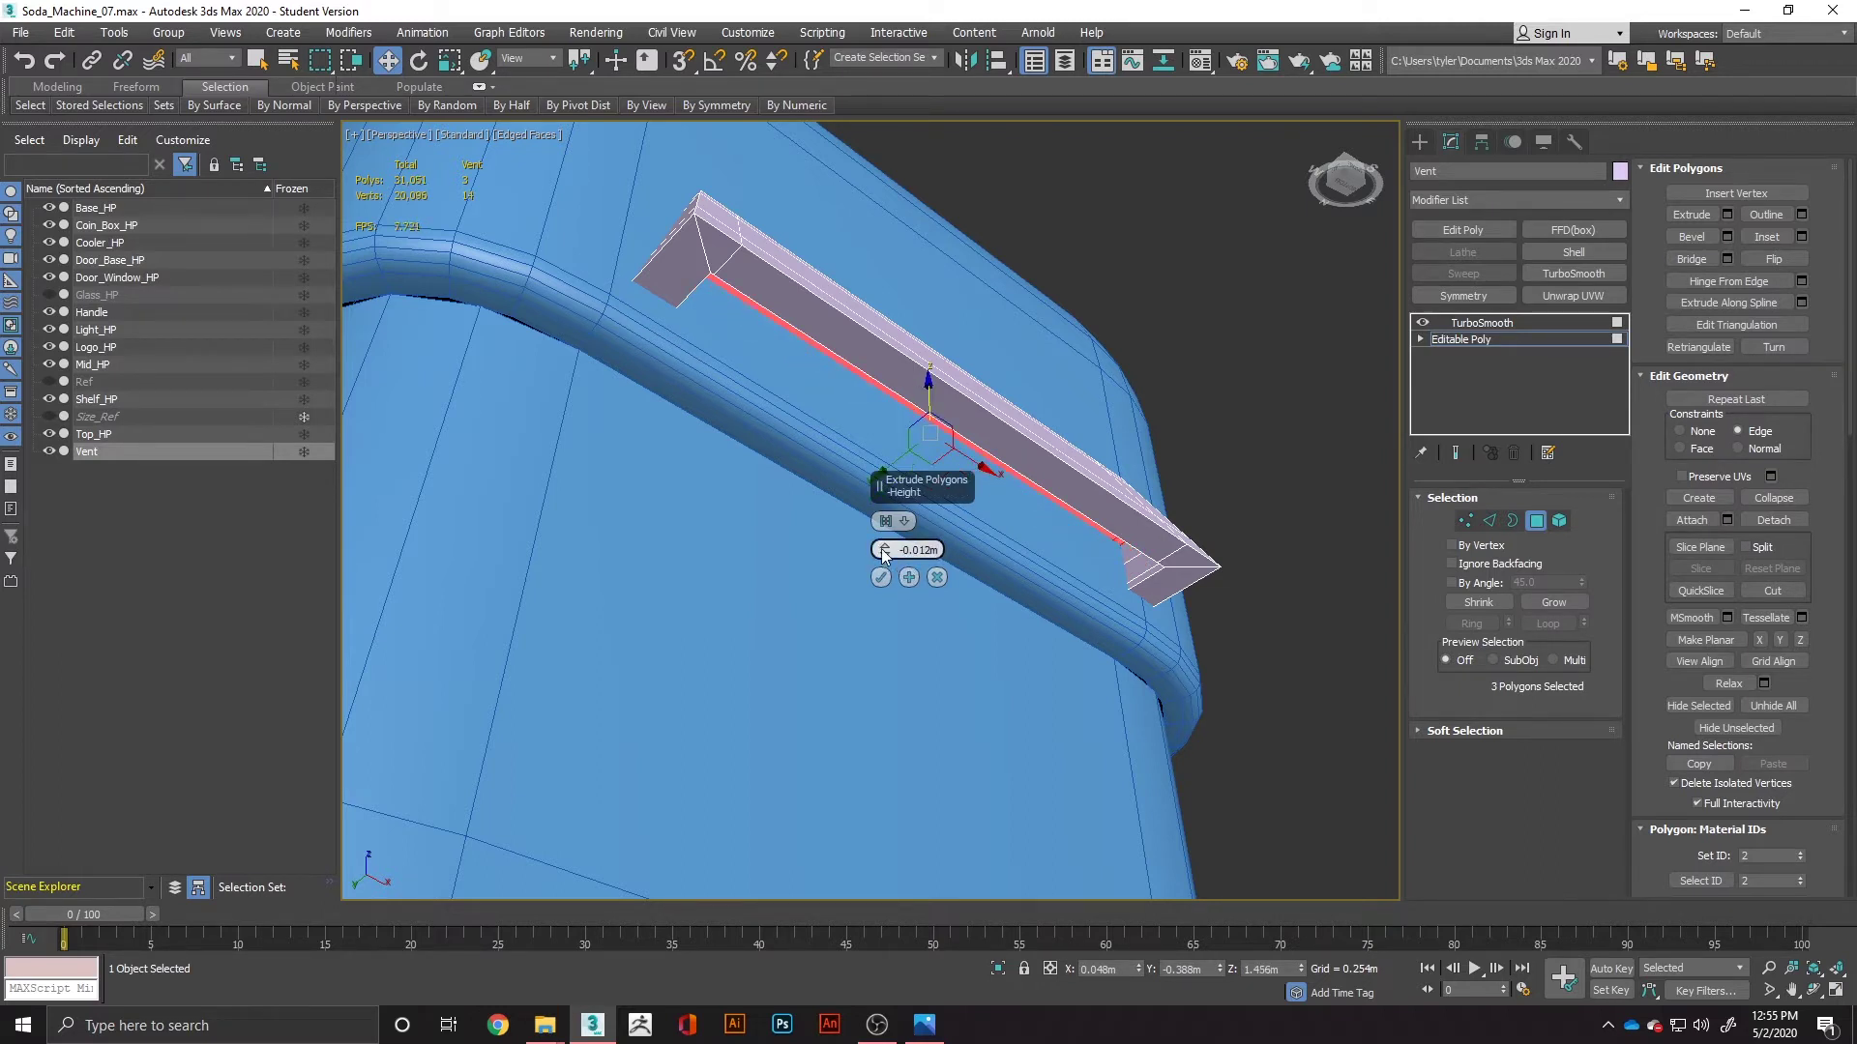
drag(883, 549, 884, 549)
click(880, 577)
Step: Examine the hollowed Vent from the side with TurboSmooth applied and compare it with the unsmoothed Editable Poly mesh
click(1518, 325)
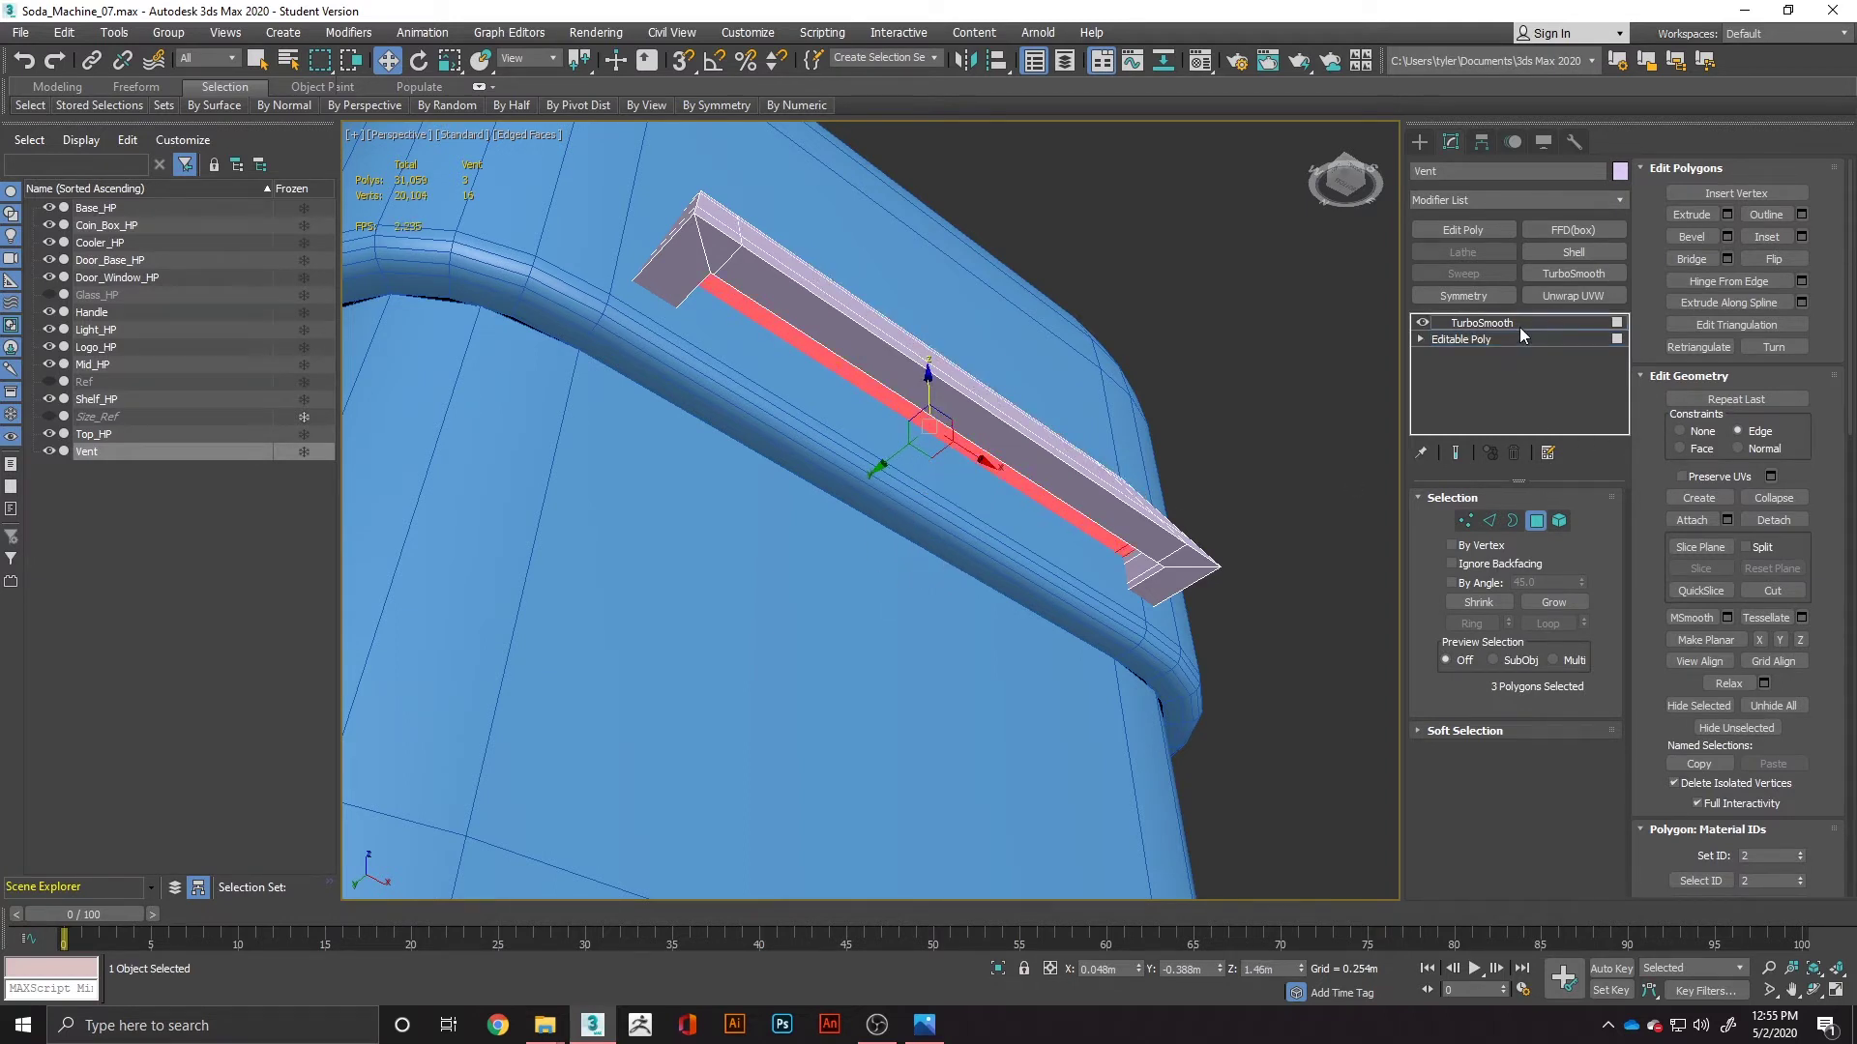
alt+middle_drag(1238, 466, 1321, 553)
click(1235, 581)
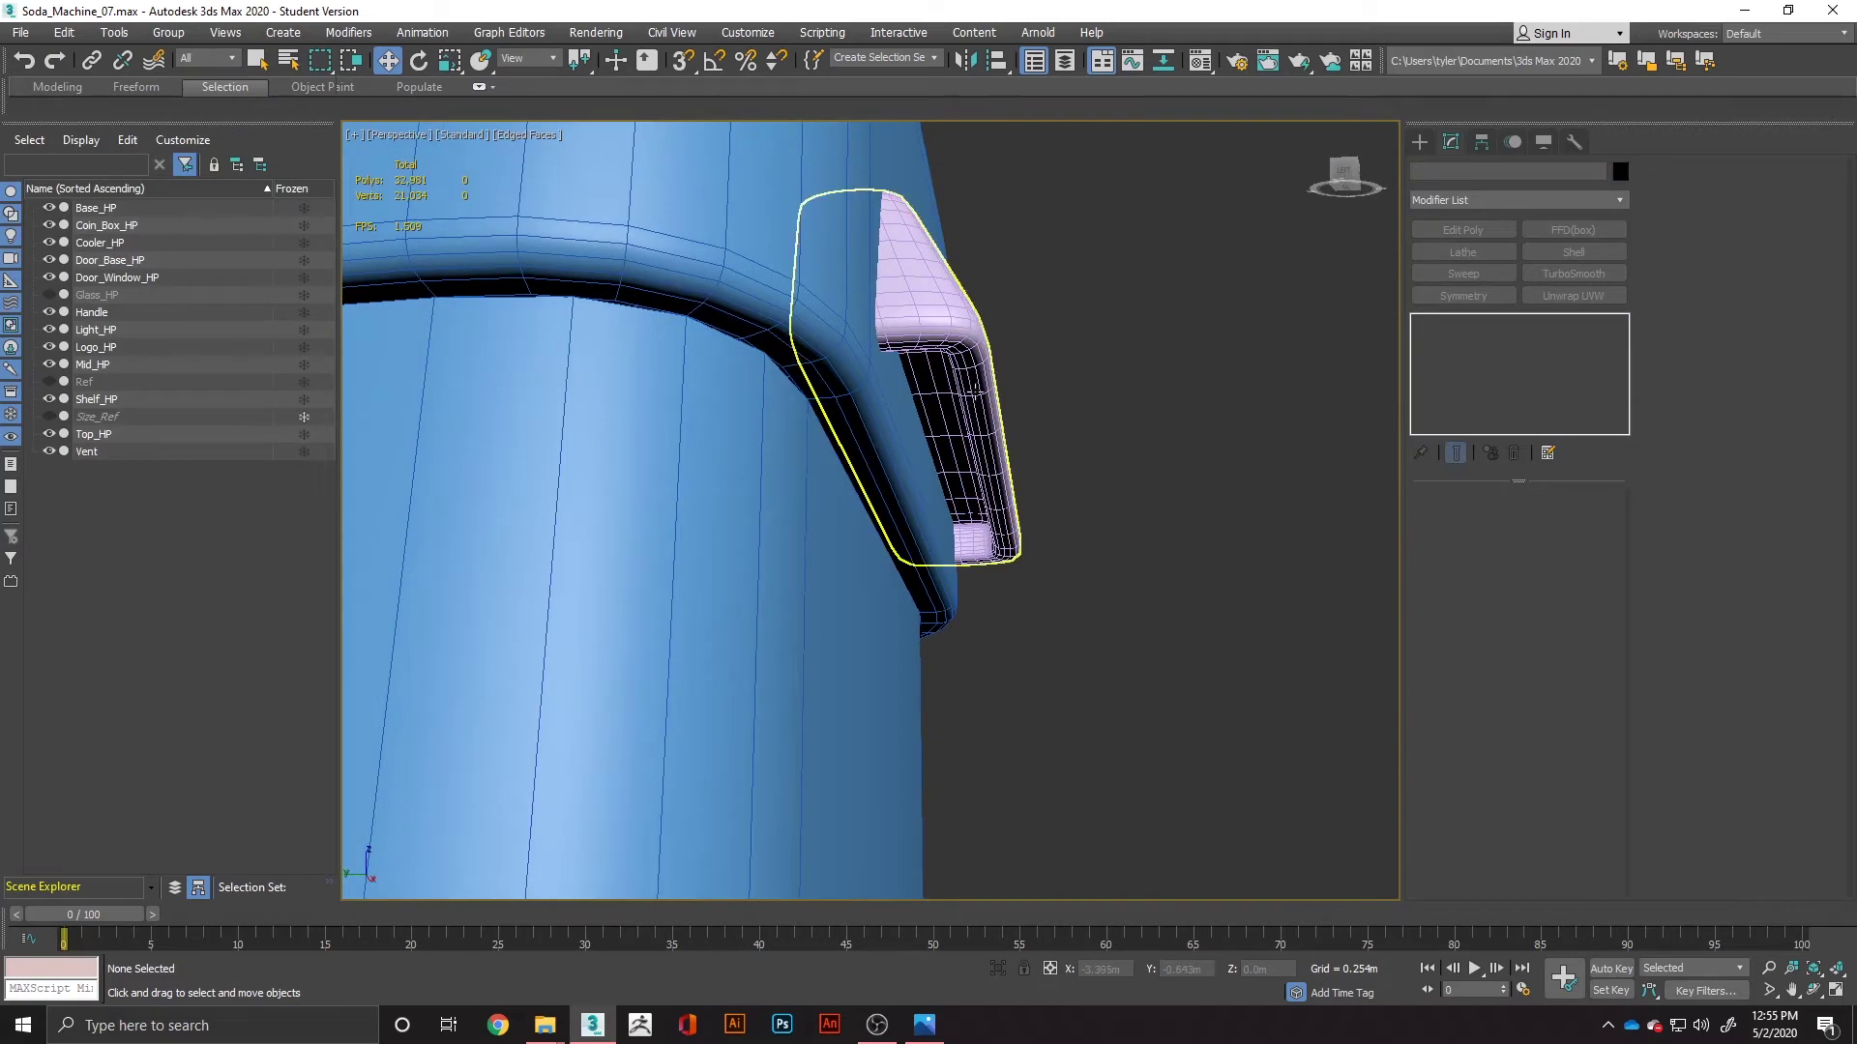
click(1011, 396)
mouse_move(1036, 389)
alt+middle_down()
mouse_move(1177, 388)
mouse_move(1151, 340)
mouse_move(1172, 362)
mouse_move(1007, 373)
alt+middle_up()
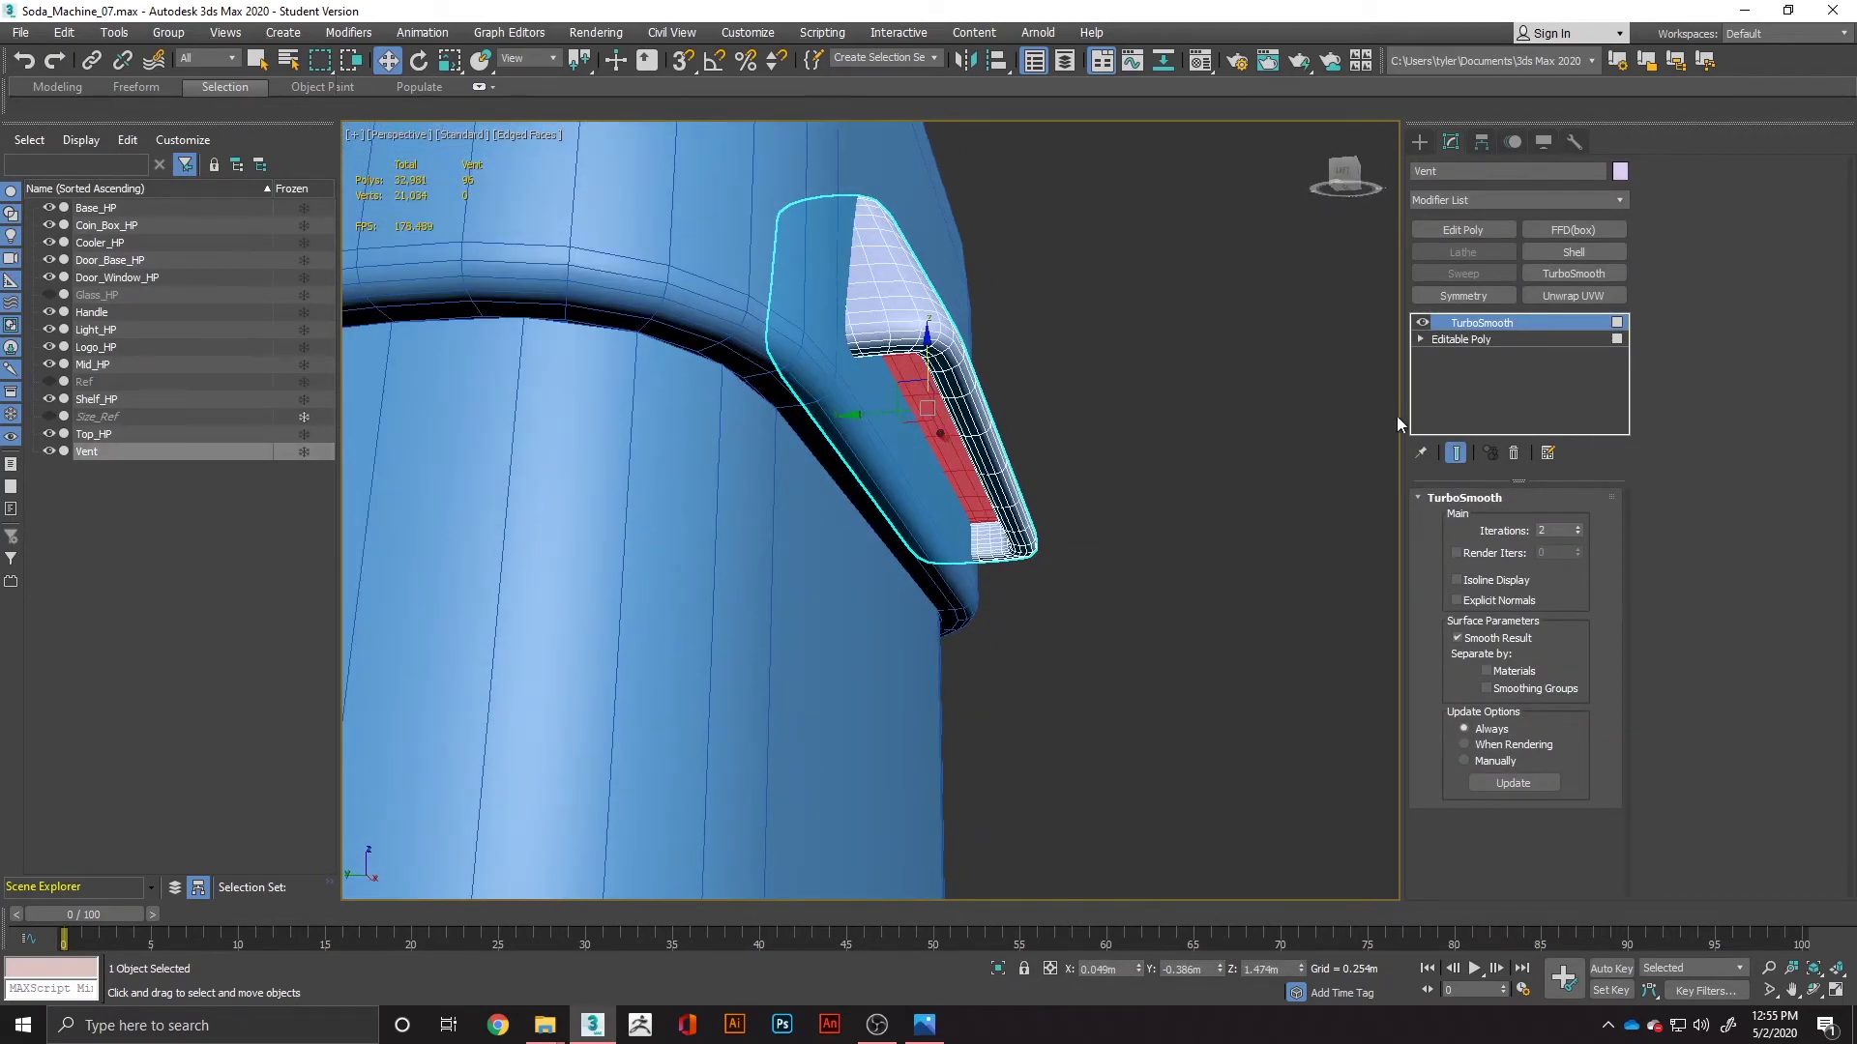
click(1492, 340)
click(1455, 452)
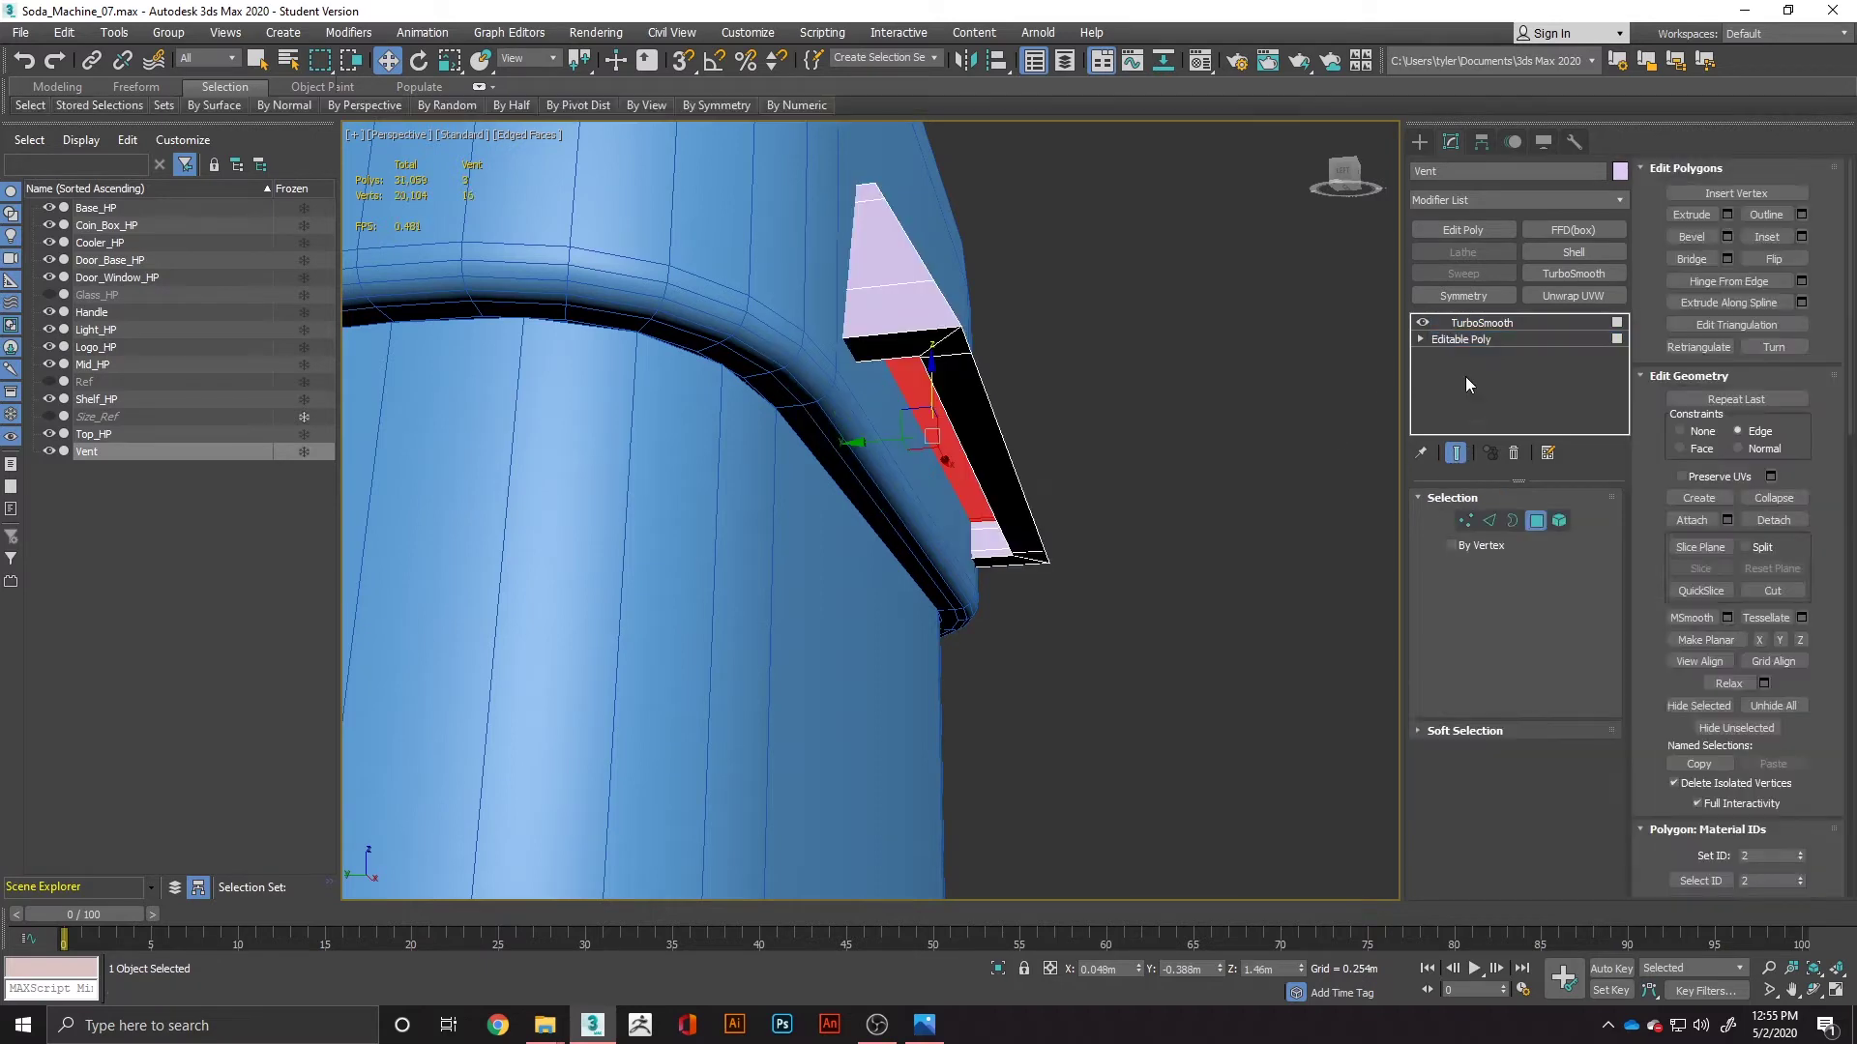
click(1453, 451)
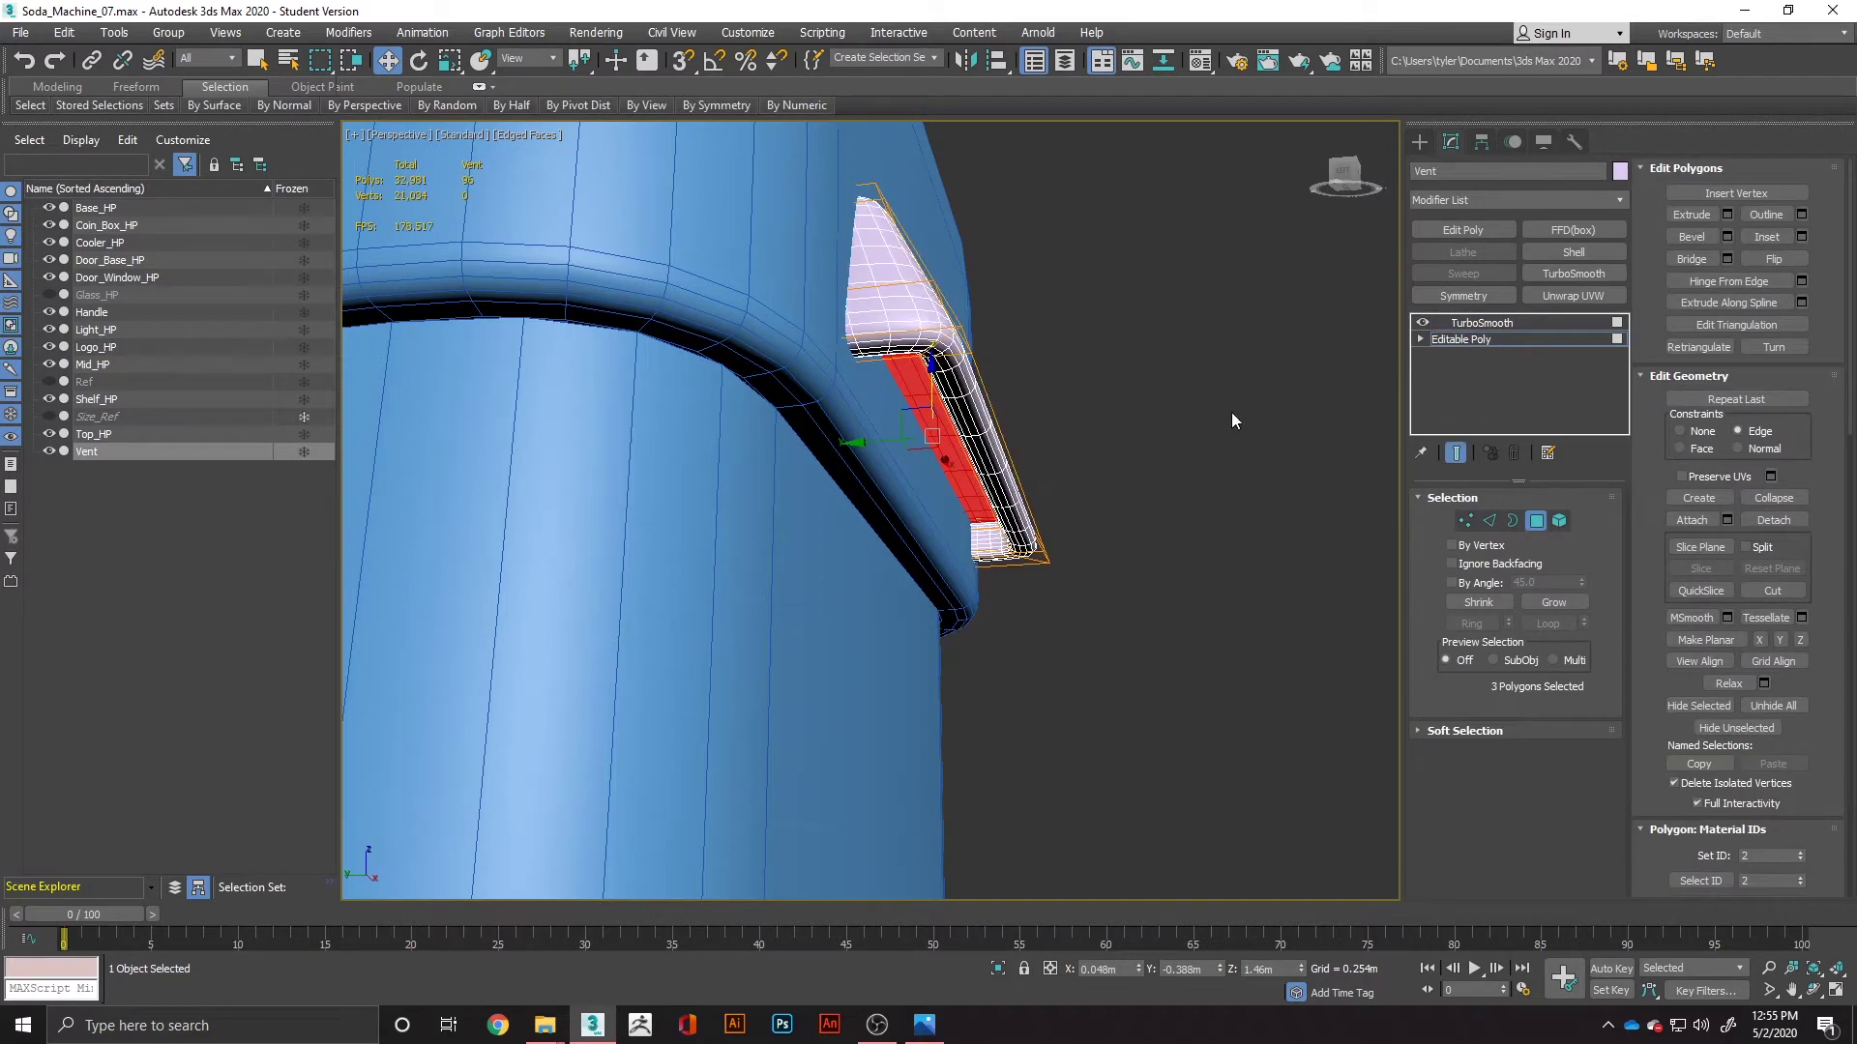
Step: Insert two supporting edge loops with SwiftLoop around the Vent's hollowed underside, then return to the Move tool
alt+middle_drag(1232, 412, 851, 377)
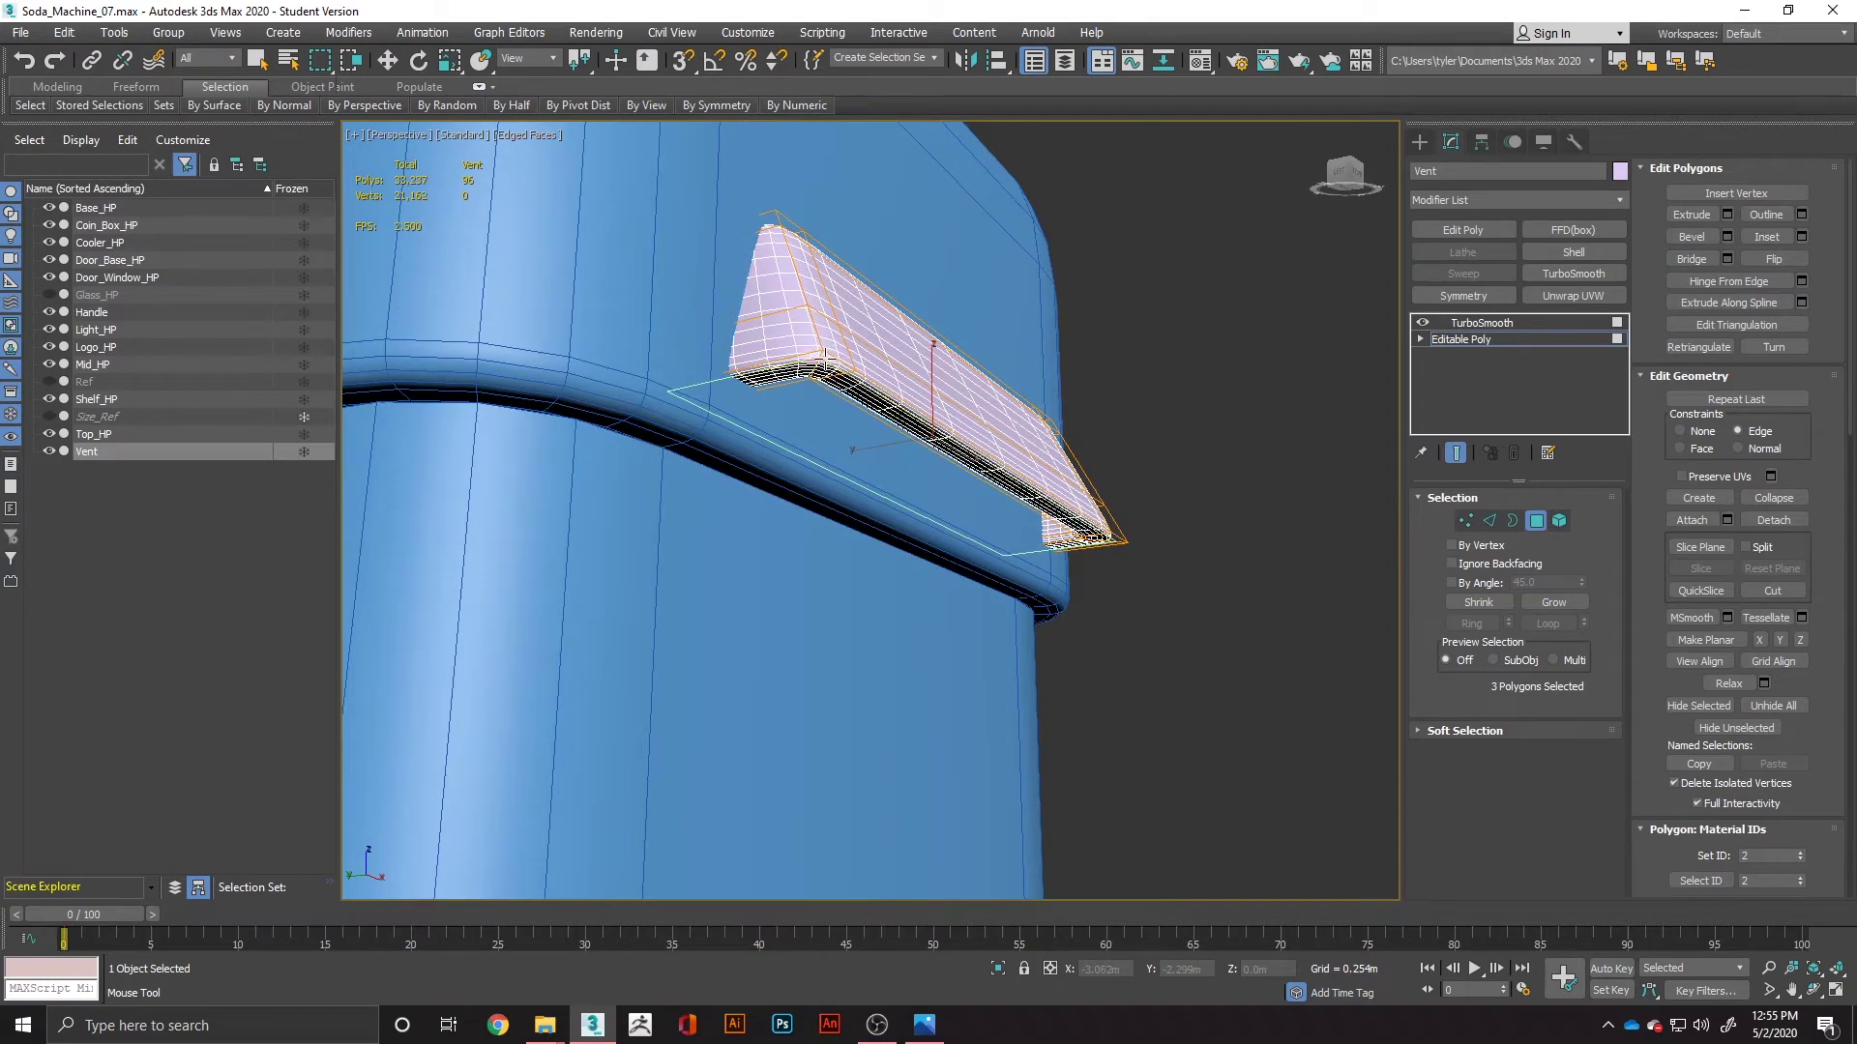
alt+middle_drag(822, 363, 891, 286)
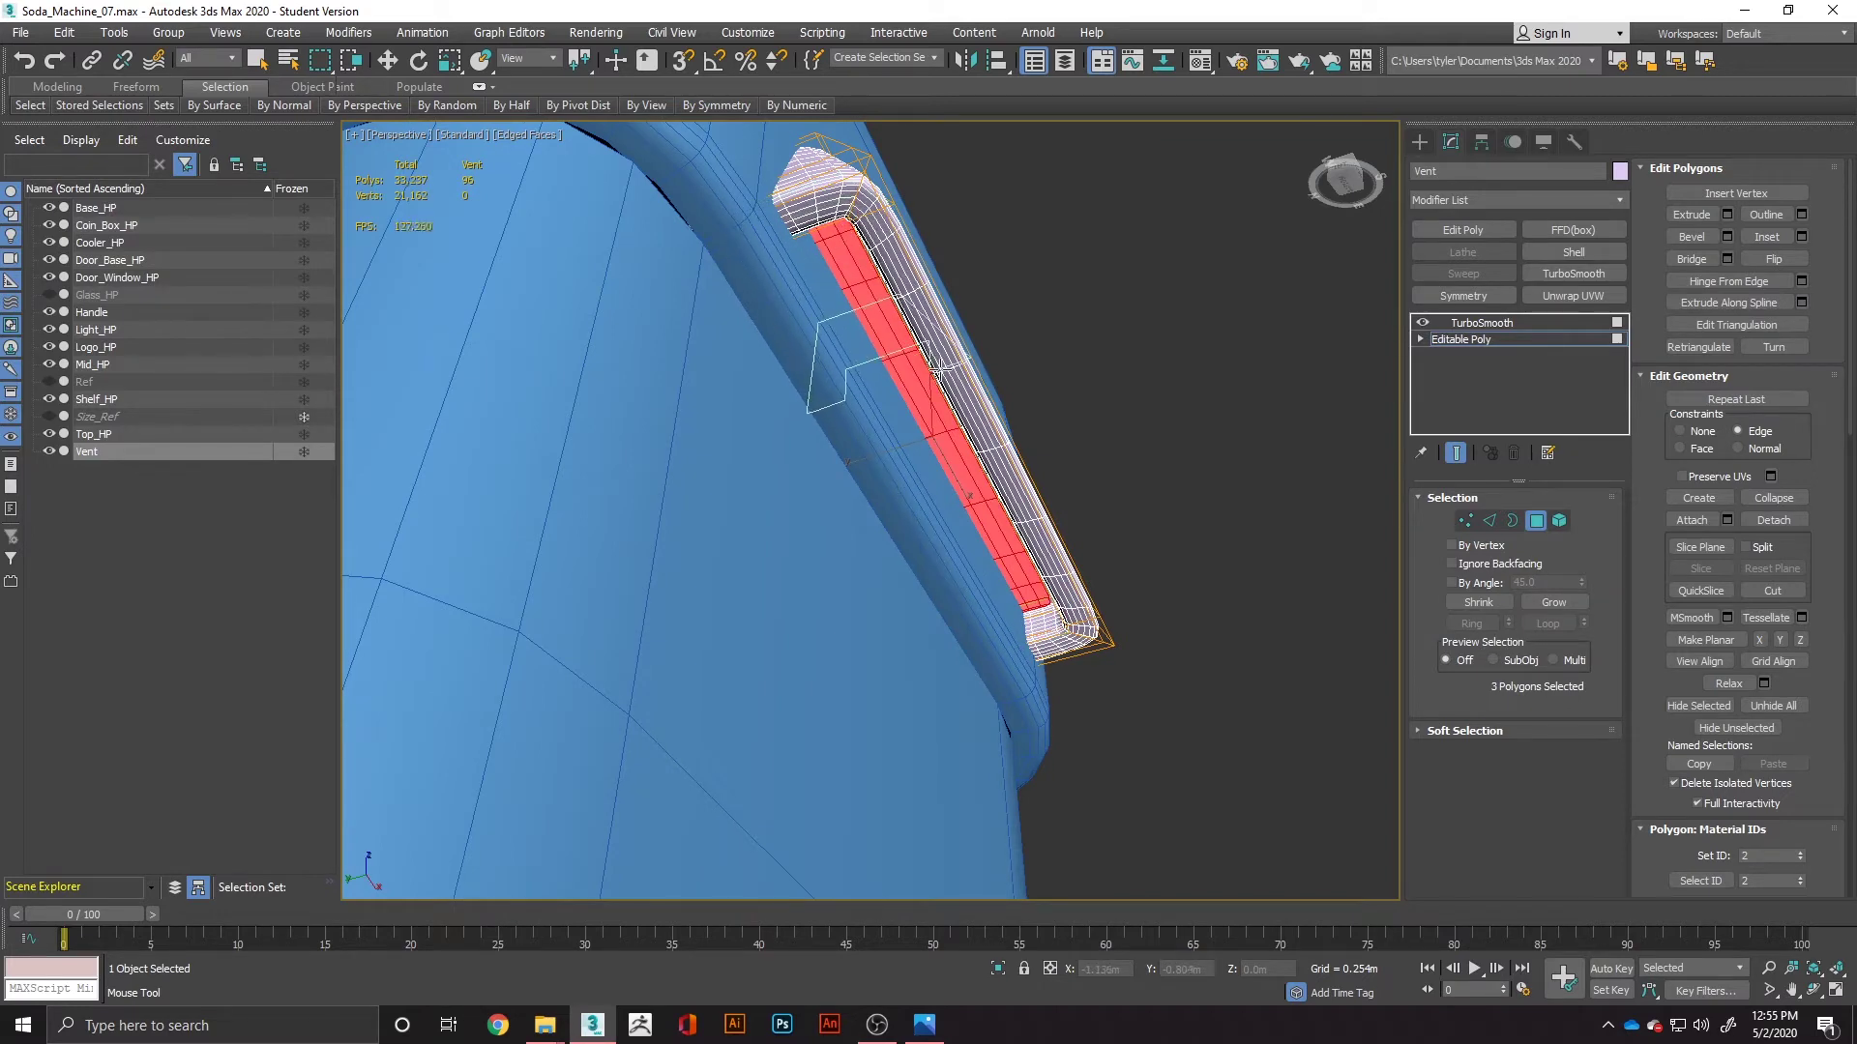
scroll(936, 367, up, 10)
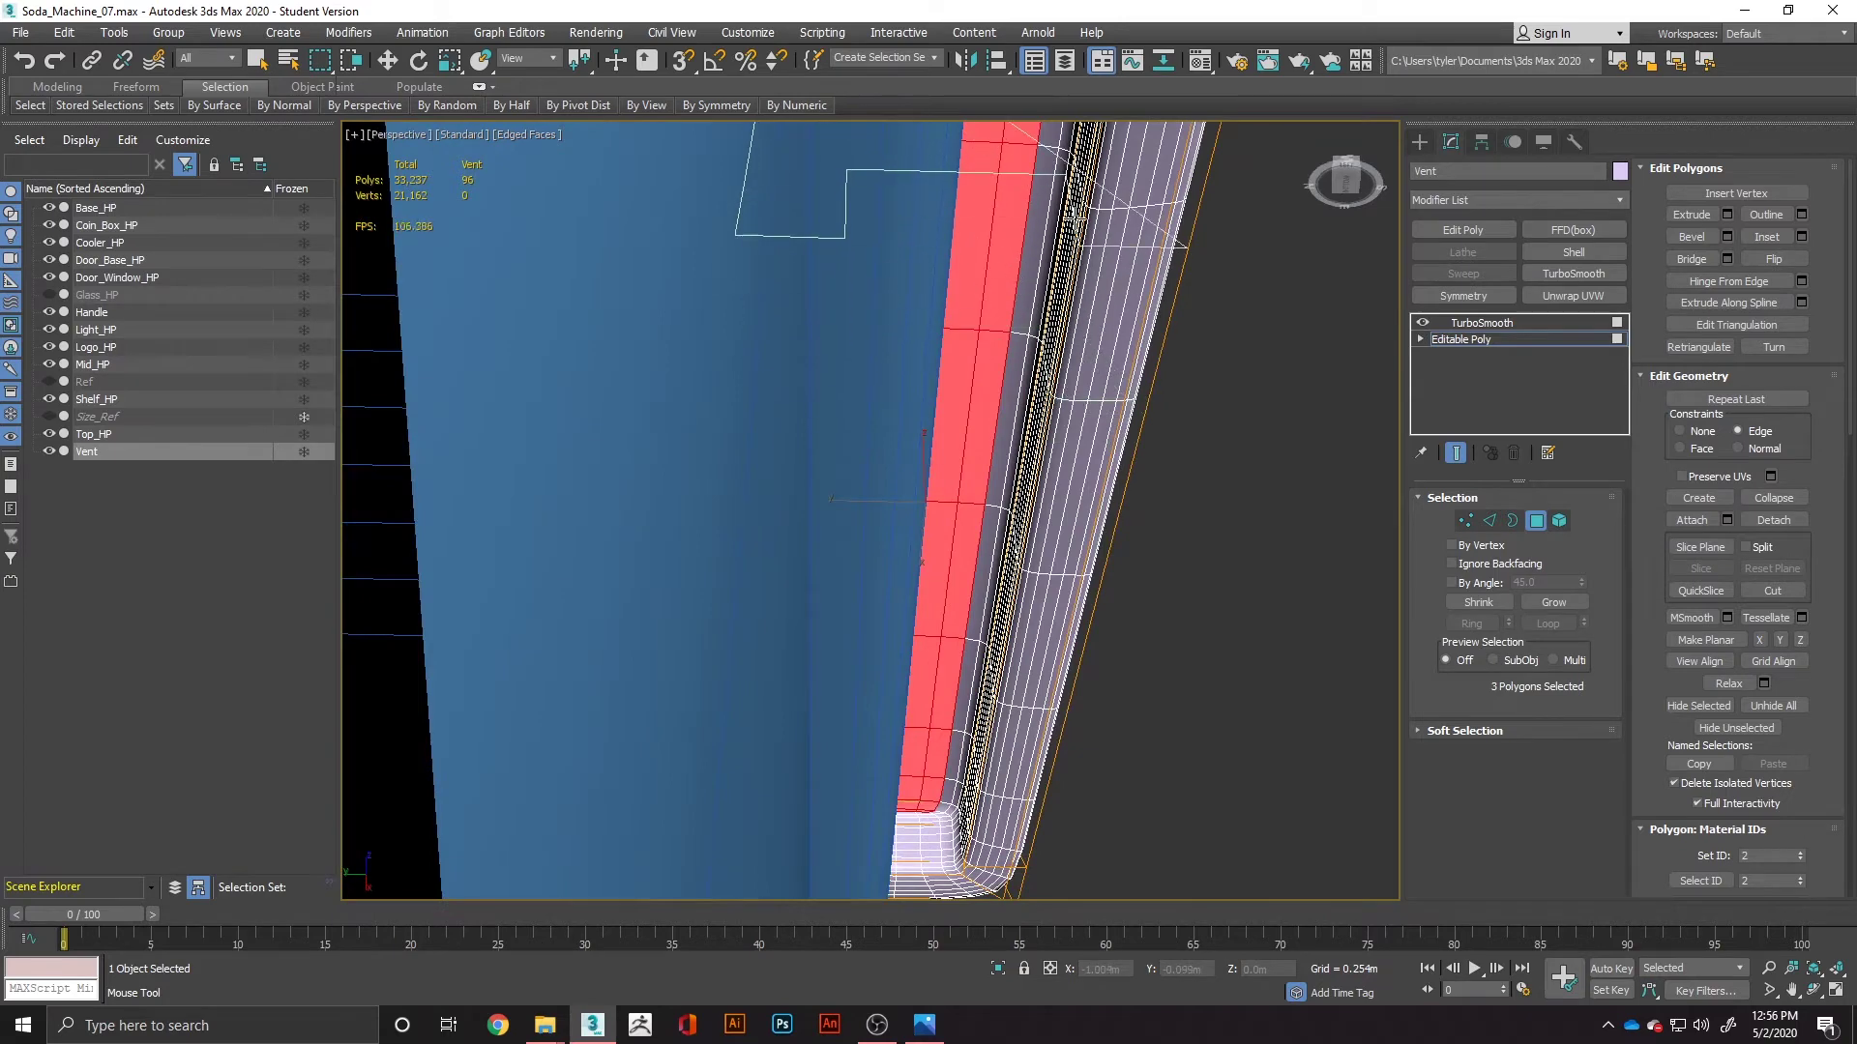
click(985, 864)
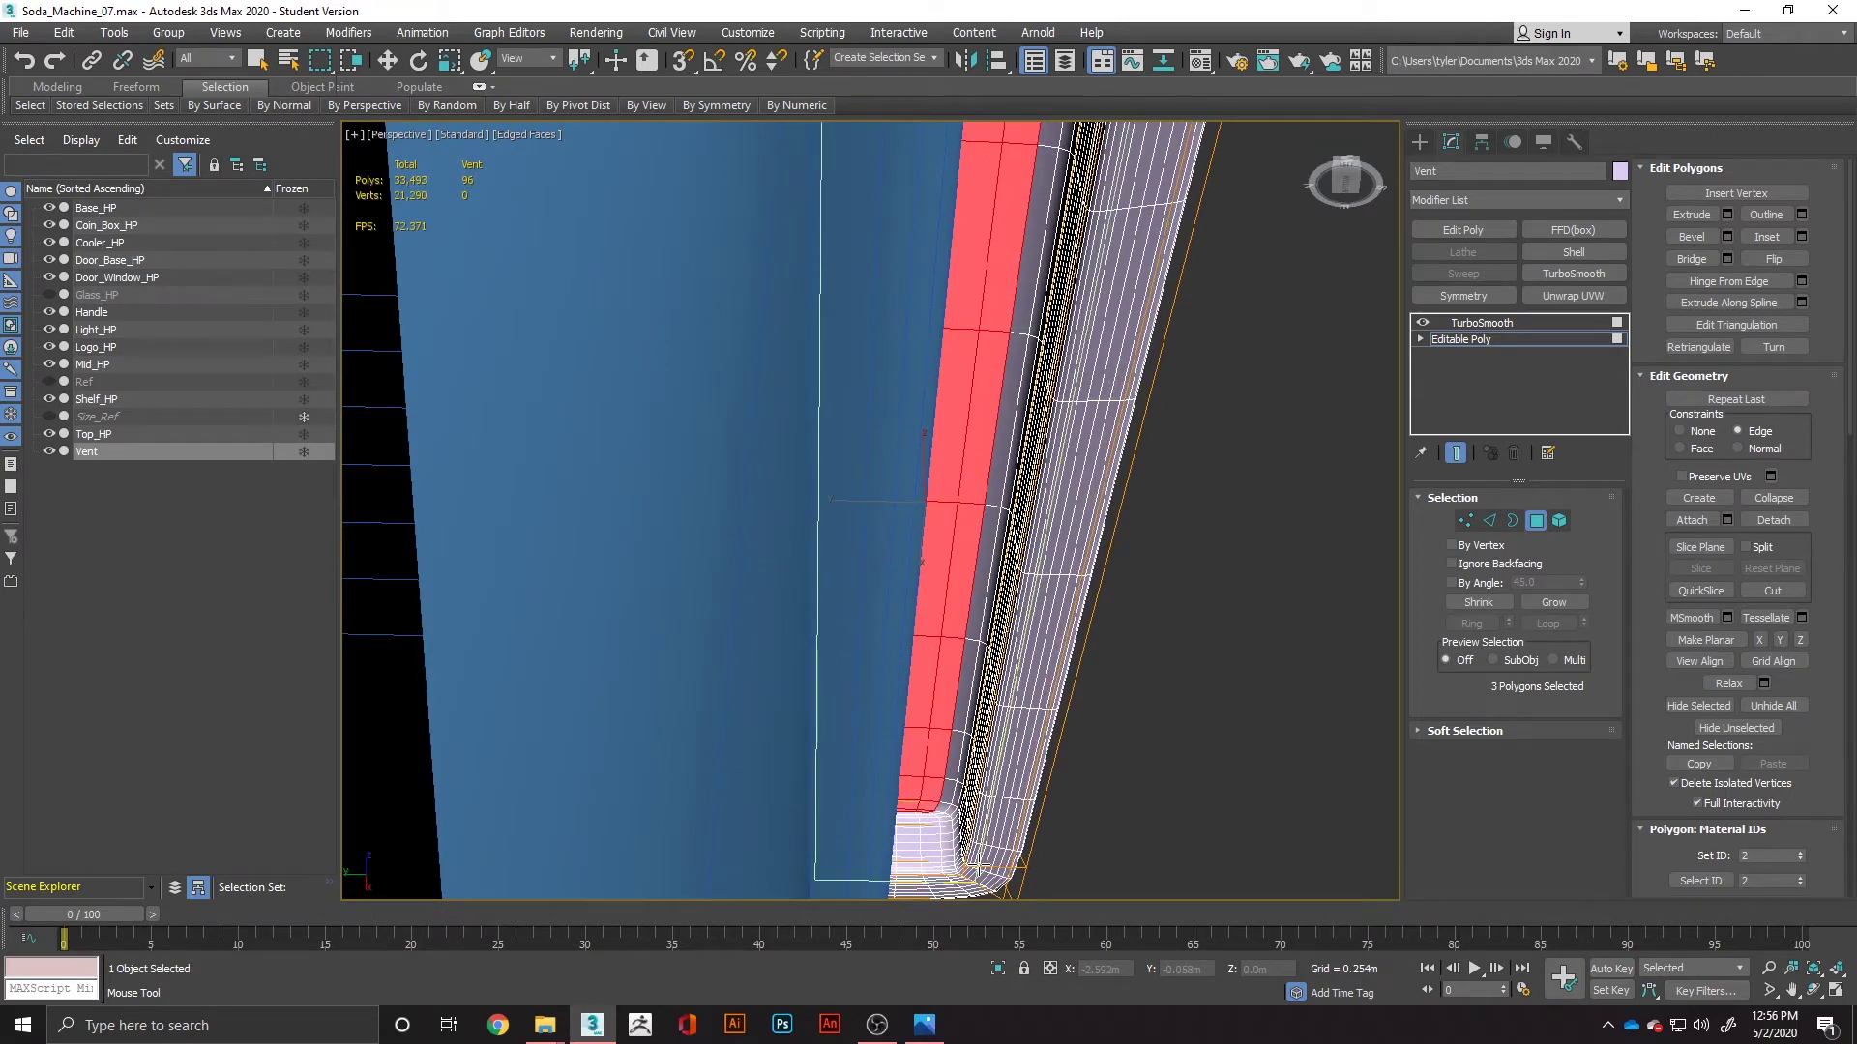
key(w)
Step: Leave the Vent's polygon editing, deselect it, and turn off edged faces to view the smooth shape on the machine
alt+middle_drag(1187, 629, 958, 622)
scroll(1075, 630, down, 4)
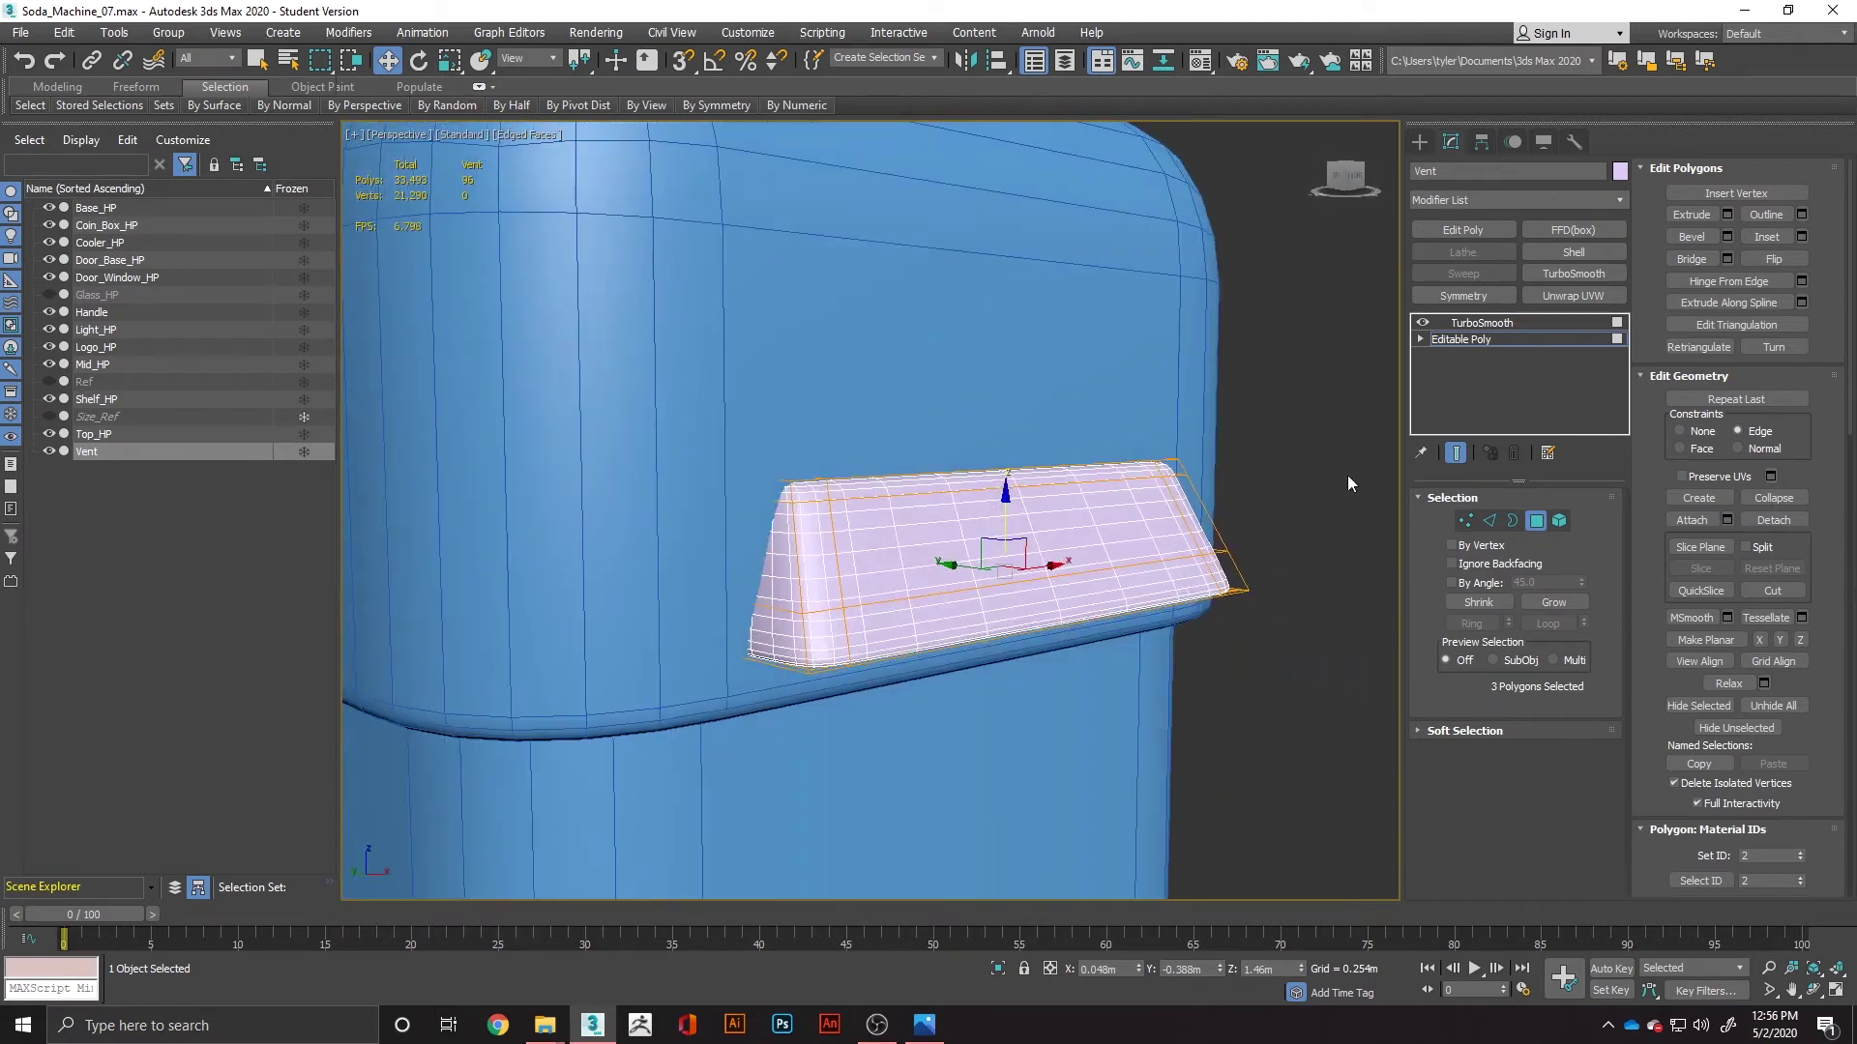
click(1257, 481)
scroll(1257, 483, down, 5)
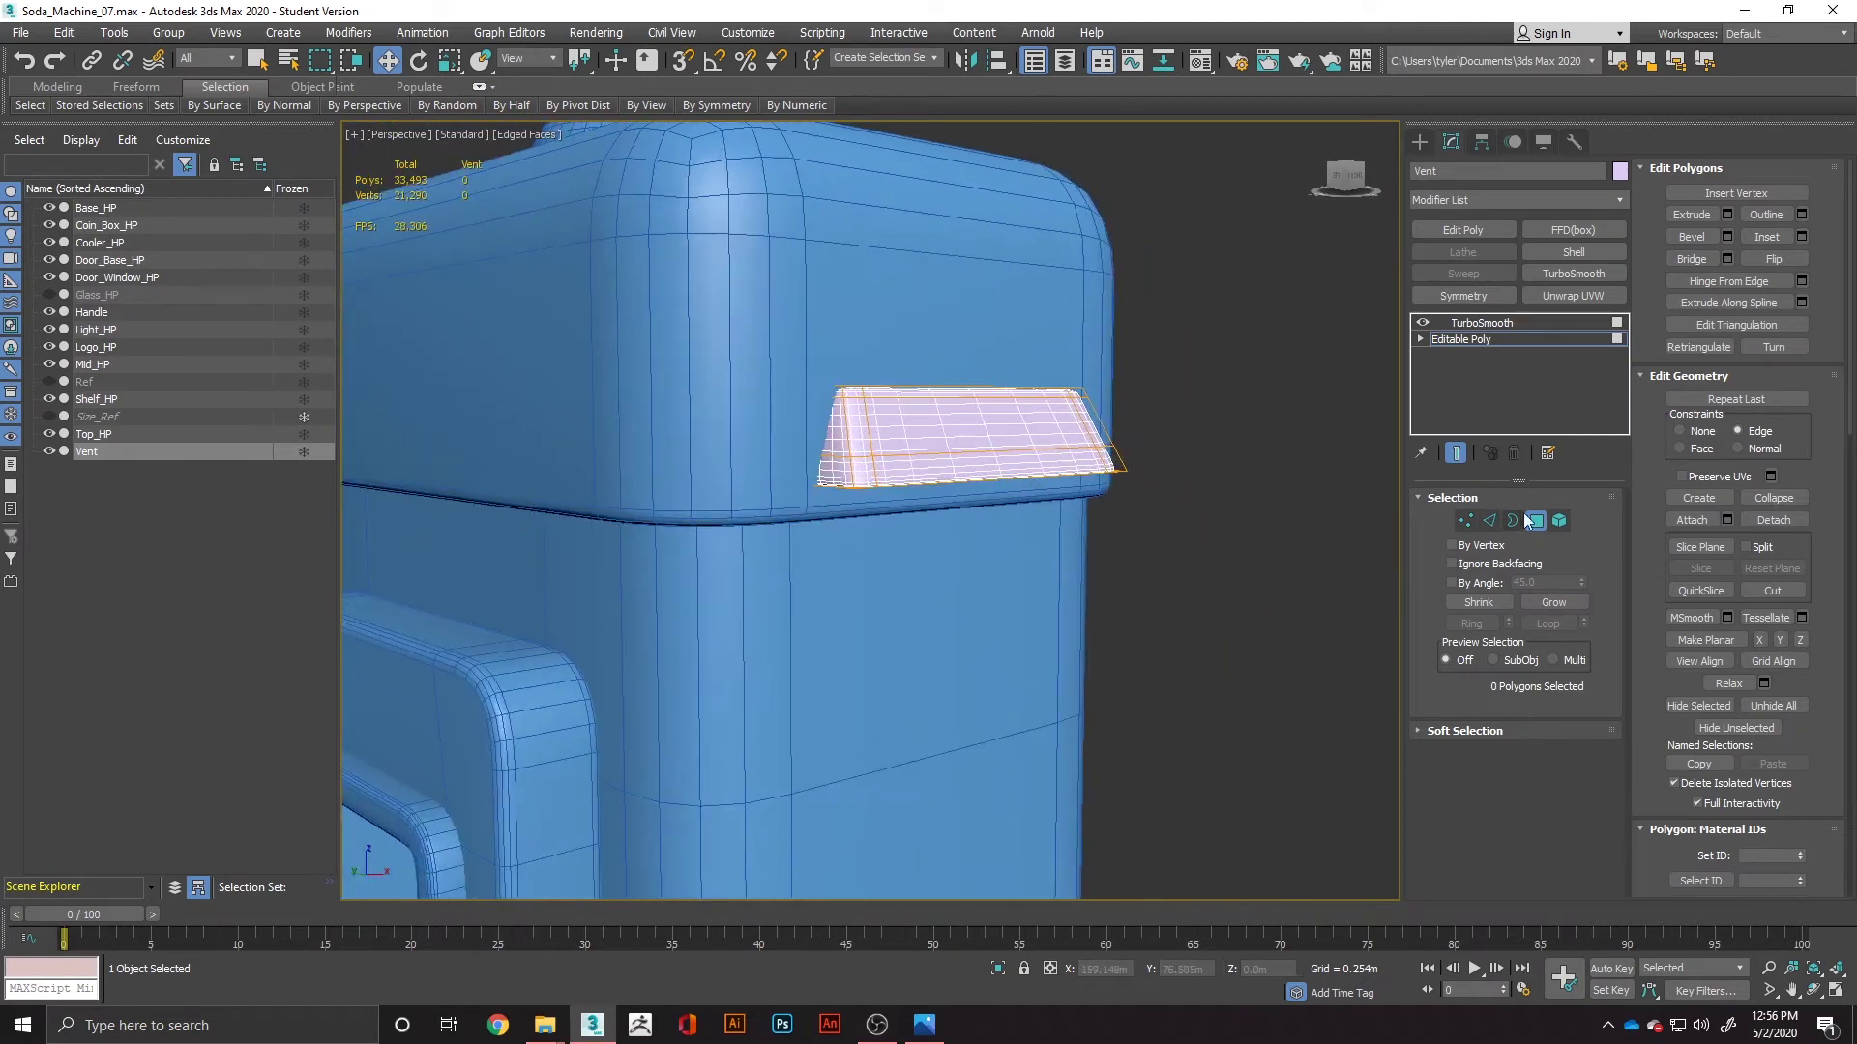
click(1538, 522)
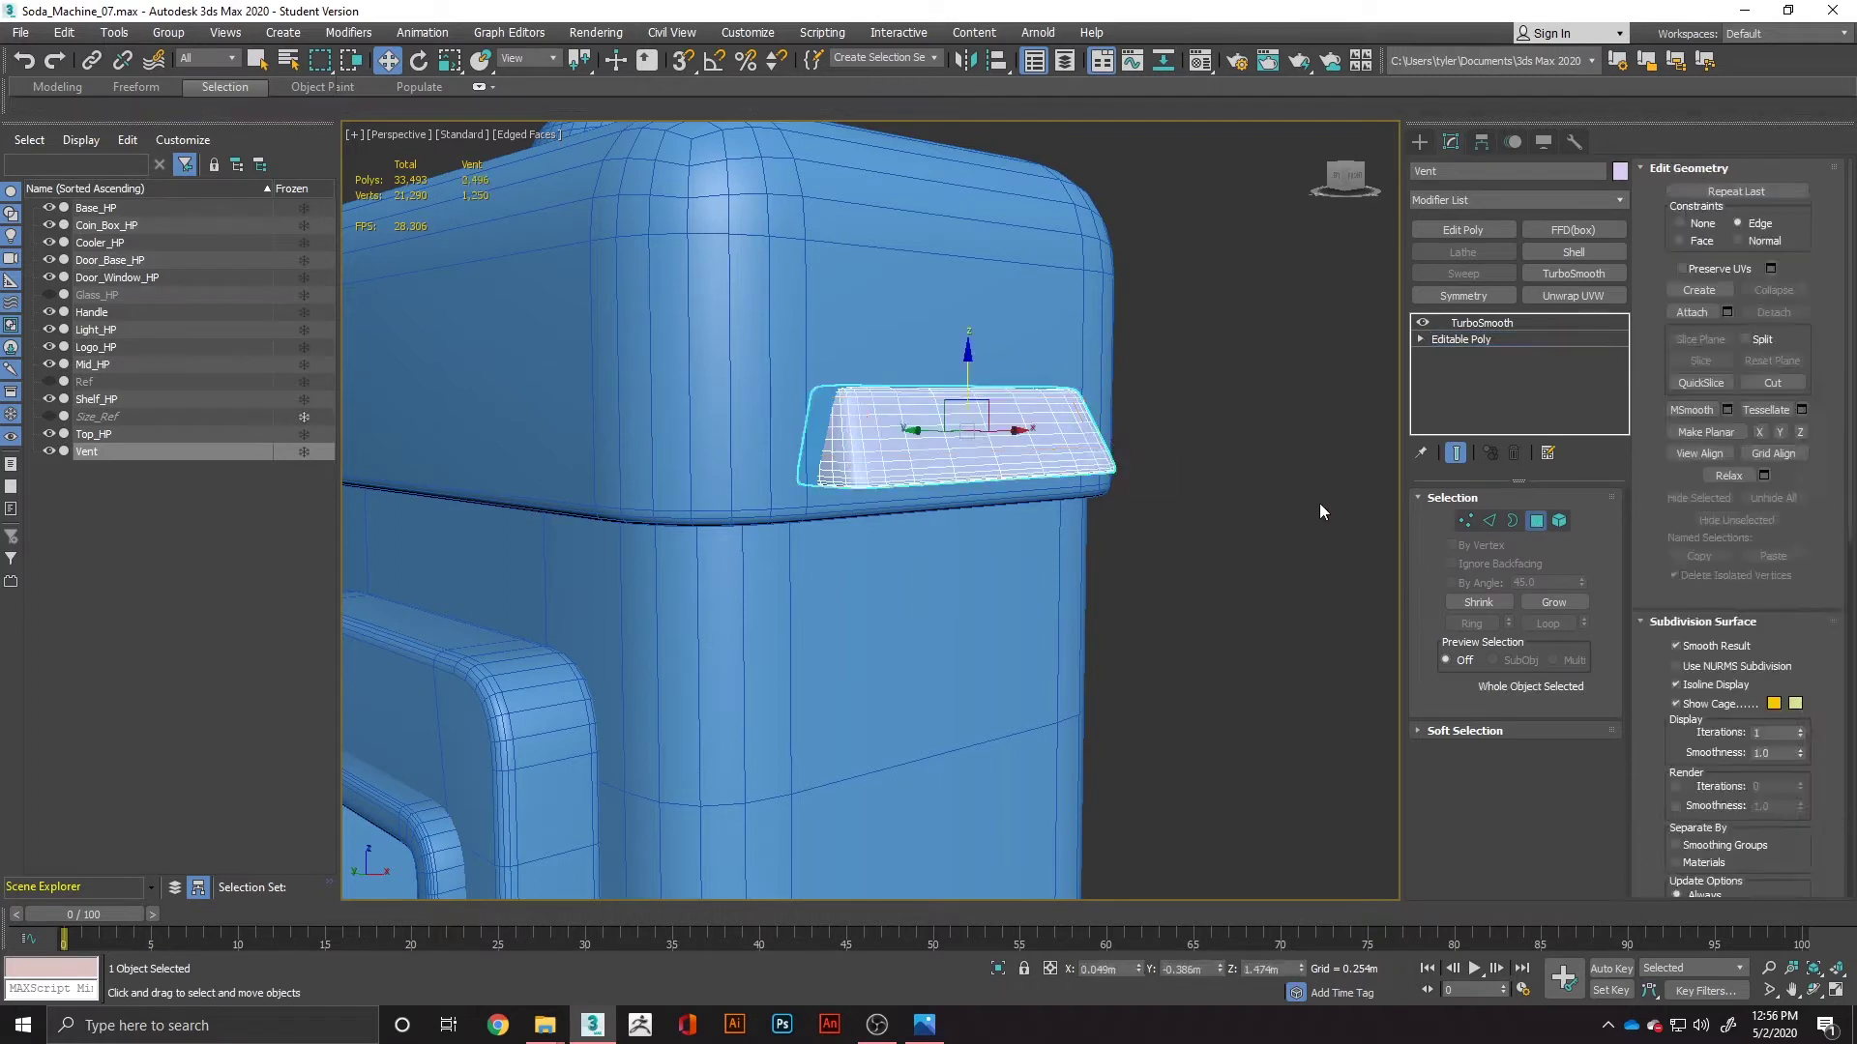
click(1319, 503)
key(F4)
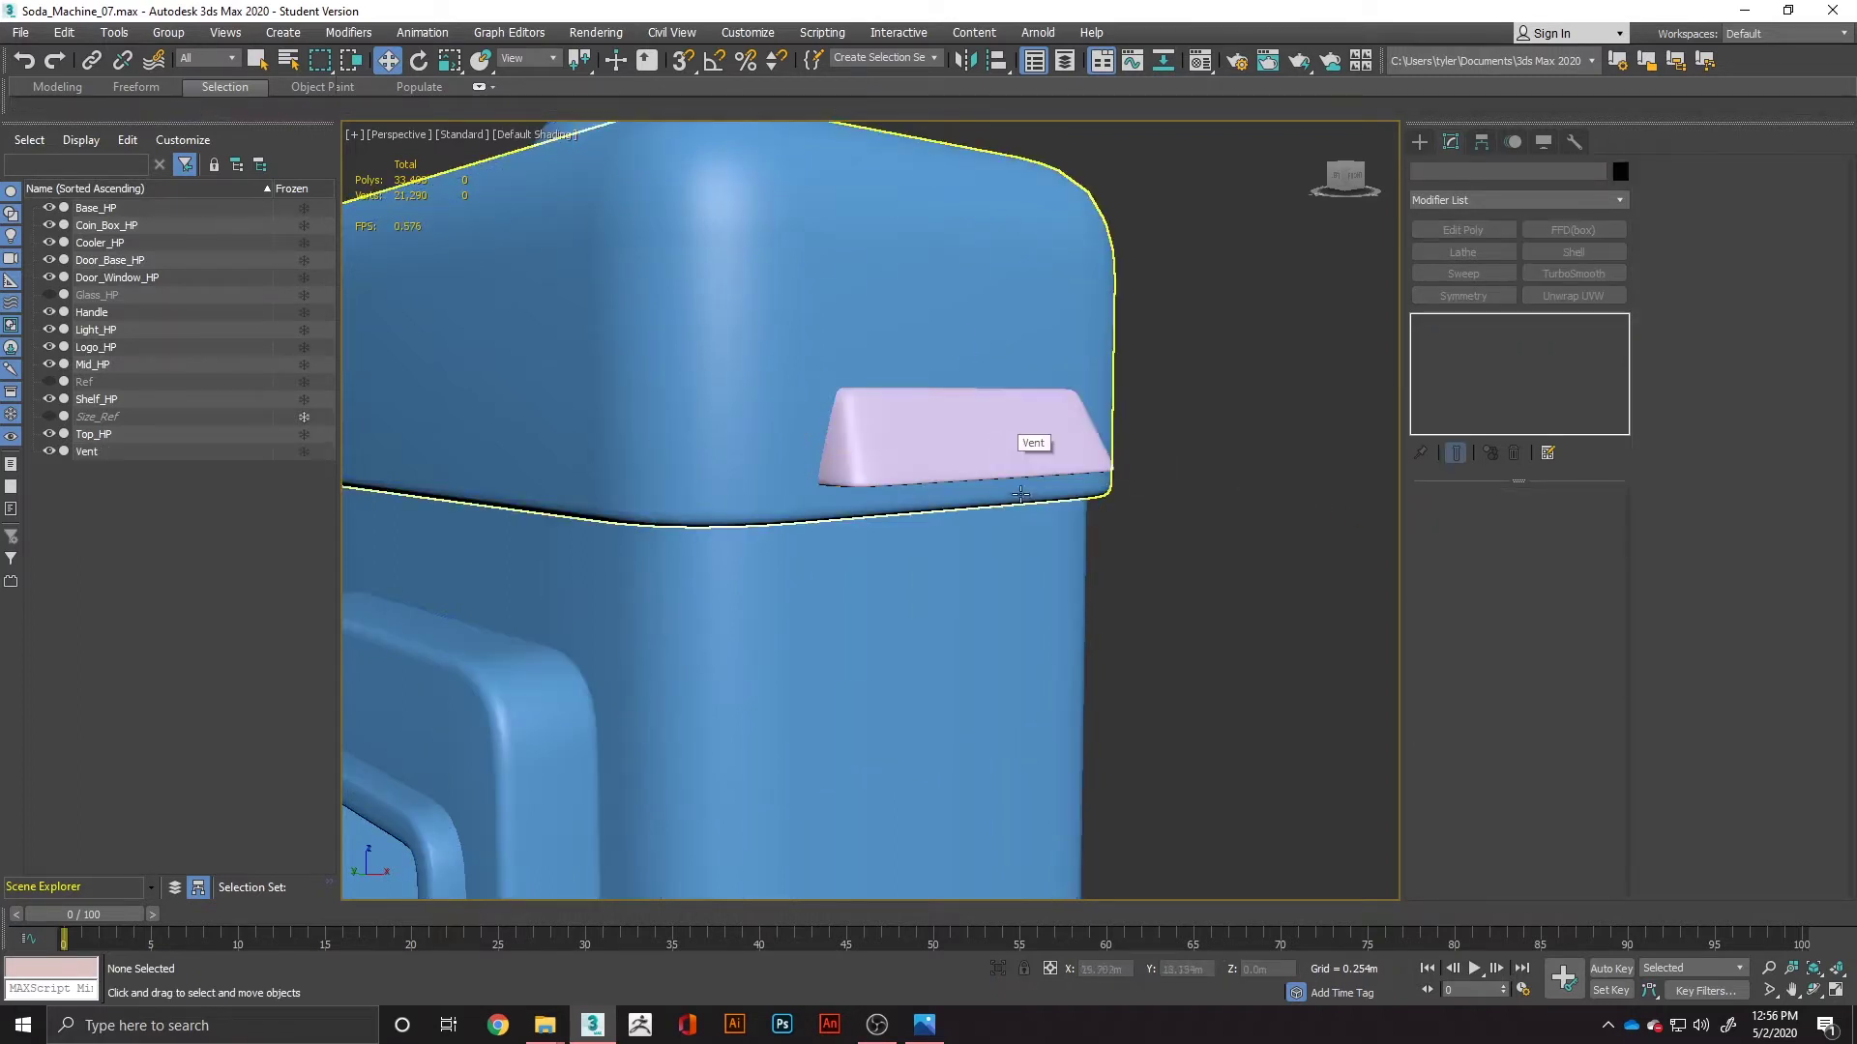
scroll(1140, 527, down, 2)
mouse_move(1141, 537)
alt+middle_down()
mouse_move(895, 418)
mouse_move(880, 449)
mouse_move(899, 489)
mouse_move(850, 522)
mouse_move(1178, 554)
mouse_move(1235, 510)
mouse_move(1218, 485)
mouse_move(1157, 534)
mouse_move(1131, 522)
alt+middle_up()
Step: Show the Ref mesh, make 2 copies of the hollowed Vent downward over its lower vents, and hide Ref
click(1004, 471)
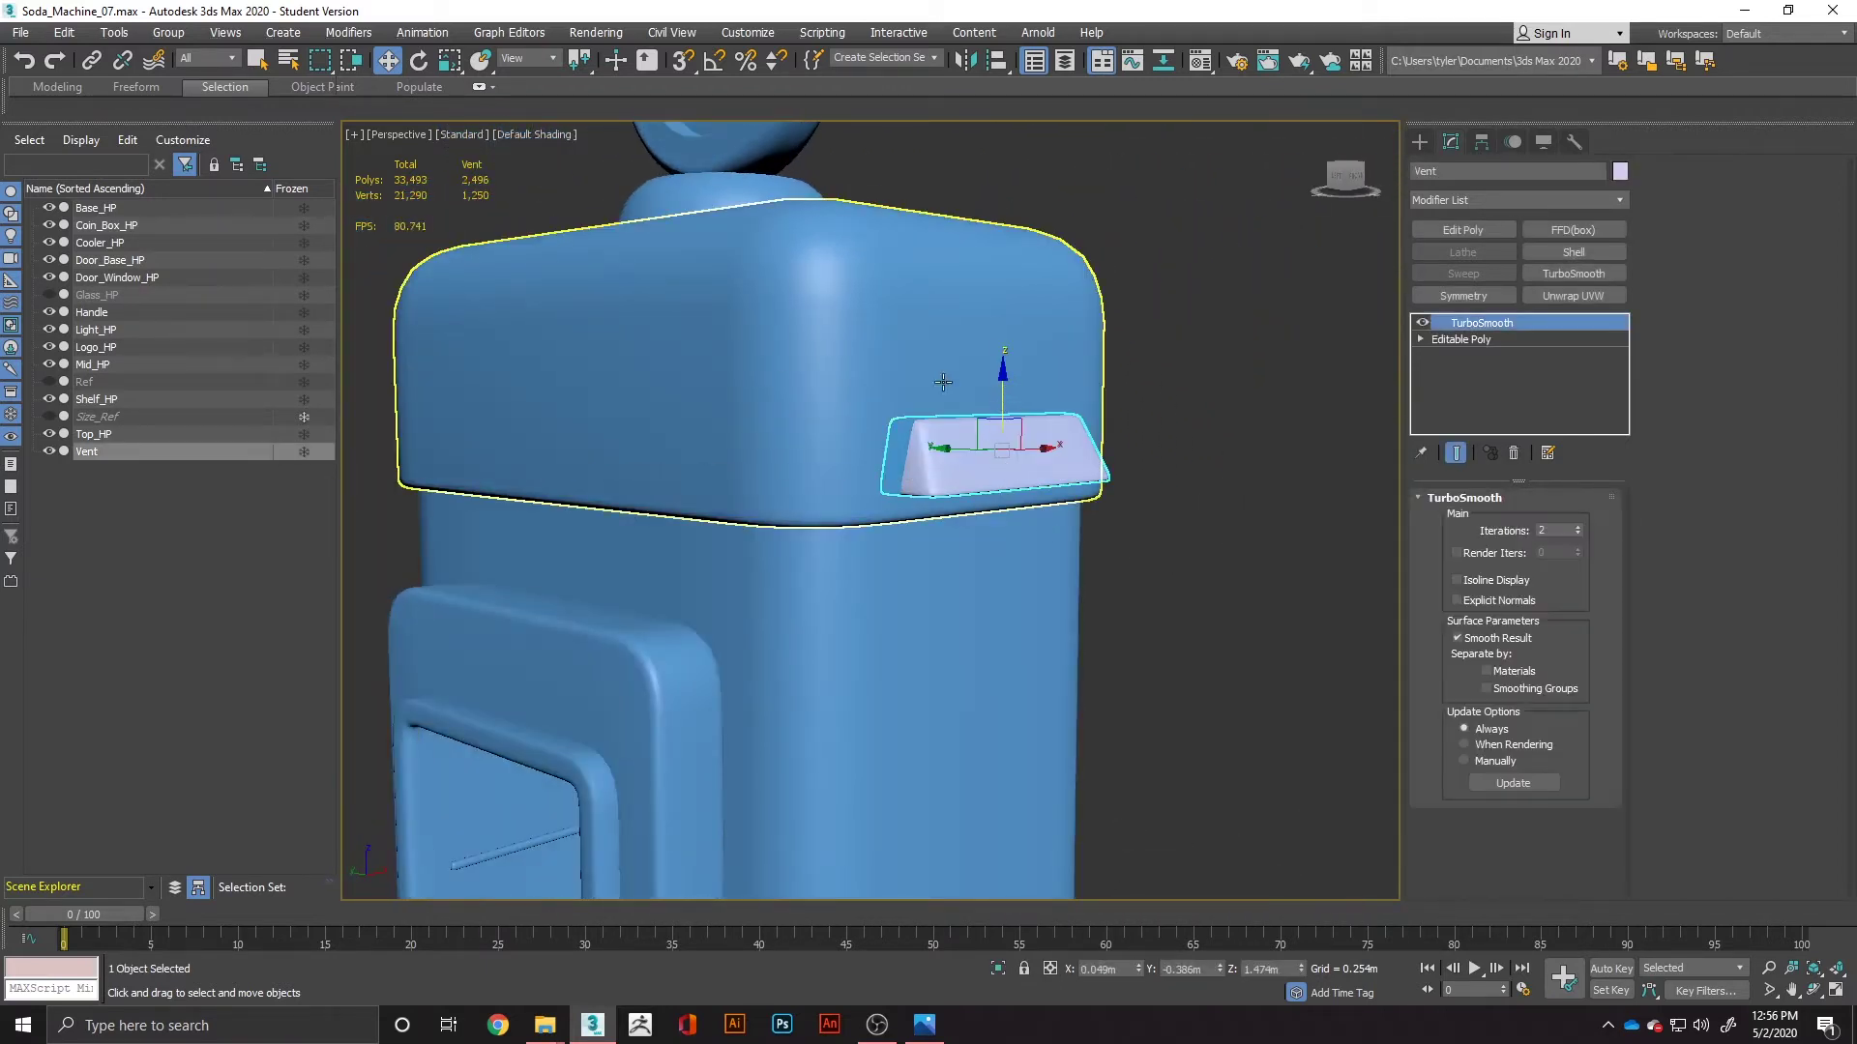
click(49, 382)
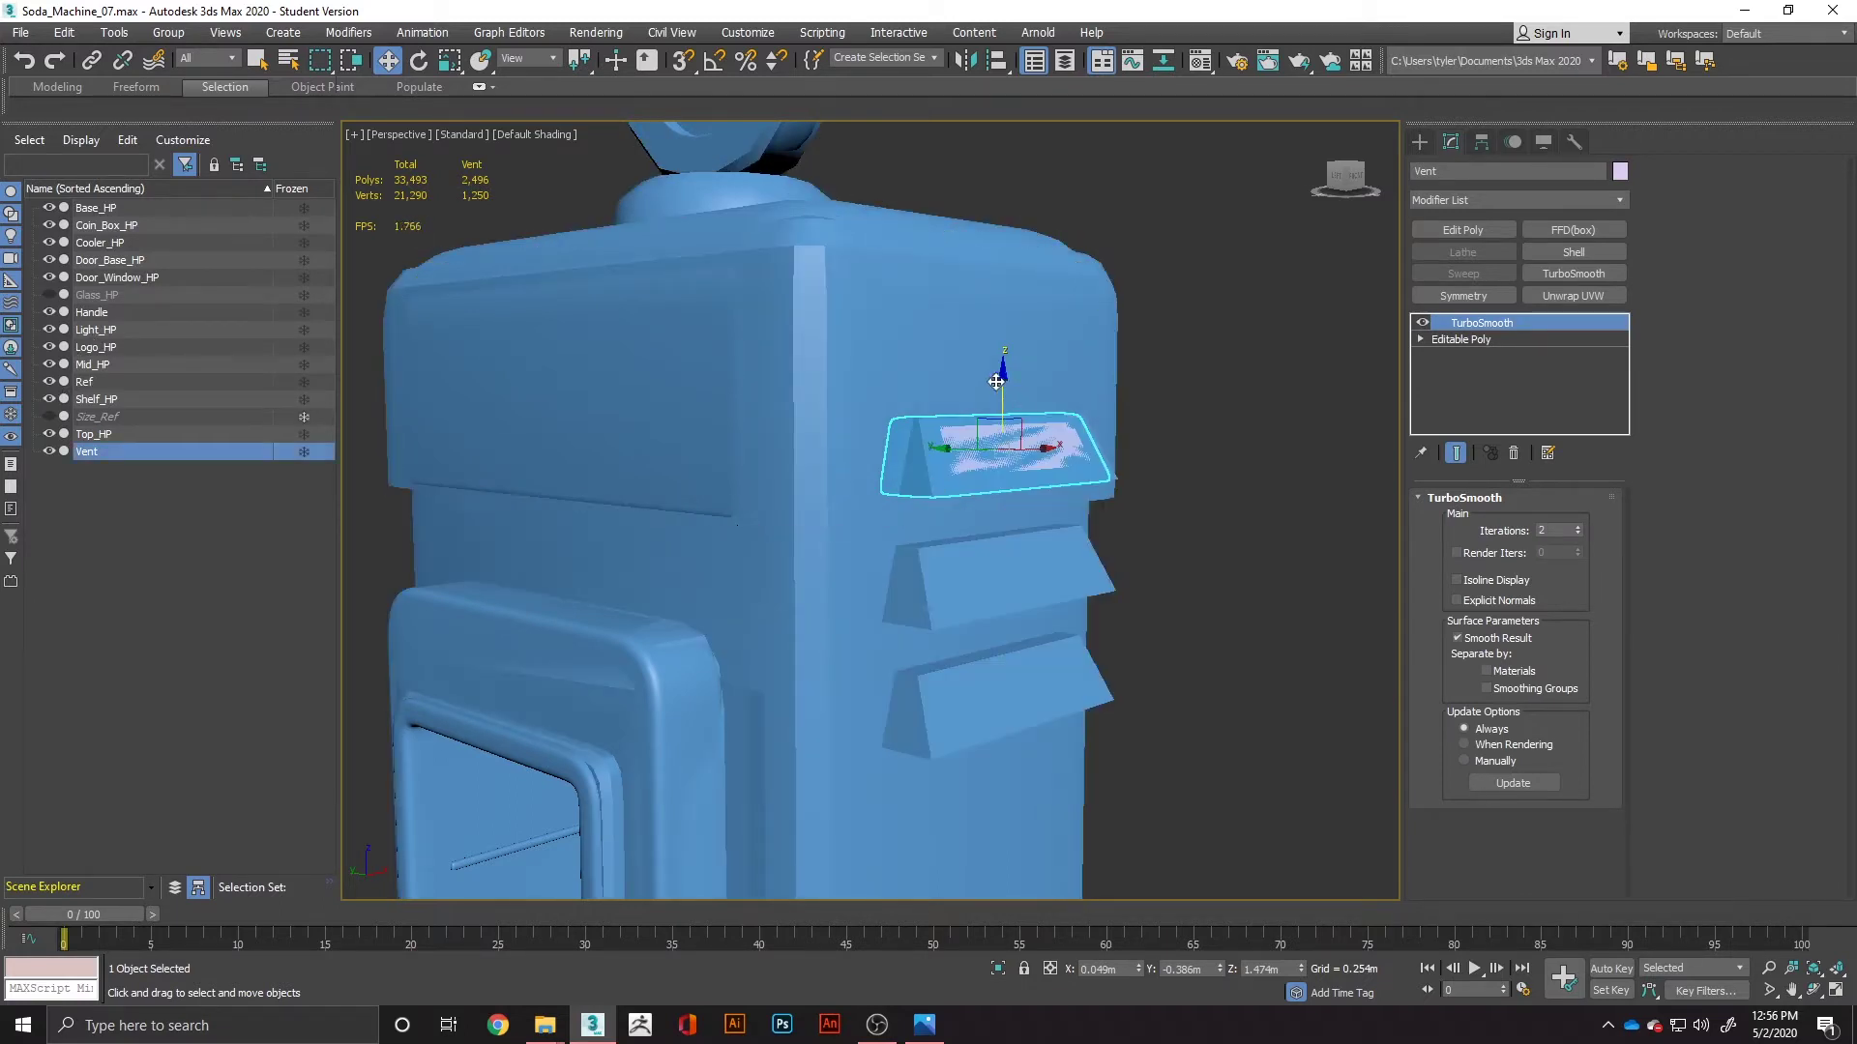
shift+drag(1002, 384, 1047, 507)
click(977, 519)
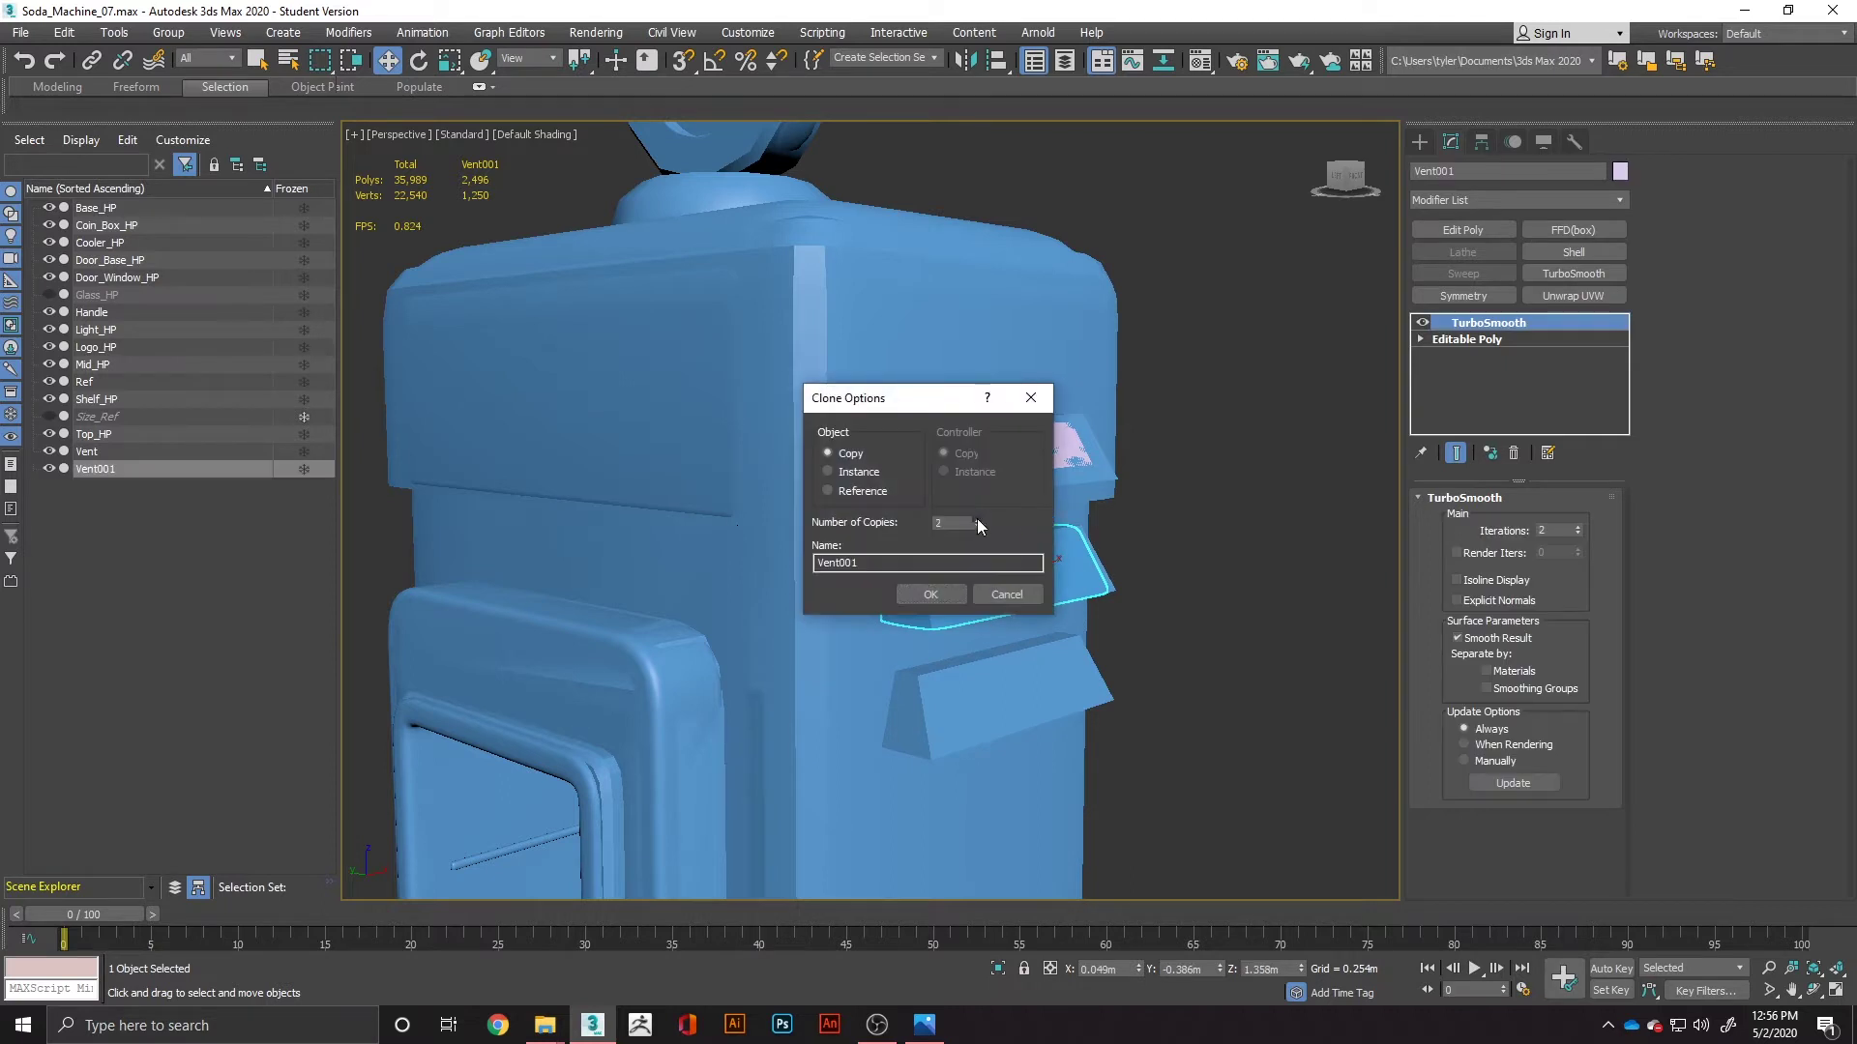
click(943, 598)
click(1212, 659)
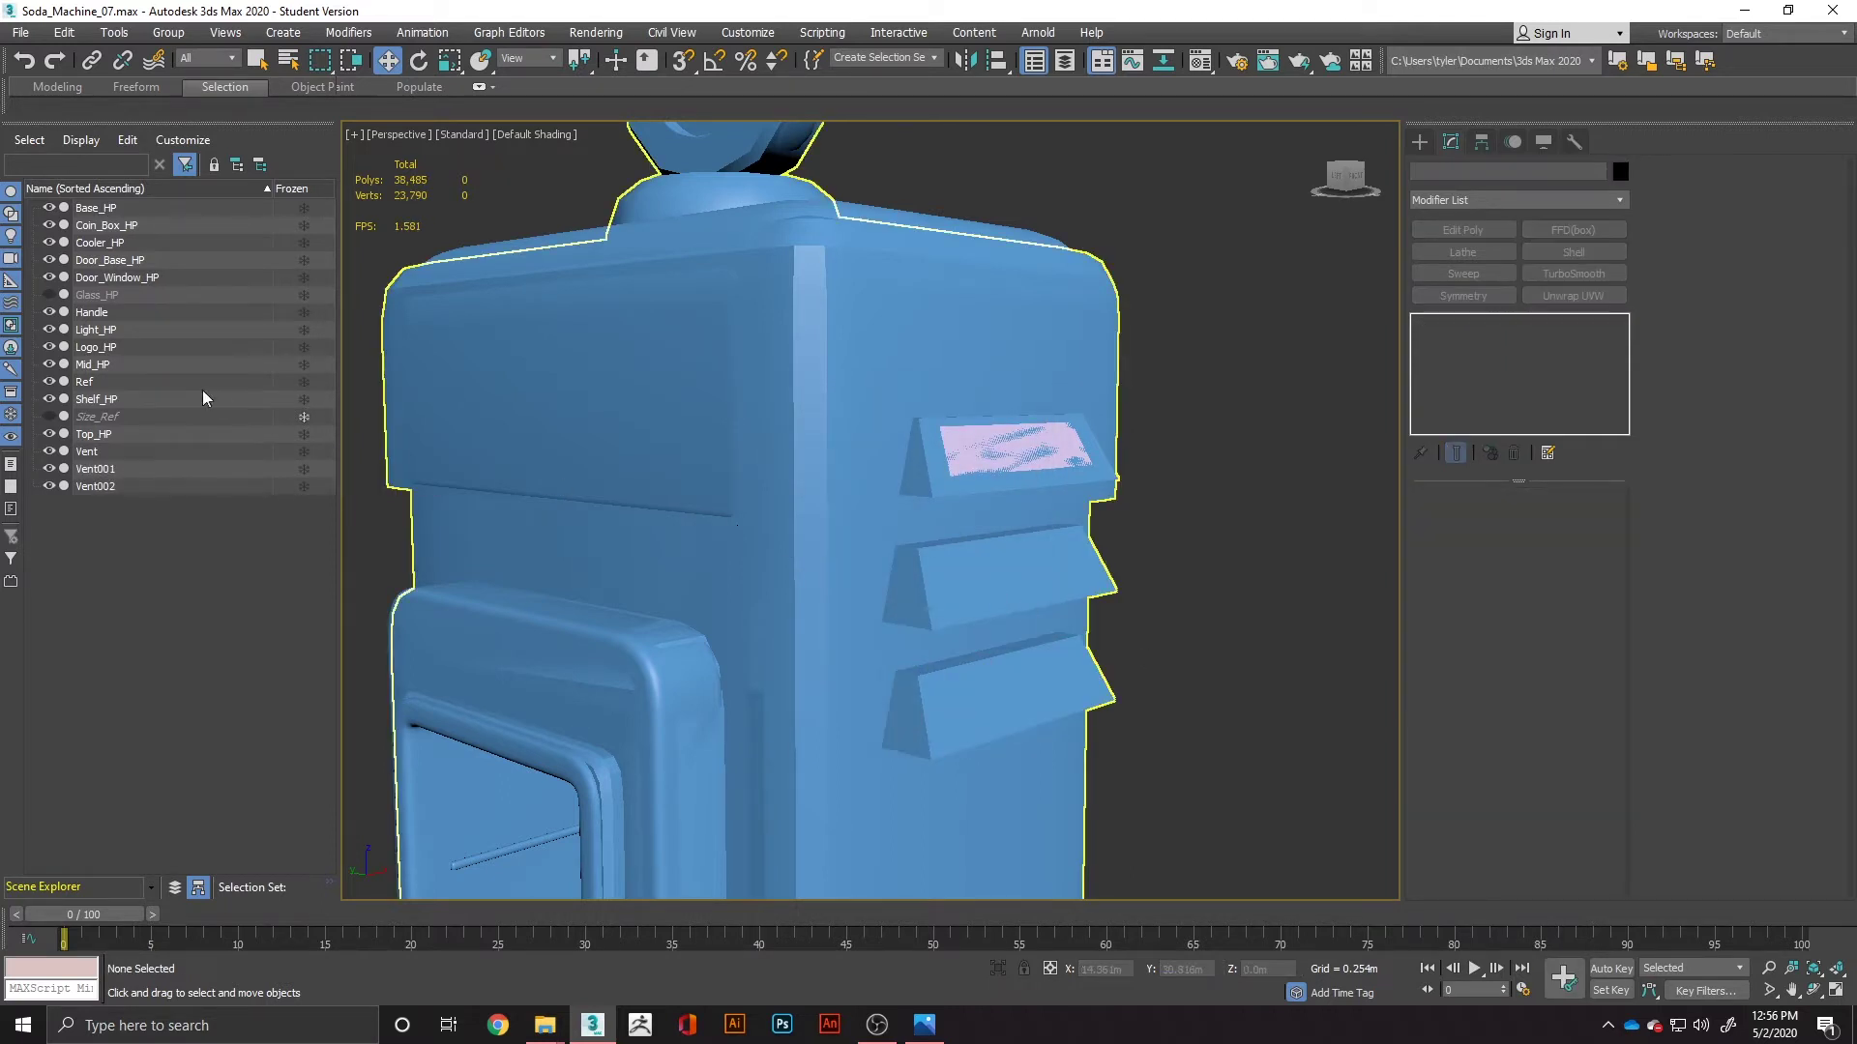
click(60, 387)
Step: Check the three vents on the whole machine and add an Edit Poly modifier to the top Vent
scroll(1094, 542, down, 2)
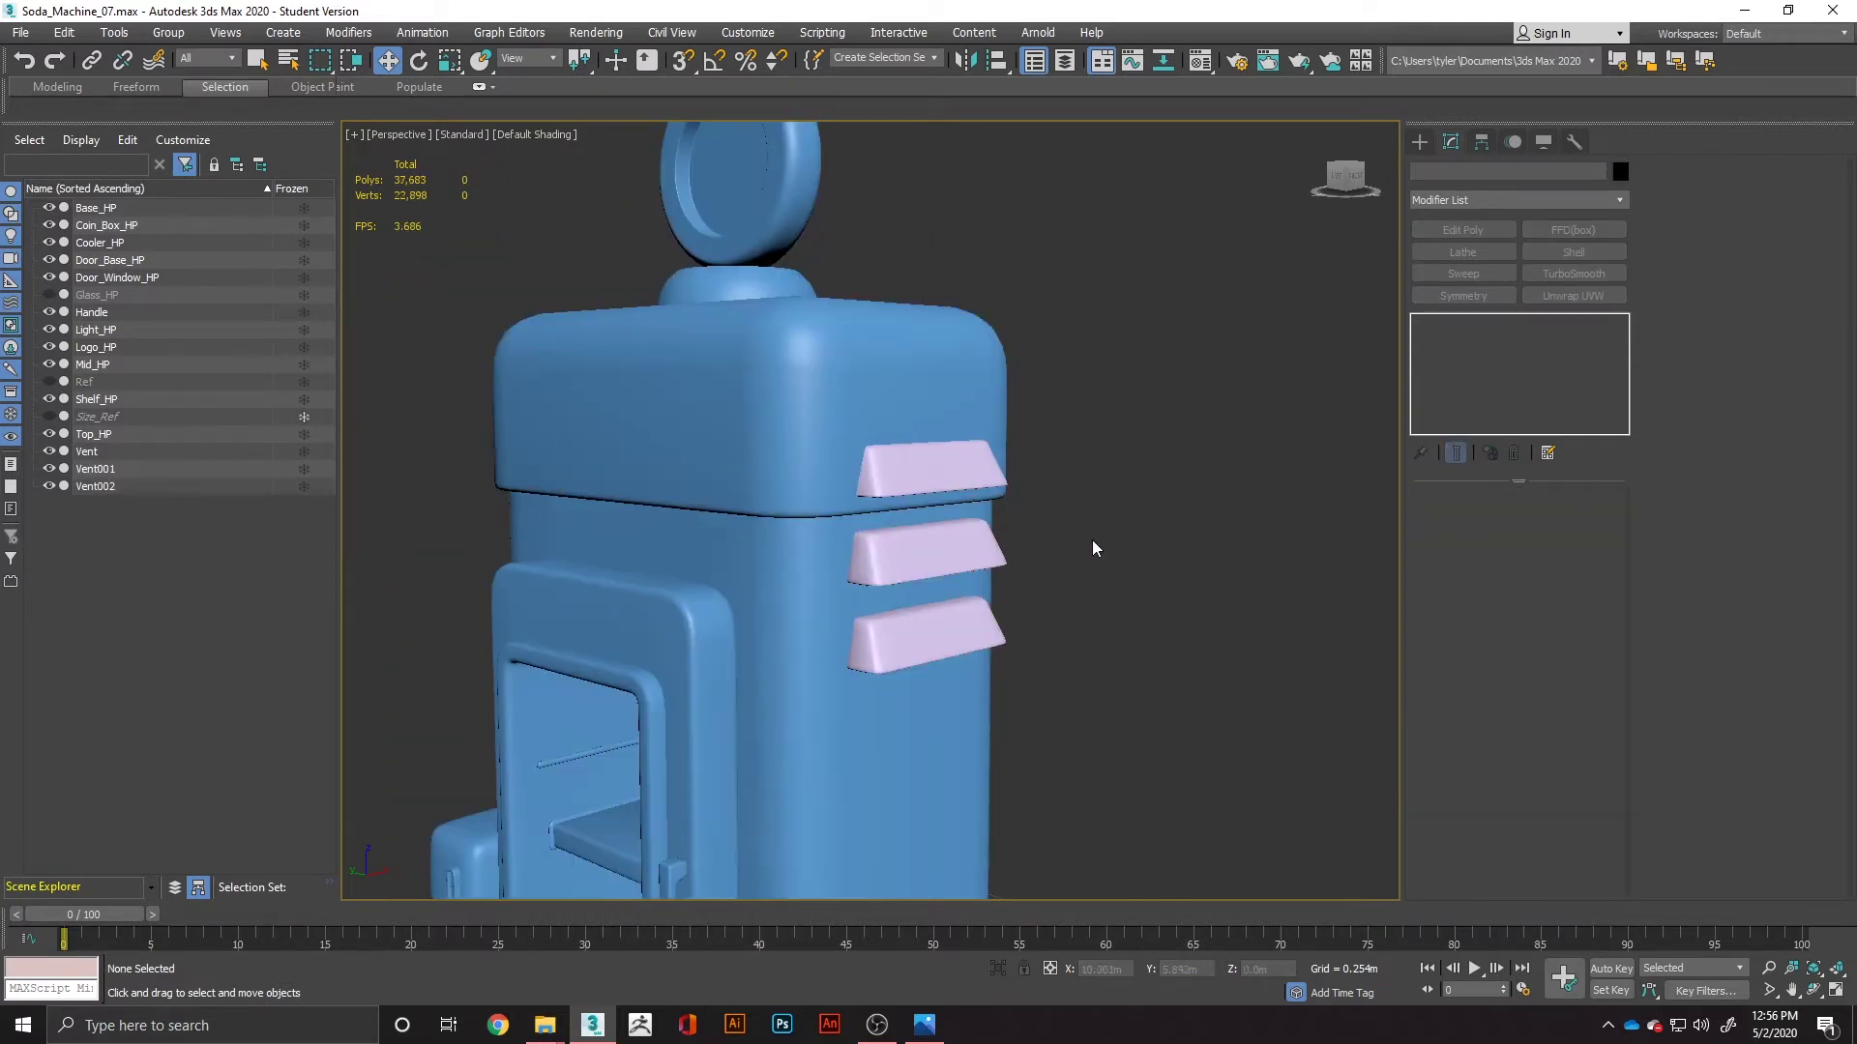
scroll(1004, 458, up, 3)
alt+middle_drag(1004, 458, 964, 480)
scroll(1024, 480, down, 3)
scroll(1102, 551, up, 2)
scroll(976, 380, up, 3)
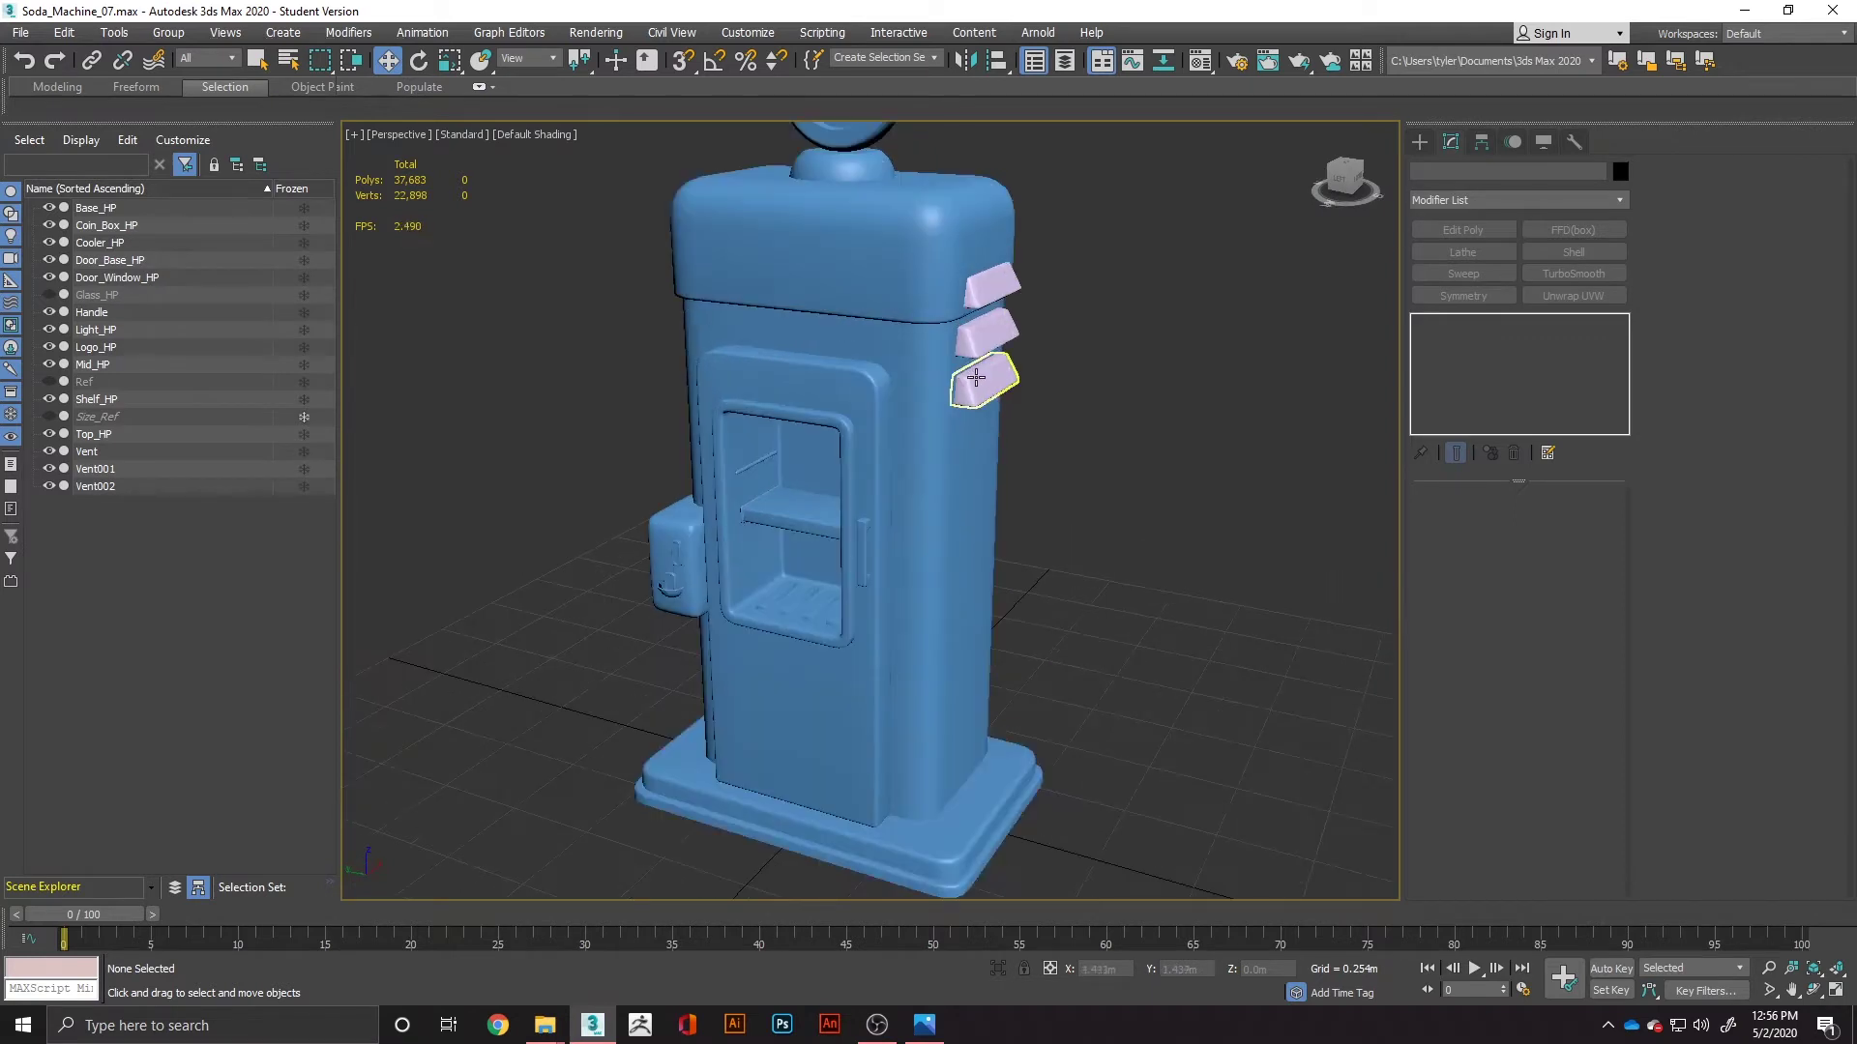
click(971, 305)
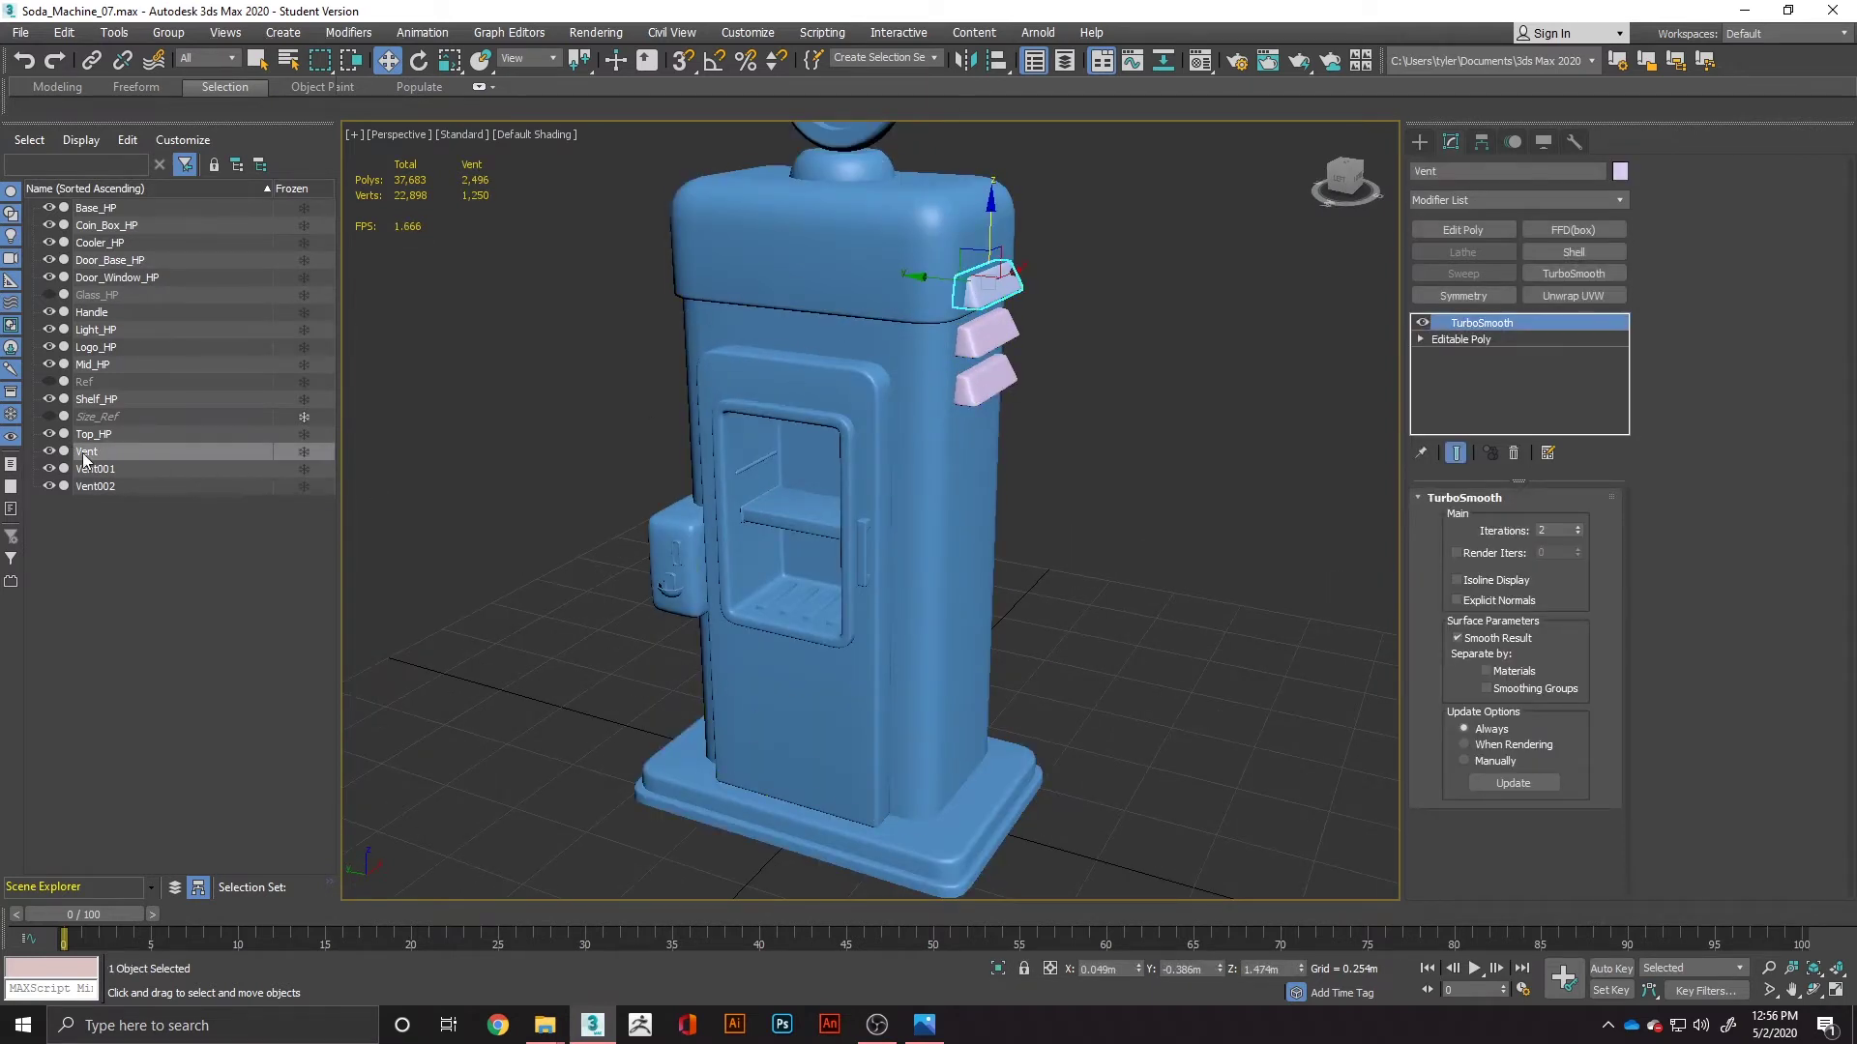
click(1460, 230)
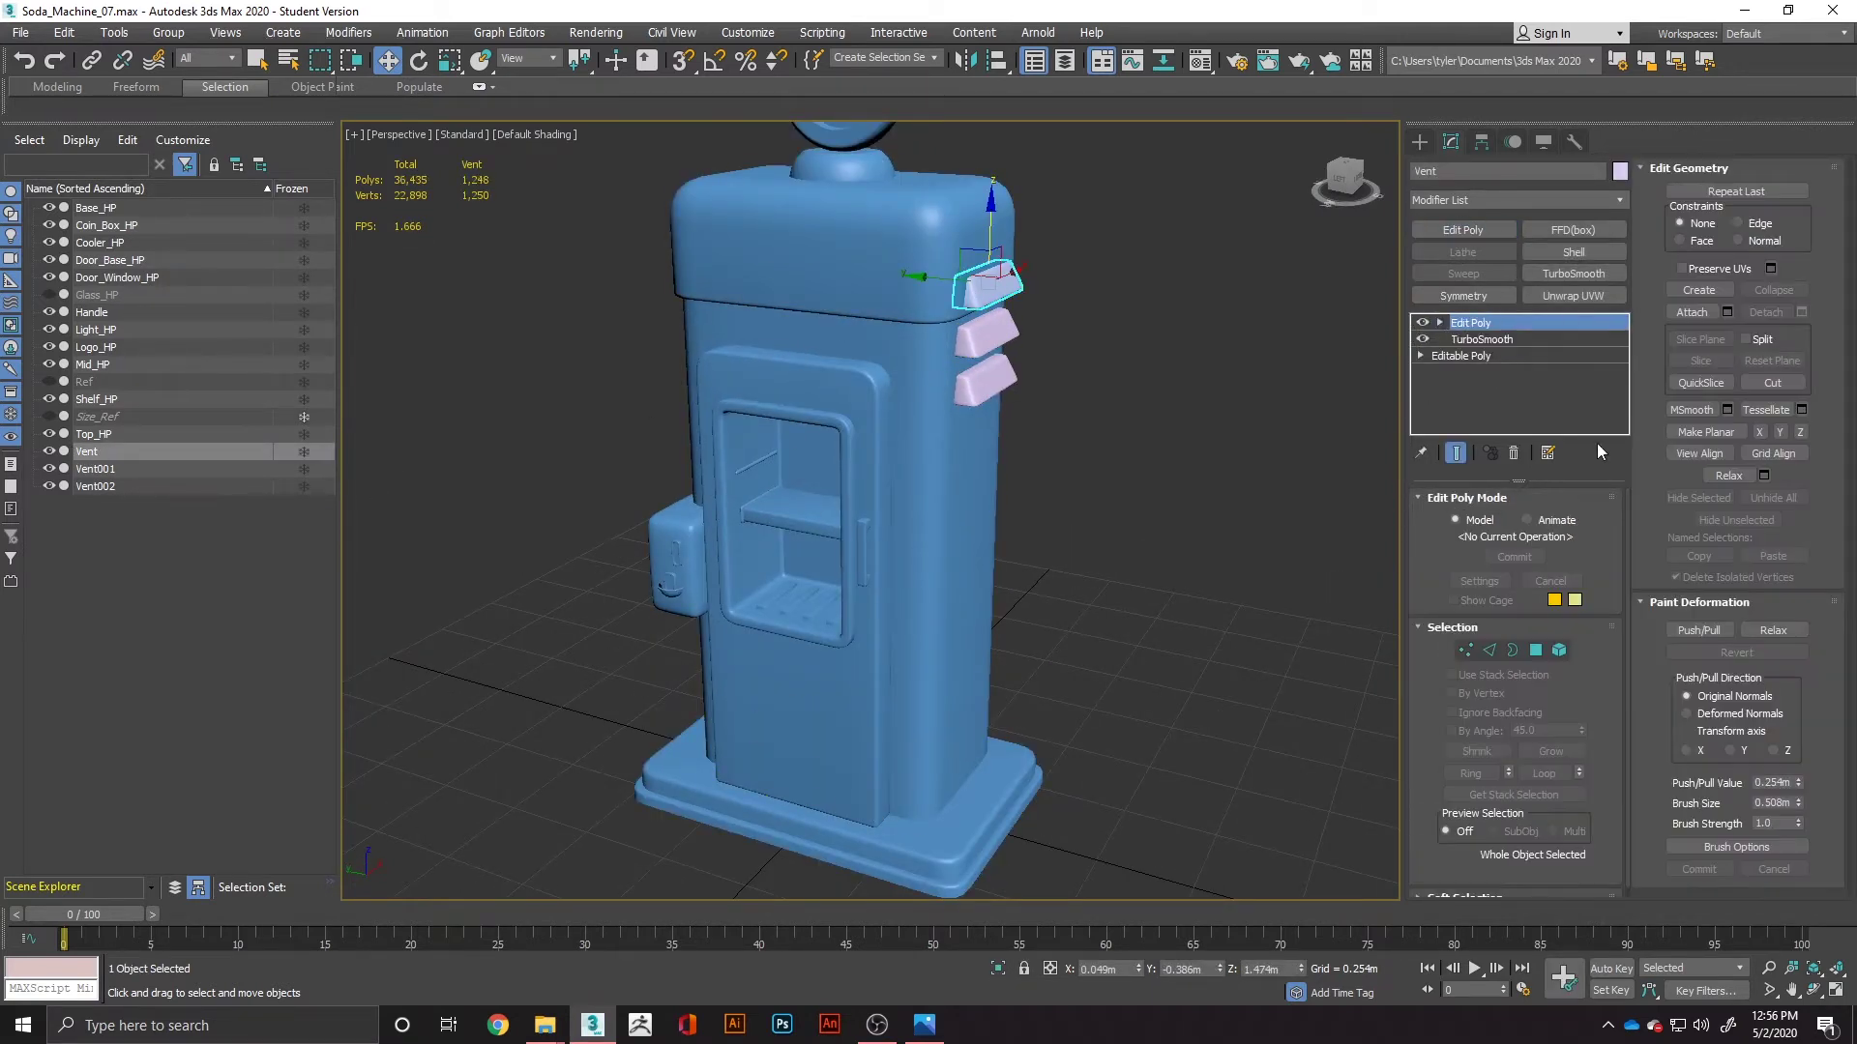
Step: Convert the two copies Vent001 and Vent002, and the original Vent, to Editable Poly
click(154, 468)
shift+click(142, 481)
right_click(978, 378)
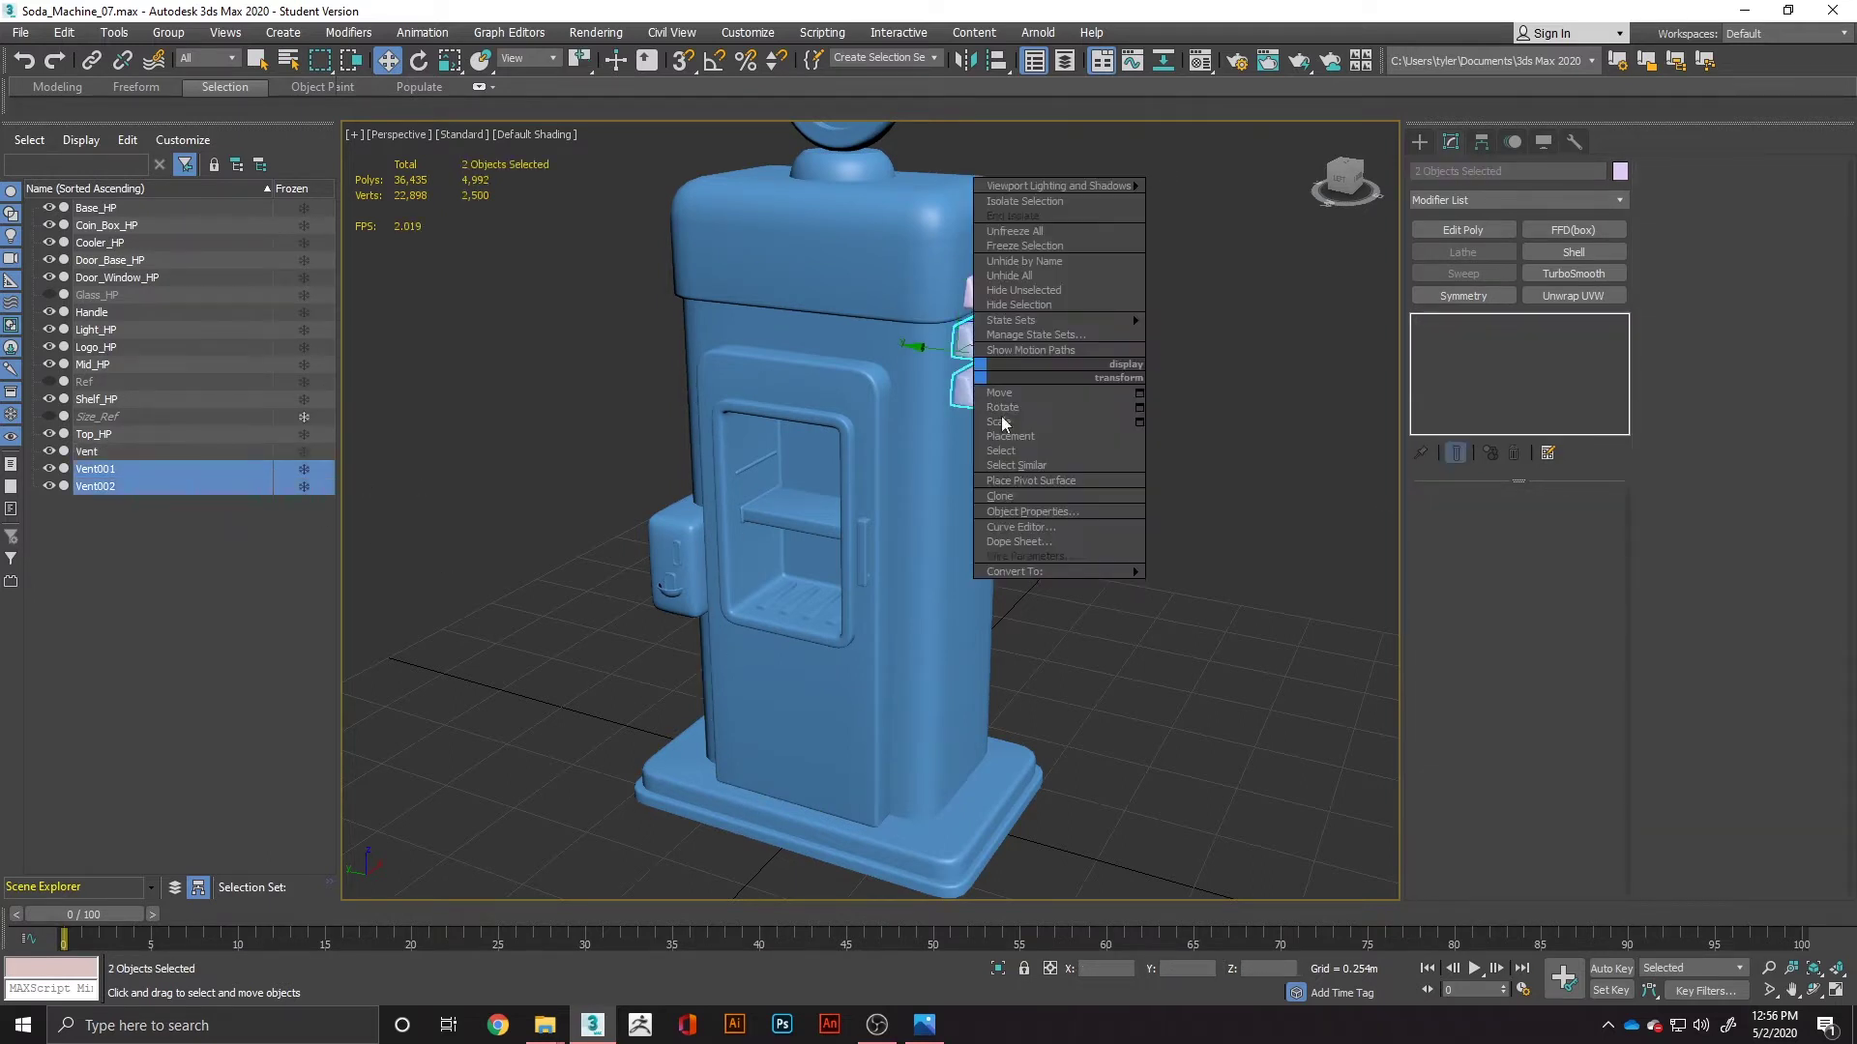
mouse_move(1025, 564)
click(1187, 584)
click(1145, 494)
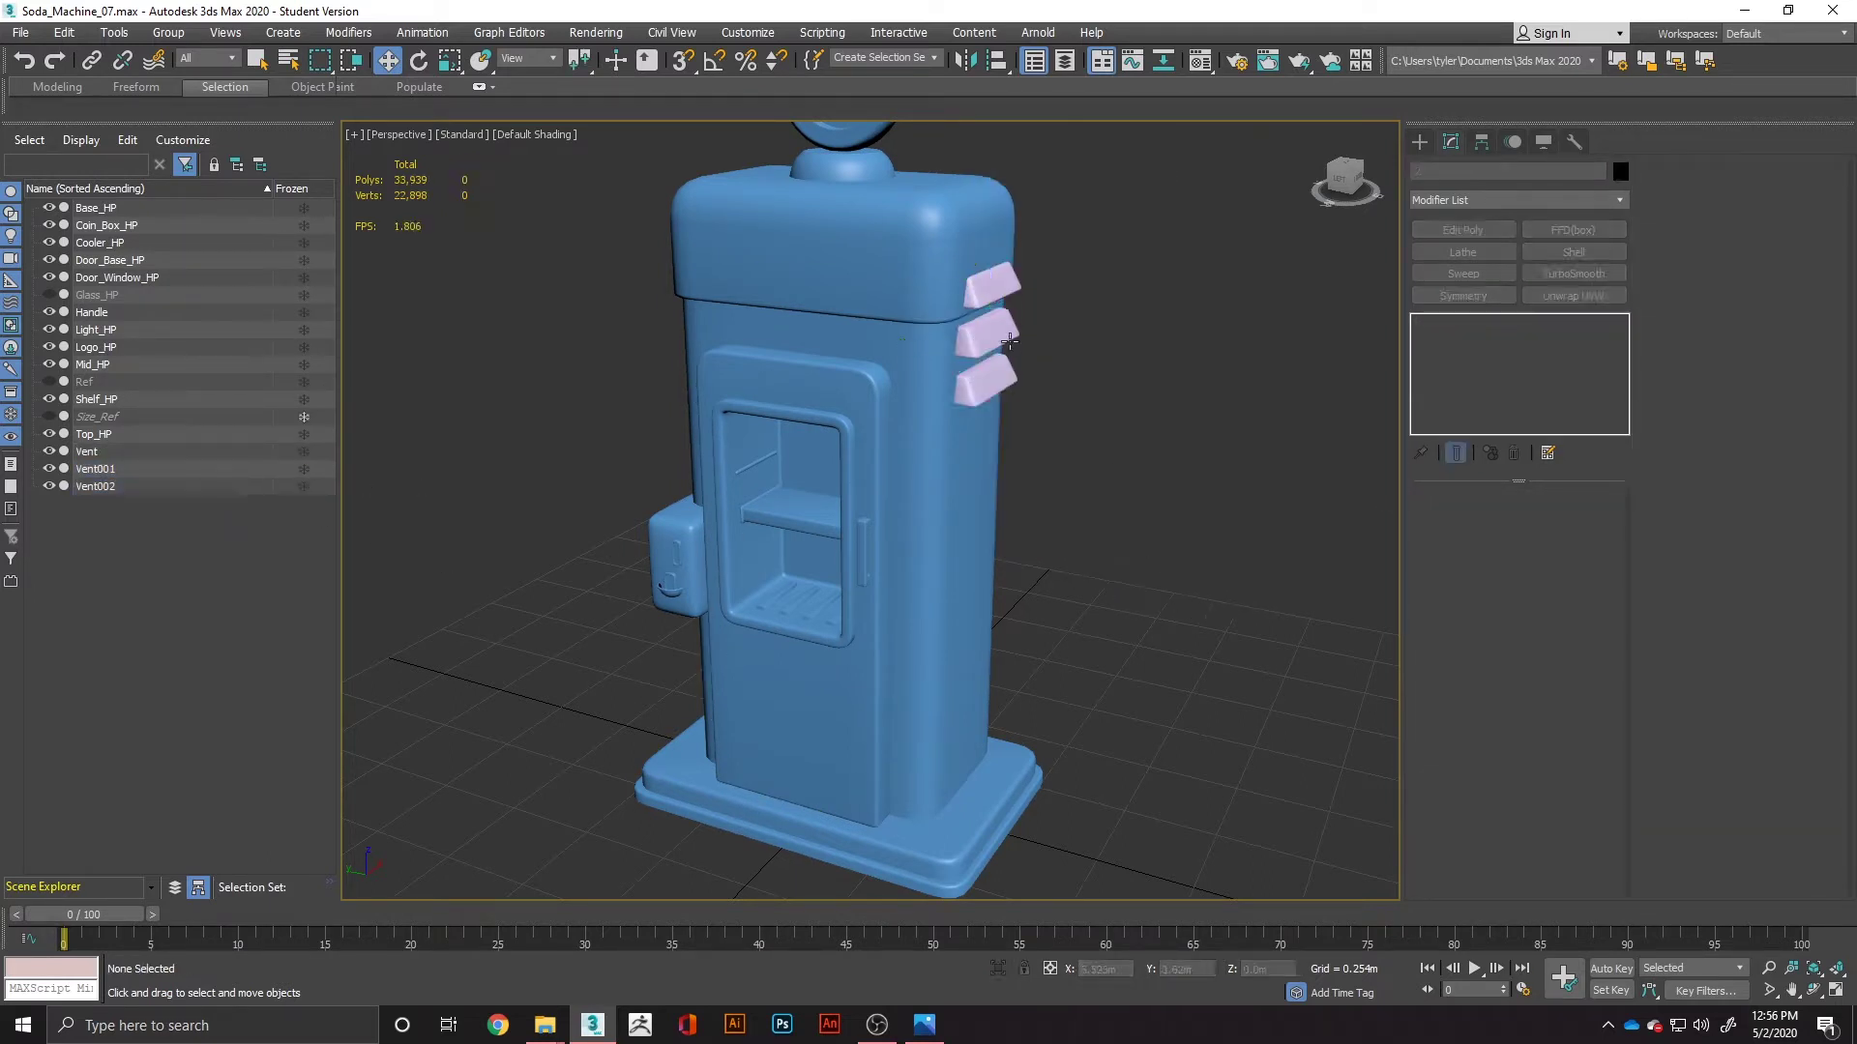
click(972, 290)
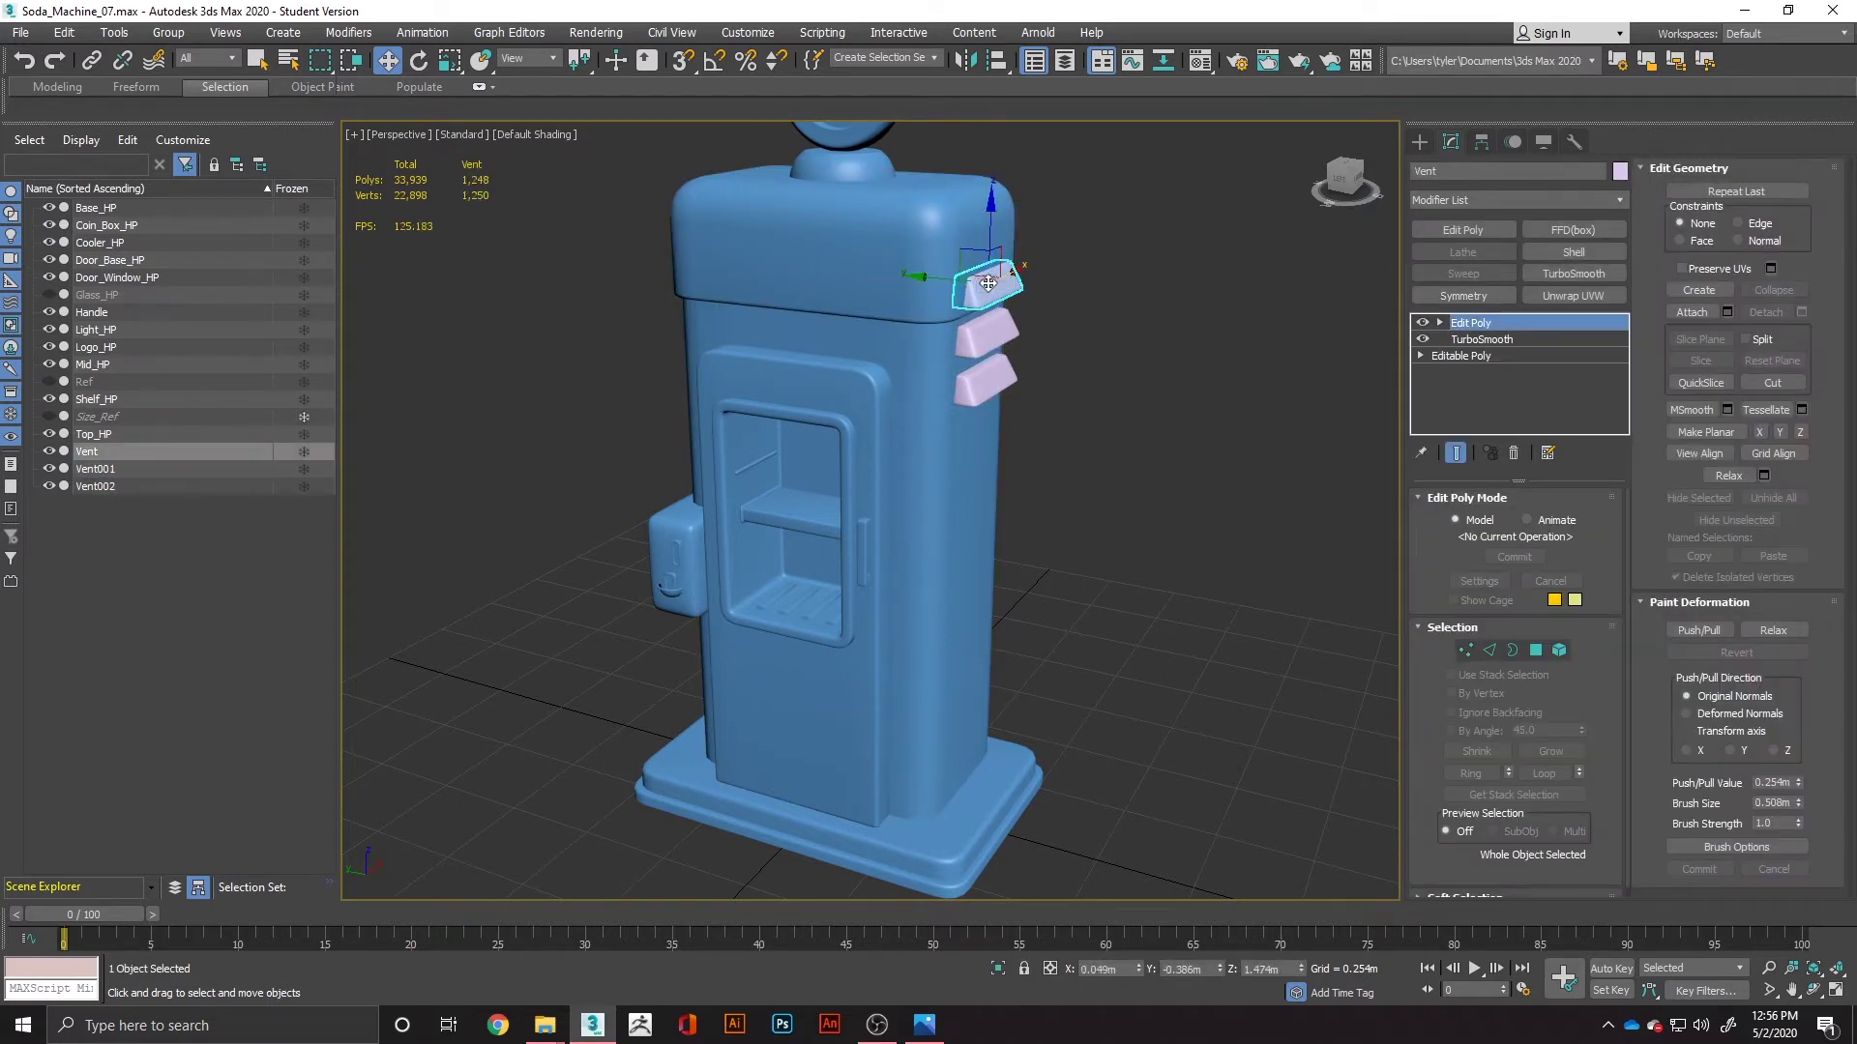
right_click(967, 285)
mouse_move(1040, 487)
click(1180, 501)
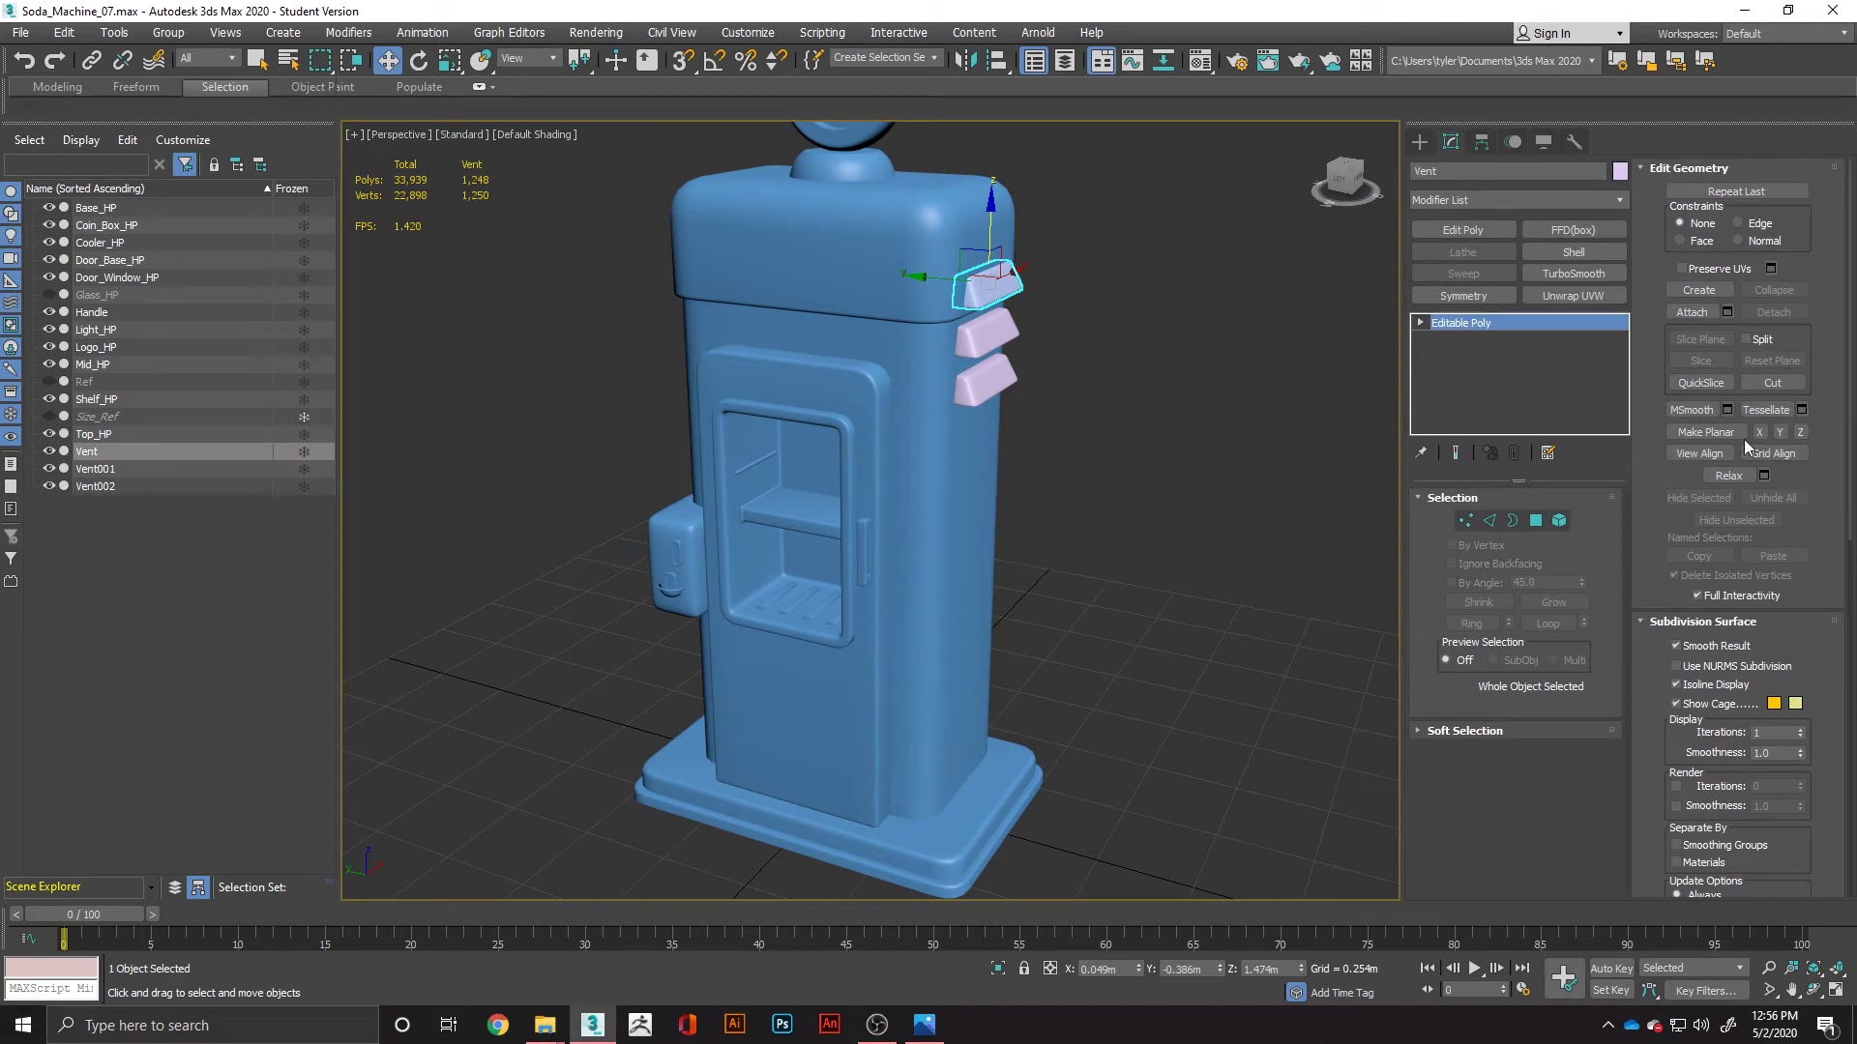
Step: Attach Vent001 and Vent002 to the Vent so all three form one object
click(1691, 311)
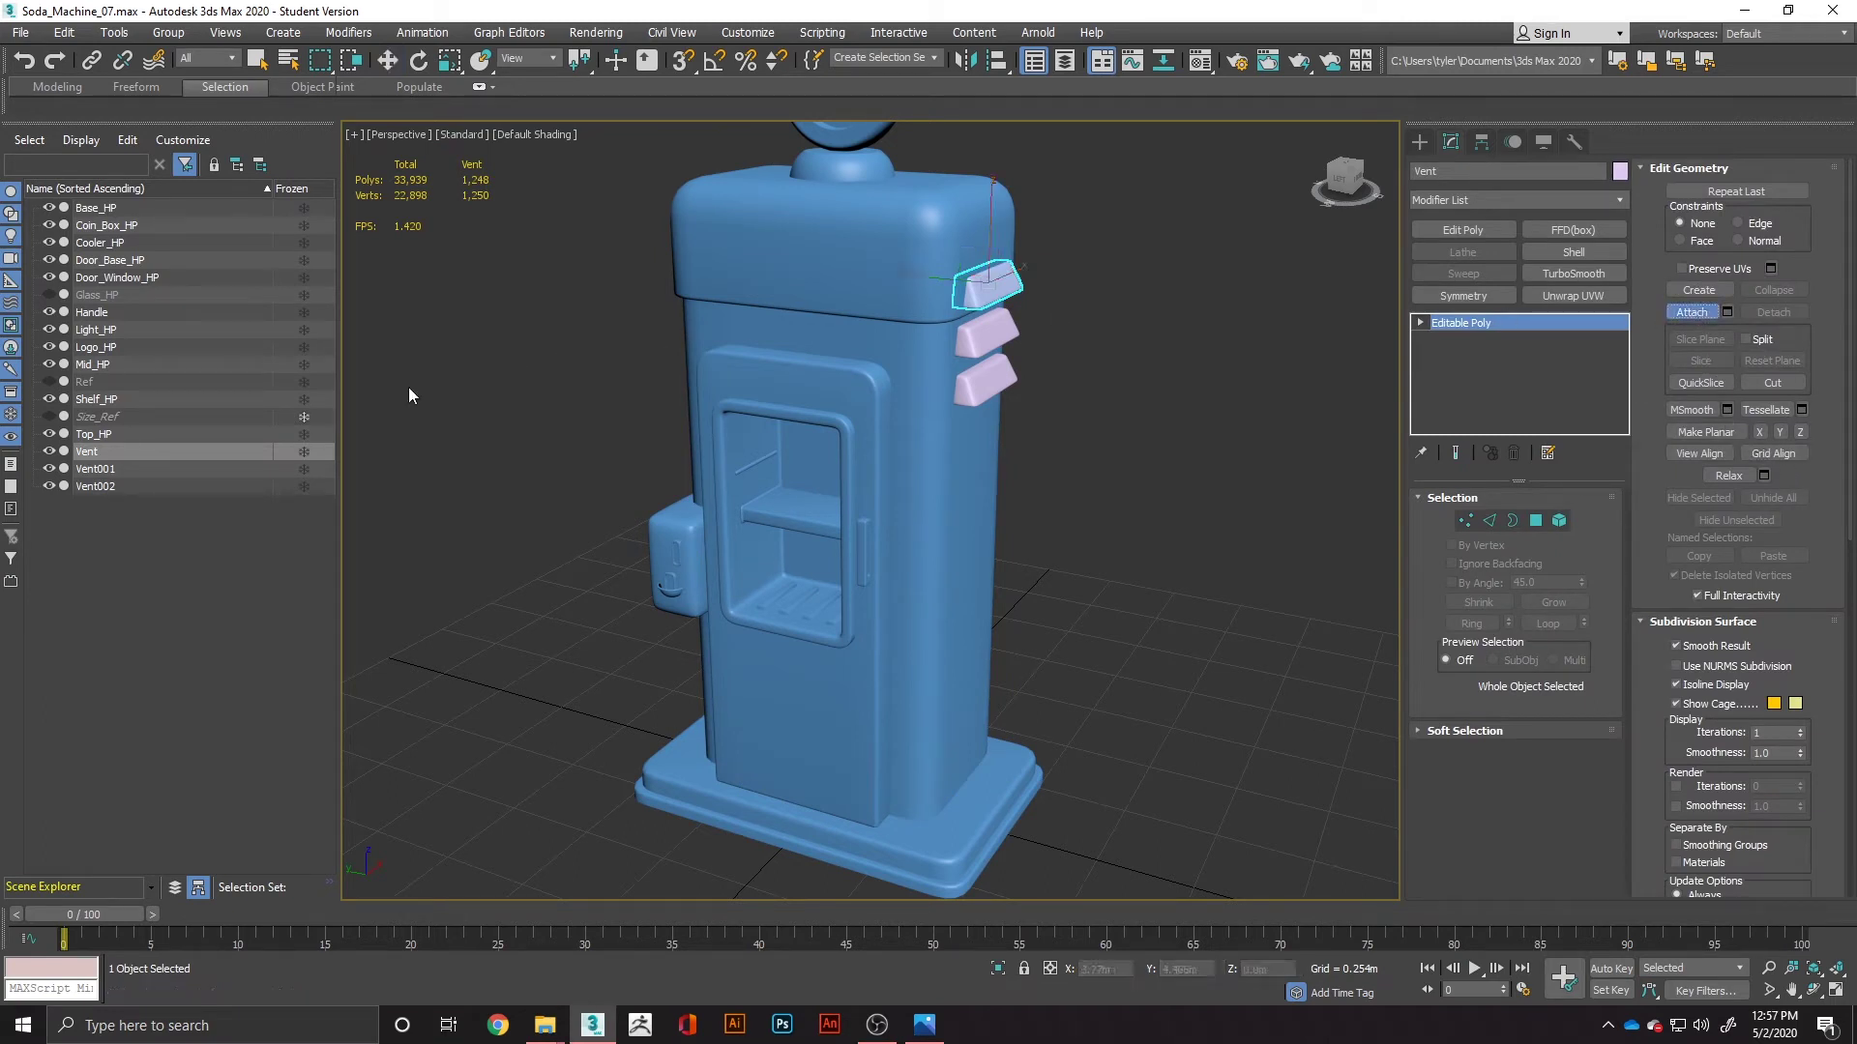
click(119, 469)
click(119, 471)
right_click(119, 472)
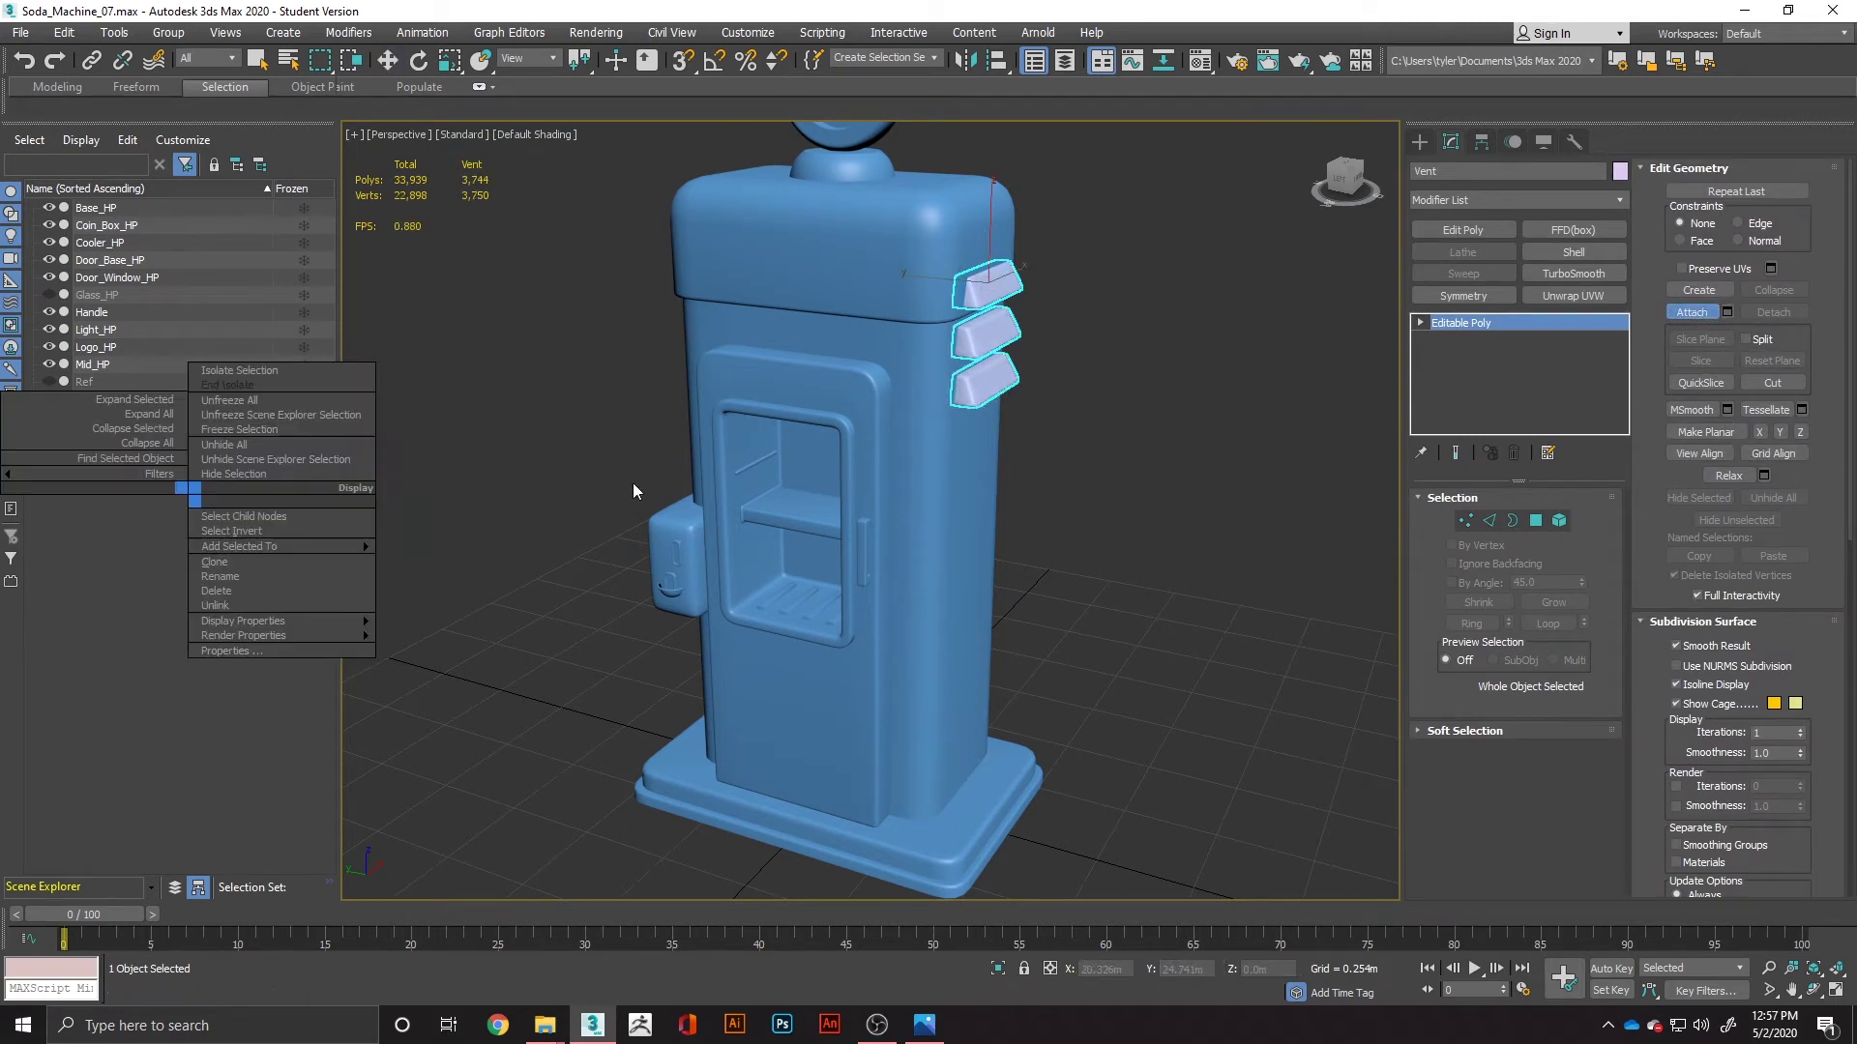
Step: Center the Vent's pivot on the object, align it to the world, and set the pivot's Y position to 0
click(1481, 147)
click(1481, 143)
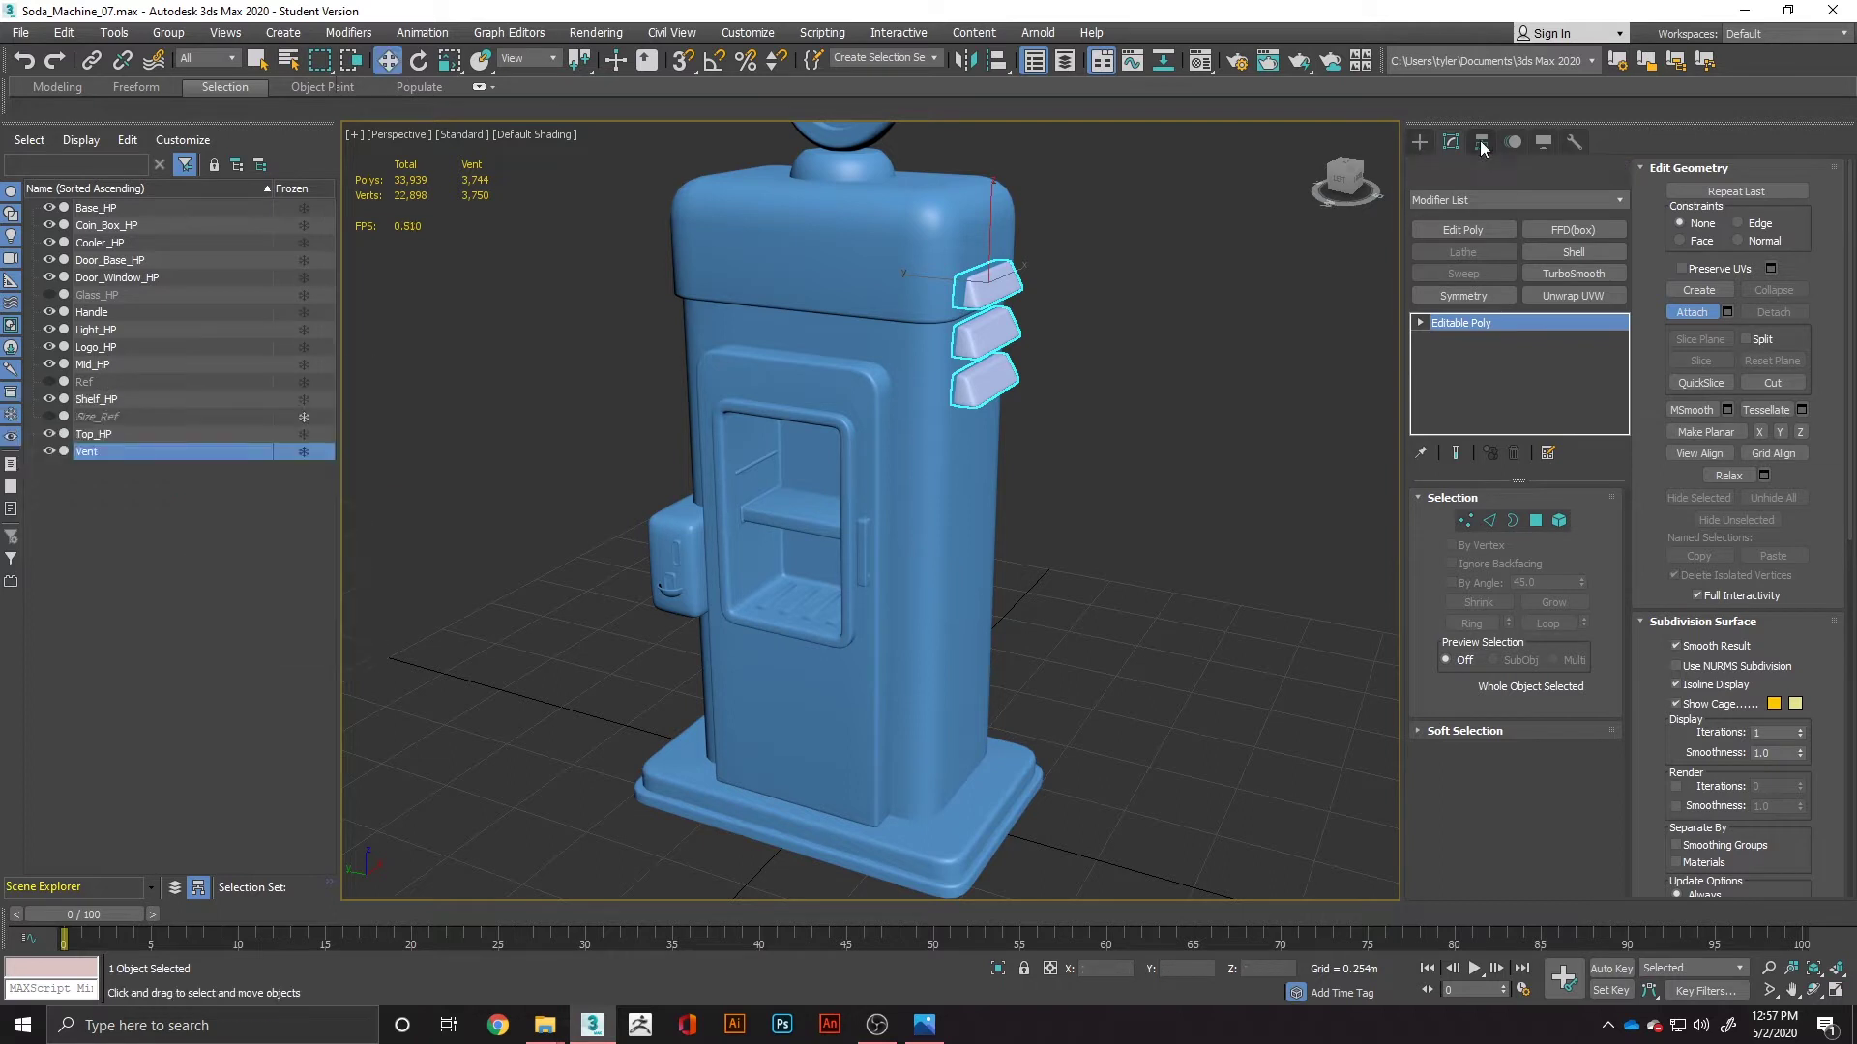
click(1530, 276)
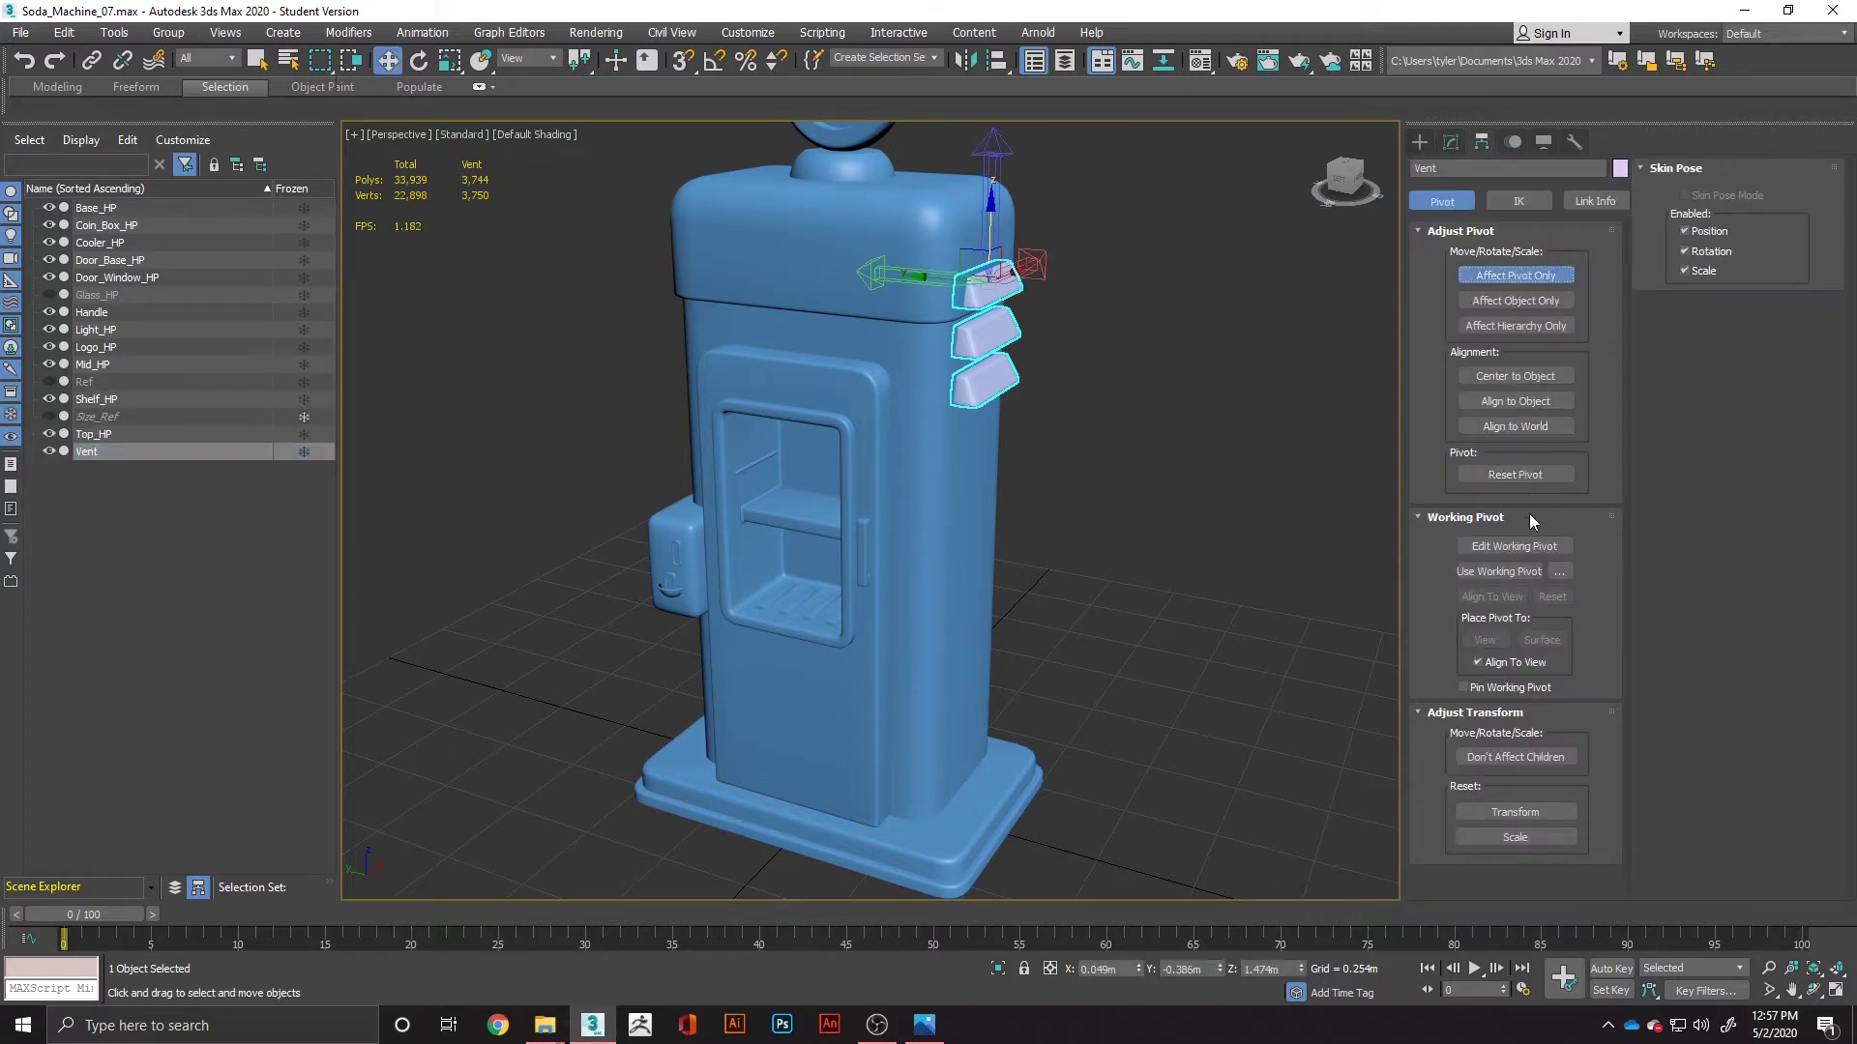
click(1529, 376)
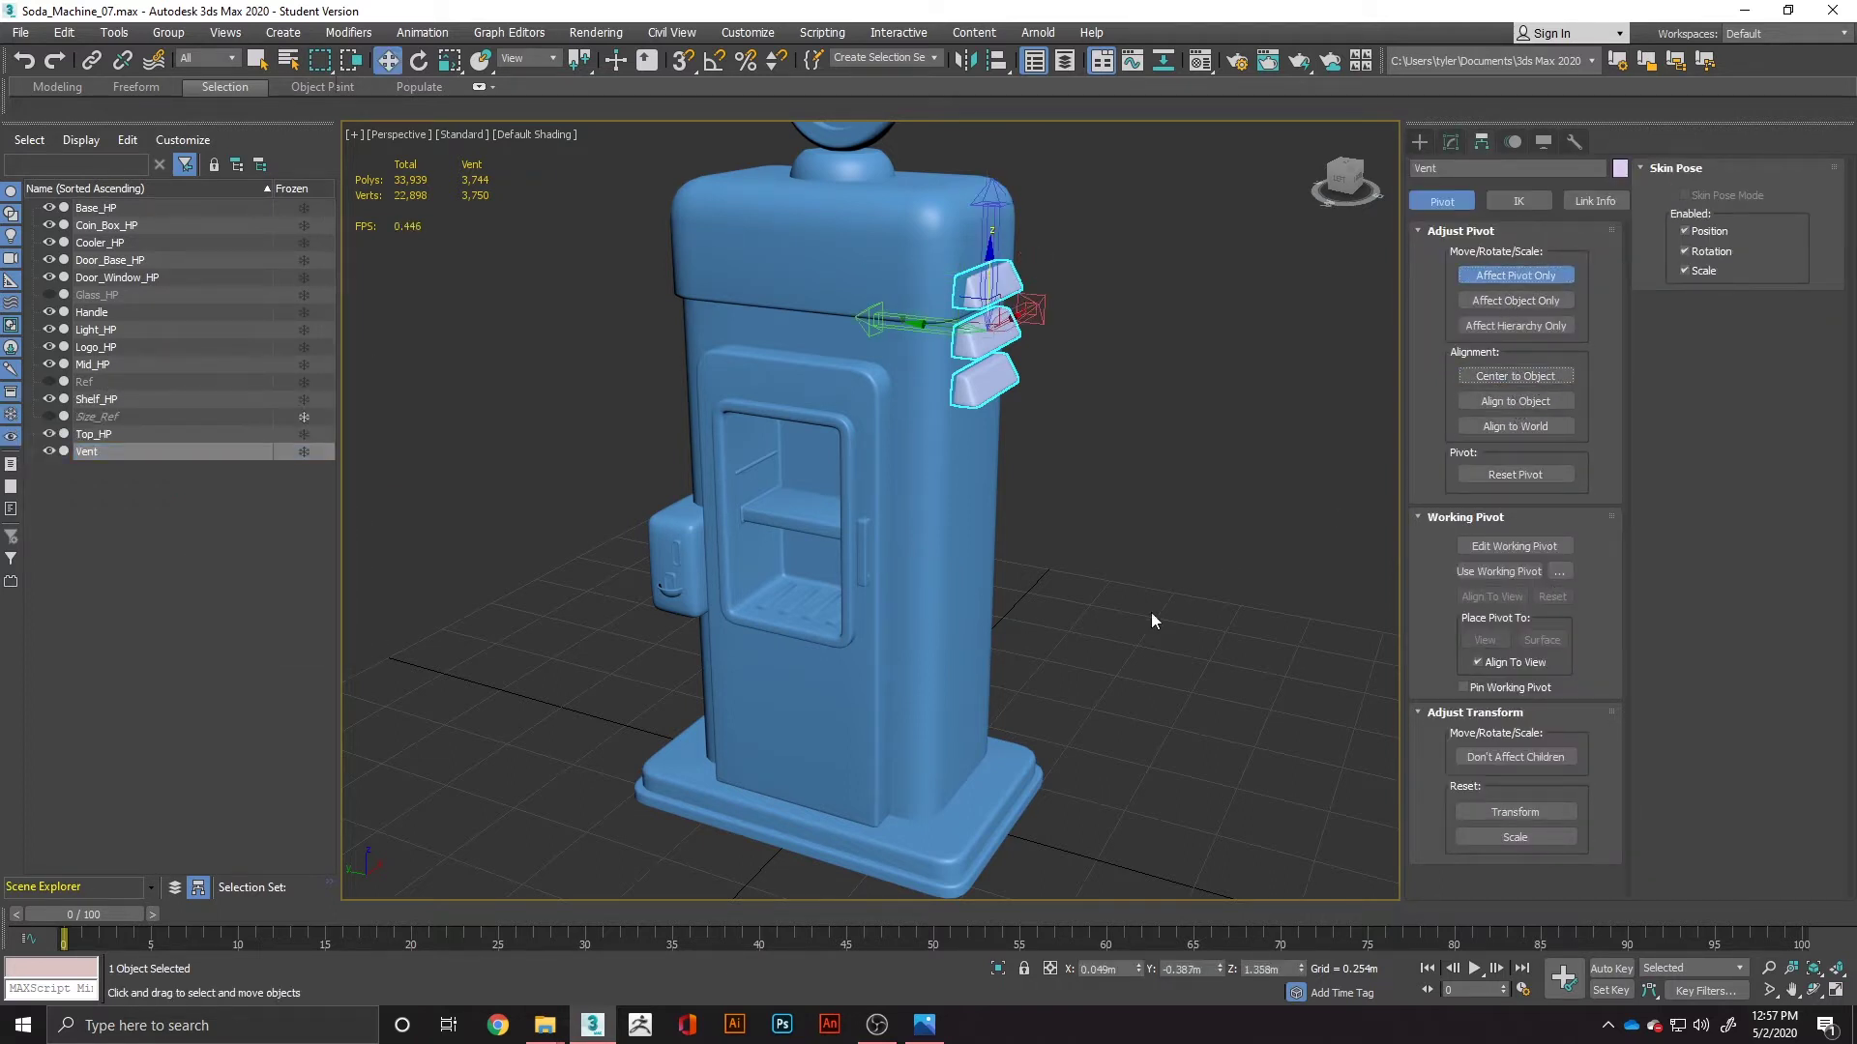
click(1532, 430)
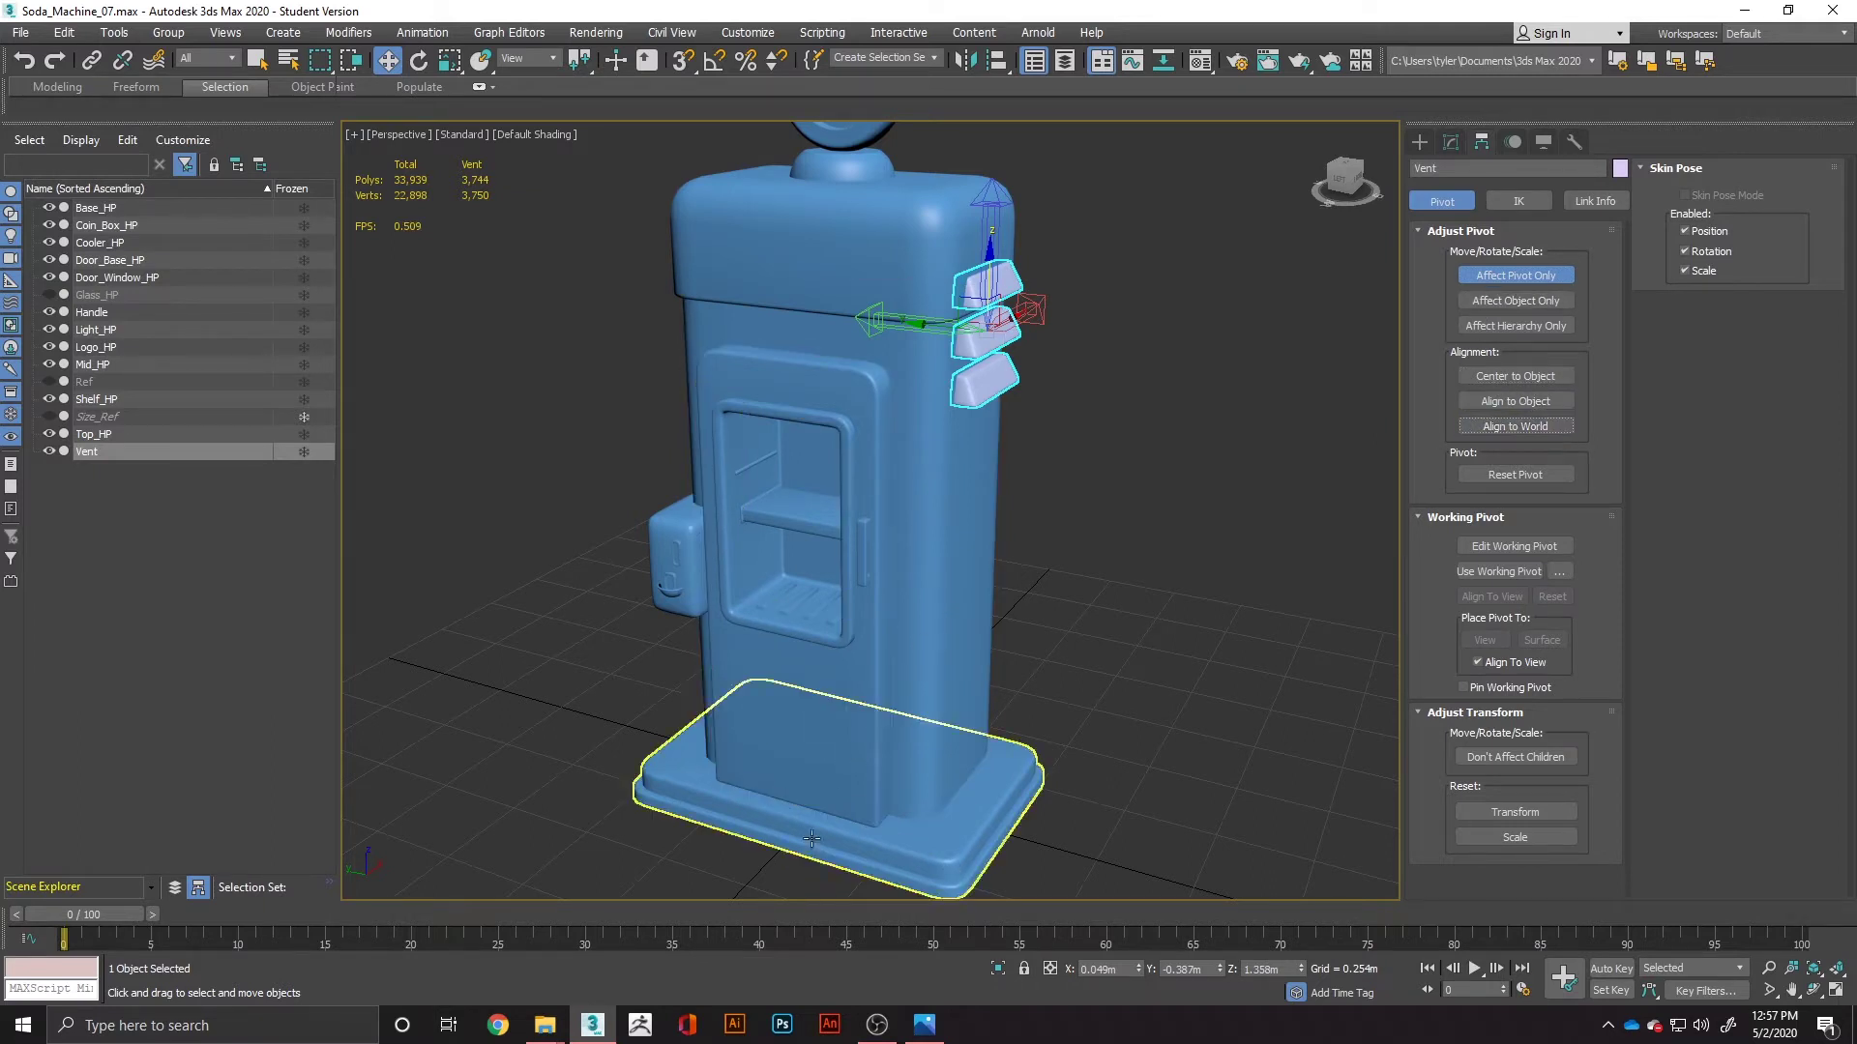
right_click(1220, 971)
click(1530, 275)
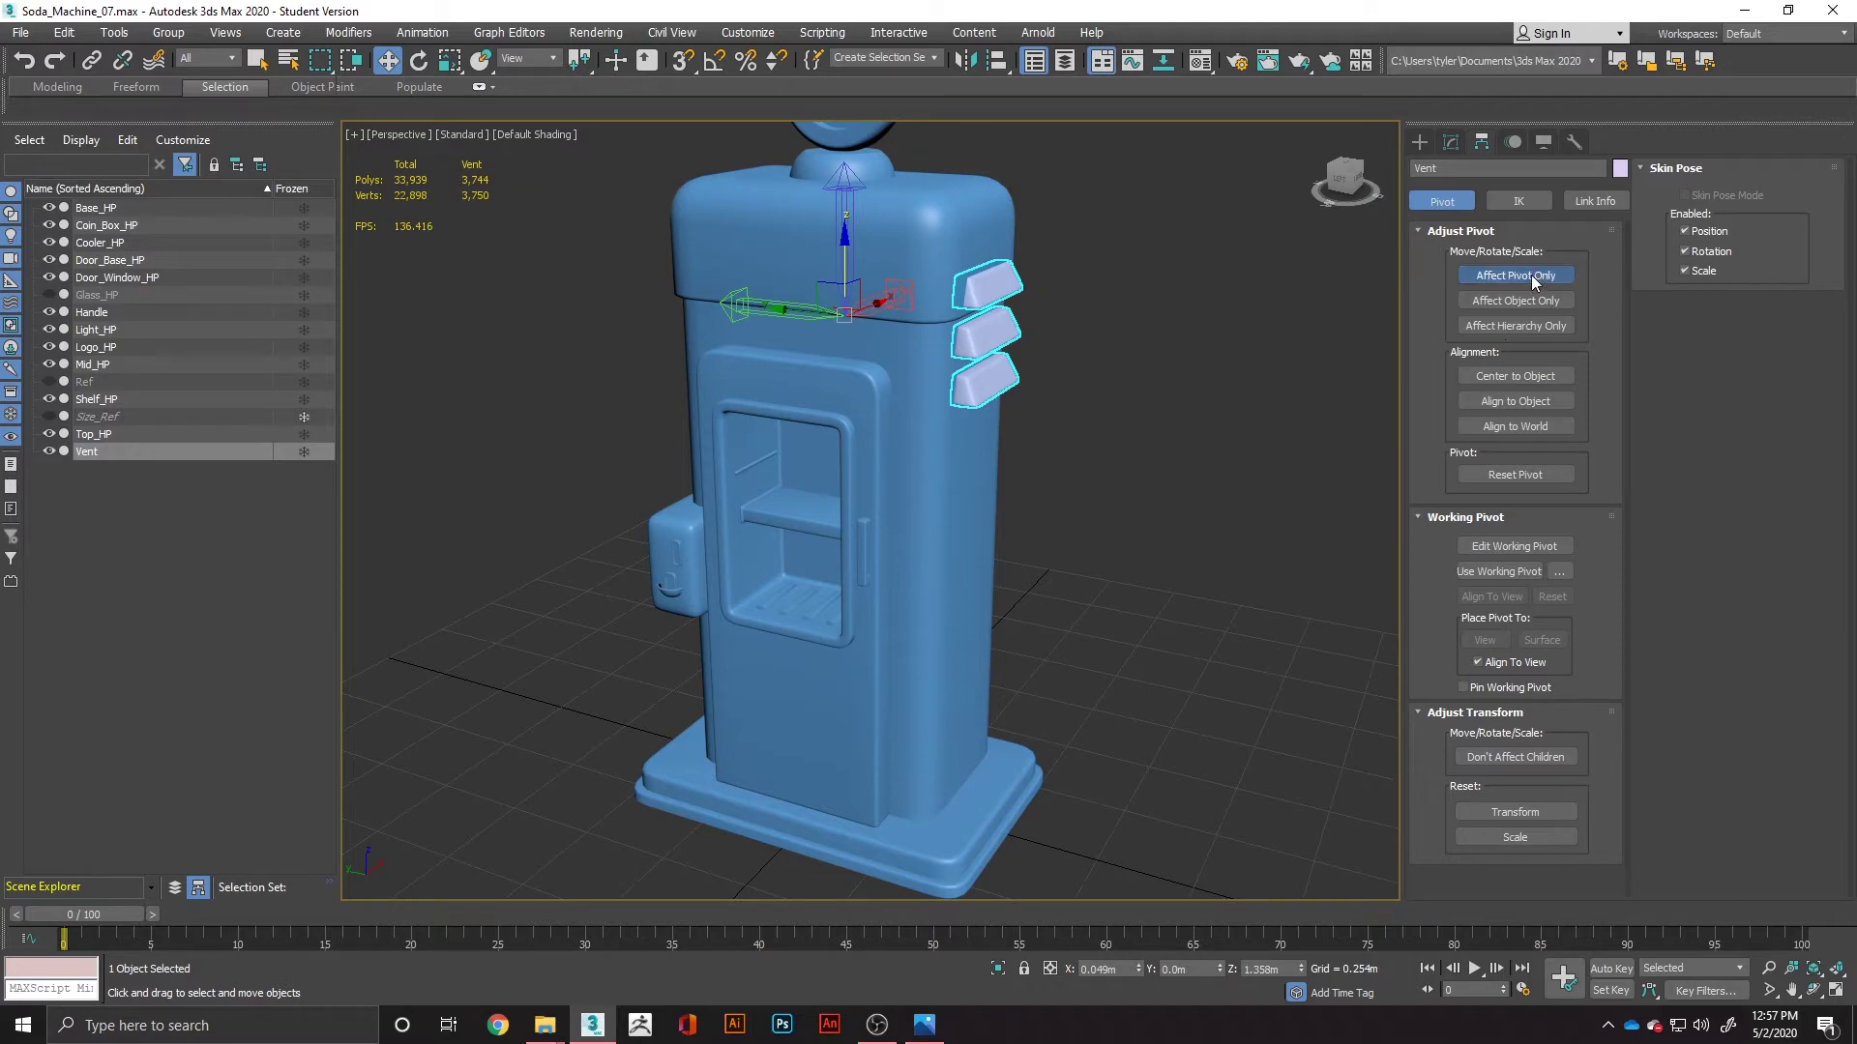
Step: Mirror the three vents to the opposite side of the machine with a flipped Symmetry modifier on the Y axis
click(1451, 143)
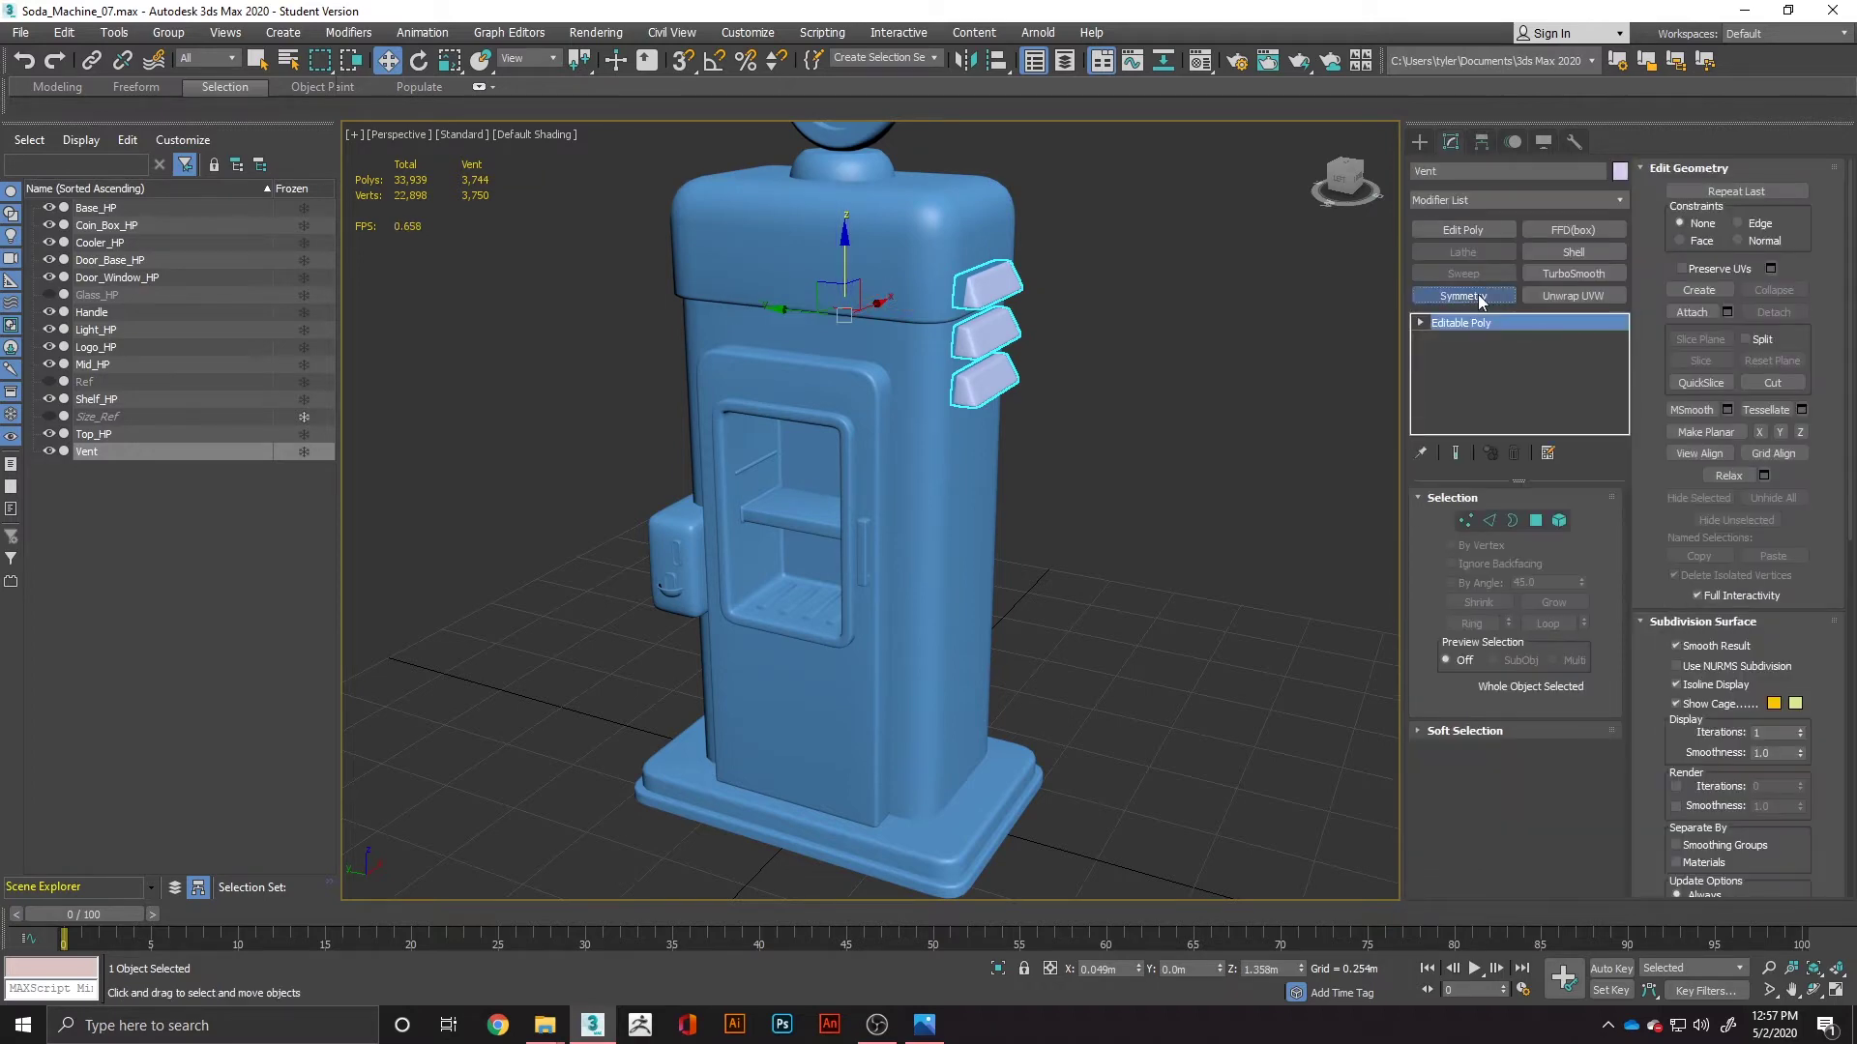
click(1464, 295)
alt+middle_drag(885, 476, 989, 486)
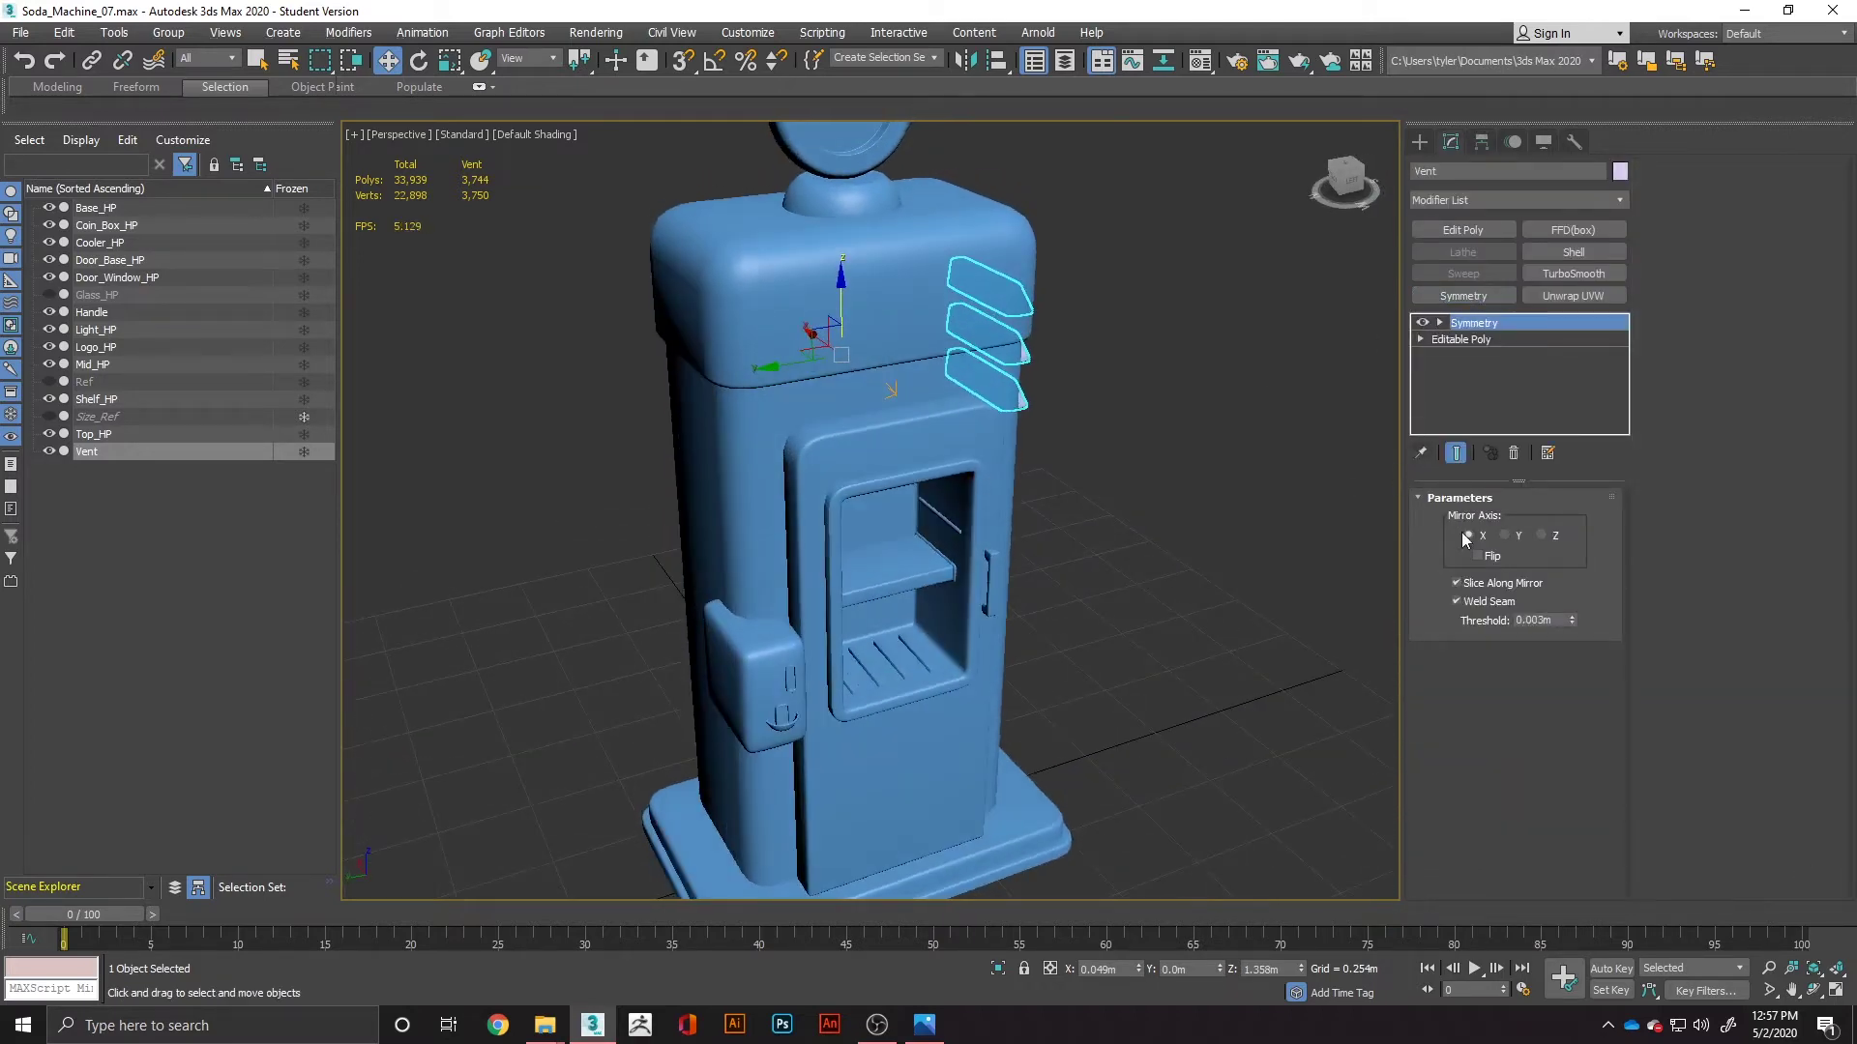
click(1503, 534)
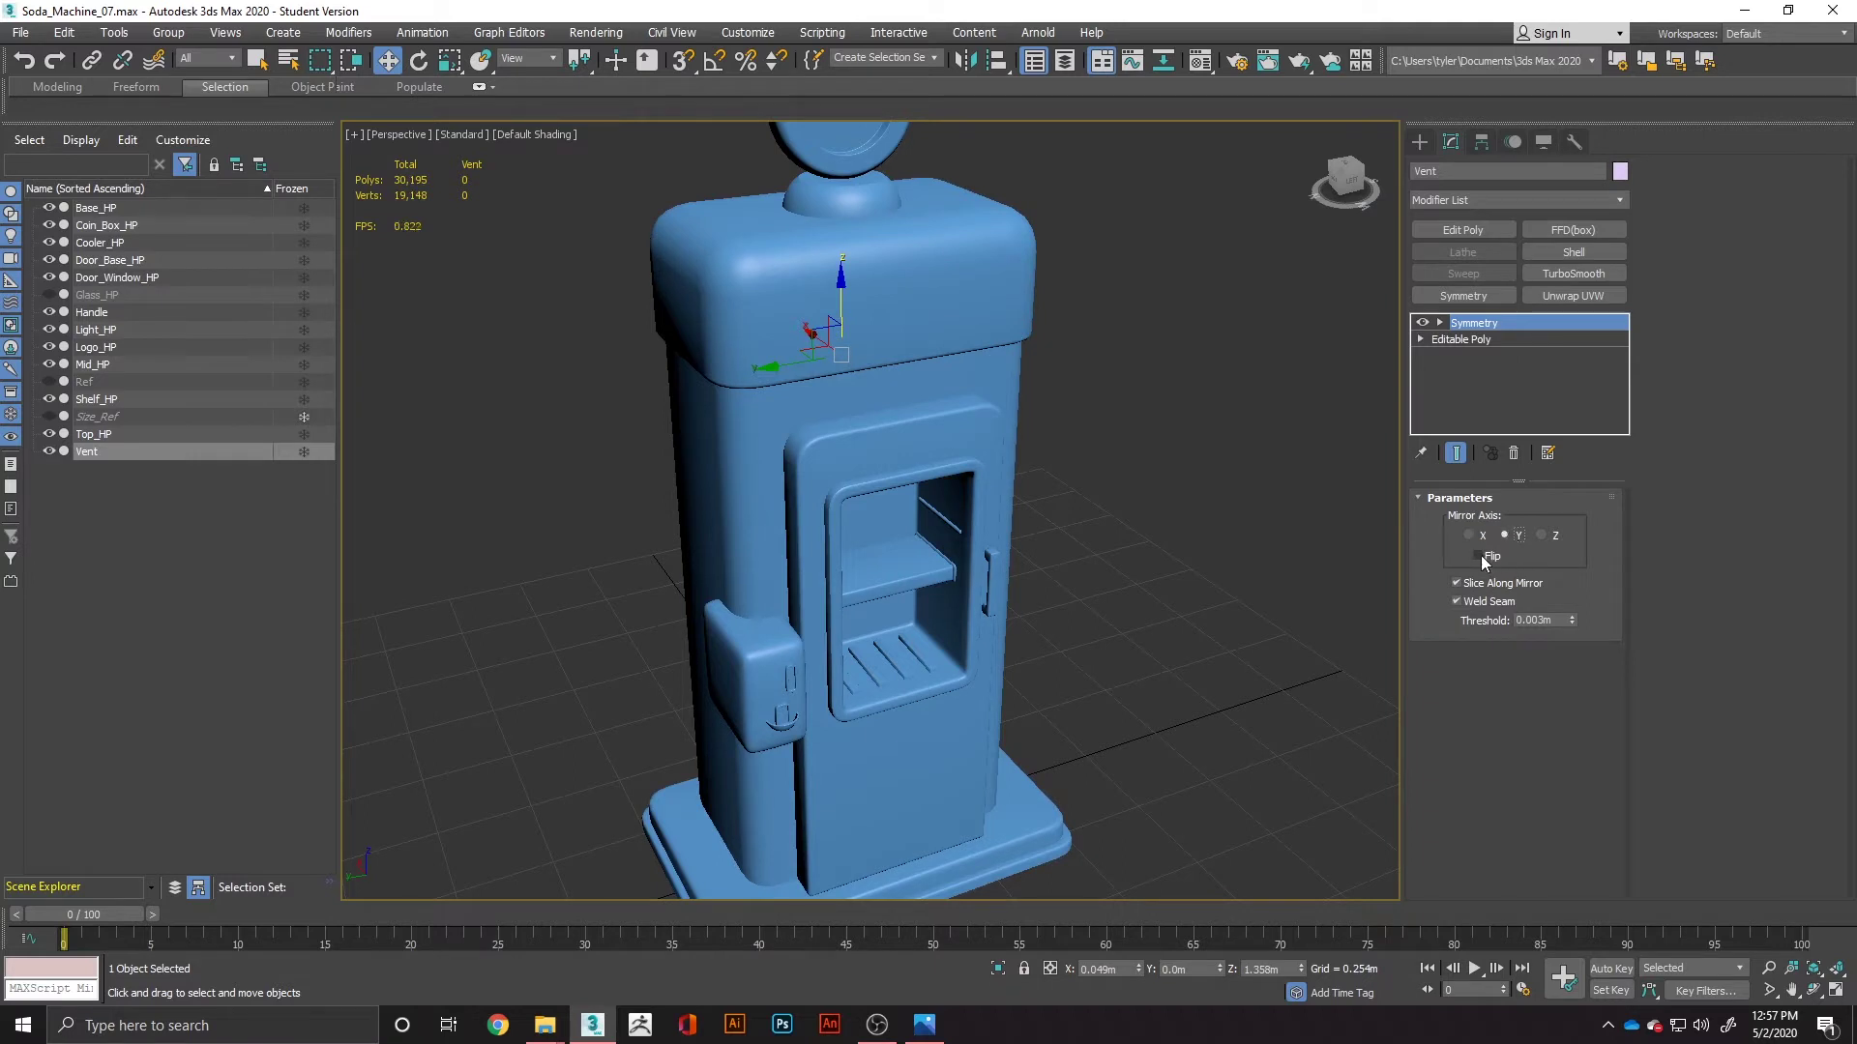
alt+middle_drag(1261, 553, 1131, 532)
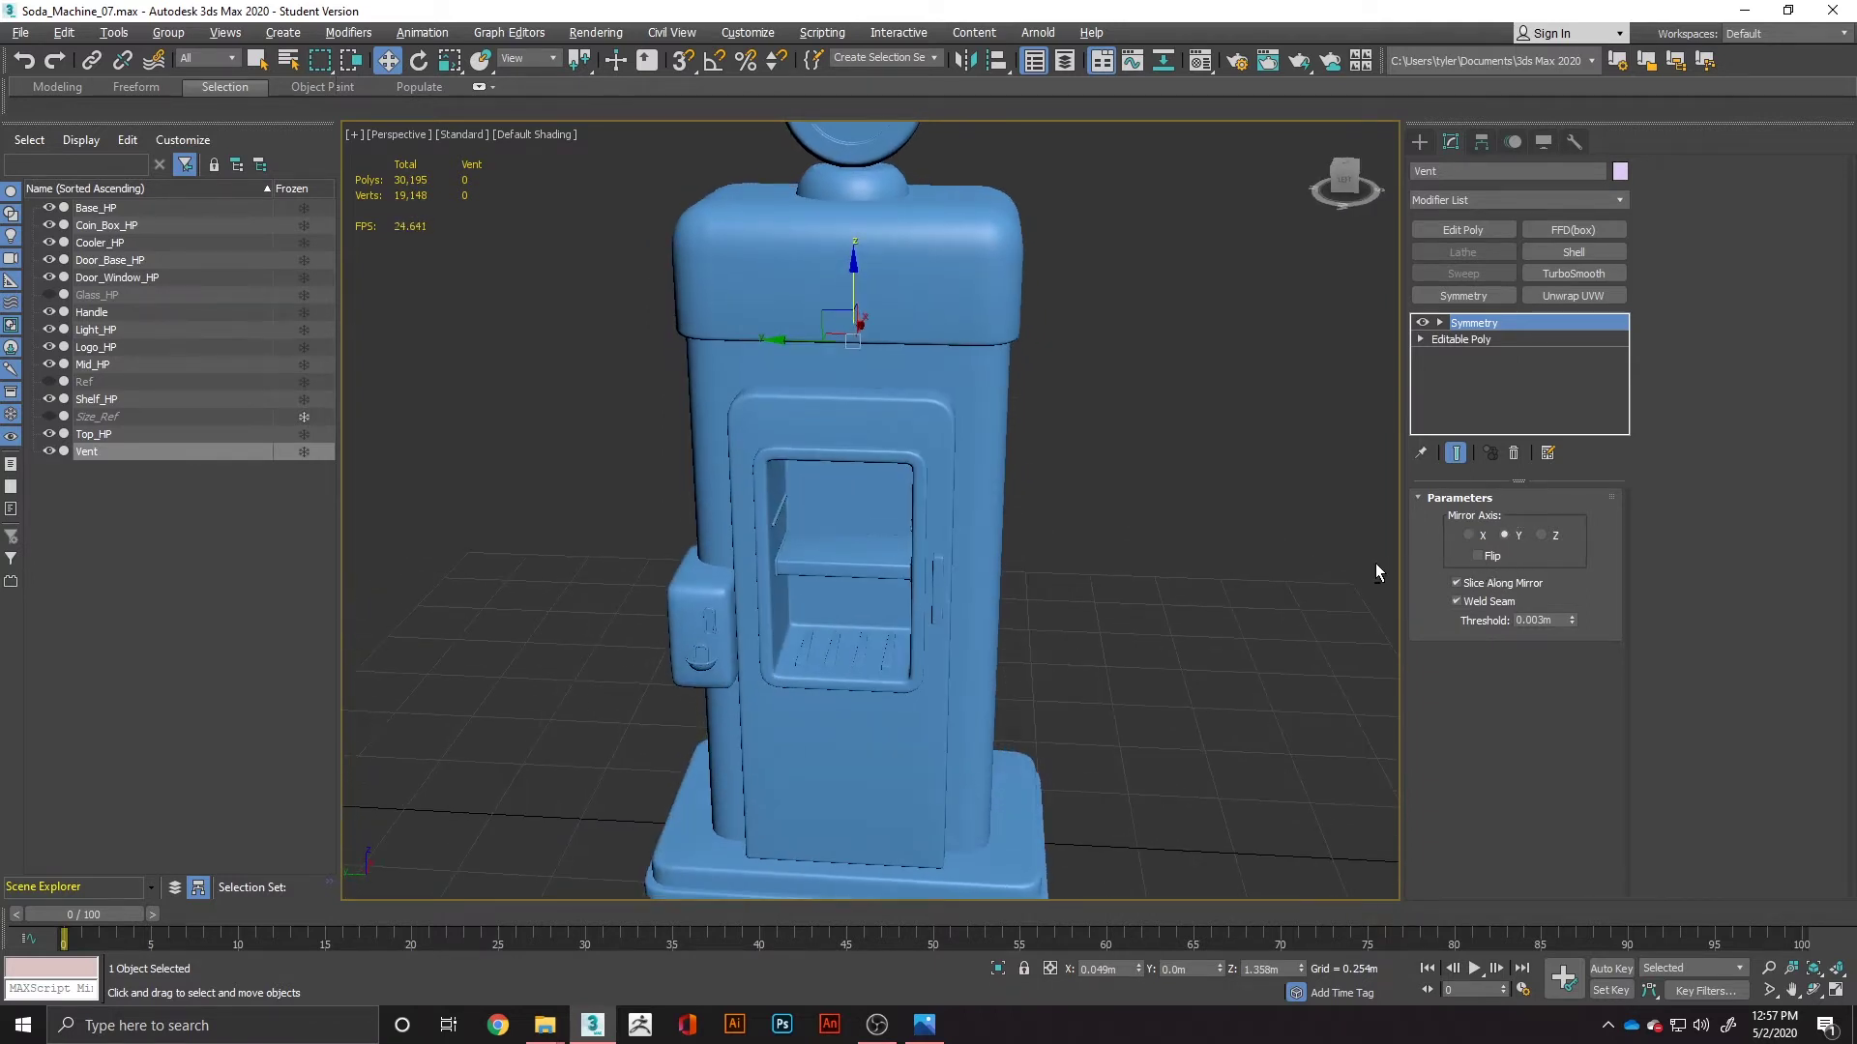
alt+middle_drag(1376, 565, 1392, 554)
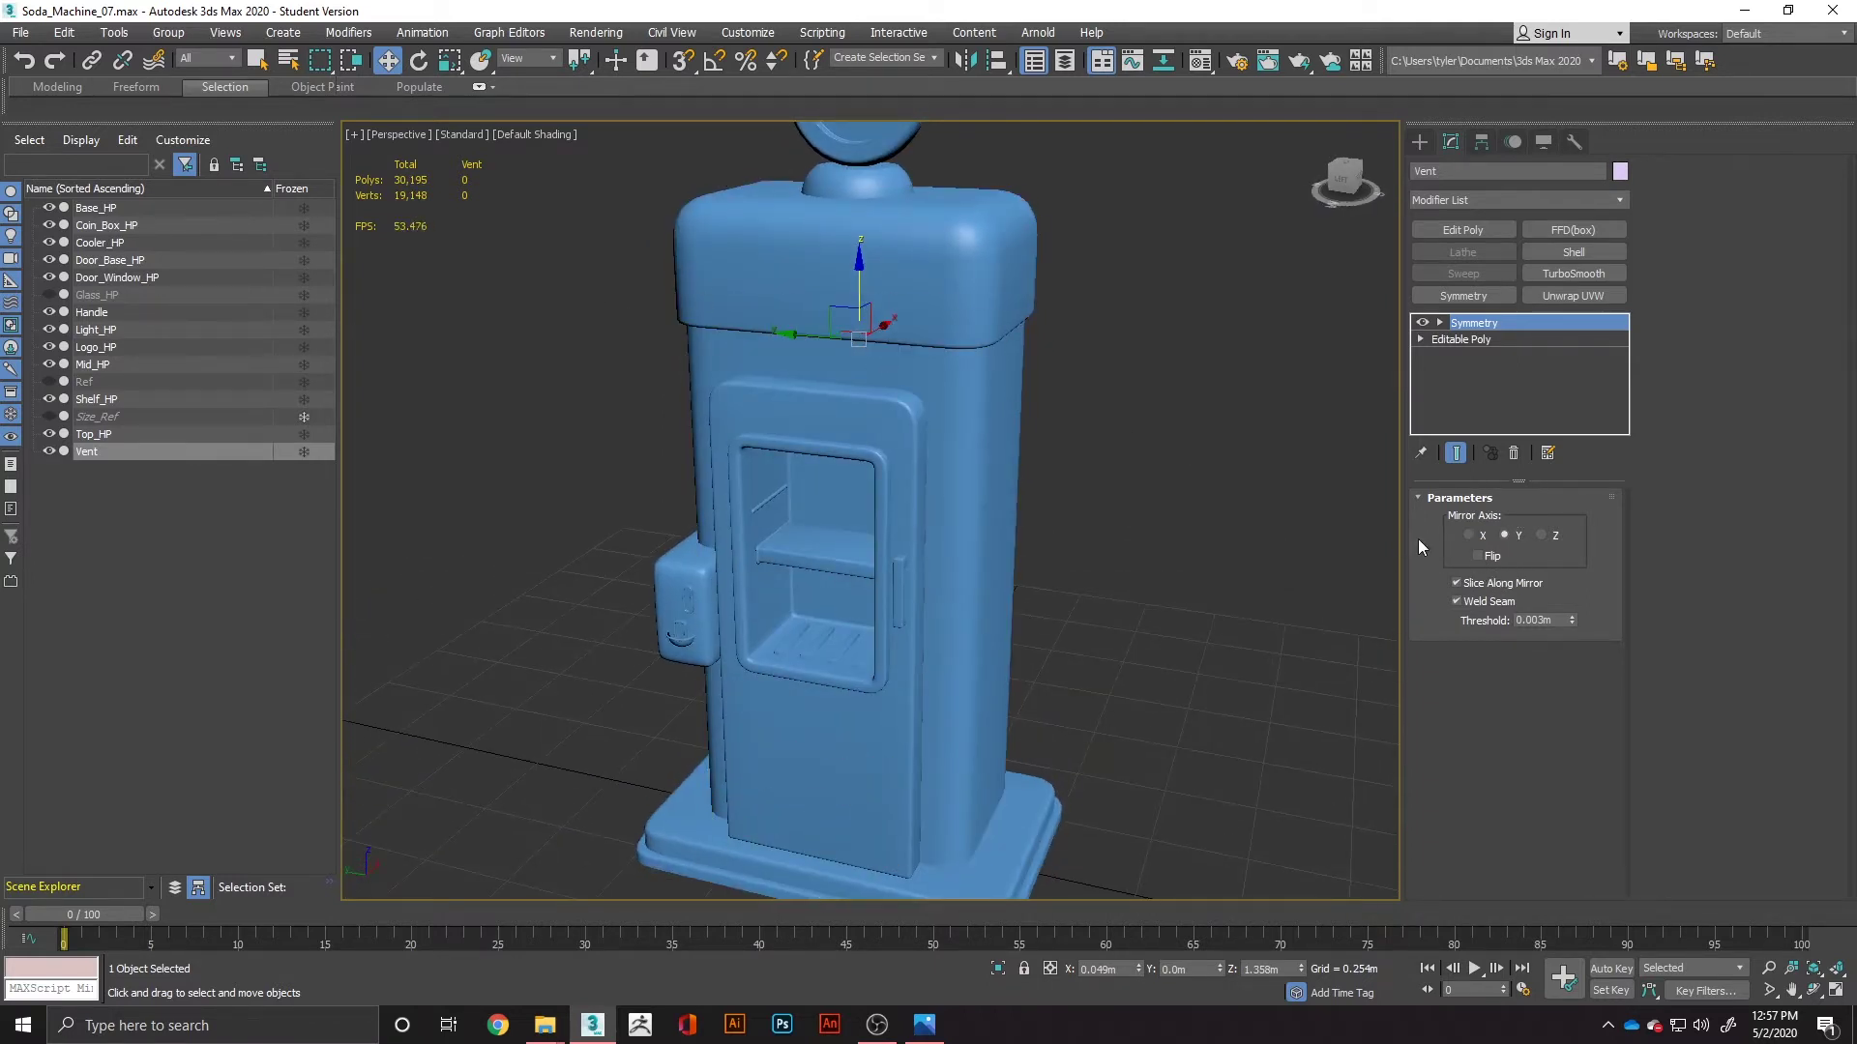
click(1477, 558)
alt+middle_drag(846, 464, 1142, 371)
alt+middle_drag(1108, 381, 965, 398)
Step: Convert the mirrored Vent to Editable Poly and give it the same blue object color as the machine
right_click(965, 398)
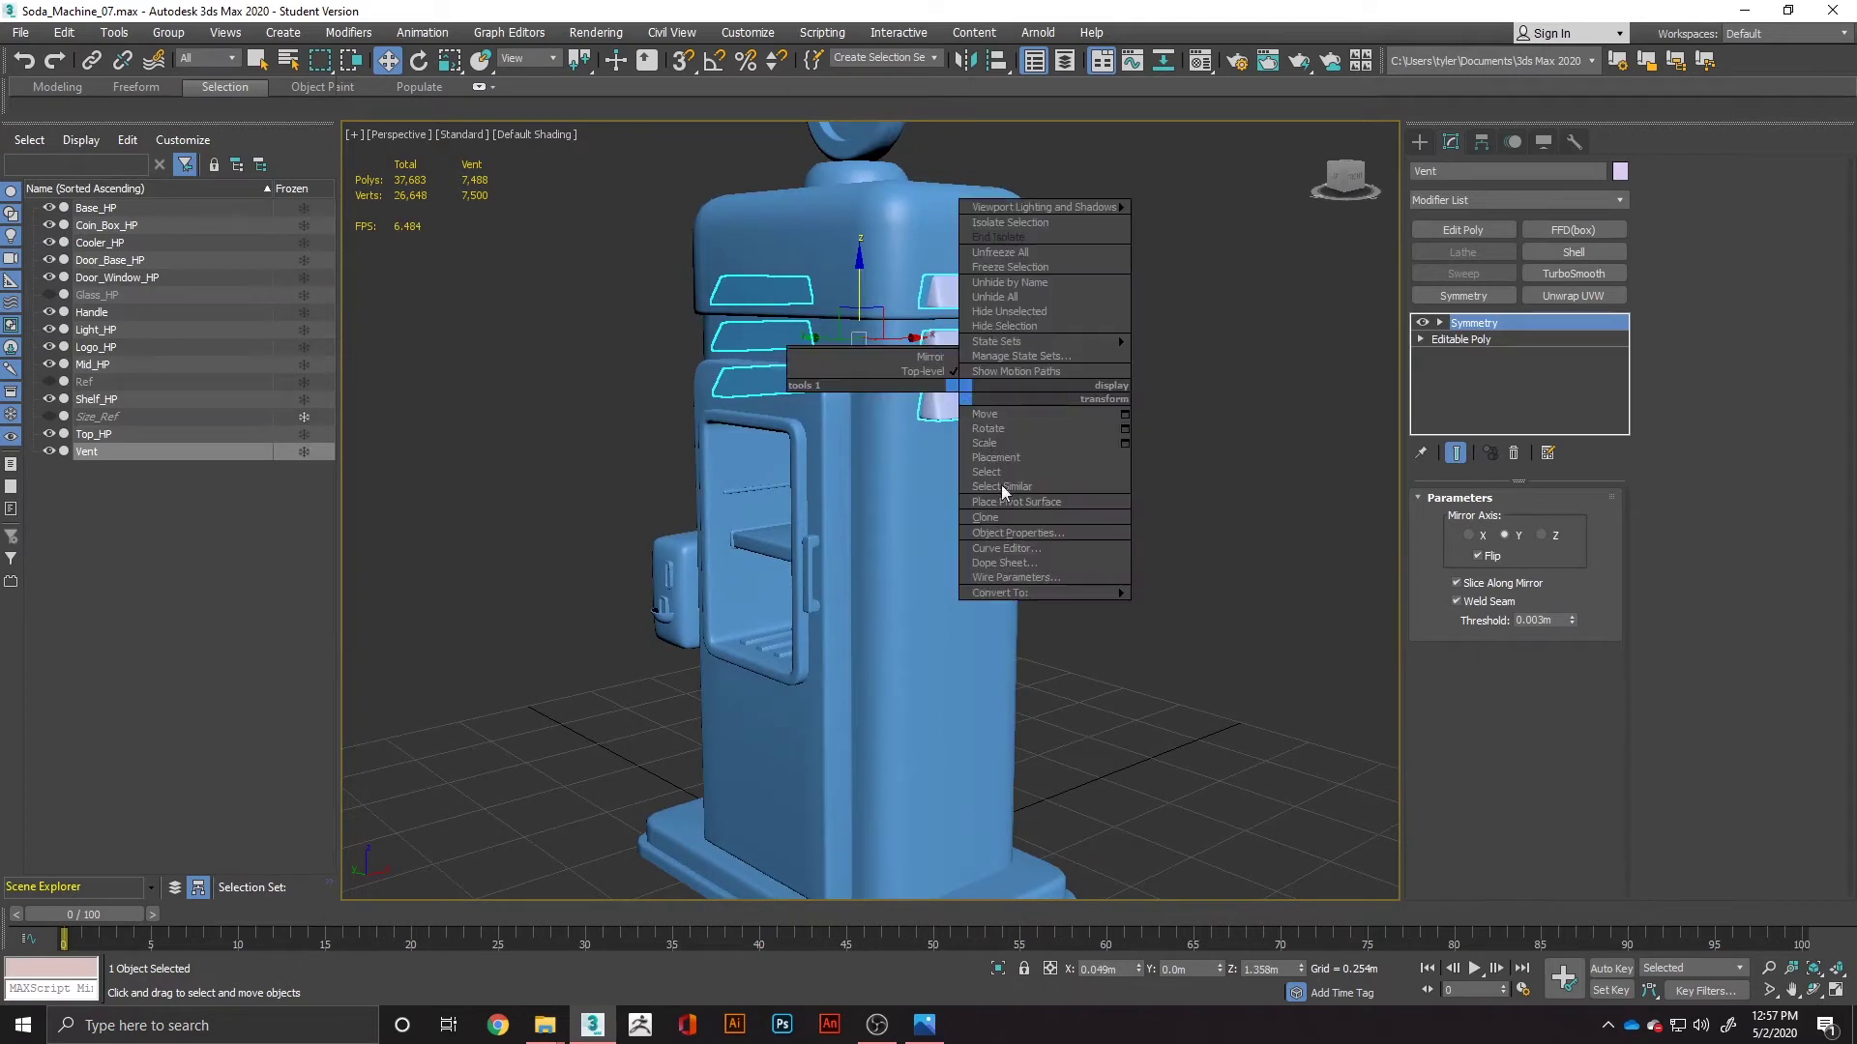
mouse_move(1073, 594)
click(1155, 606)
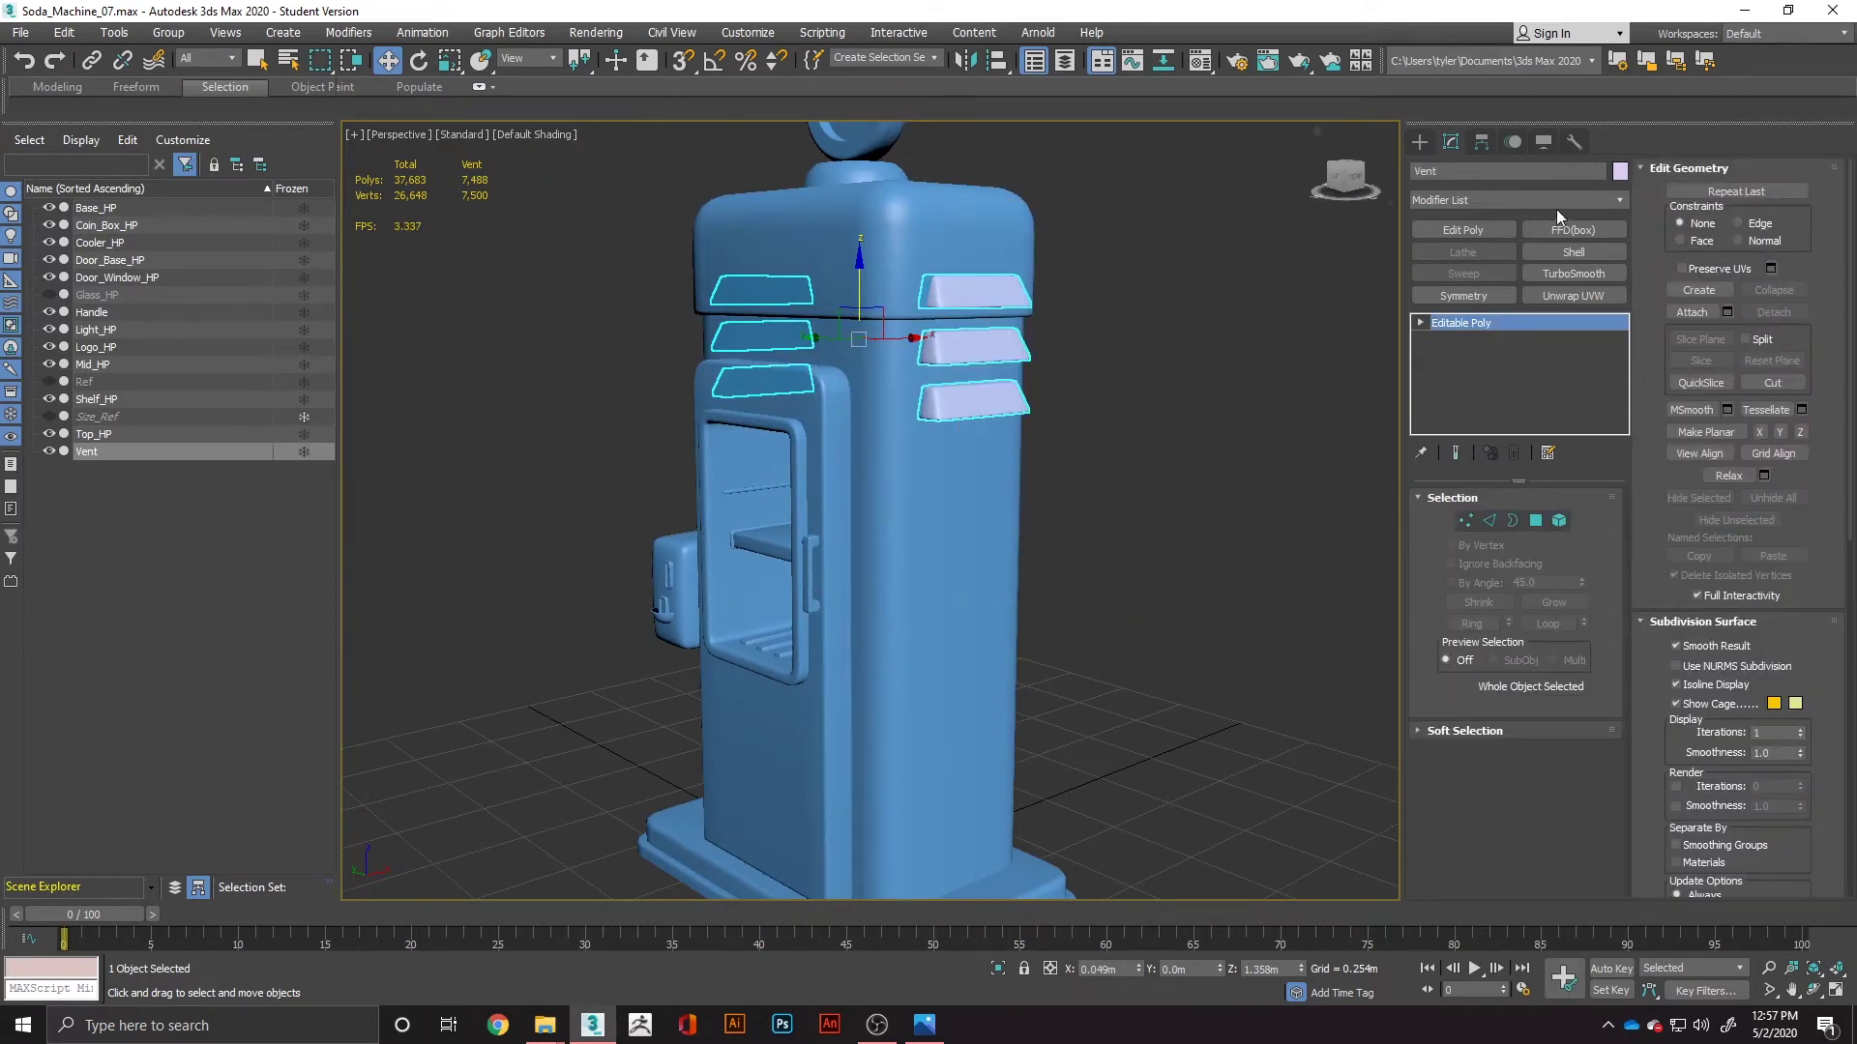
click(1620, 171)
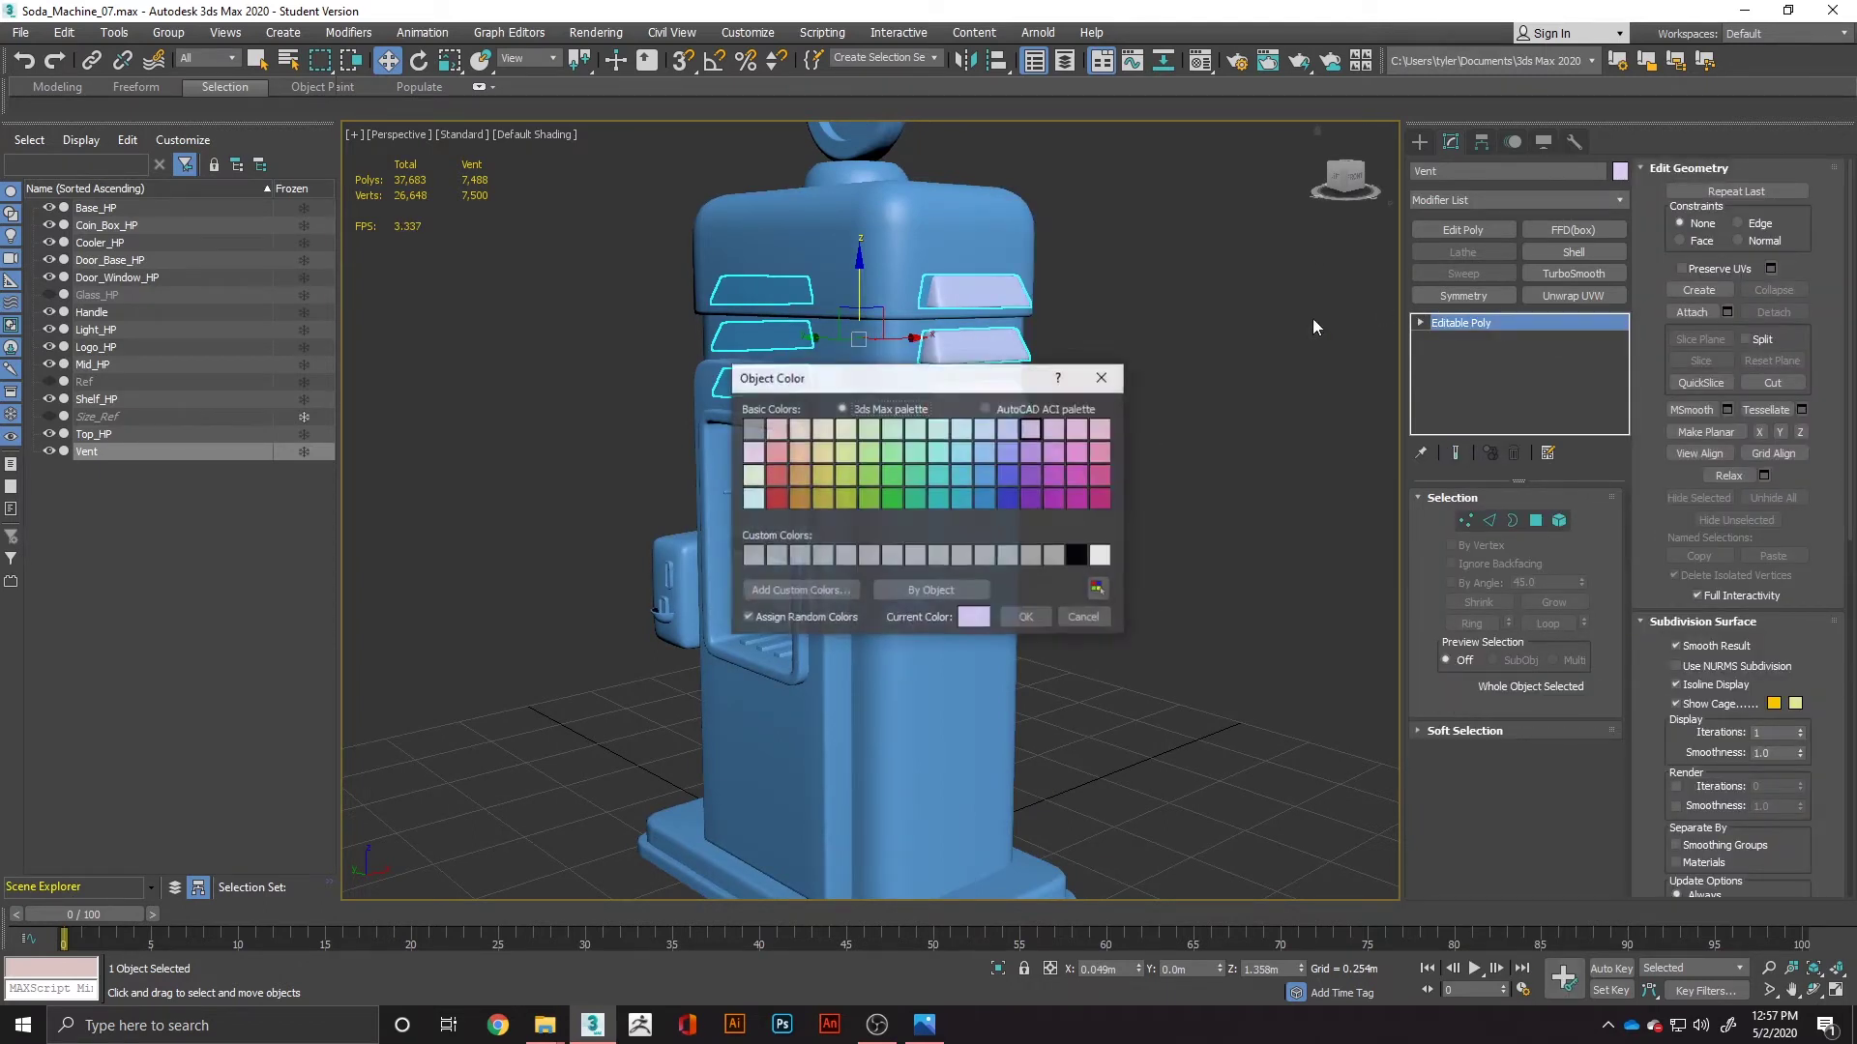
click(984, 475)
click(1026, 618)
click(1112, 490)
Step: View the whole machine and examine the back view's lower side grille in the reference image Soda_Machine_Ref_3.jpg
scroll(1093, 490, down, 5)
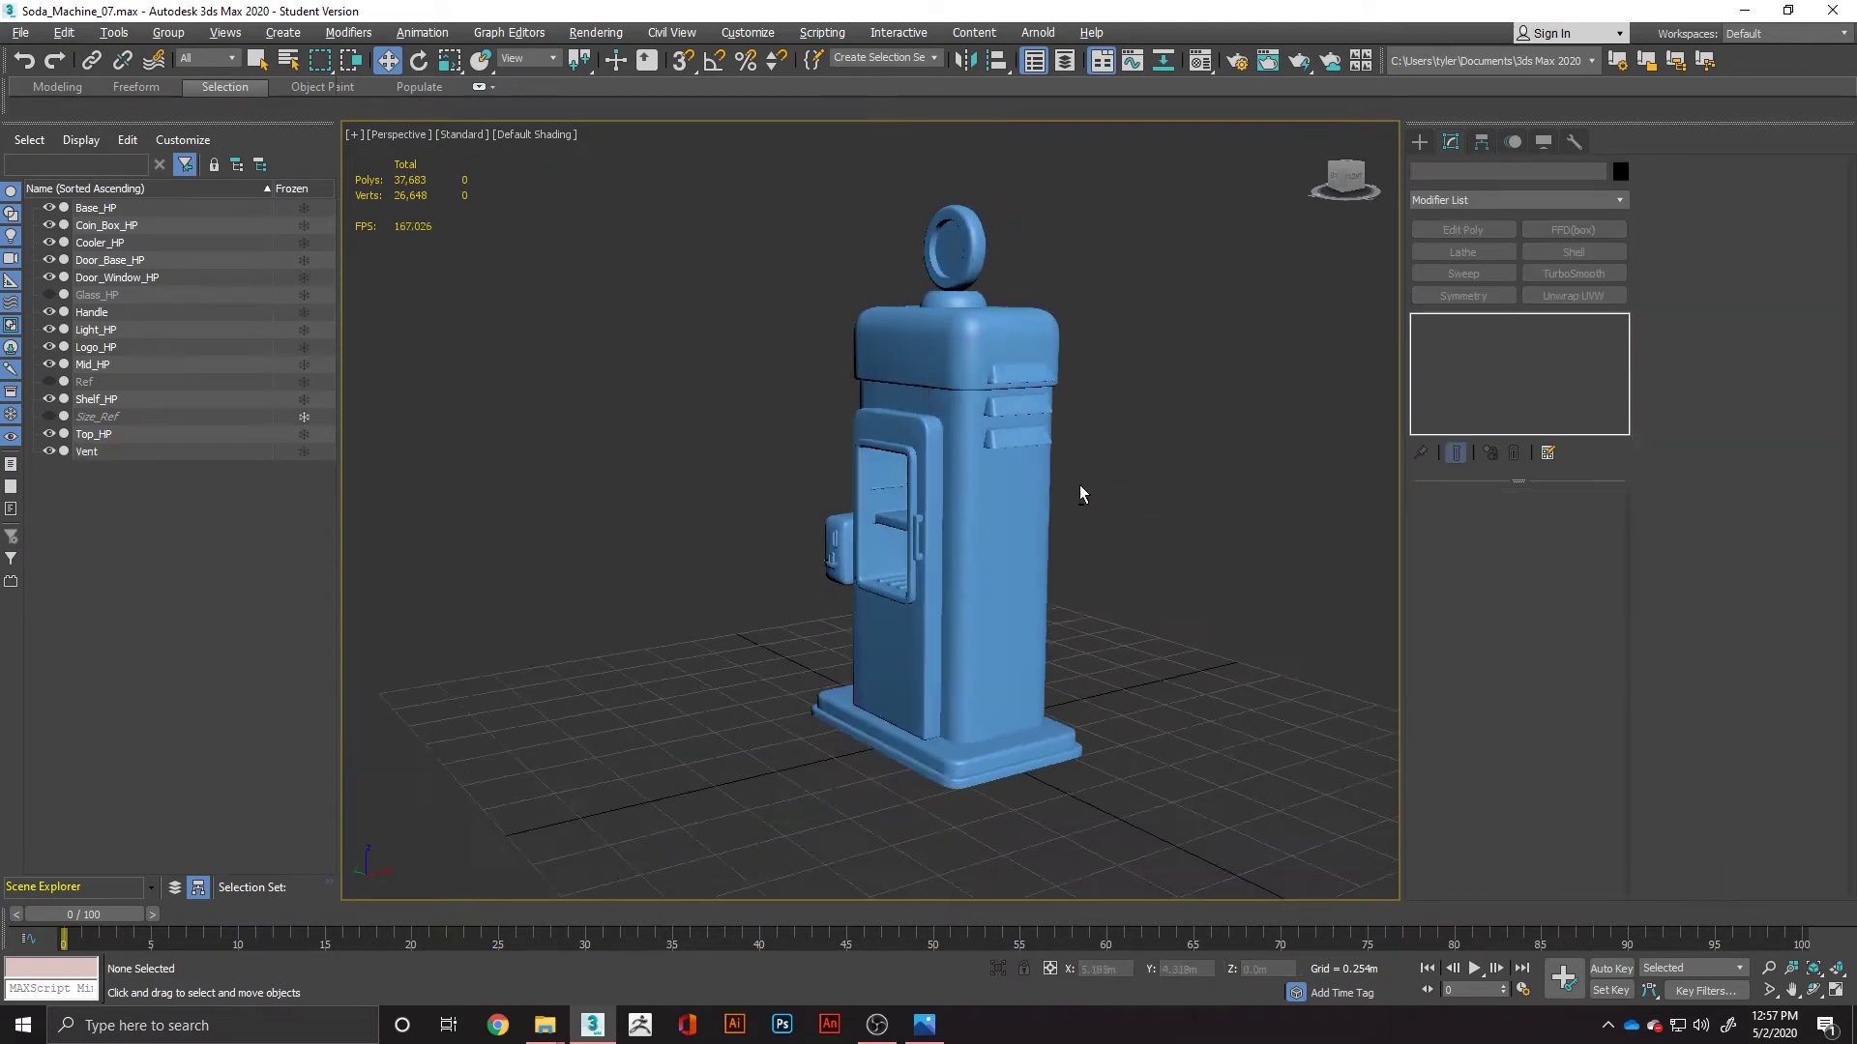
alt+middle_drag(1081, 489, 1298, 503)
key(alt+Tab)
key(alt+Tab)
key(Tab)
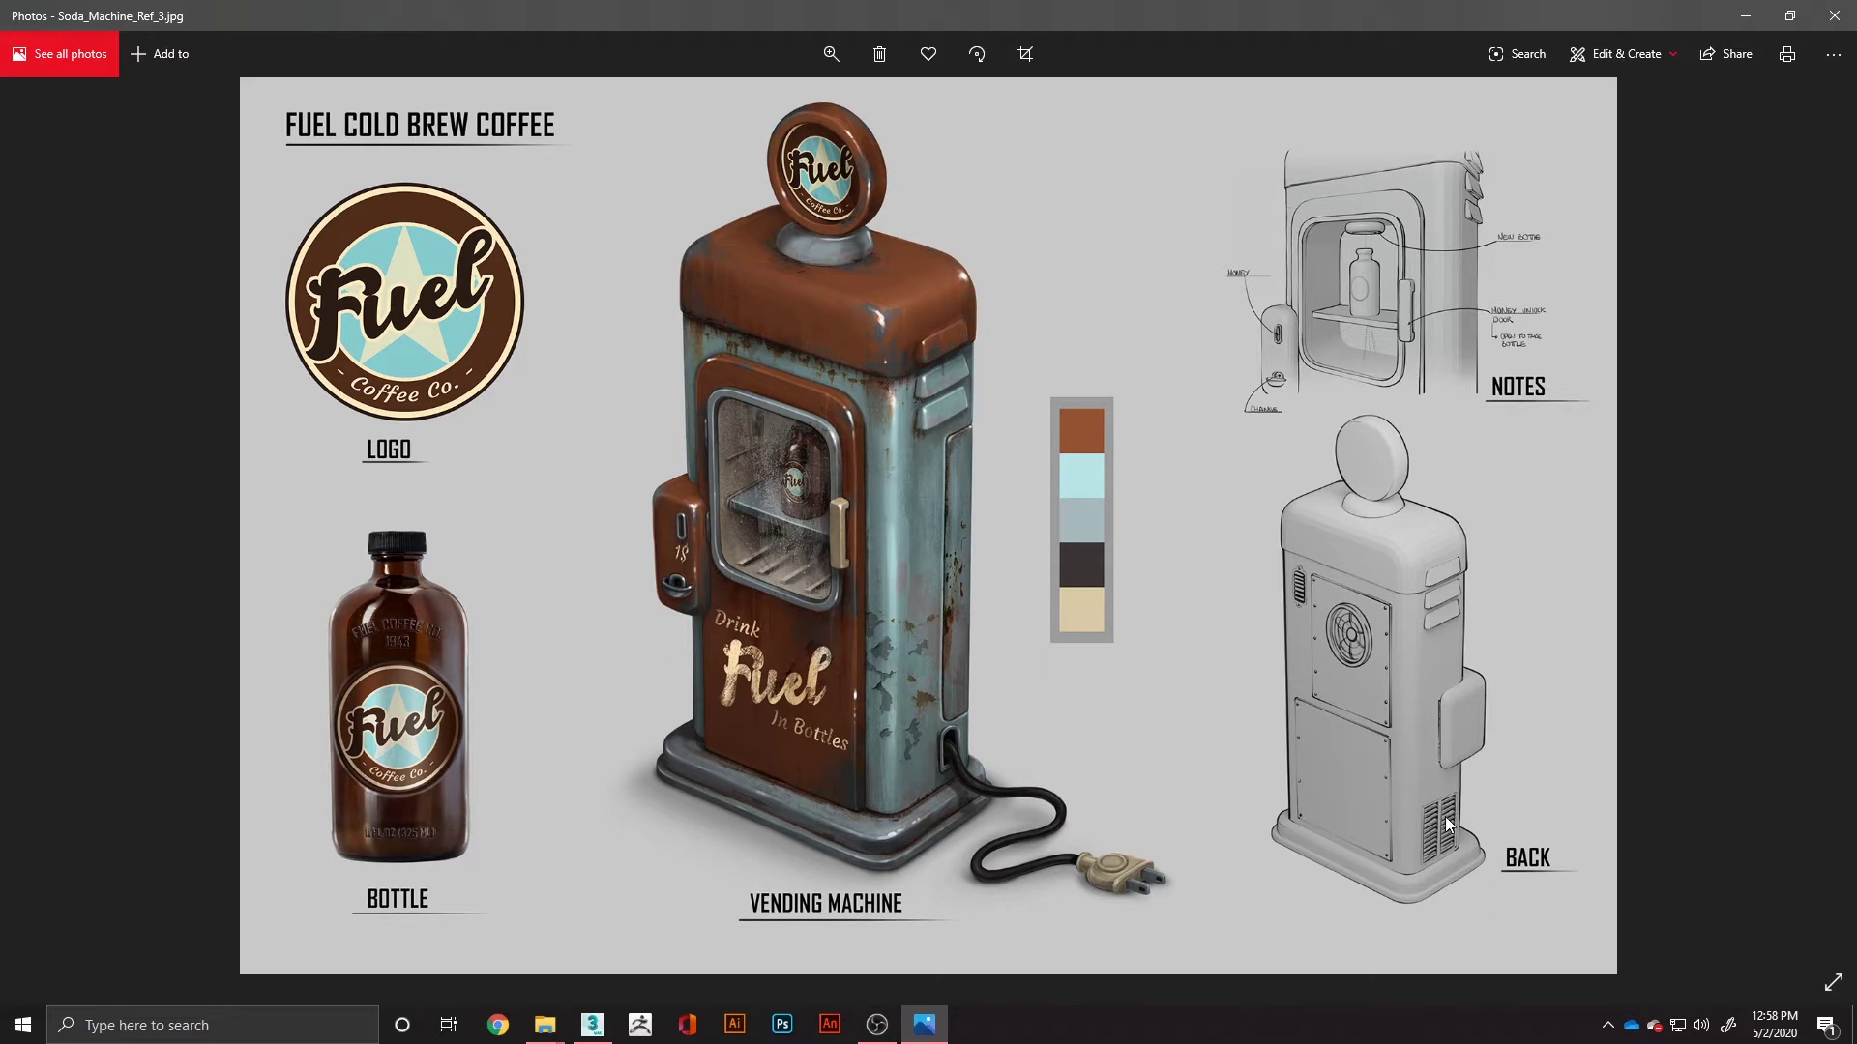
click(592, 1024)
Step: Create a thin upright box about 0.034 x 0.254 x 0.344 m beside the base on the coin box side
alt+middle_drag(881, 707, 983, 643)
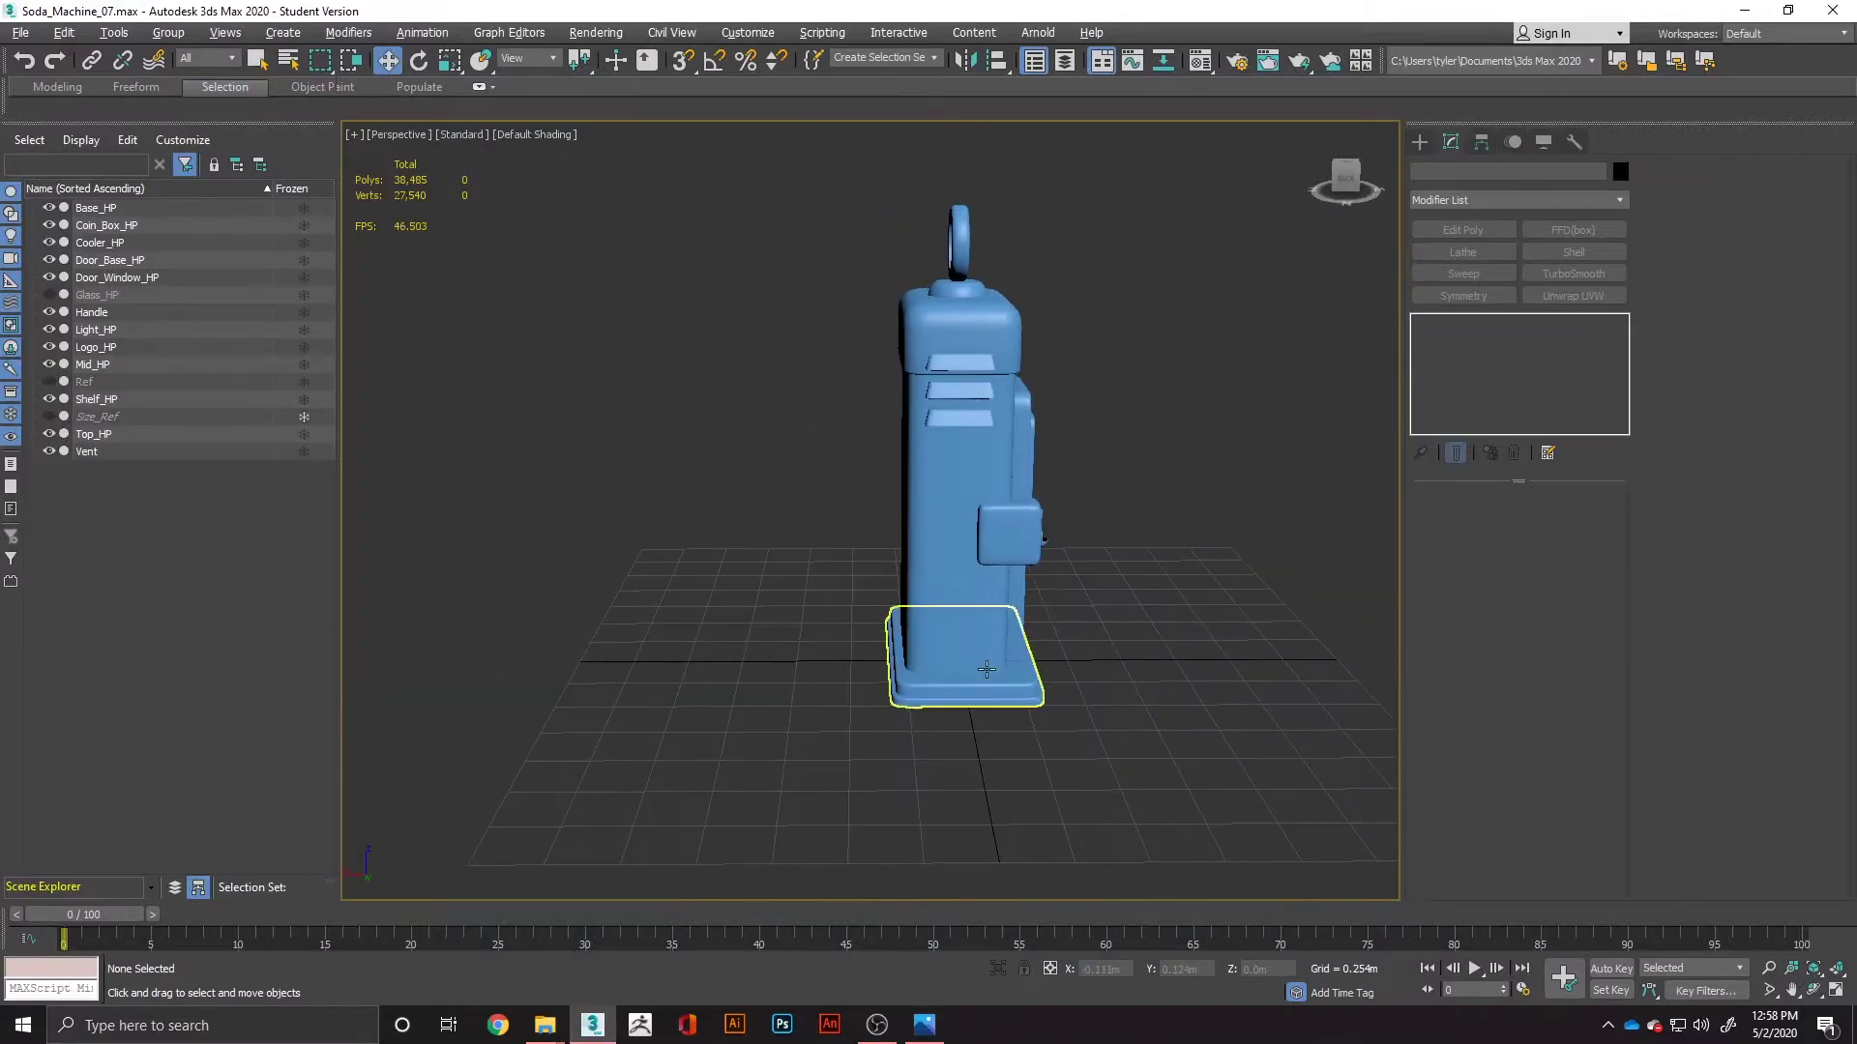
scroll(983, 663, up, 5)
scroll(1036, 807, down, 3)
alt+middle_drag(1036, 807, 977, 684)
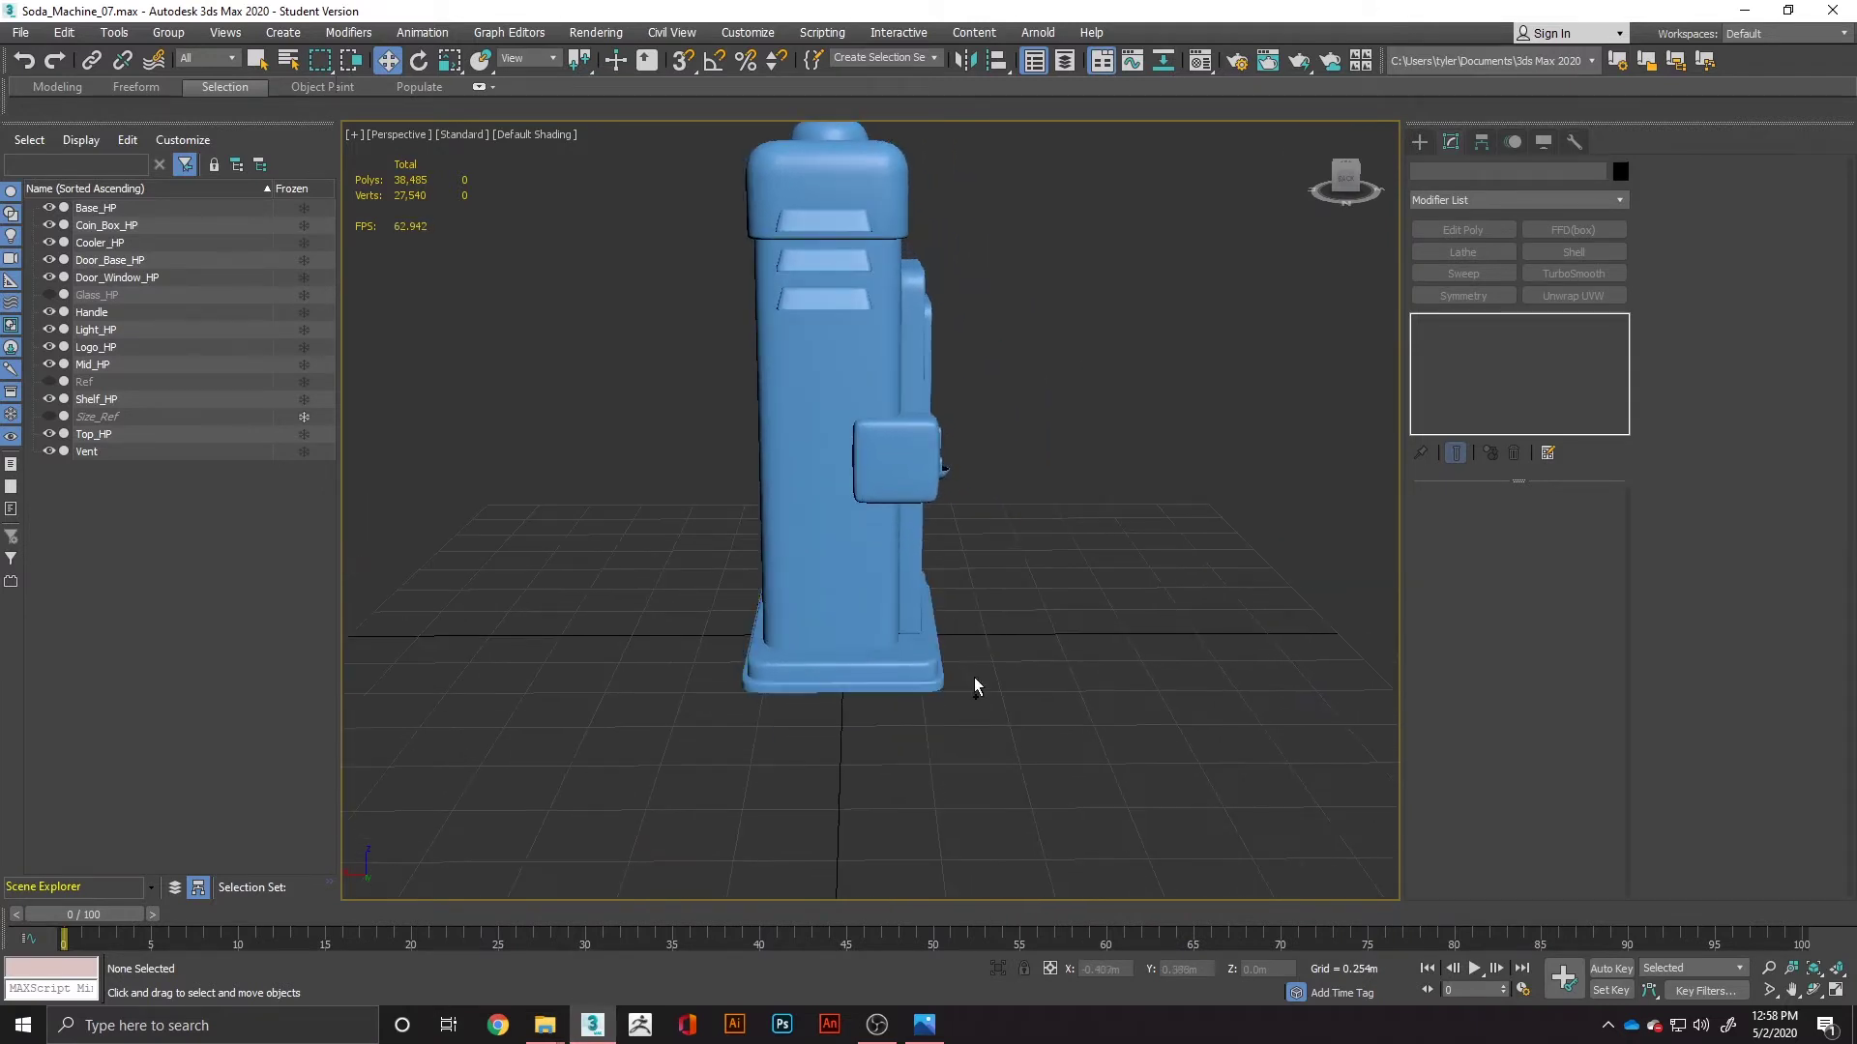
right_click(977, 684)
click(1001, 653)
drag(846, 742, 936, 750)
click(935, 687)
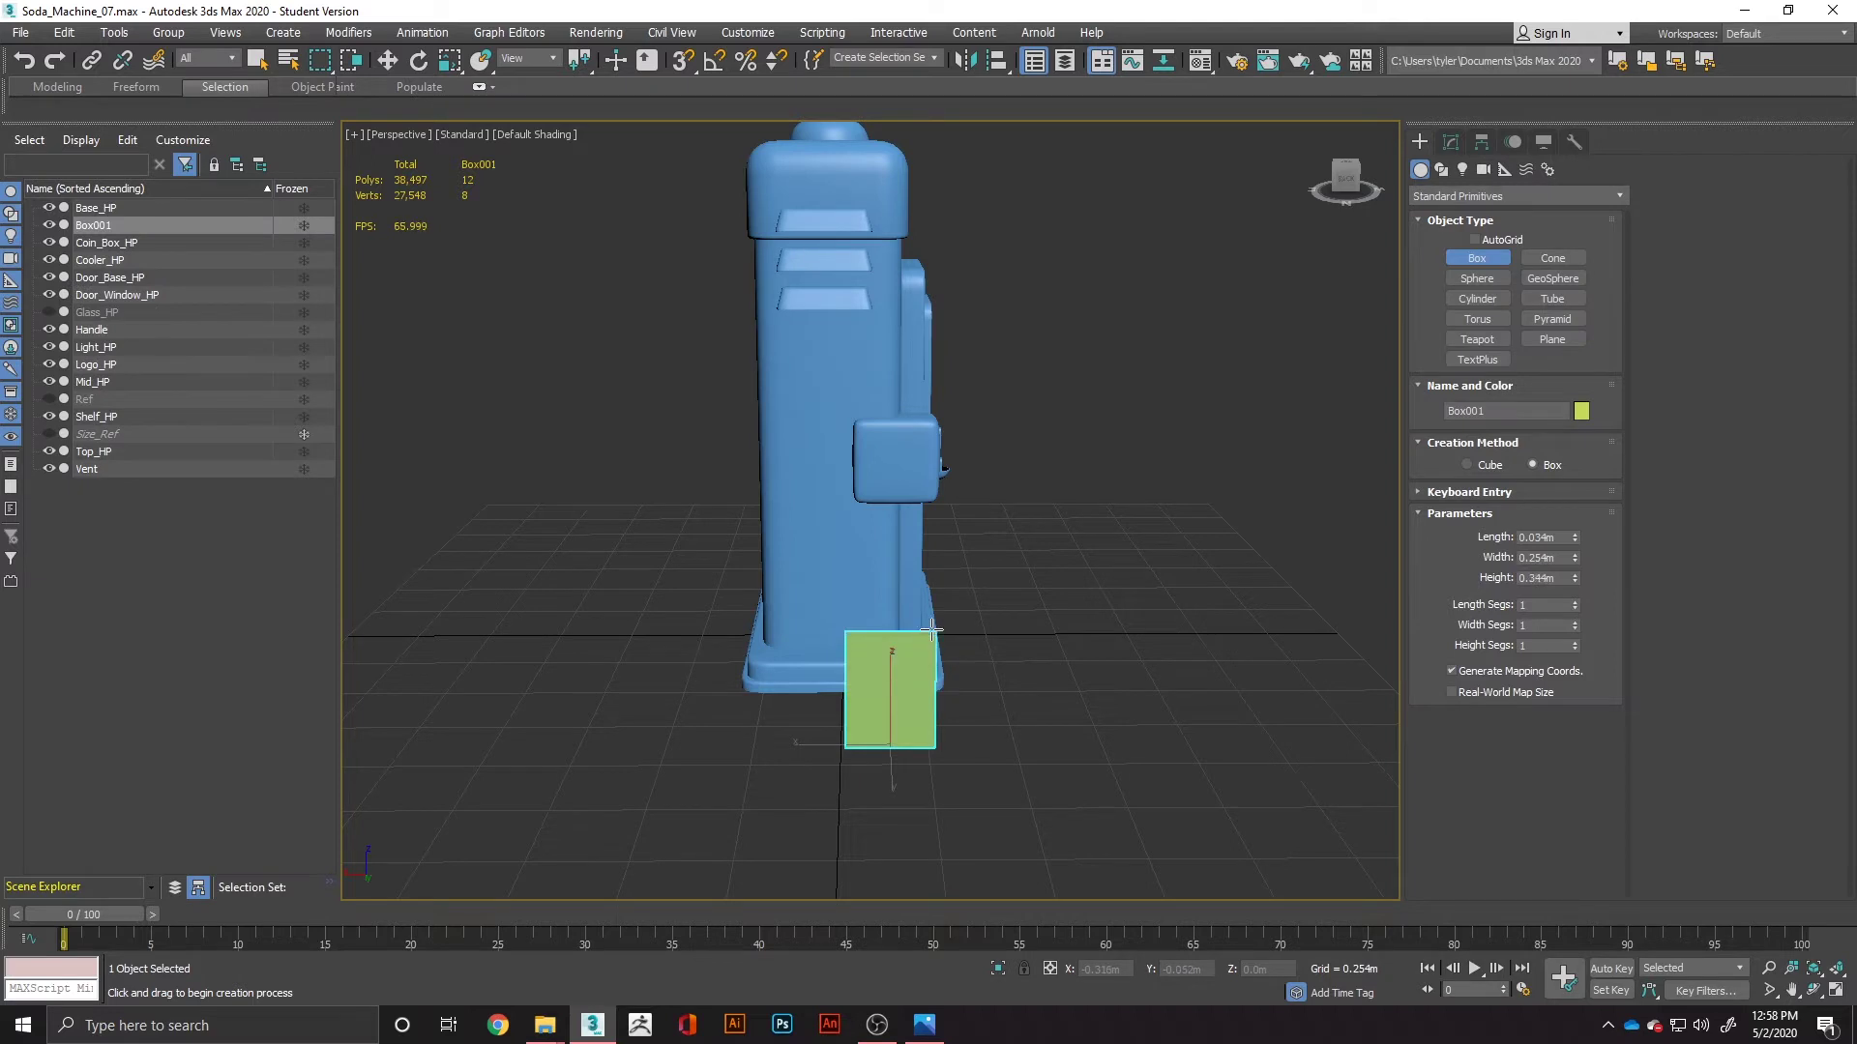
click(937, 629)
Step: Convert the new box to Editable Poly
alt+middle_drag(1077, 648, 899, 676)
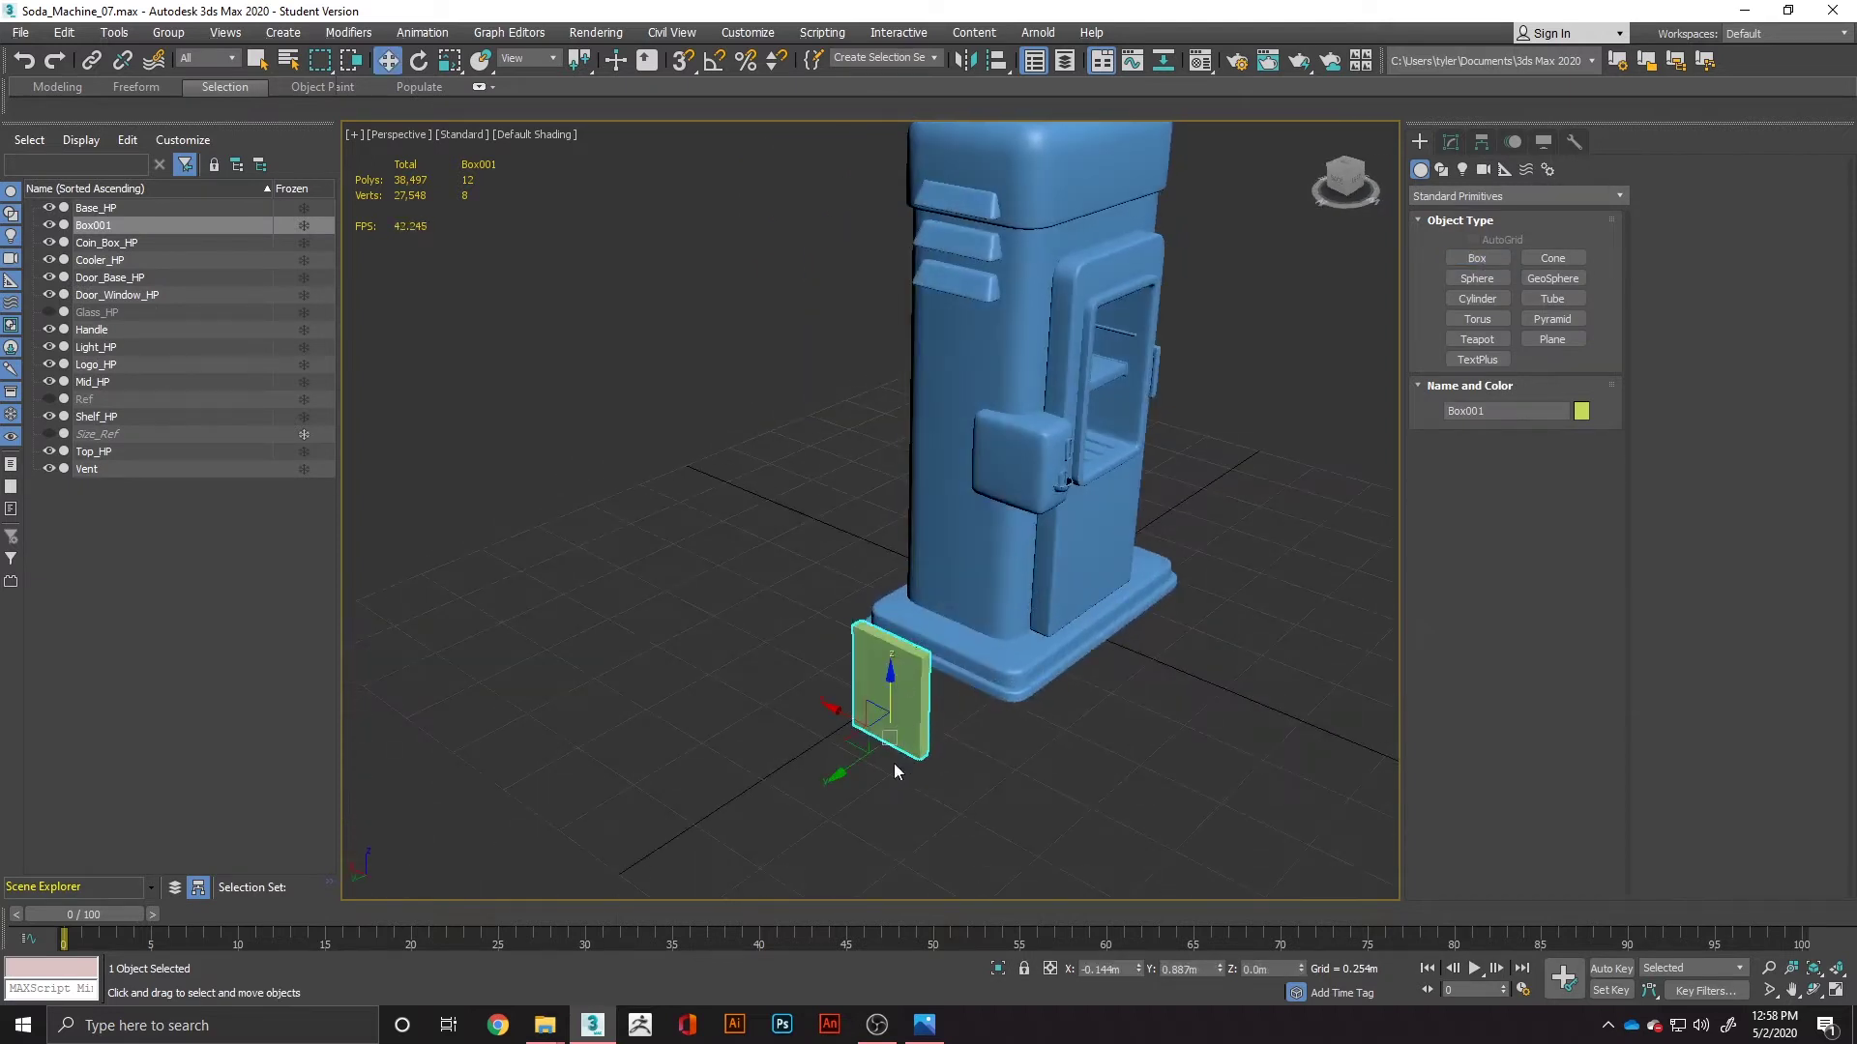
right_click(899, 706)
mouse_move(937, 902)
click(1094, 920)
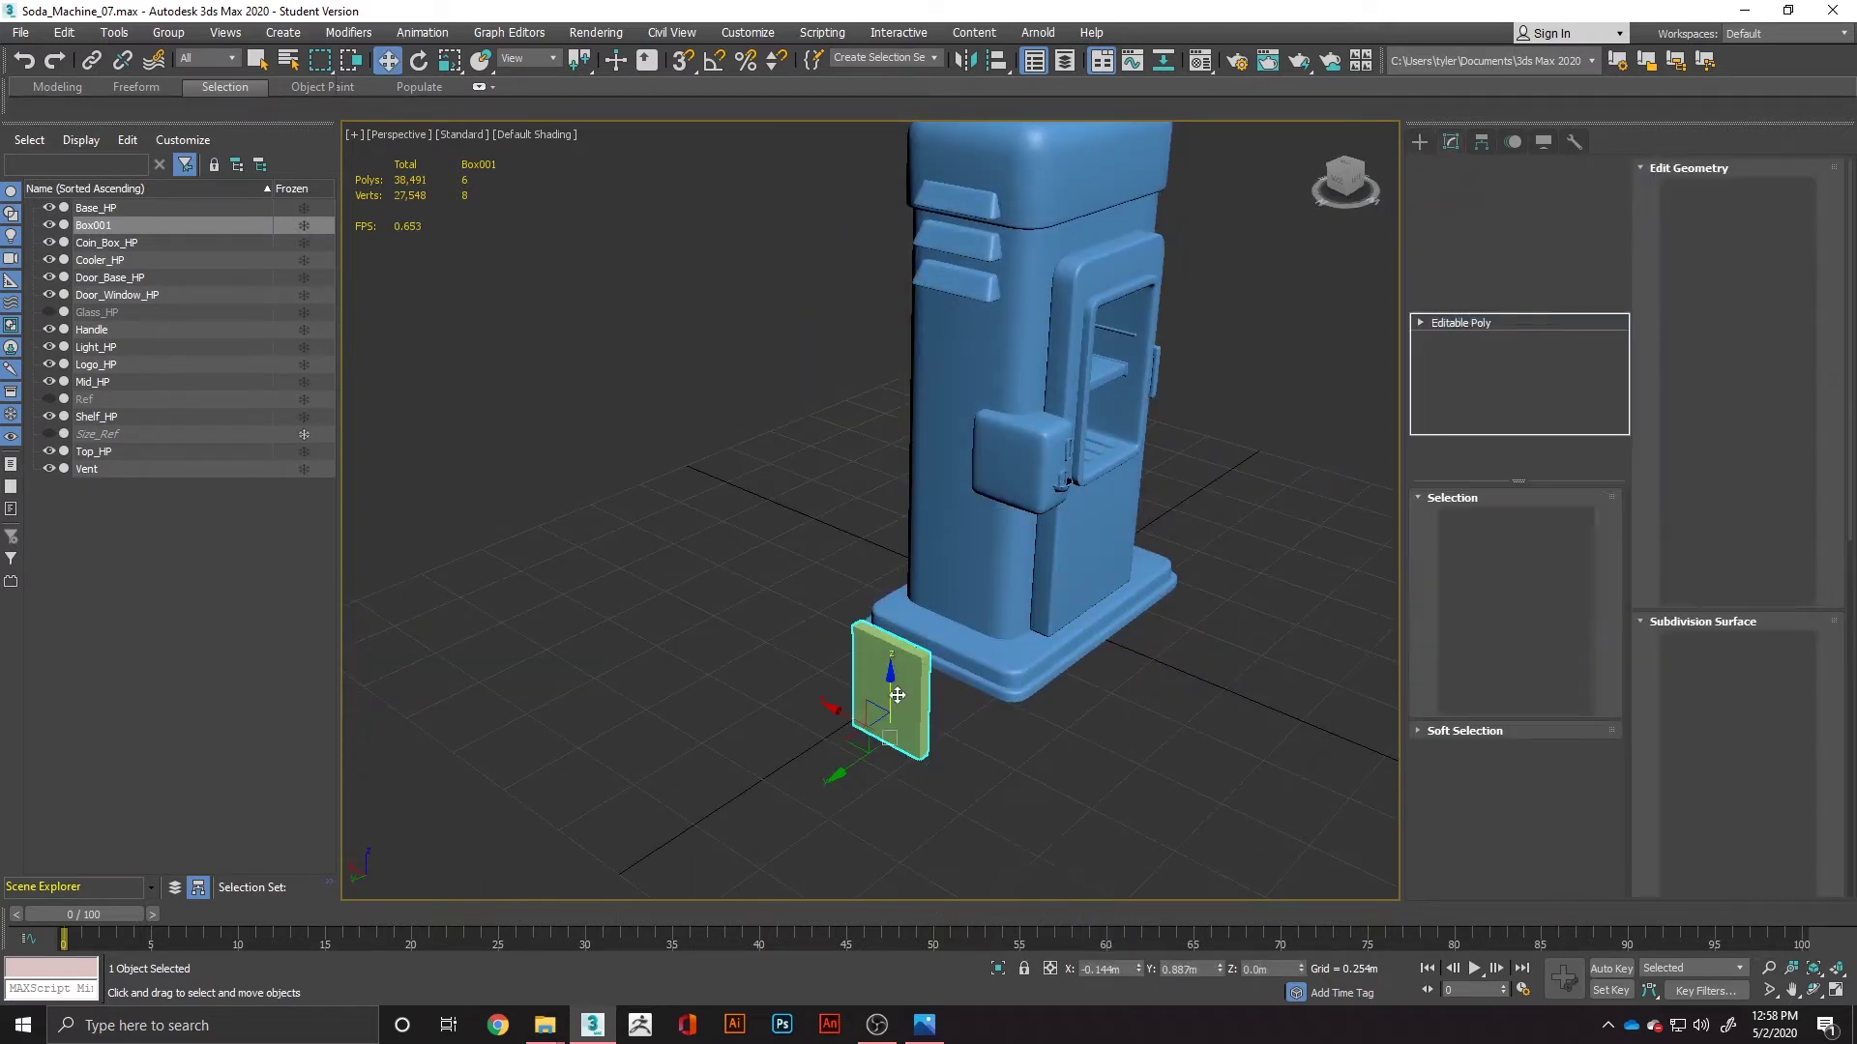
Step: In the Back view, move the box over the lower part of the machine's side, just above the base
scroll(885, 696, up, 3)
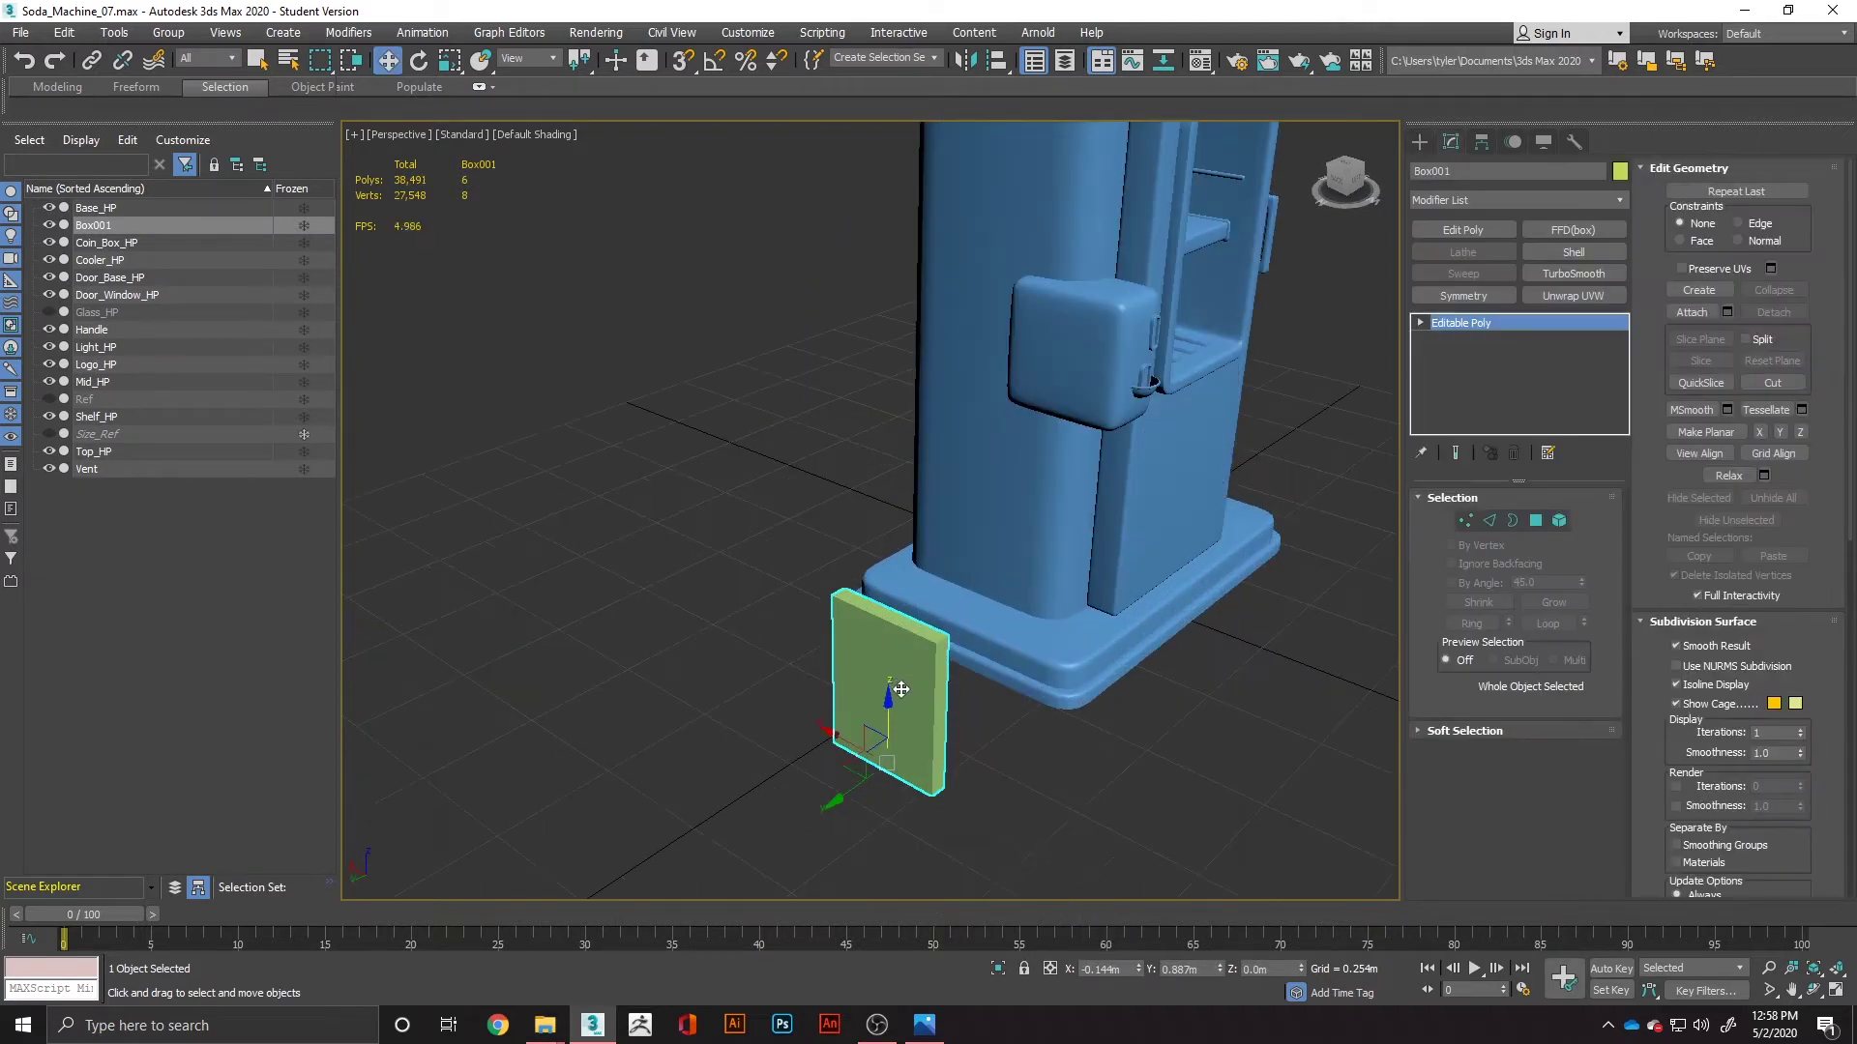
click(1339, 181)
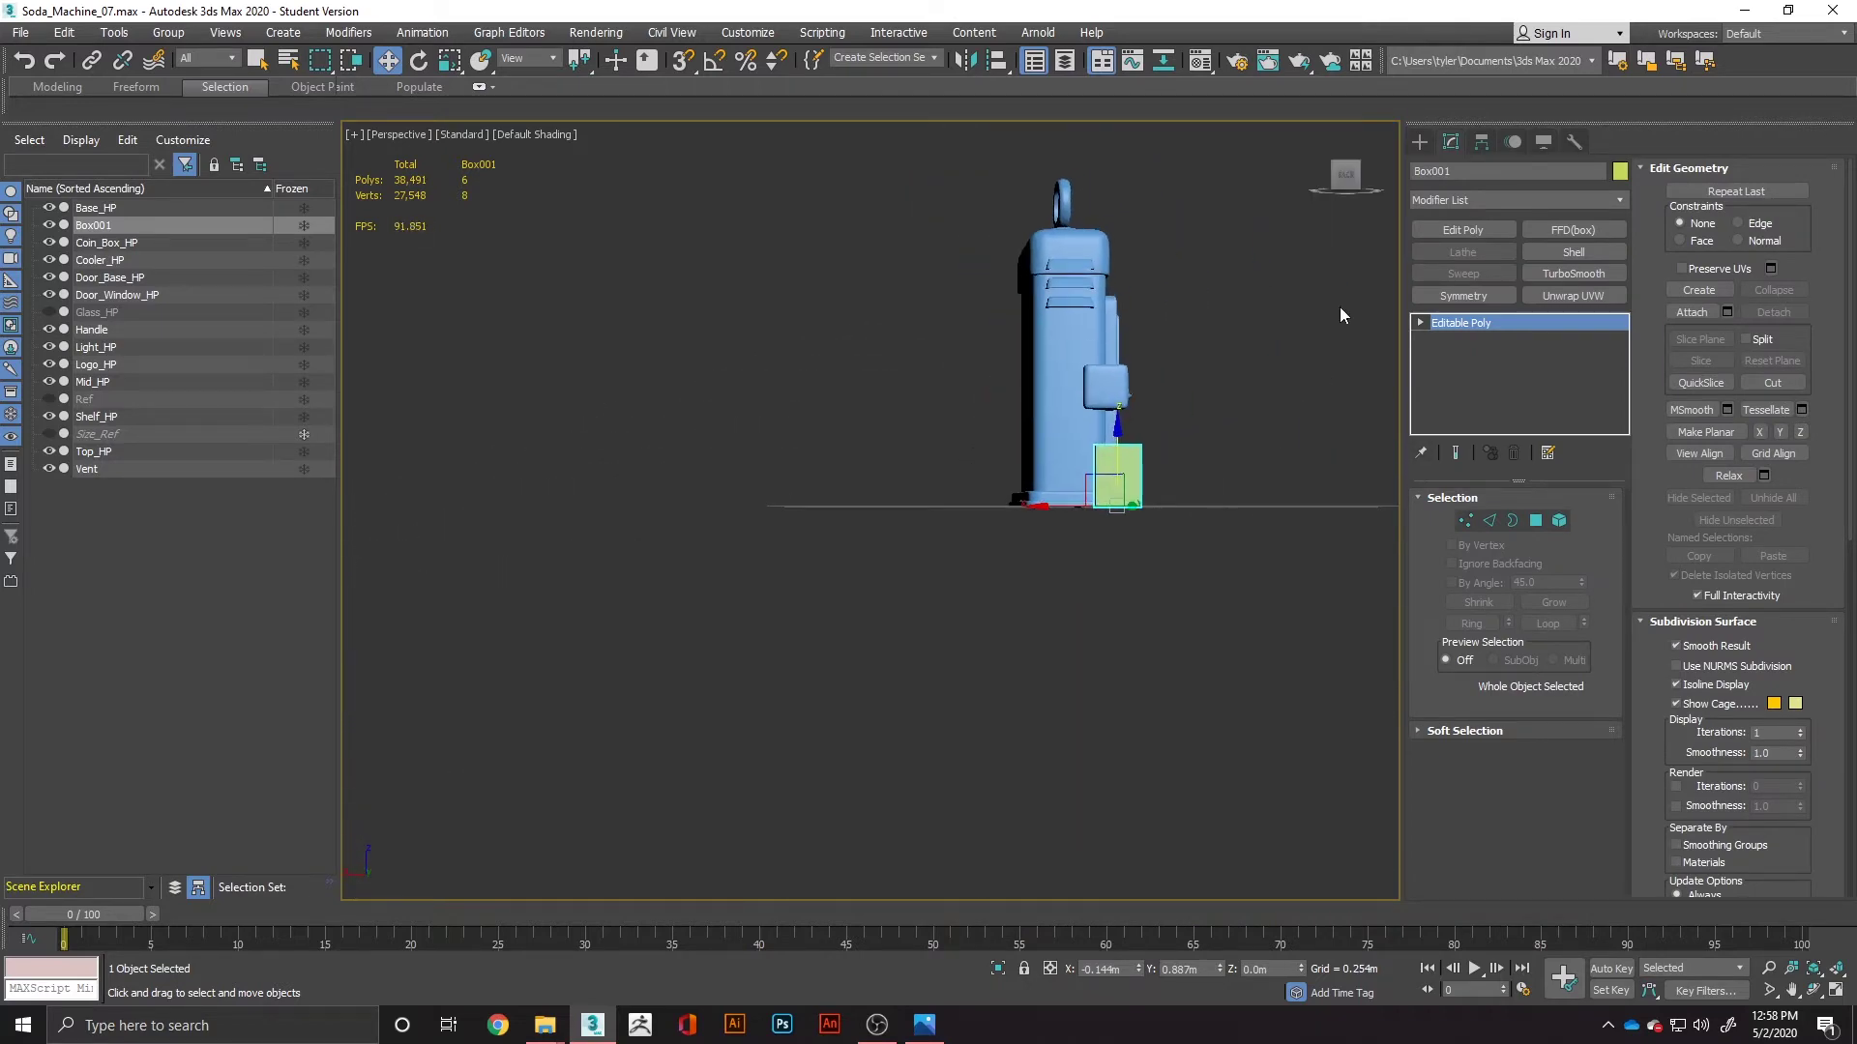
key(f)
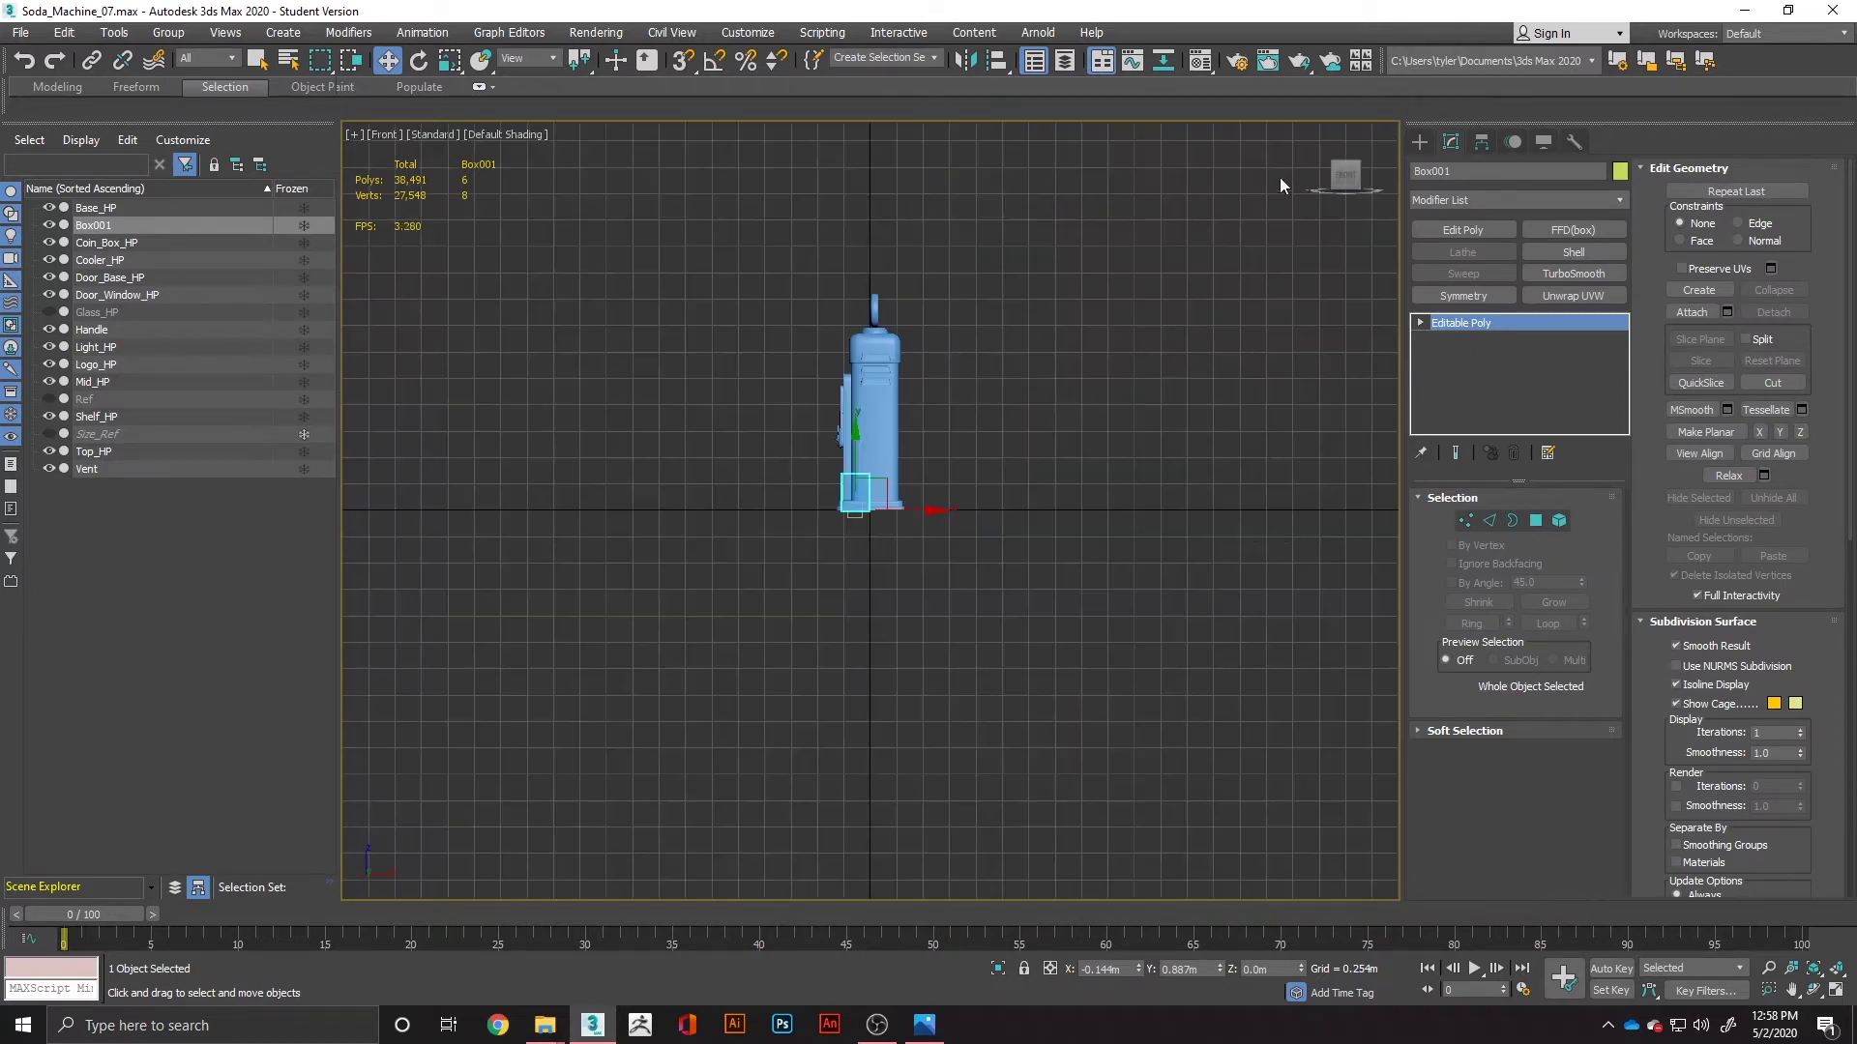
click(1351, 182)
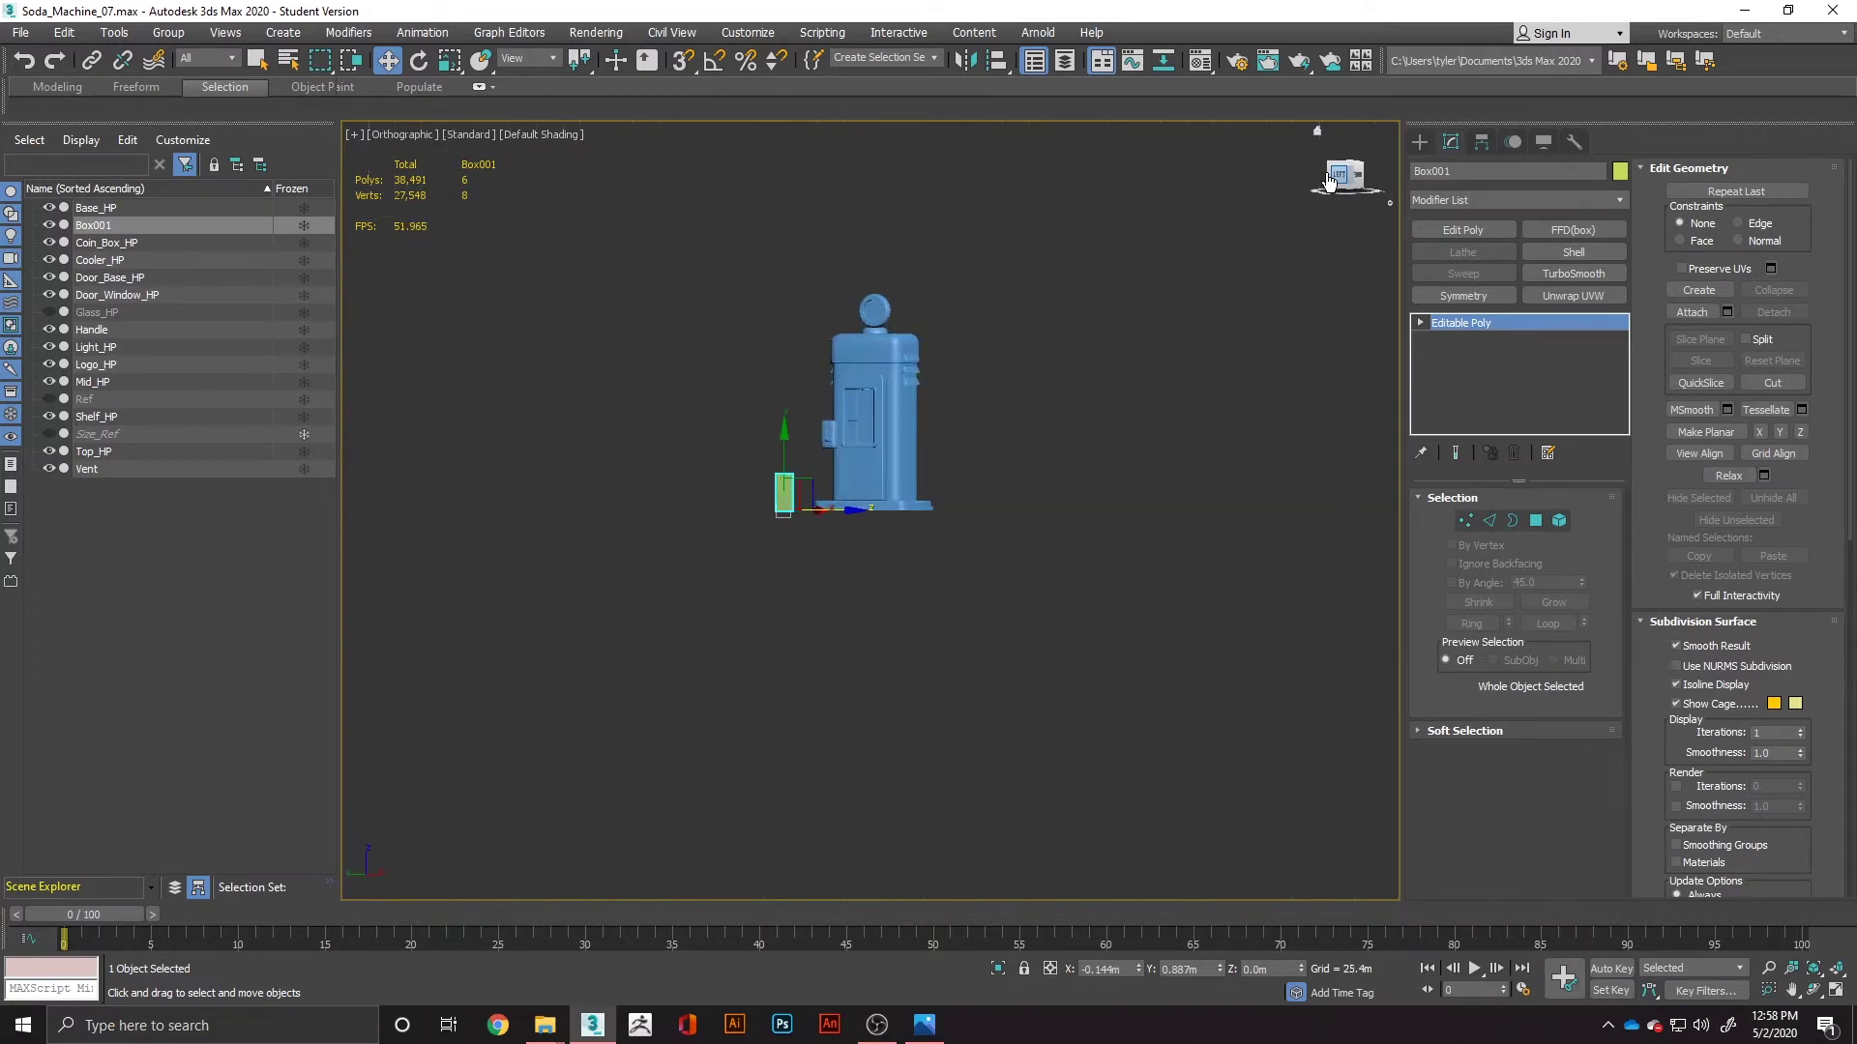
scroll(908, 481, up, 5)
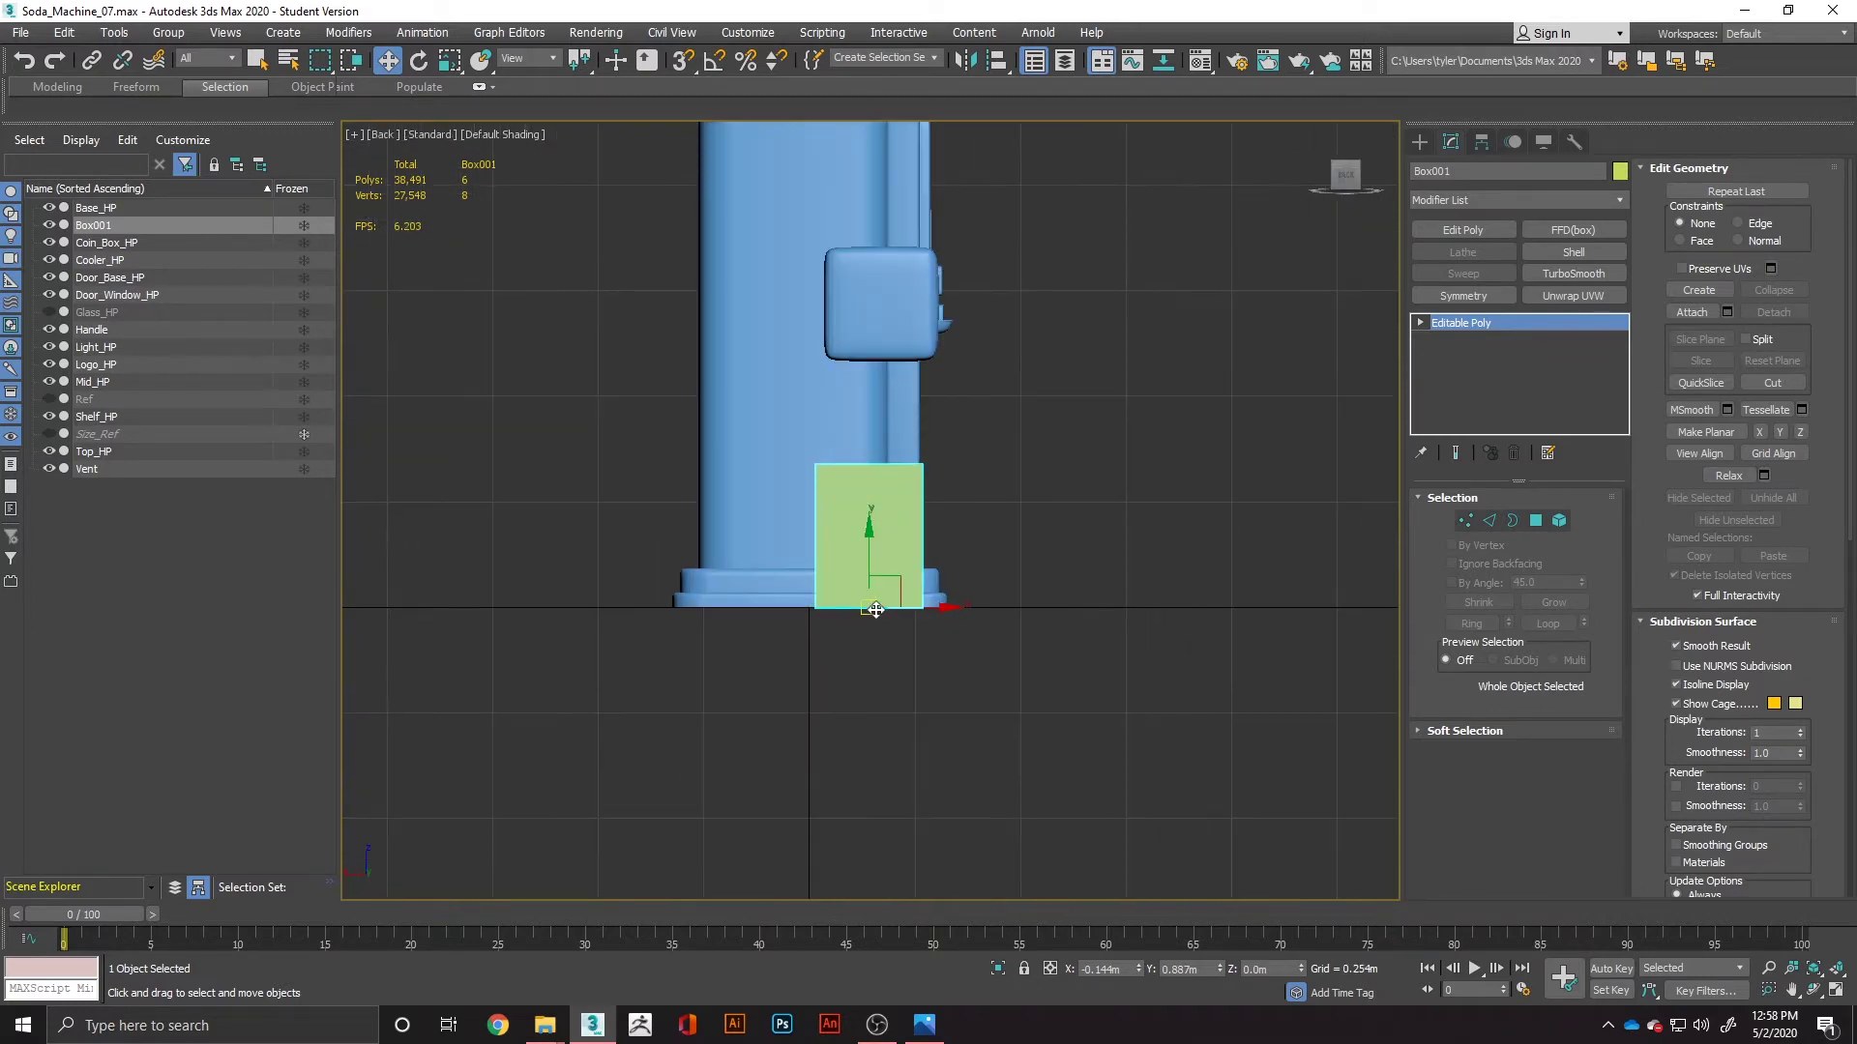
drag(876, 612, 814, 549)
Step: Scale the box to about 87% in width and reduce its height to fit below the coin box
key(r)
scroll(828, 542, up, 5)
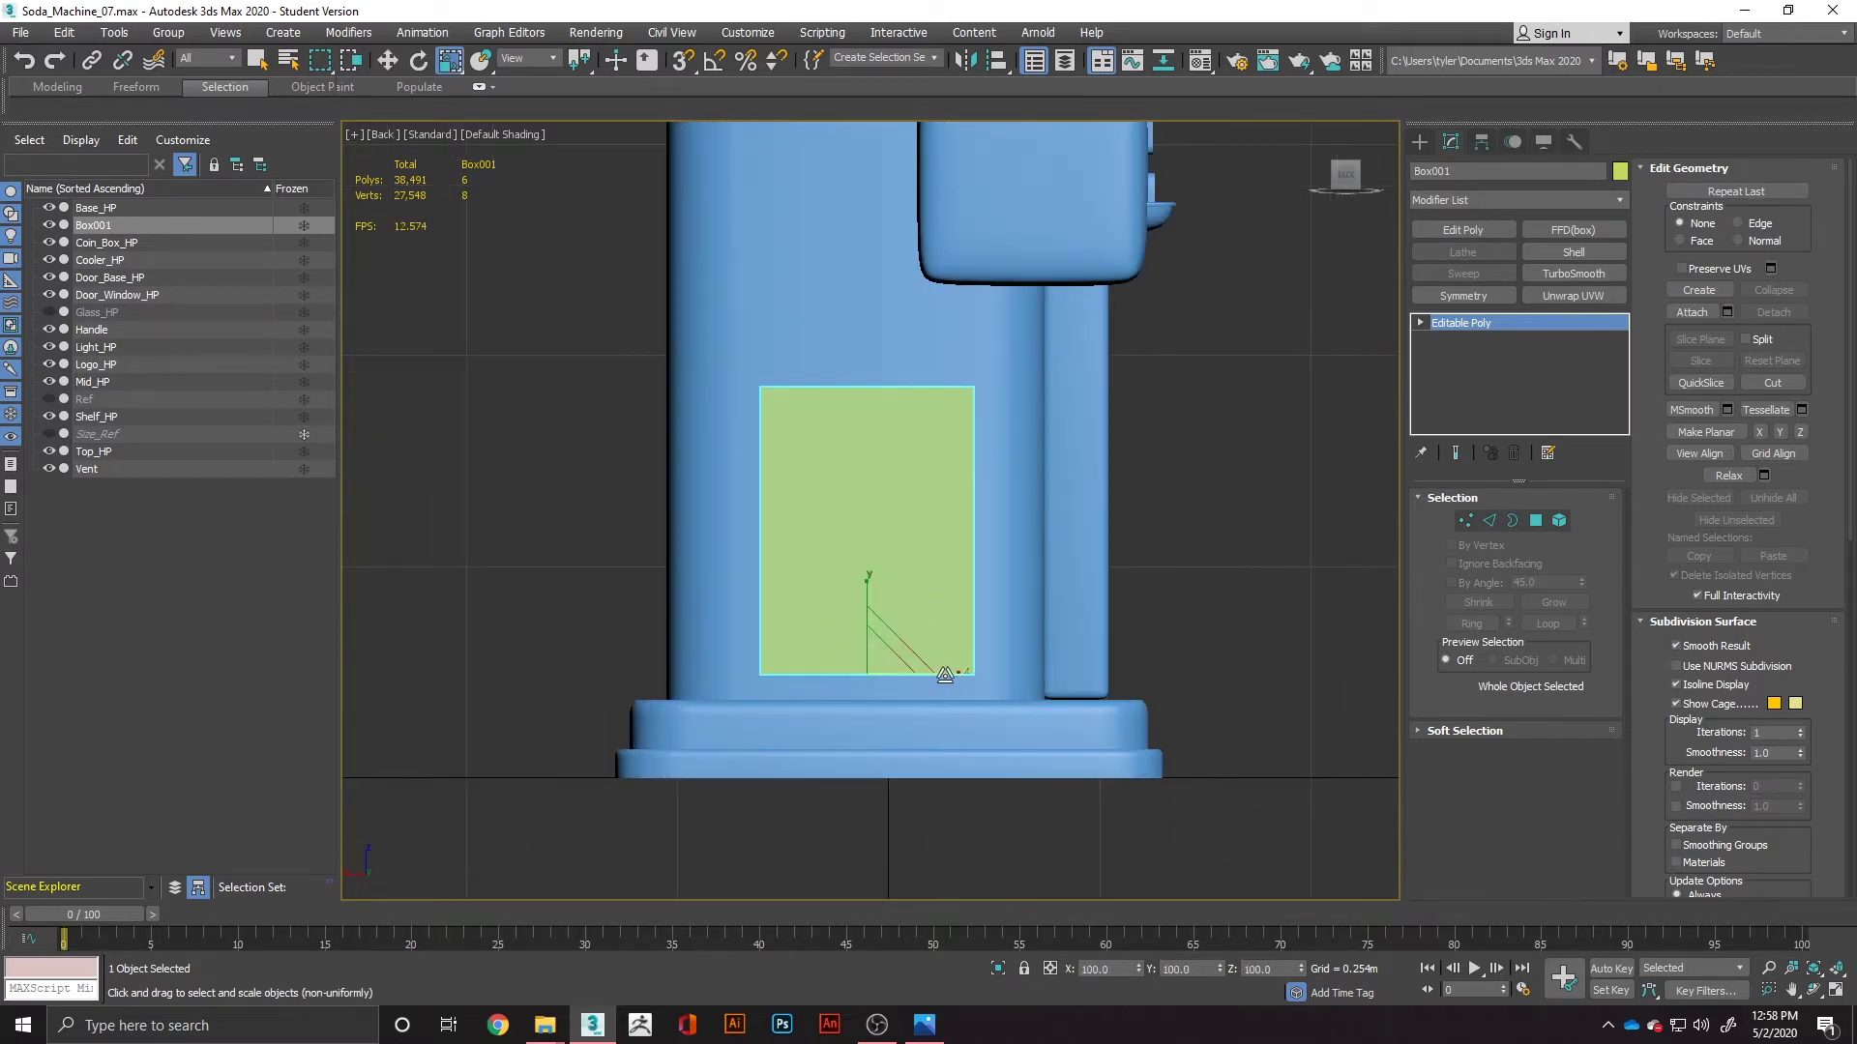
mouse_move(945, 675)
mouse_down()
mouse_move(912, 667)
mouse_move(936, 671)
mouse_up()
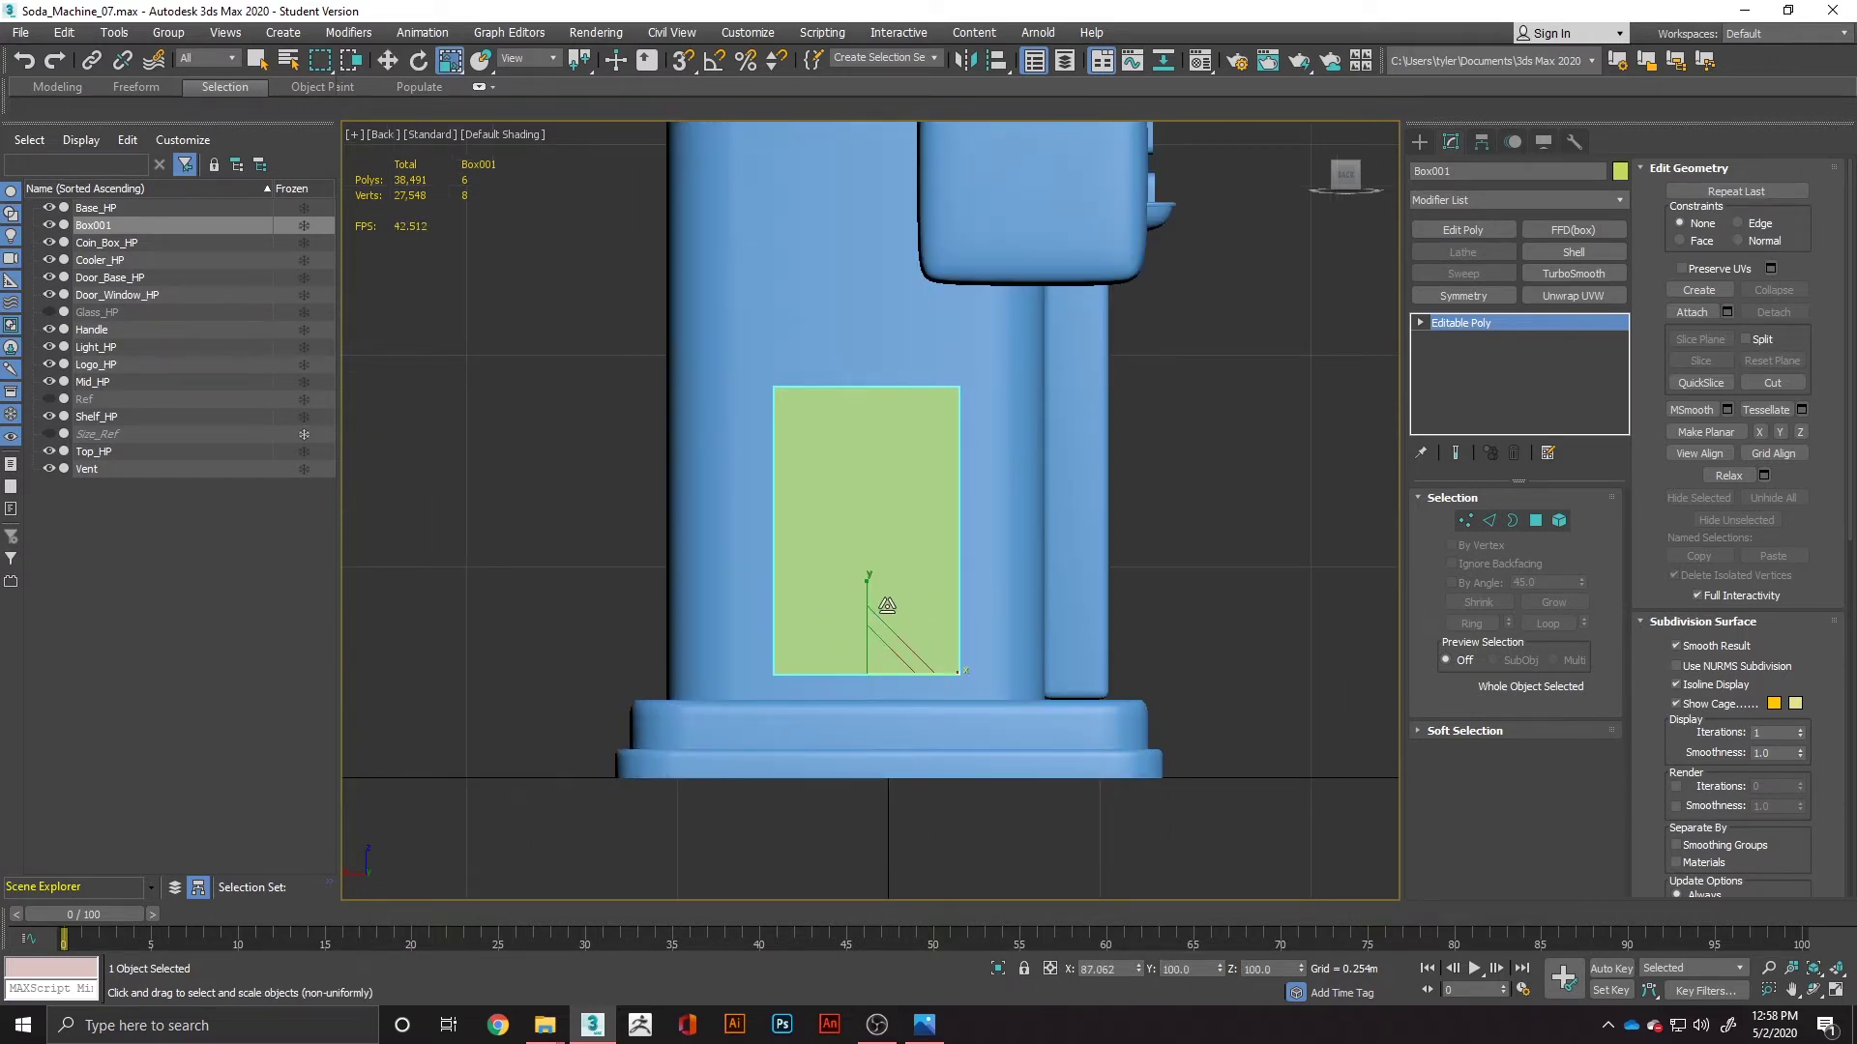
drag(867, 592, 939, 676)
Step: Move the box along Y toward the machine's side, to about 0.62 m
key(w)
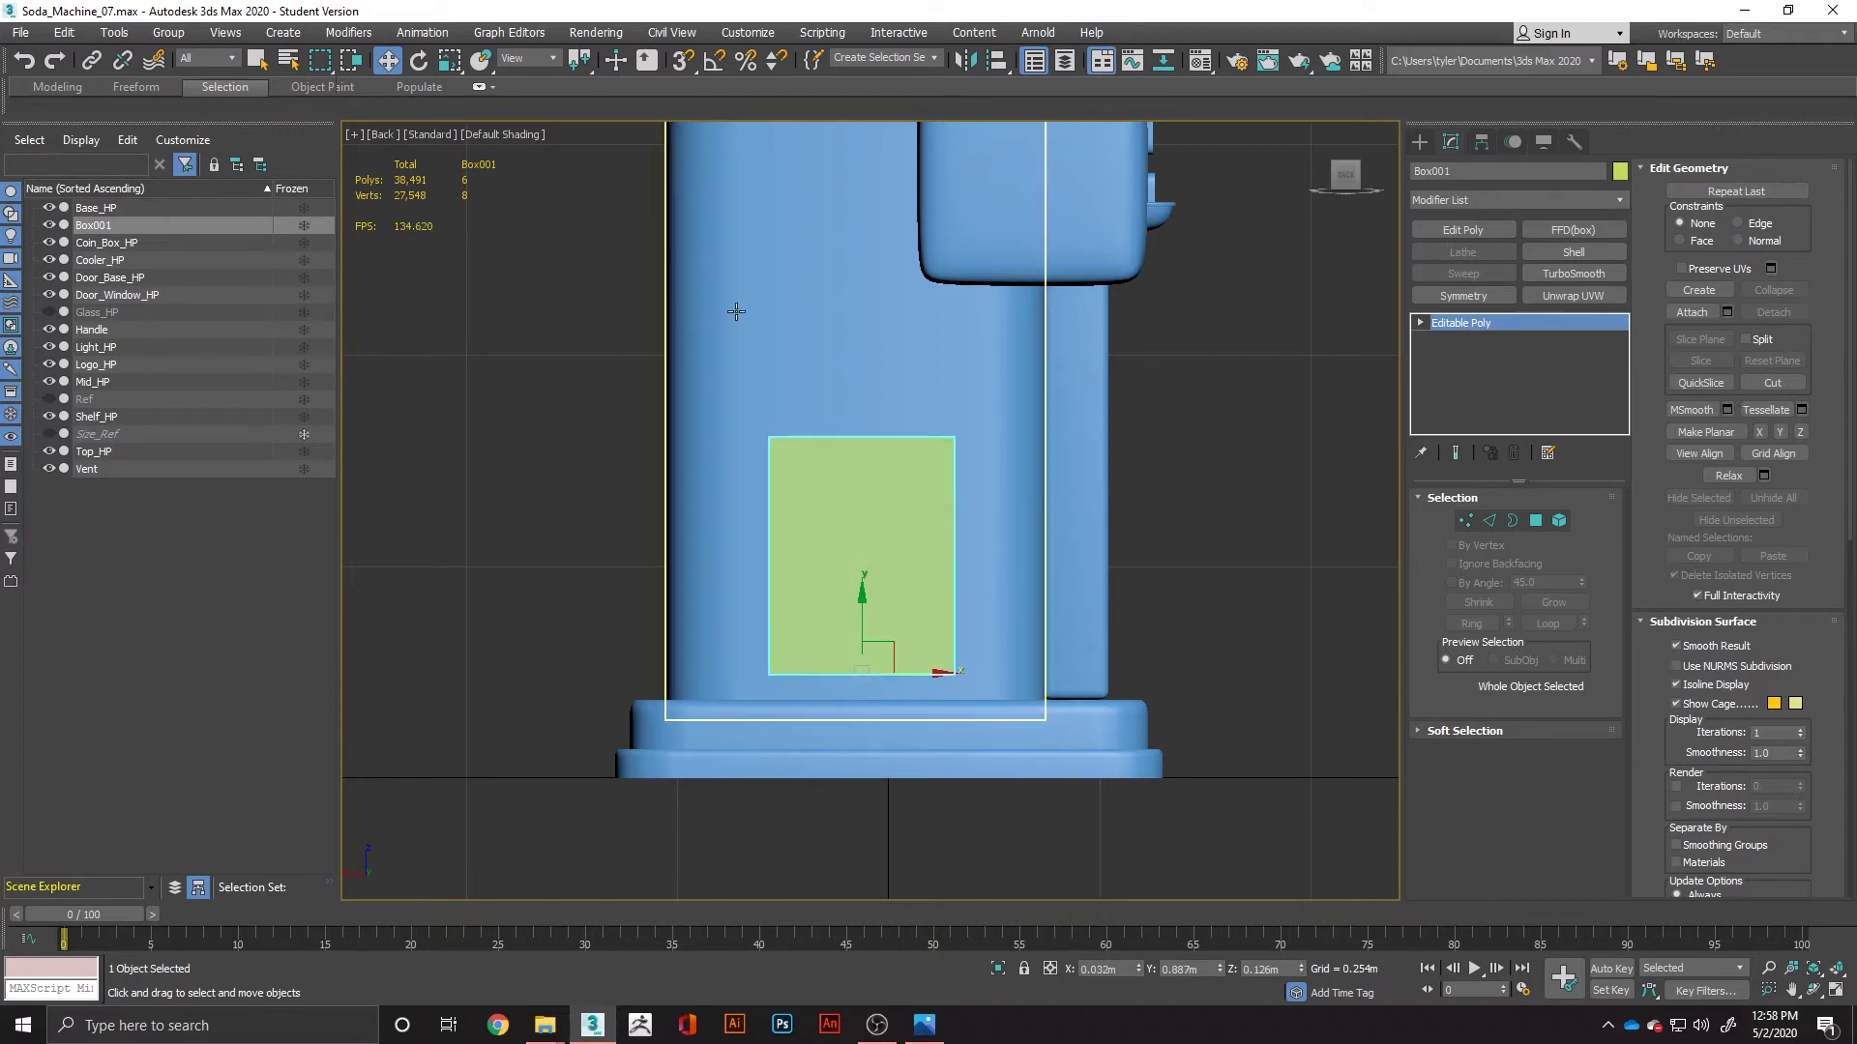
alt+middle_drag(852, 502, 894, 677)
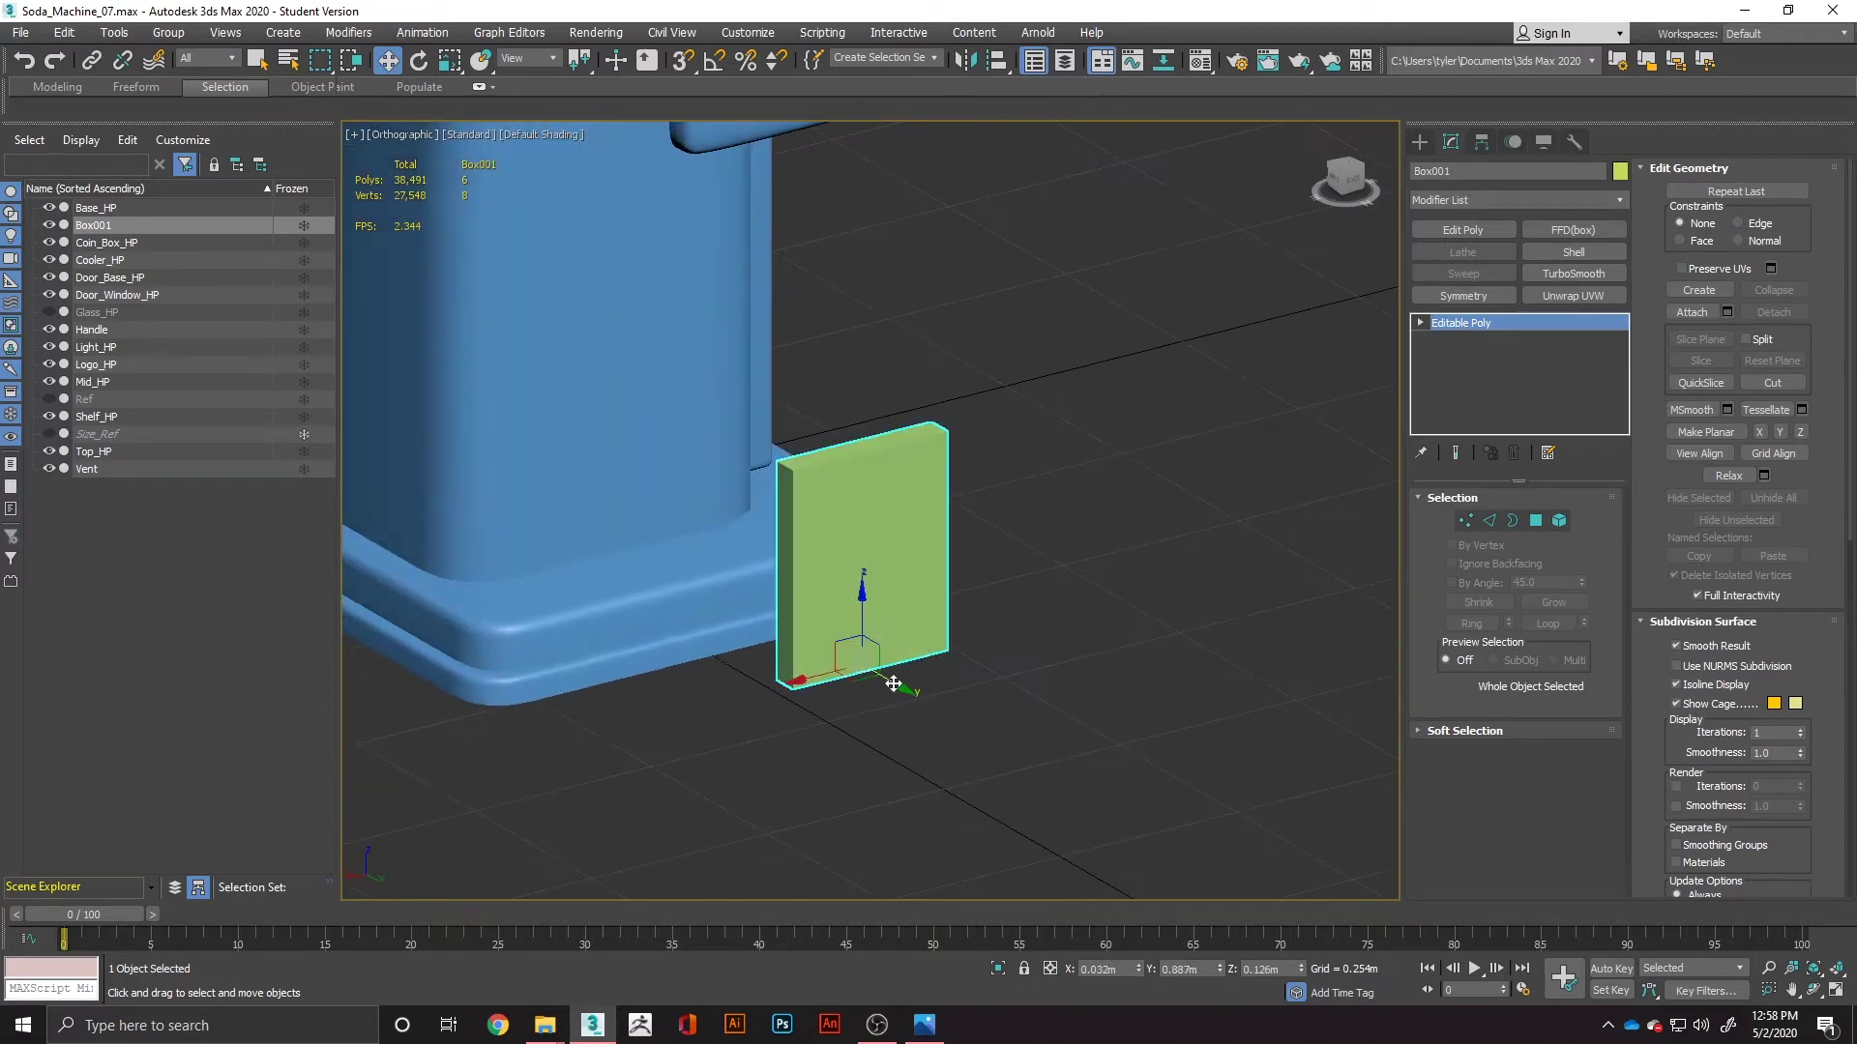
alt+middle_drag(774, 581, 1137, 561)
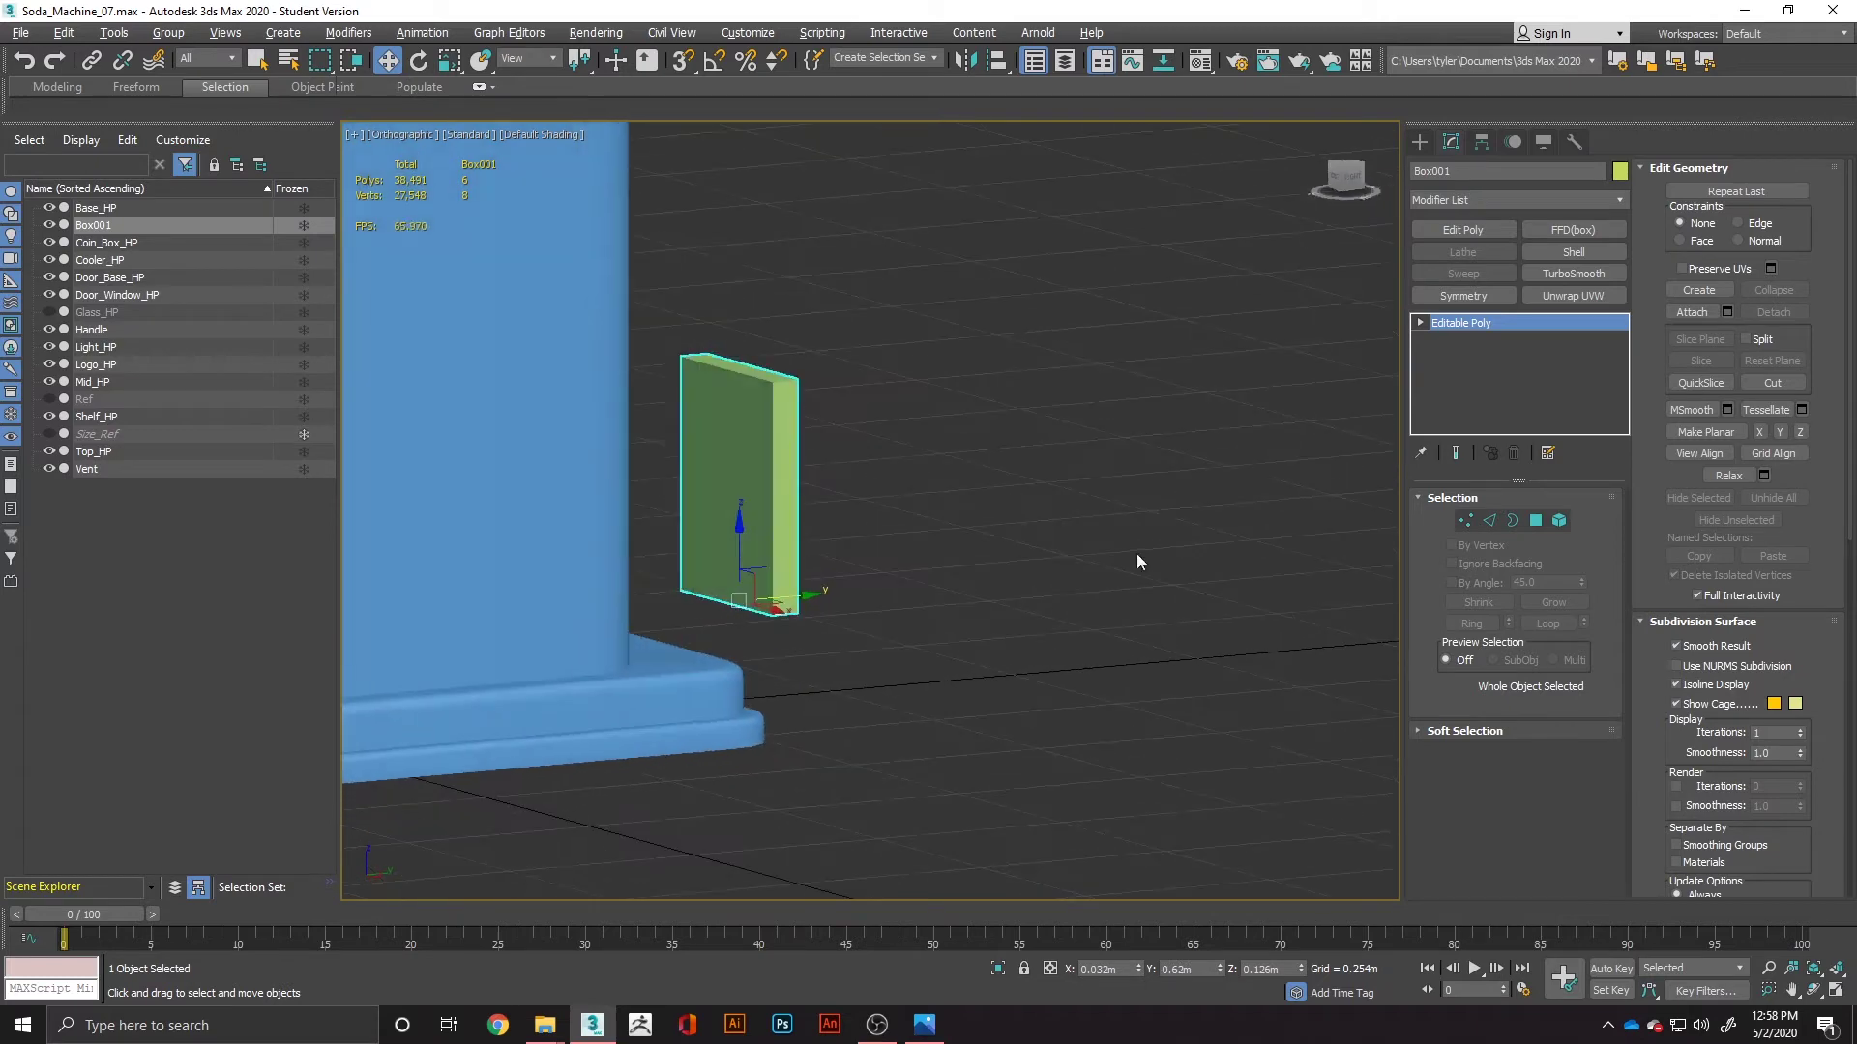
Step: Delete the box polygon that faces the machine
click(1534, 521)
click(738, 513)
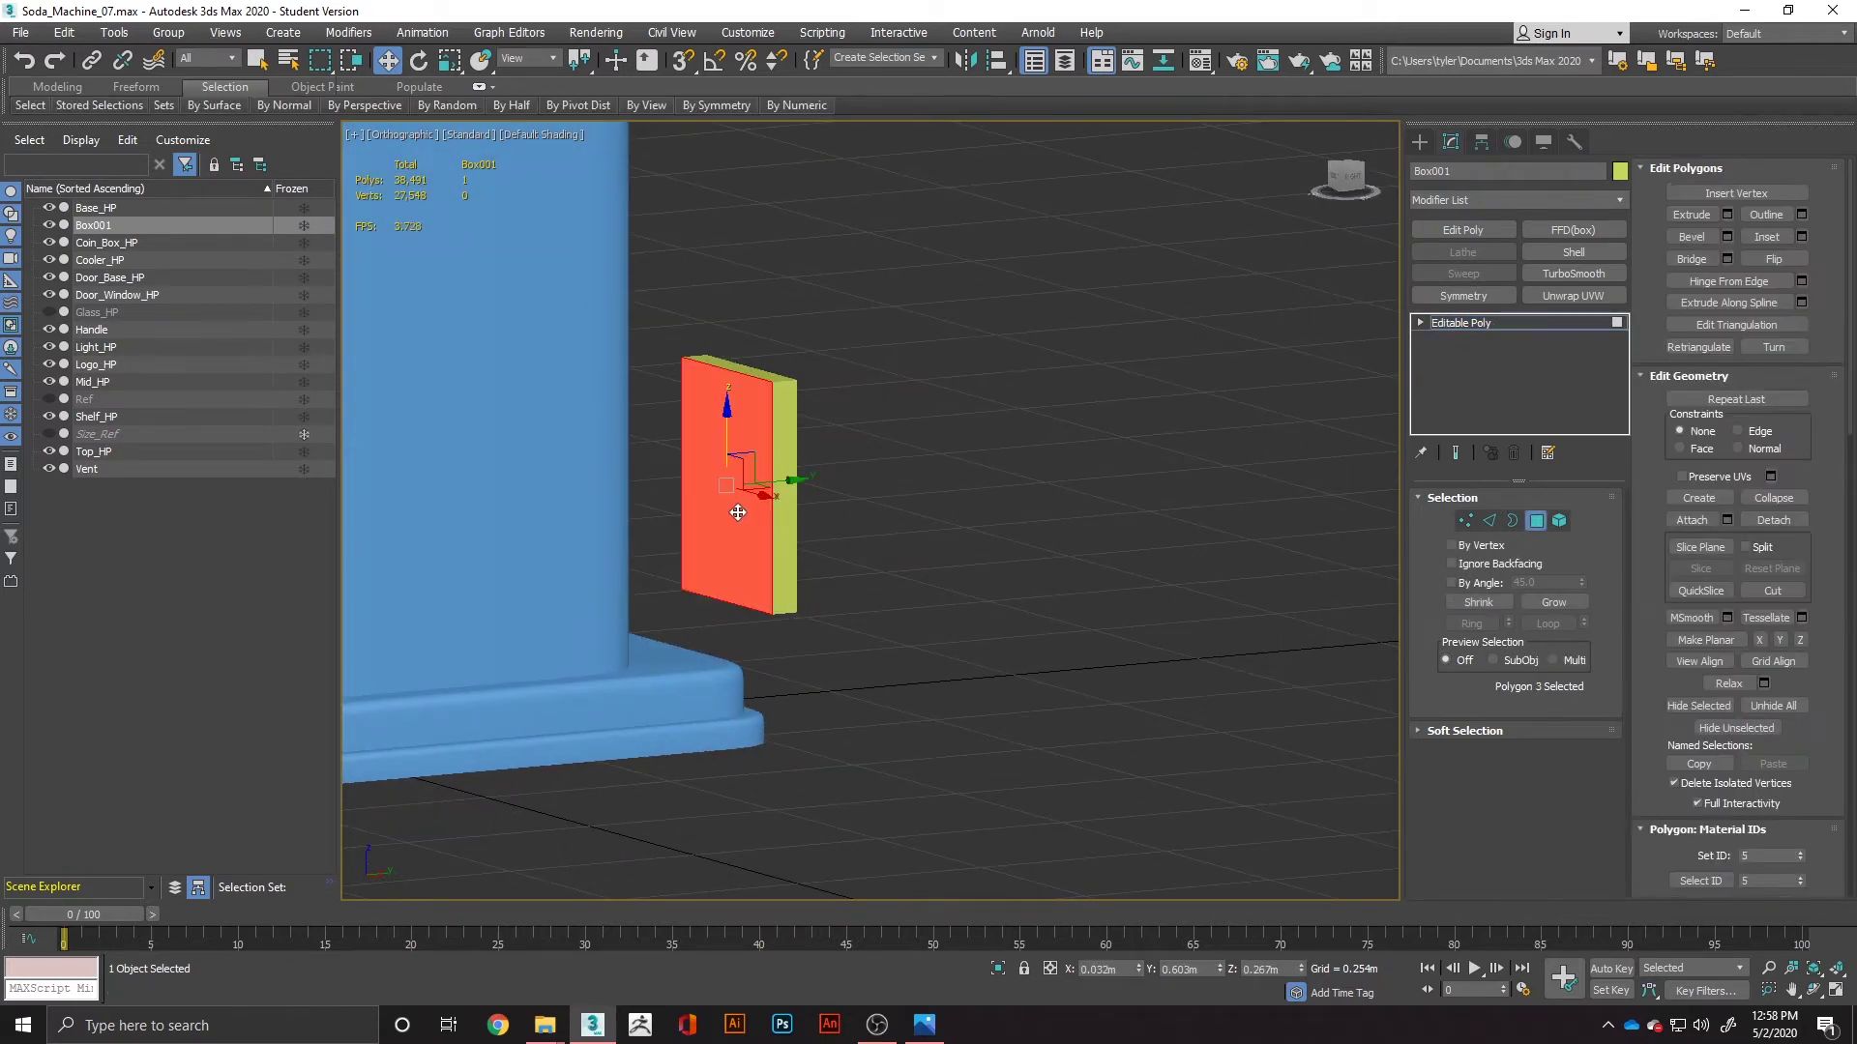
key(Delete)
Step: Connect the box's horizontal edges with 1 segment to add a vertical edge loop through its middle
alt+middle_drag(832, 483, 662, 471)
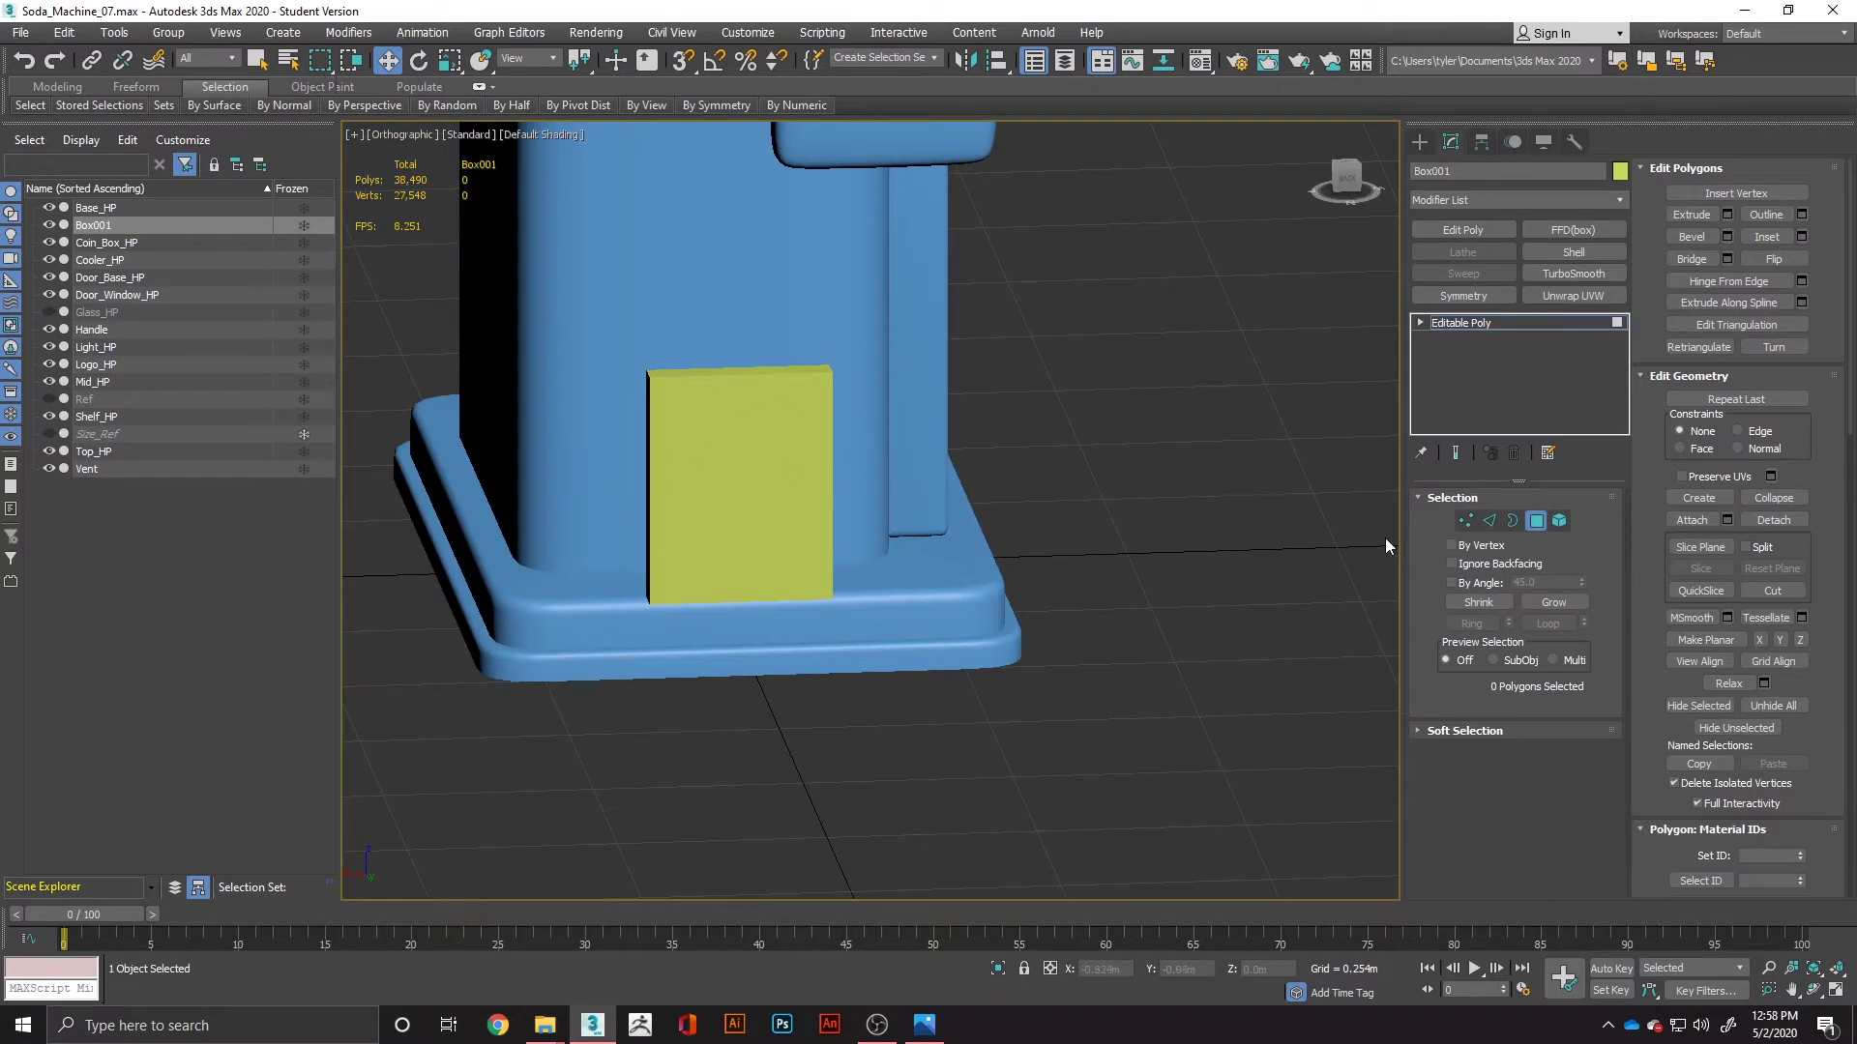
click(1485, 525)
drag(727, 315, 751, 658)
right_click(737, 443)
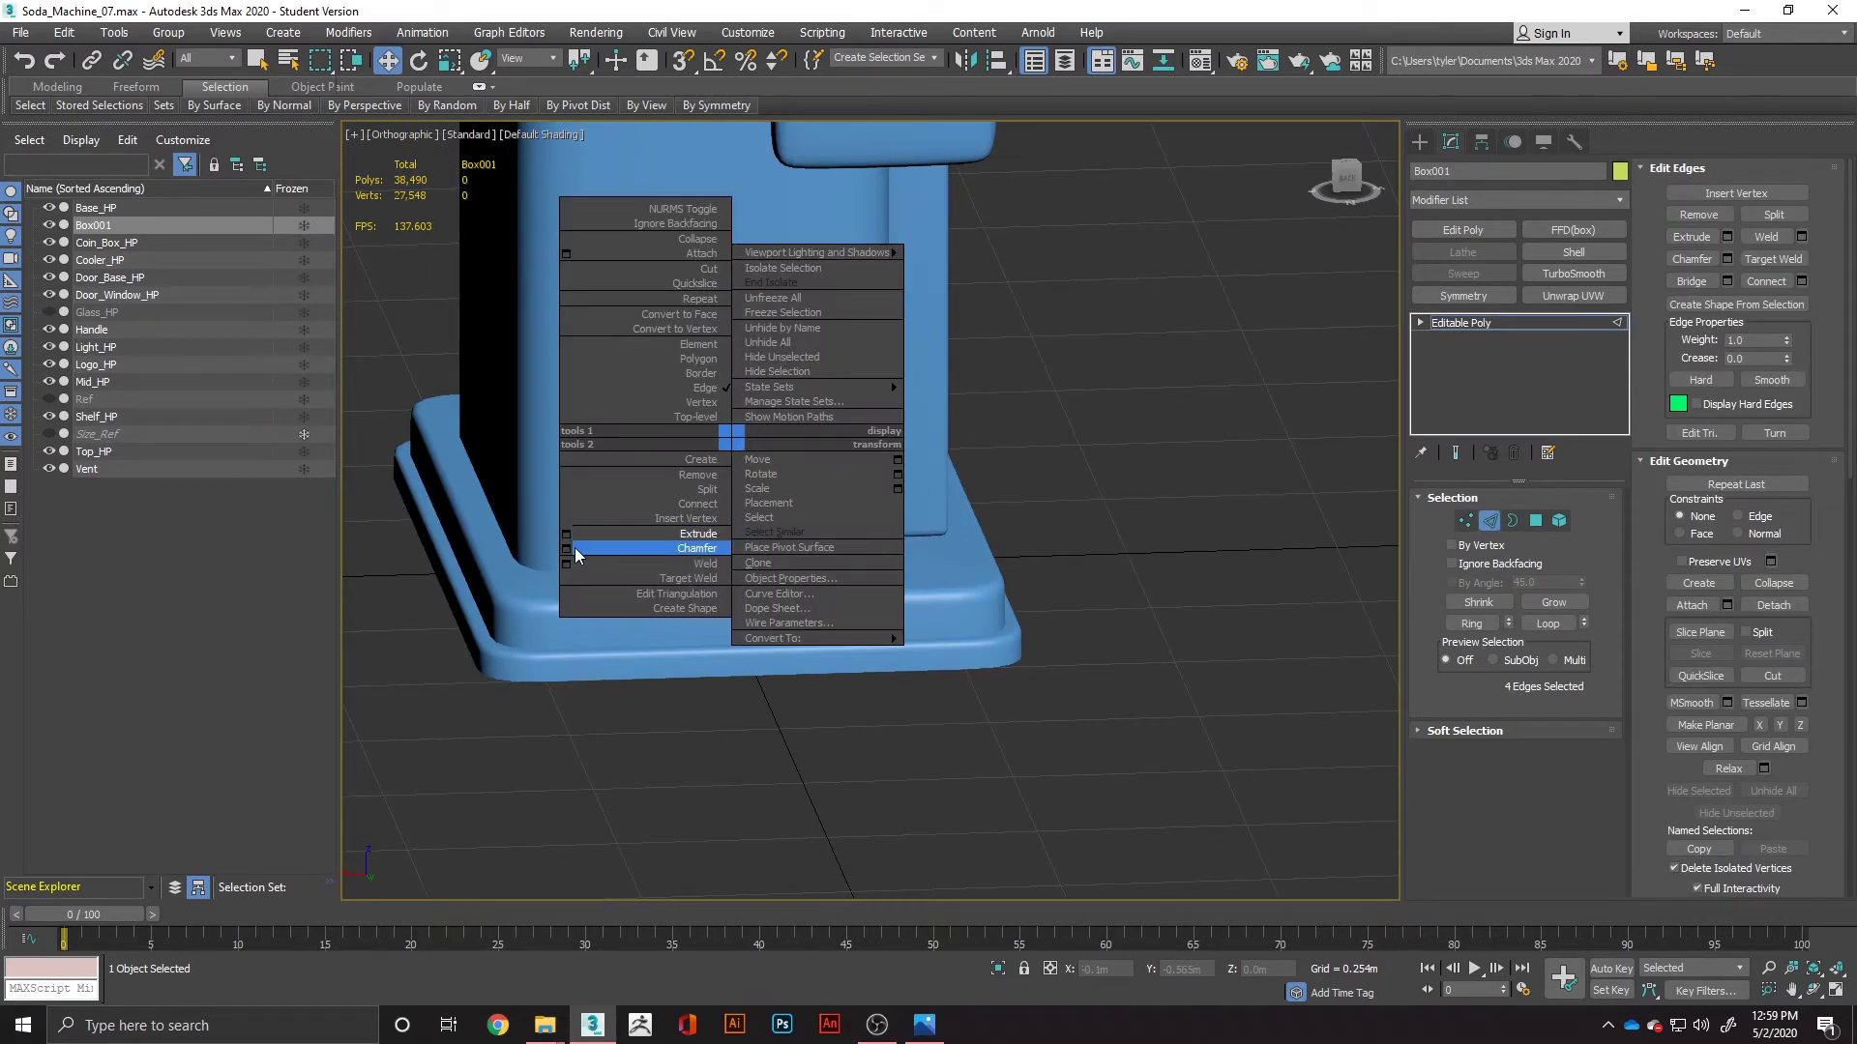
click(569, 504)
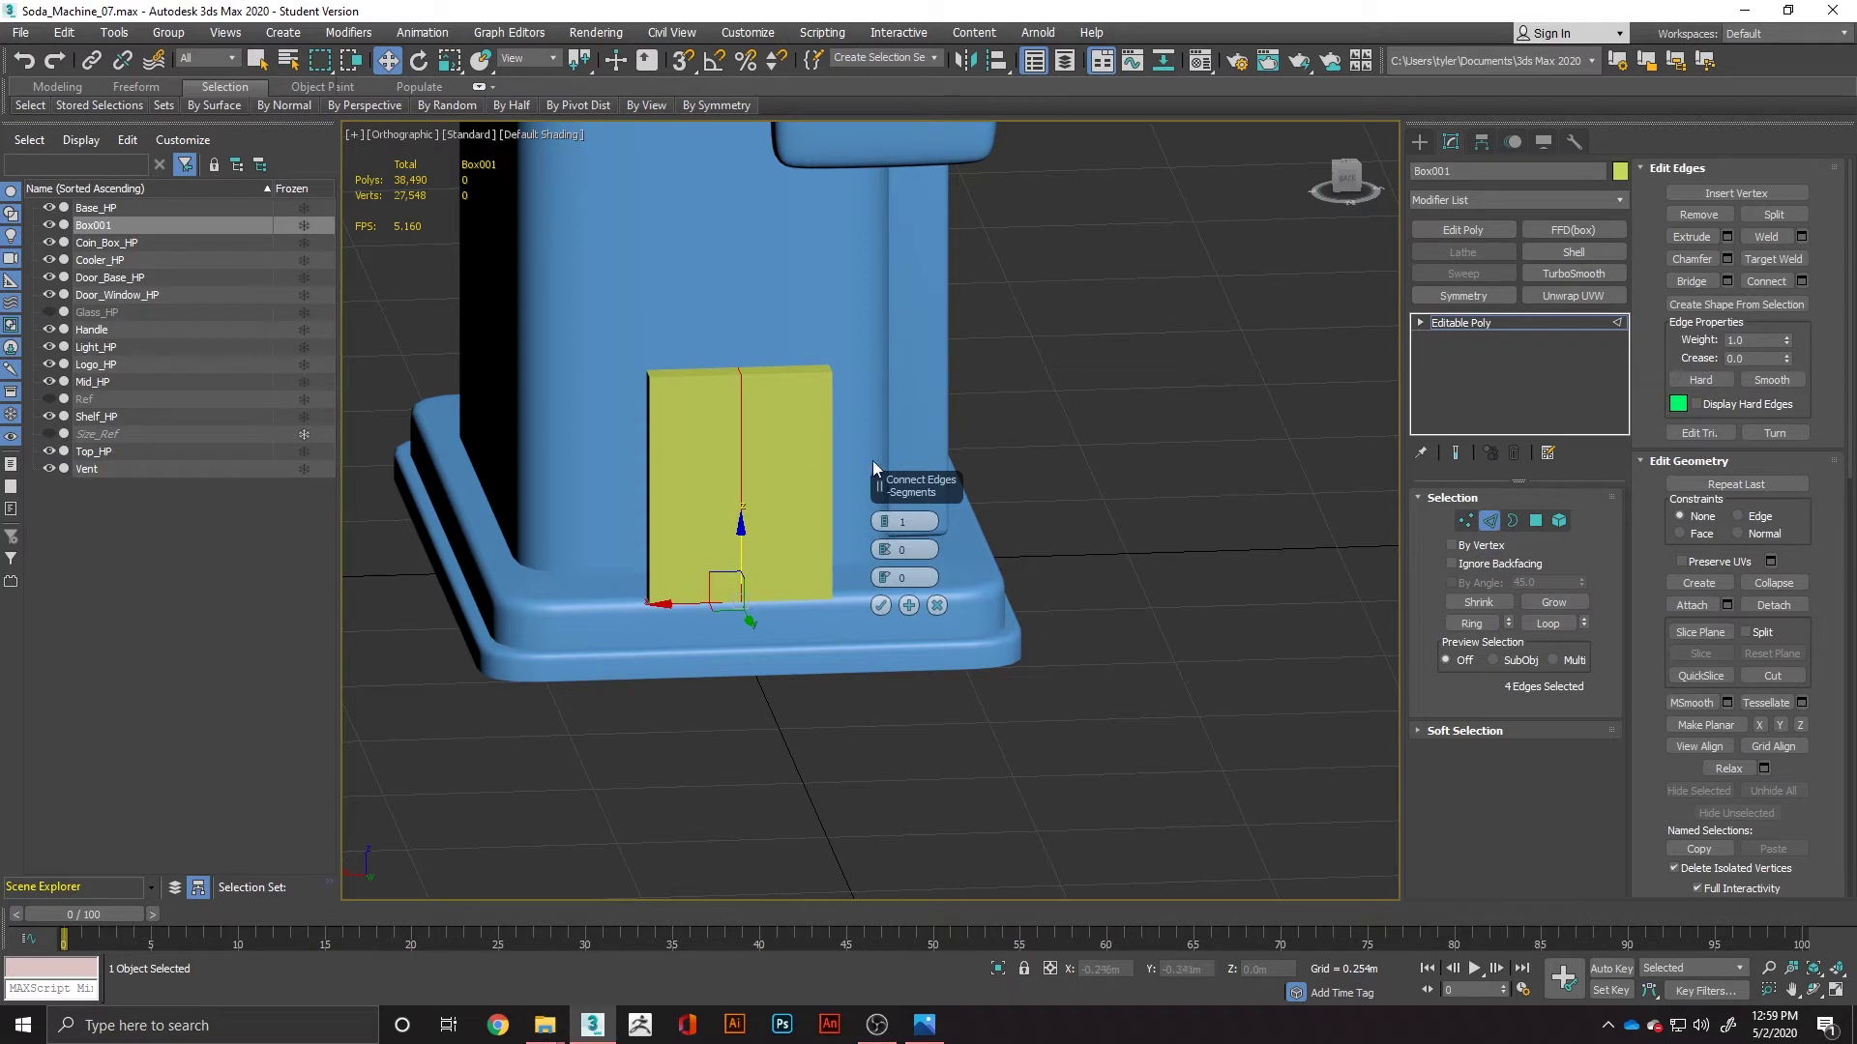
click(881, 606)
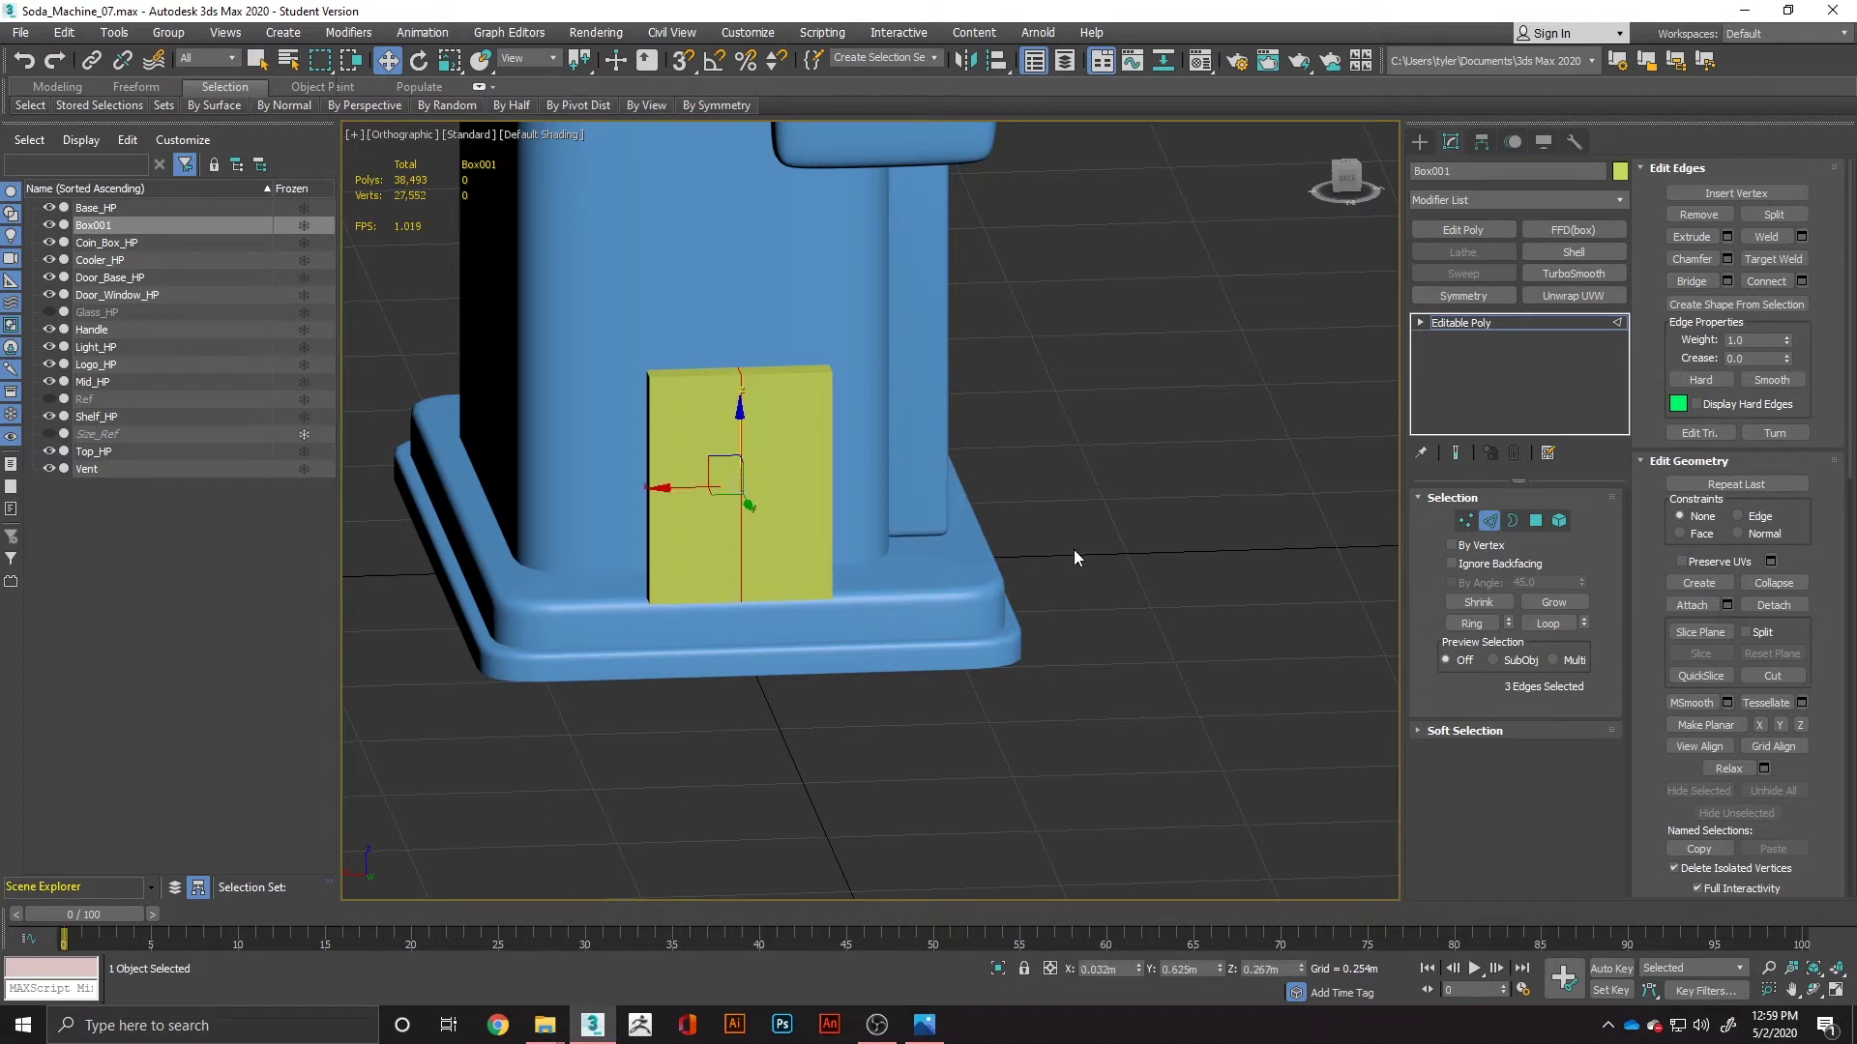
click(1538, 521)
click(781, 521)
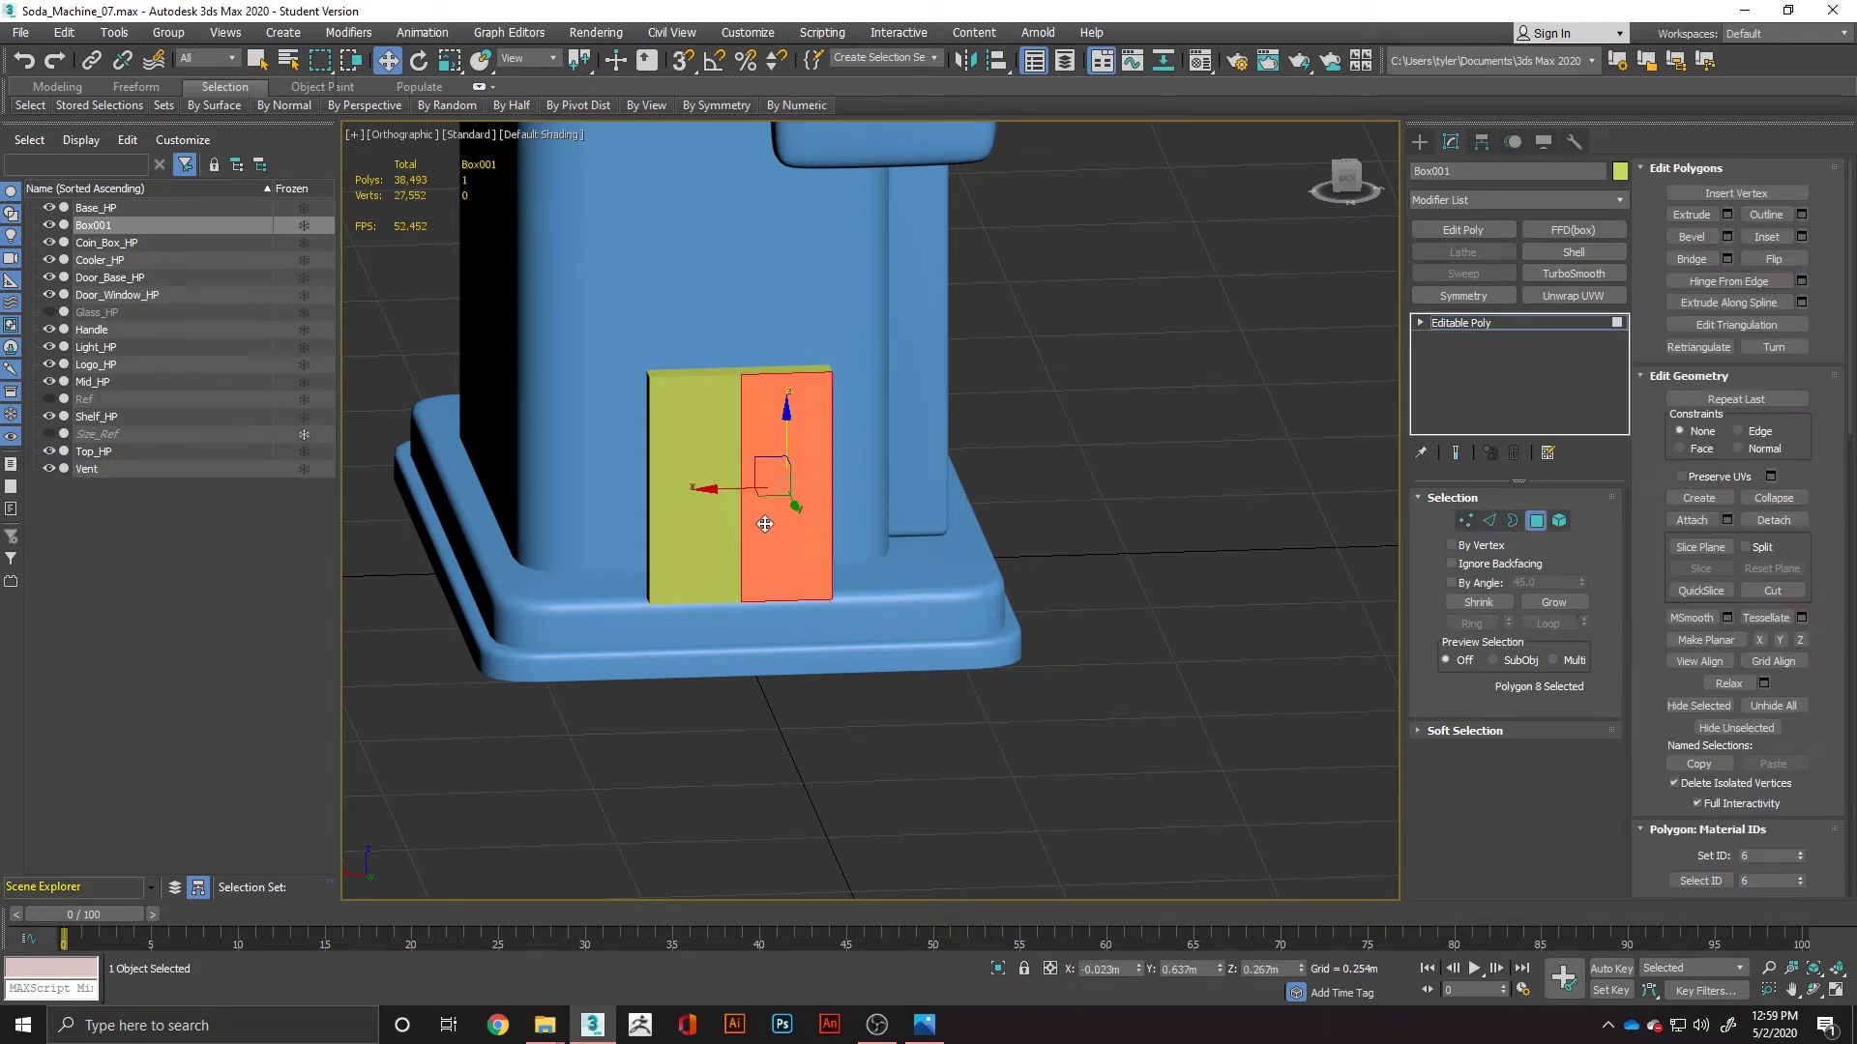
ctrl+click(693, 511)
right_click(693, 511)
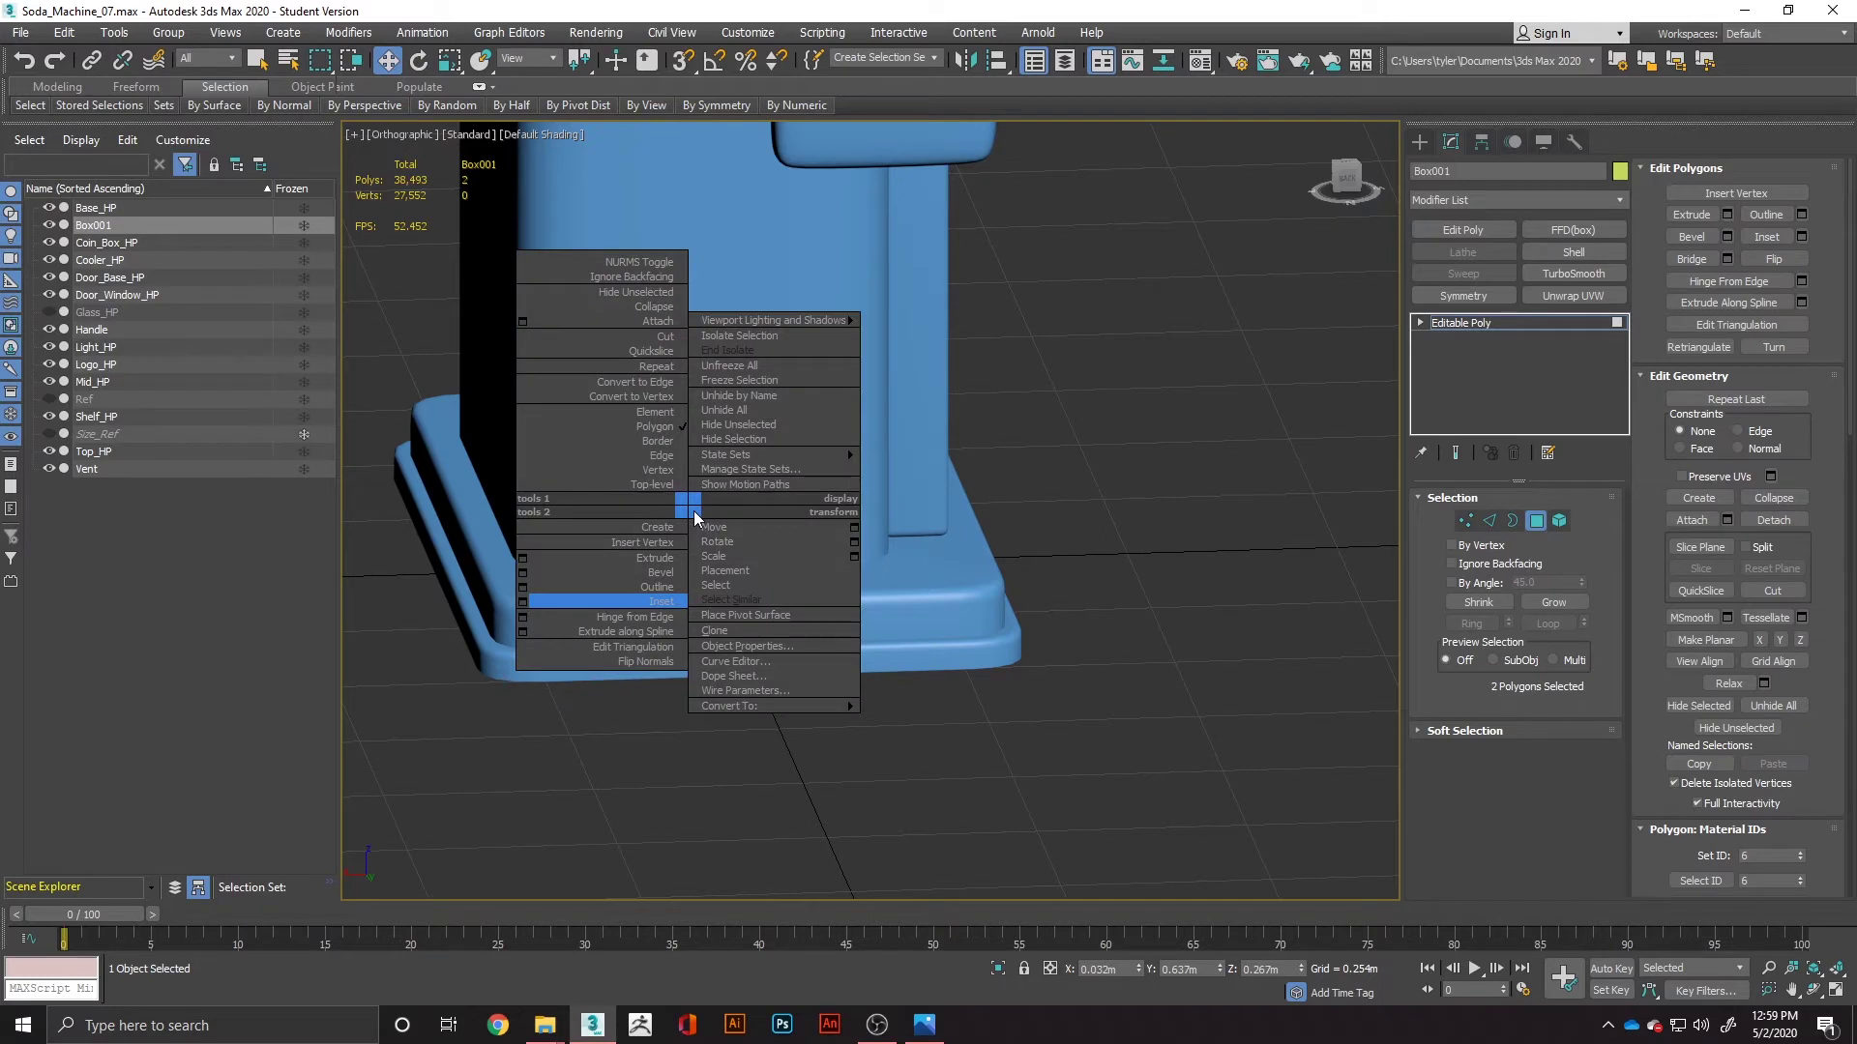
click(530, 601)
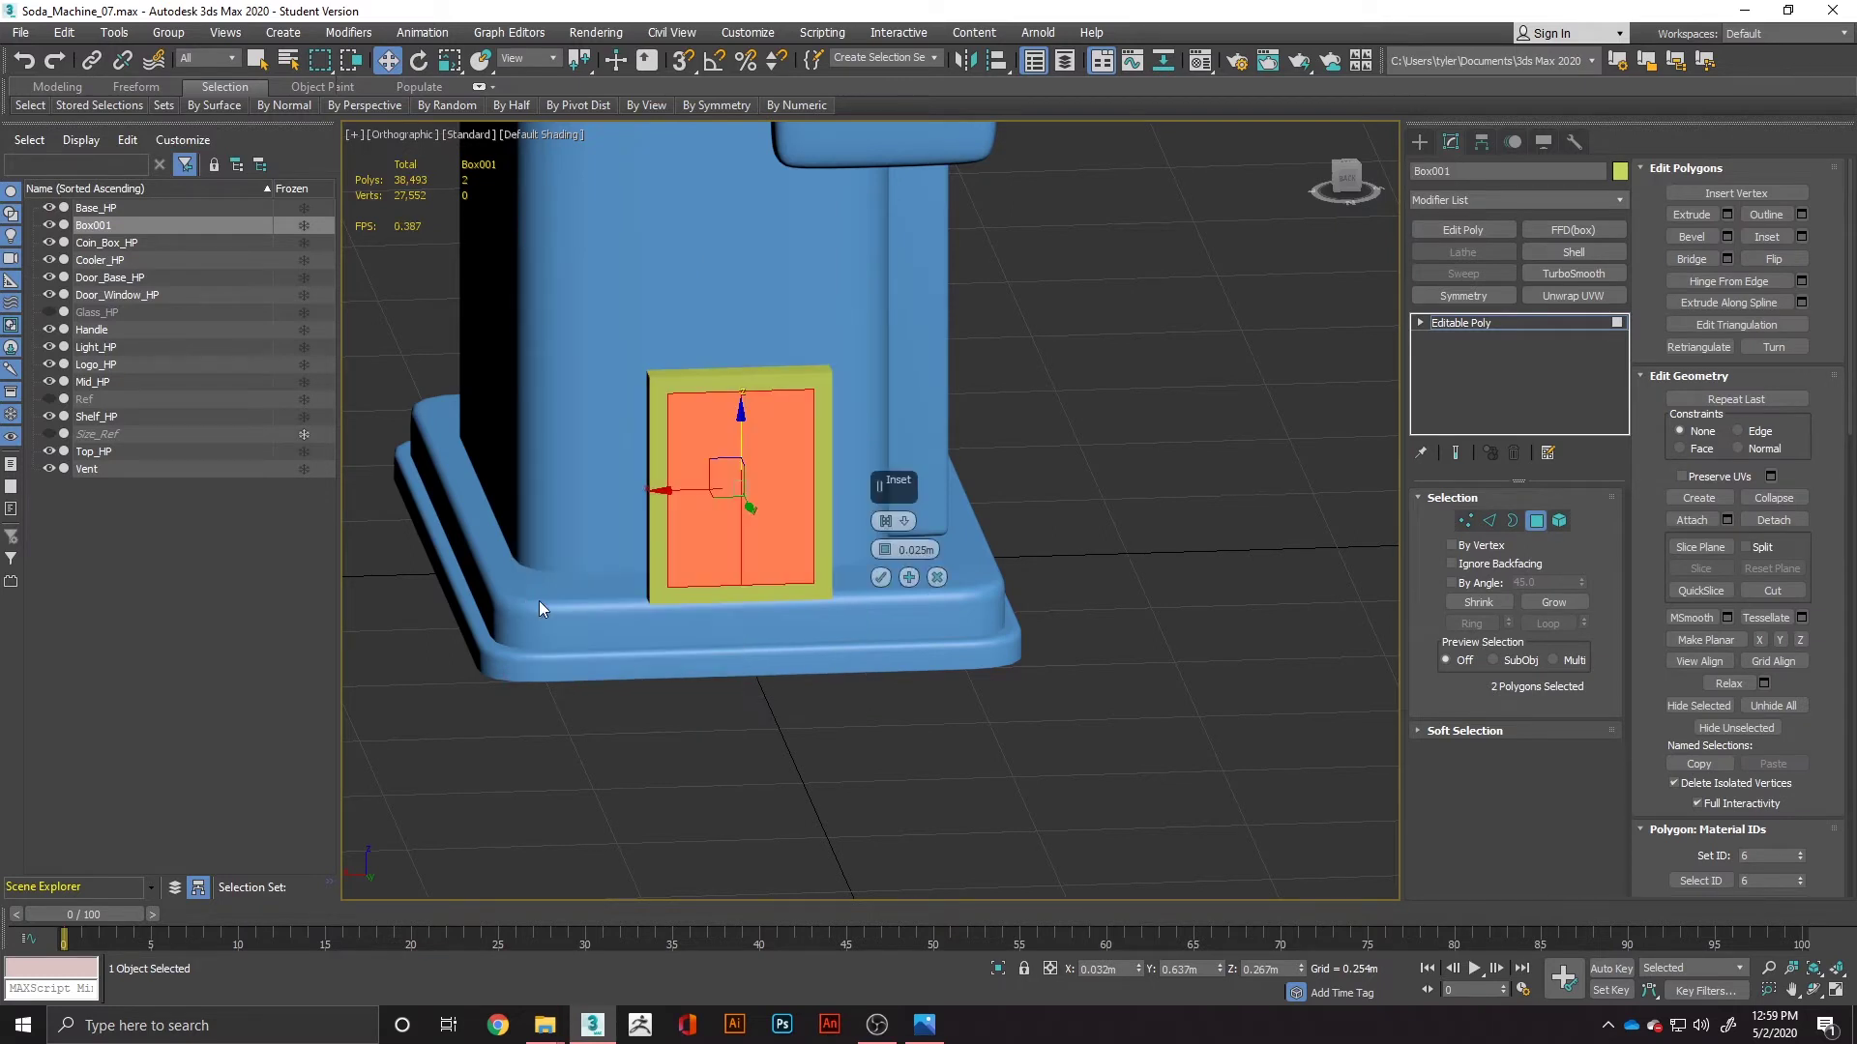
click(898, 524)
click(930, 562)
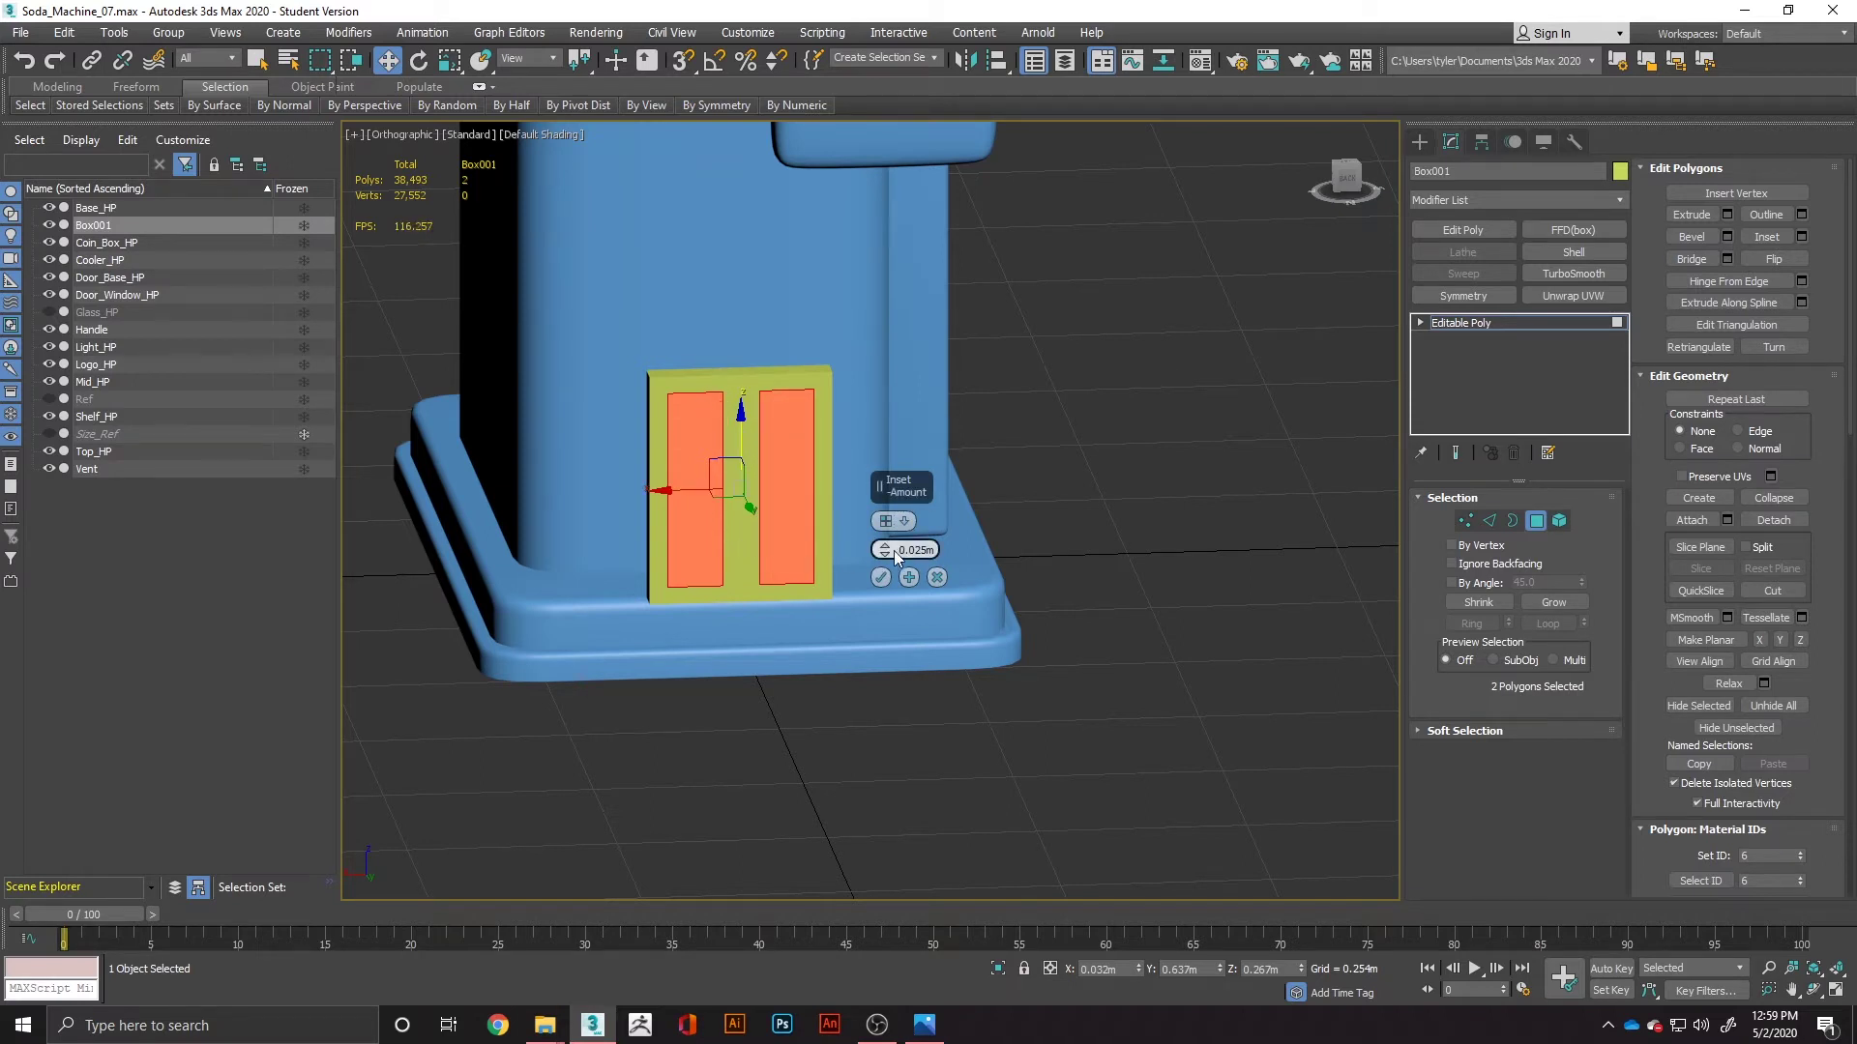
drag(889, 553, 888, 561)
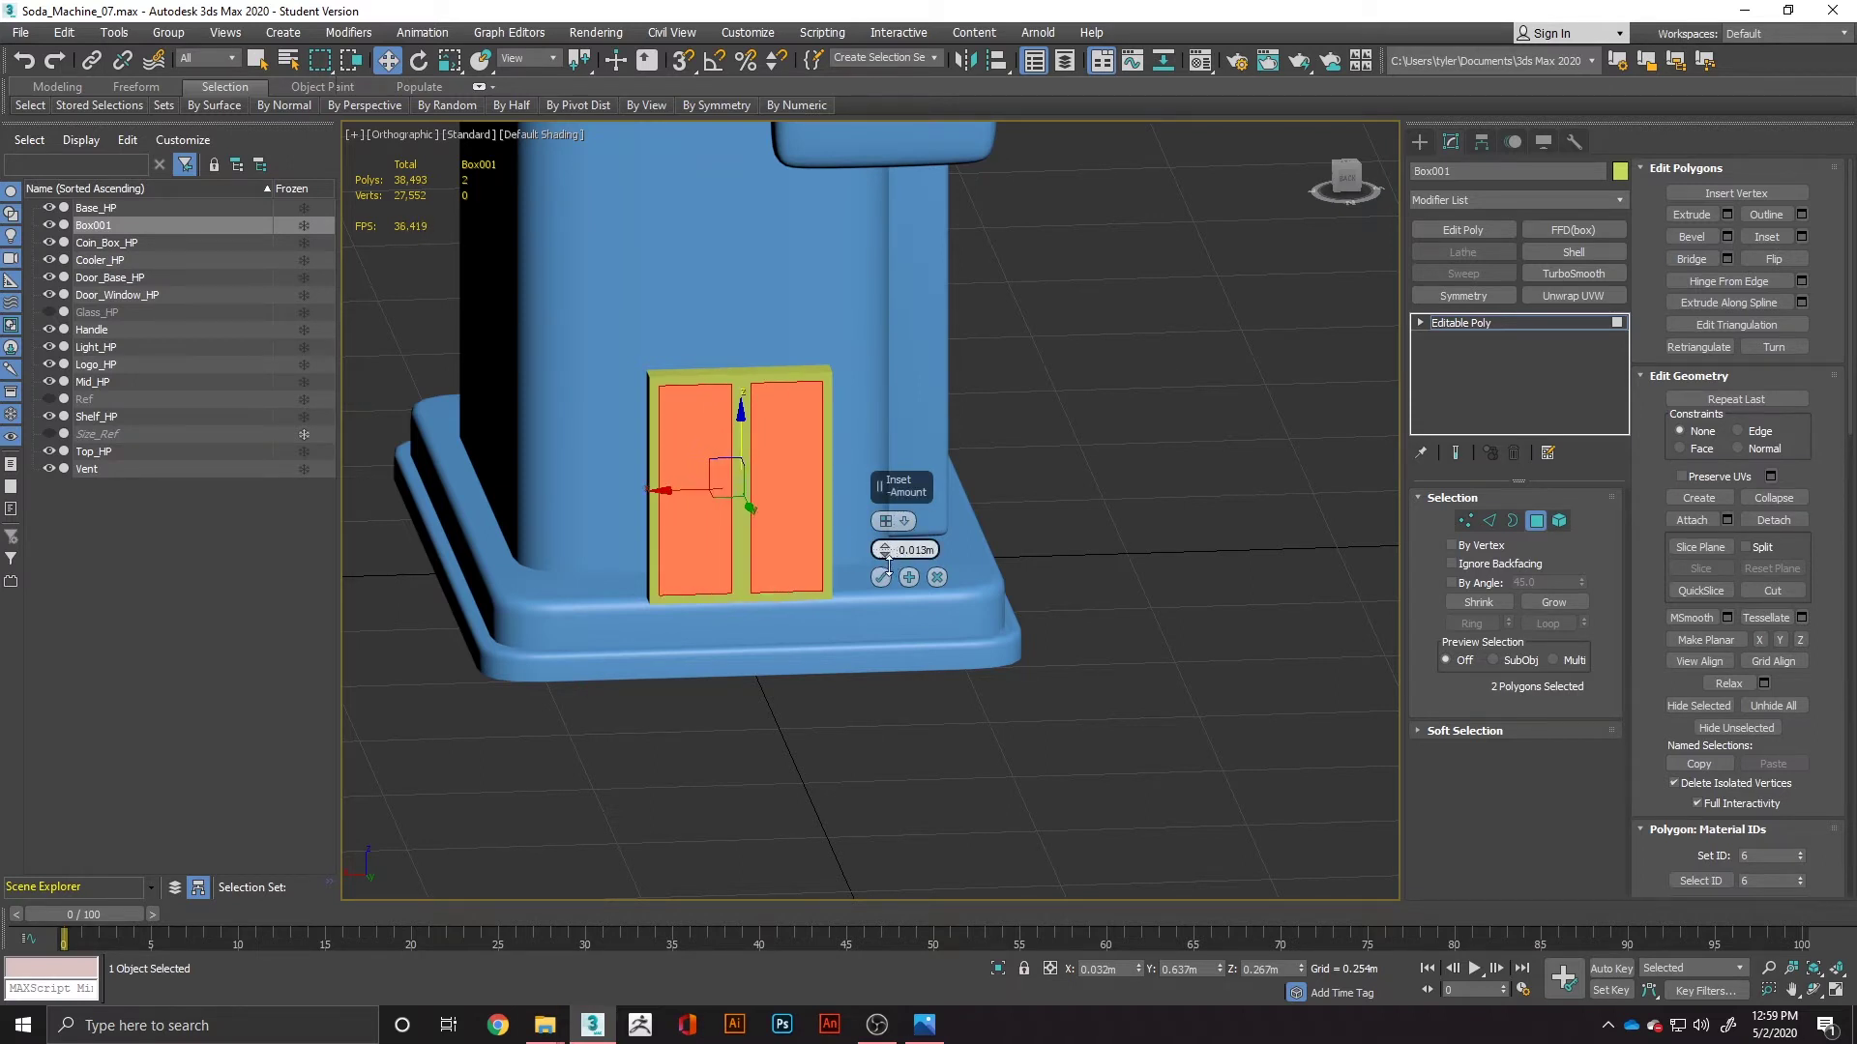
alt+middle_drag(888, 561, 820, 553)
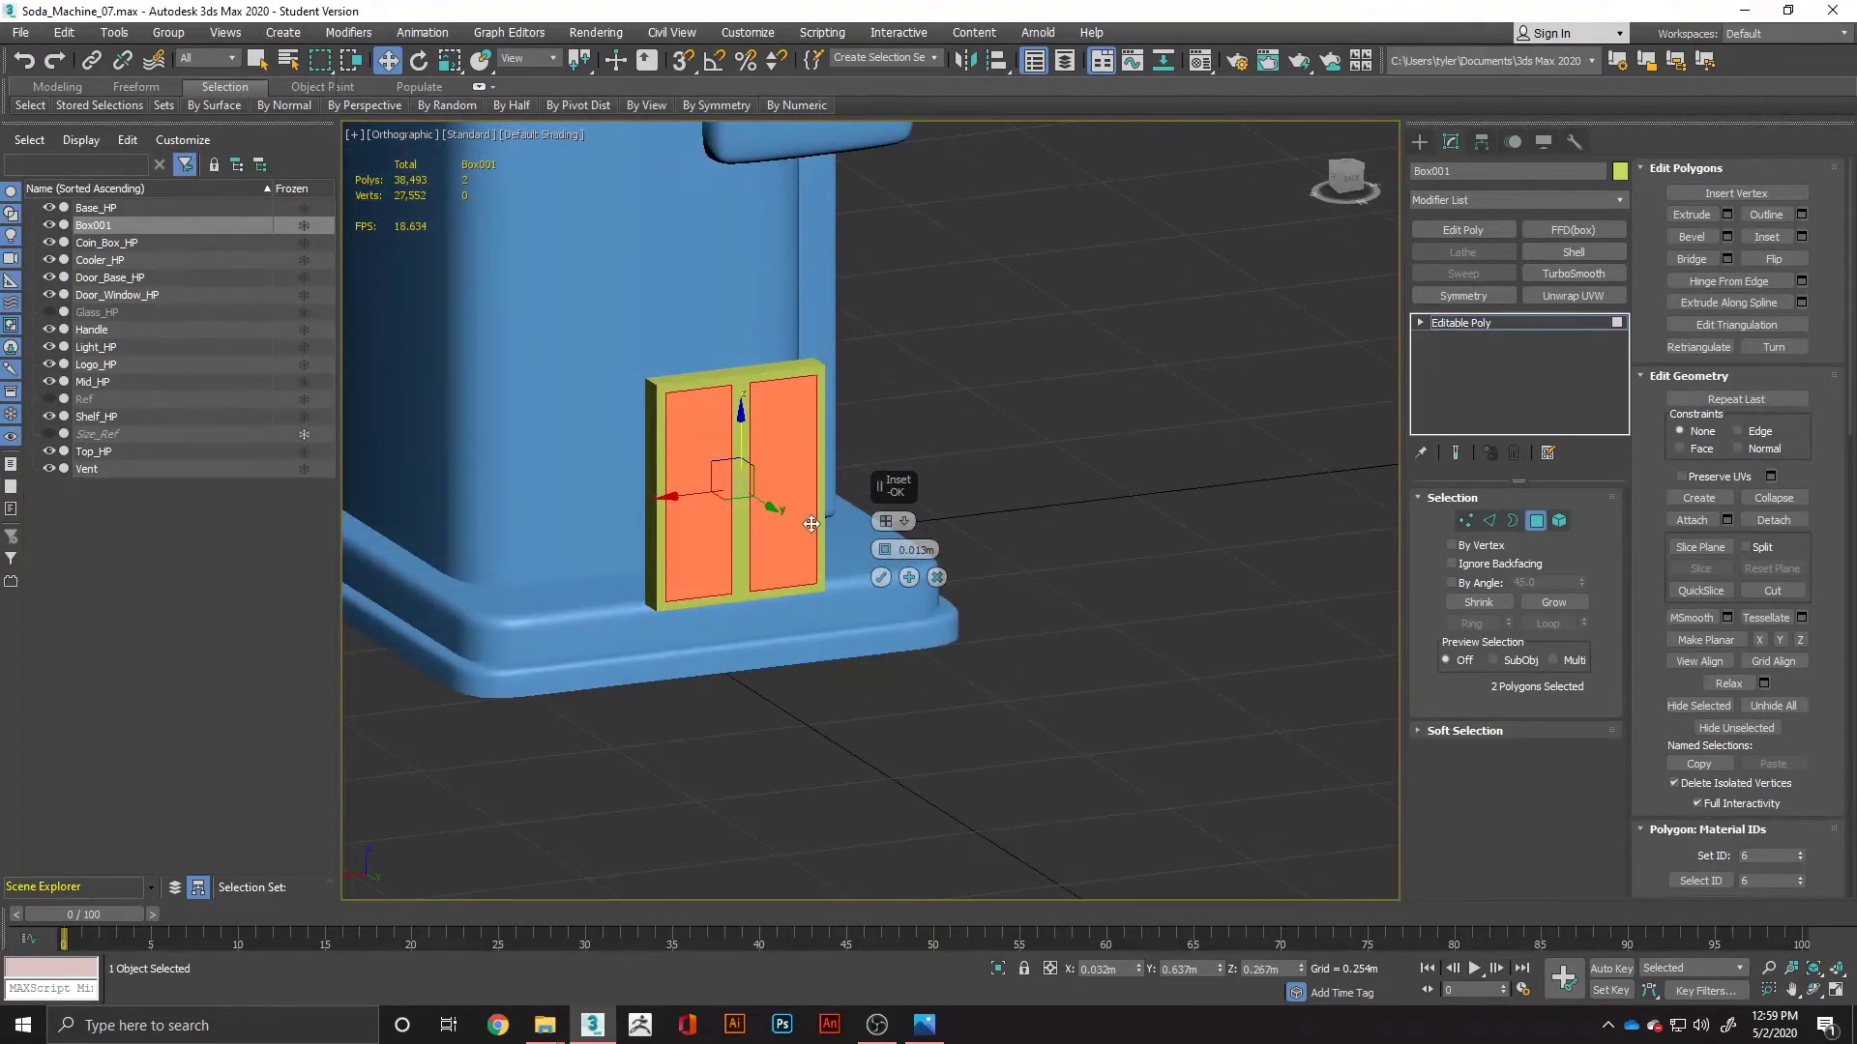
scroll(765, 480, up, 3)
alt+middle_drag(766, 483, 994, 509)
middle_drag(717, 266, 919, 462)
scroll(919, 469, up, 3)
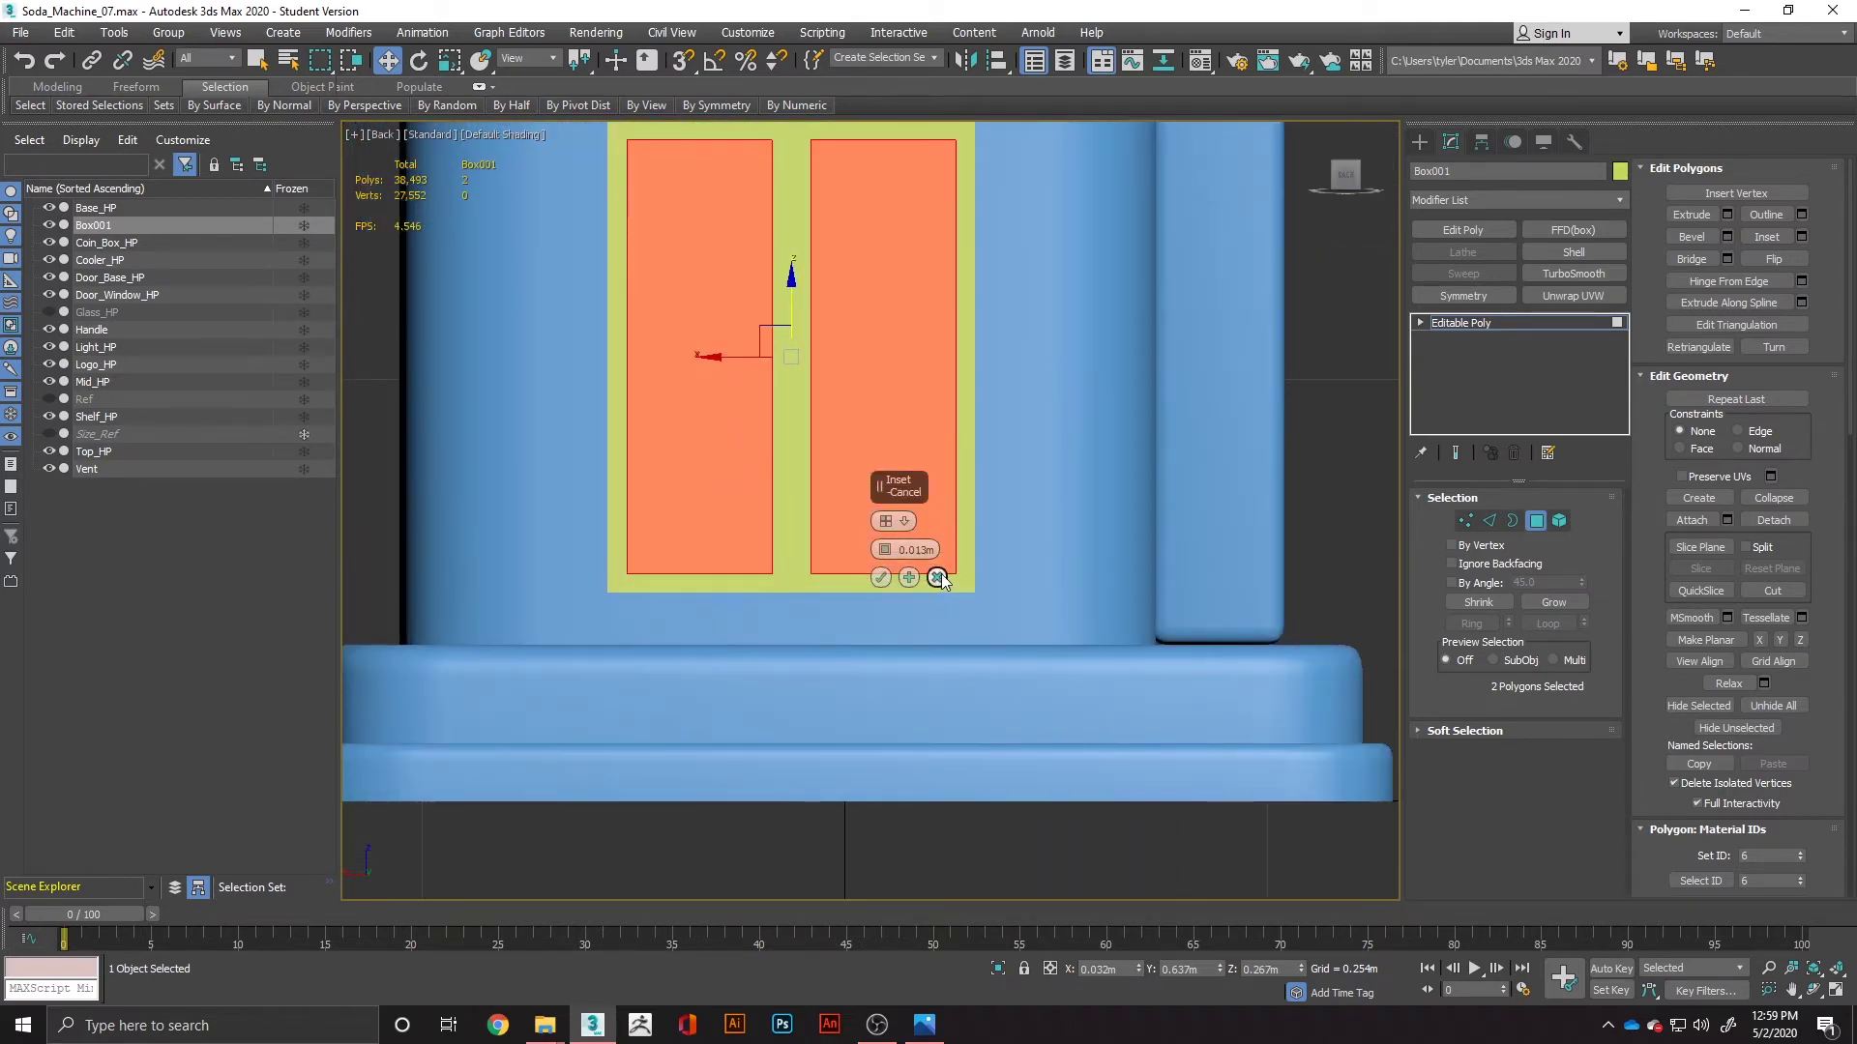
click(937, 578)
Step: Switch the box to edge-level editing and display edged faces in the viewport
scroll(899, 542, down, 2)
alt+middle_drag(874, 522, 890, 557)
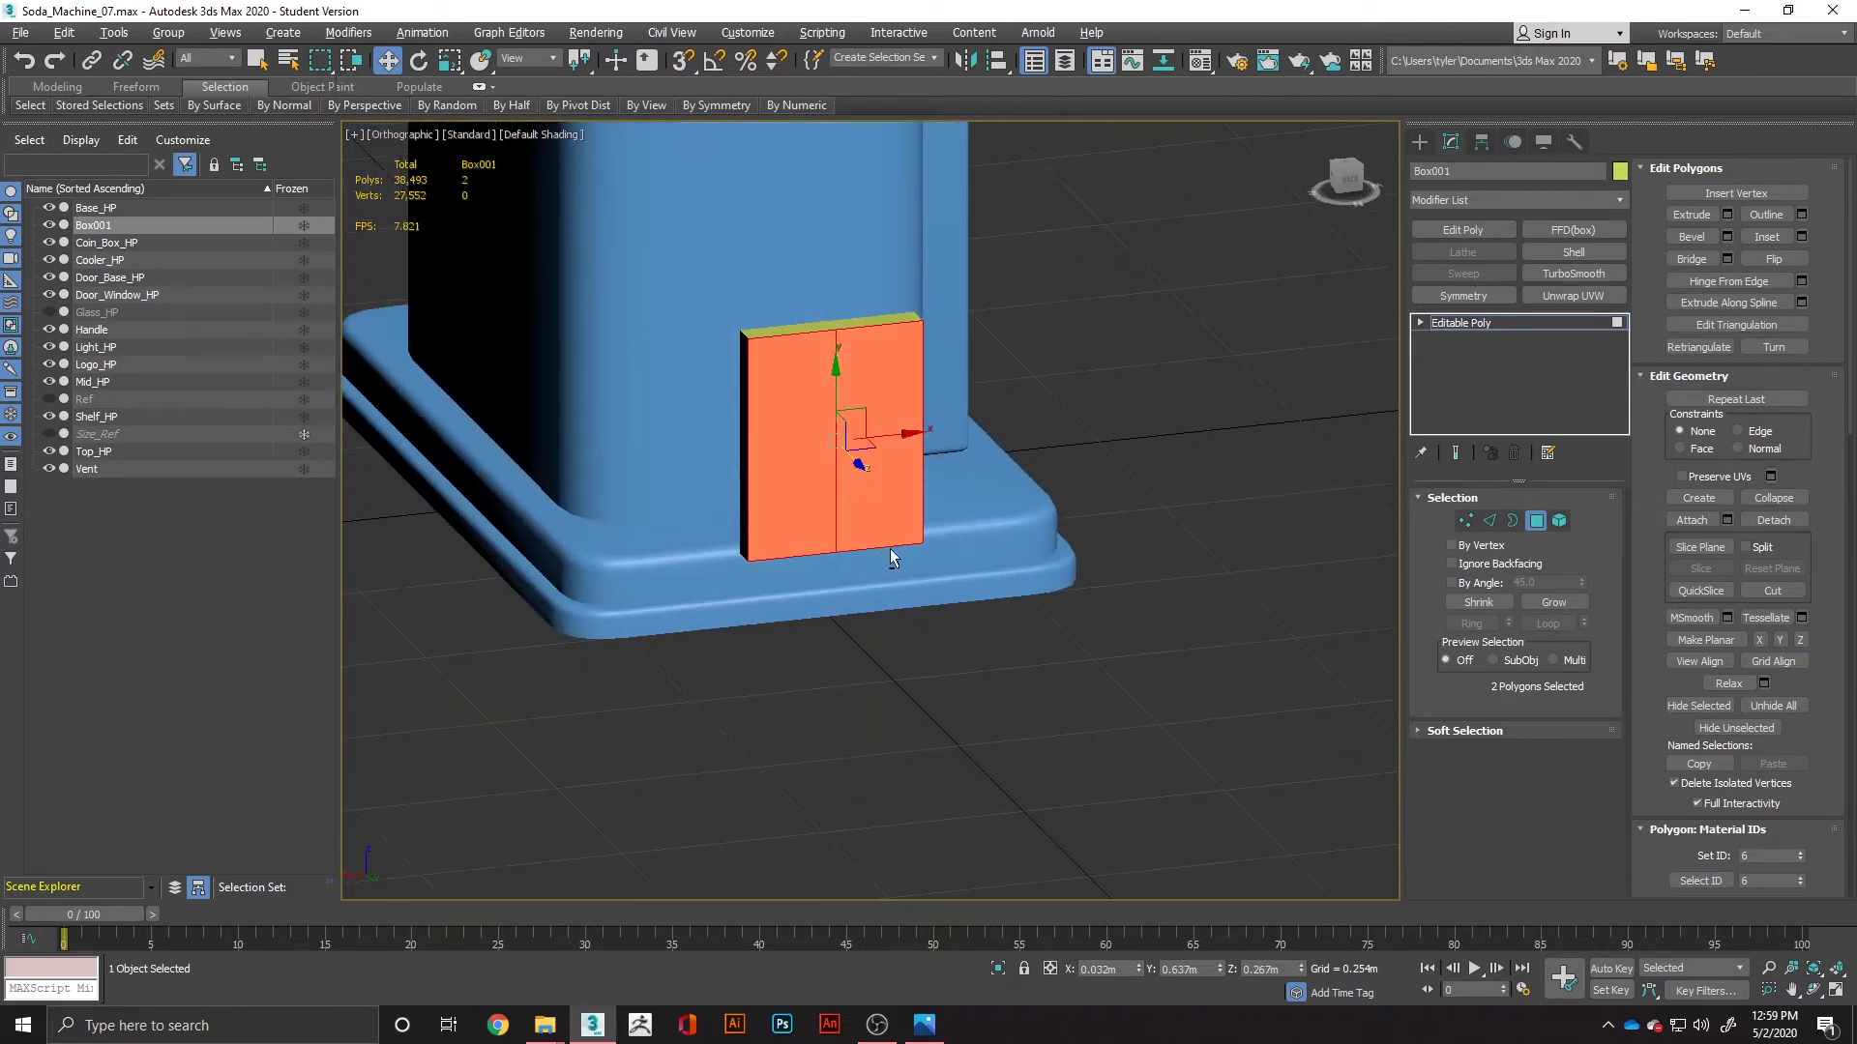
click(1490, 524)
key(F4)
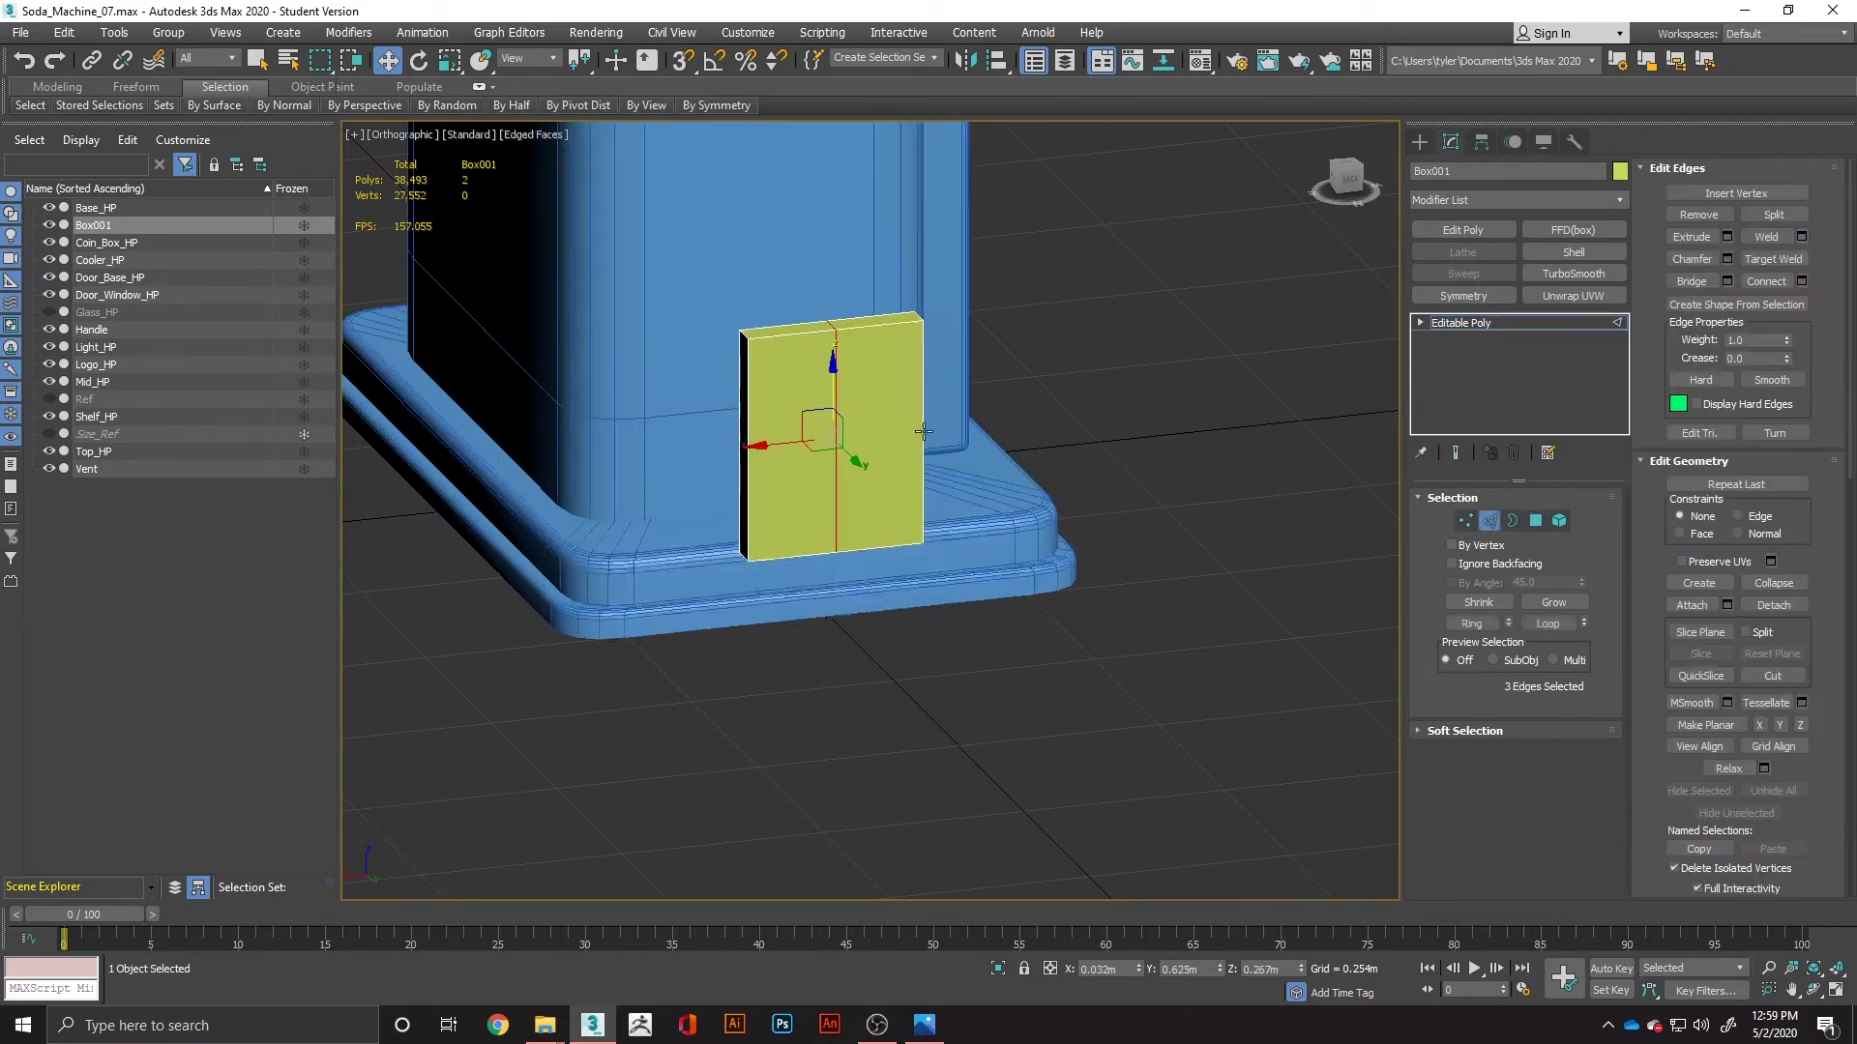
Step: Chamfer the box's middle vertical edge loop by 0.014 m with 1 segment
right_click(837, 363)
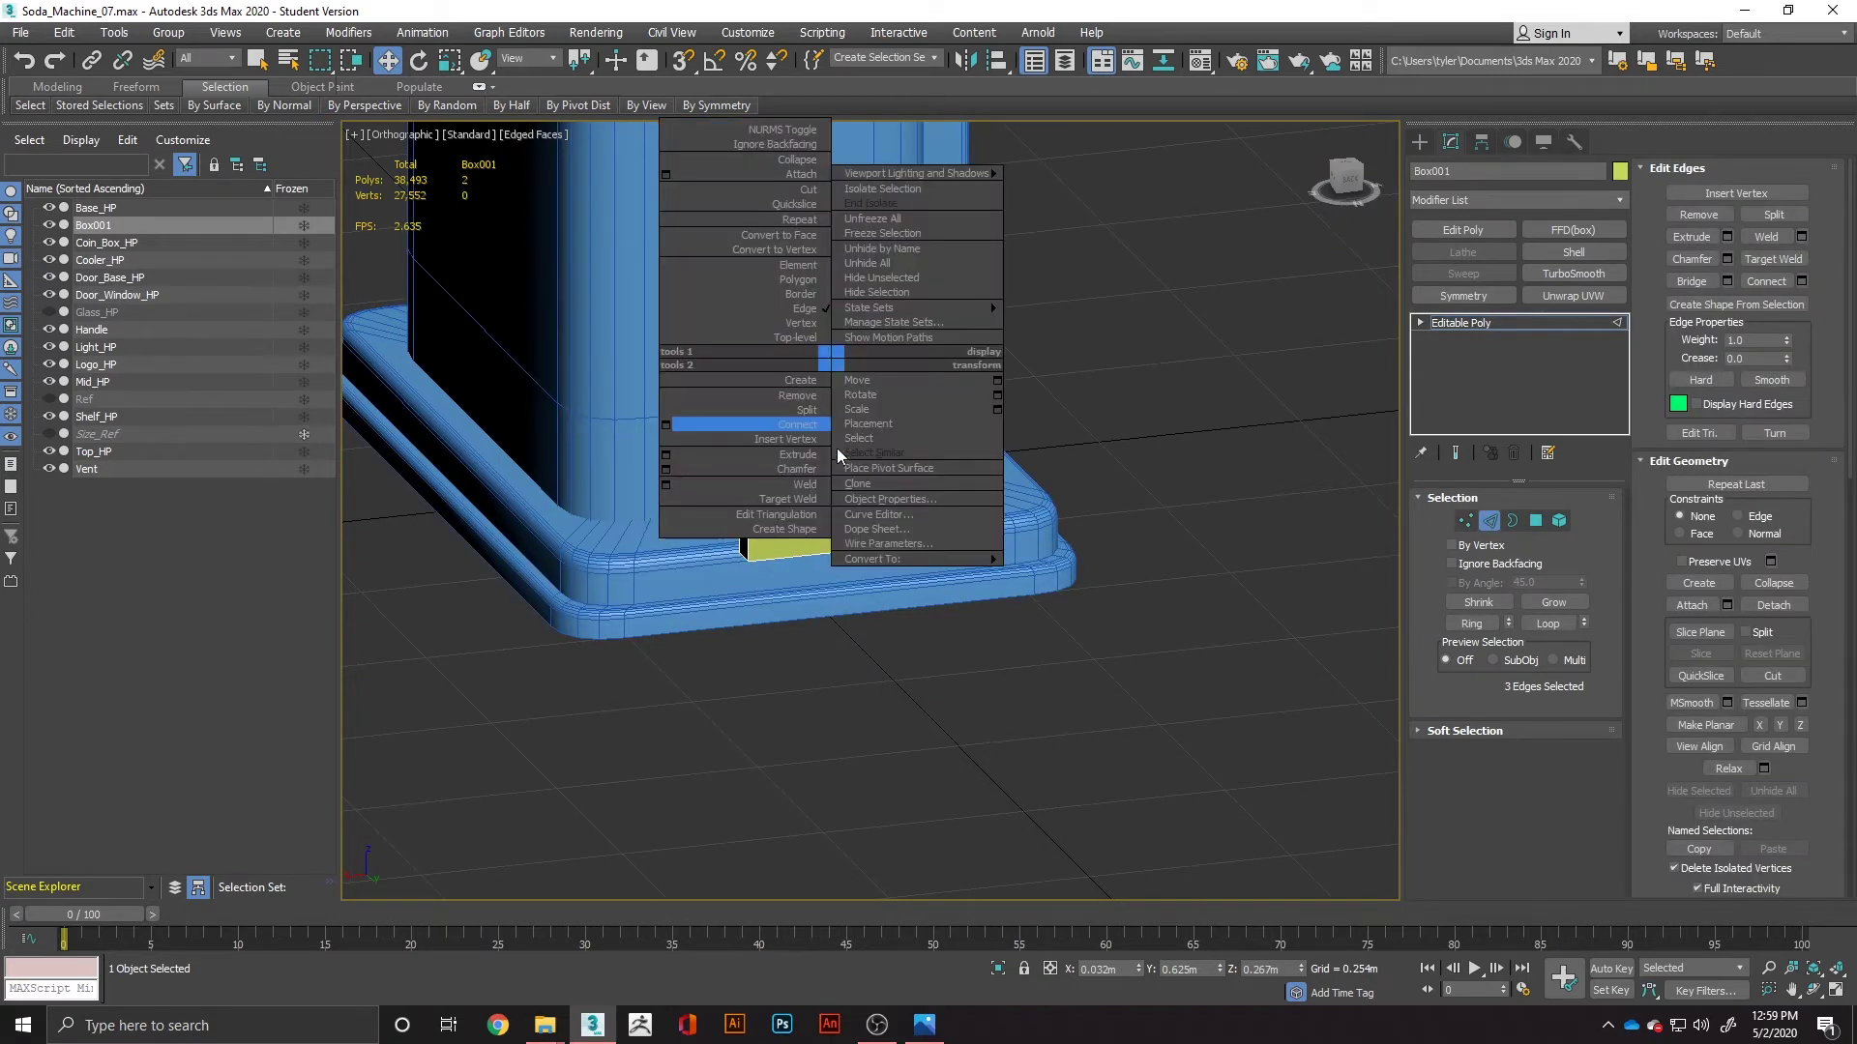
click(676, 468)
scroll(857, 605, up, 2)
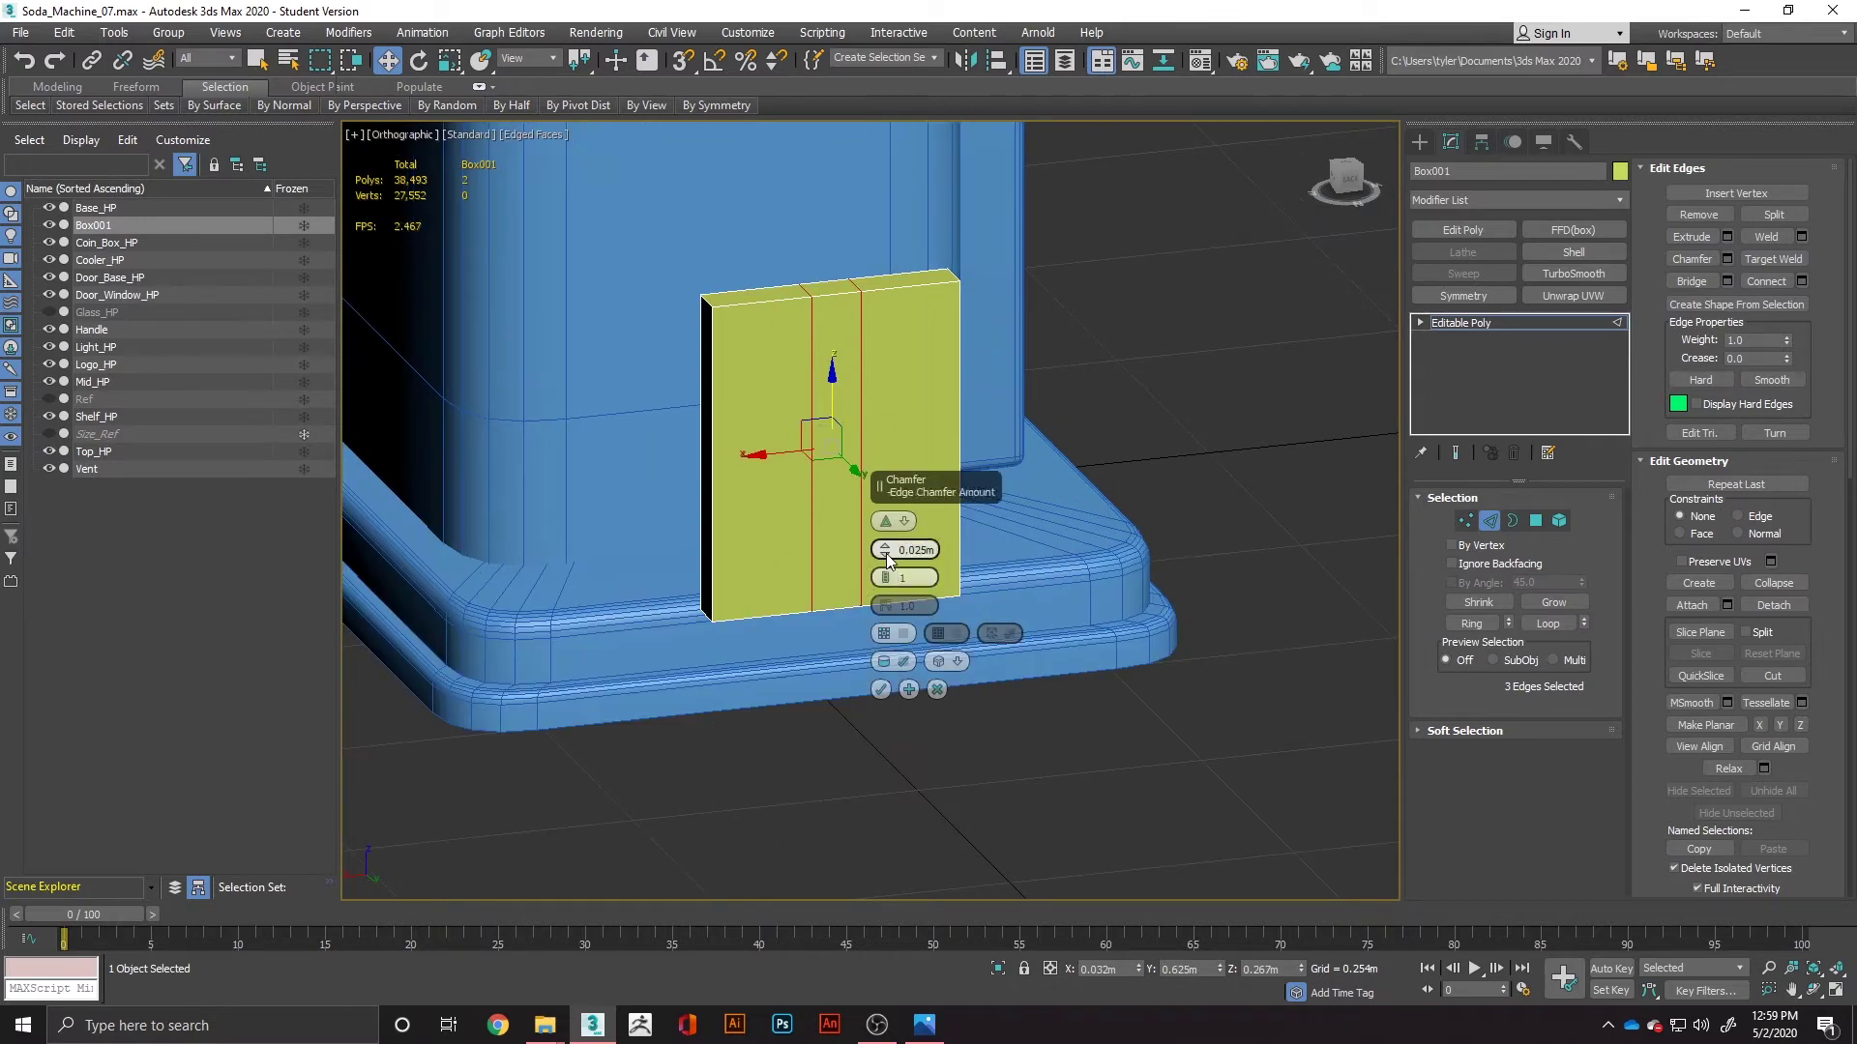
drag(885, 553, 886, 575)
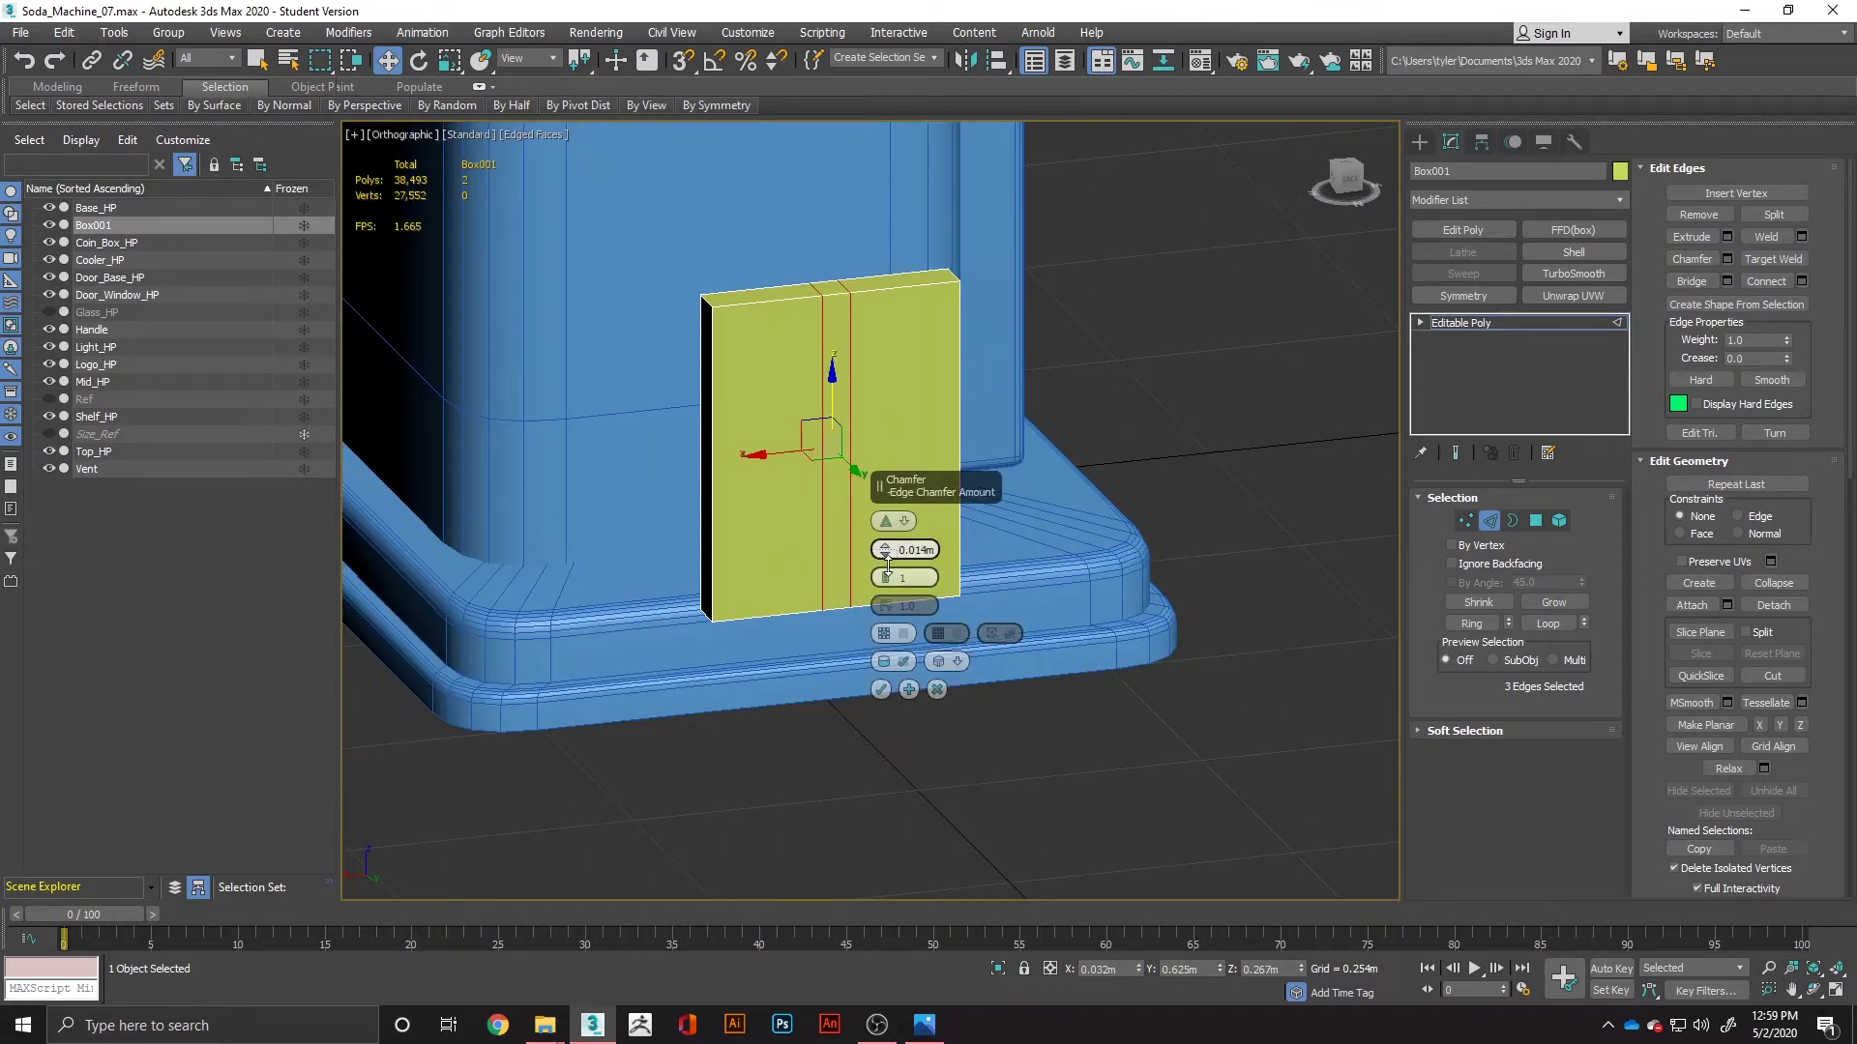
alt+middle_drag(797, 459, 842, 464)
click(880, 689)
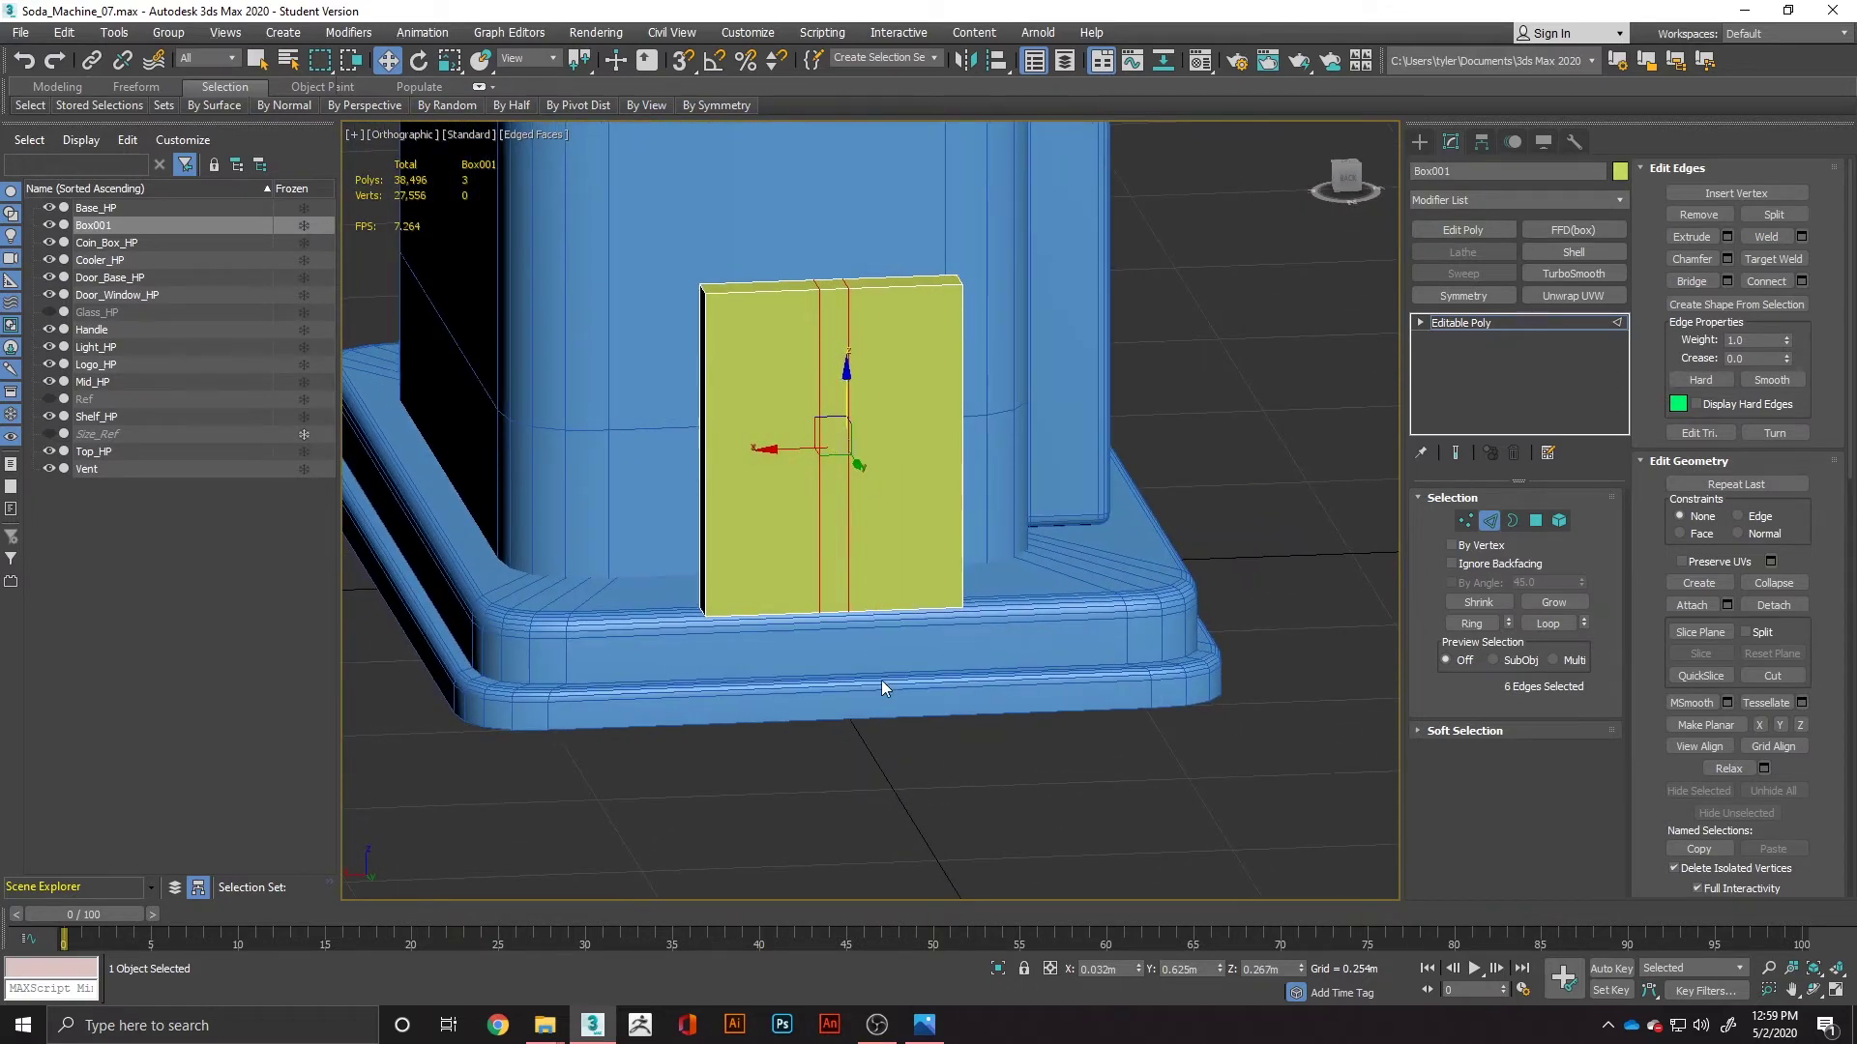
Step: Insert one vertical edge loop near each outer side of the box with SwiftLoop
key(alt+1)
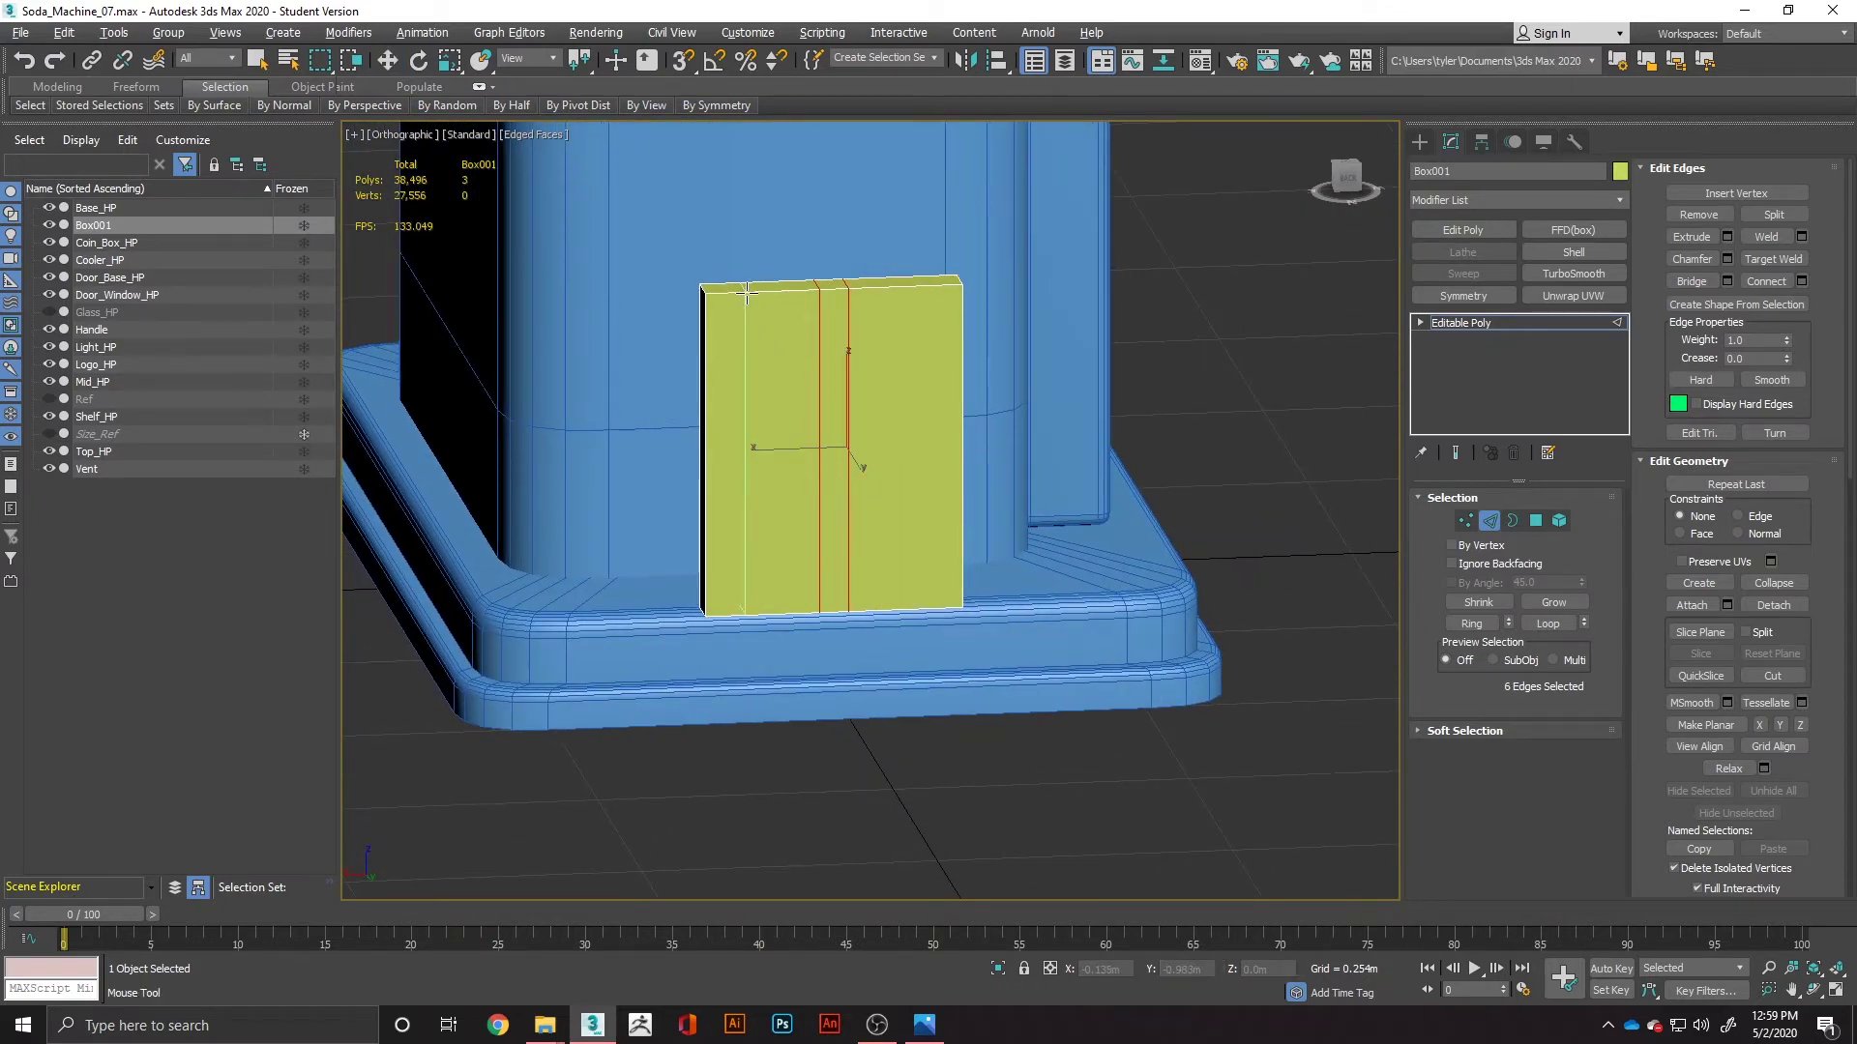
click(745, 293)
click(915, 291)
key(w)
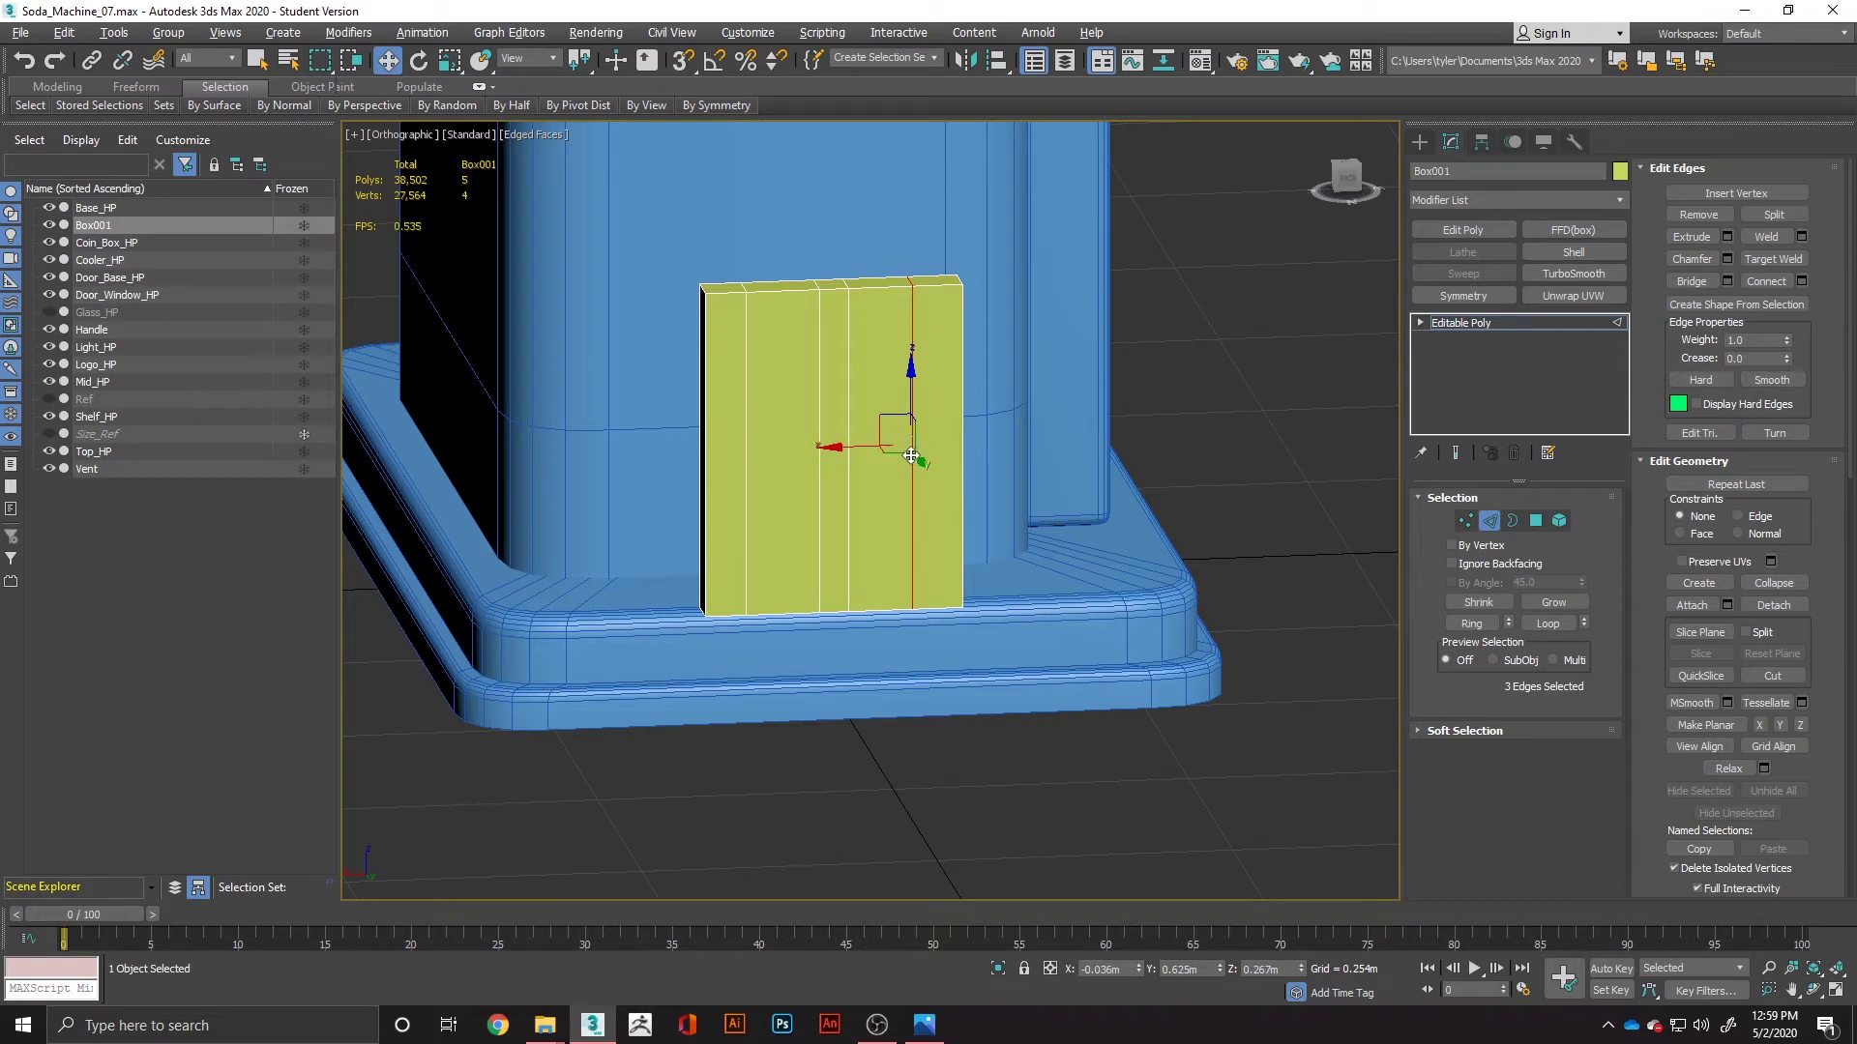
key(k)
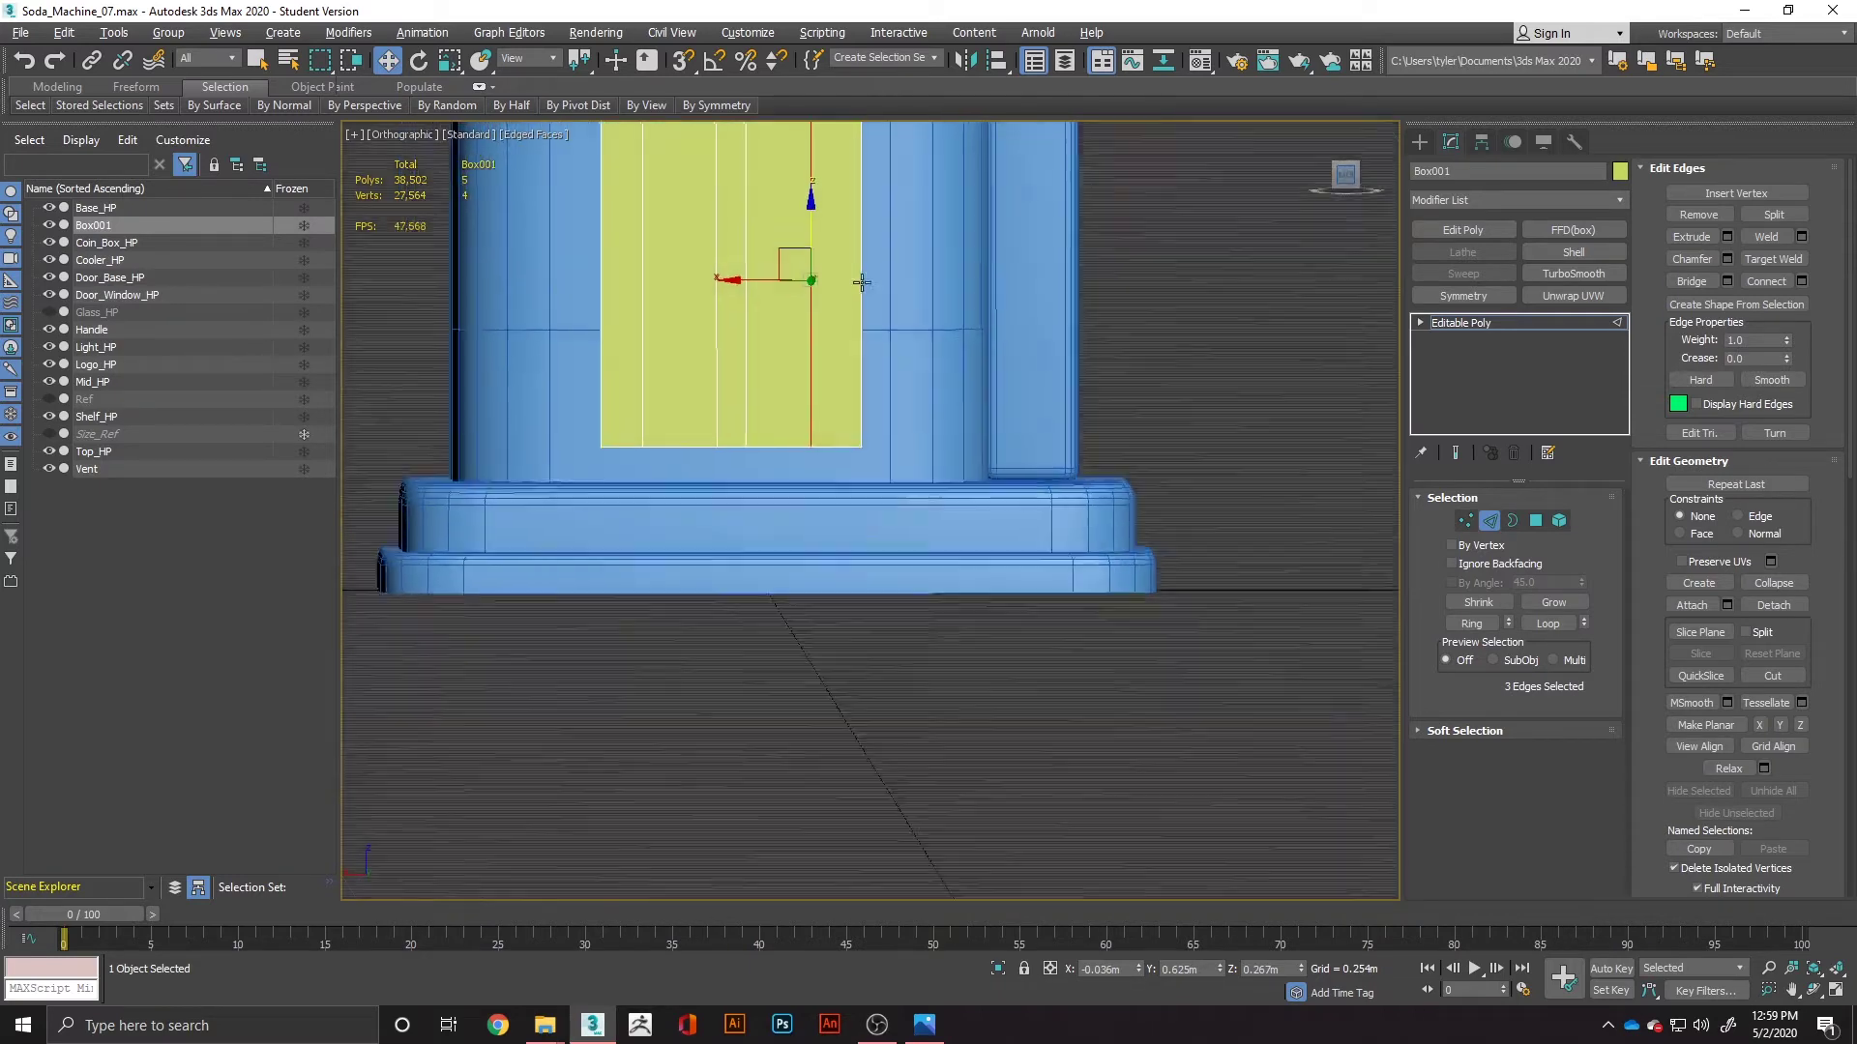
middle_drag(981, 223, 1027, 463)
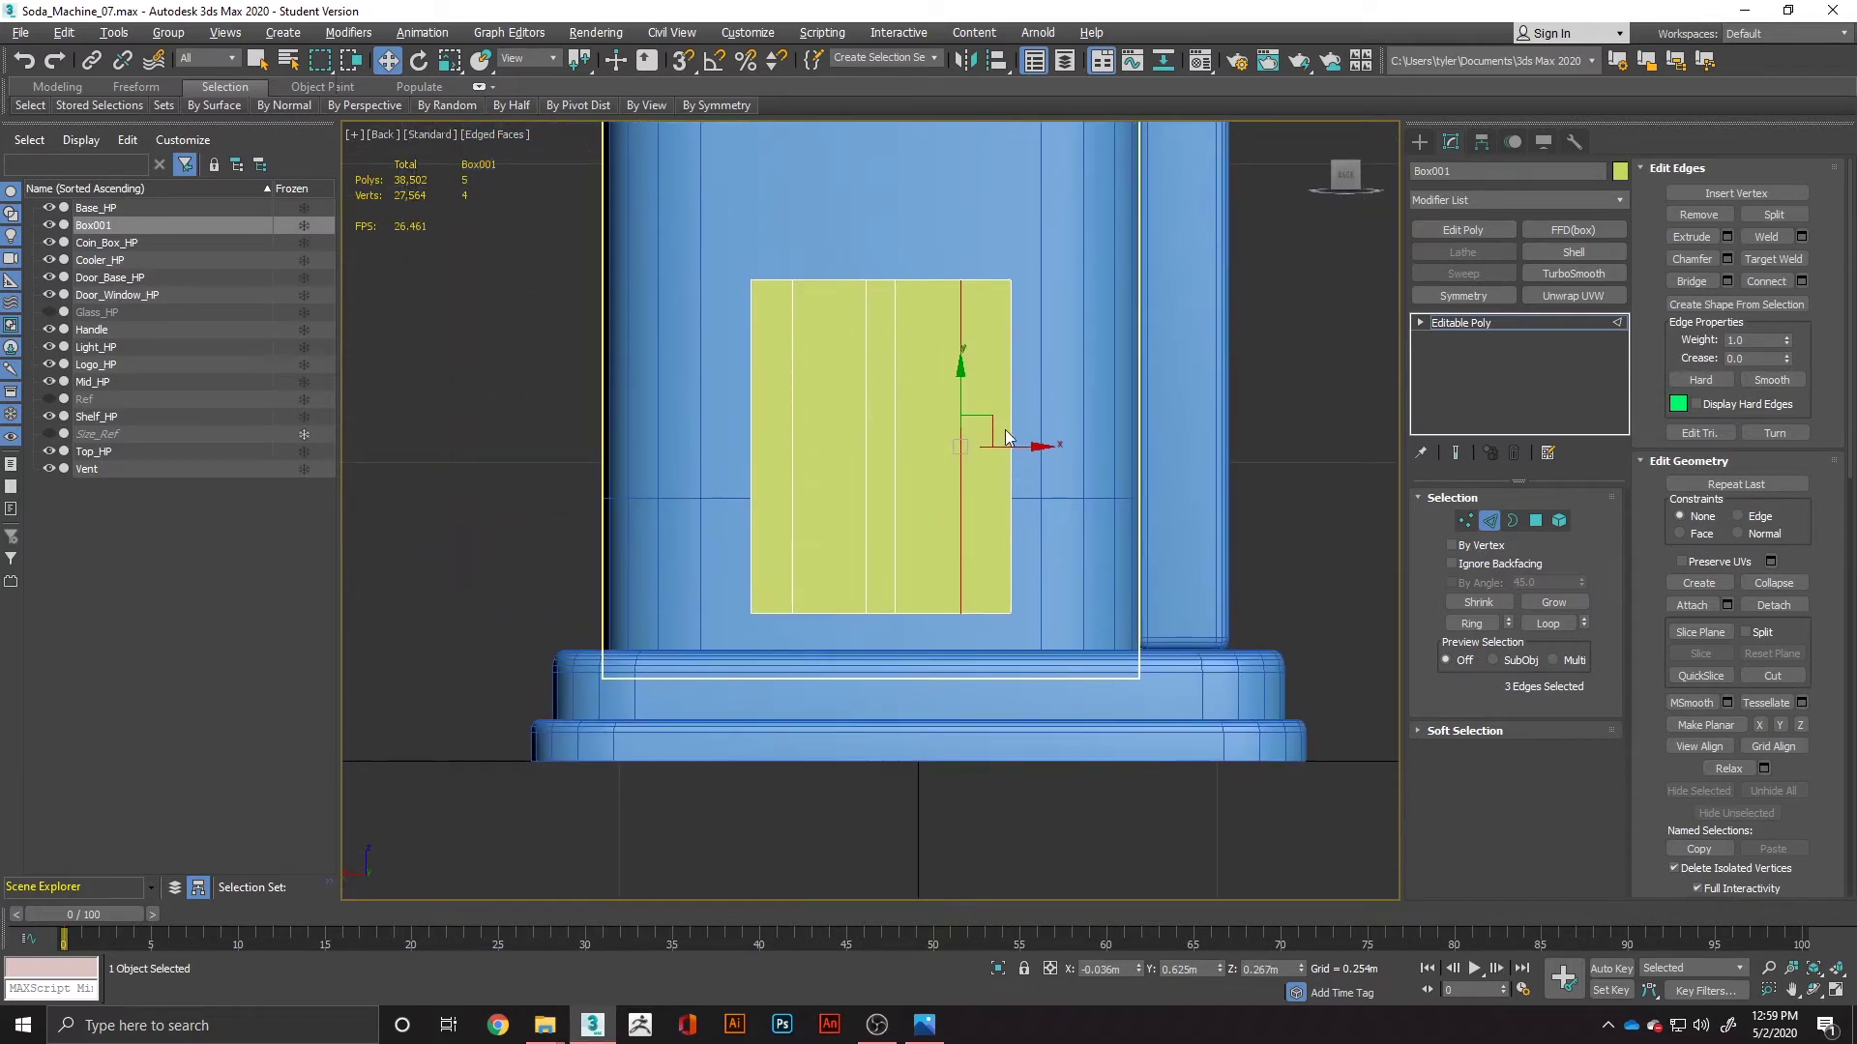
Step: Turn on snapping and try to move the right one of the two middle edges onto its neighbour
click(895, 438)
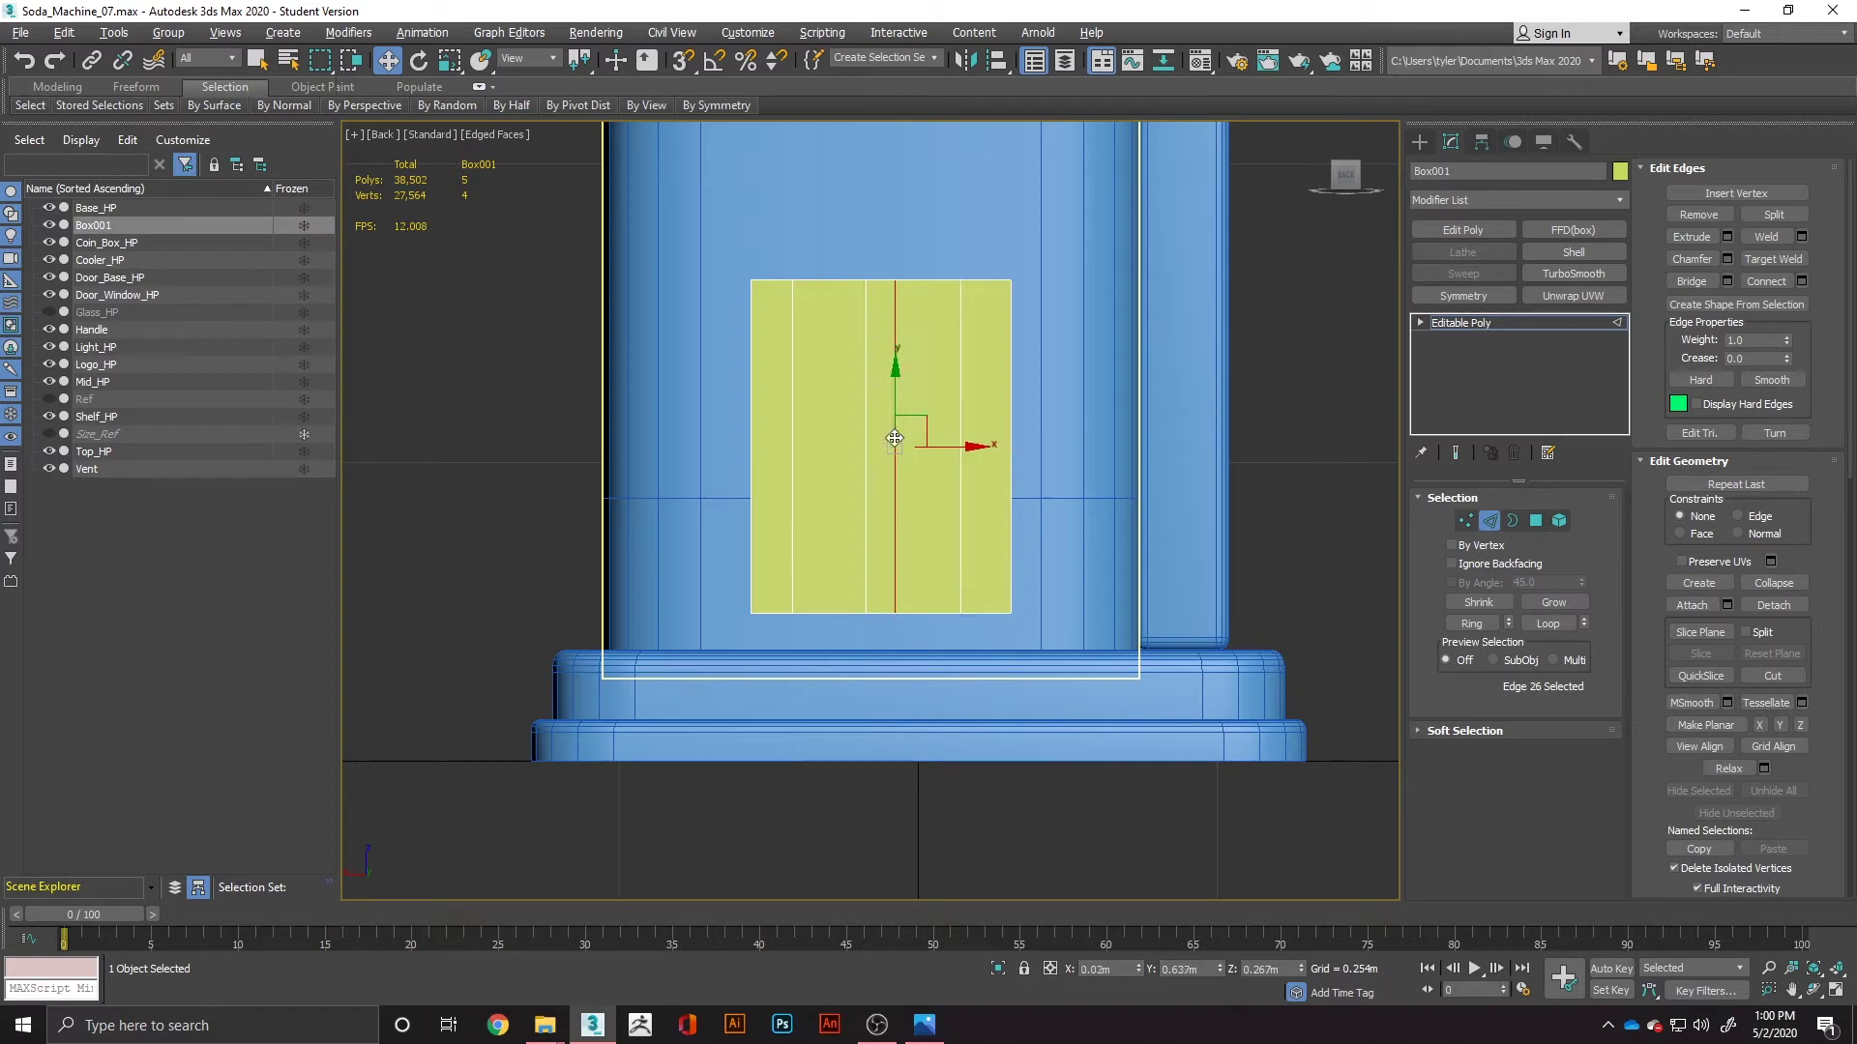
key(s)
drag(945, 448, 868, 282)
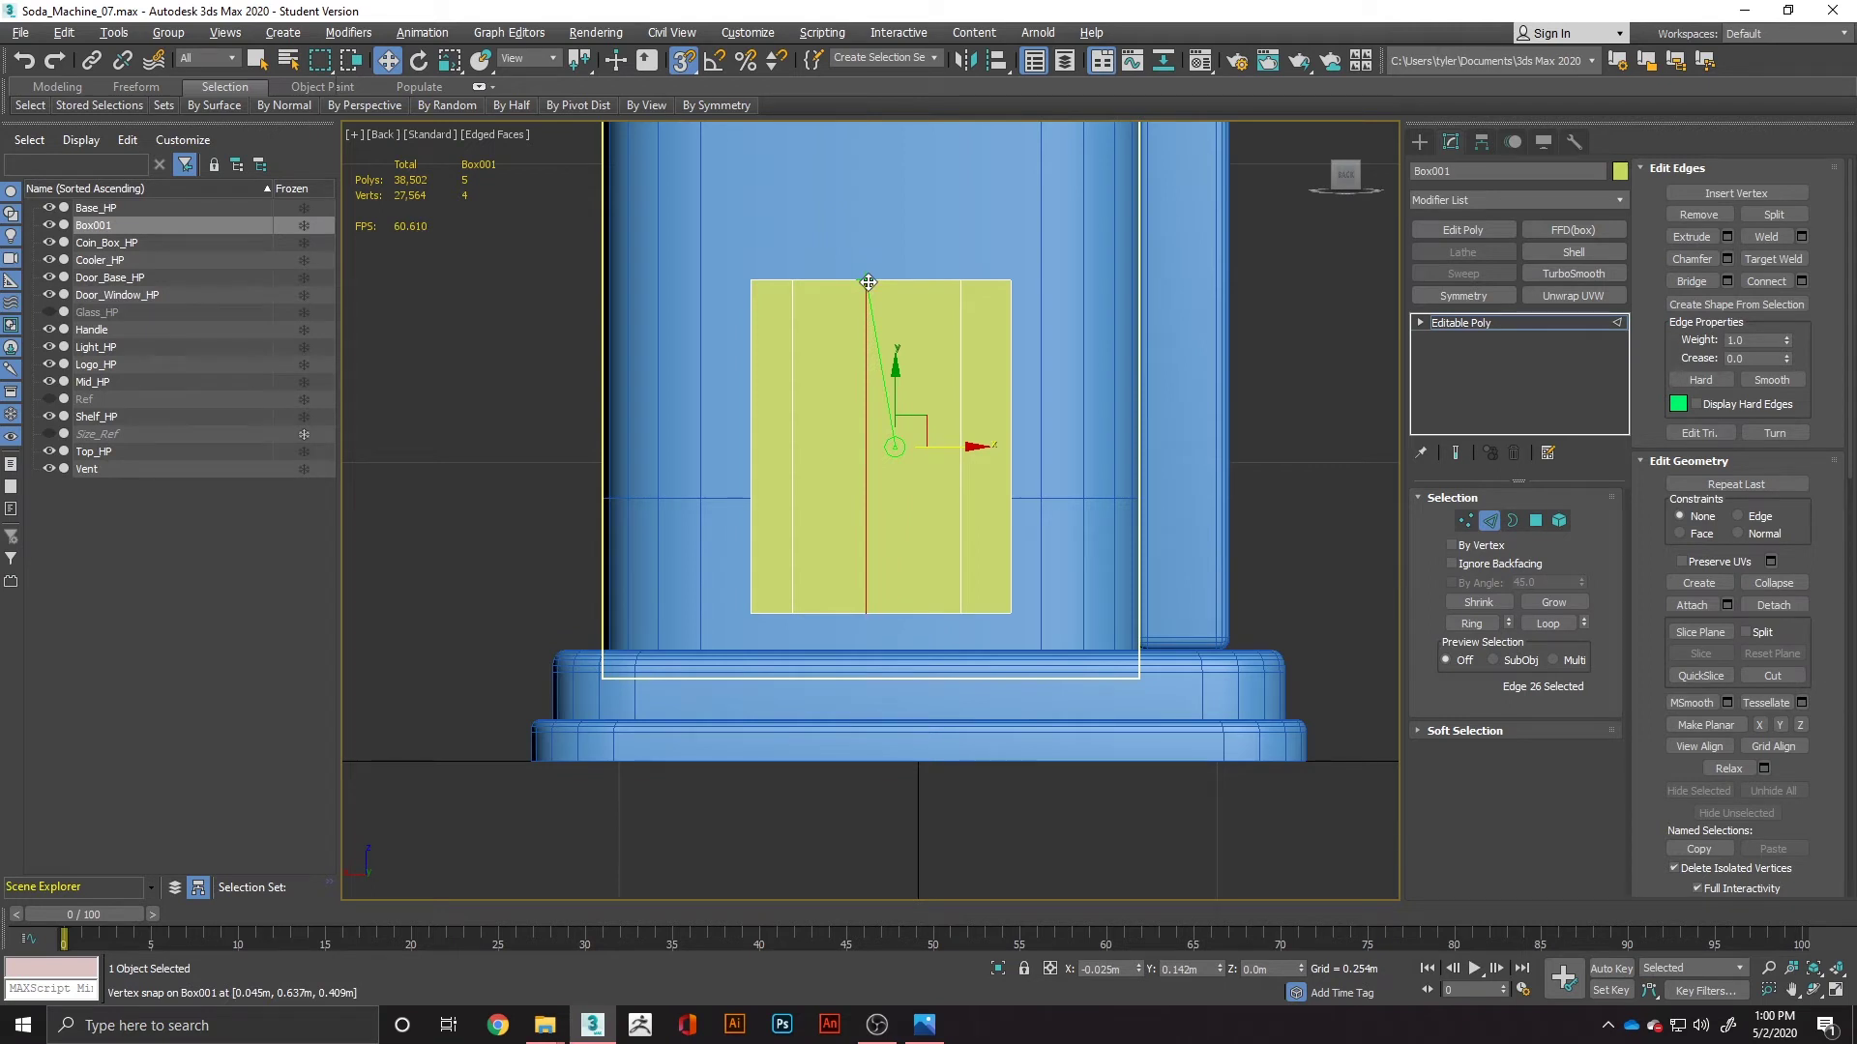
drag(868, 283, 899, 316)
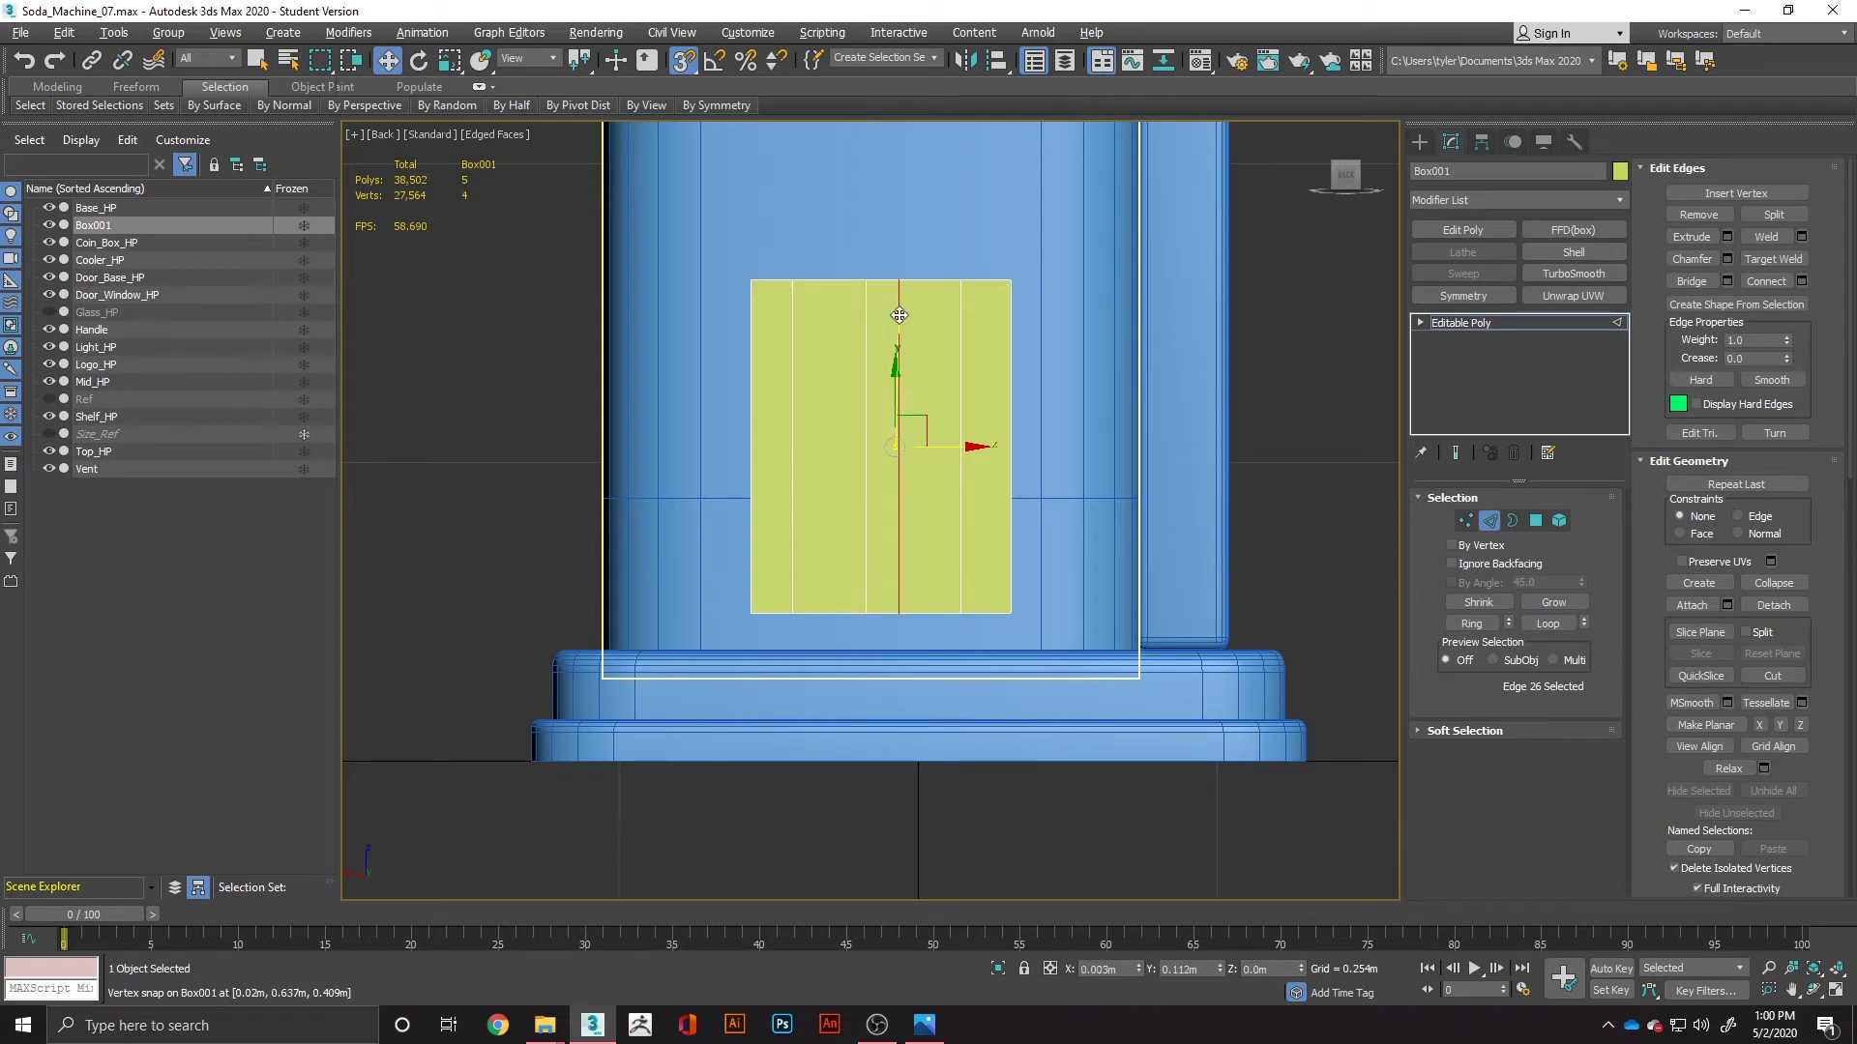
right_click(900, 317)
Step: Undo the two outer edge loops and the chamfer of the box's middle loop
key(ctrl+z)
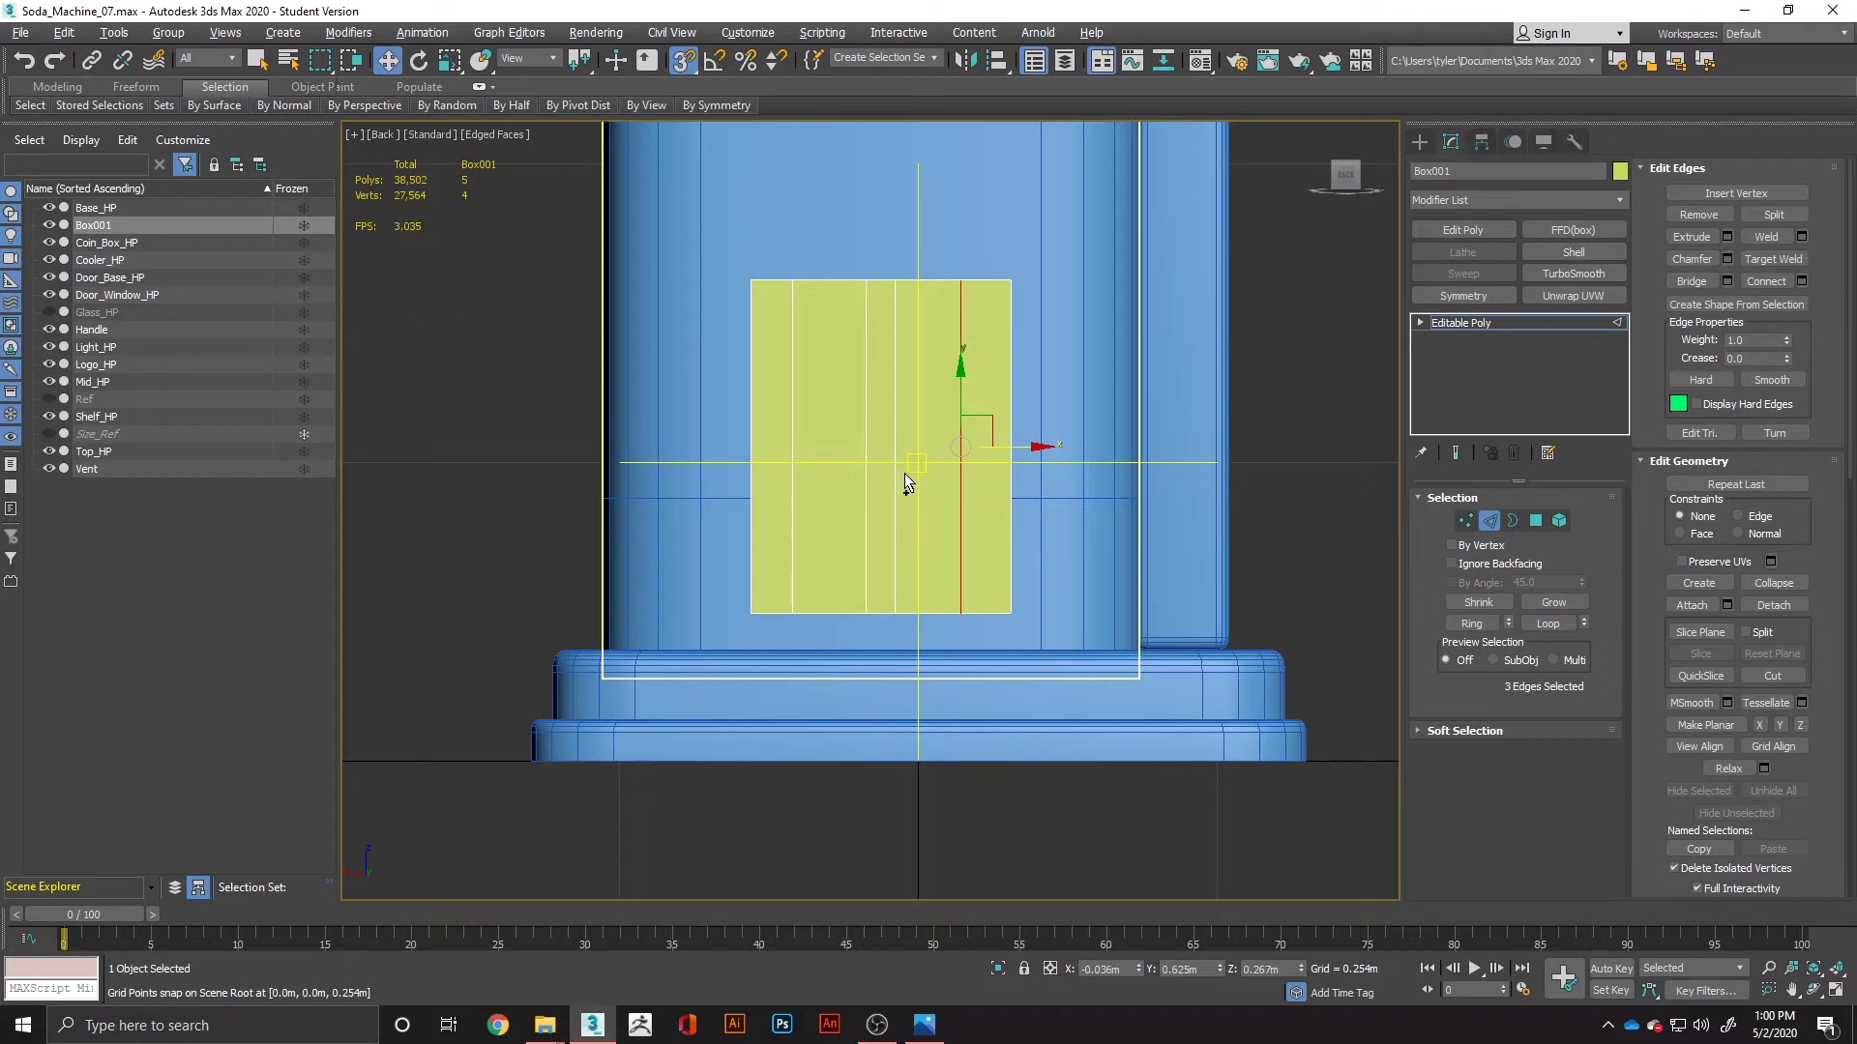
key(ctrl+z)
key(ctrl+z)
key(ctrl+z)
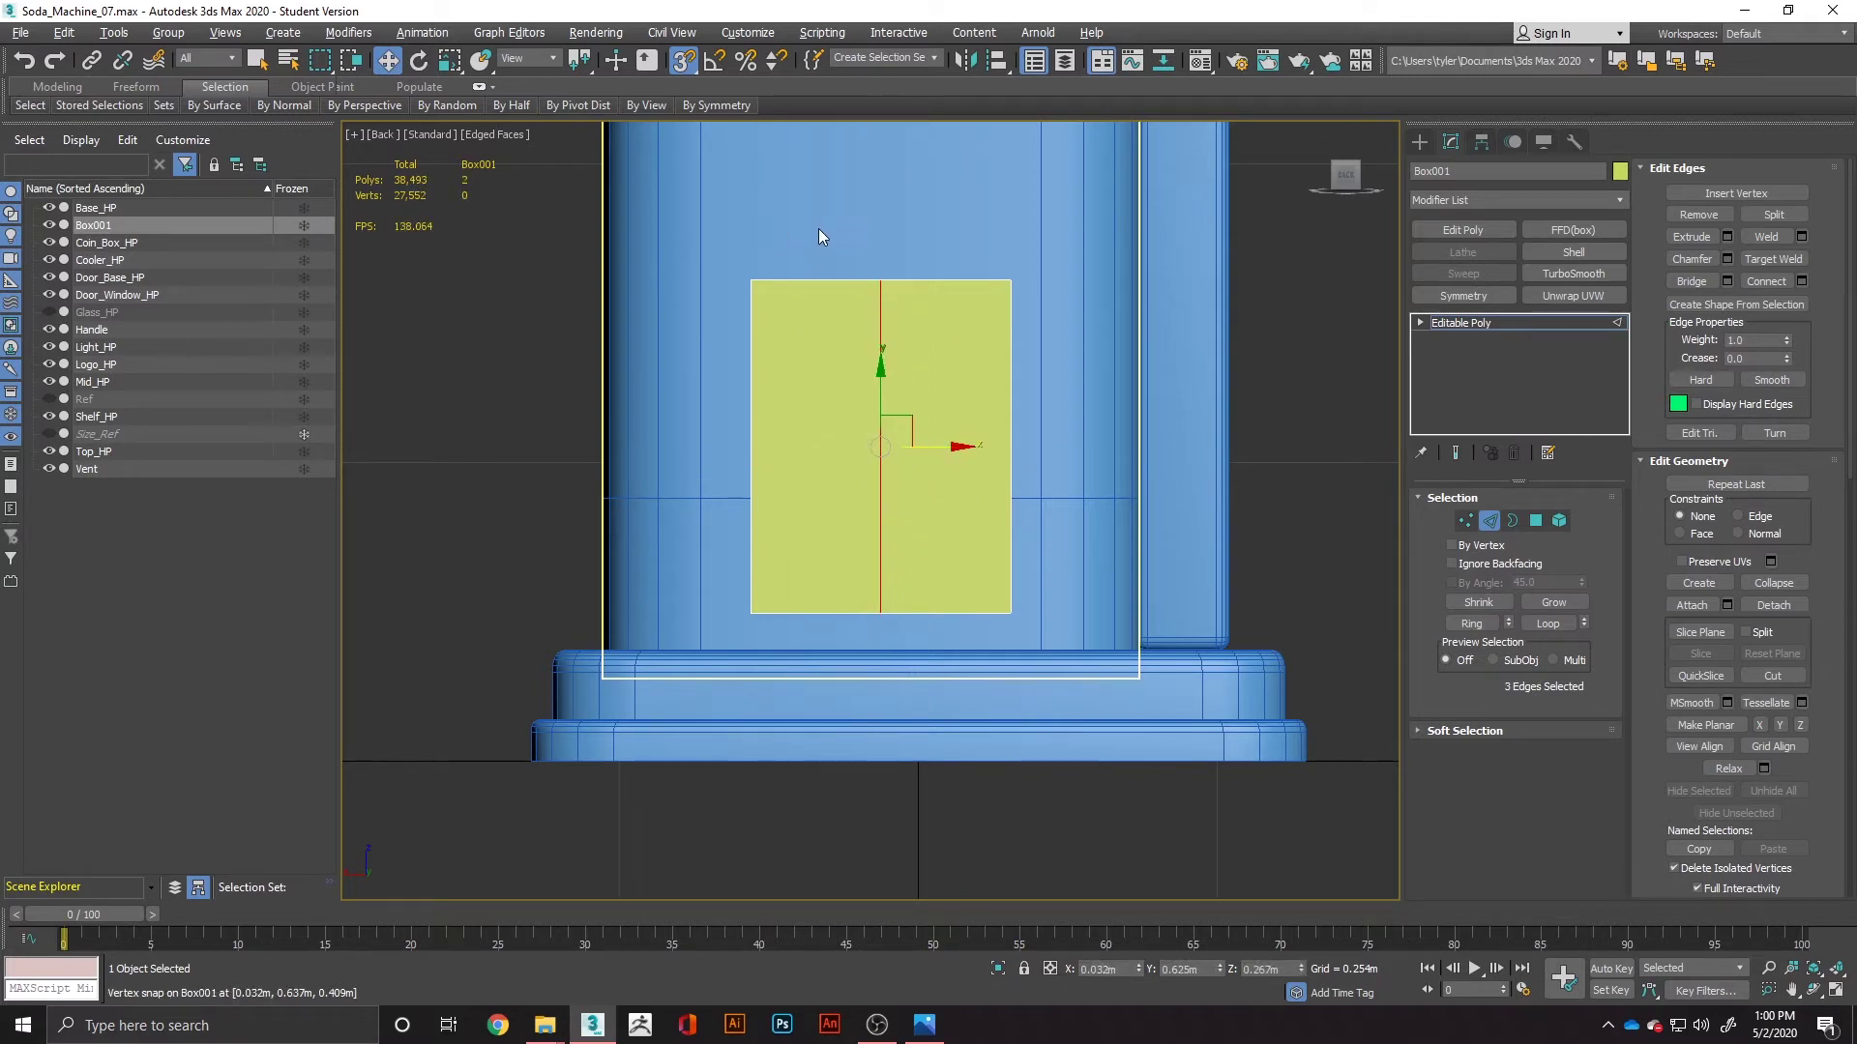
Step: Insert a vertical edge loop through each half of the box with SwiftLoop, about midway between the middle loop and the side
drag(839, 702, 841, 703)
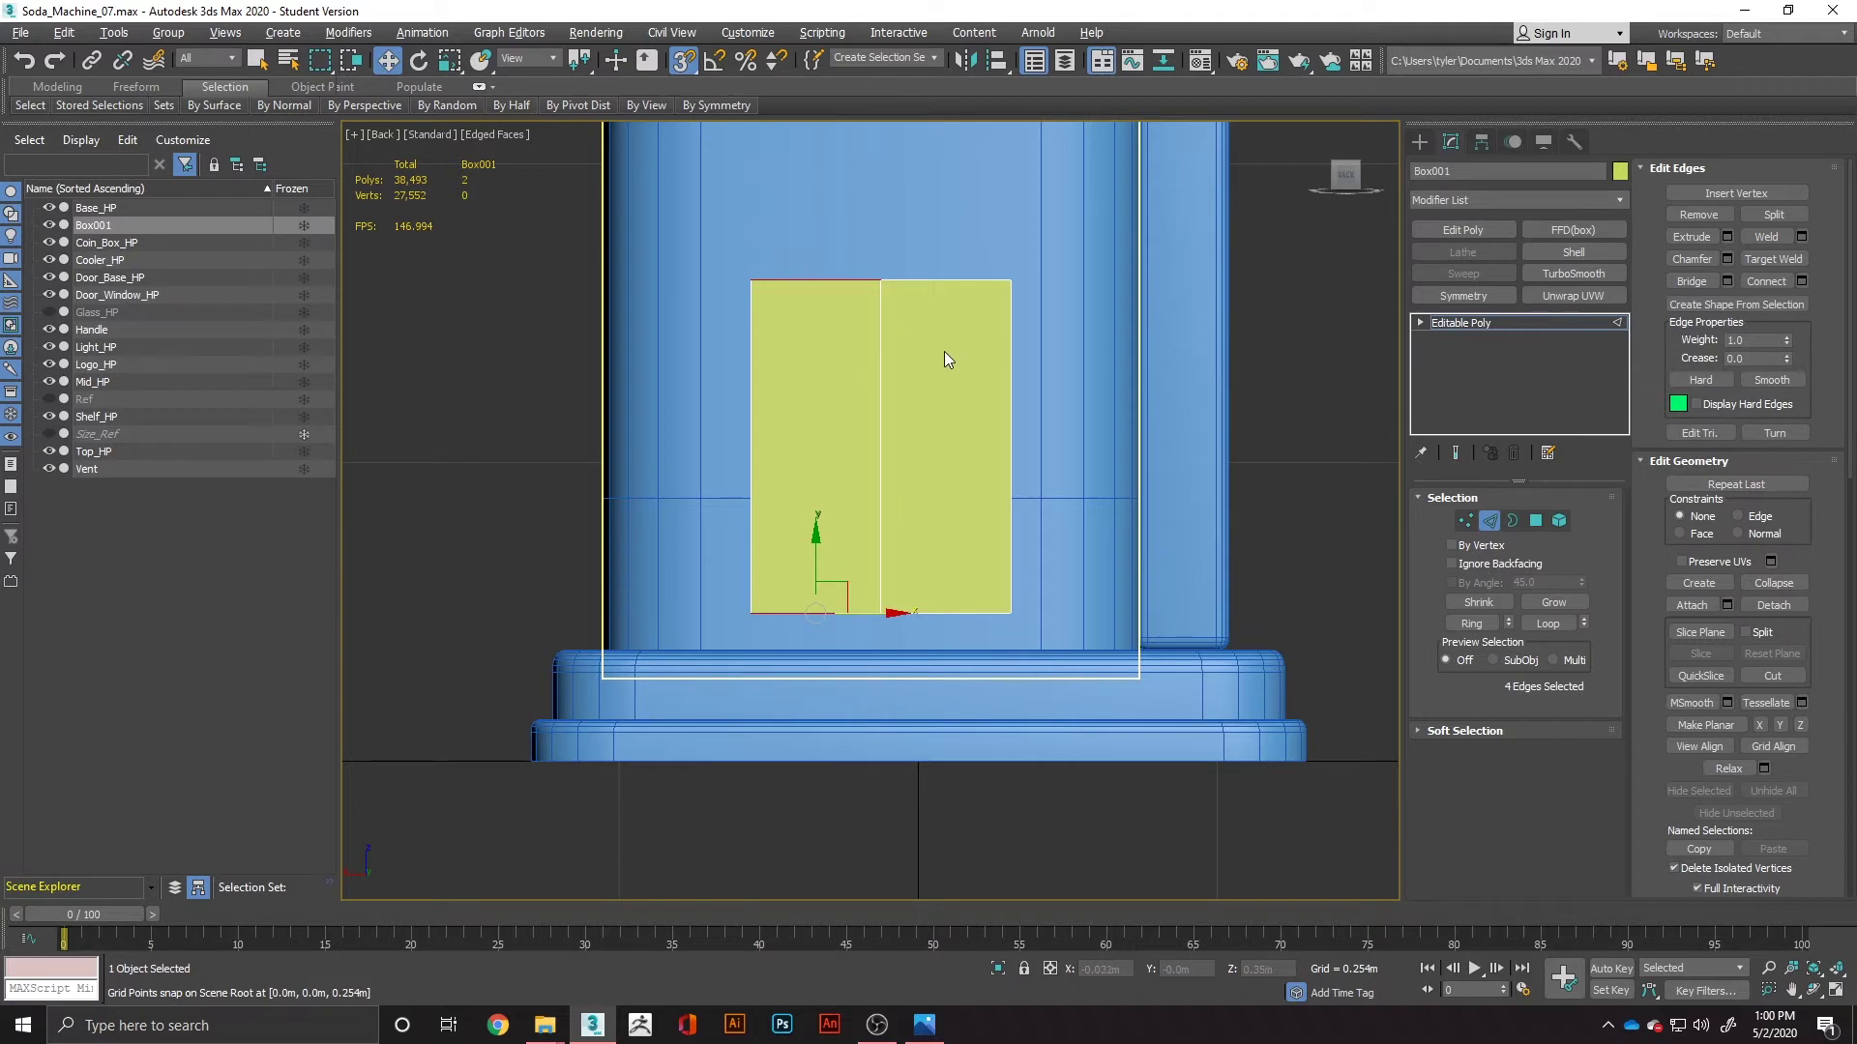
key(alt+1)
click(816, 282)
click(949, 283)
right_click(948, 282)
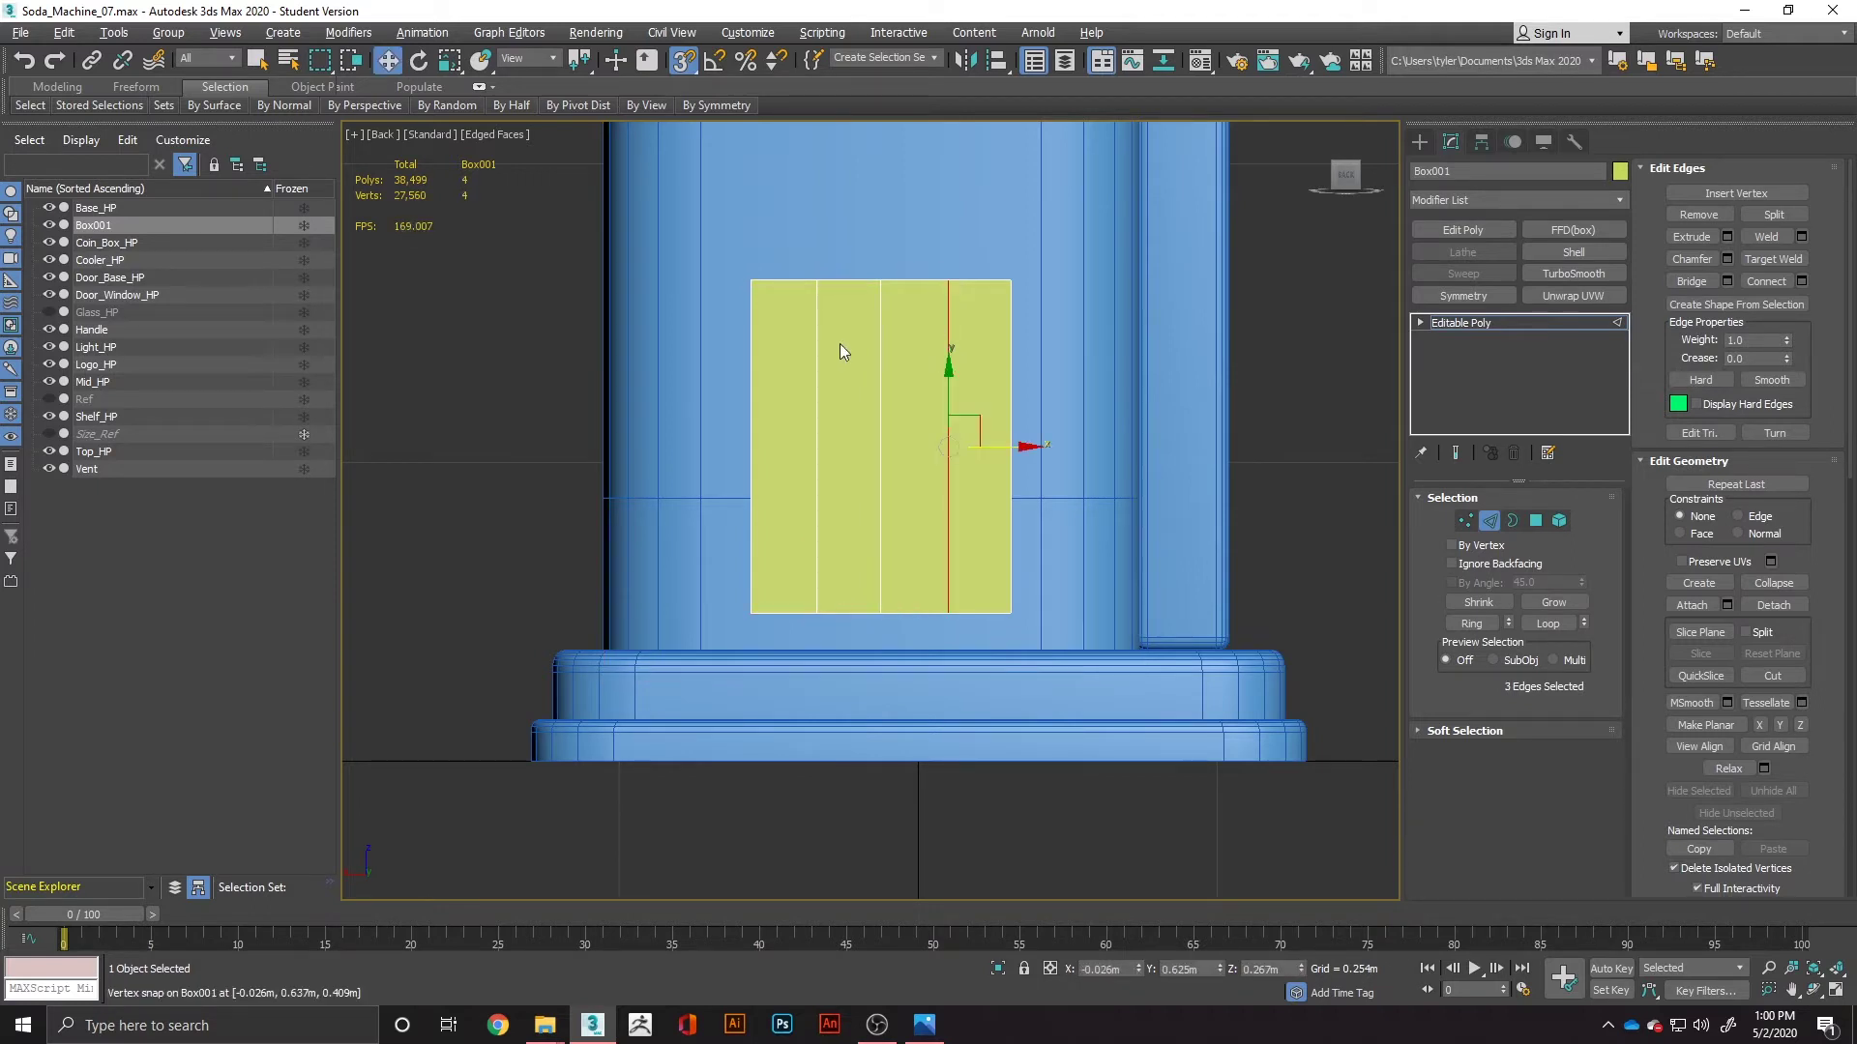
Step: Snap the left inner edge loop onto the box's left side edge and switch coordinate entry to offset mode
click(817, 383)
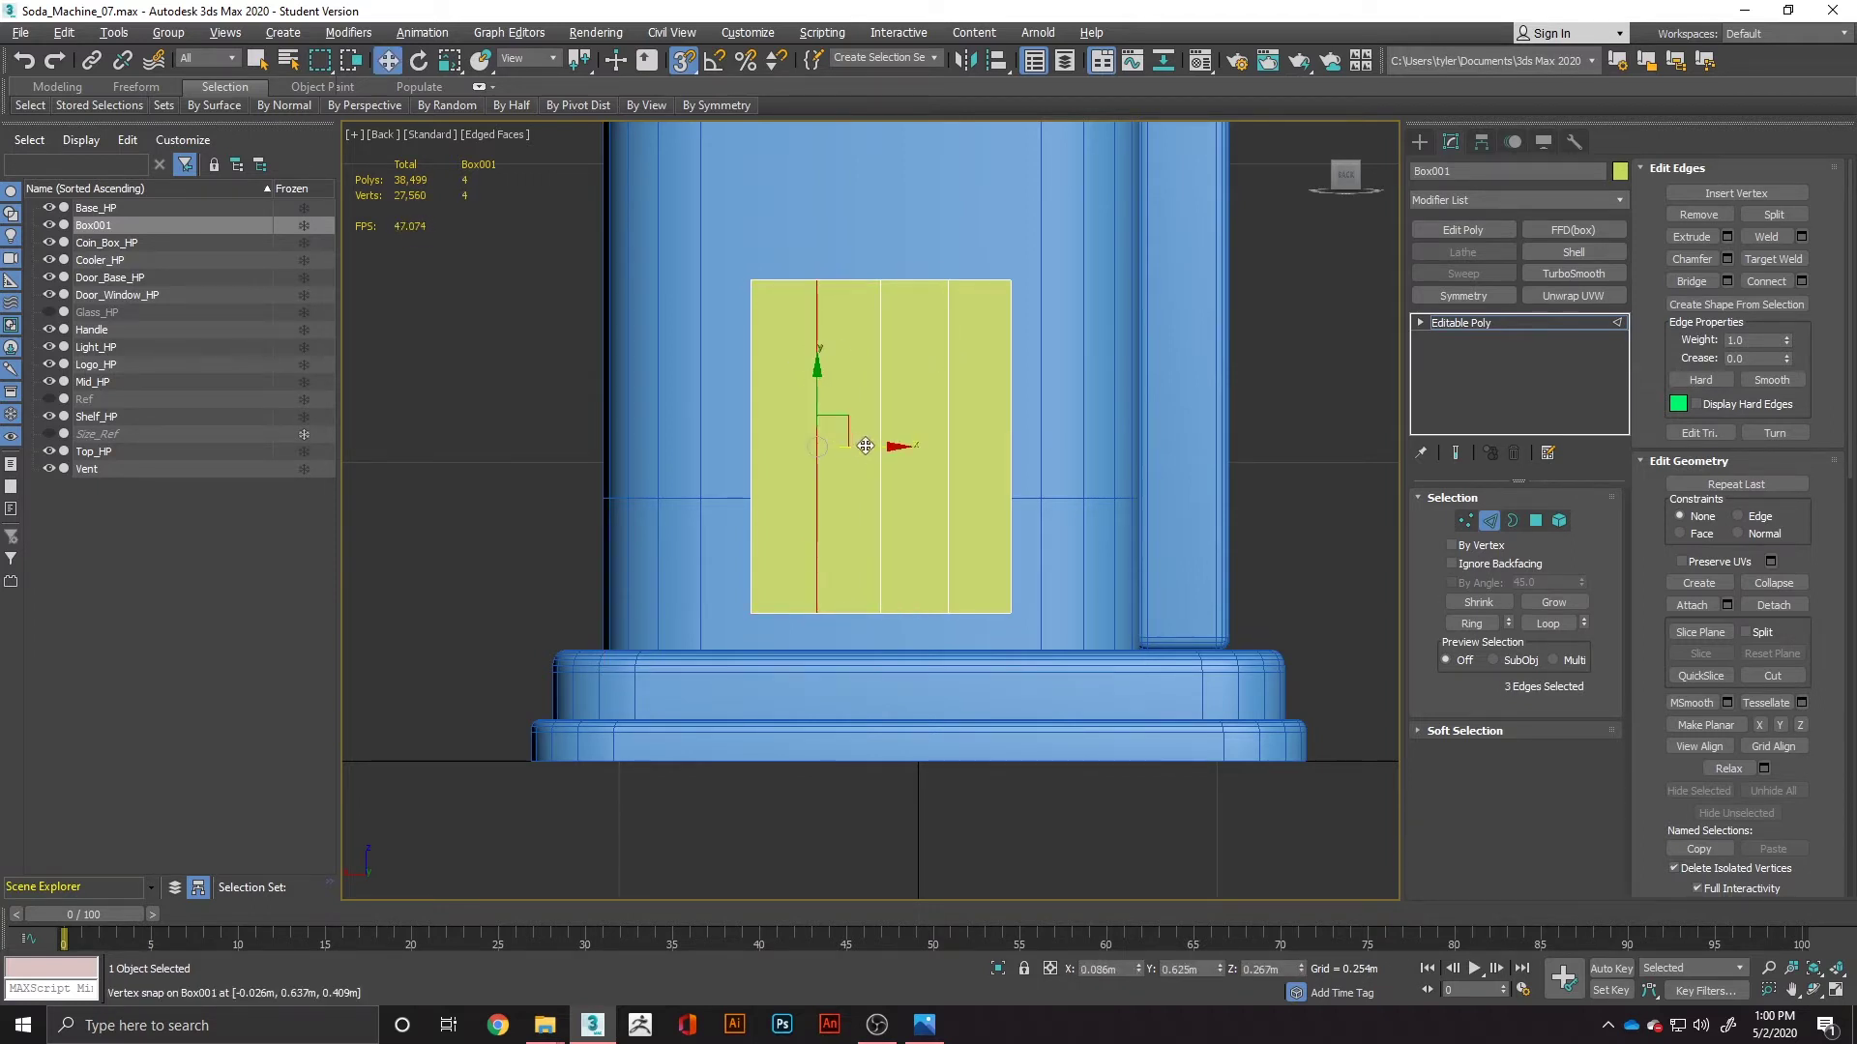
mouse_move(869, 450)
mouse_down()
mouse_move(885, 425)
mouse_move(757, 287)
mouse_up()
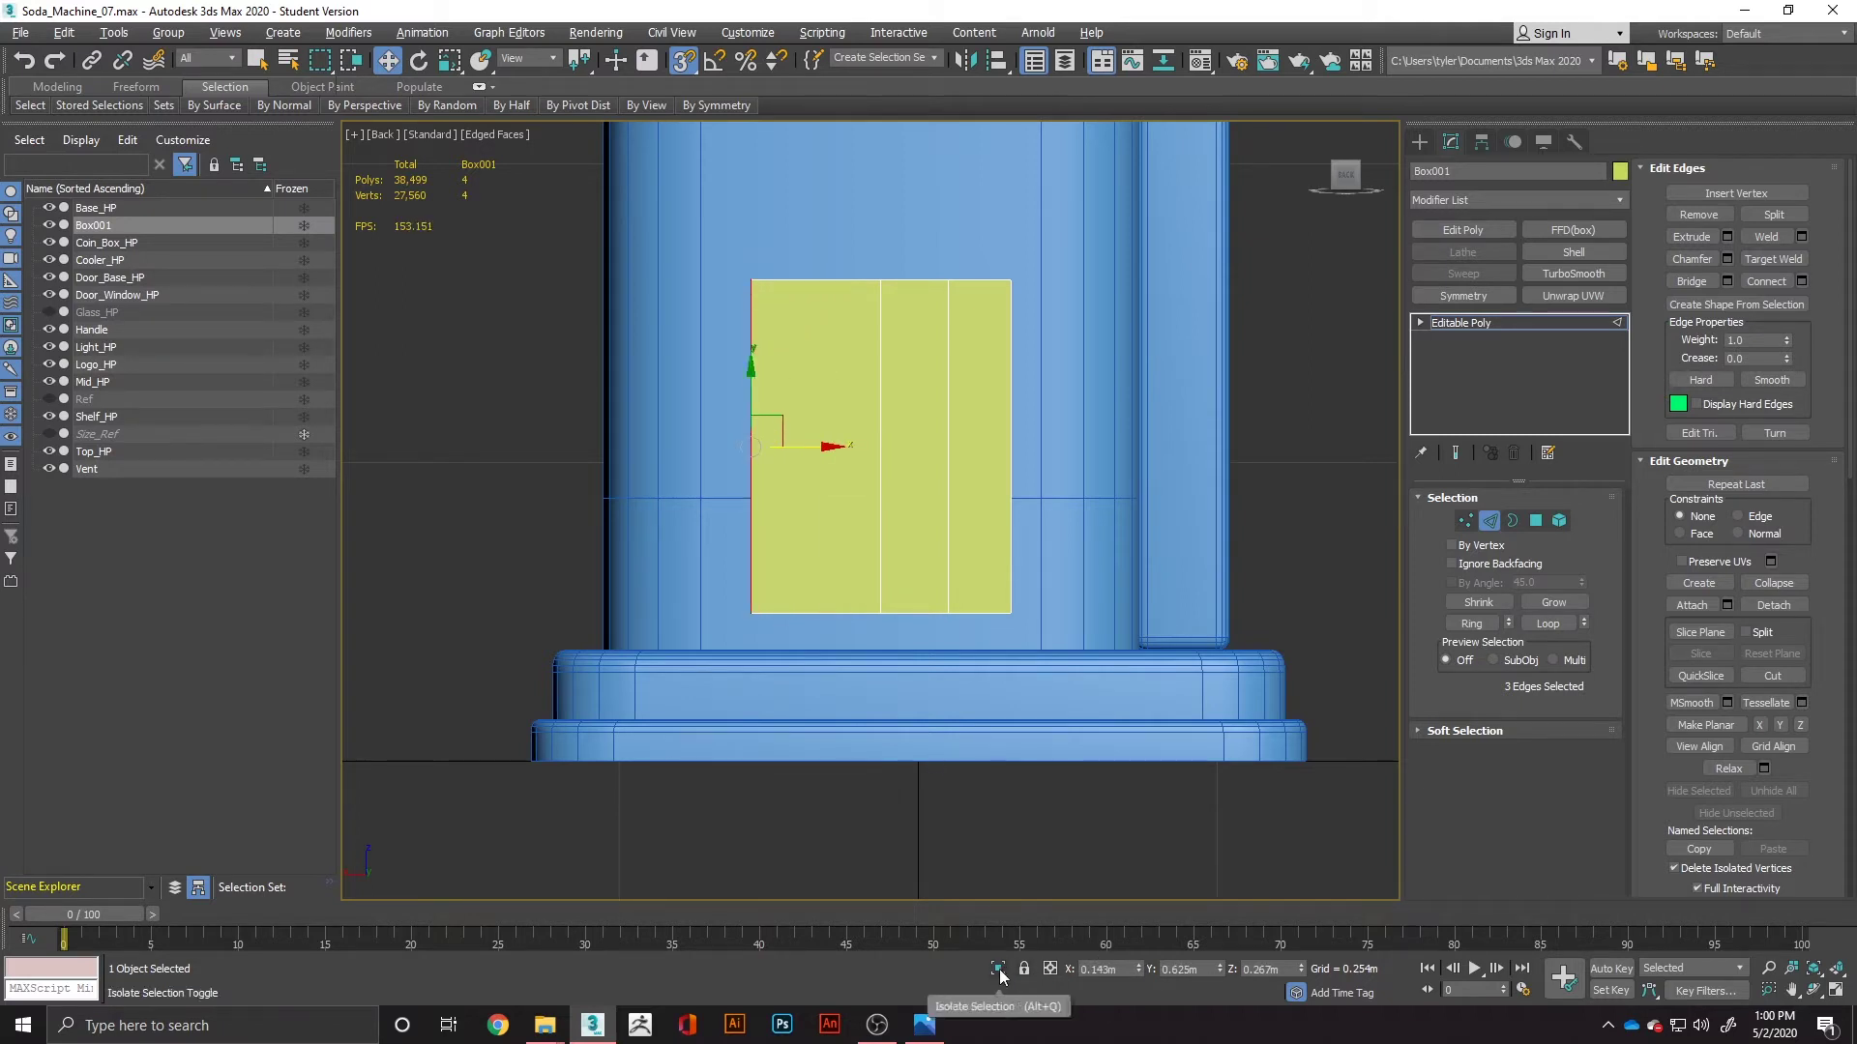
click(1050, 970)
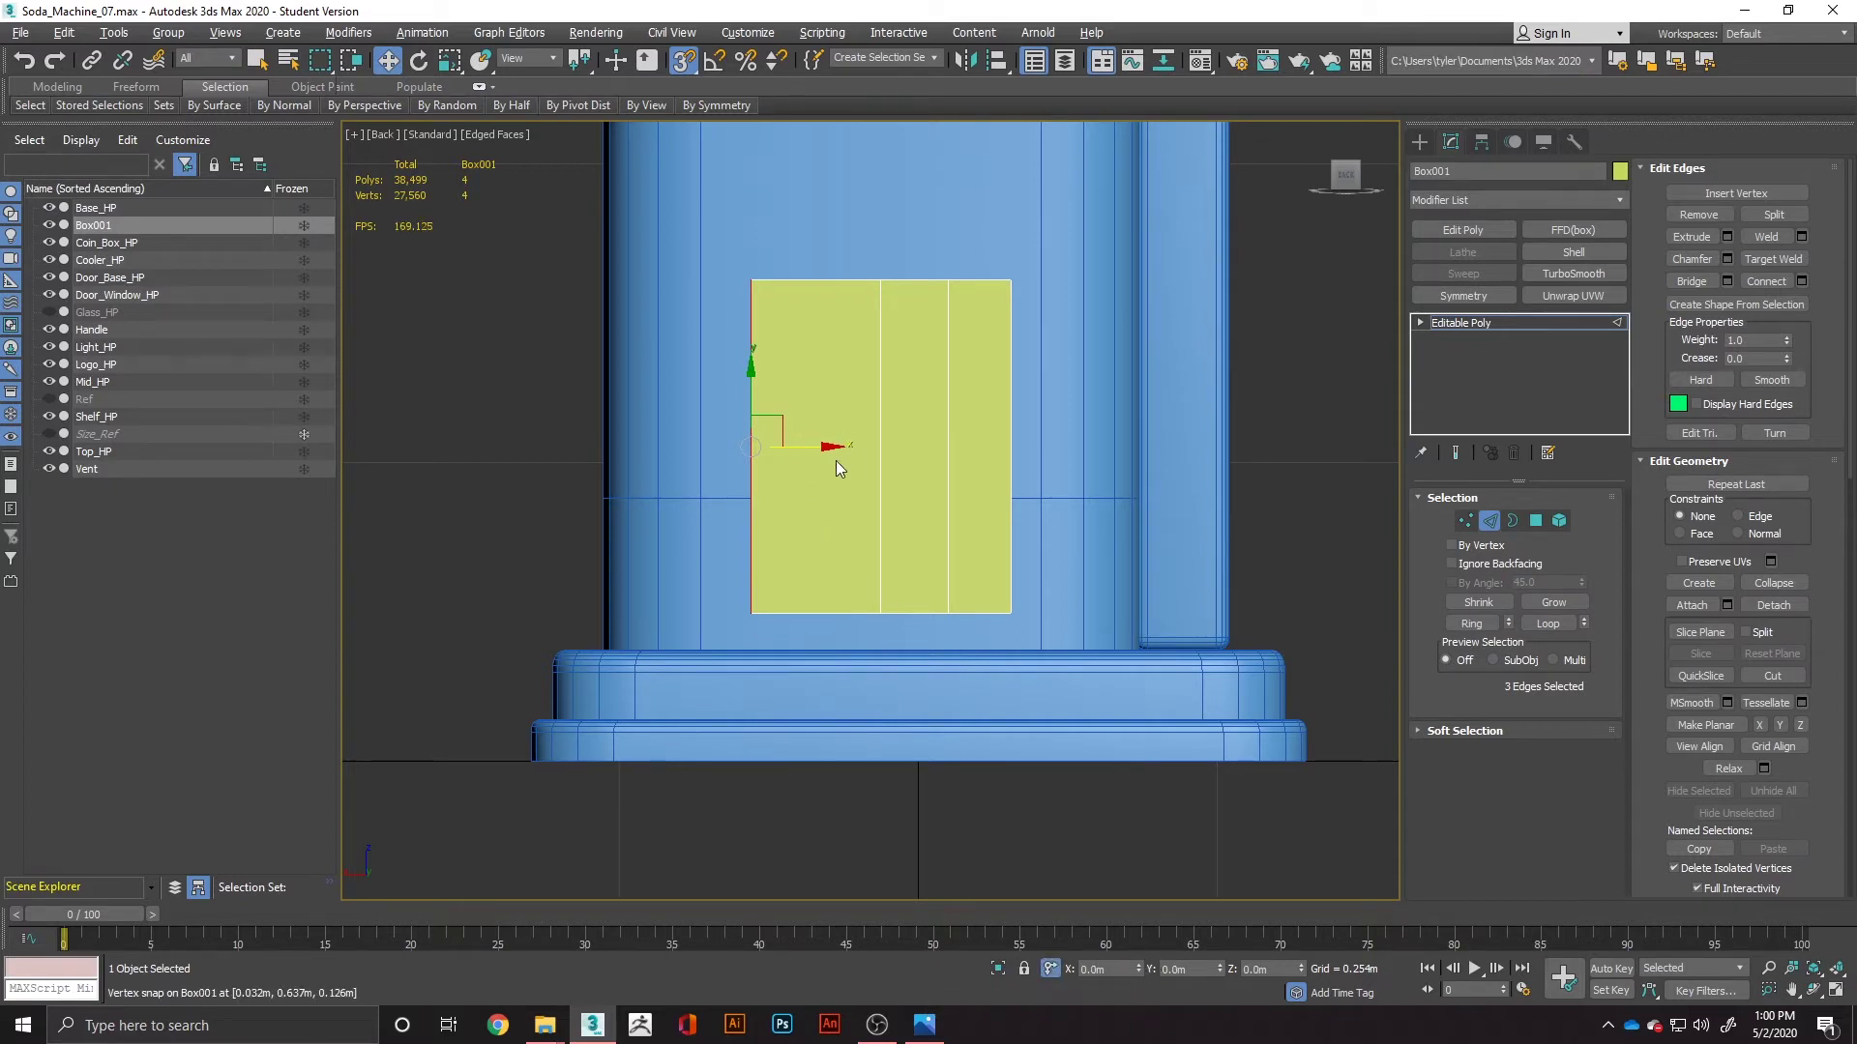
Step: Try offsetting the left edge loop by 0.25 m along X, and snap it back to the box's left side
click(1116, 968)
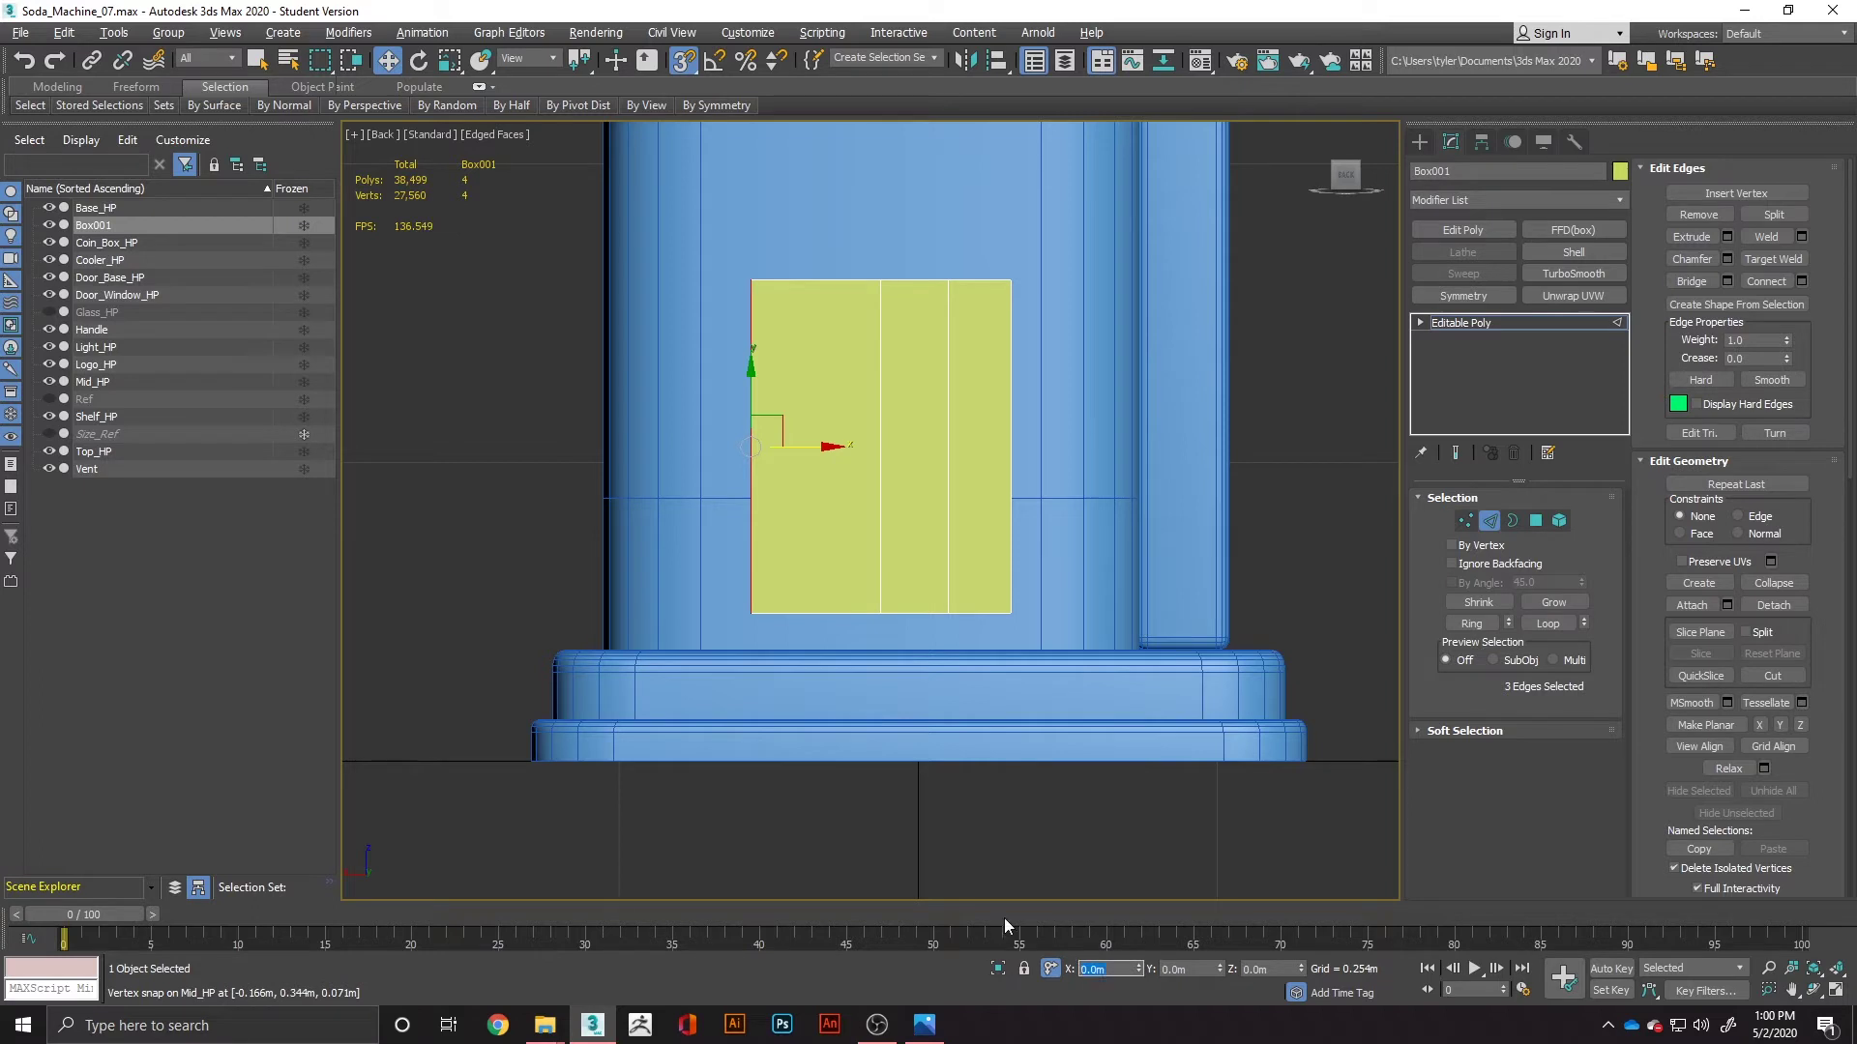
text(.25)
key(Tab)
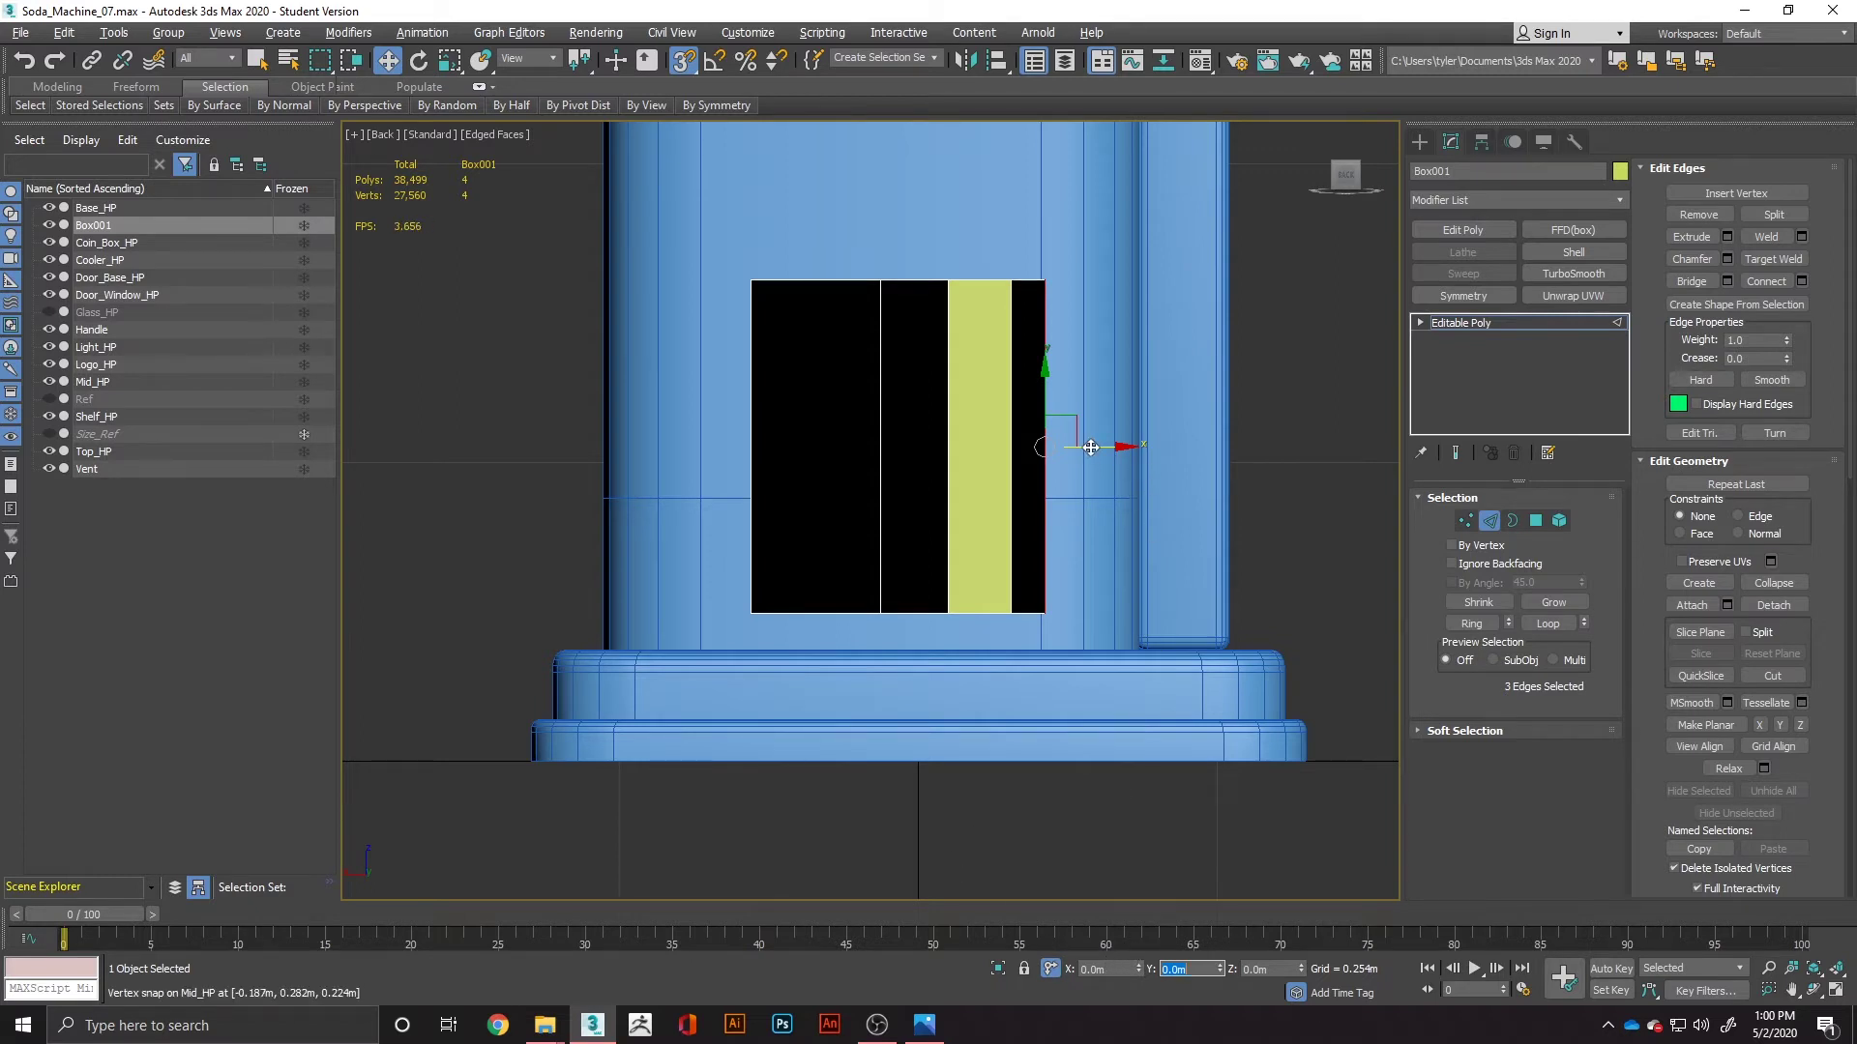
drag(1117, 451, 752, 283)
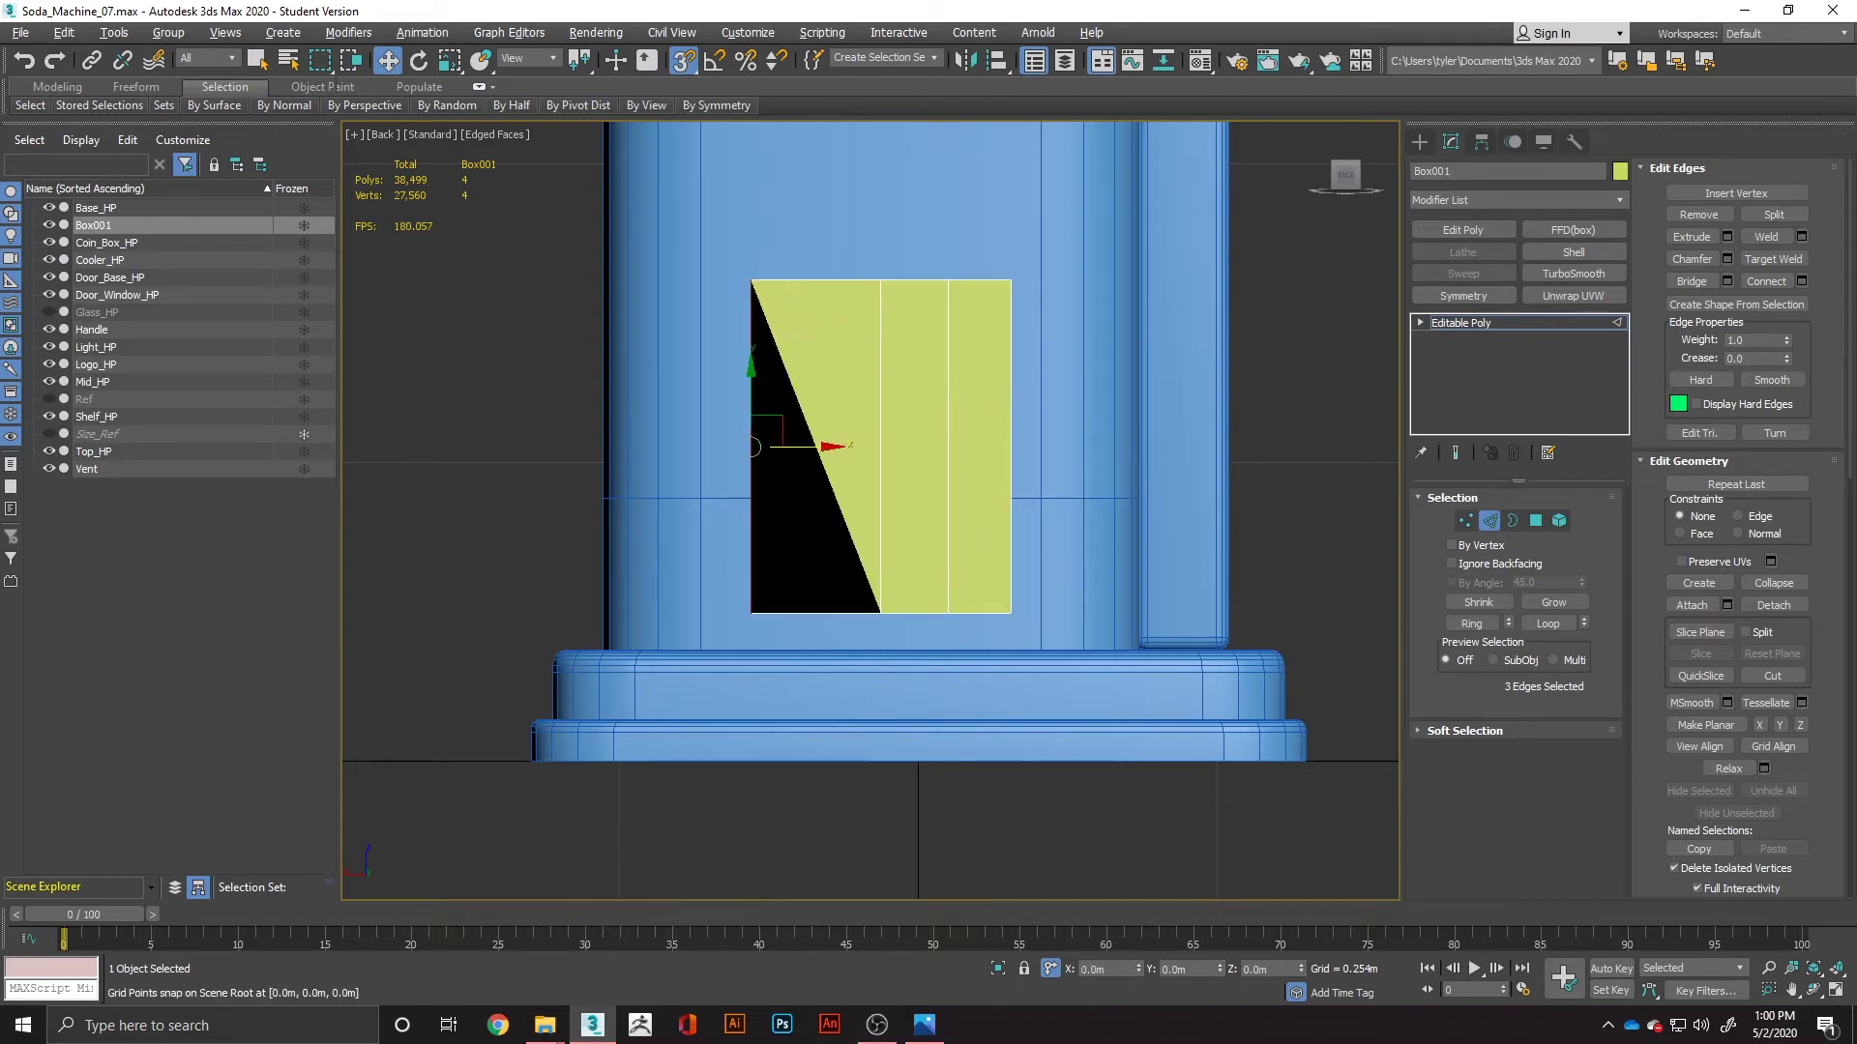
Step: Try a 0.025 m X offset for the left edge loop, and return it to the box's left side
text(.025)
key(Return)
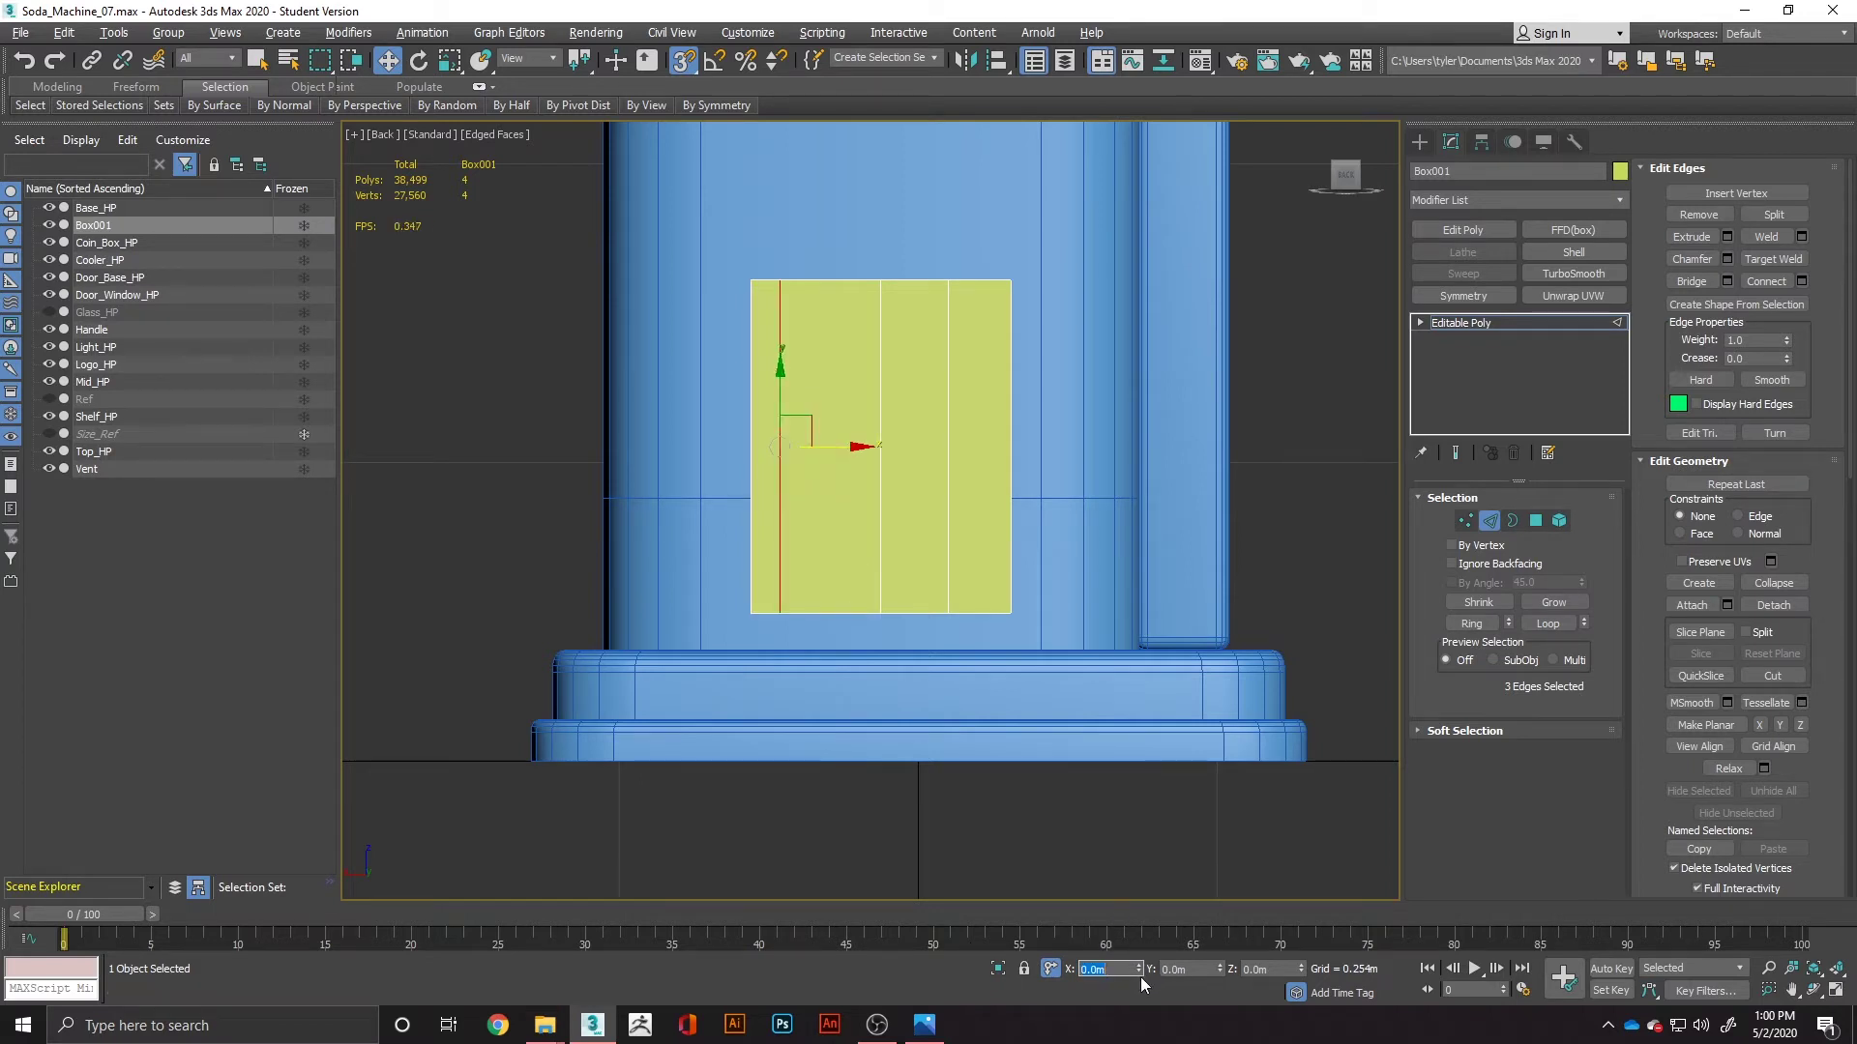
drag(817, 446, 756, 298)
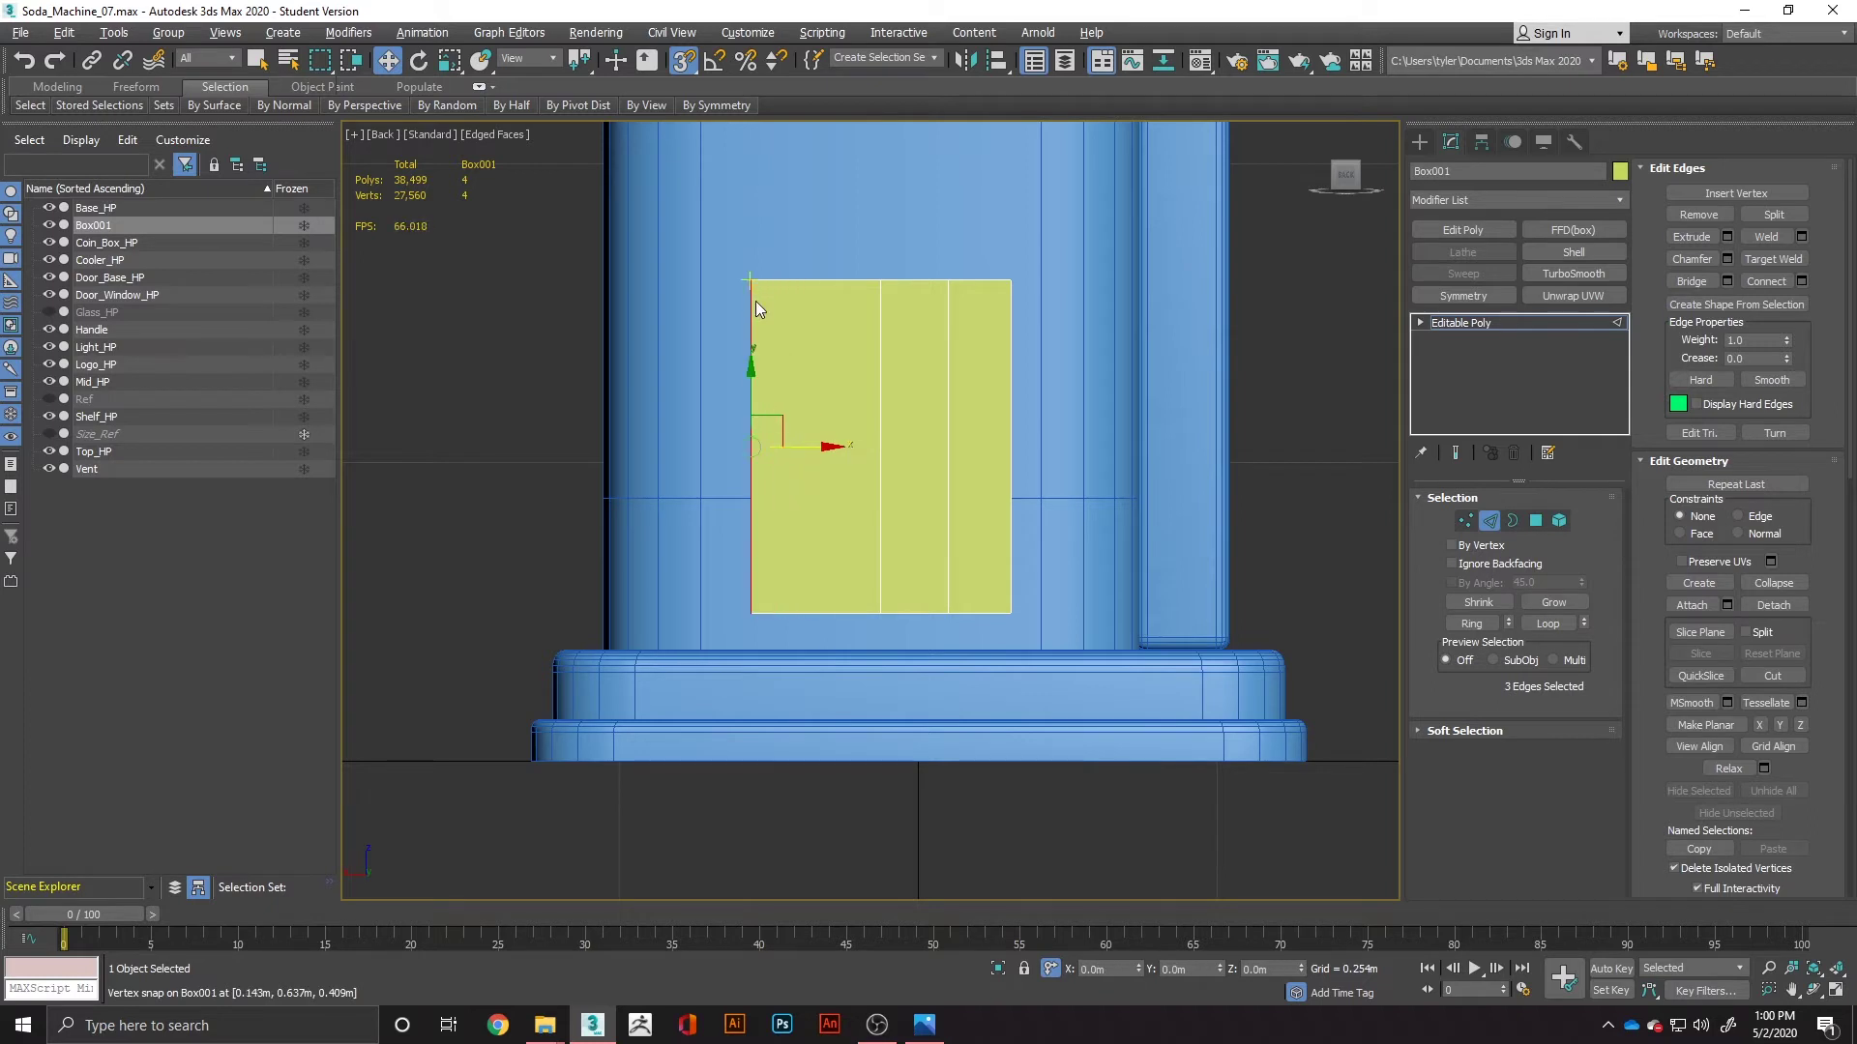
Step: Offset the left edge loop 0.02 m along X from the box's left side
click(1093, 968)
key(BackSpace)
text(.02)
key(Return)
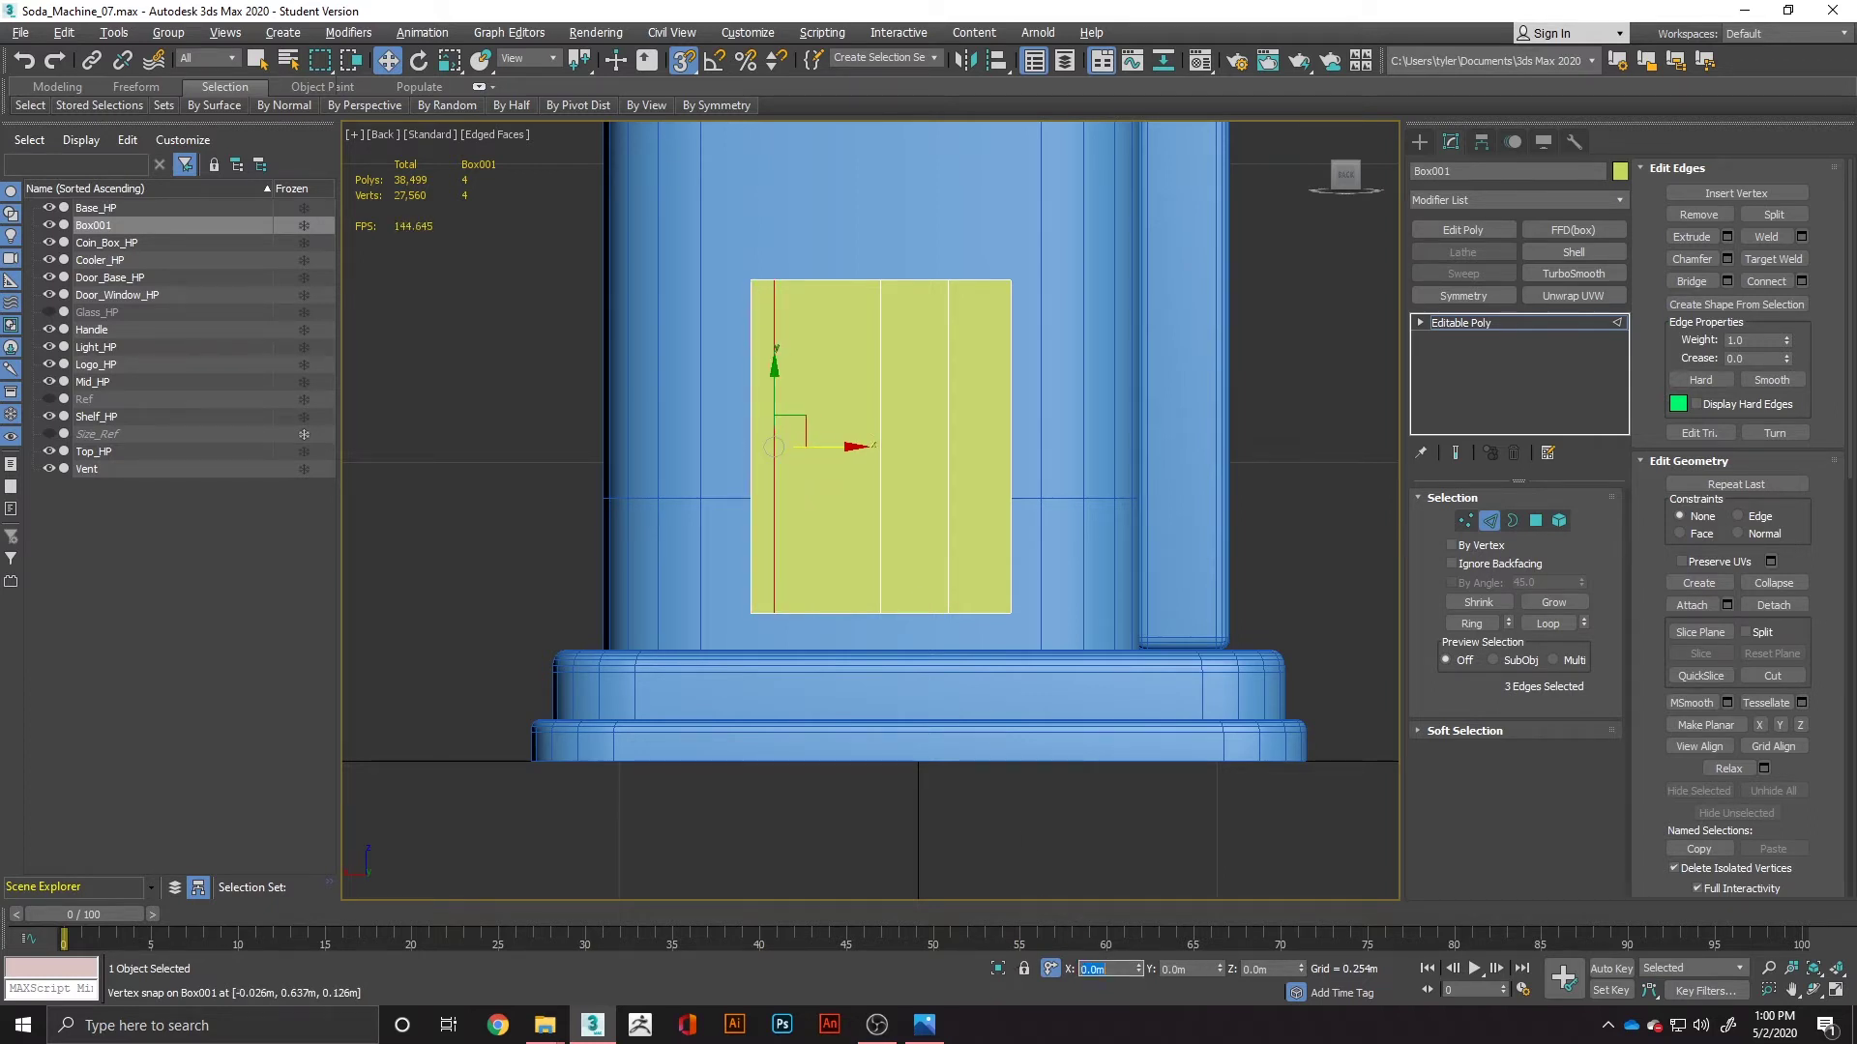
Step: Snap the right inner edge loop onto the box's right side and offset it -0.02 m along X
click(948, 439)
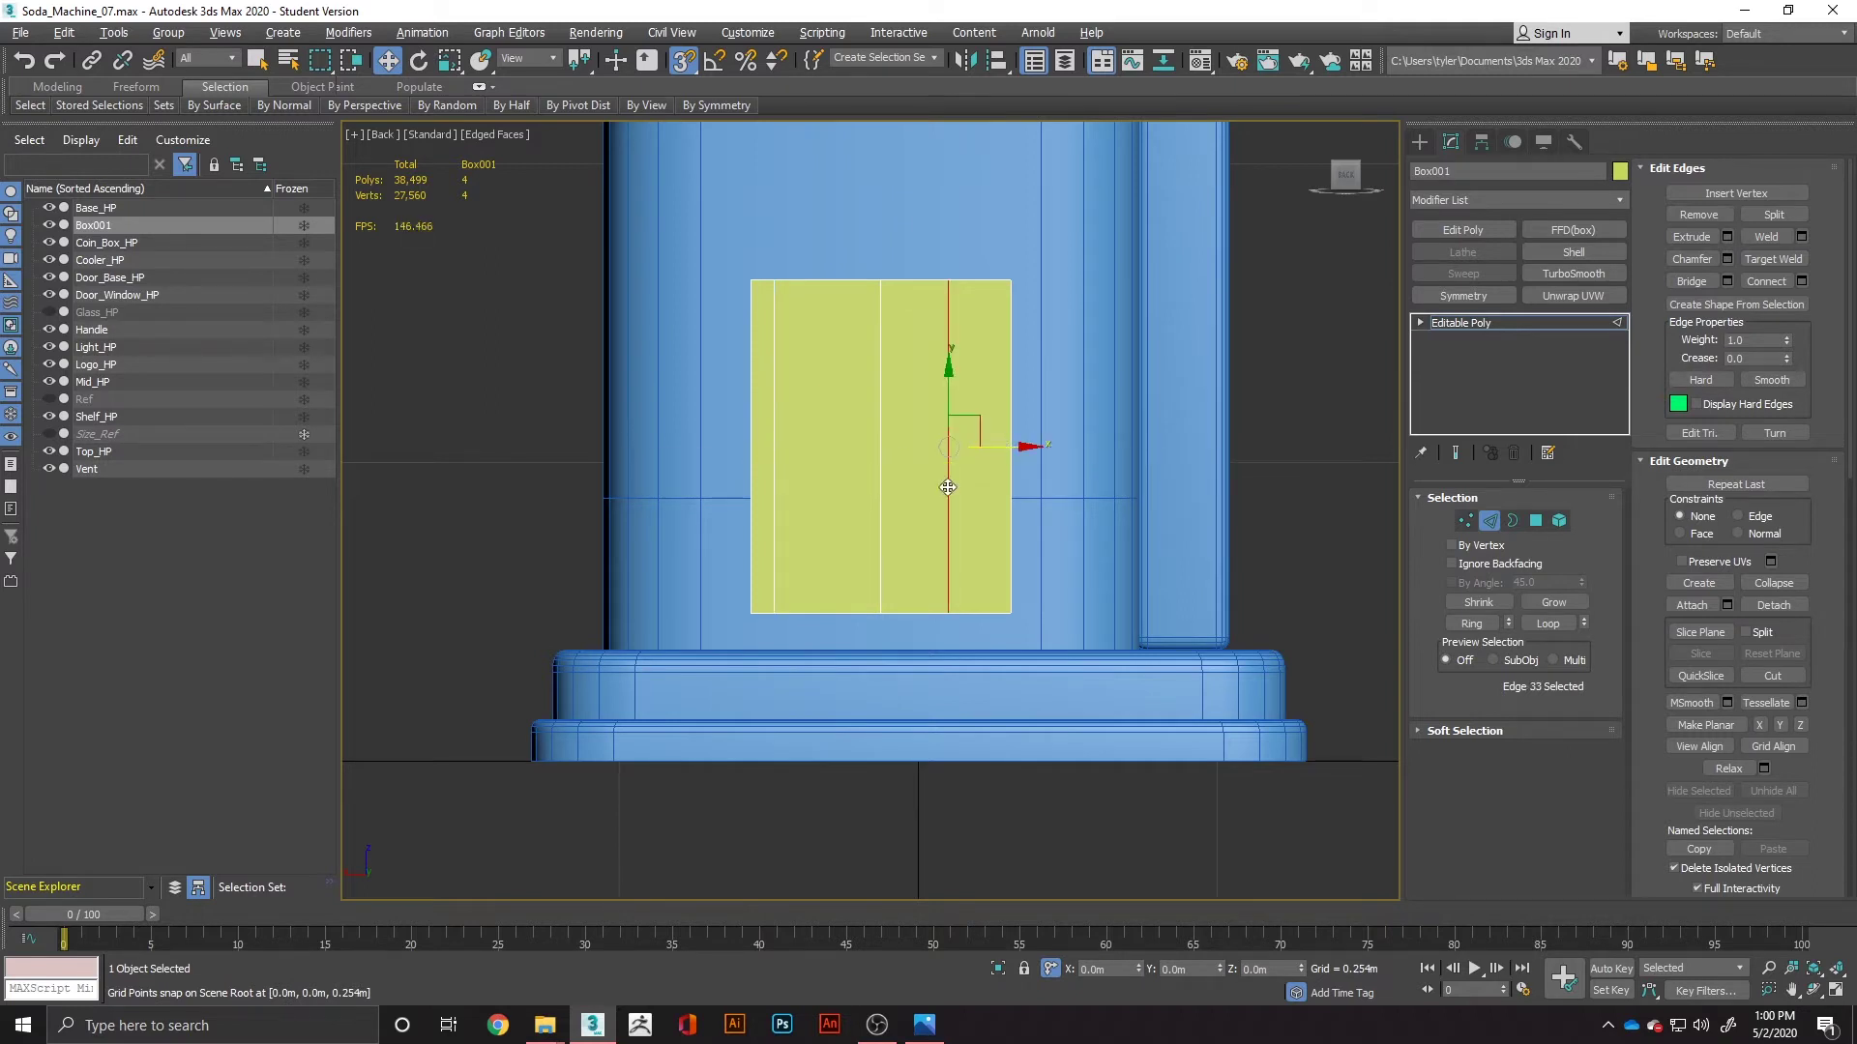
drag(951, 446, 997, 287)
double_click(1113, 967)
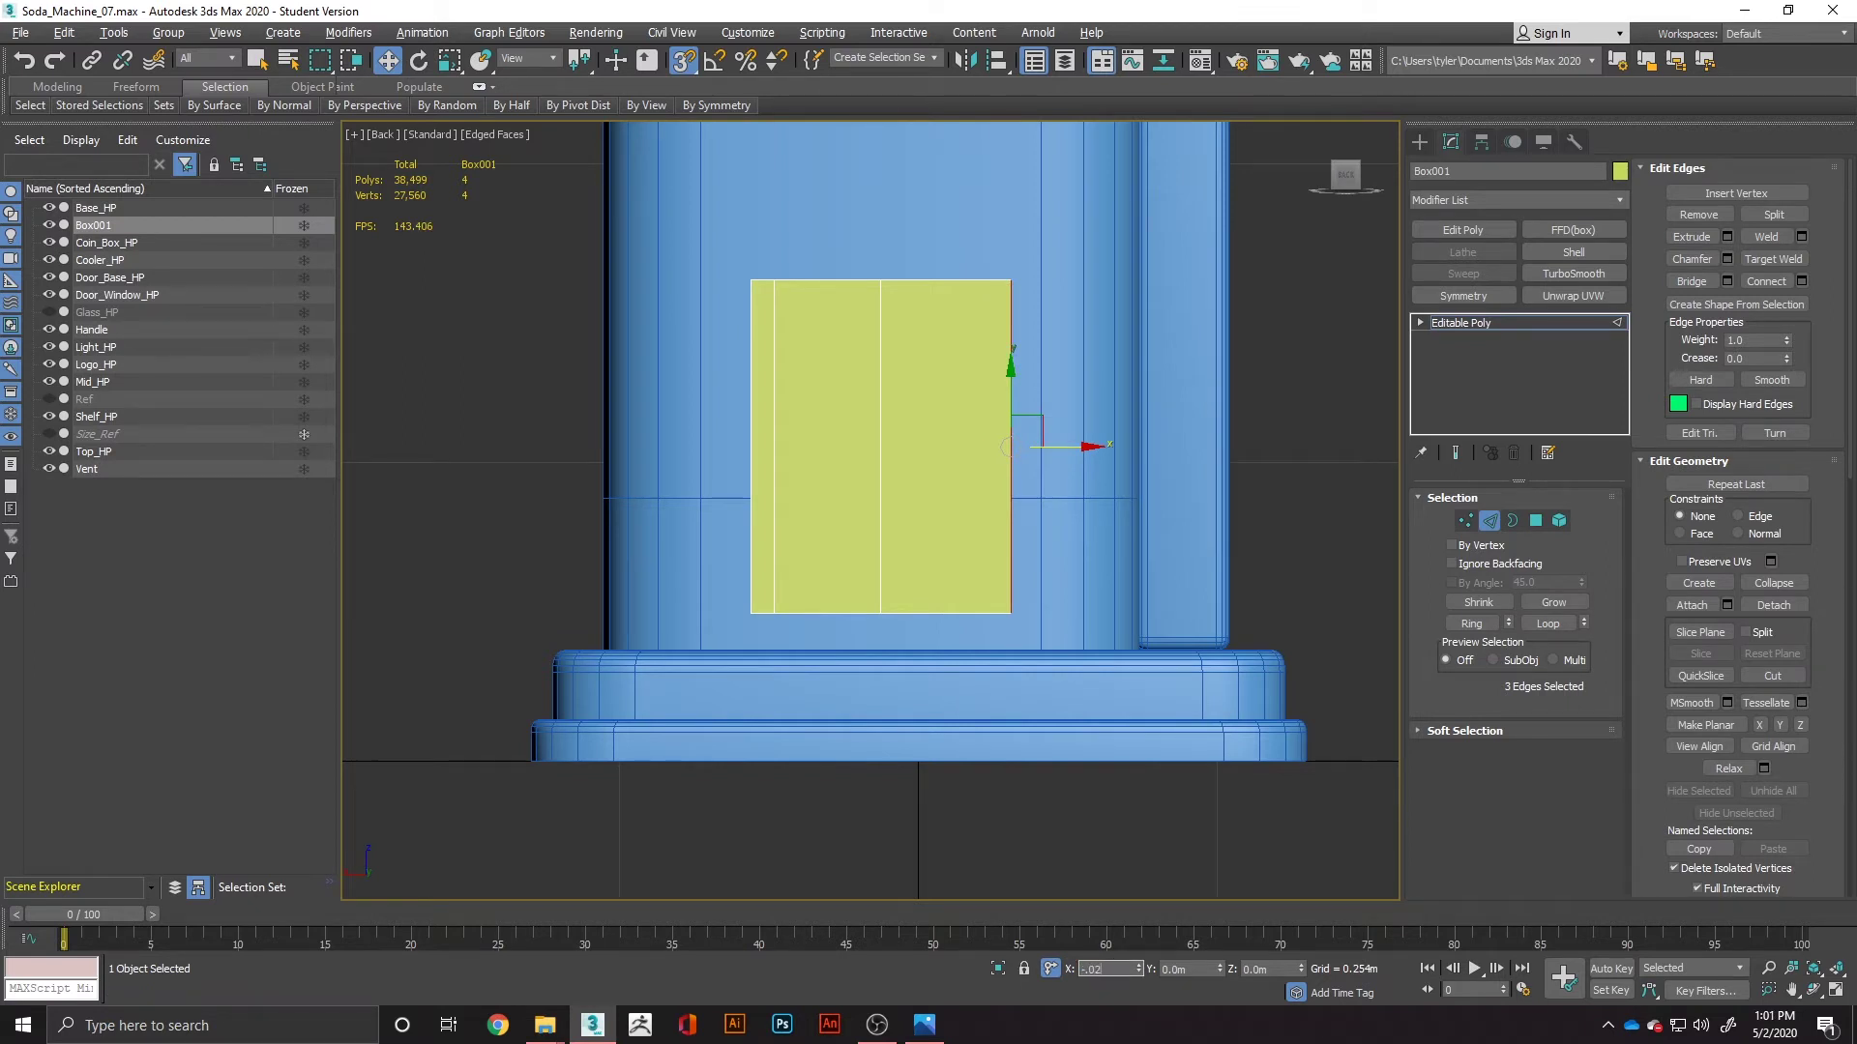
text(-.02)
key(Return)
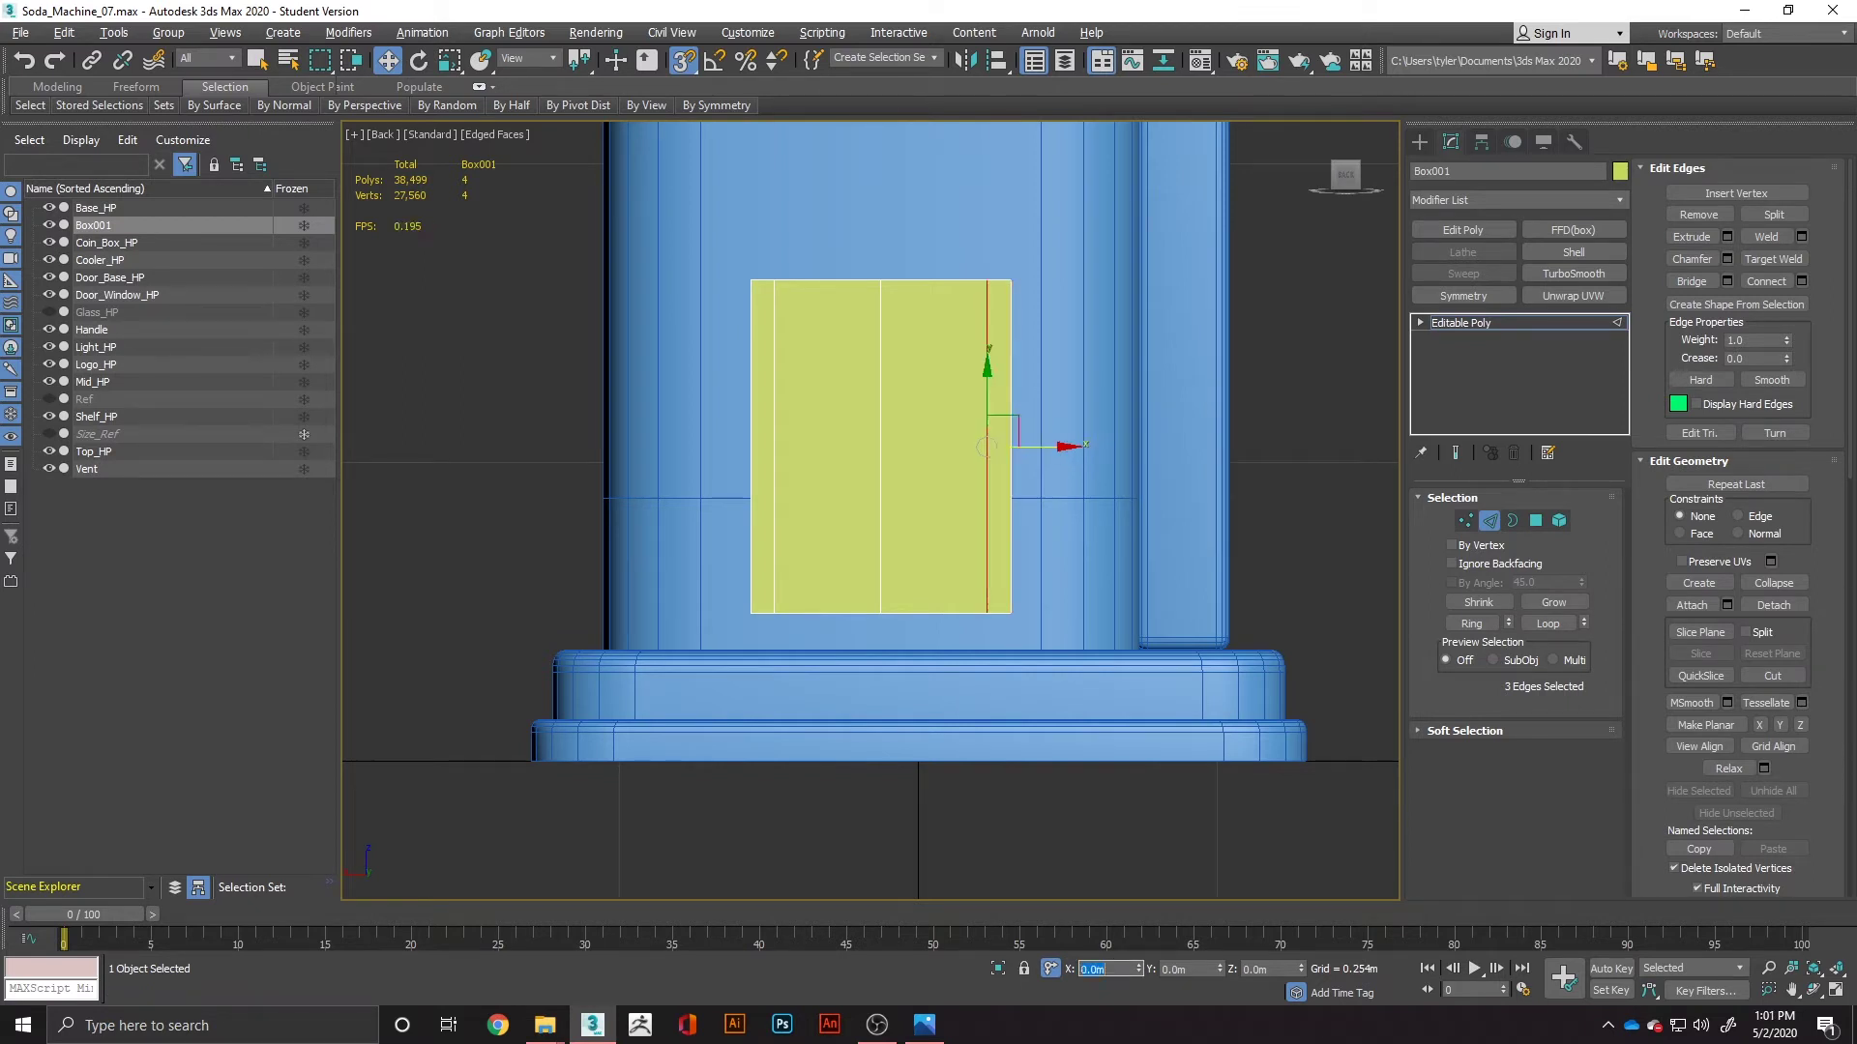
Step: Chamfer the middle vertical edge loop by 0.025 m with 1 segment
double_click(882, 541)
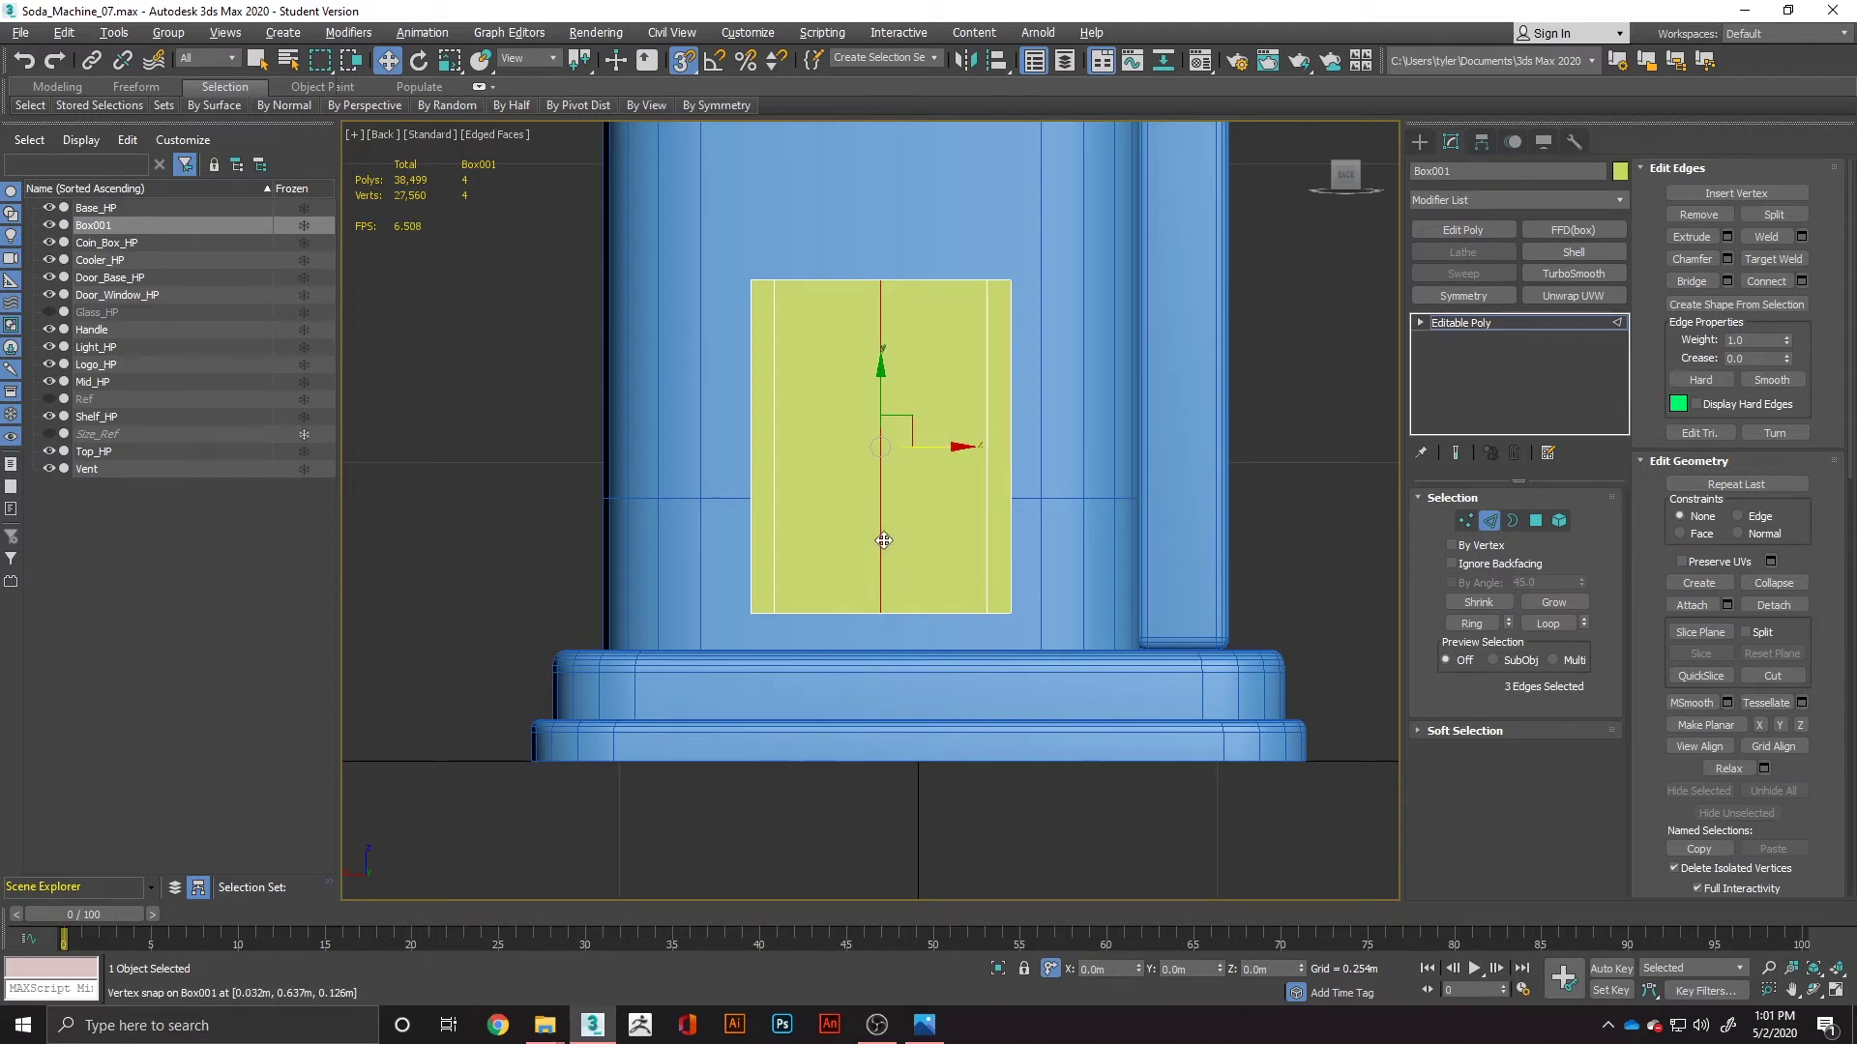
right_click(876, 488)
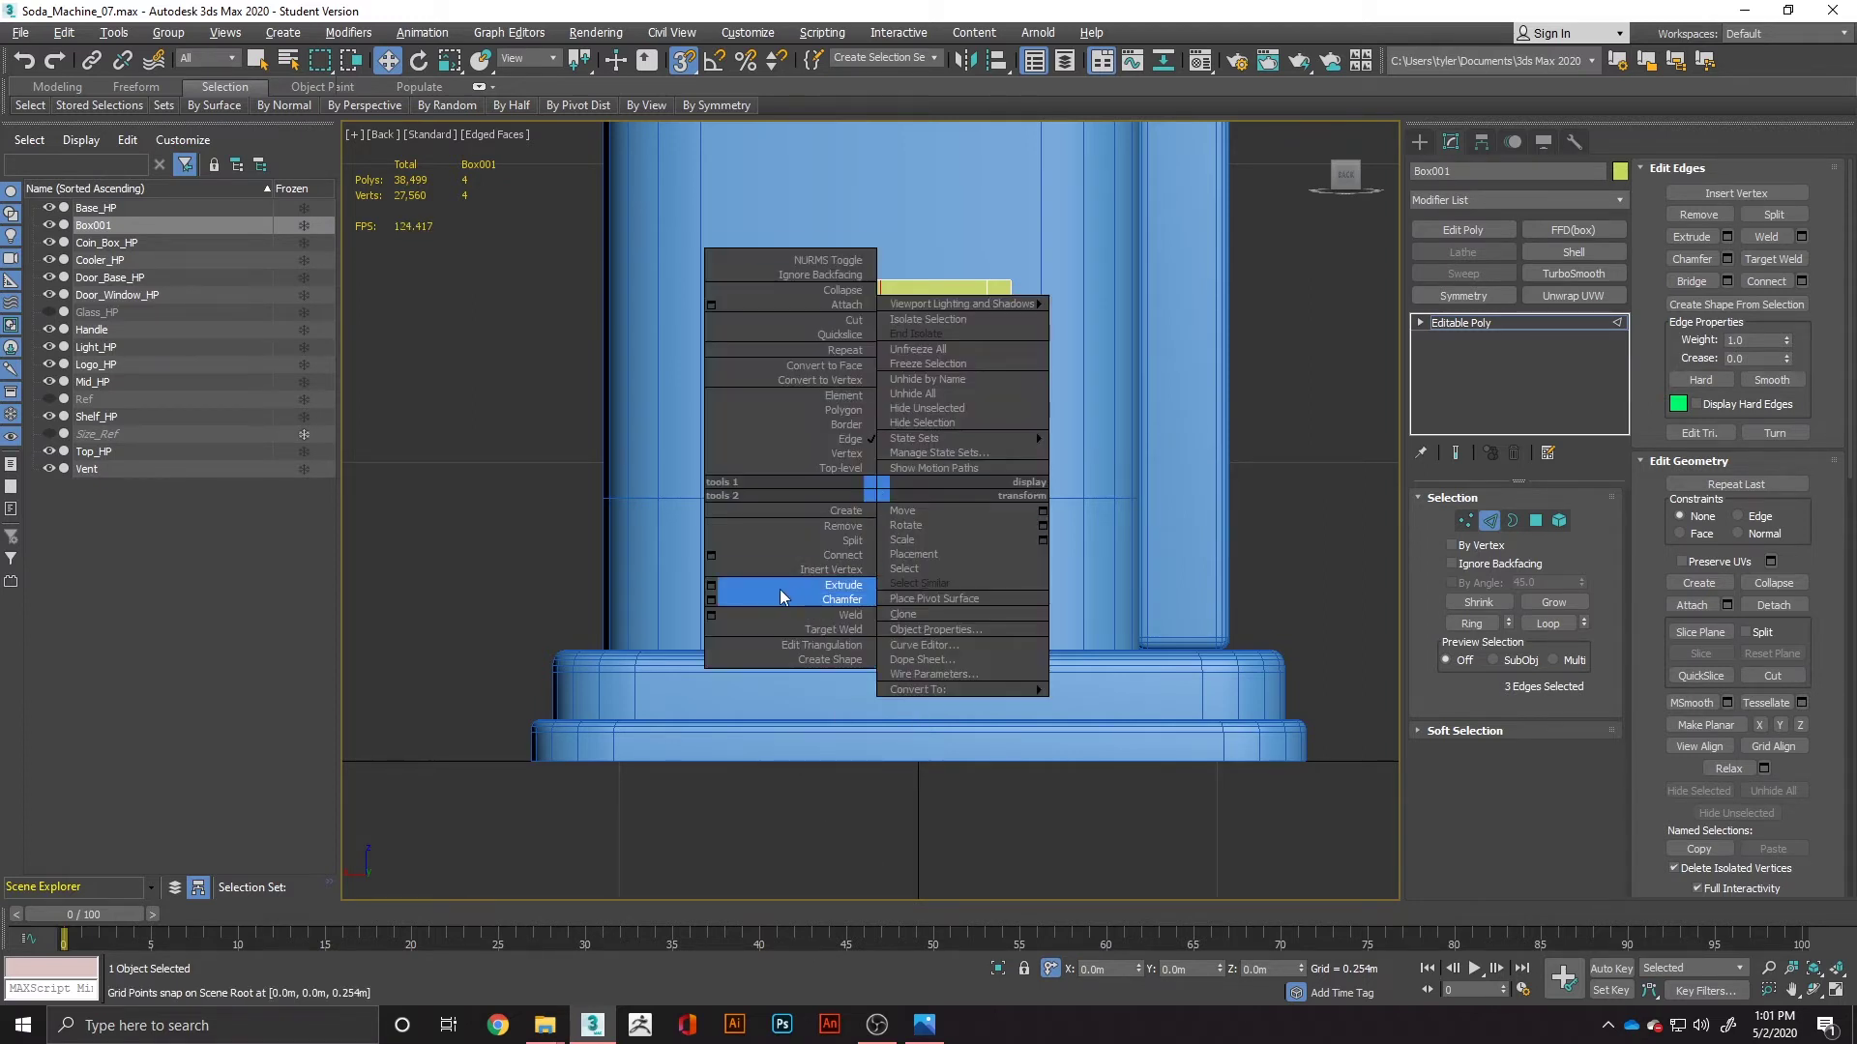
click(713, 599)
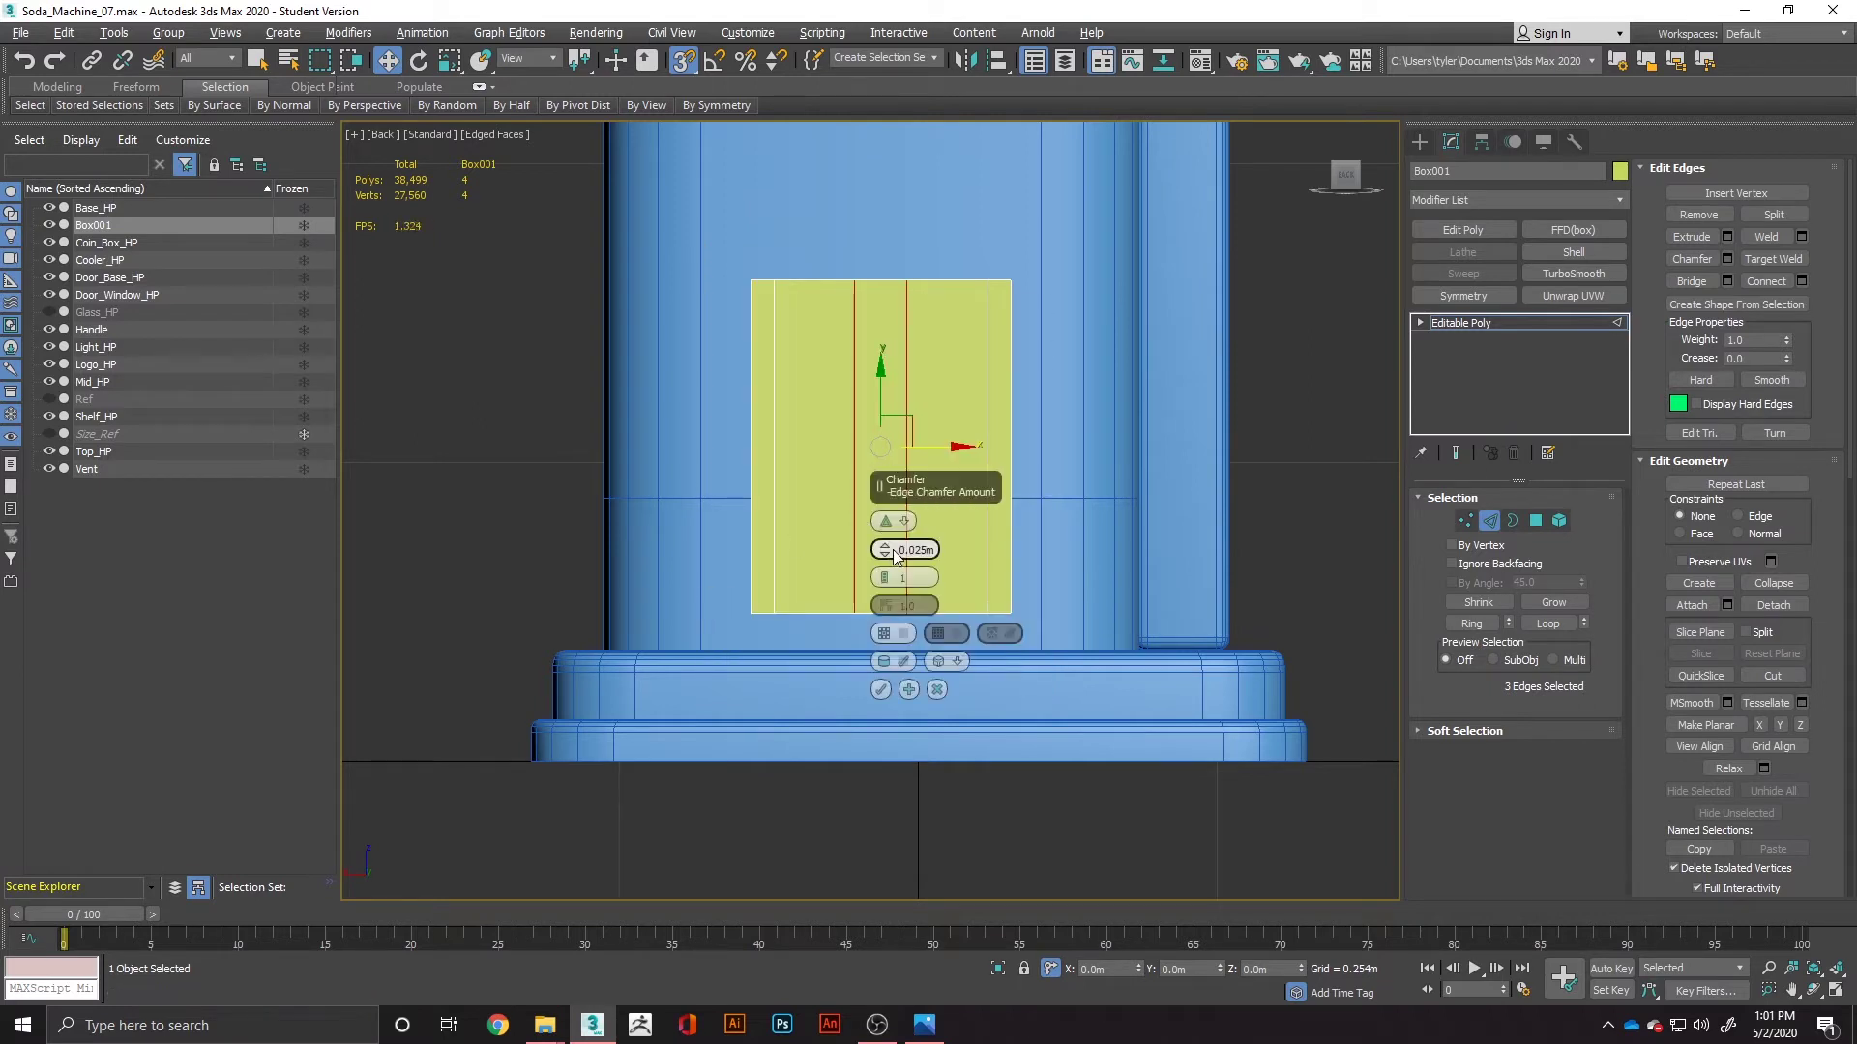
click(880, 689)
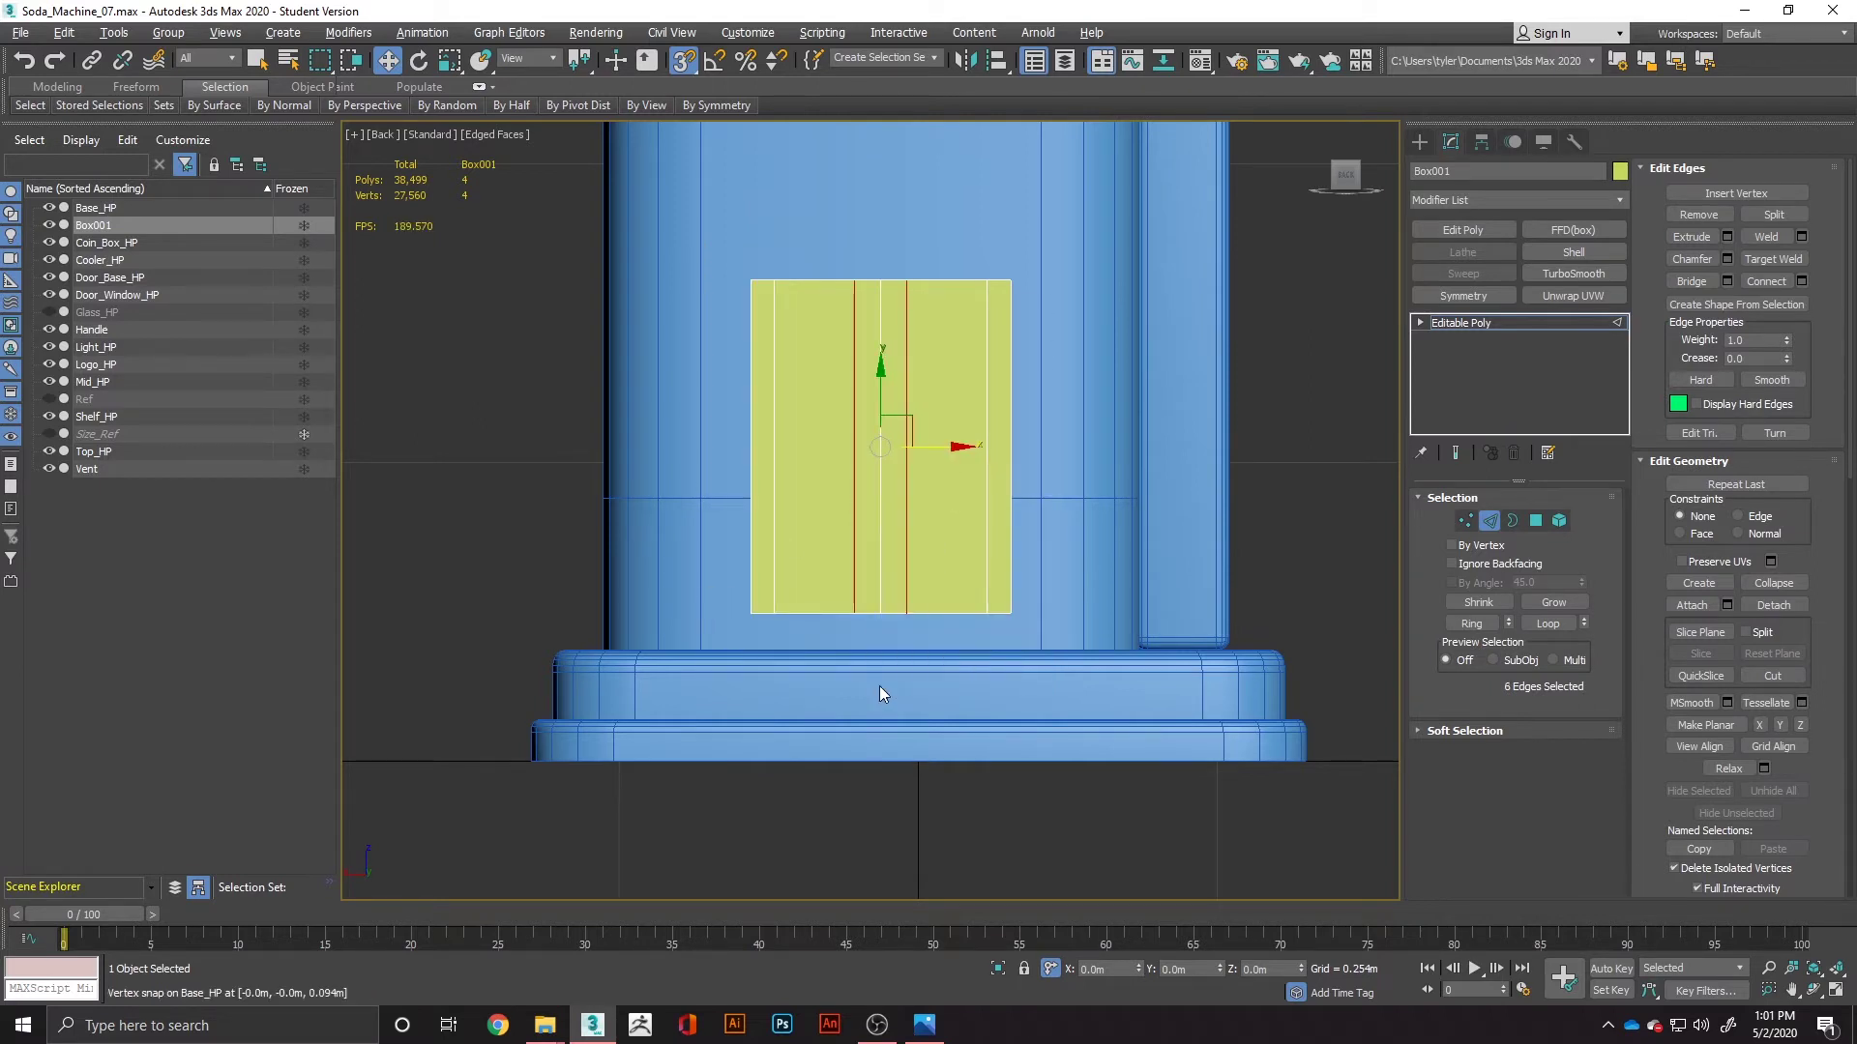
Step: Snap the right chamfer loop onto the centre edge loop and offset it 0.01 m along X
click(907, 416)
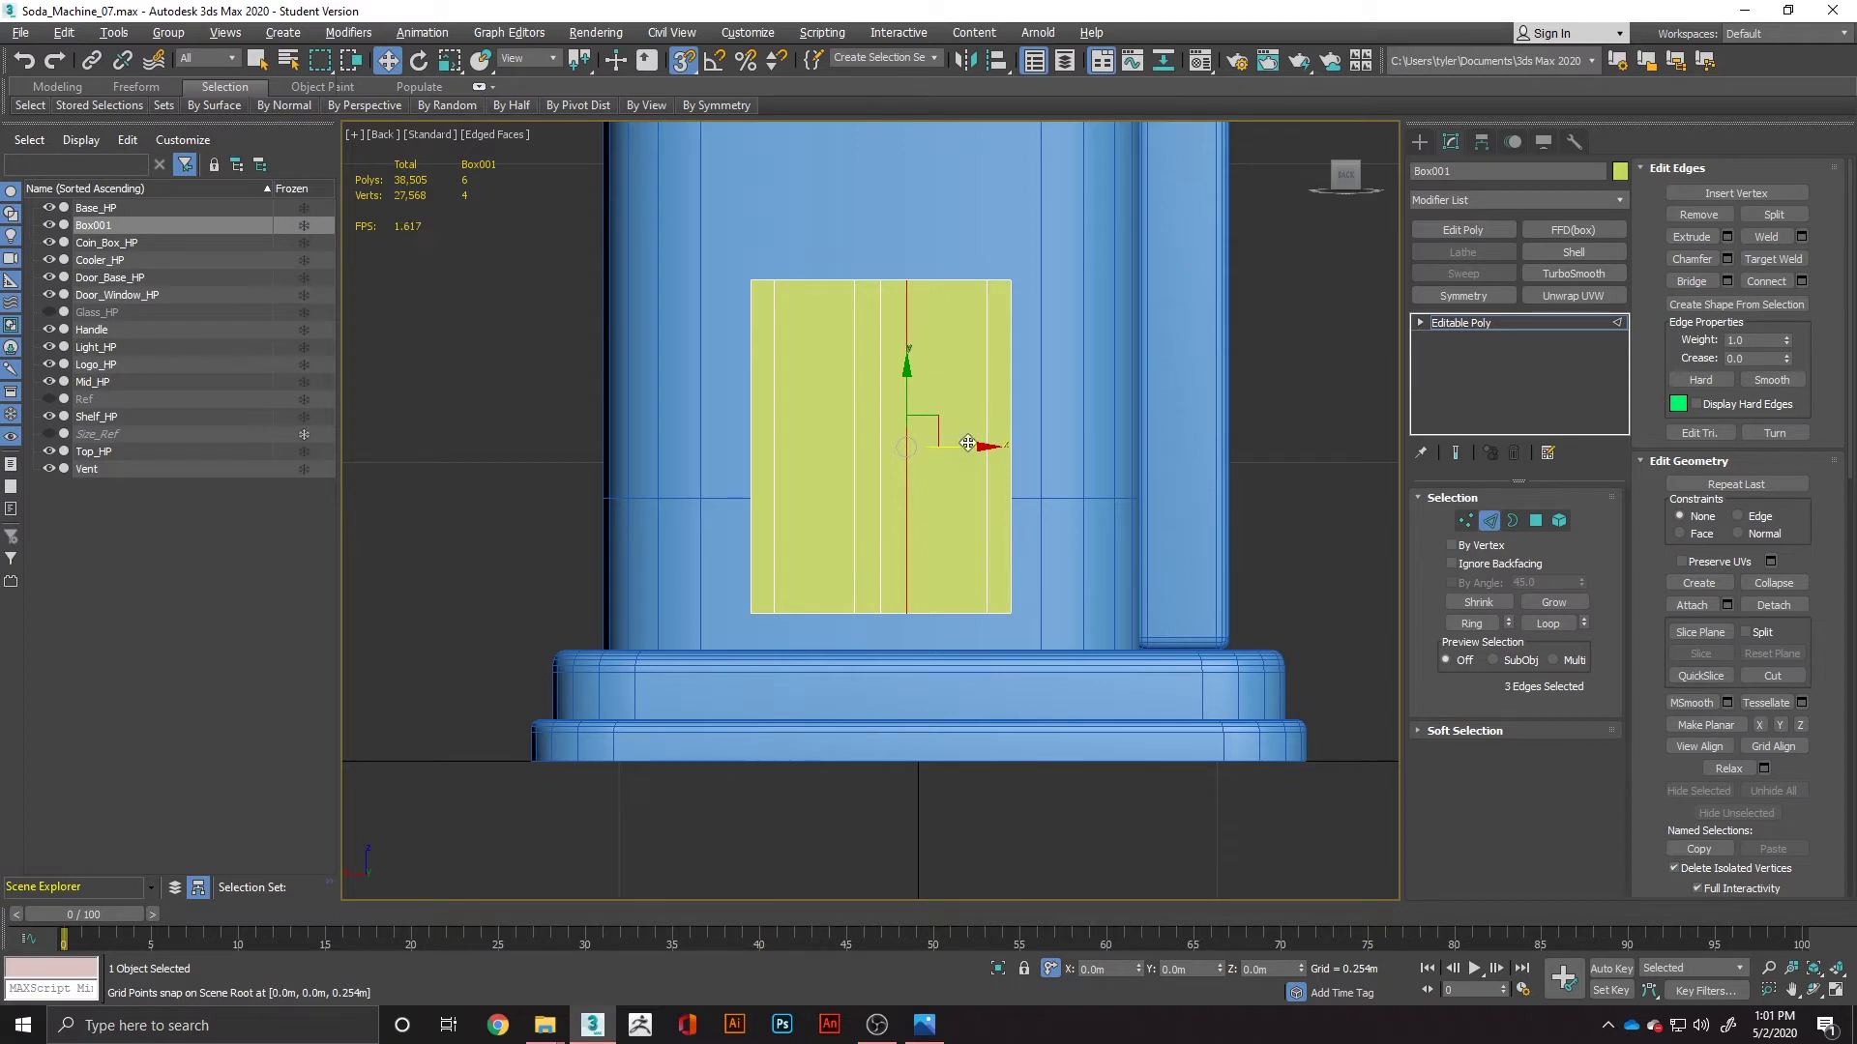
drag(967, 443, 890, 297)
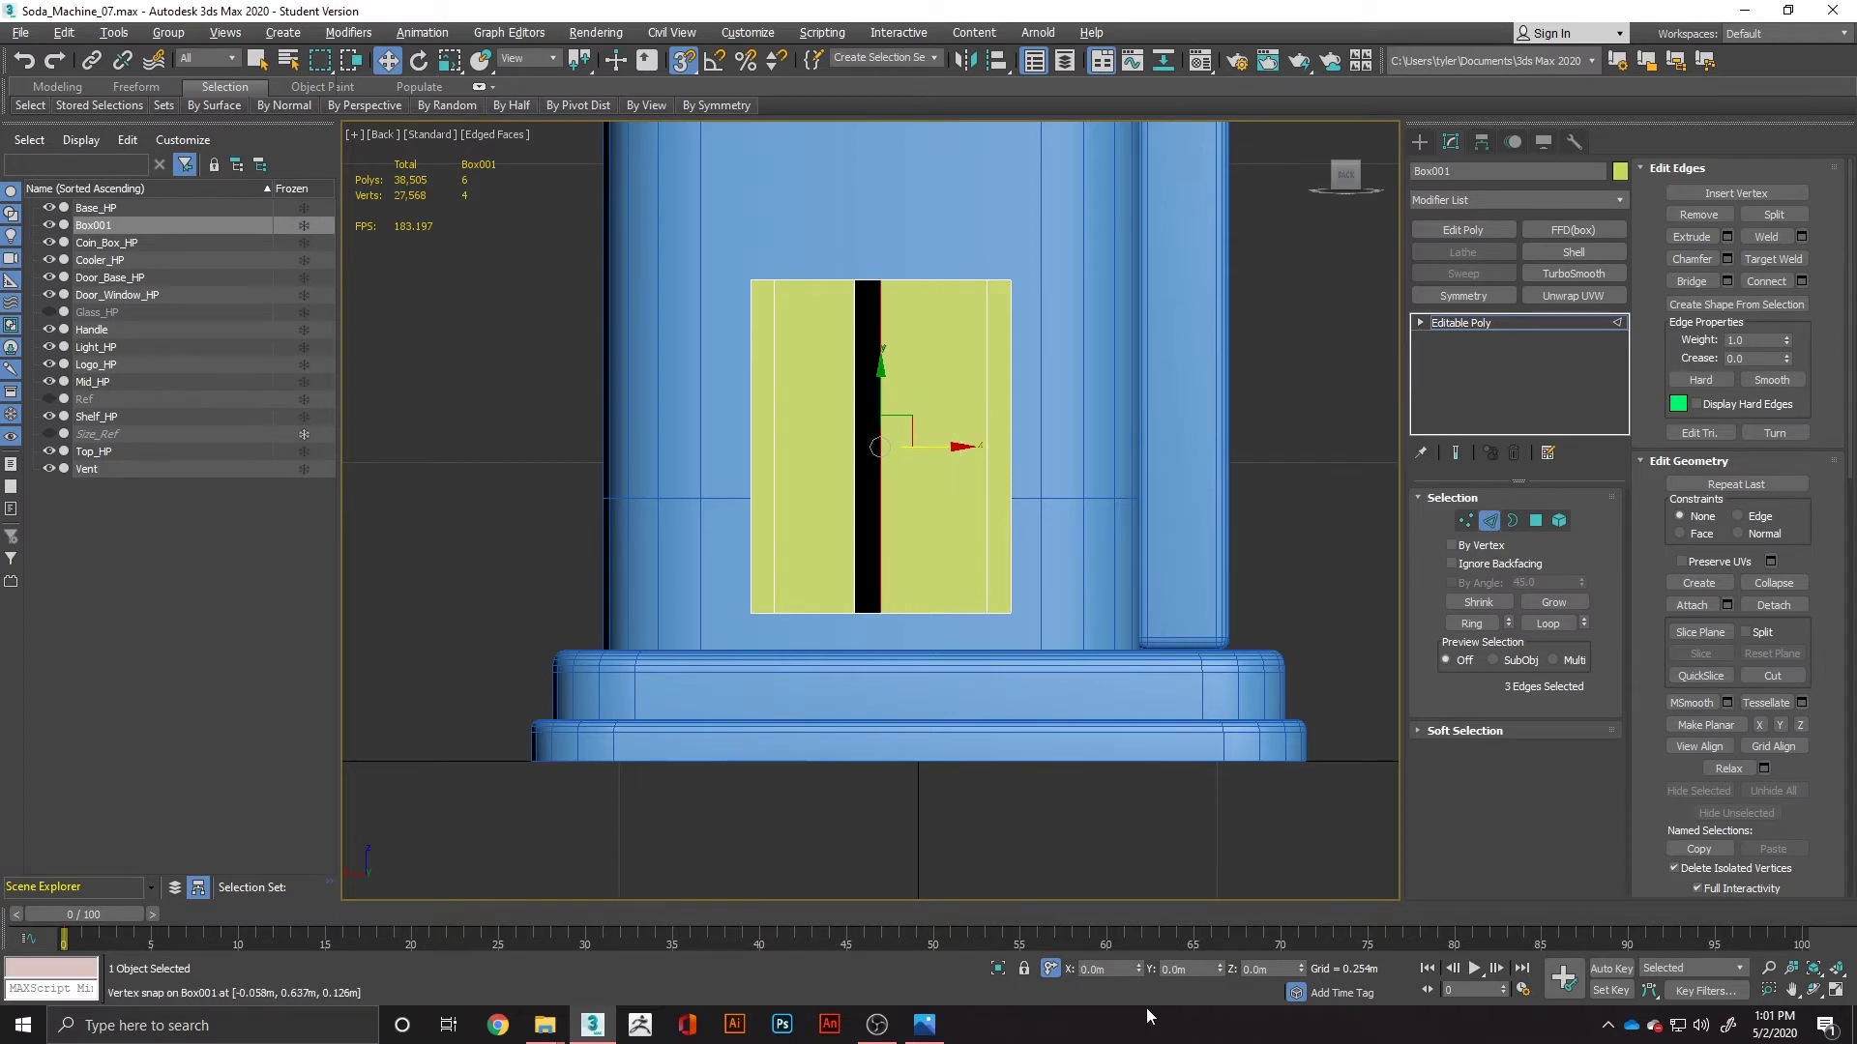
click(1102, 969)
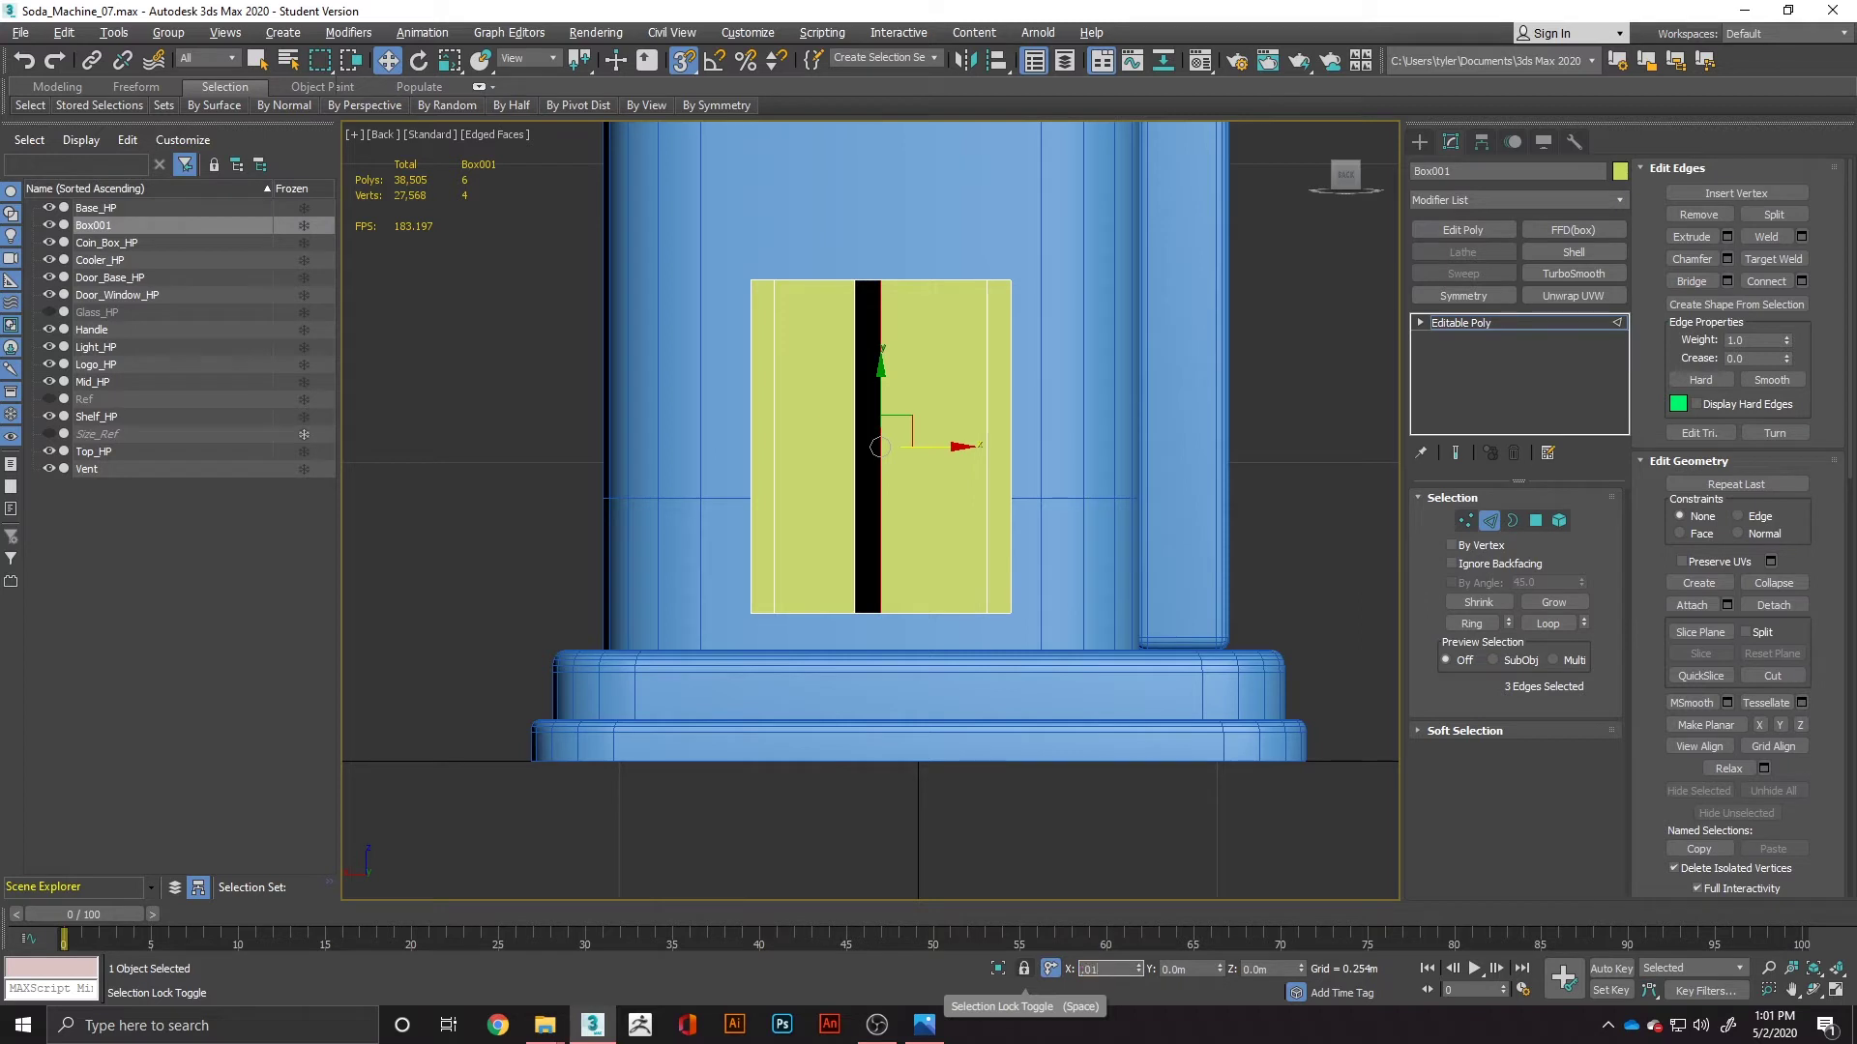
text(.01)
key(Return)
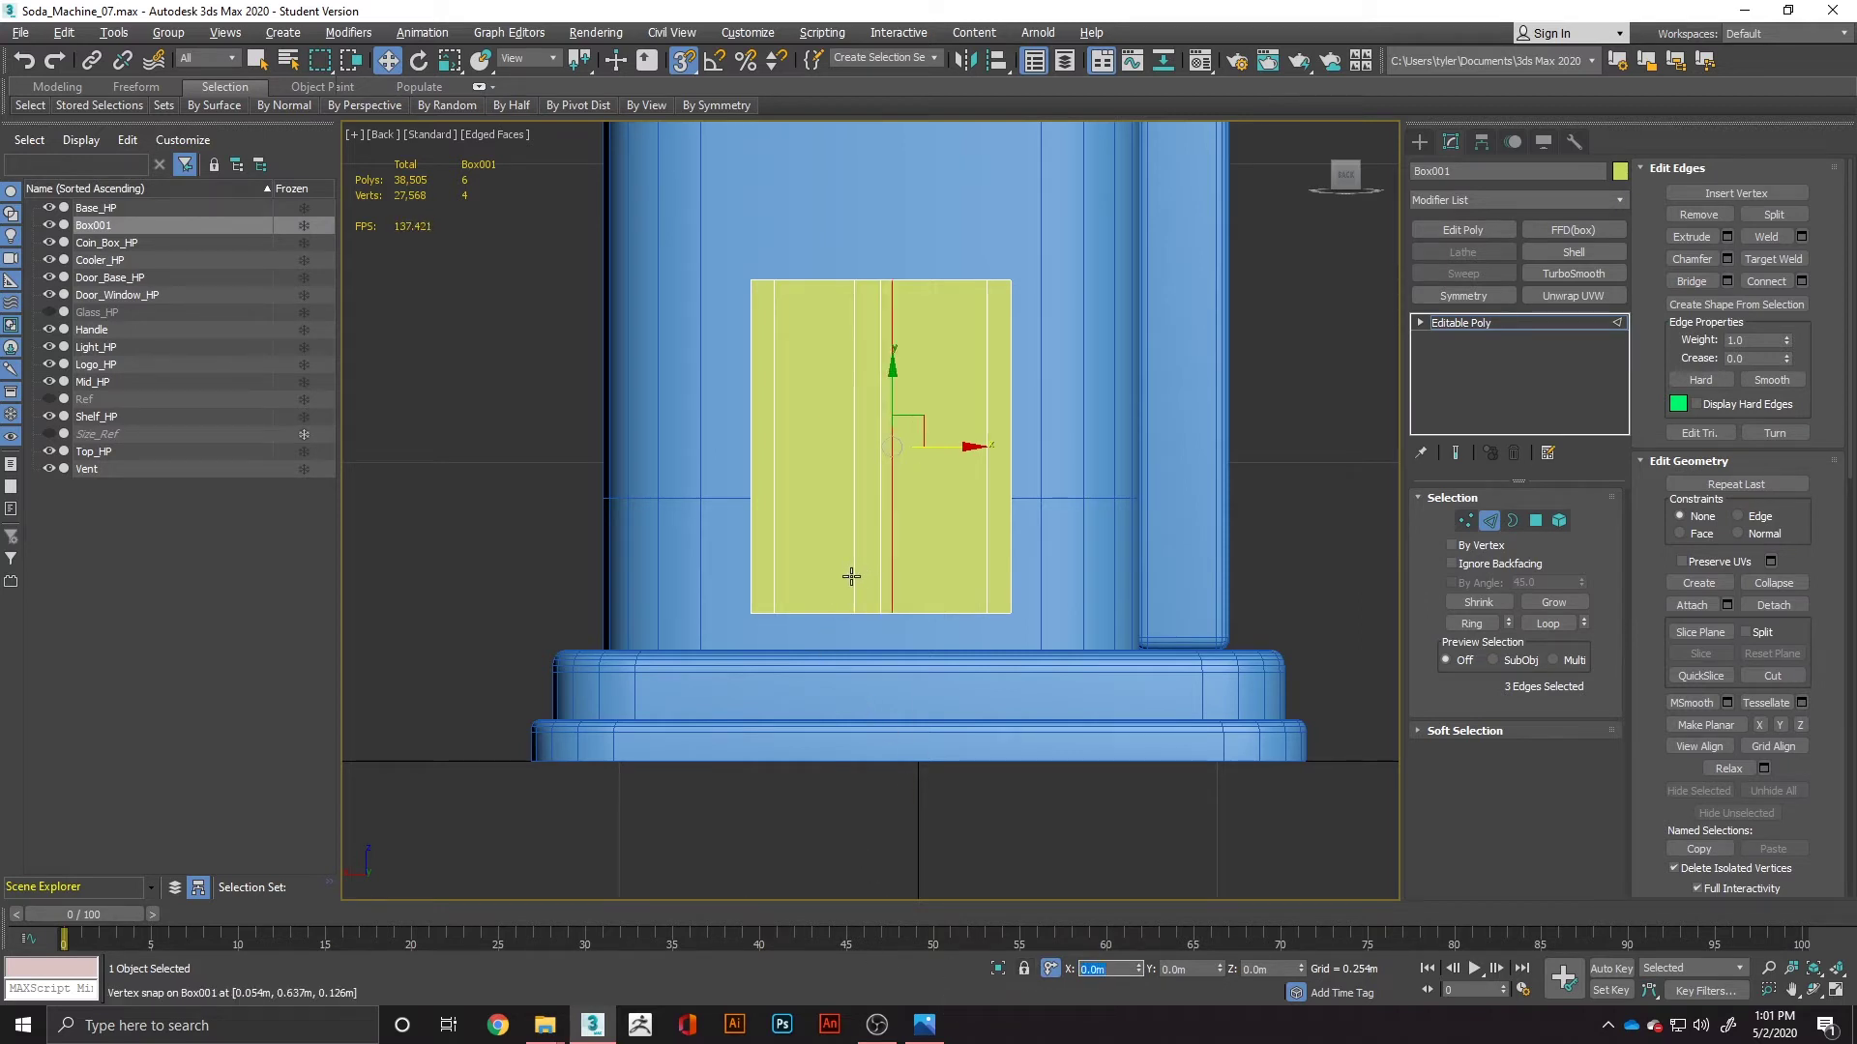
Step: Try snapping the left chamfer loop onto the centre edge loop and offsetting it 0.01 m along X
drag(851, 577, 880, 612)
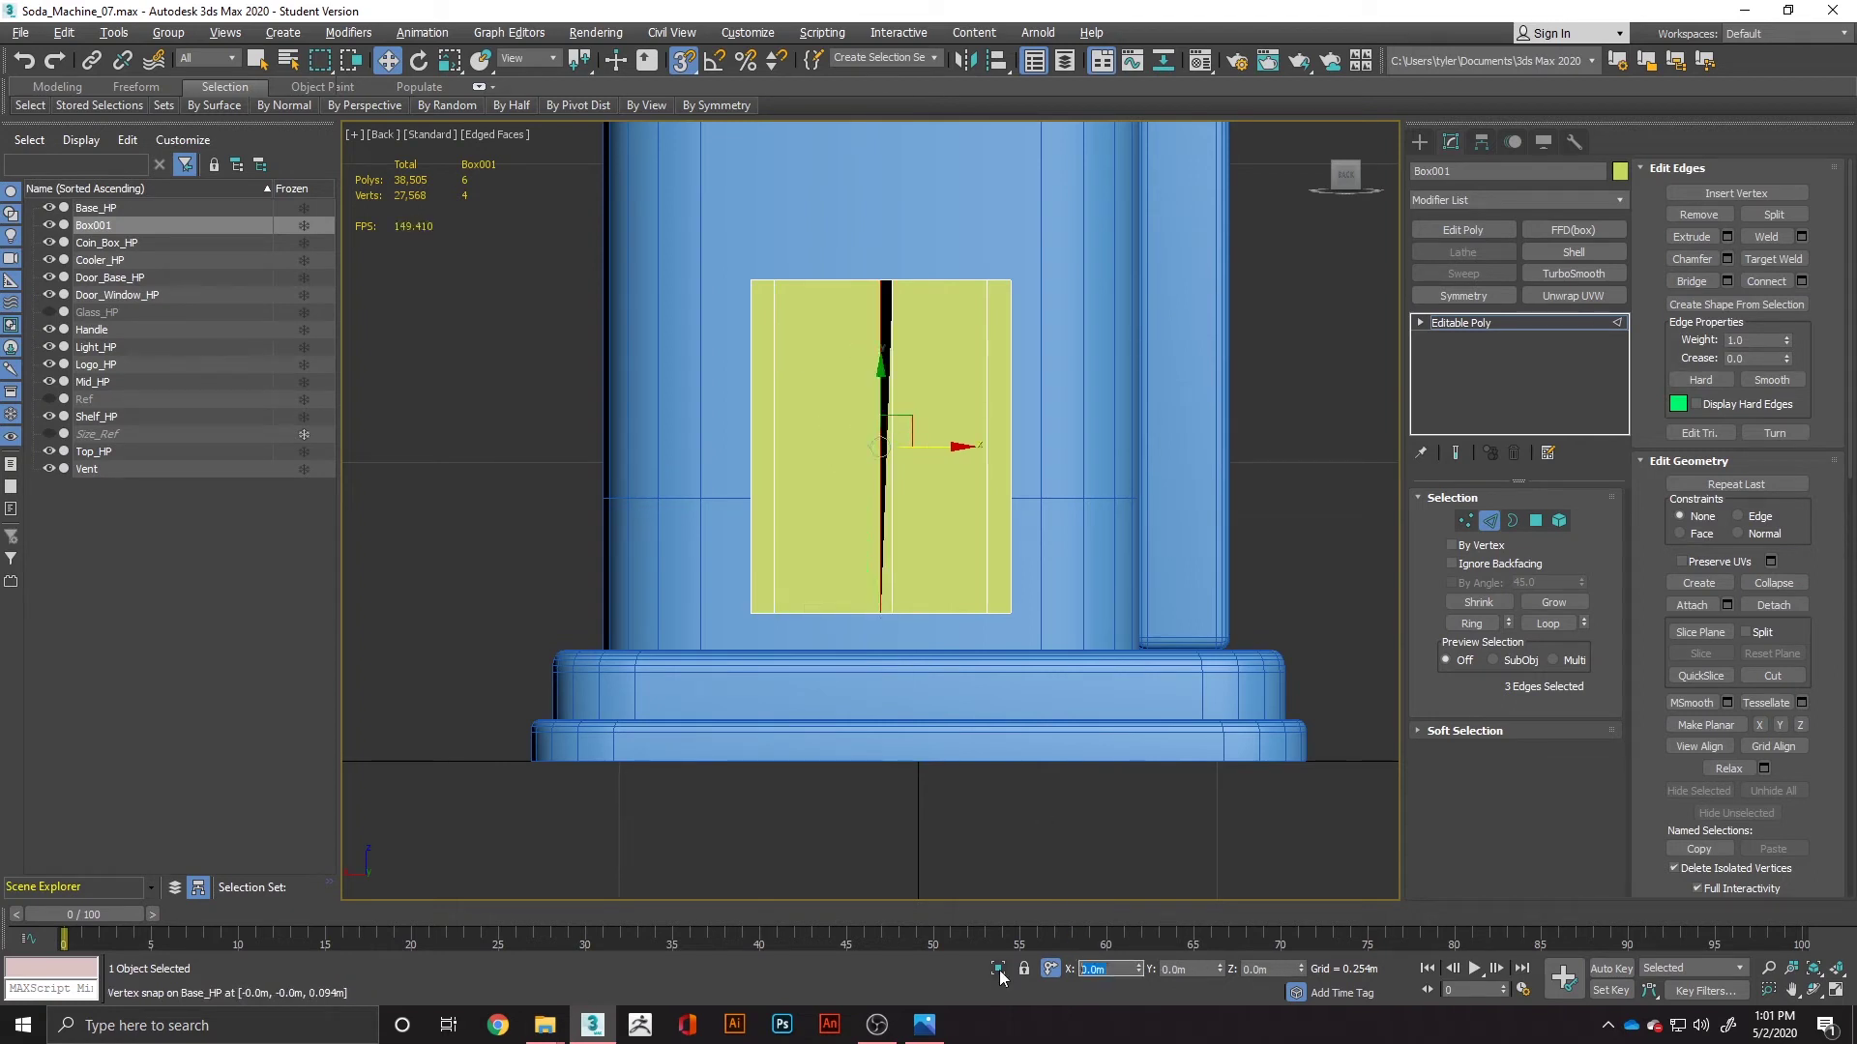
text(.01)
key(Return)
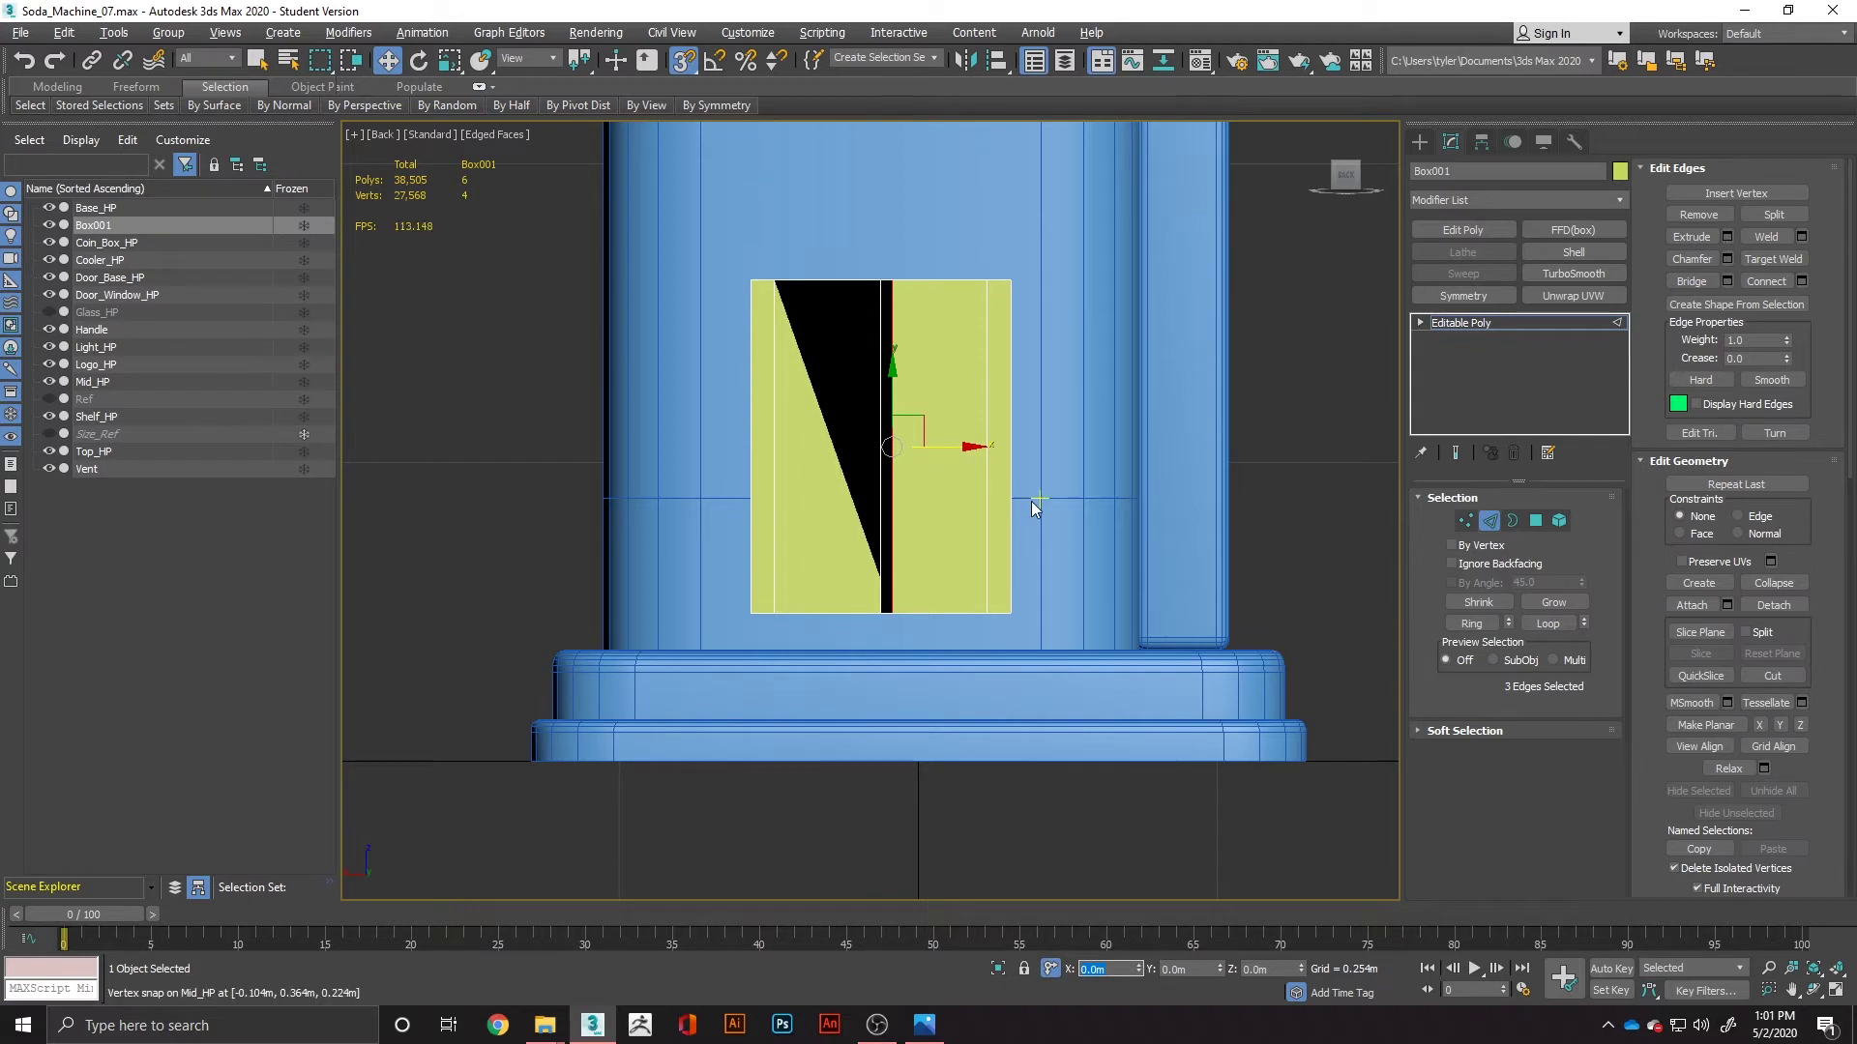
Step: Snap the misplaced chamfer loop back onto the centre, offset it -0.01 m along X, and remove the centre edge loop
drag(941, 446, 880, 290)
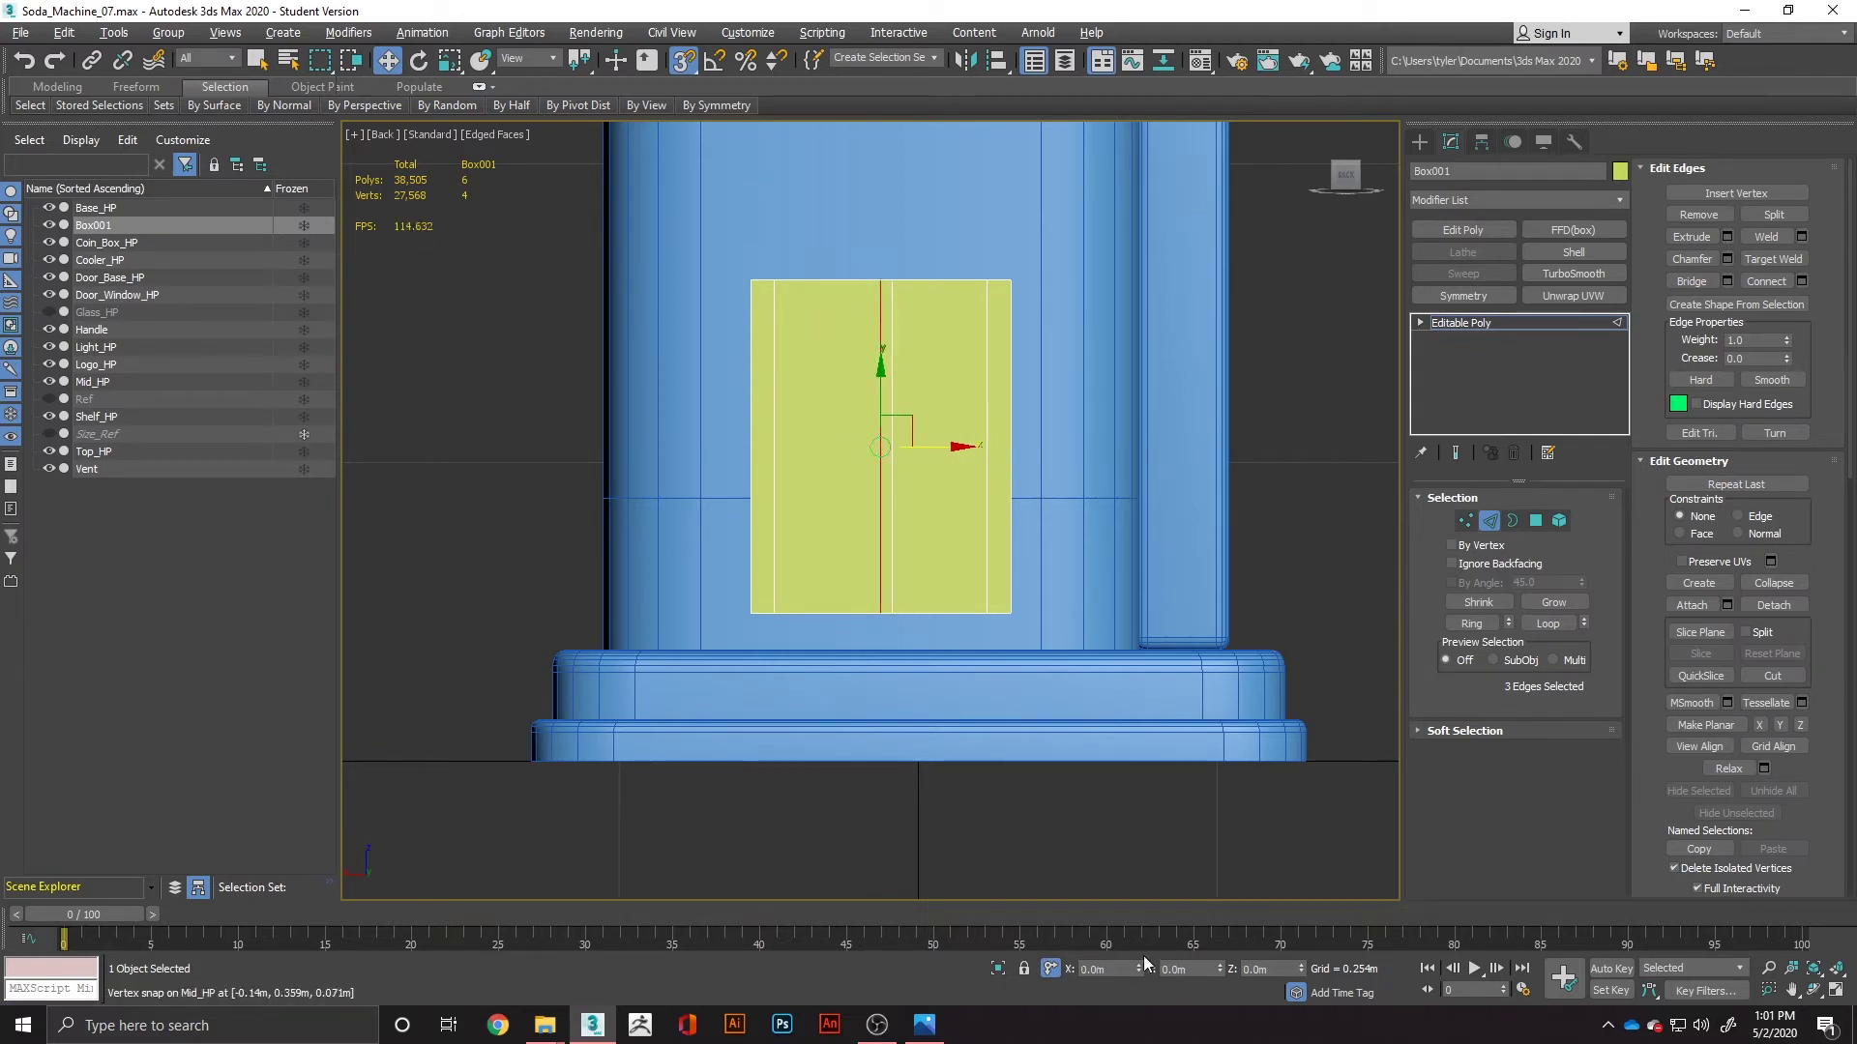
click(1124, 968)
text(-.0)
key(Return)
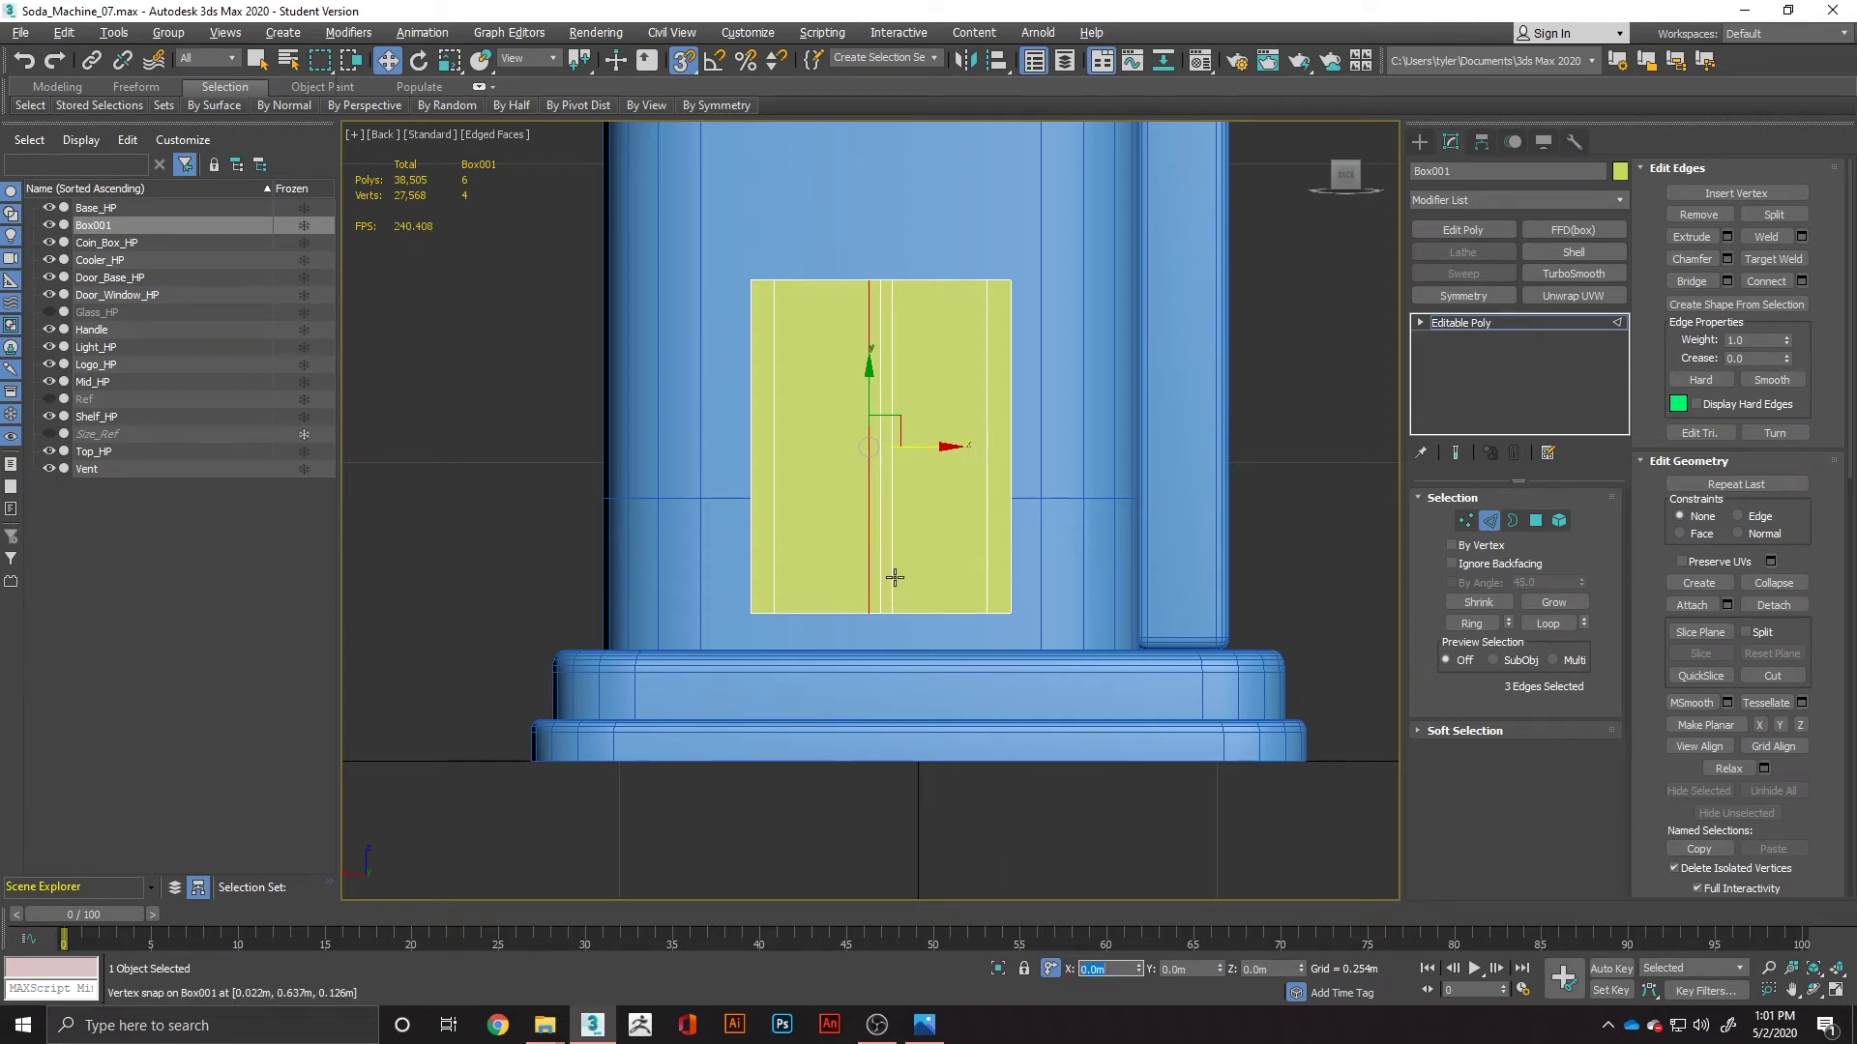
key(BackSpace)
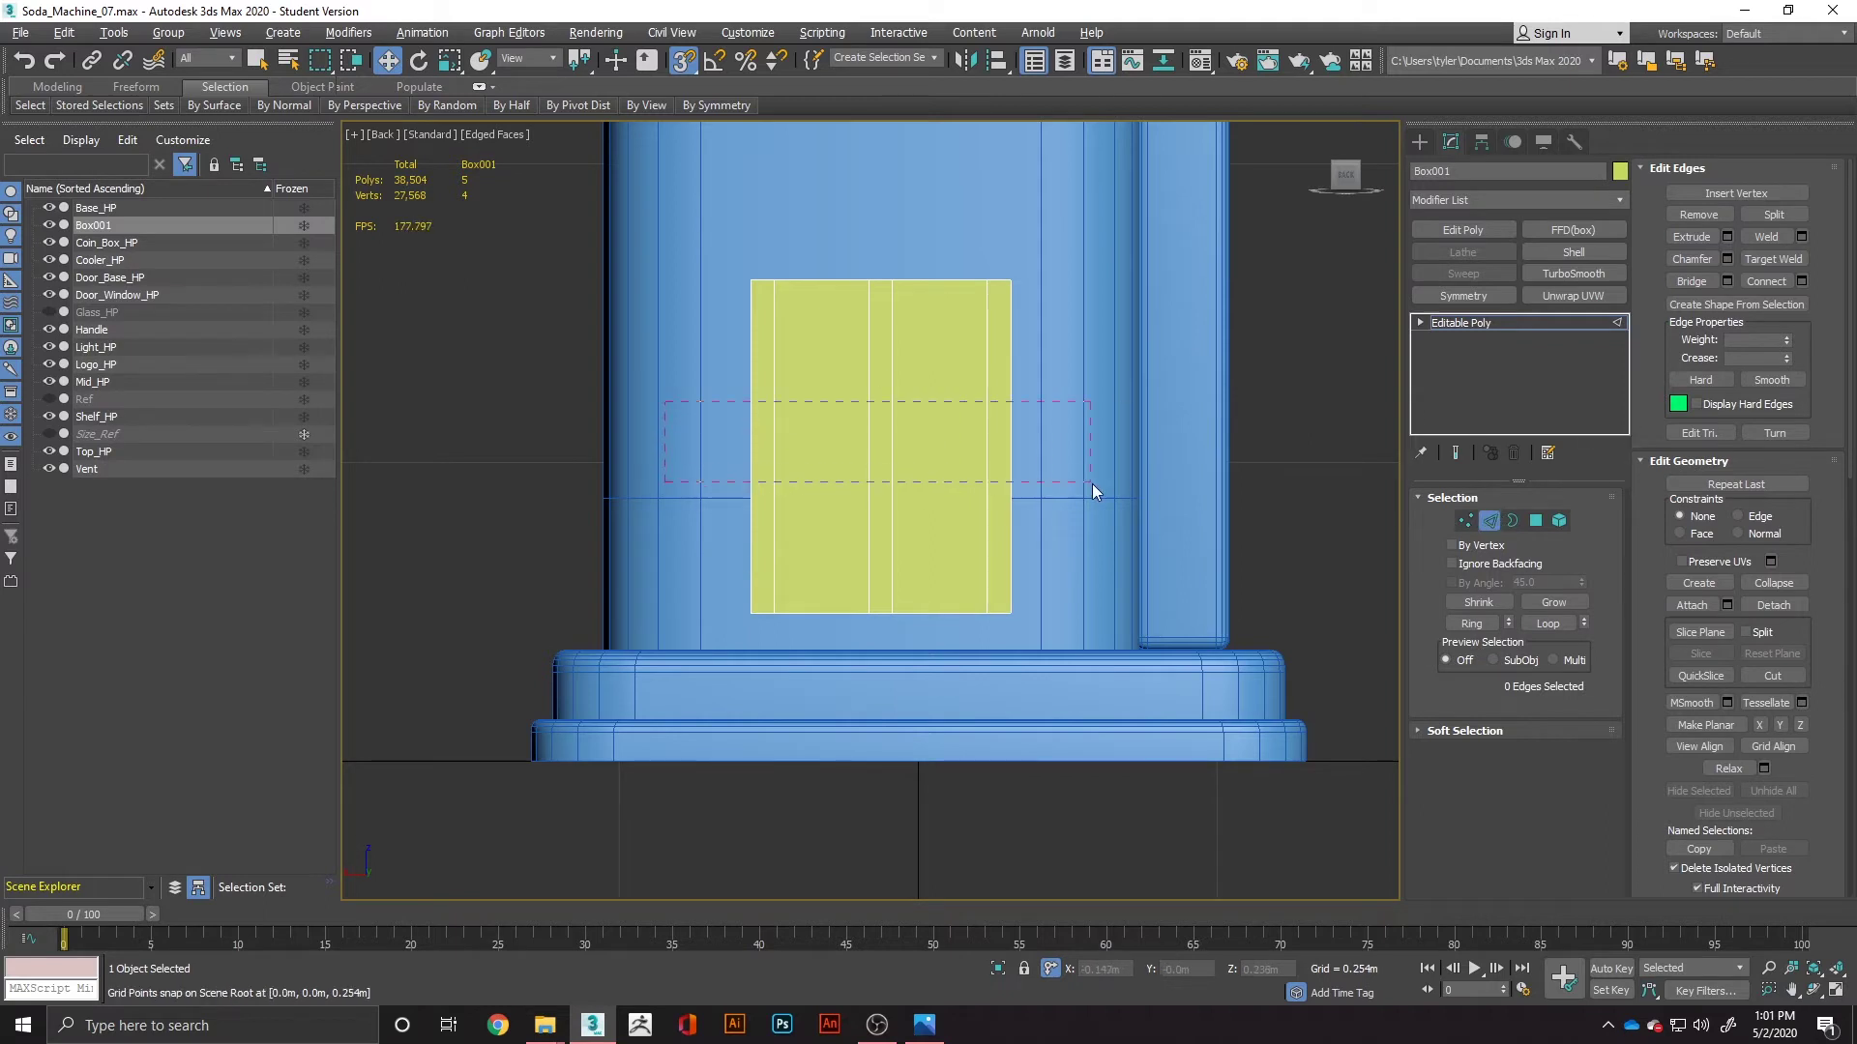
Step: Connect all the box's vertical edges with 2 segments to add two horizontal edge loops
drag(1093, 484, 1092, 484)
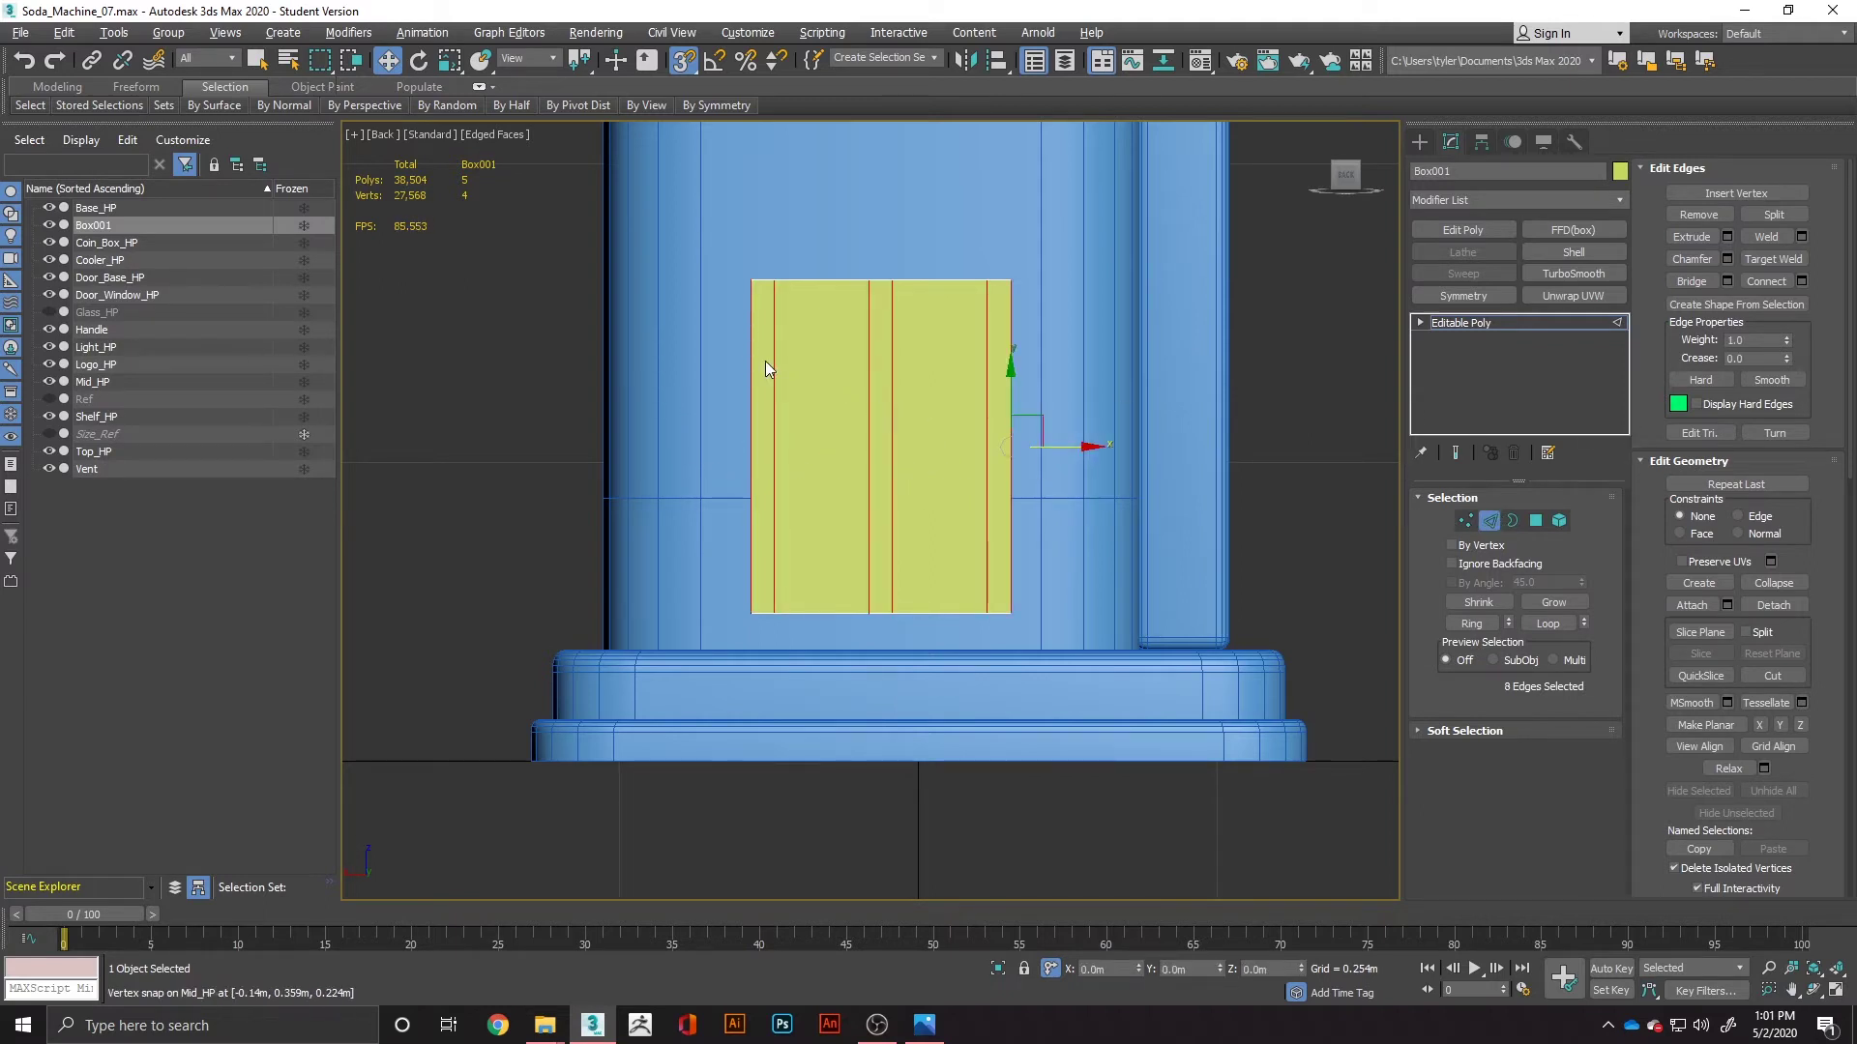
click(894, 426)
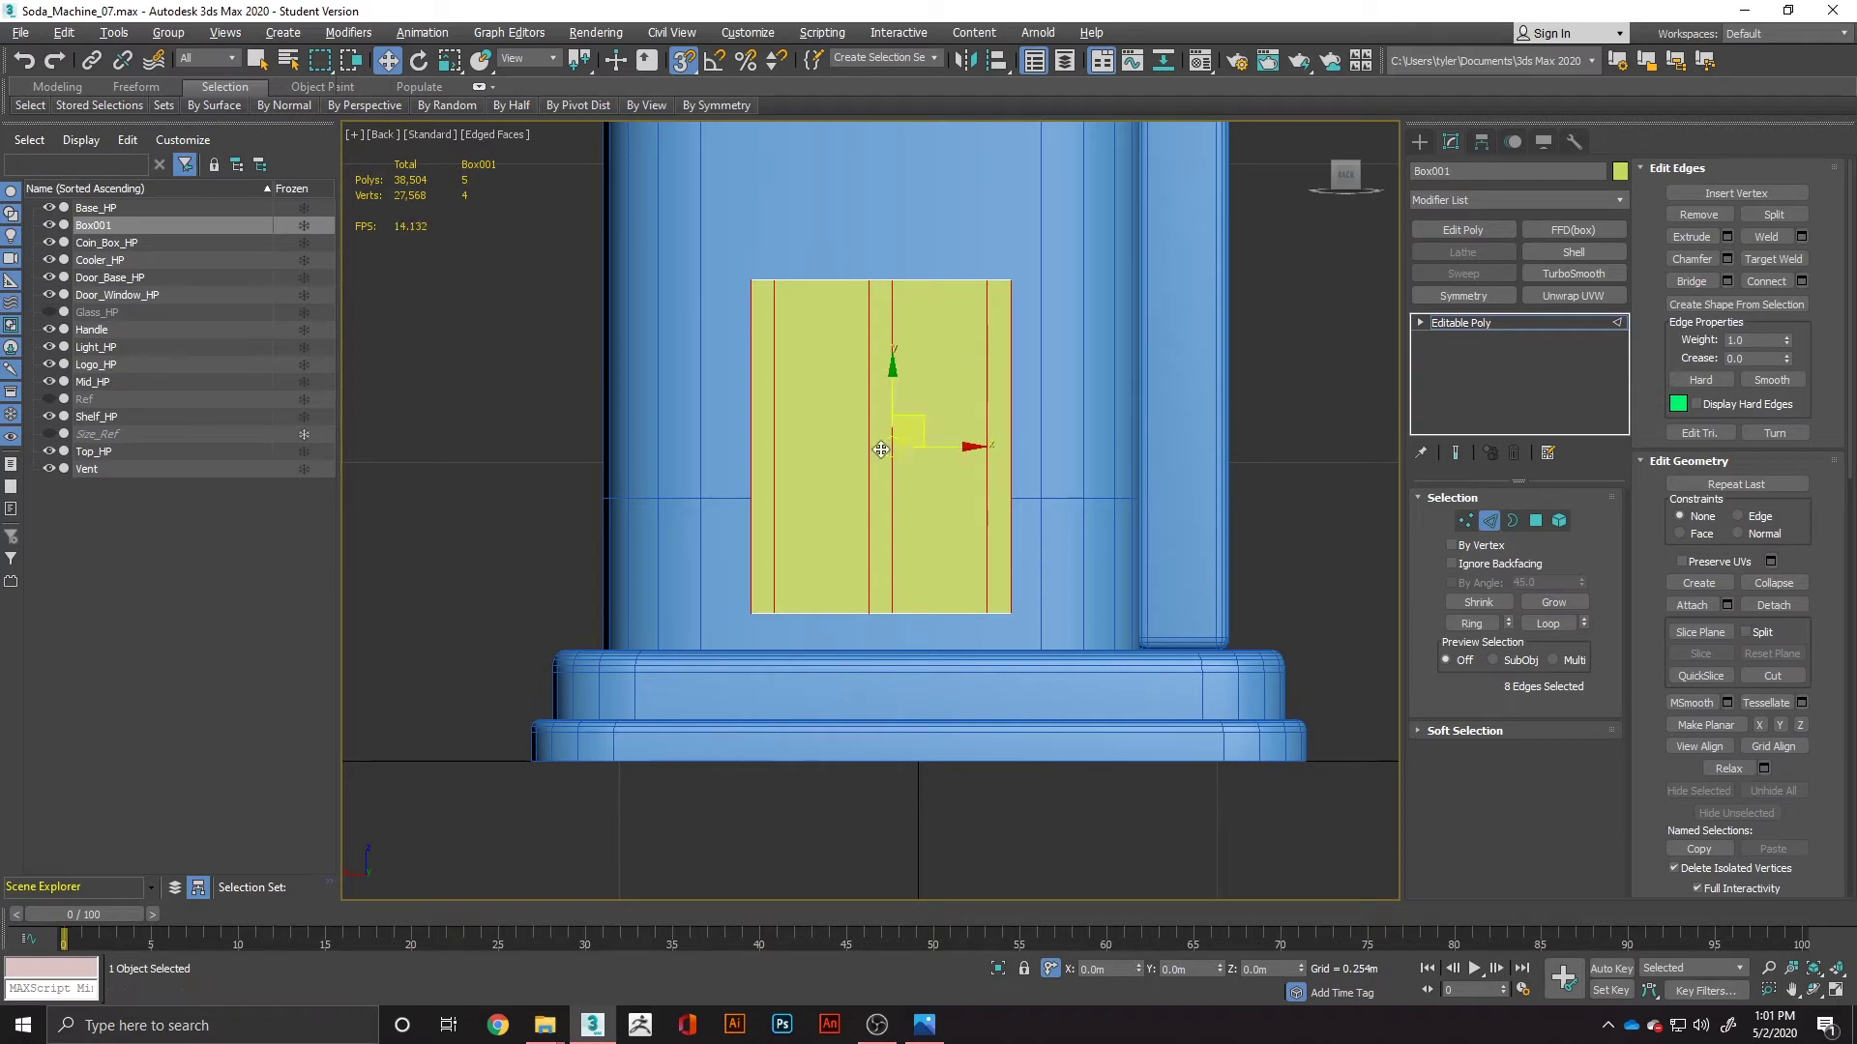
alt+middle_drag(842, 417, 771, 448)
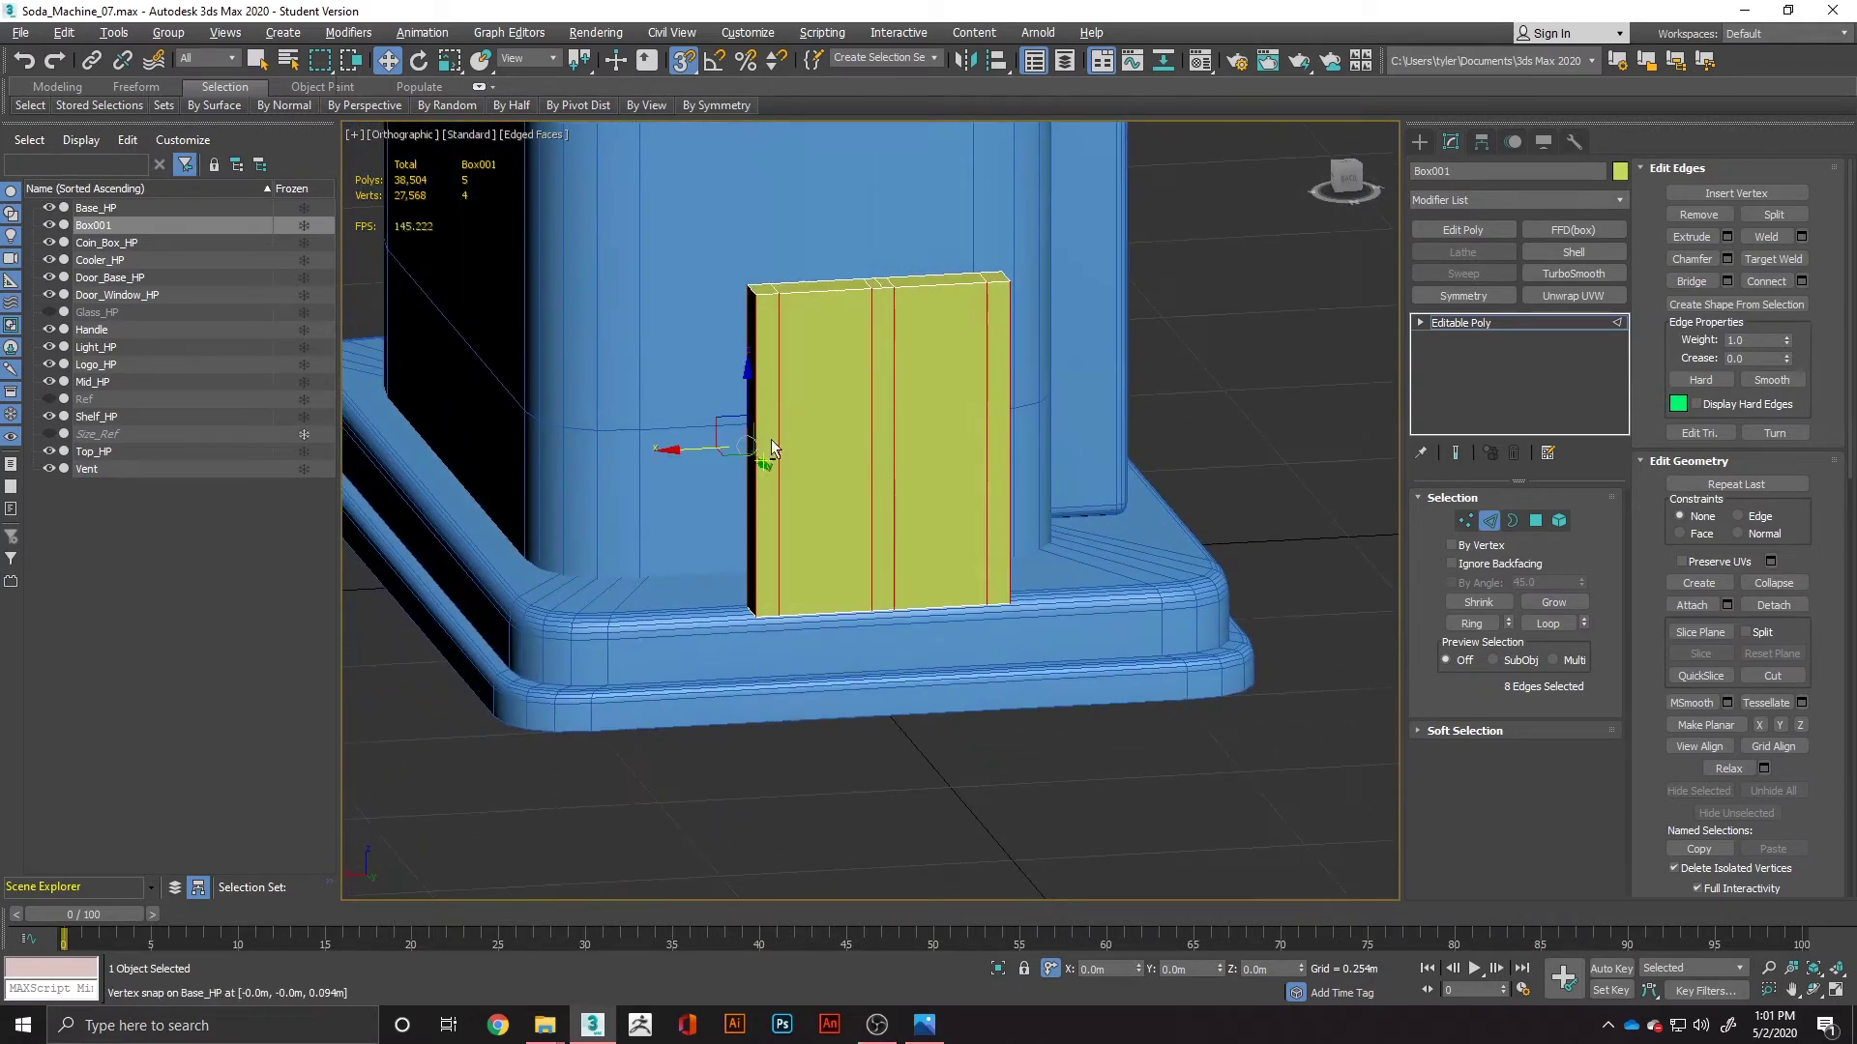
right_click(1091, 455)
click(921, 520)
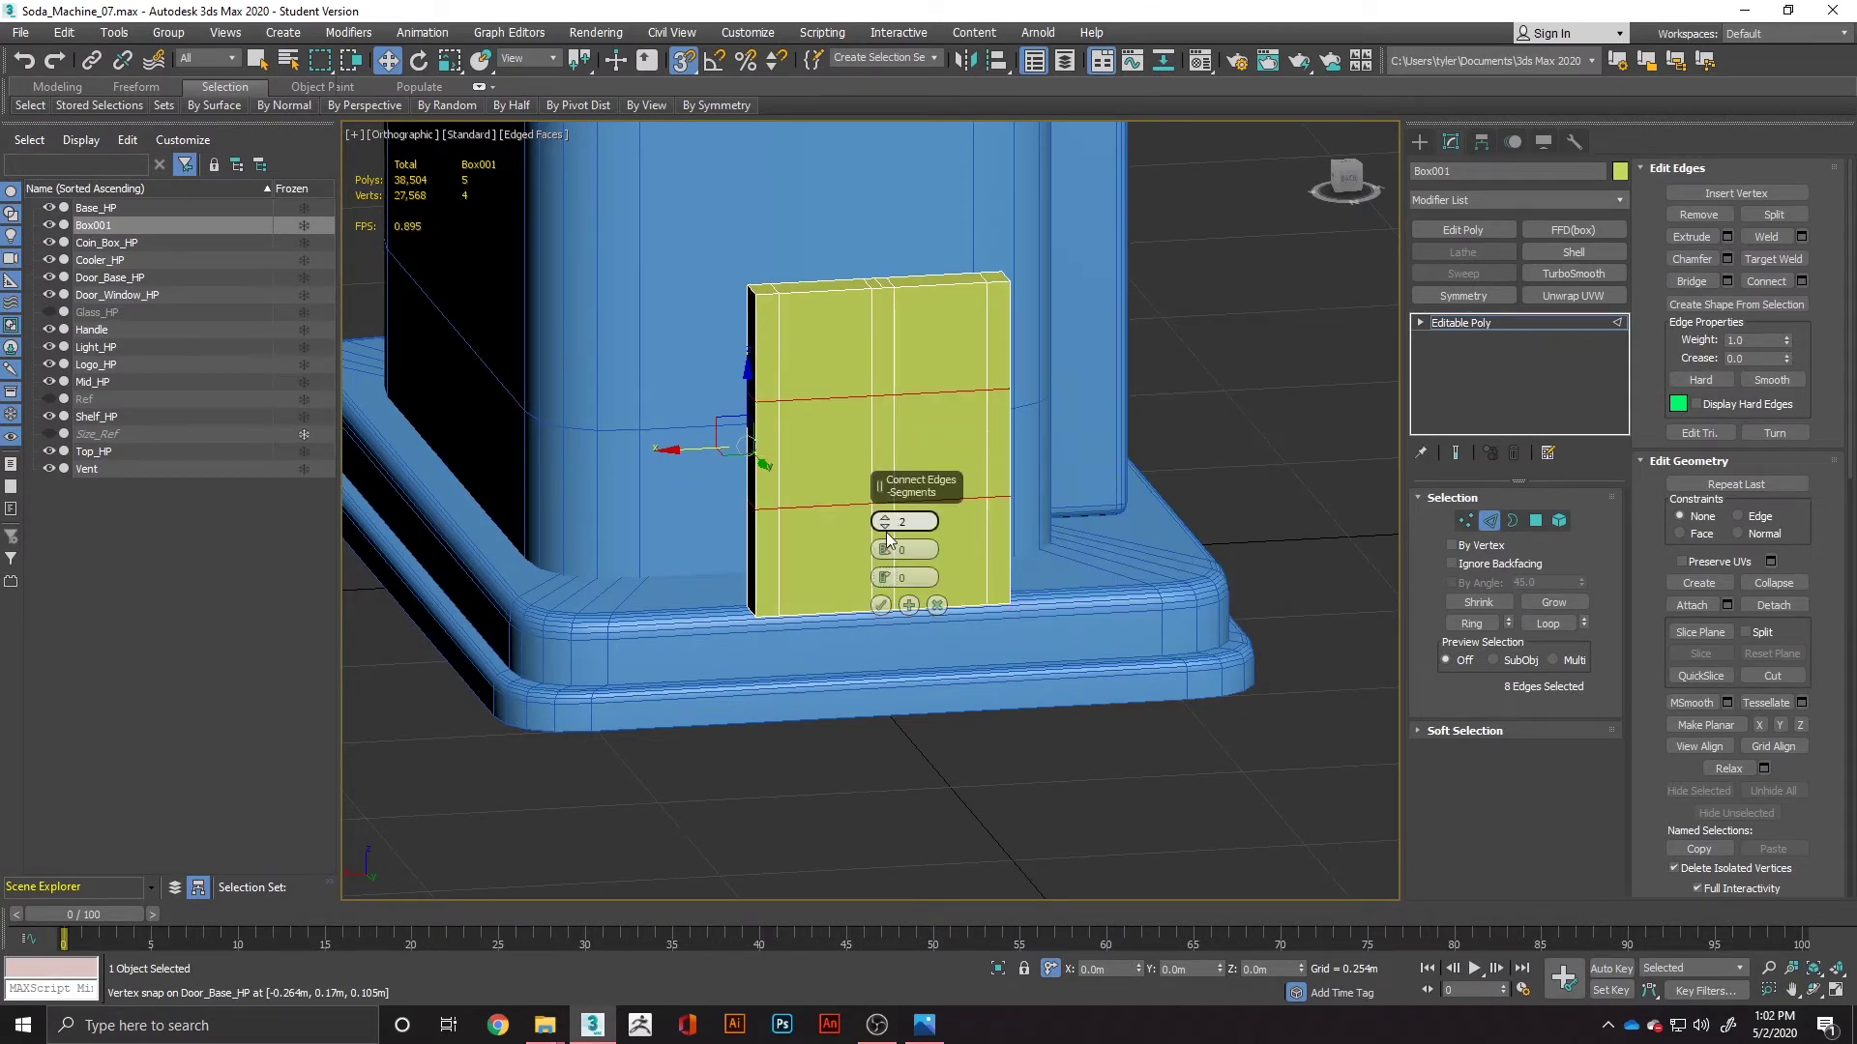
click(880, 604)
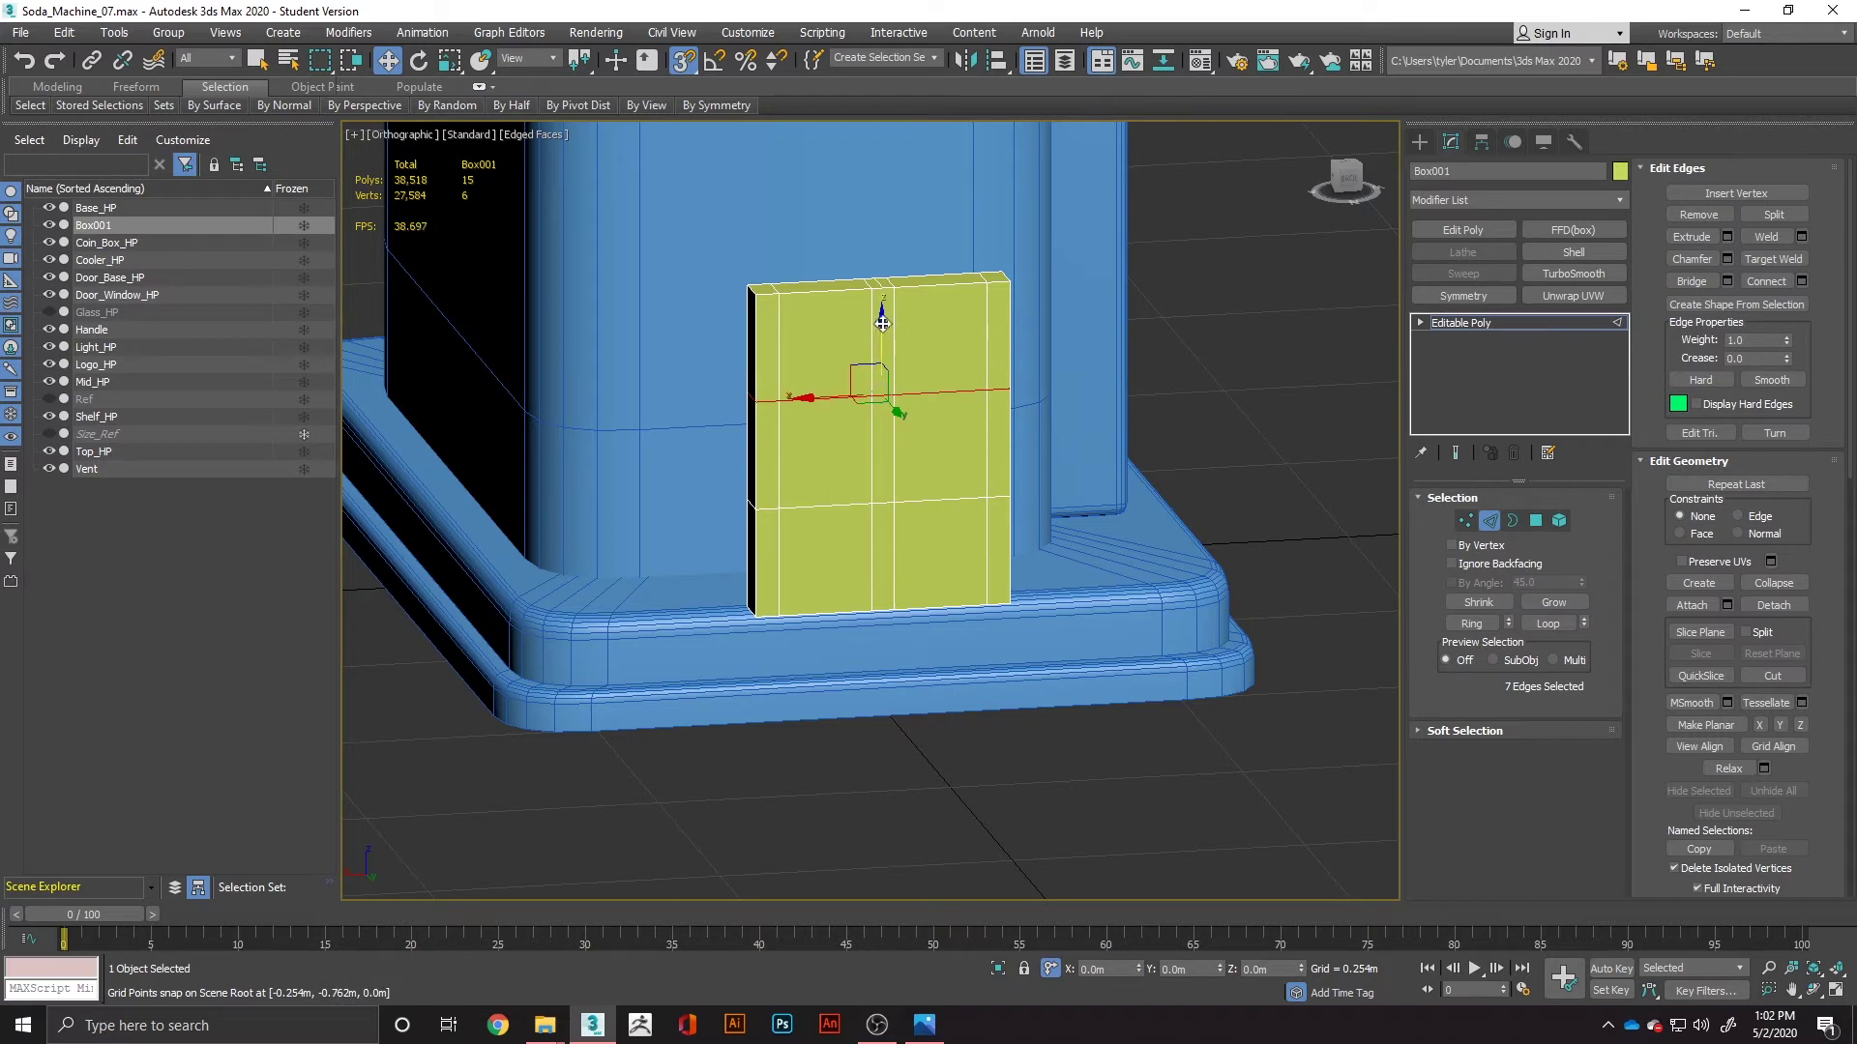
Step: Snap the upper horizontal edge loop to the box's top edge and offset it -0.02 m along Z
drag(881, 330, 885, 287)
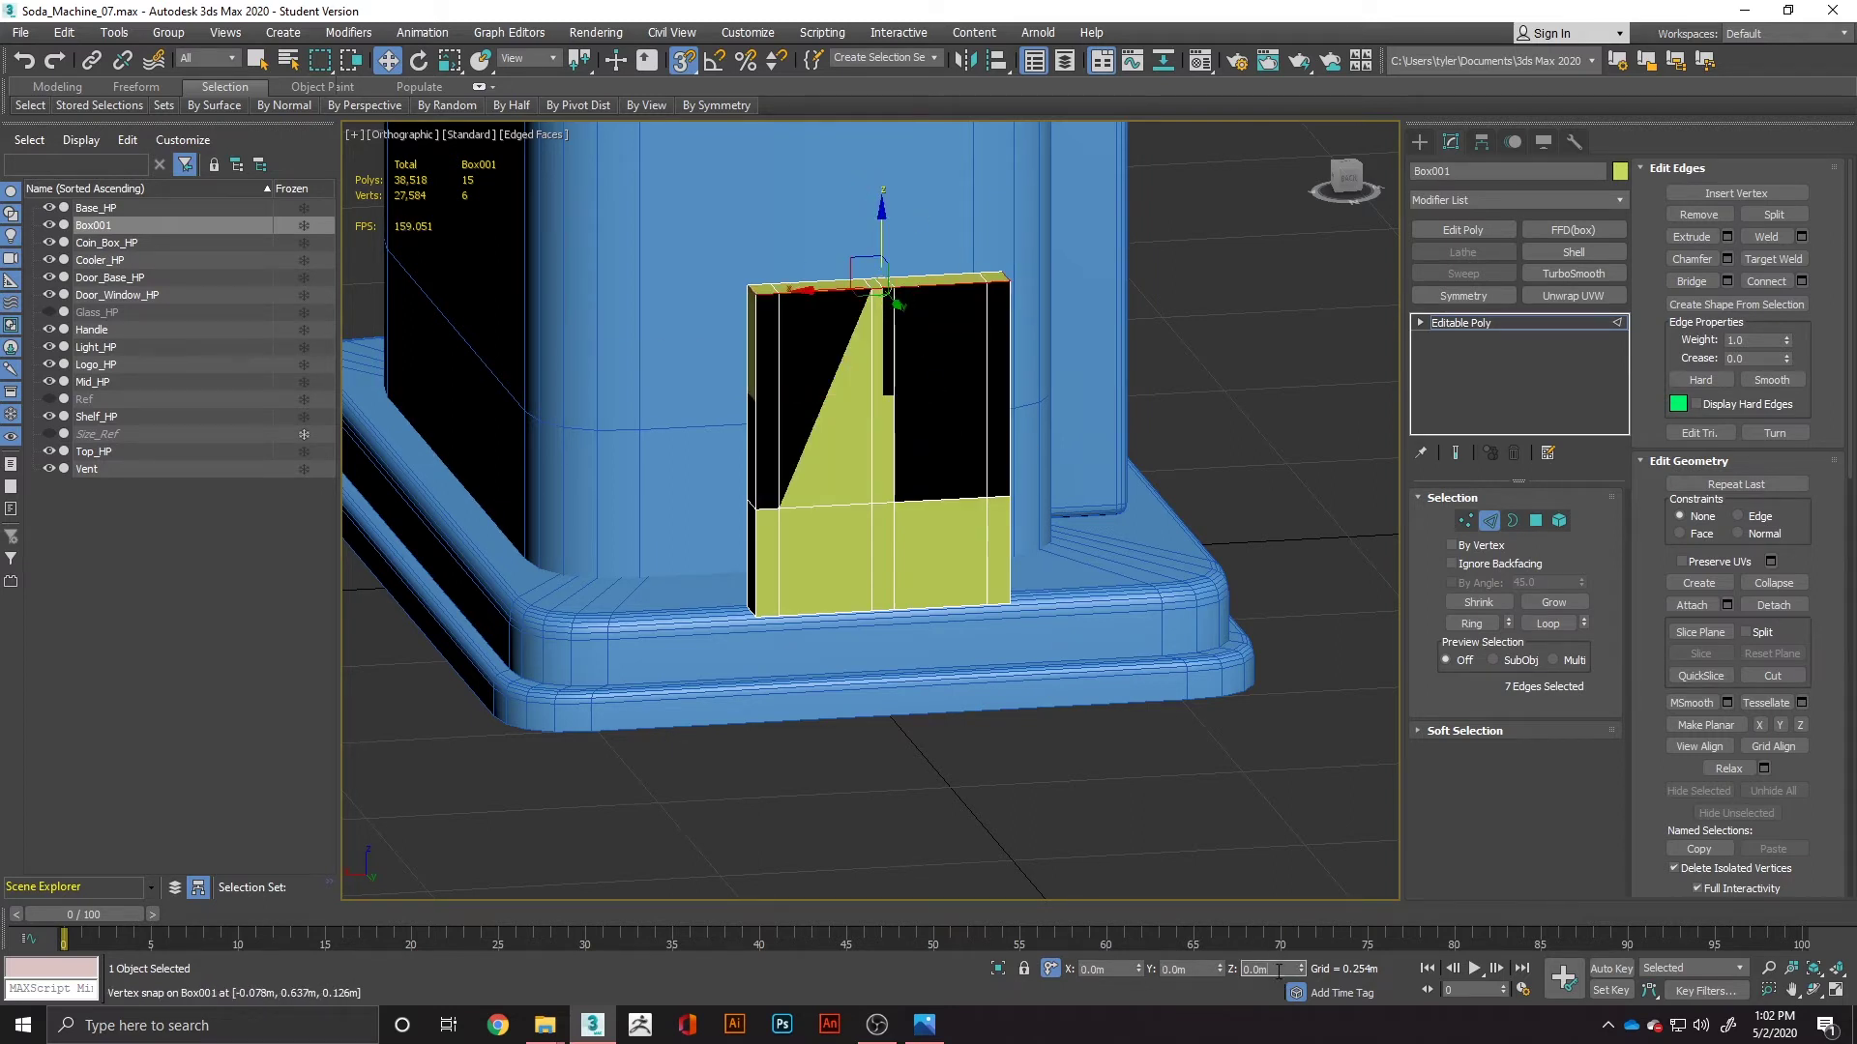
text(-.02)
key(Return)
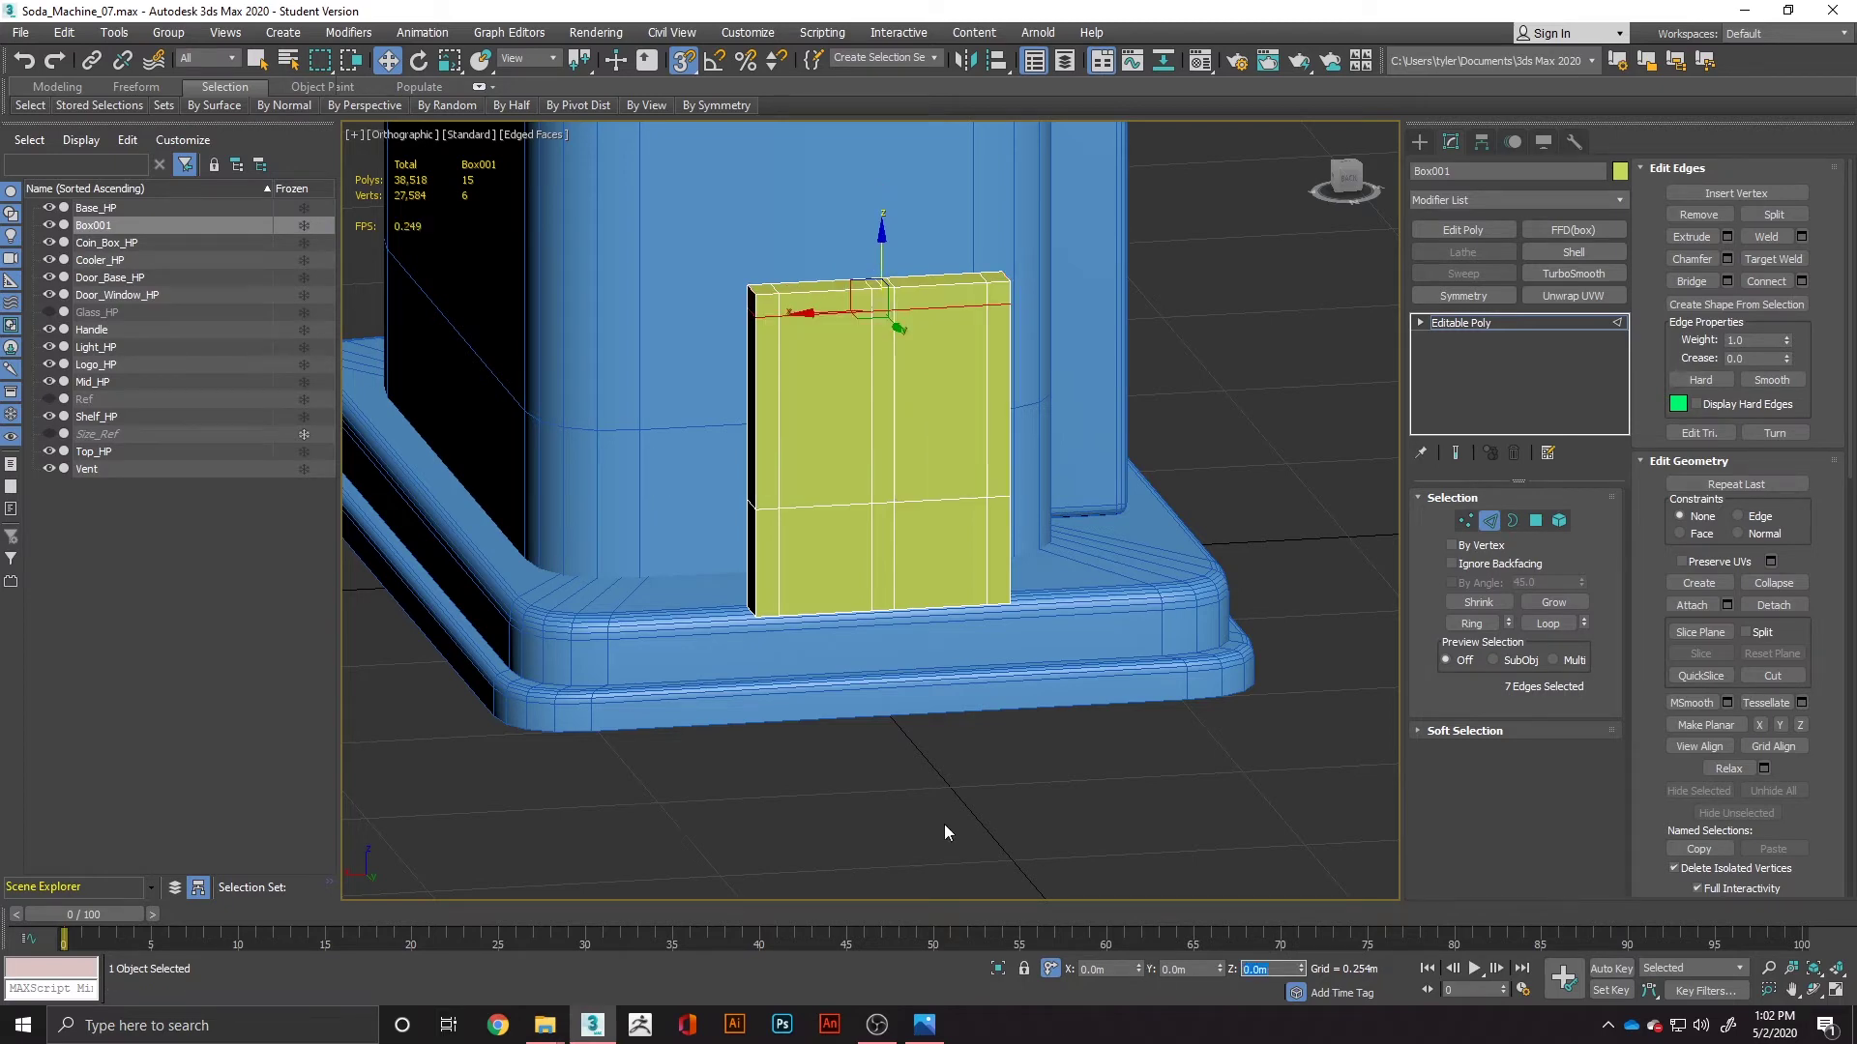
Step: Snap the lower horizontal edge loop to the box's bottom edge and offset it upward along Z to match the upper frame
double_click(839, 508)
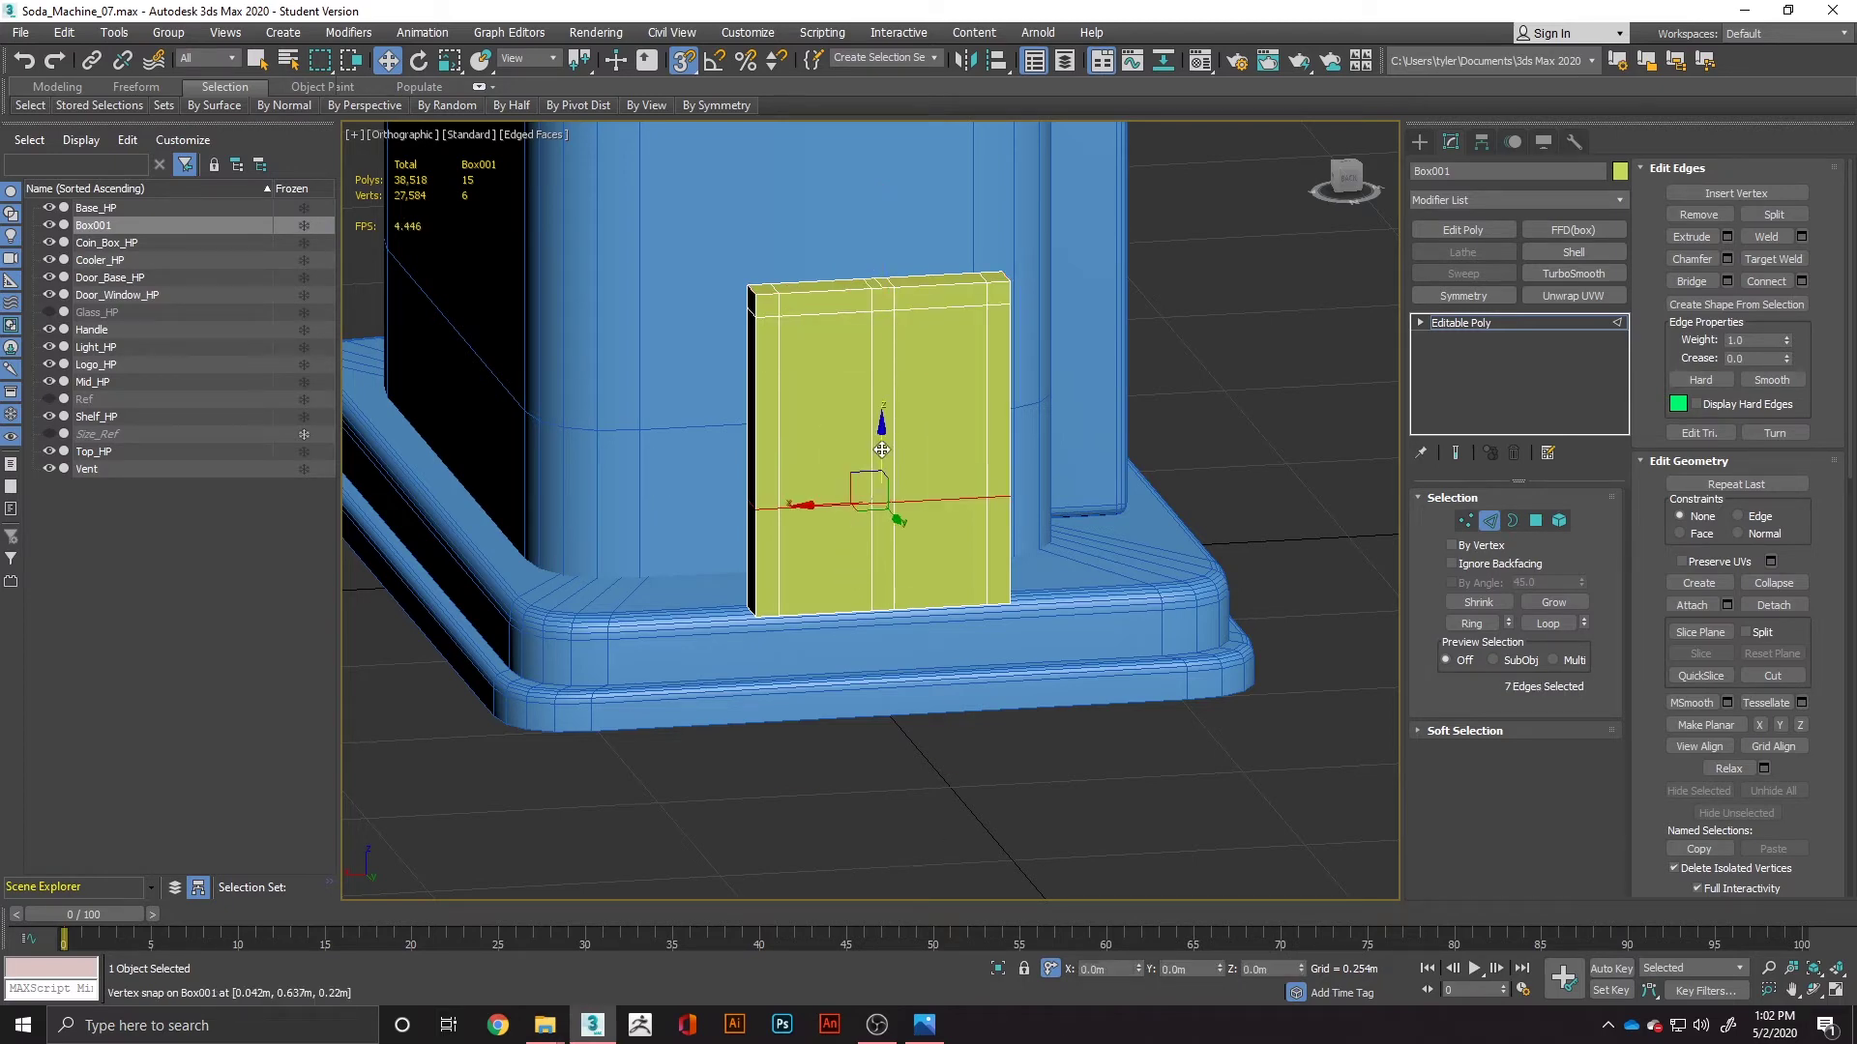
drag(882, 449, 884, 561)
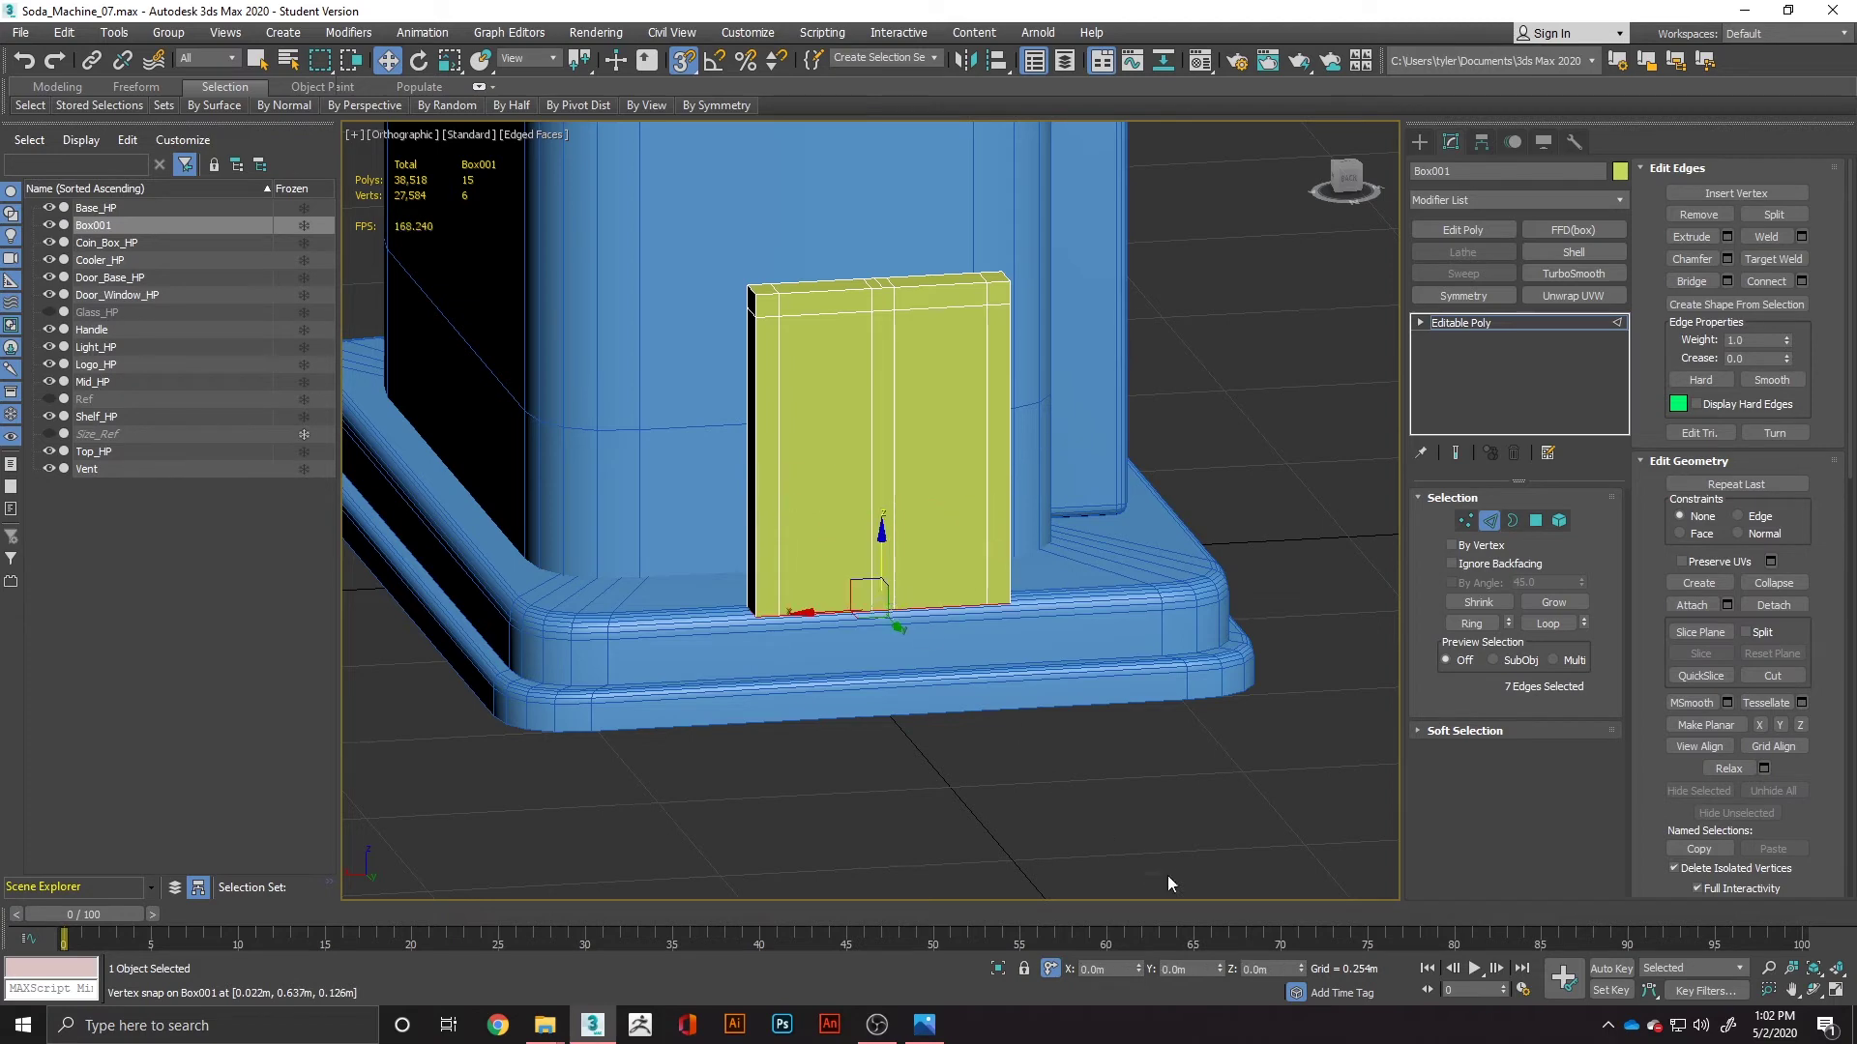
click(1267, 968)
key(Return)
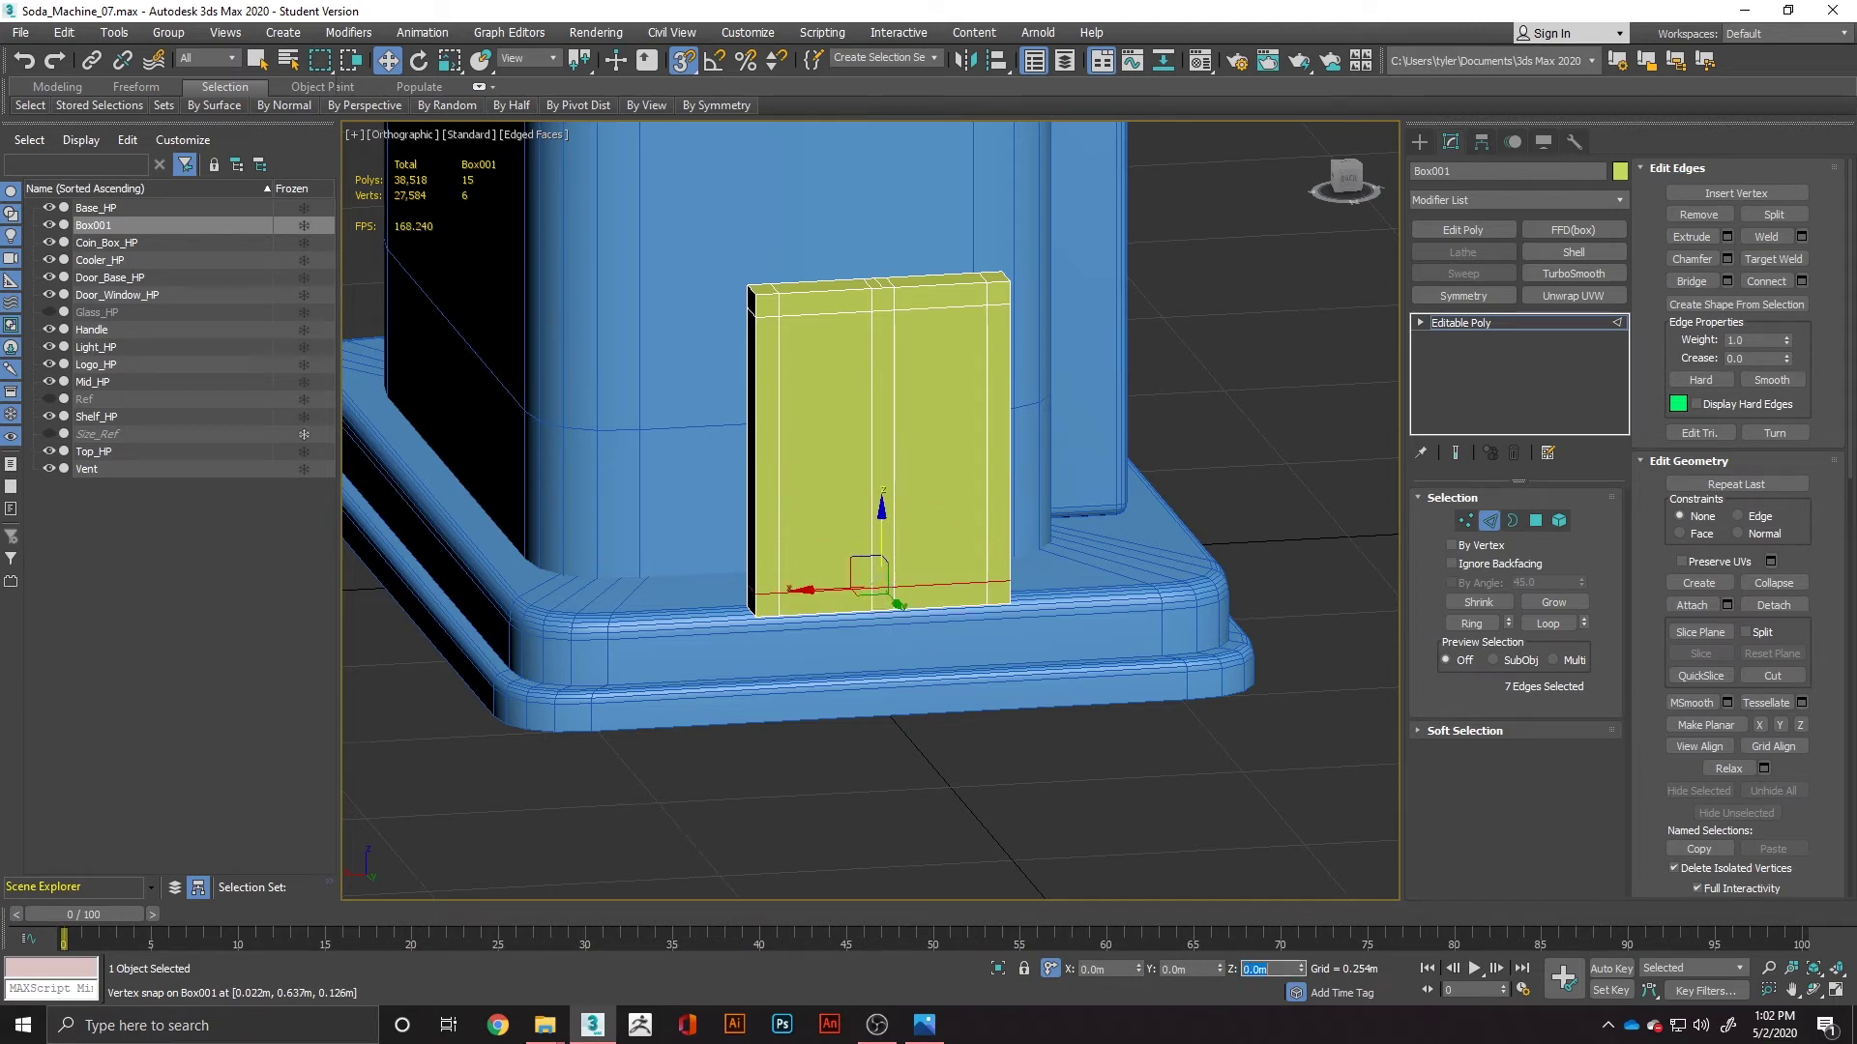
Step: Connect the outer and inner frame vertices diagonally at both upper corners of the box's front face
alt+middle_drag(858, 361, 913, 403)
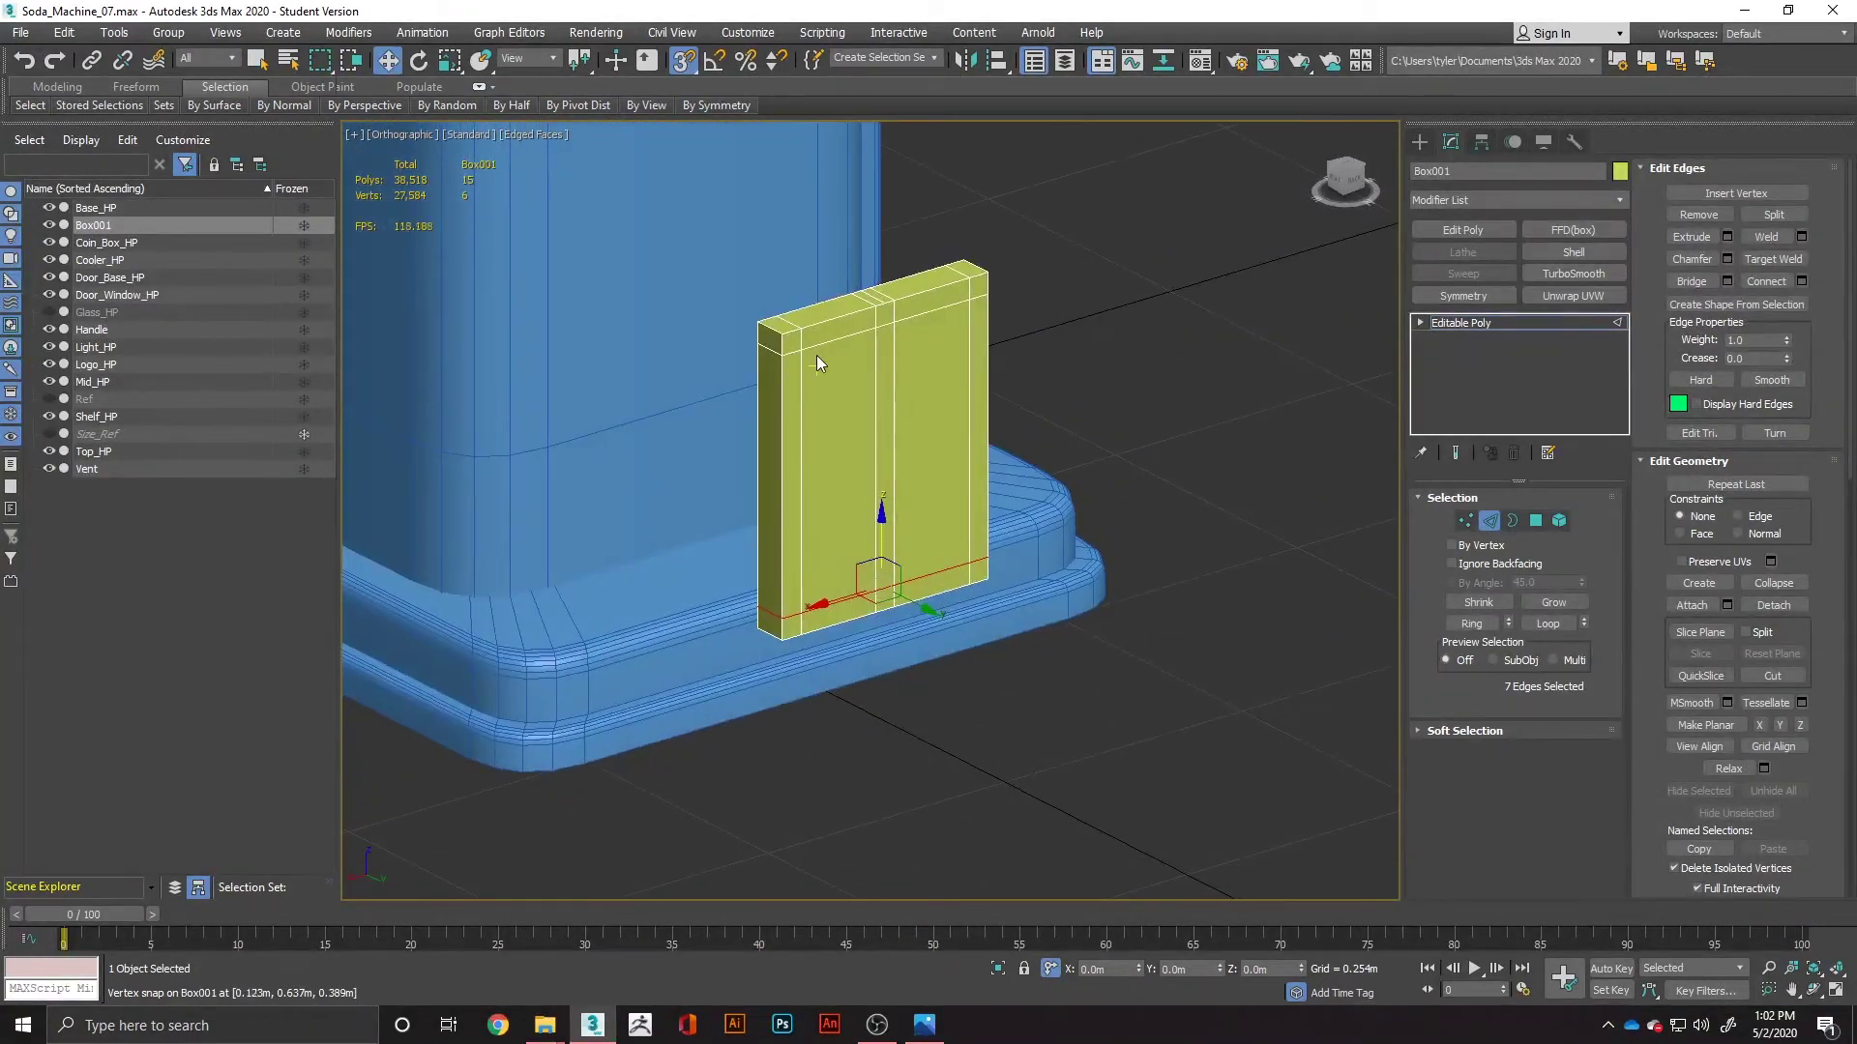
scroll(816, 356, up, 3)
click(1466, 520)
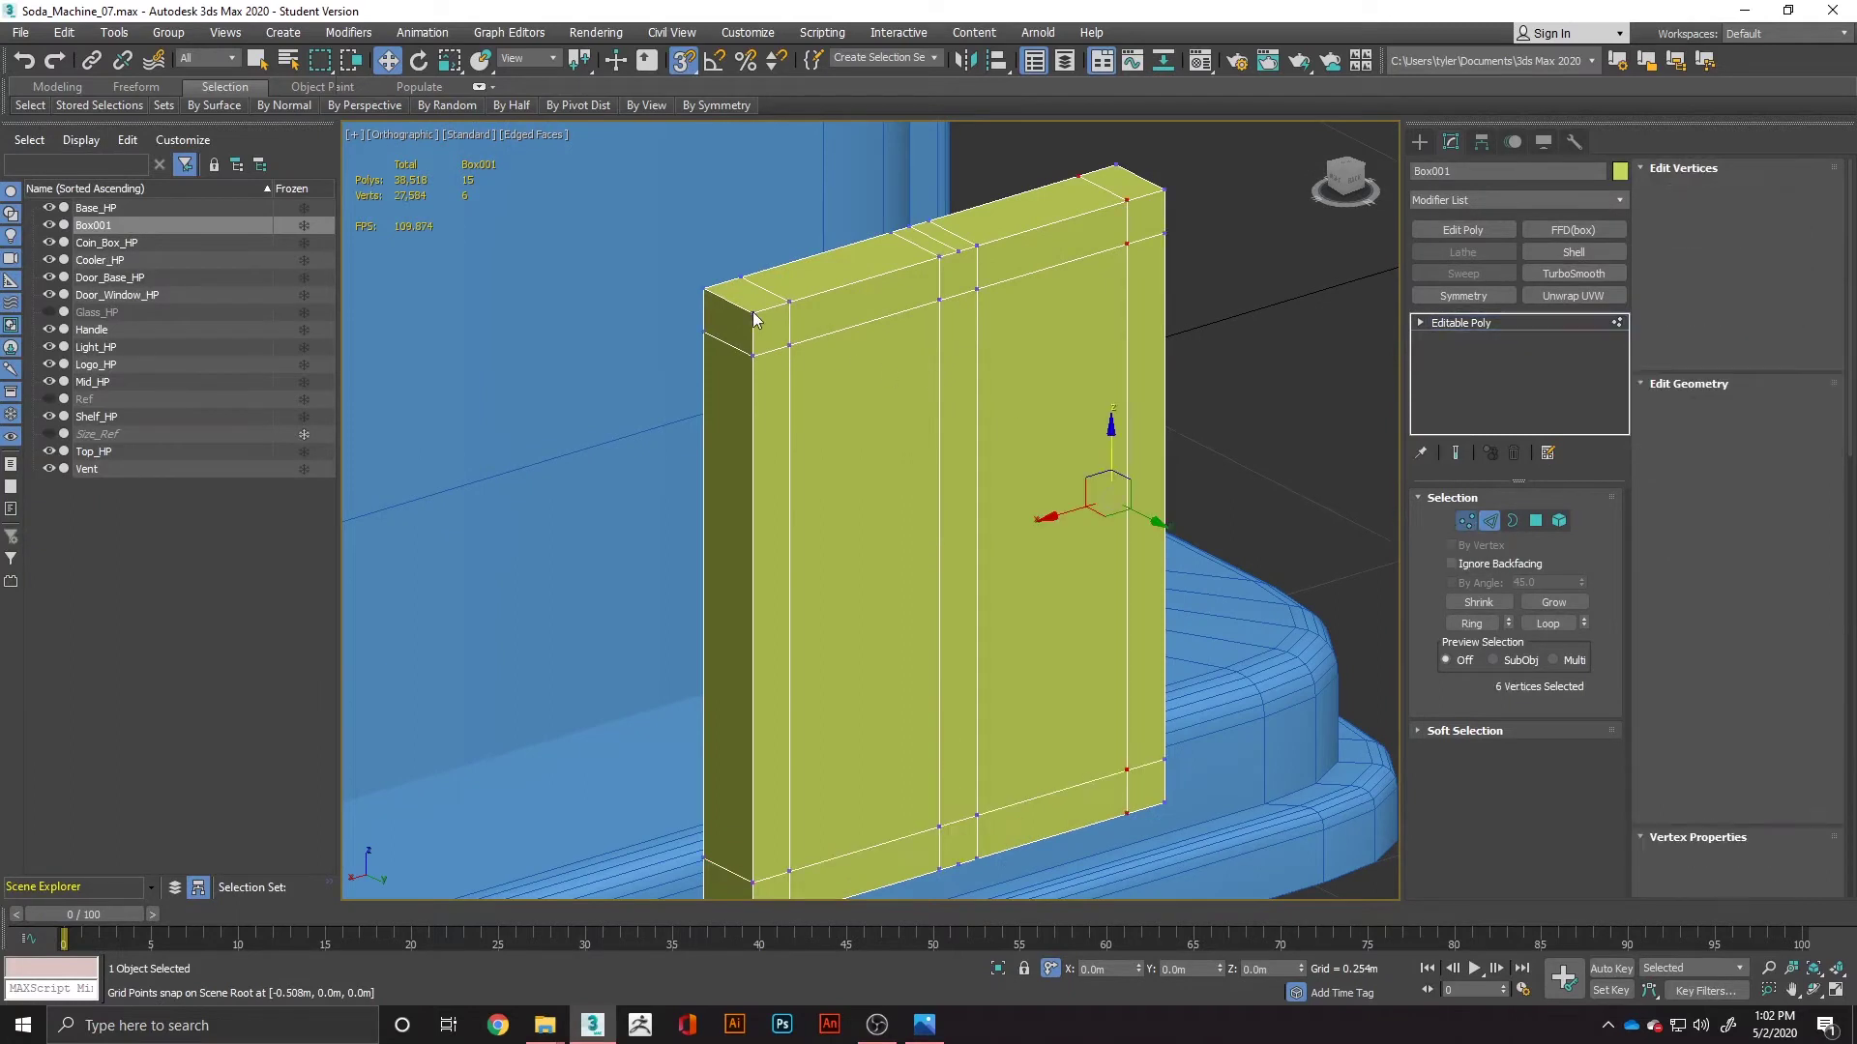
drag(743, 301, 785, 360)
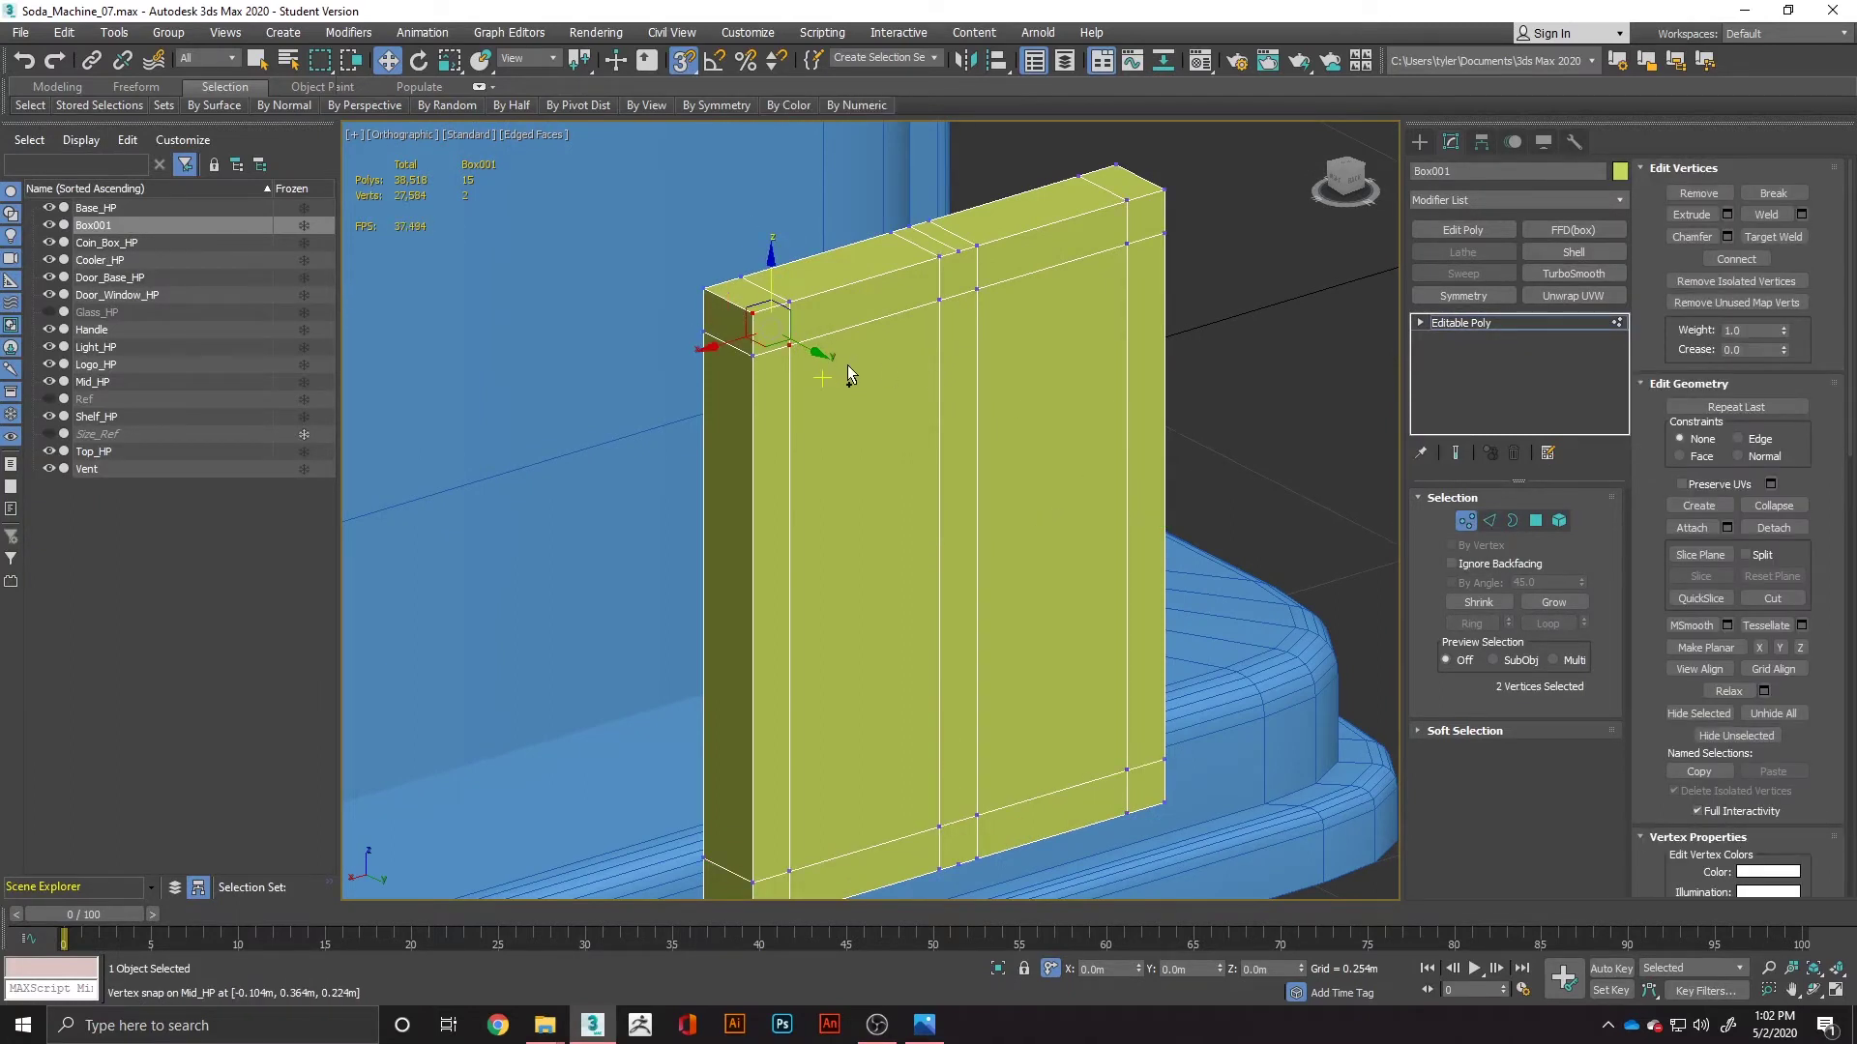
click(1161, 192)
ctrl+click(1129, 242)
key(ctrl+shift+e)
Step: Connect the outer and inner frame vertices diagonally at both lower corners of the box's front face
middle_drag(1162, 748, 1069, 472)
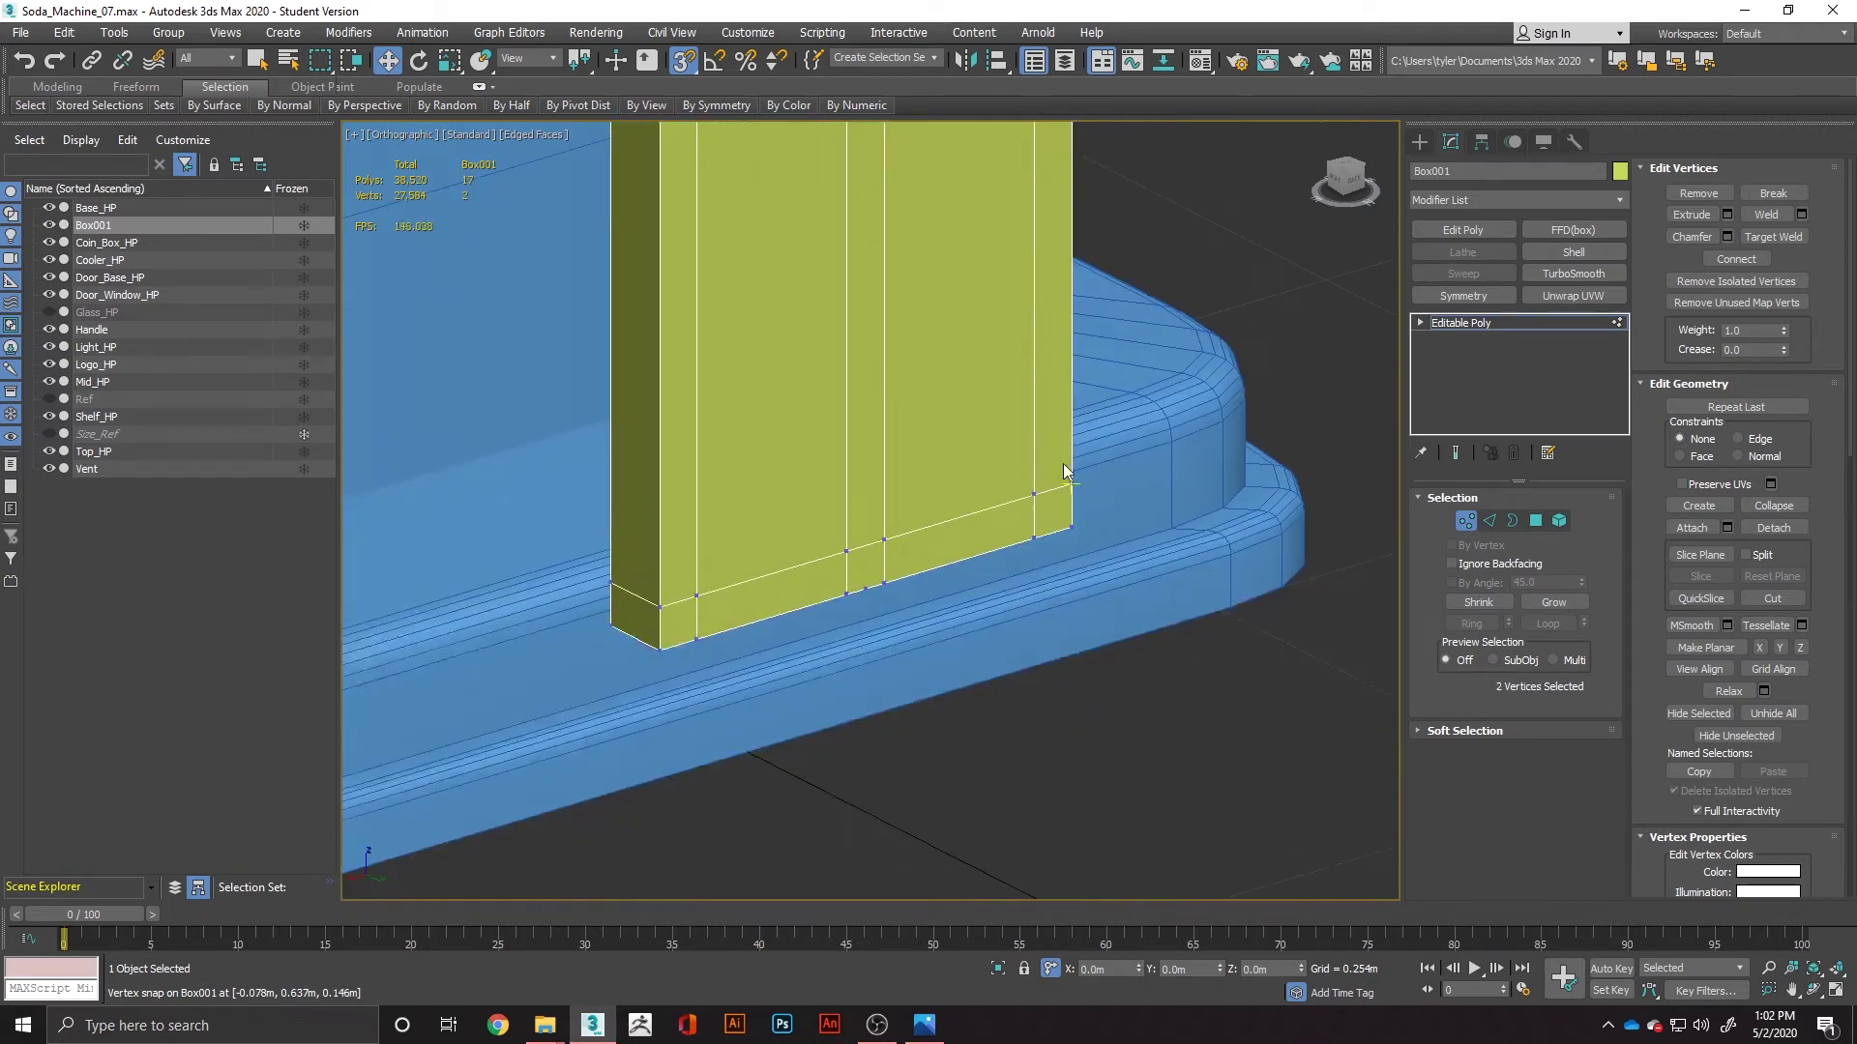
click(1037, 499)
ctrl+click(1070, 527)
key(ctrl+shift+e)
click(694, 595)
ctrl+click(660, 651)
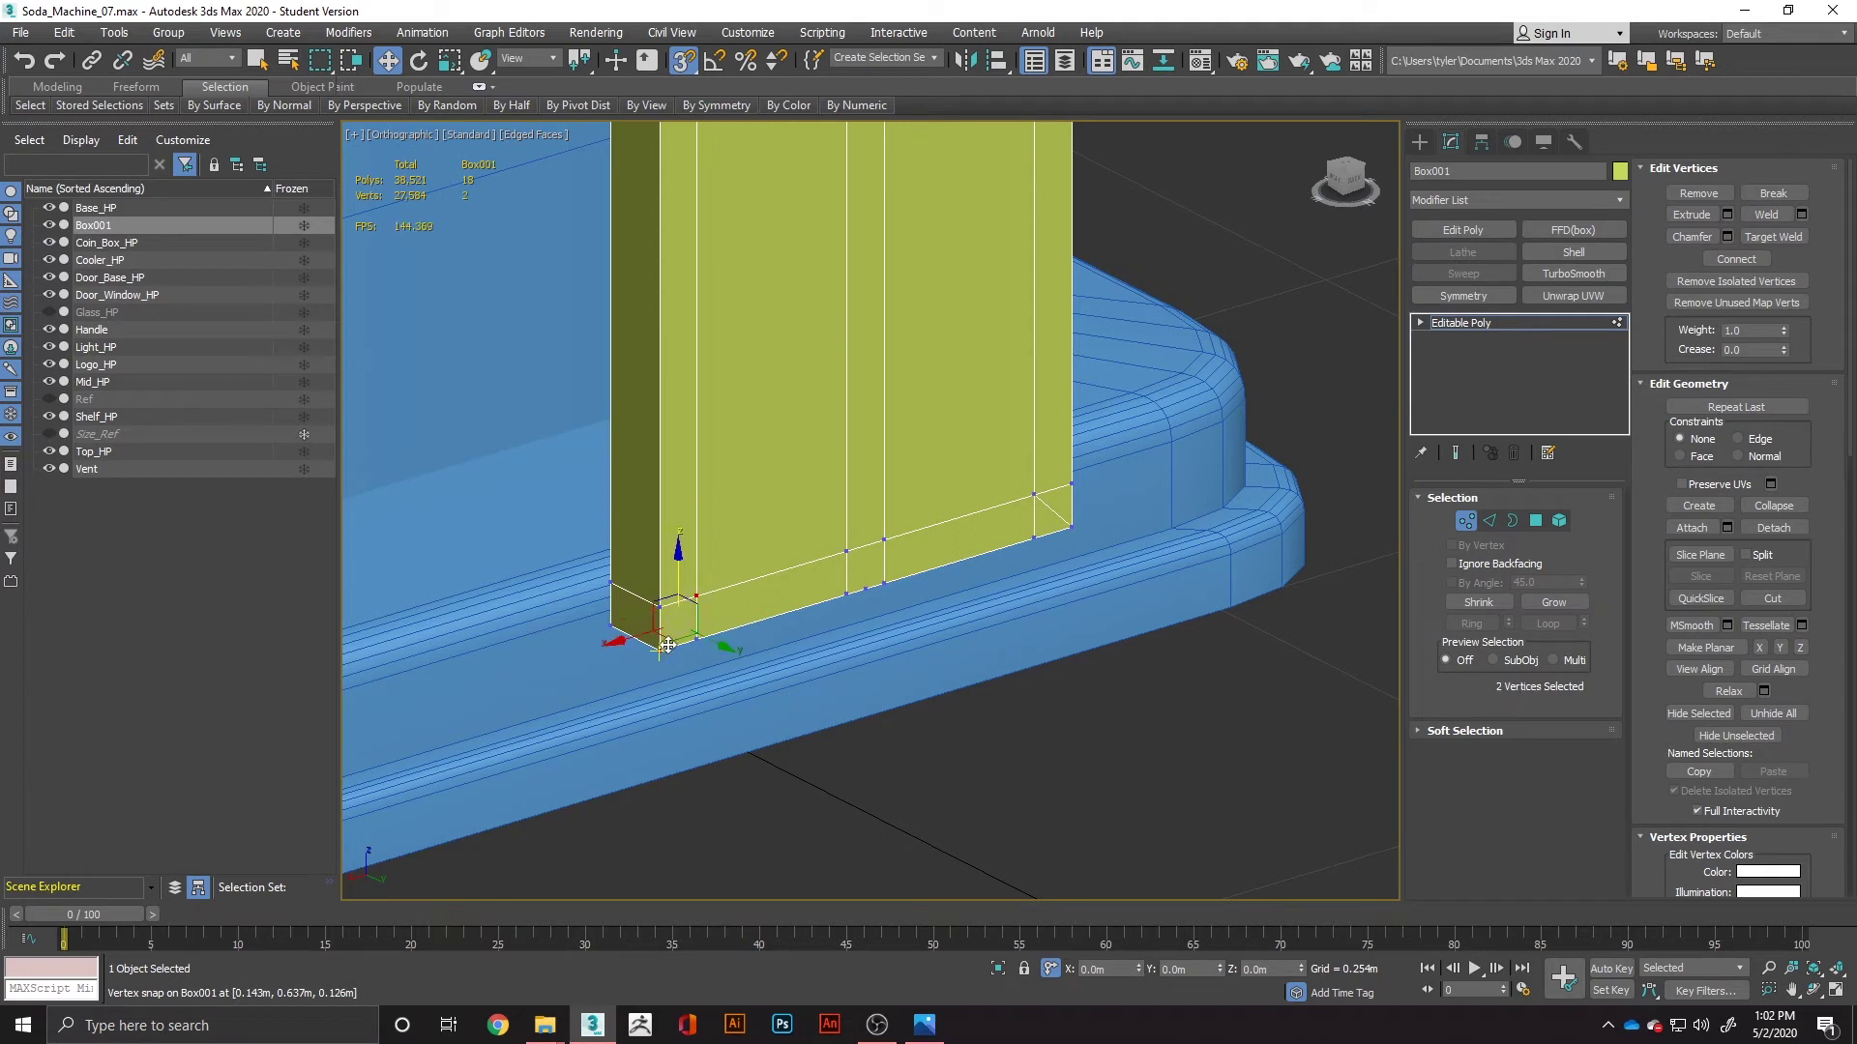
key(ctrl+shift+e)
Step: Remove the four leftover loop edges around the box's first lower corner, together with their vertices, keeping the diagonal
click(1489, 520)
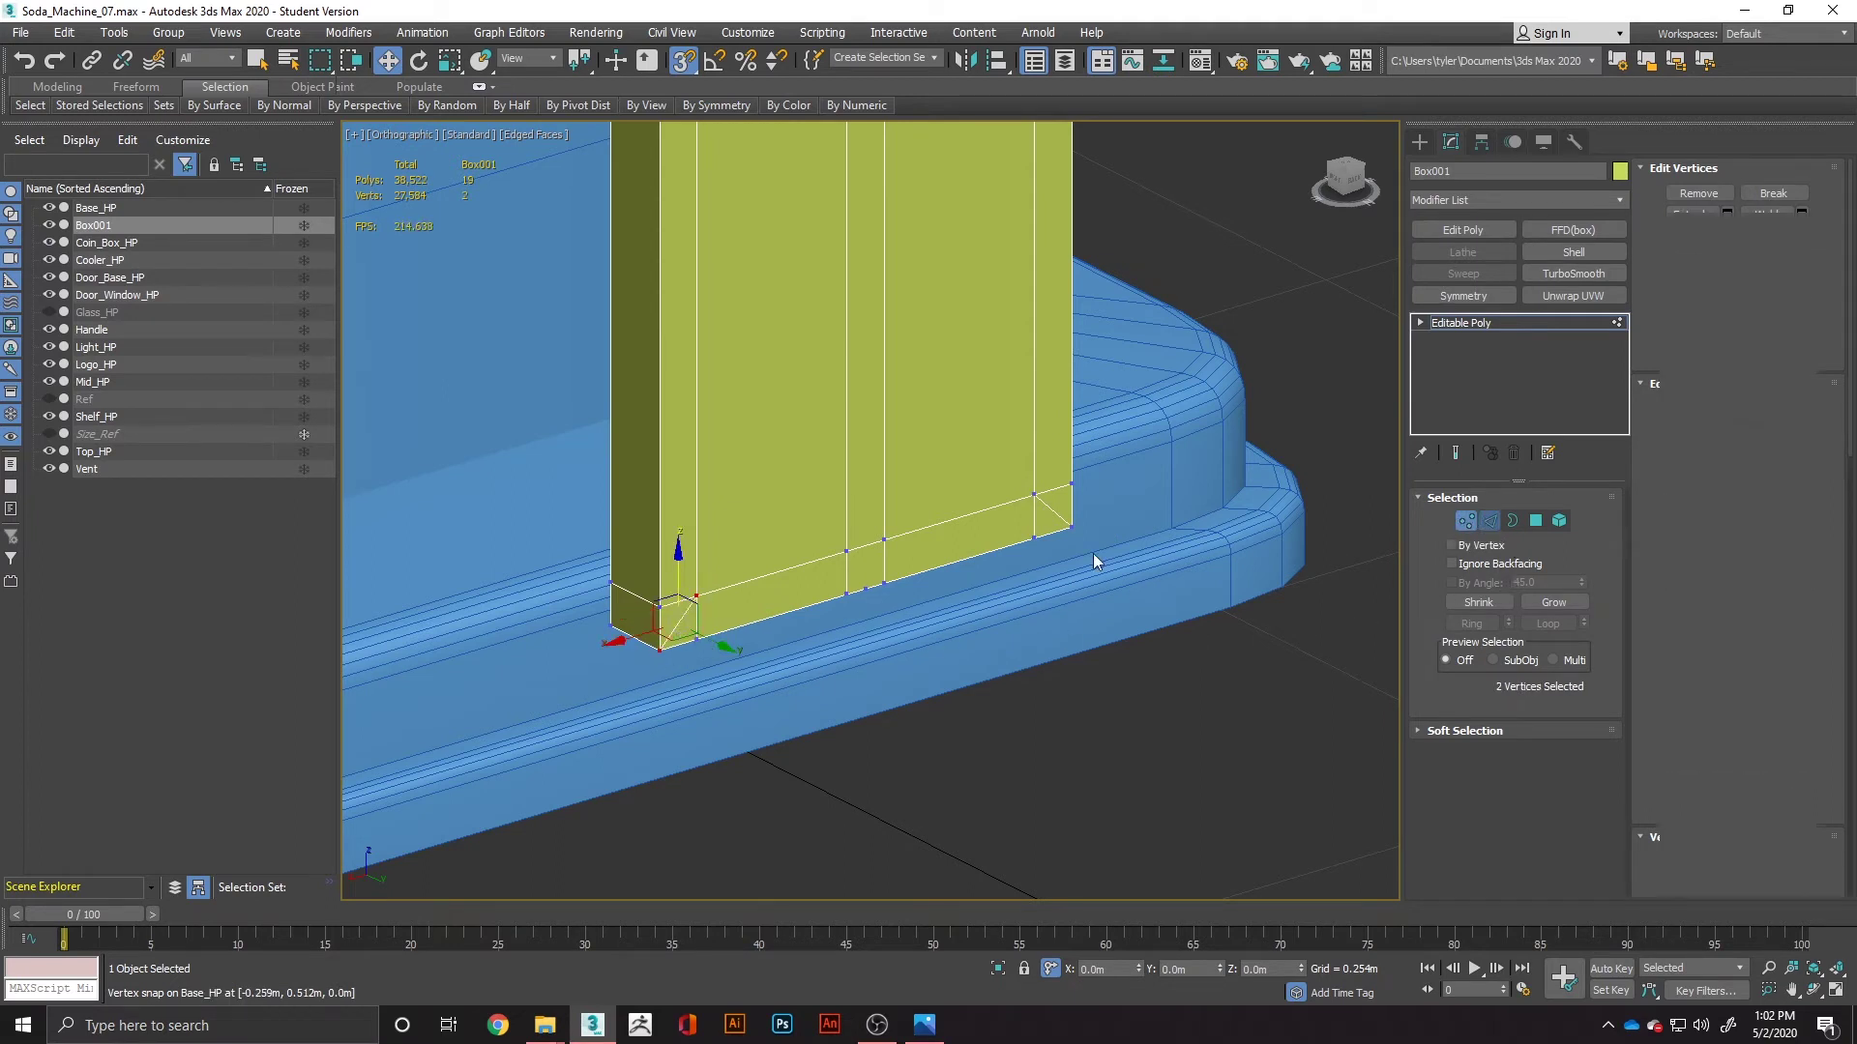
click(641, 602)
ctrl+click(704, 640)
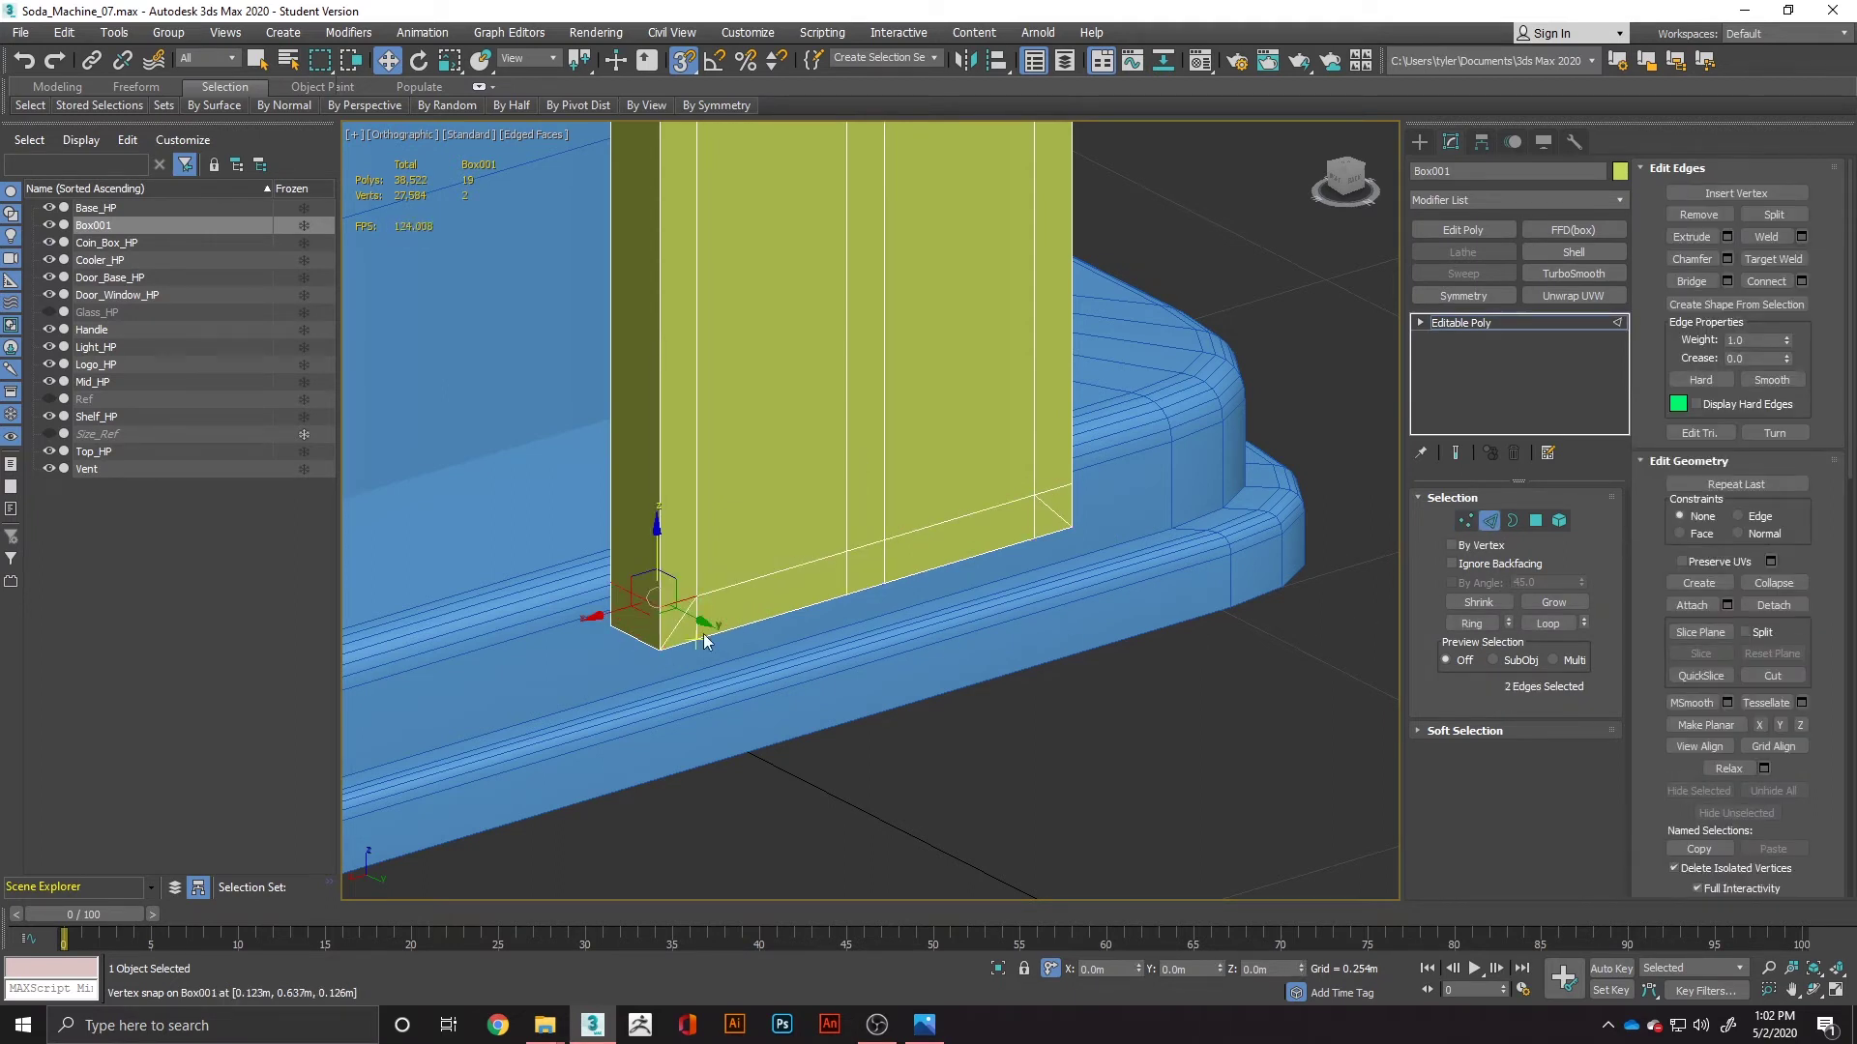
alt+middle_drag(692, 627, 729, 527)
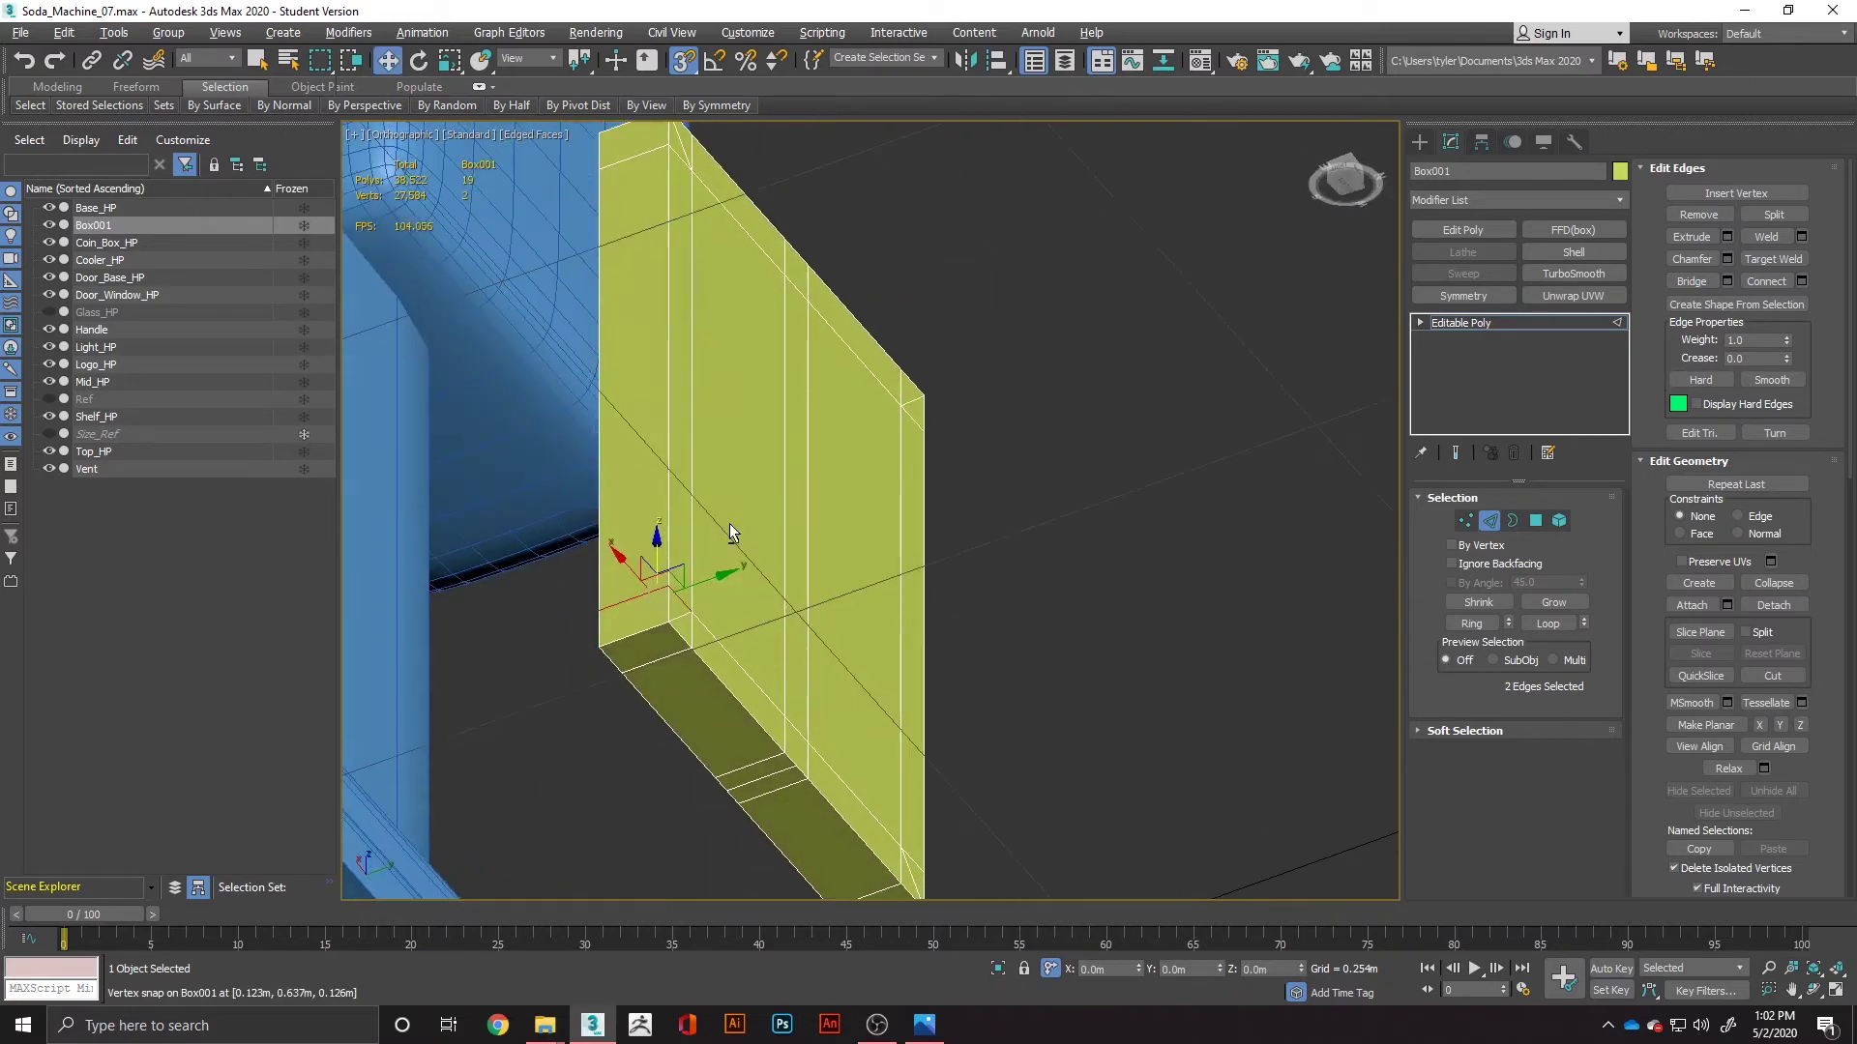
right_click(674, 669)
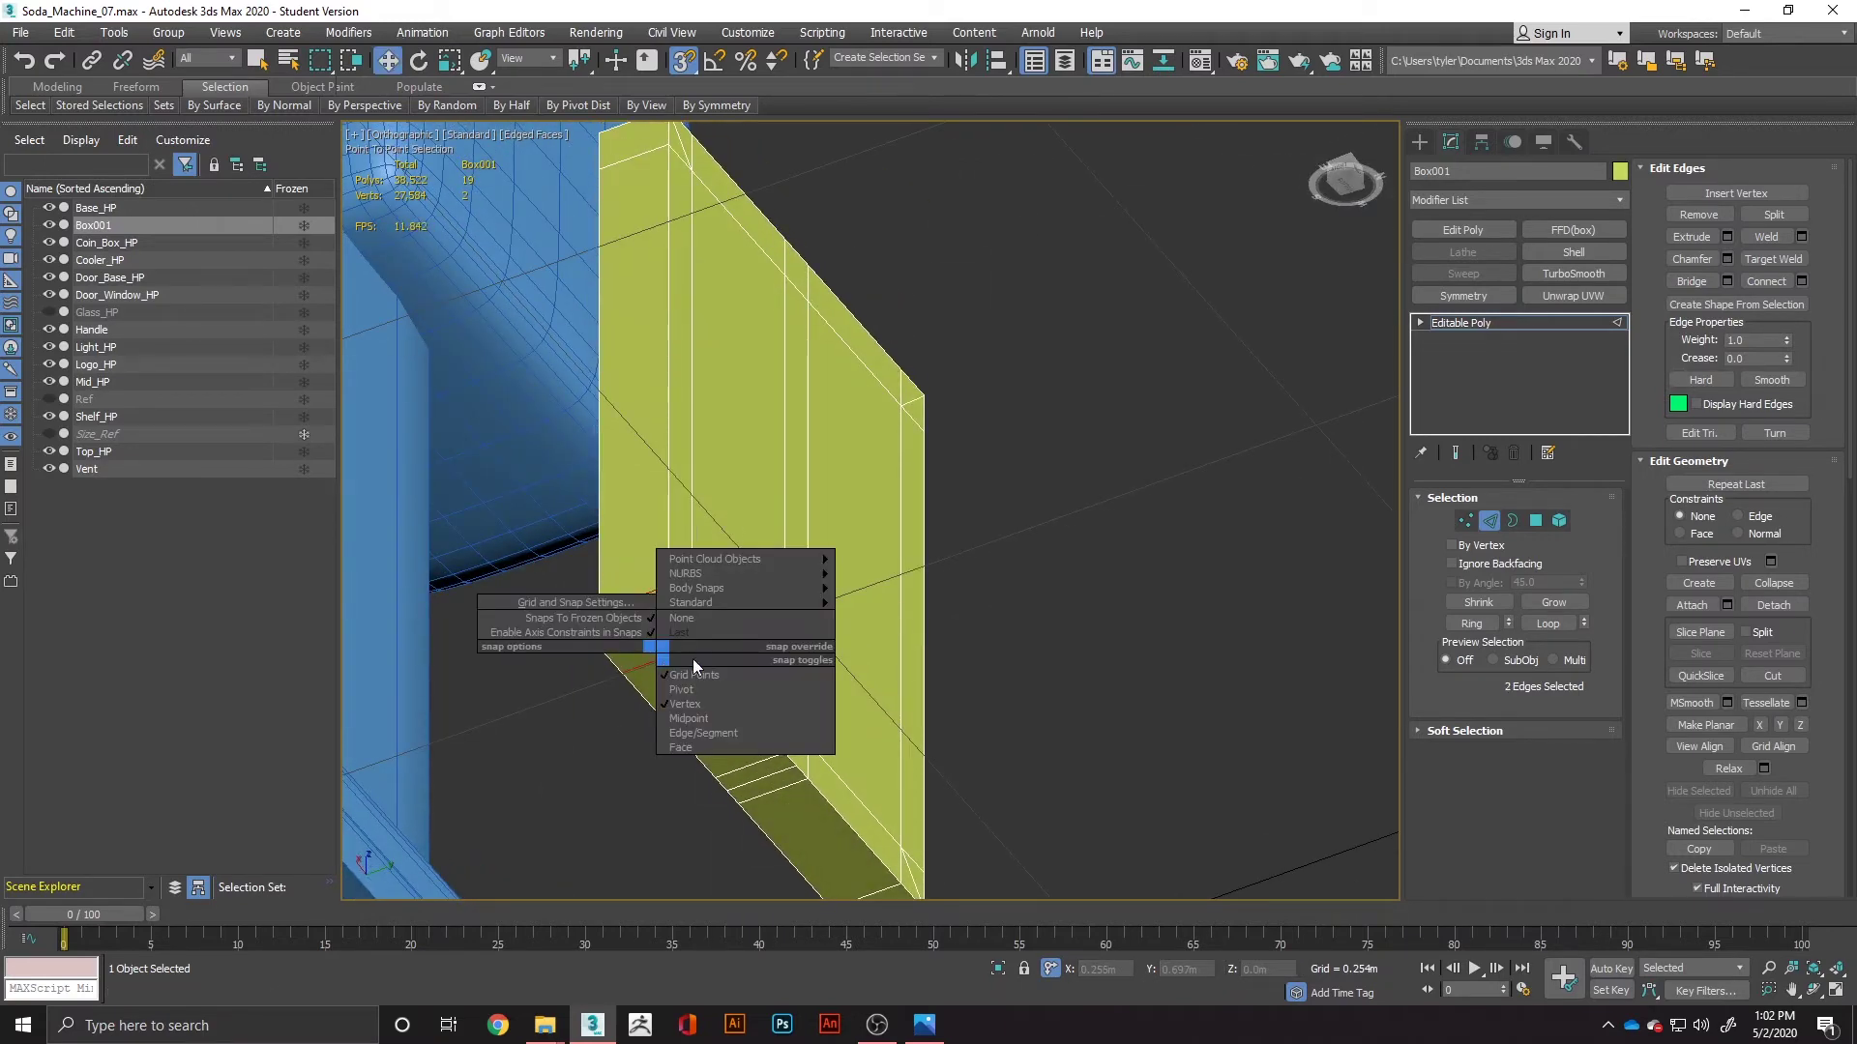
ctrl+click(669, 661)
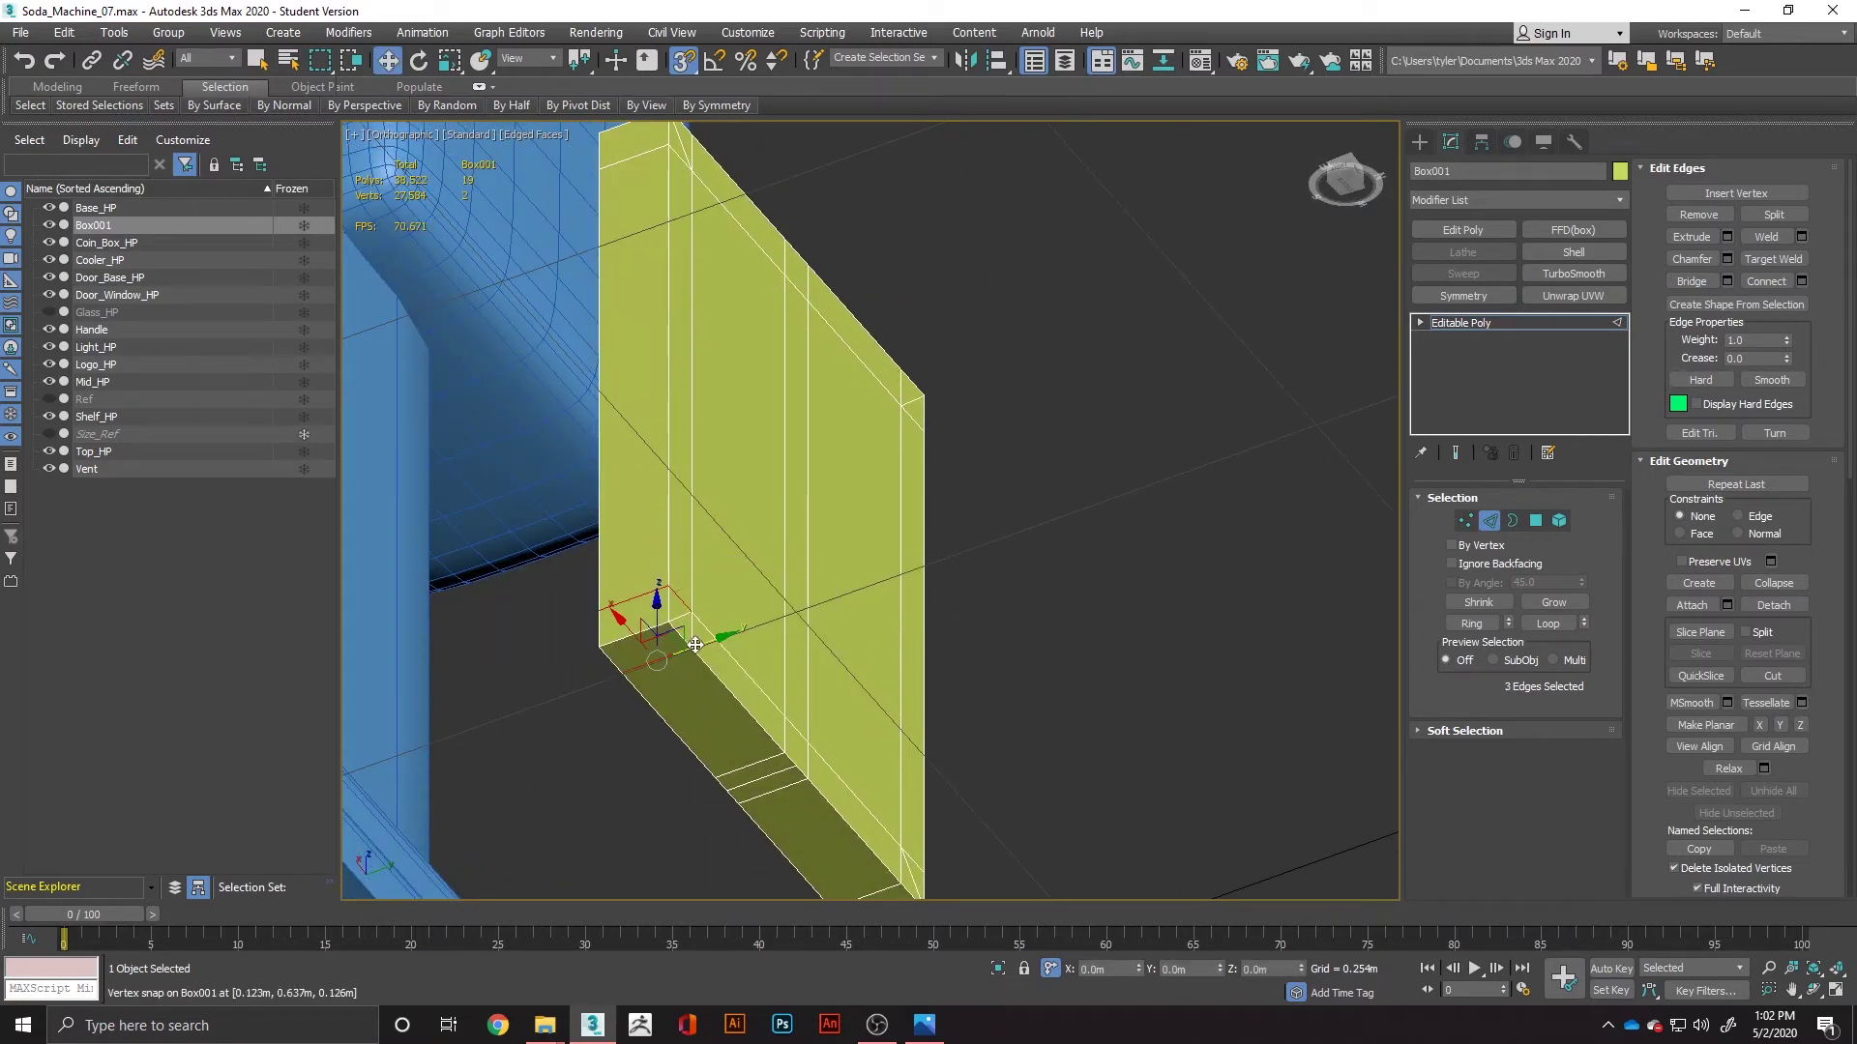
ctrl+click(694, 634)
key(q)
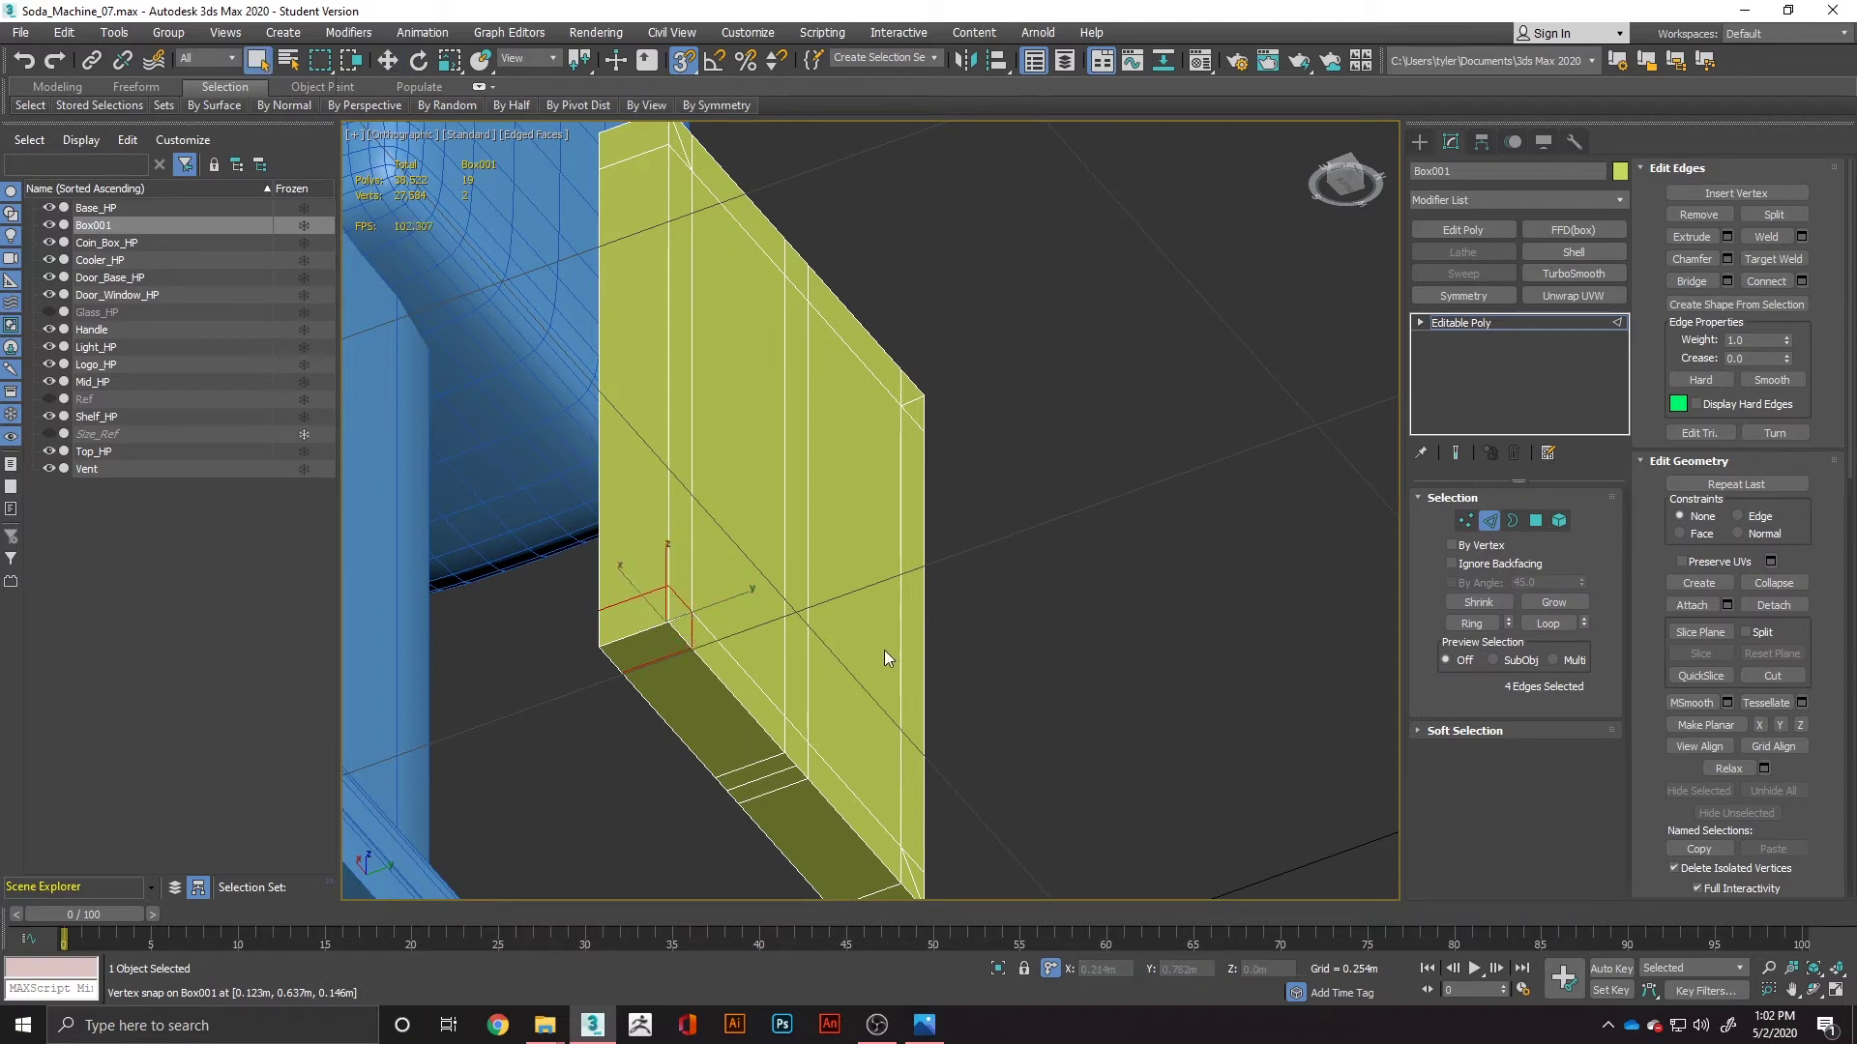
key(ctrl+BackSpace)
Step: Remove the four surplus loop edges and their vertices around the opposite lower corner, leaving only the mitre edge
scroll(861, 669, down, 3)
alt+middle_drag(687, 604, 845, 654)
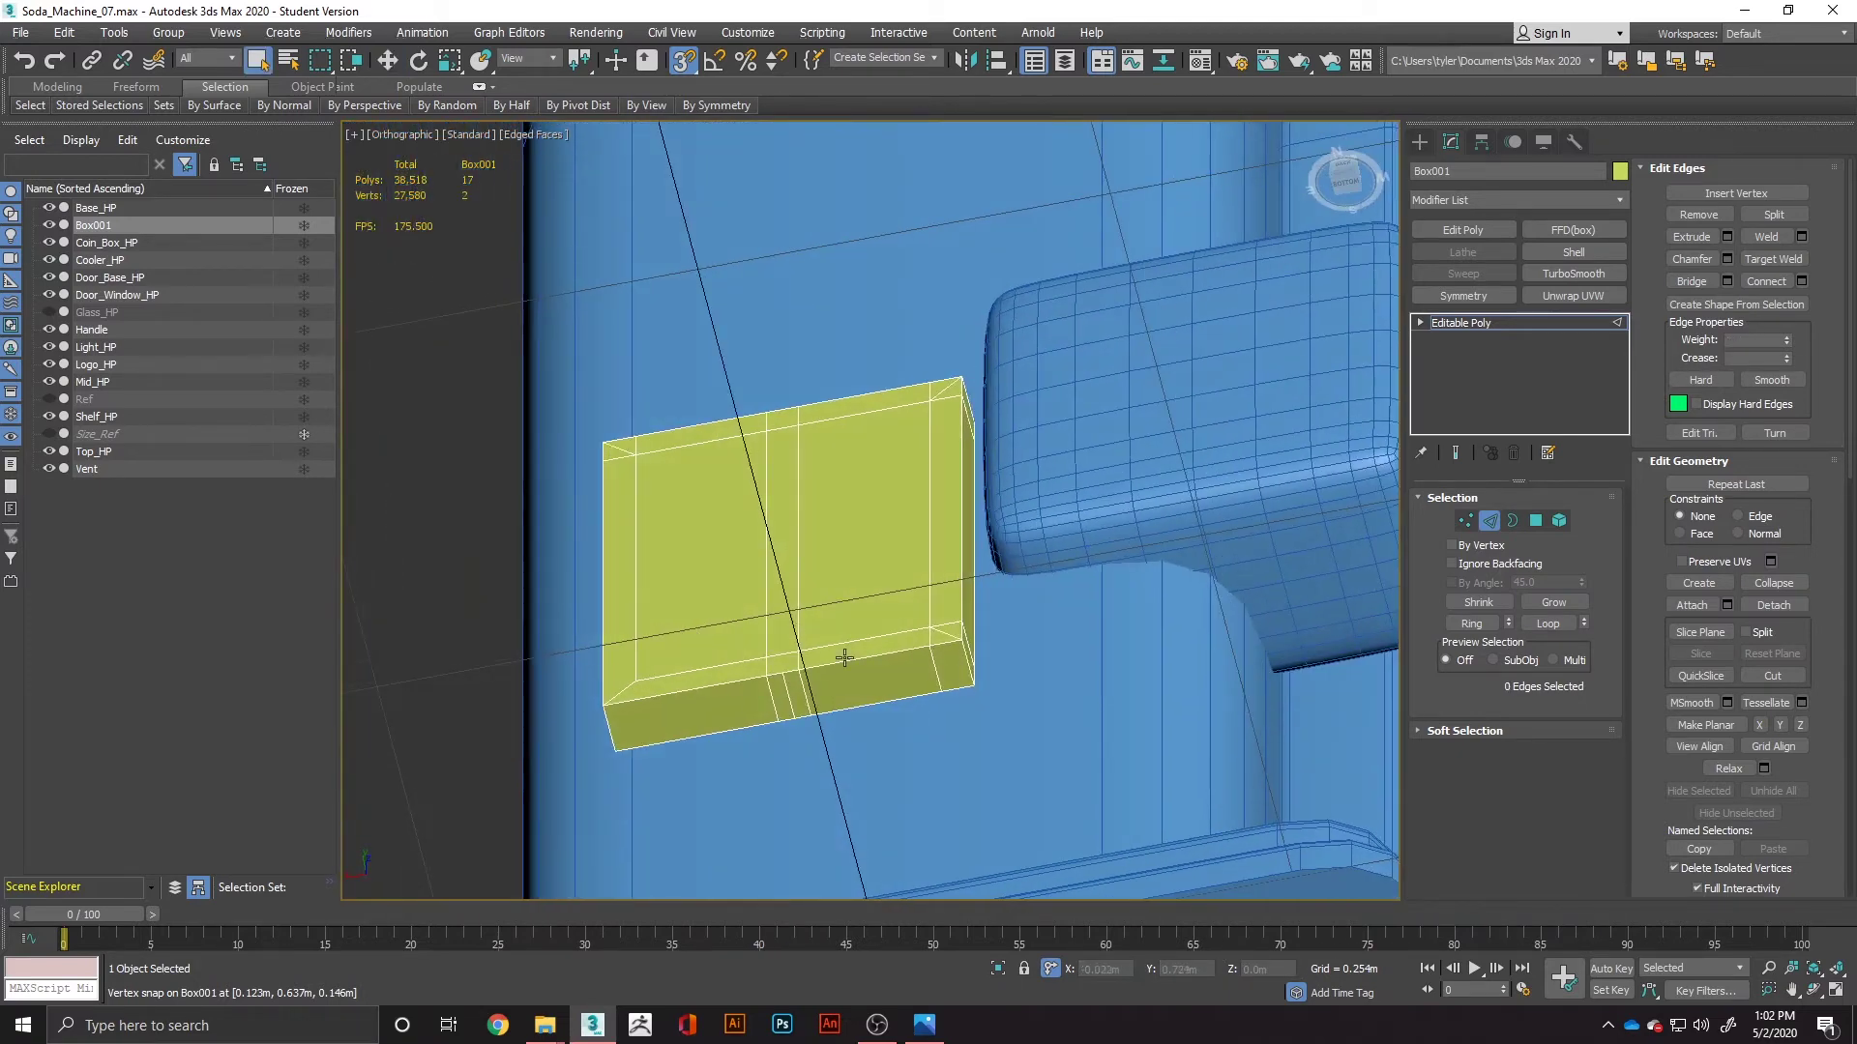
click(930, 667)
ctrl+click(931, 636)
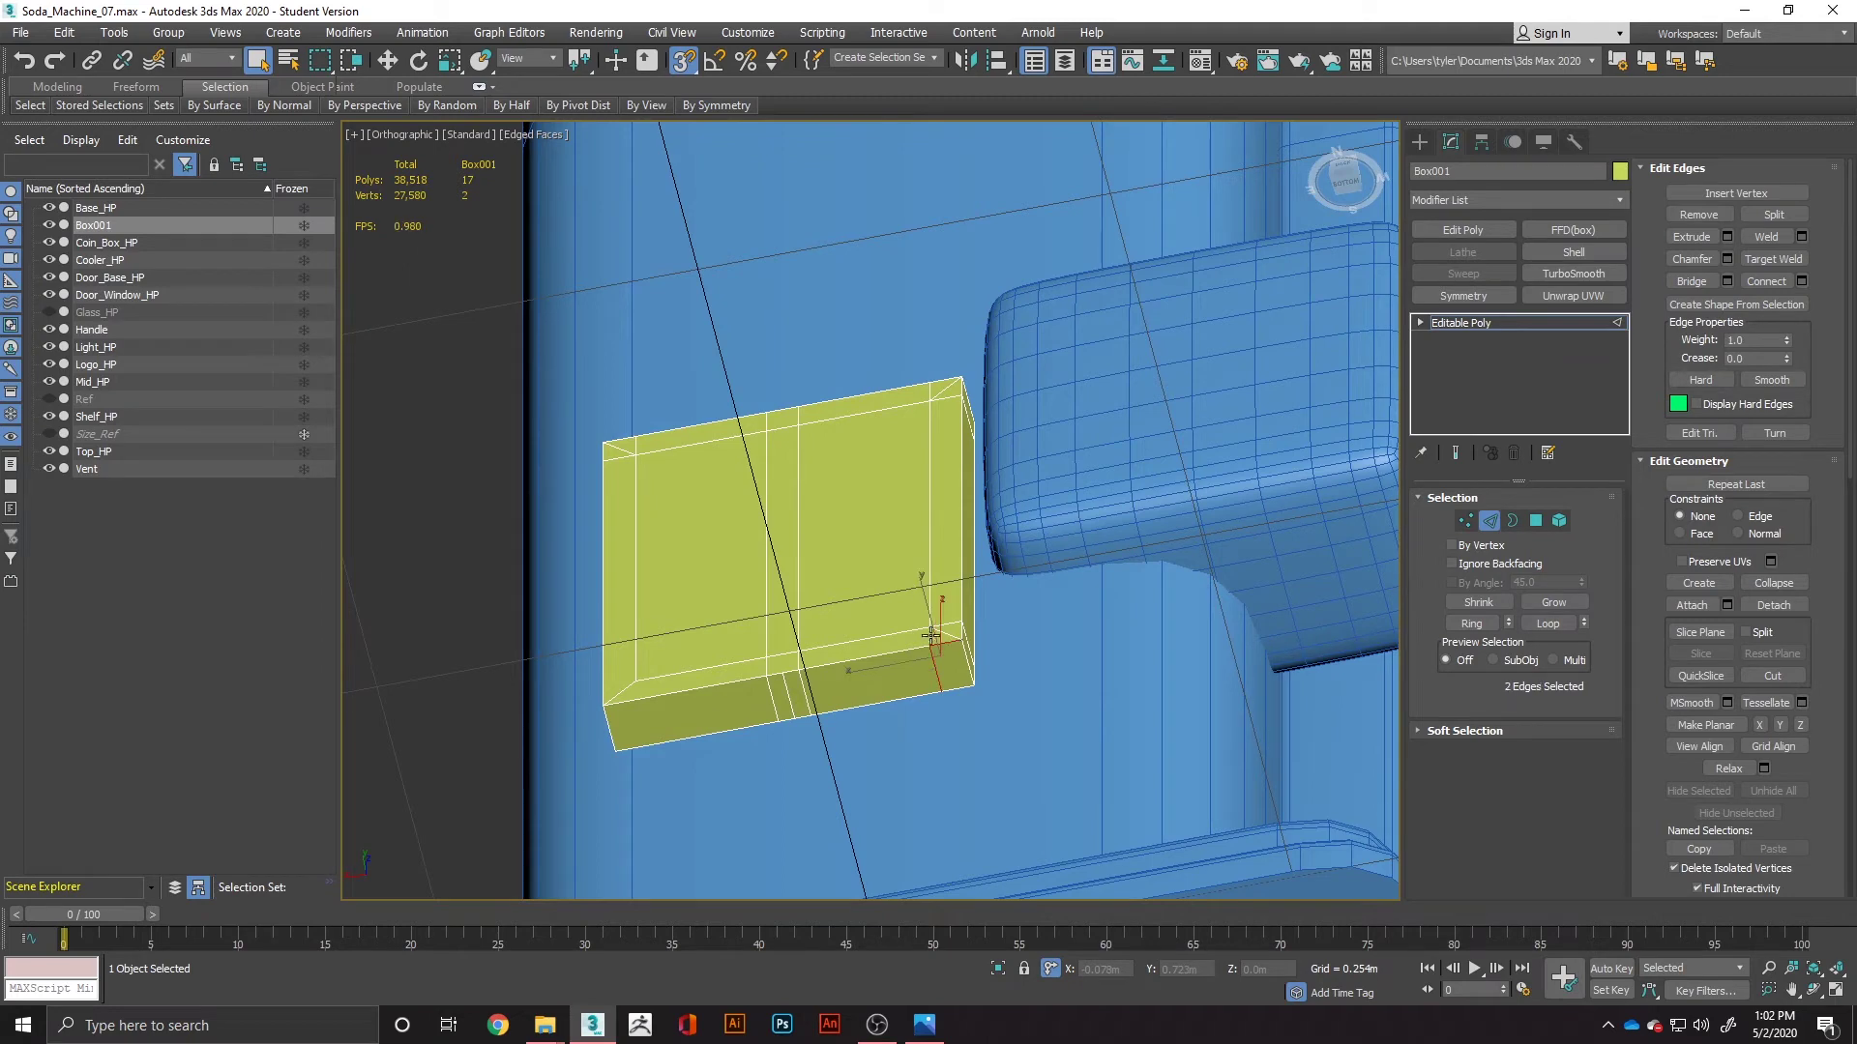
scroll(947, 641, up, 3)
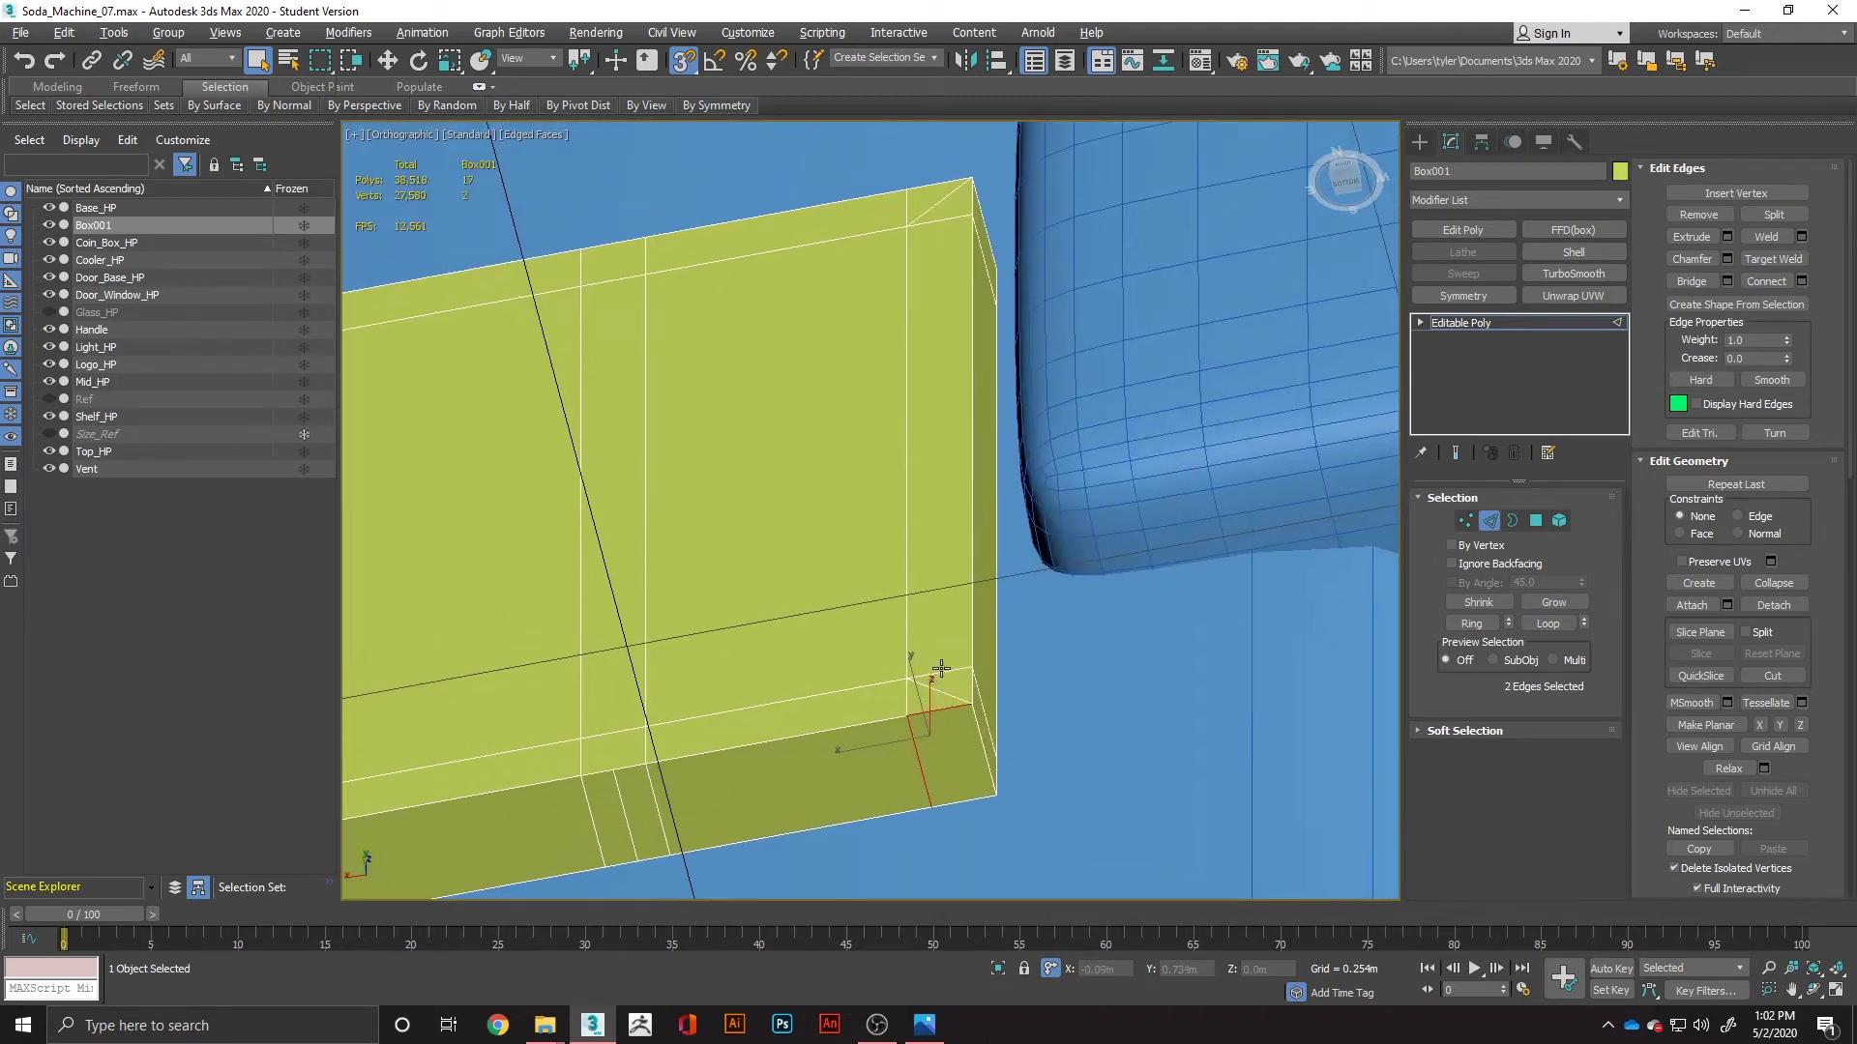
ctrl+click(941, 678)
alt+middle_drag(930, 711, 973, 680)
ctrl+click(998, 679)
key(ctrl+BackSpace)
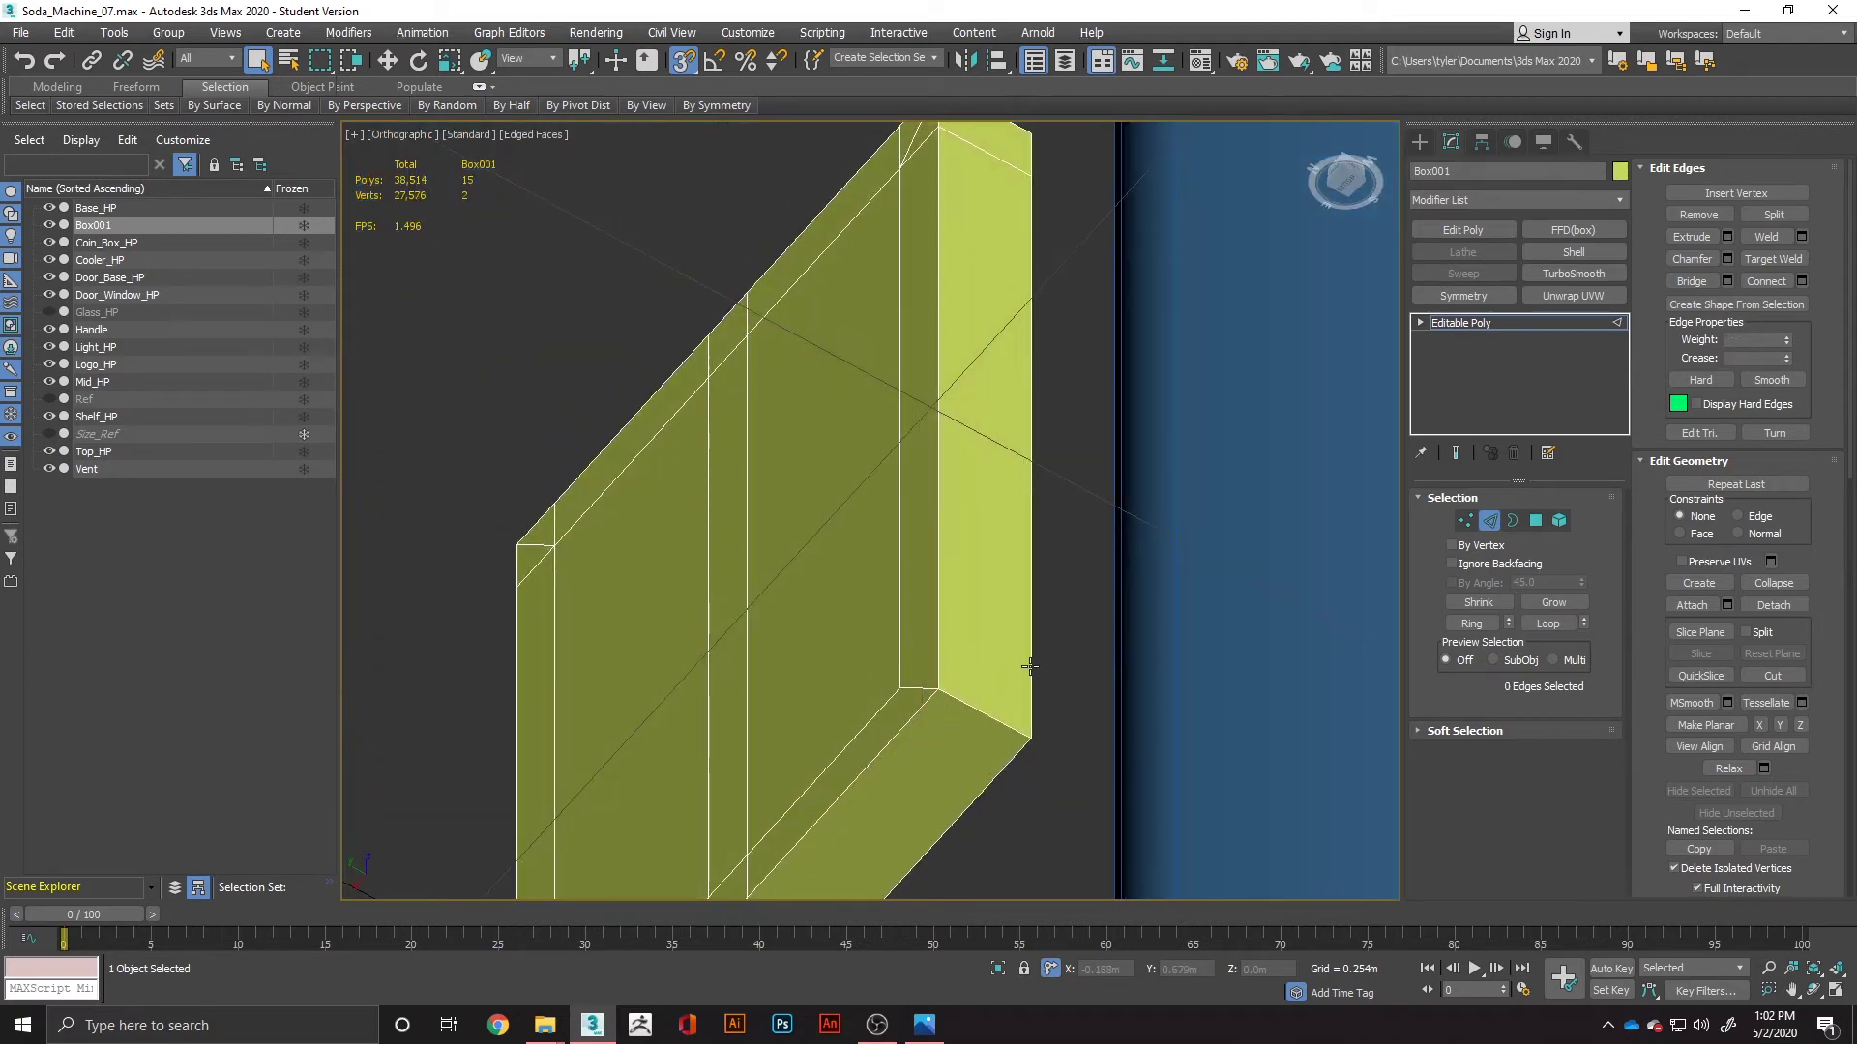
Step: Remove the four surplus loop edges and their vertices around the upper corner above the last cleaned corner
alt+middle_drag(1040, 590, 1031, 511)
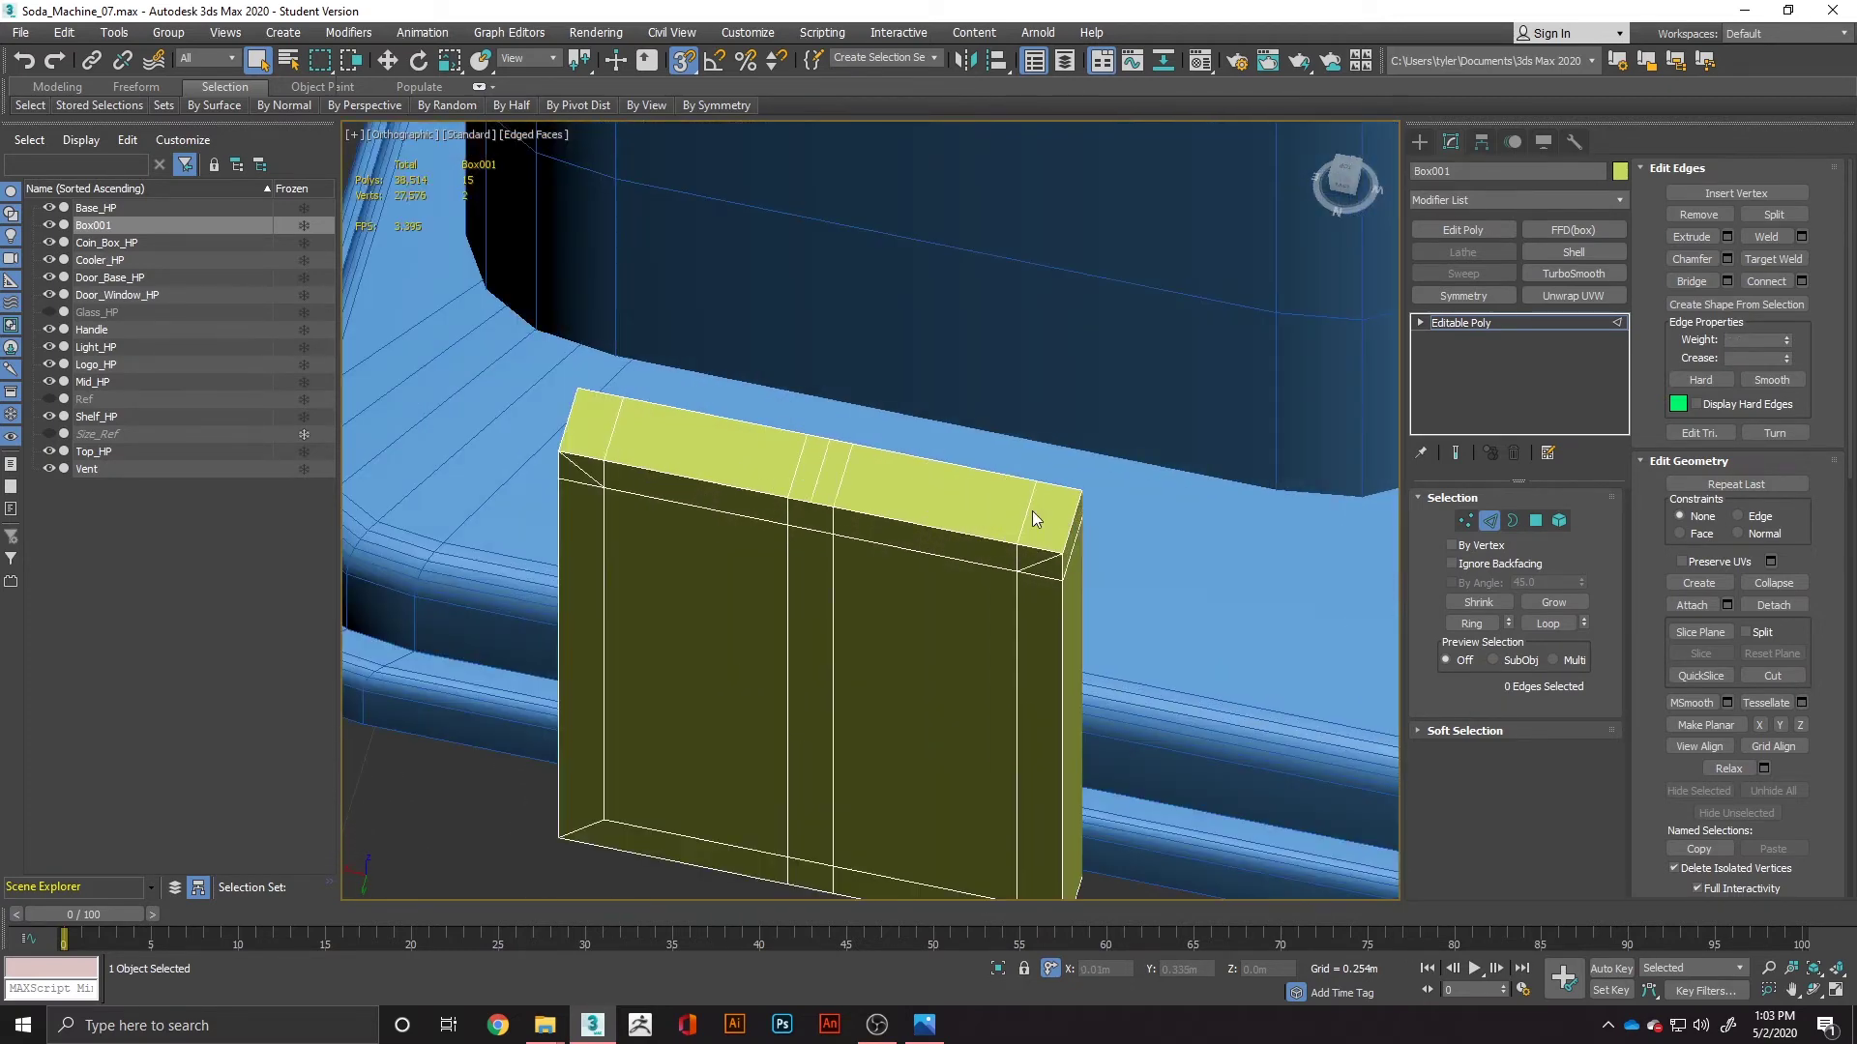
click(1026, 504)
ctrl+click(1011, 563)
scroll(1038, 570, up, 2)
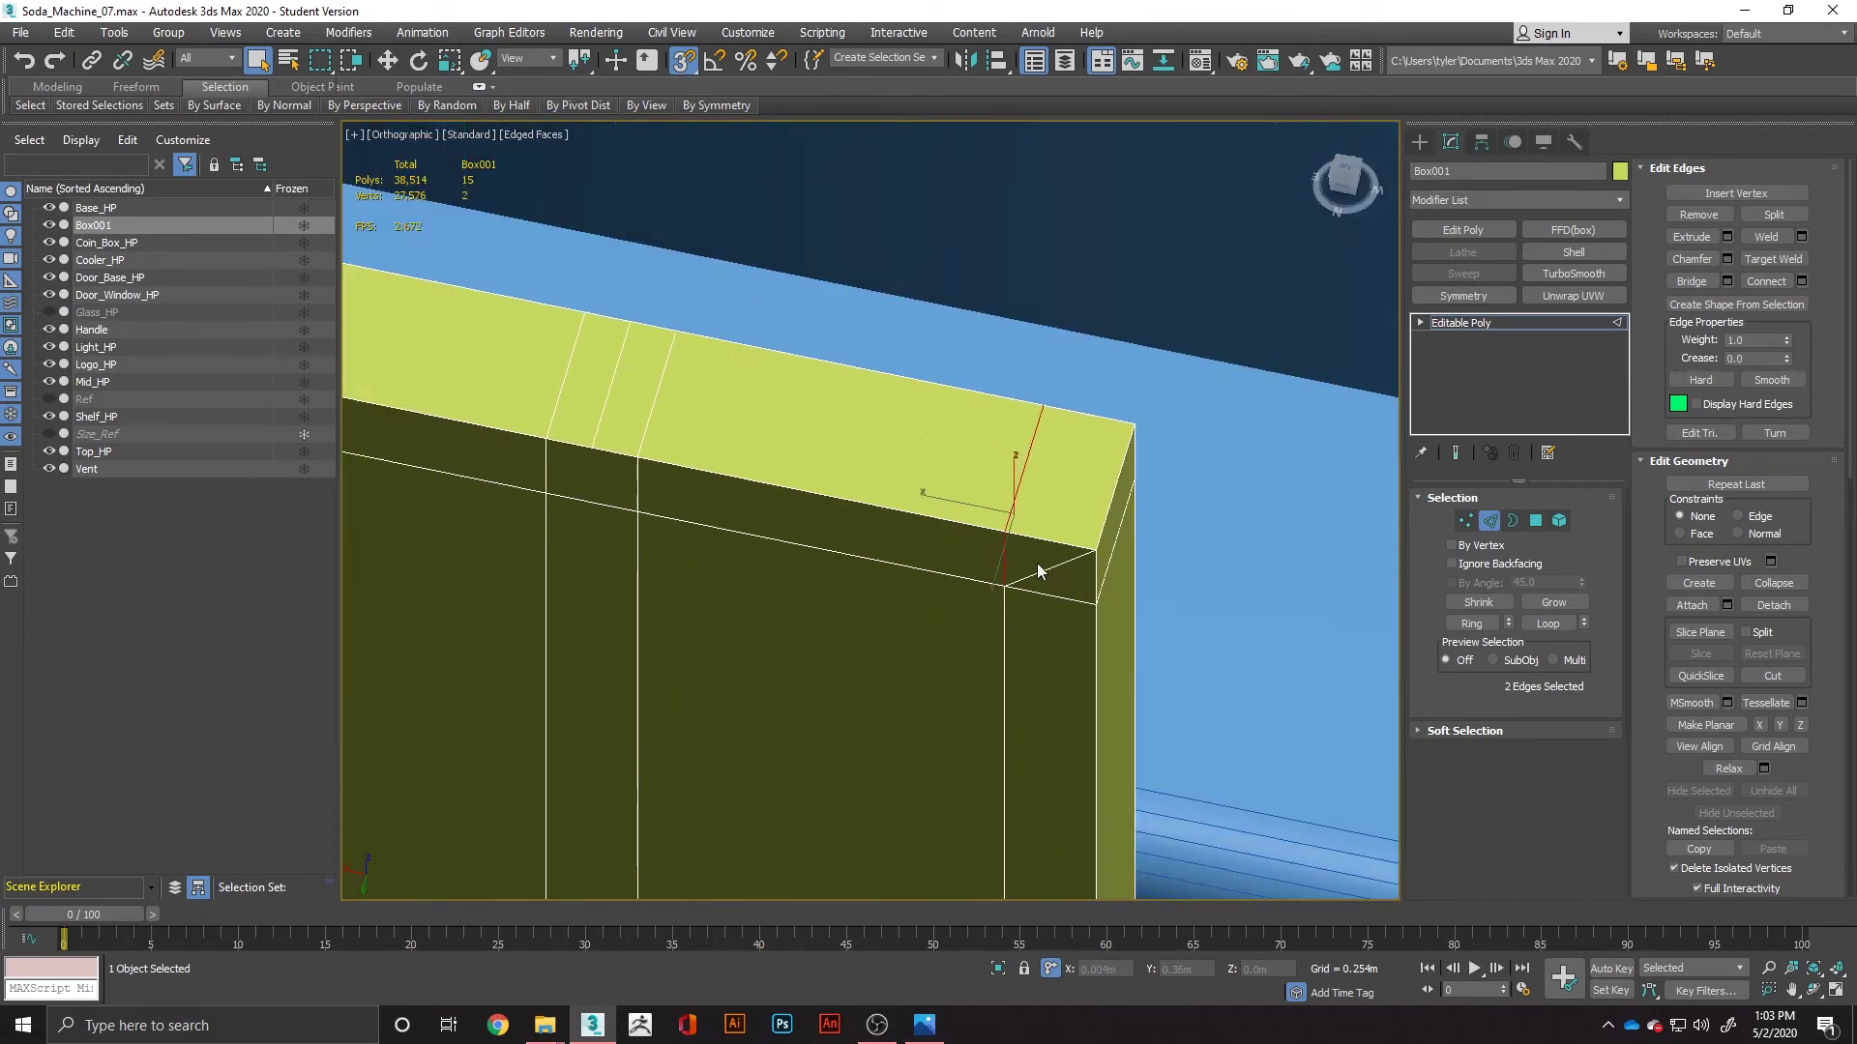
ctrl+click(1045, 596)
ctrl+click(1113, 559)
key(ctrl+BackSpace)
Step: Remove the extra centre edge between the divider lines on both the top and bottom faces of the box
scroll(588, 420, down, 4)
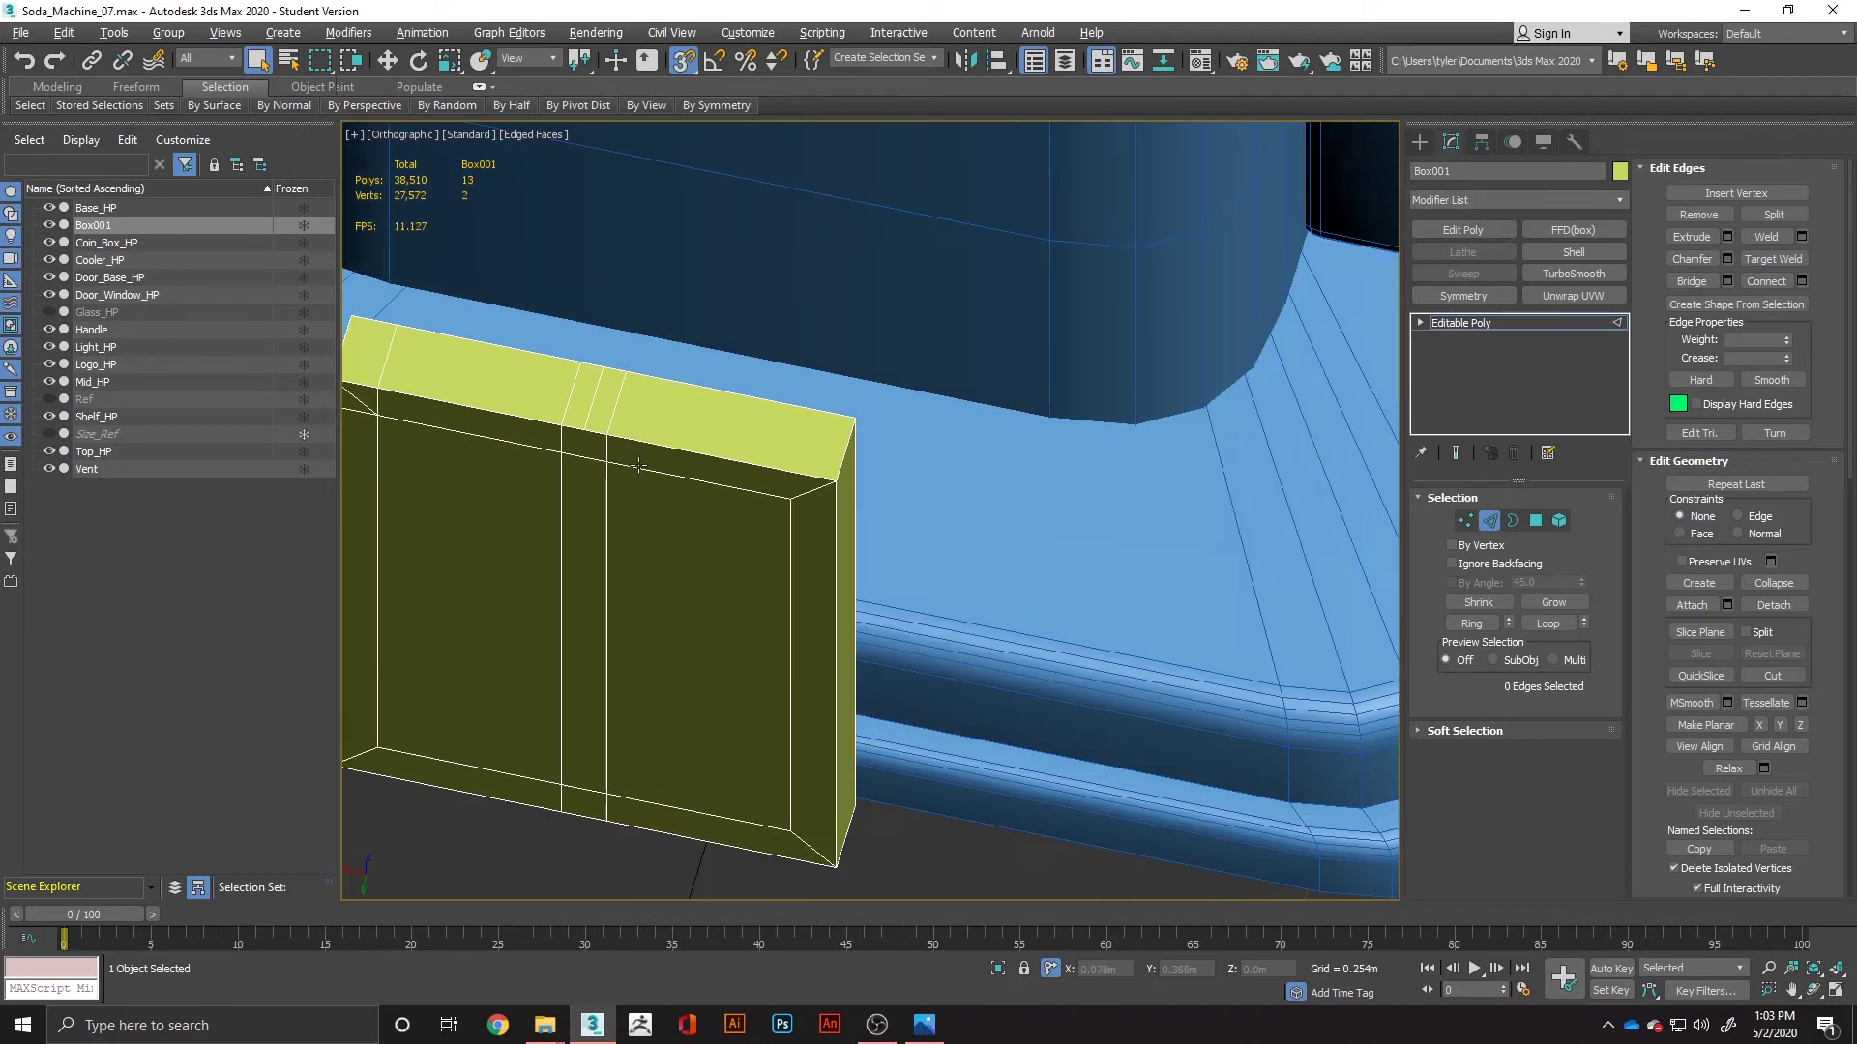
alt+middle_drag(592, 432, 787, 450)
click(595, 420)
key(ctrl+BackSpace)
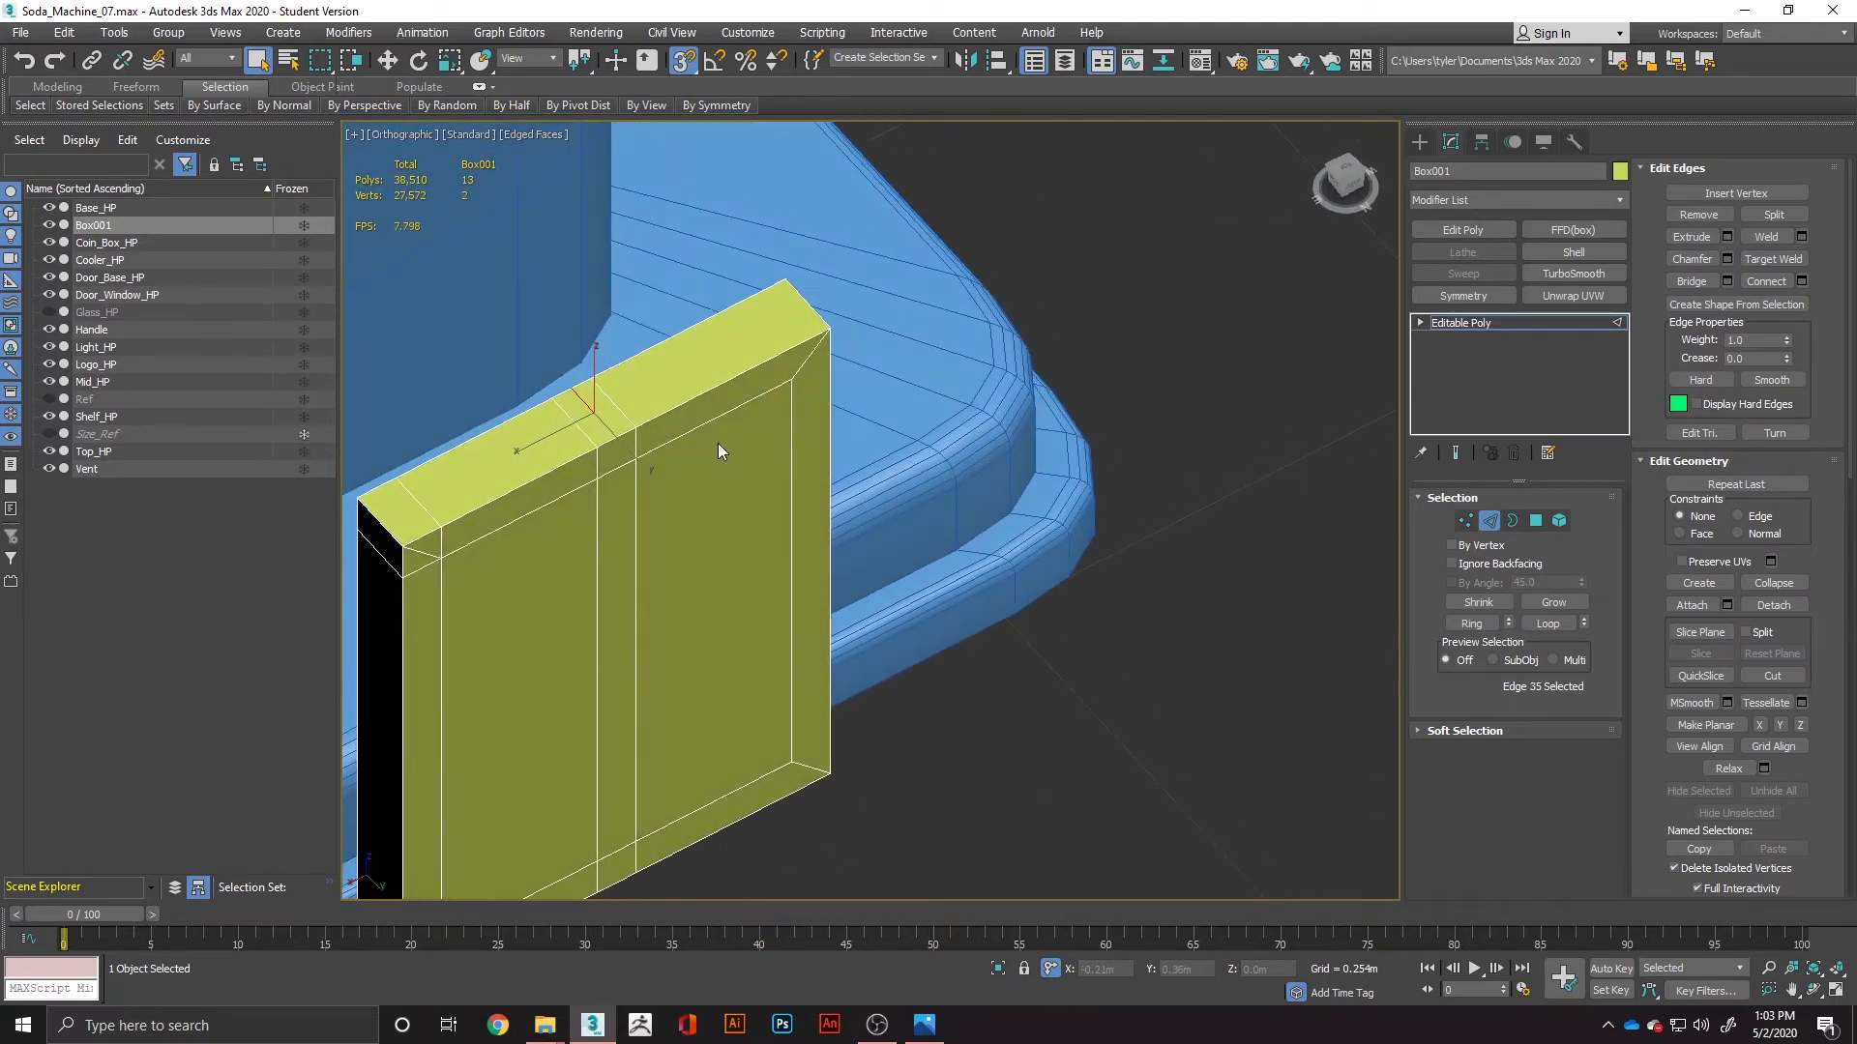
alt+middle_drag(596, 625, 616, 523)
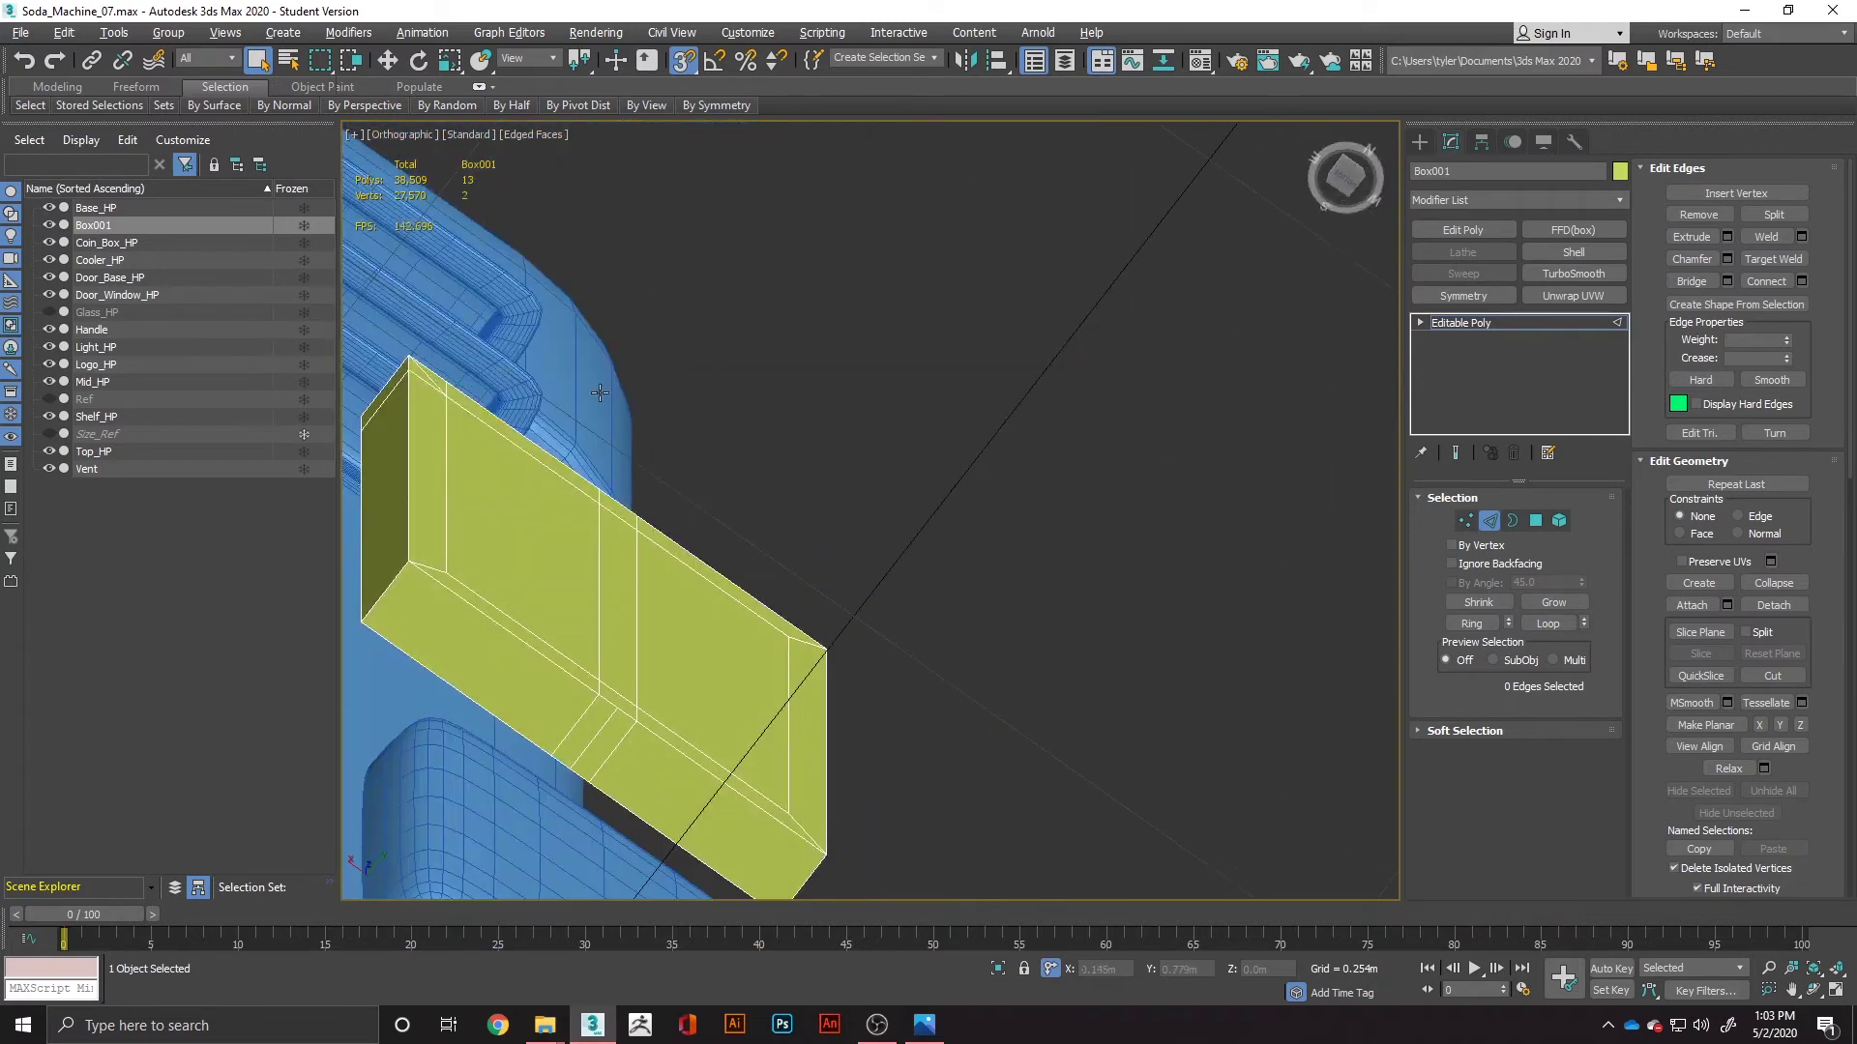
click(602, 719)
key(ctrl+BackSpace)
Step: Remove the surplus loop edges and their vertices around the remaining upper corner, keeping its diagonal
mouse_move(443, 603)
alt+middle_down()
mouse_move(551, 651)
mouse_move(601, 775)
mouse_move(524, 615)
mouse_move(549, 612)
mouse_move(451, 611)
alt+middle_up()
click(537, 553)
ctrl+click(523, 593)
scroll(537, 598, up, 2)
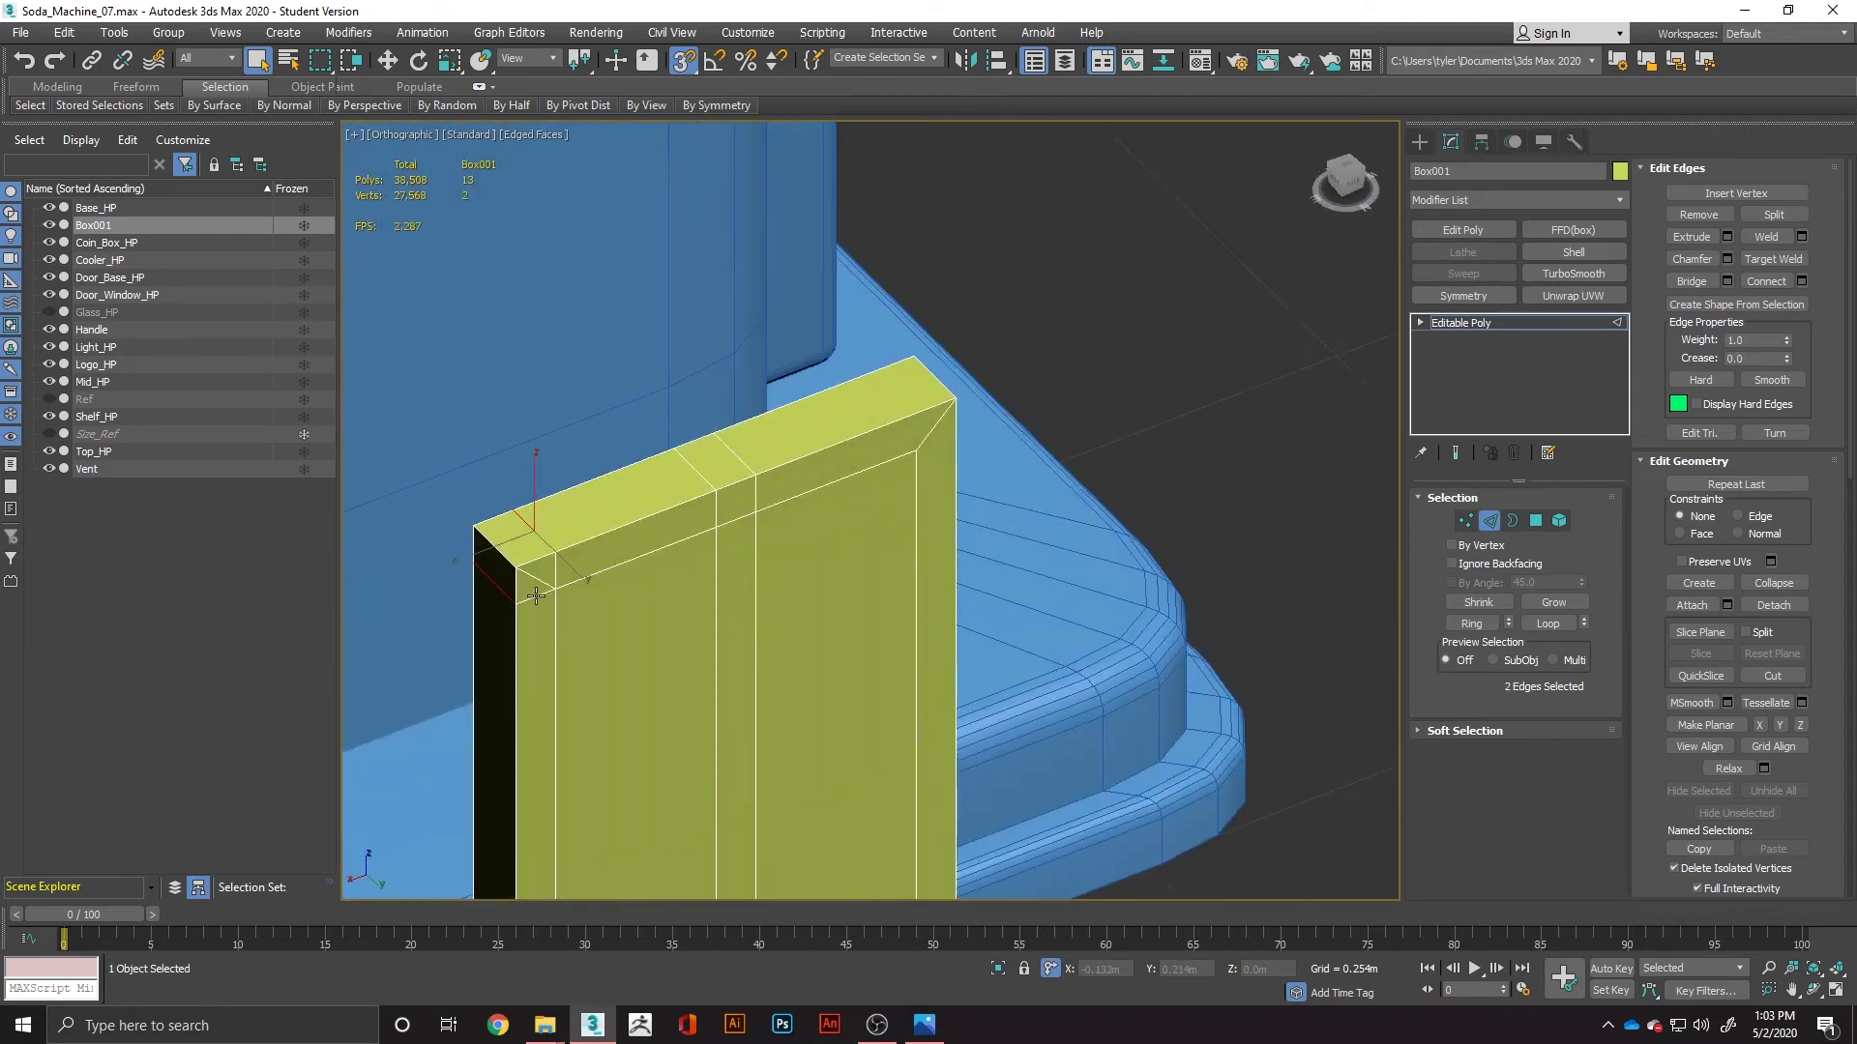
key(ctrl+BackSpace)
Step: Extrude the two large front opening polygons inward by about -0.095 m to recess them into the frame
scroll(1007, 631, down, 3)
alt+middle_drag(901, 667, 866, 646)
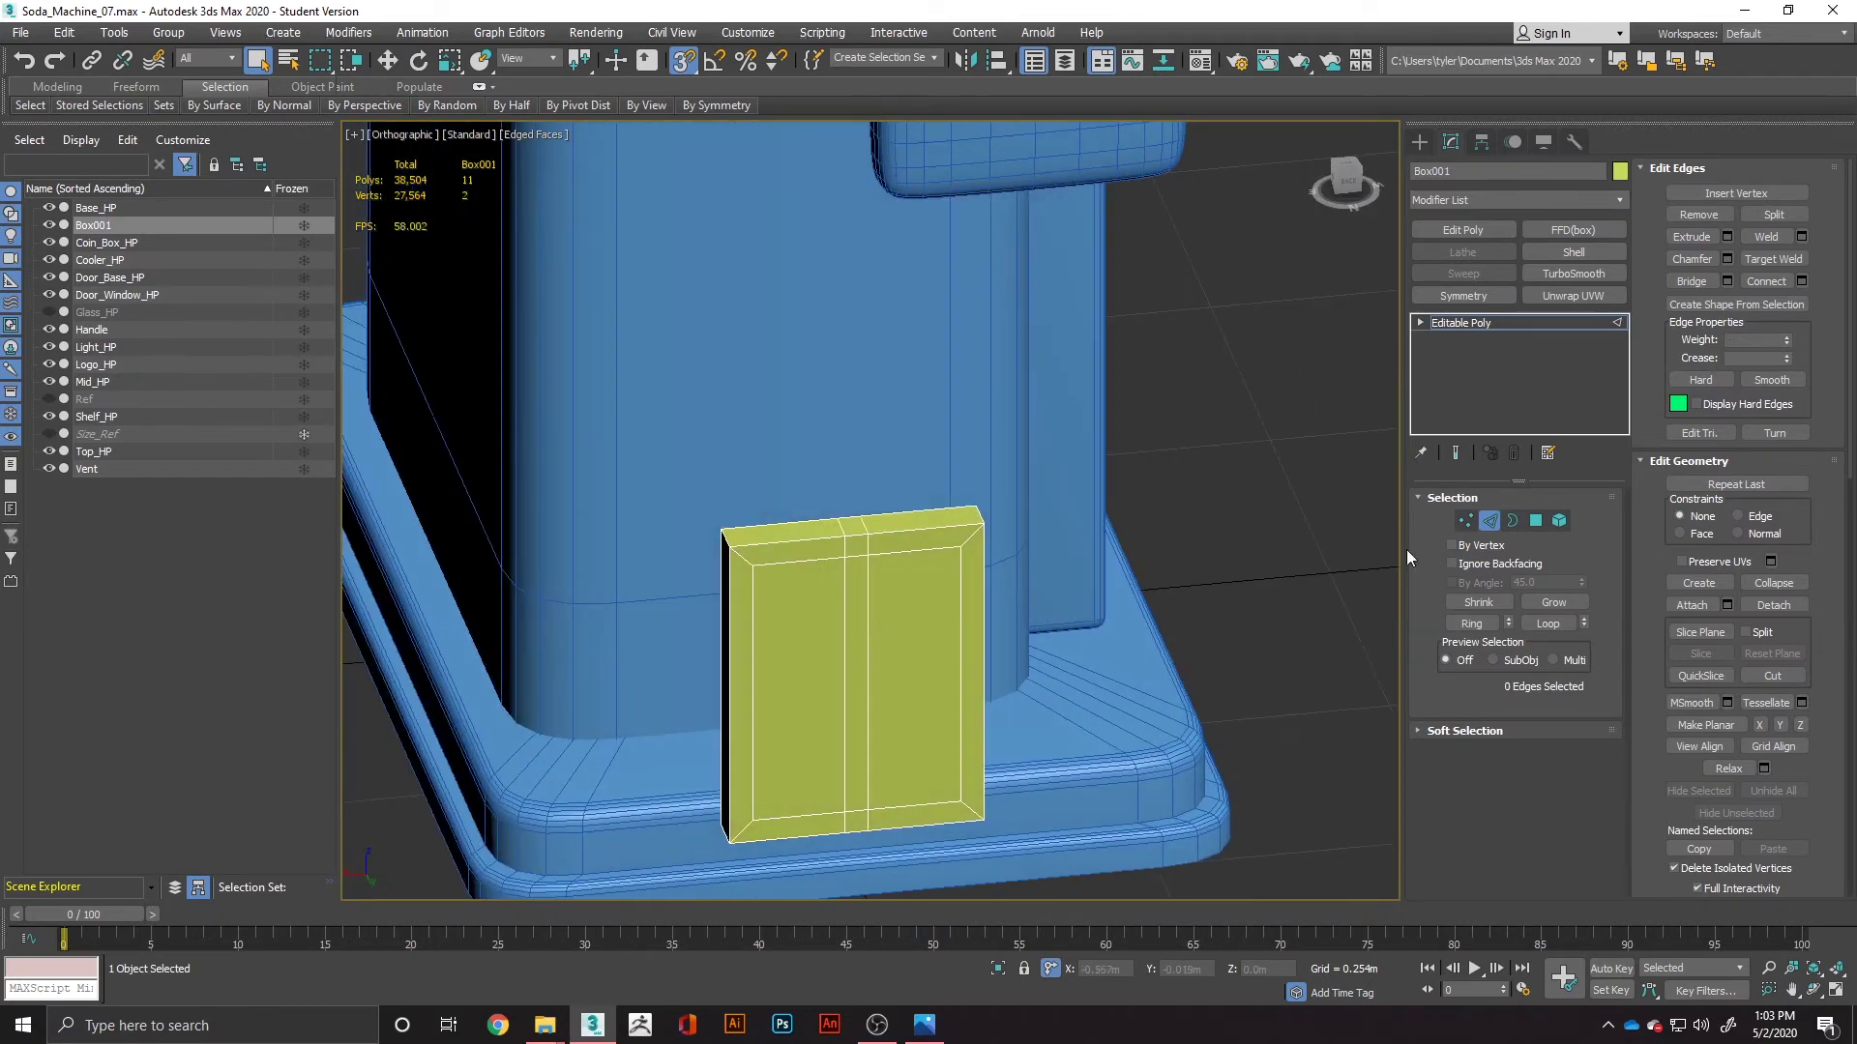
click(1536, 521)
click(814, 659)
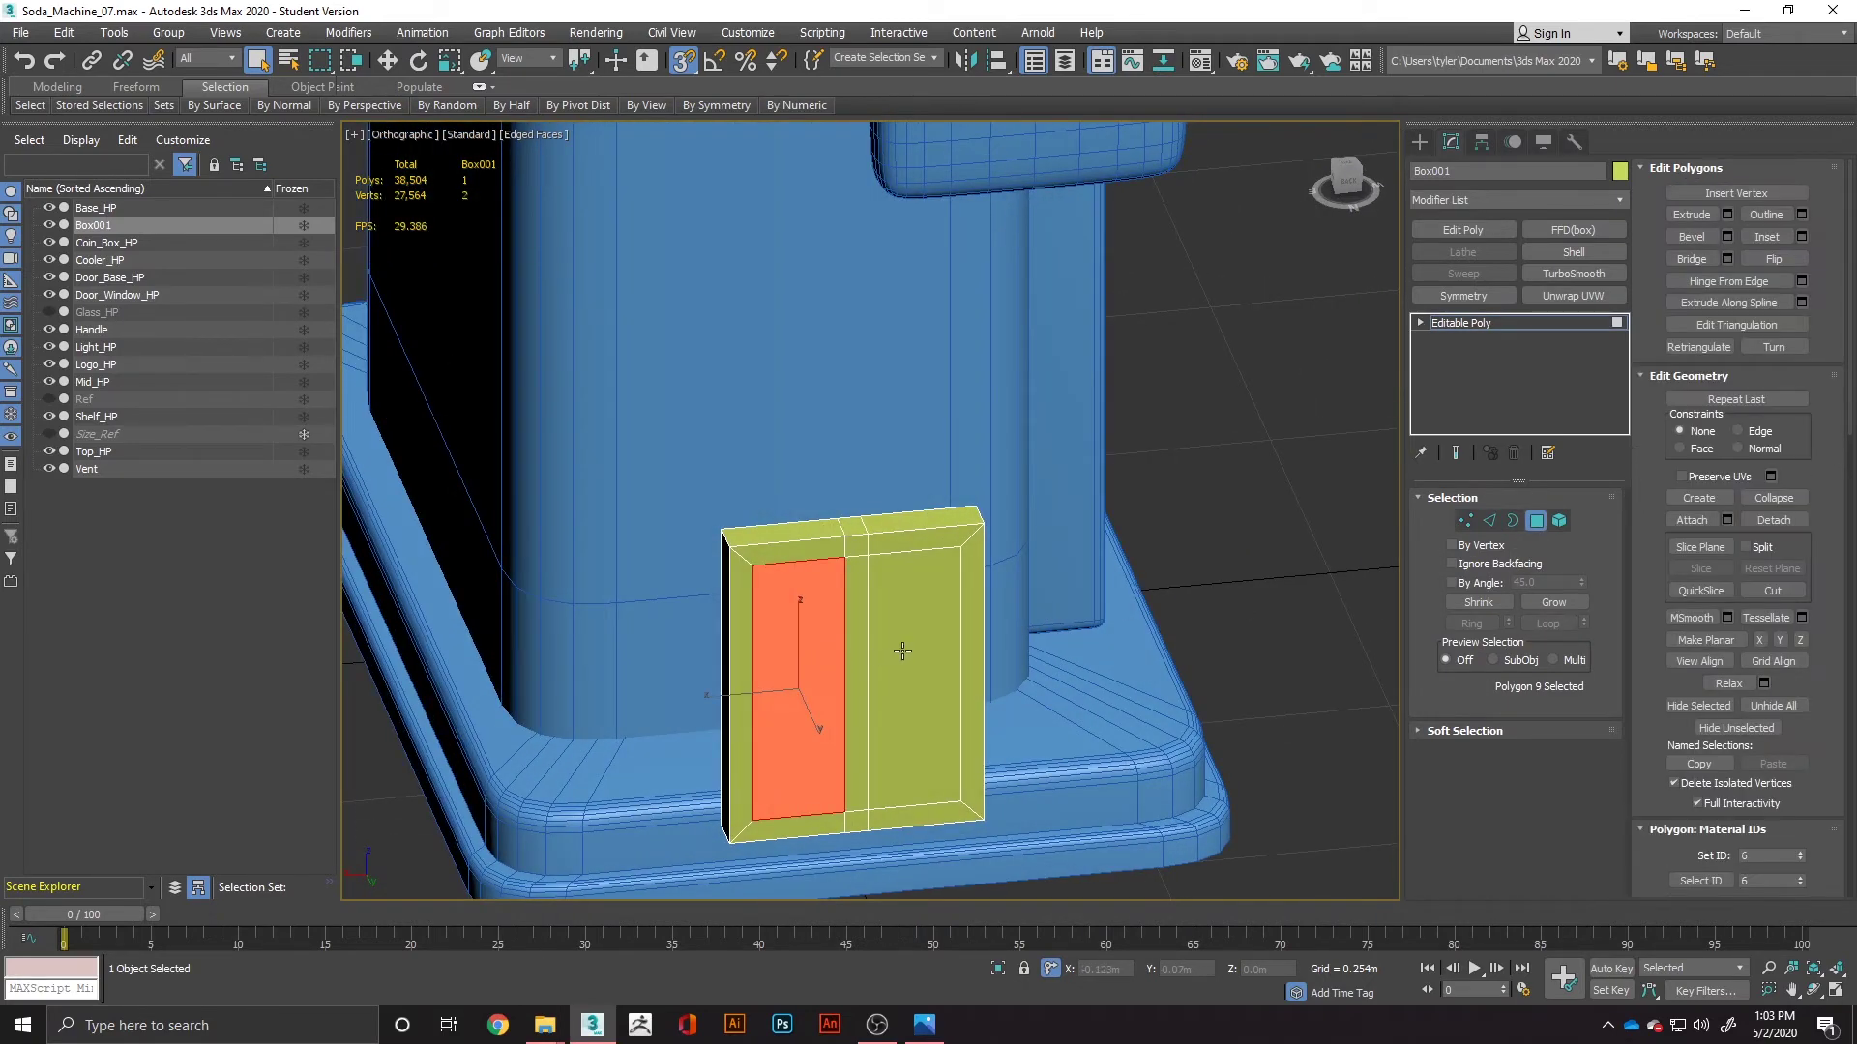
ctrl+click(899, 663)
scroll(899, 663, down, 2)
right_click(839, 679)
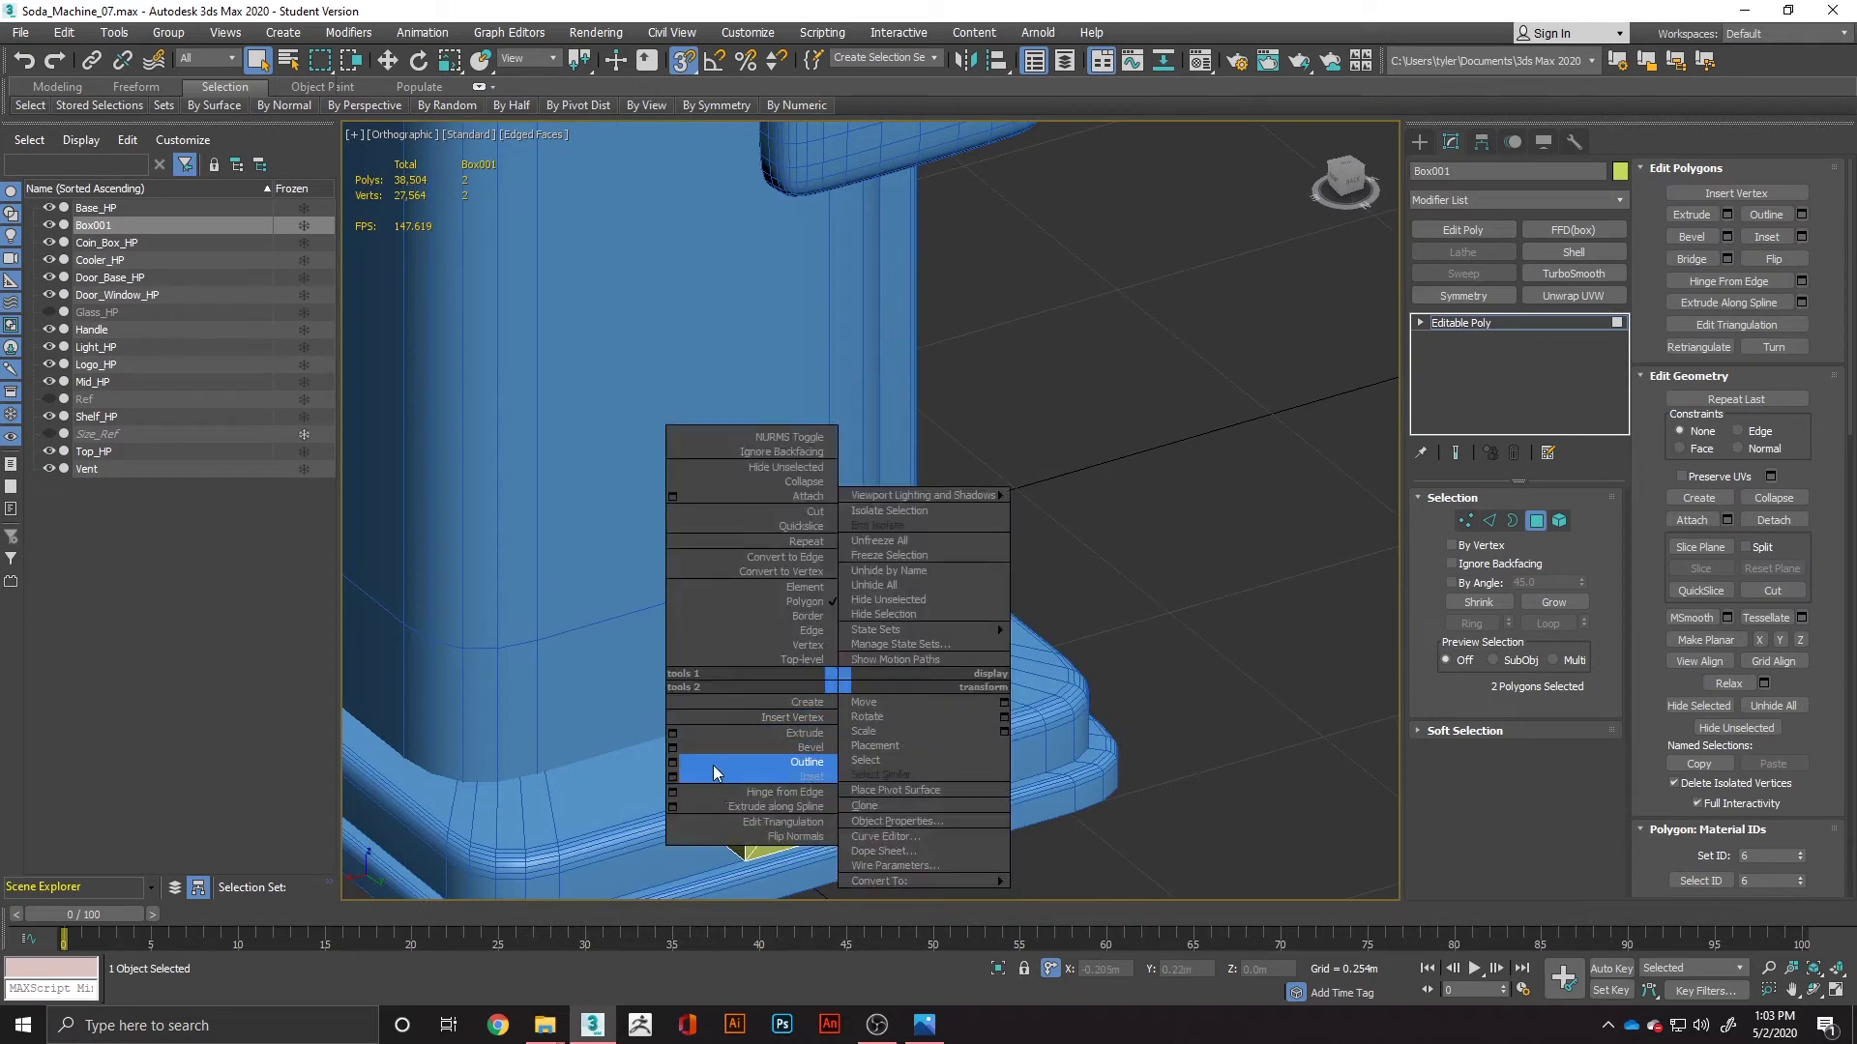
click(674, 734)
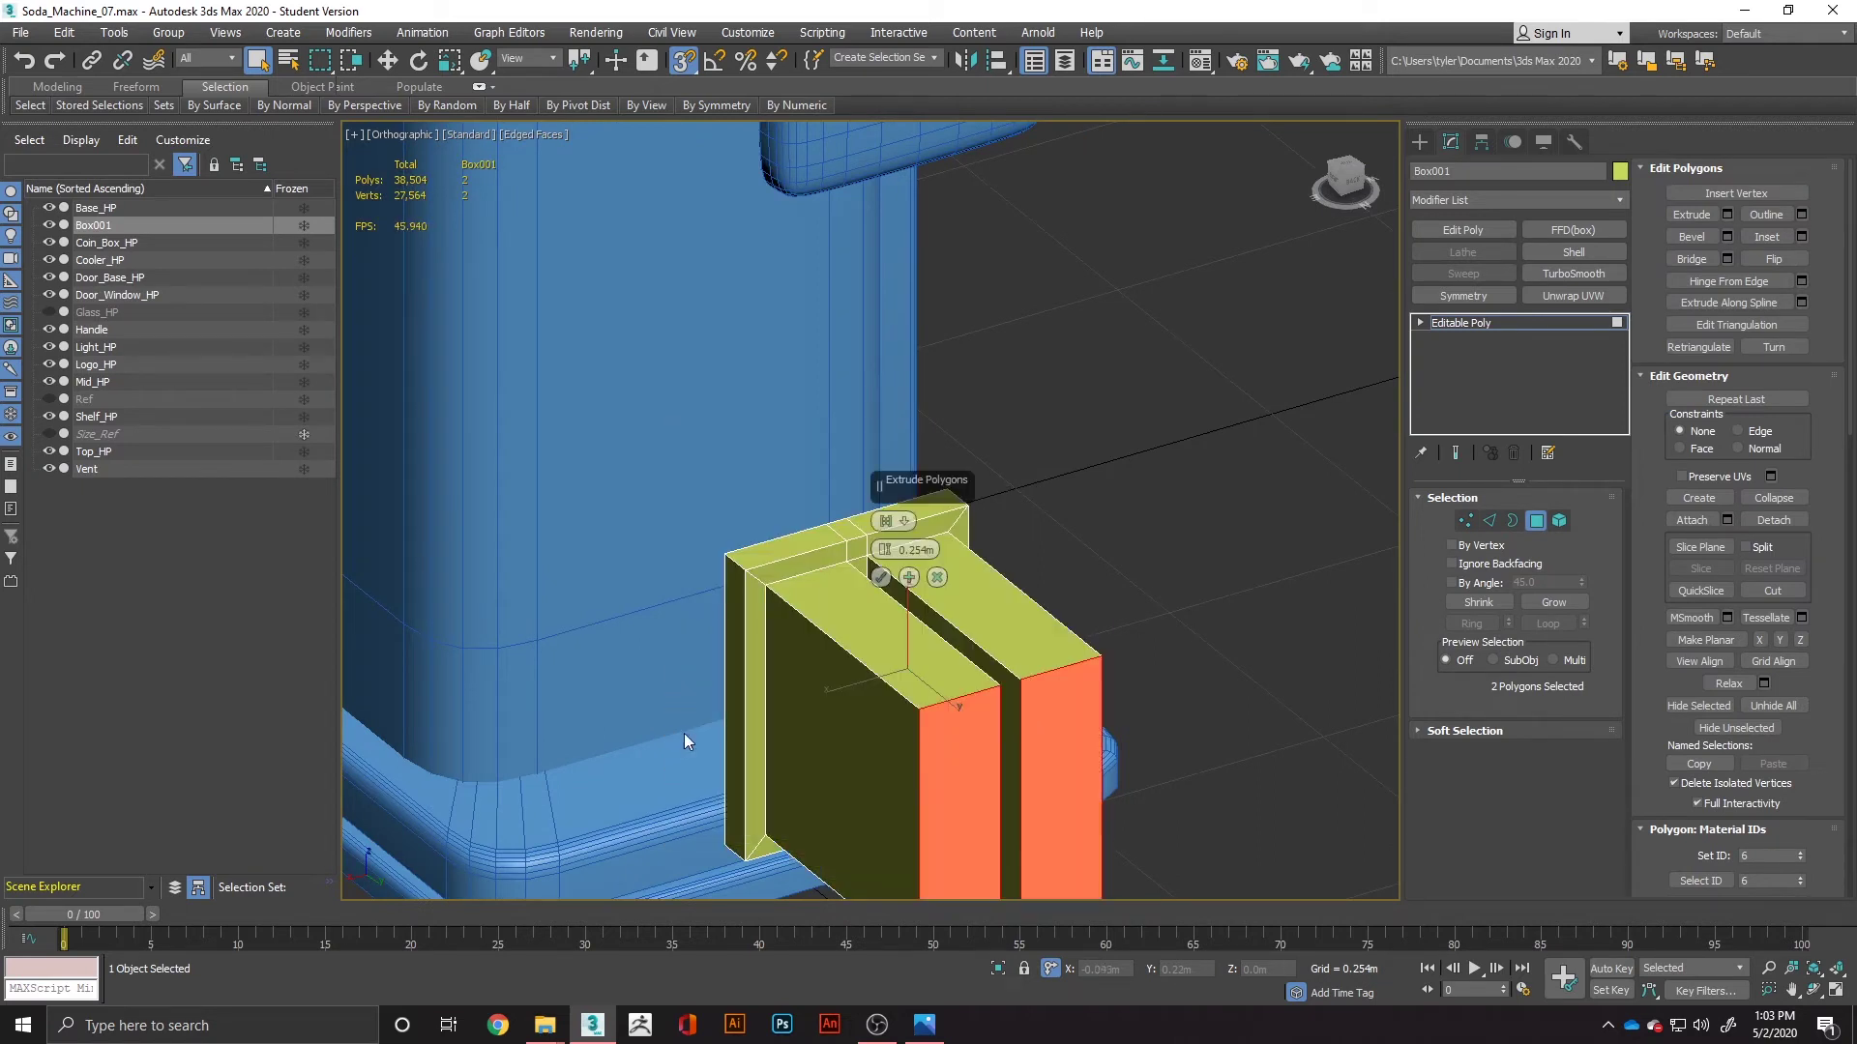
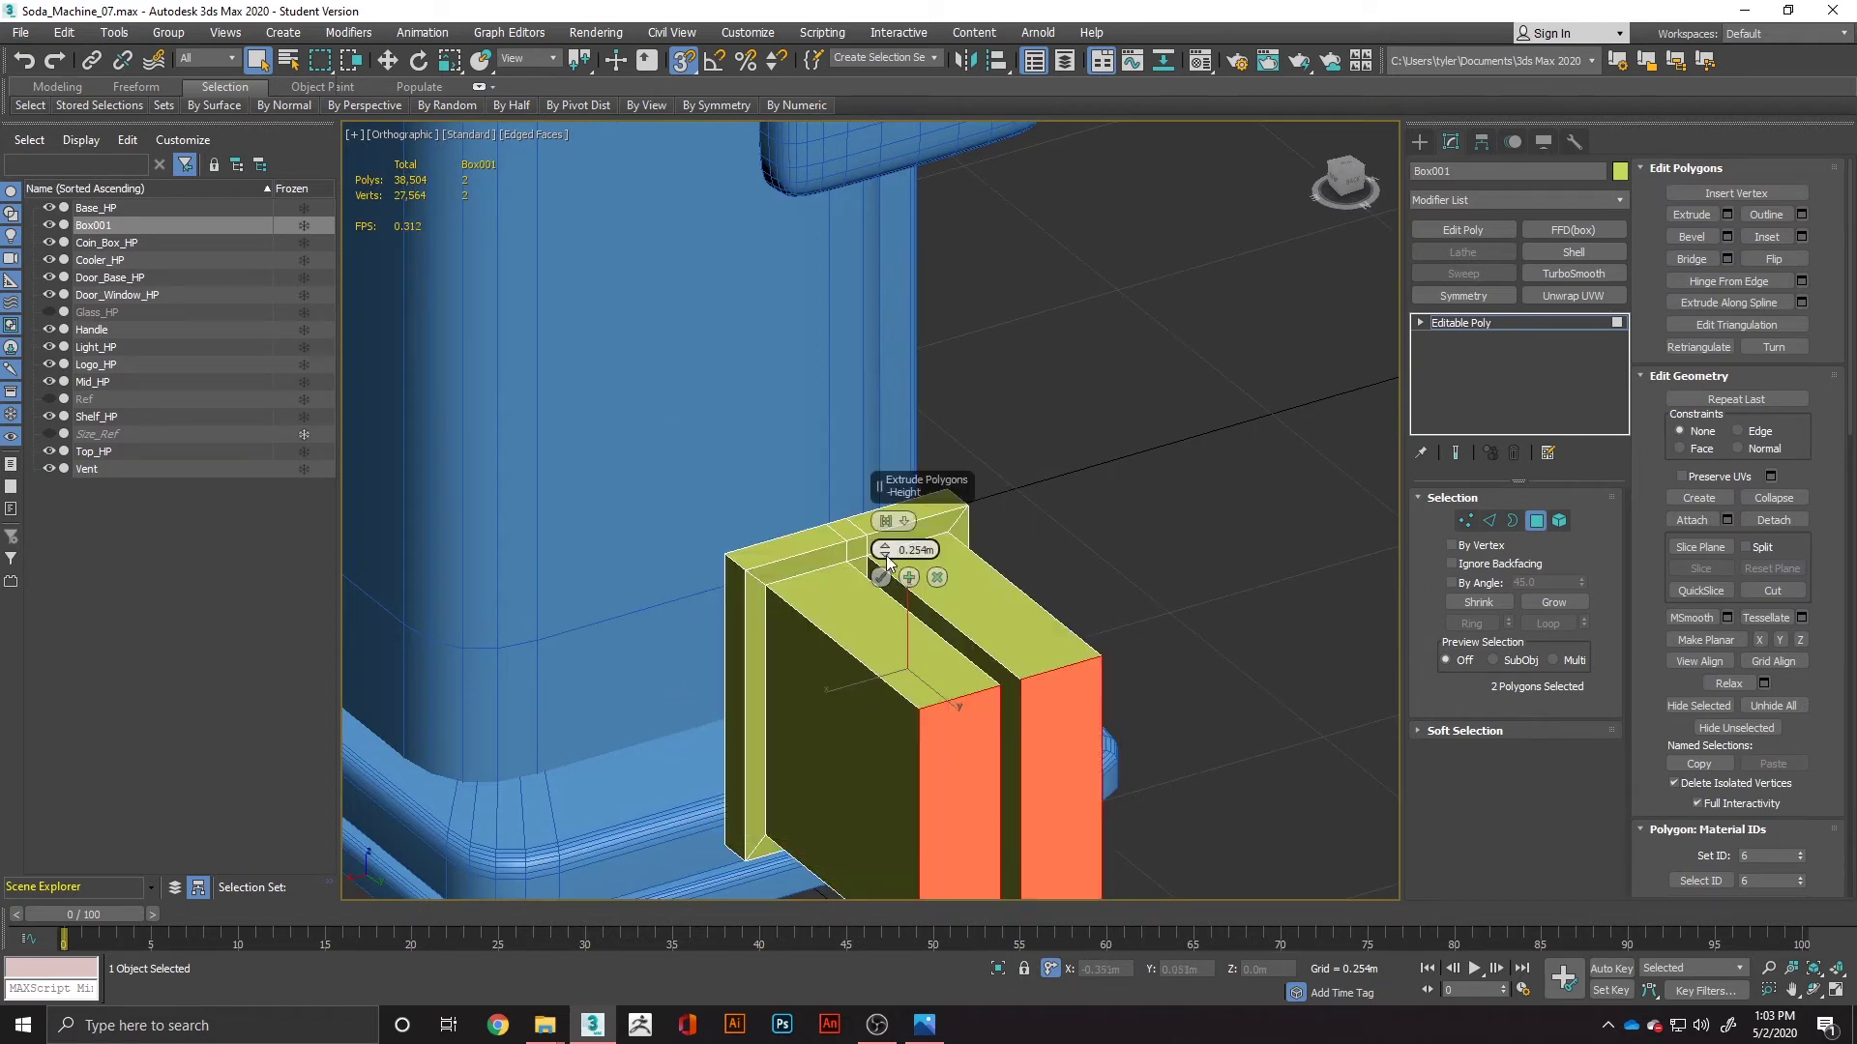
drag(891, 563, 846, 640)
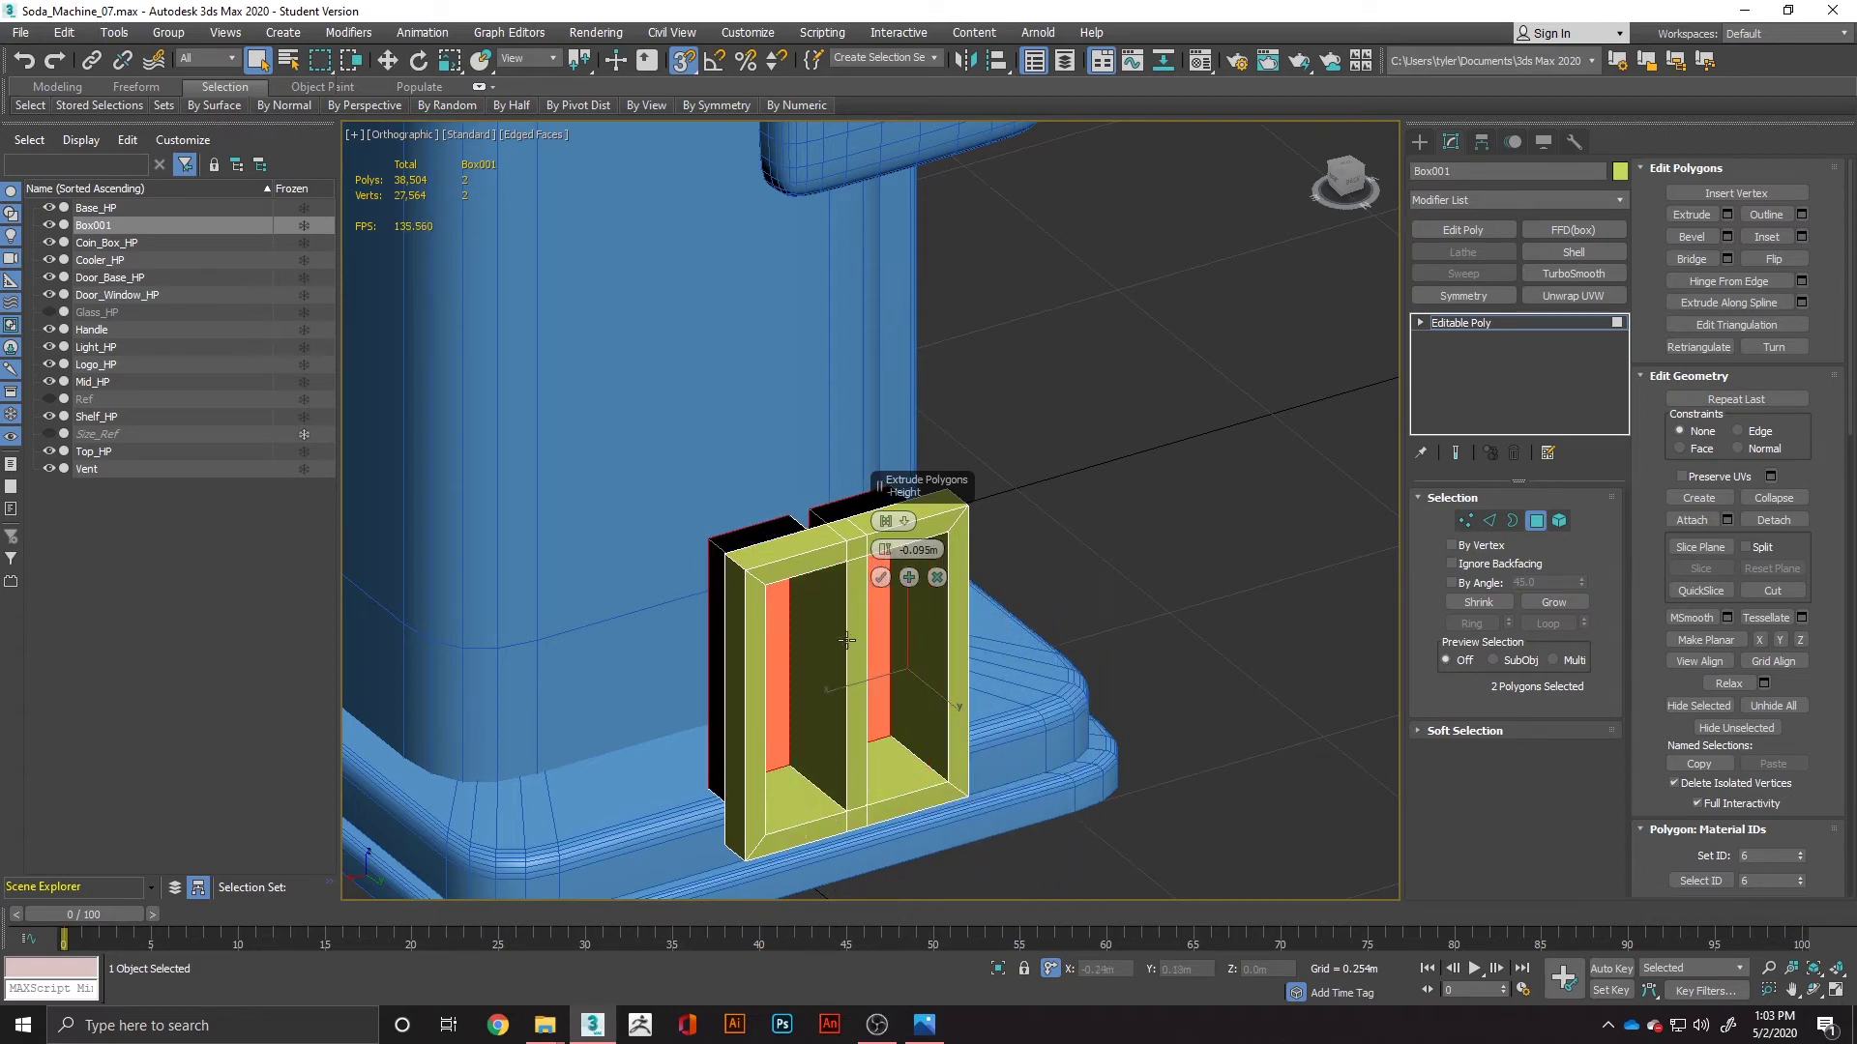
click(880, 577)
Step: Move the two recessed polygons along Y with vertex snapping until they align with the box's back edge
alt+middle_drag(875, 572, 835, 645)
key(s)
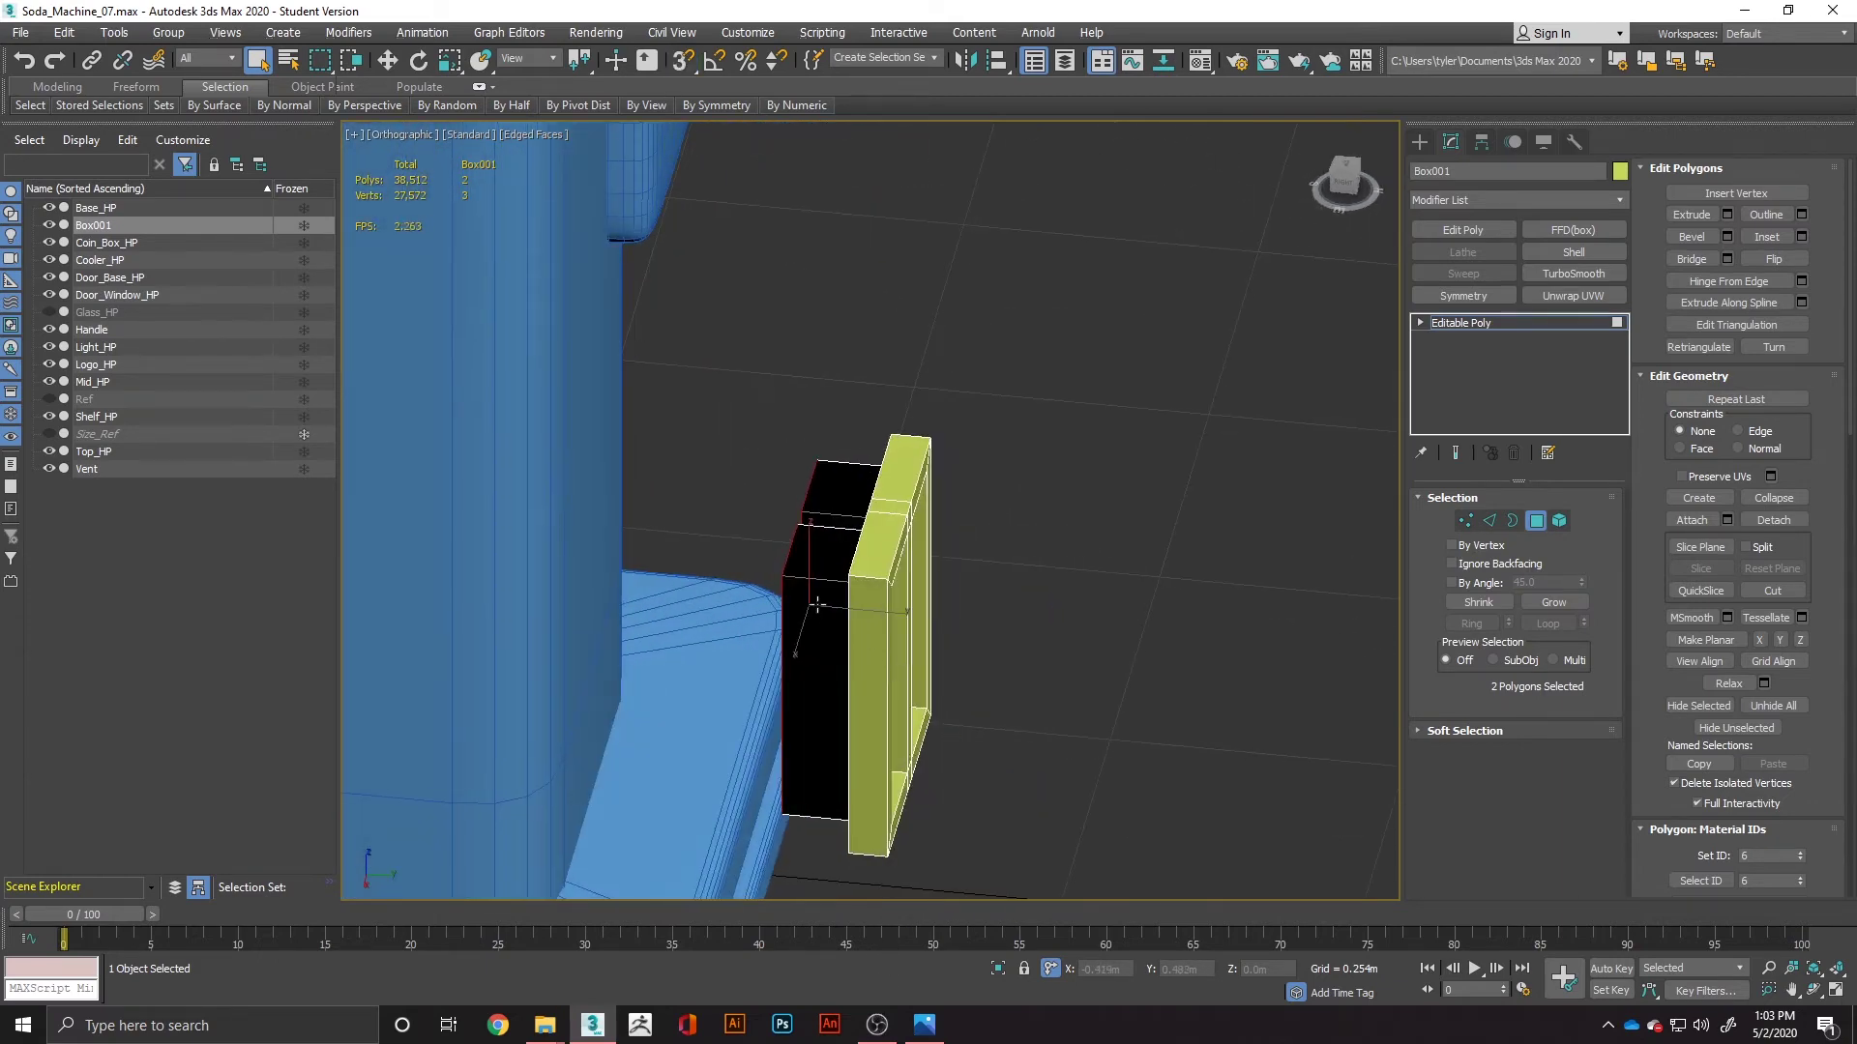
key(w)
drag(840, 609, 851, 583)
key(s)
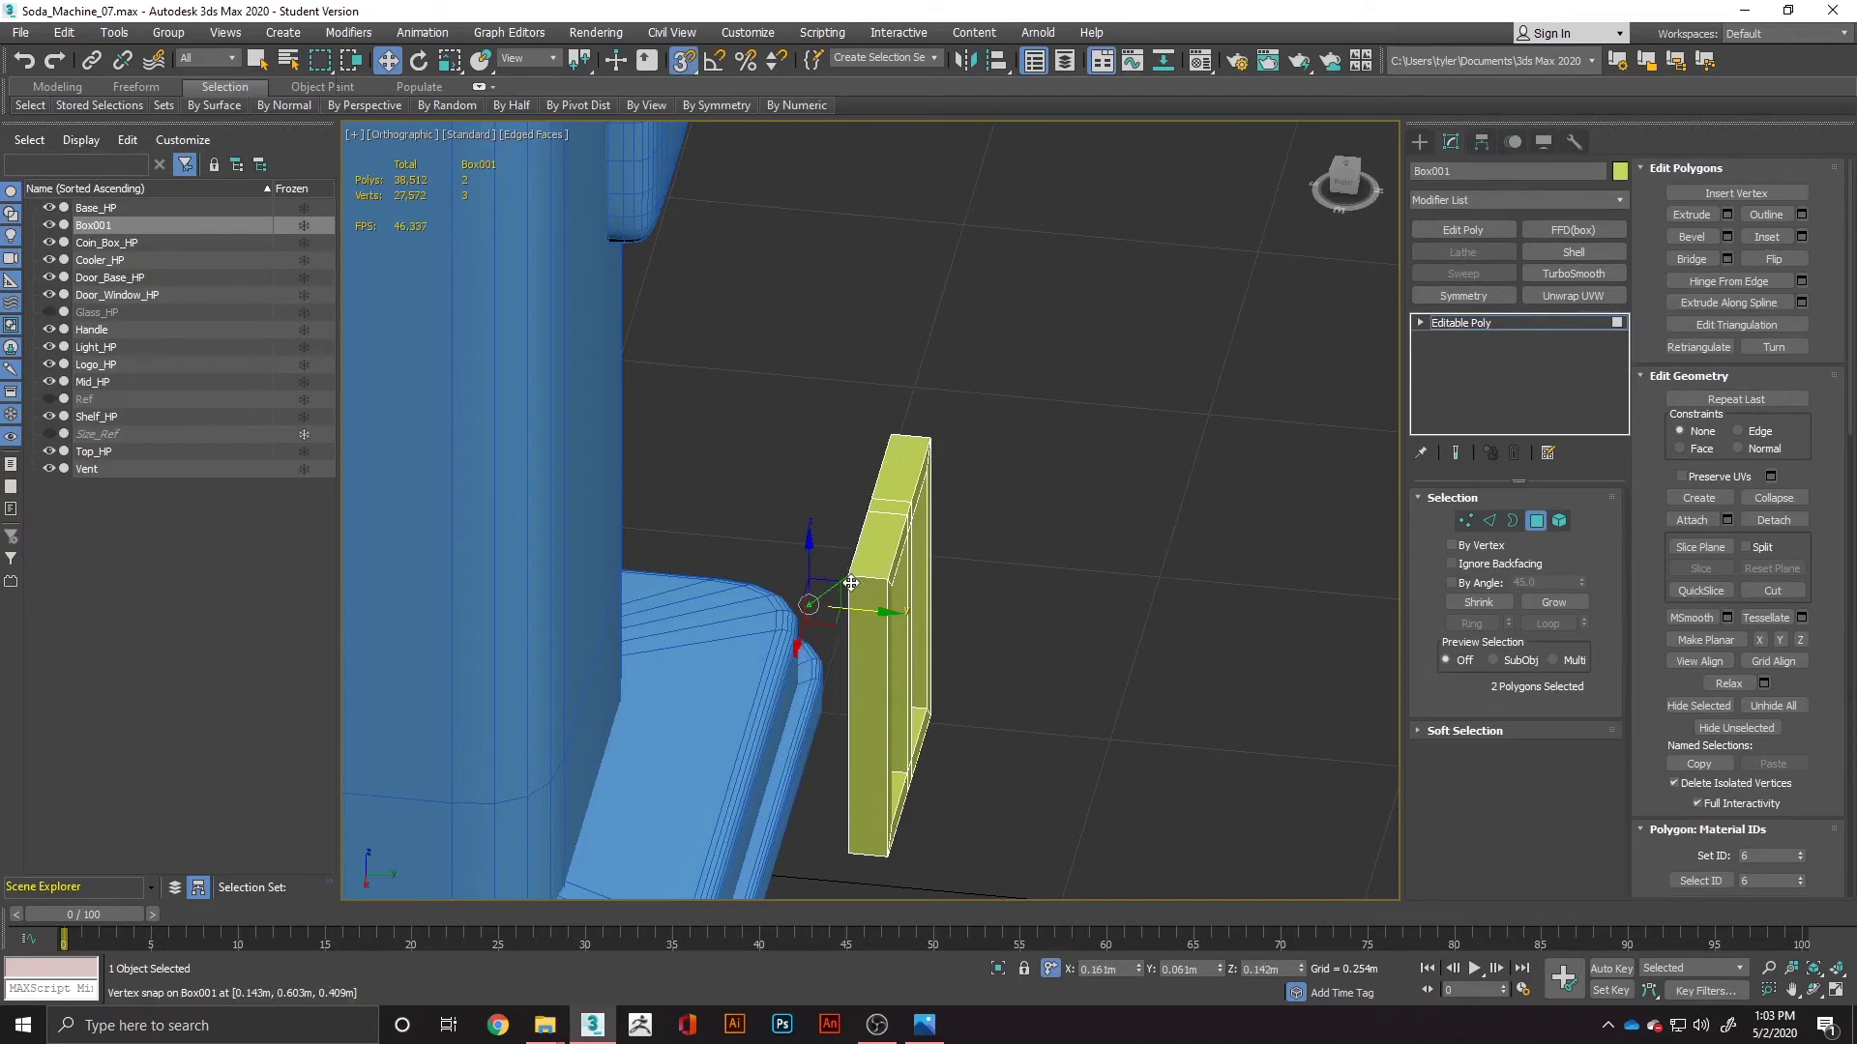
Step: Turn off snapping and nudge the two recessed polygons slightly forward along Y, then deselect them
alt+middle_drag(870, 590, 943, 657)
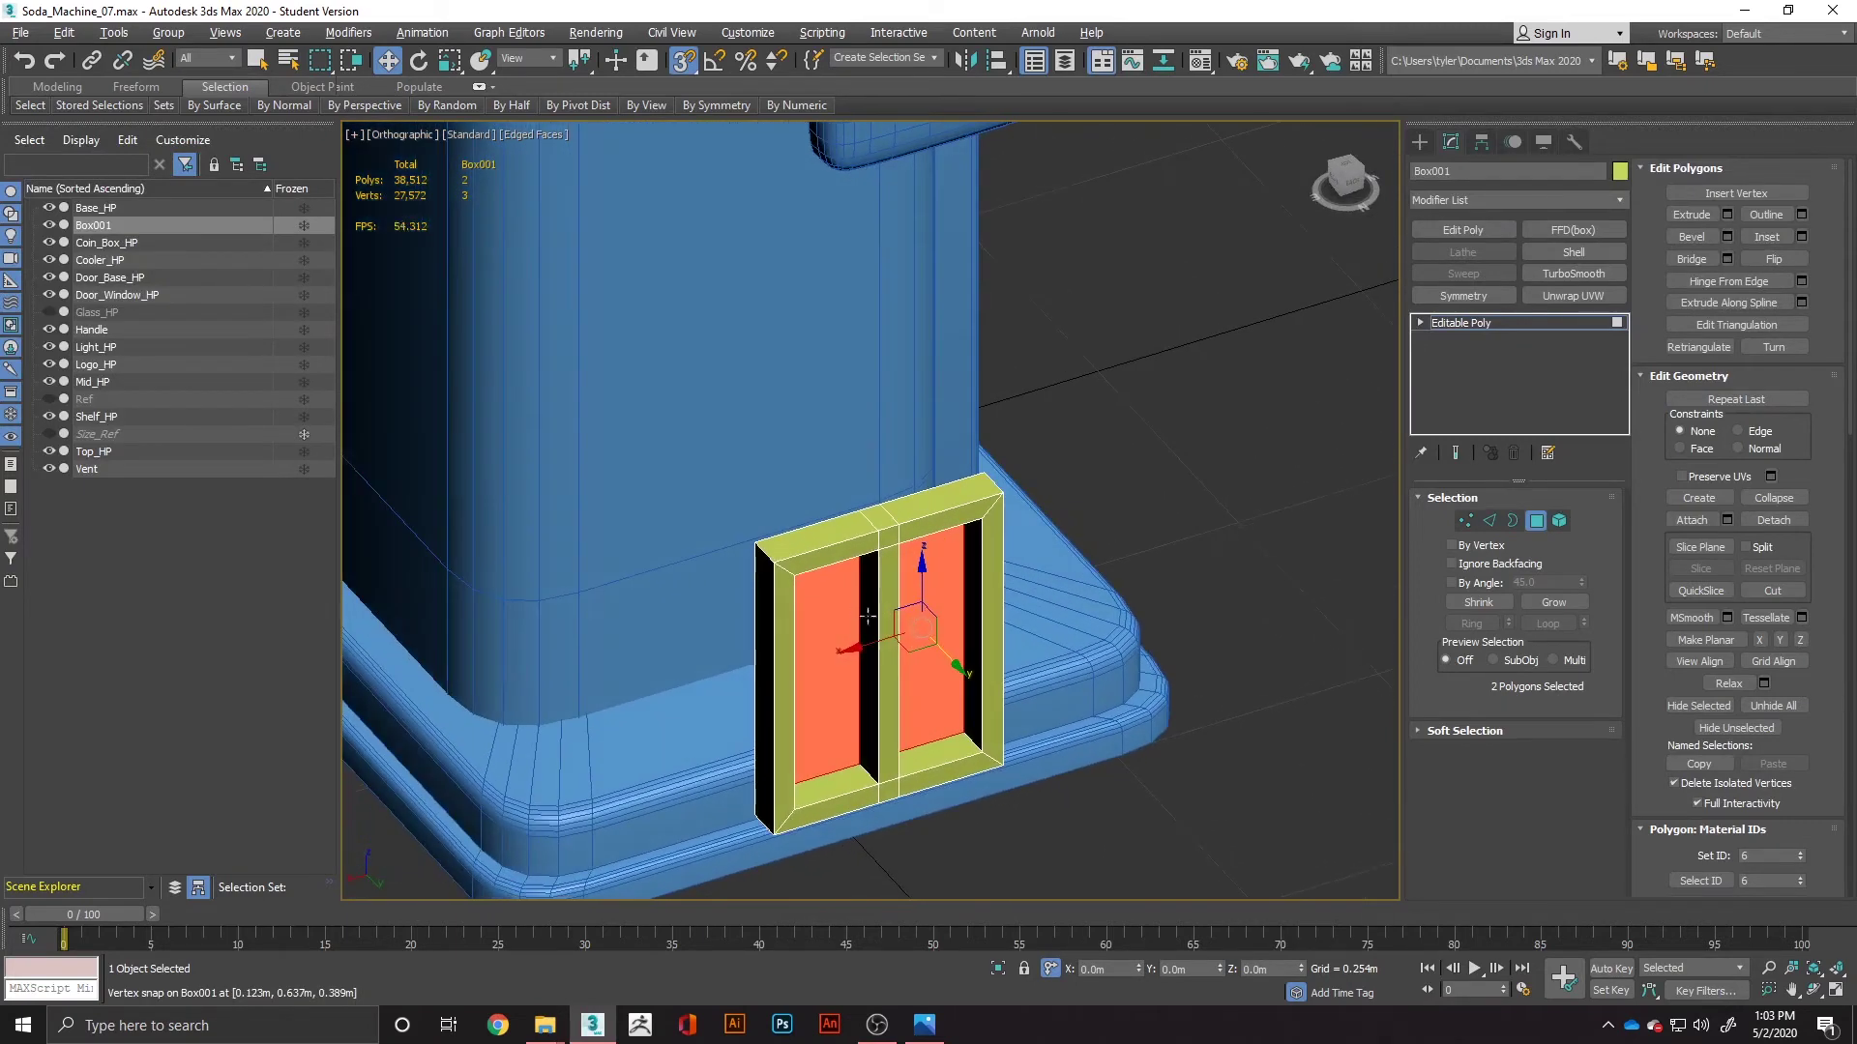
key(s)
drag(950, 661, 956, 668)
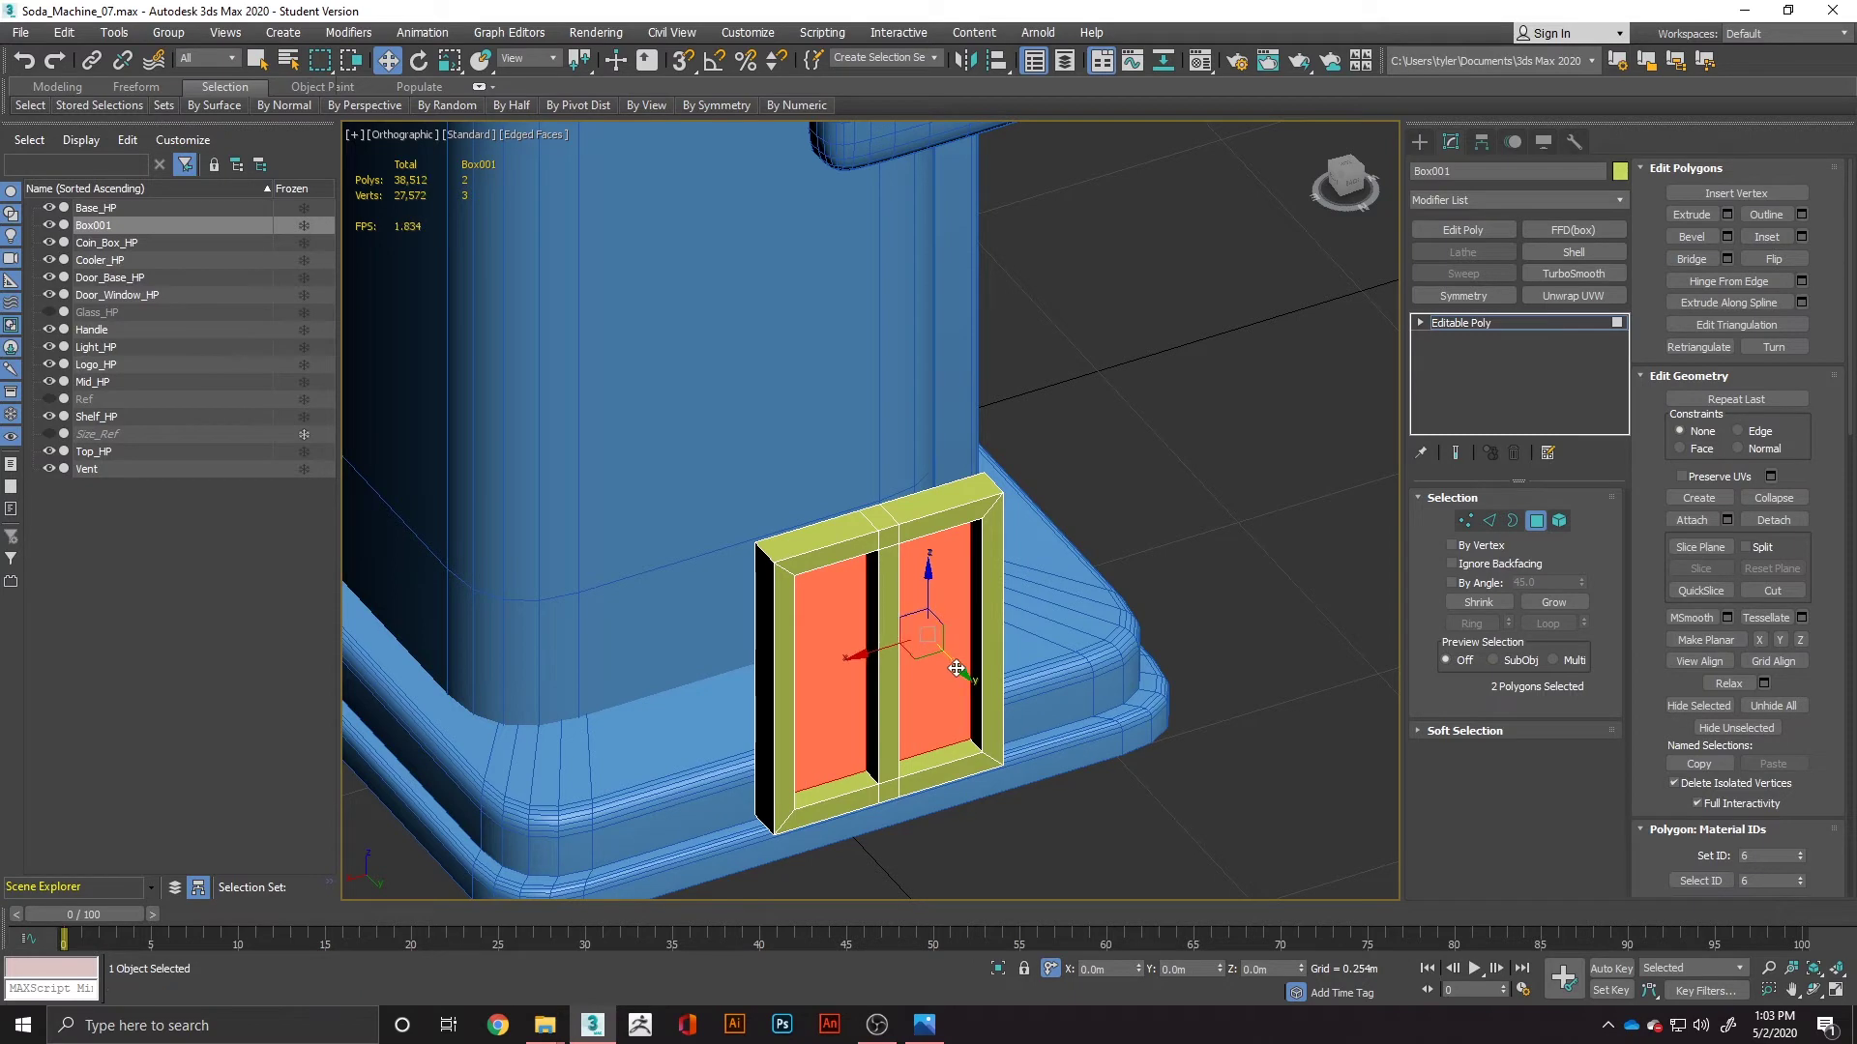
click(1216, 626)
Step: Select the open border at the back of the frame and move it slightly backward along Y
alt+middle_drag(1216, 627, 758, 595)
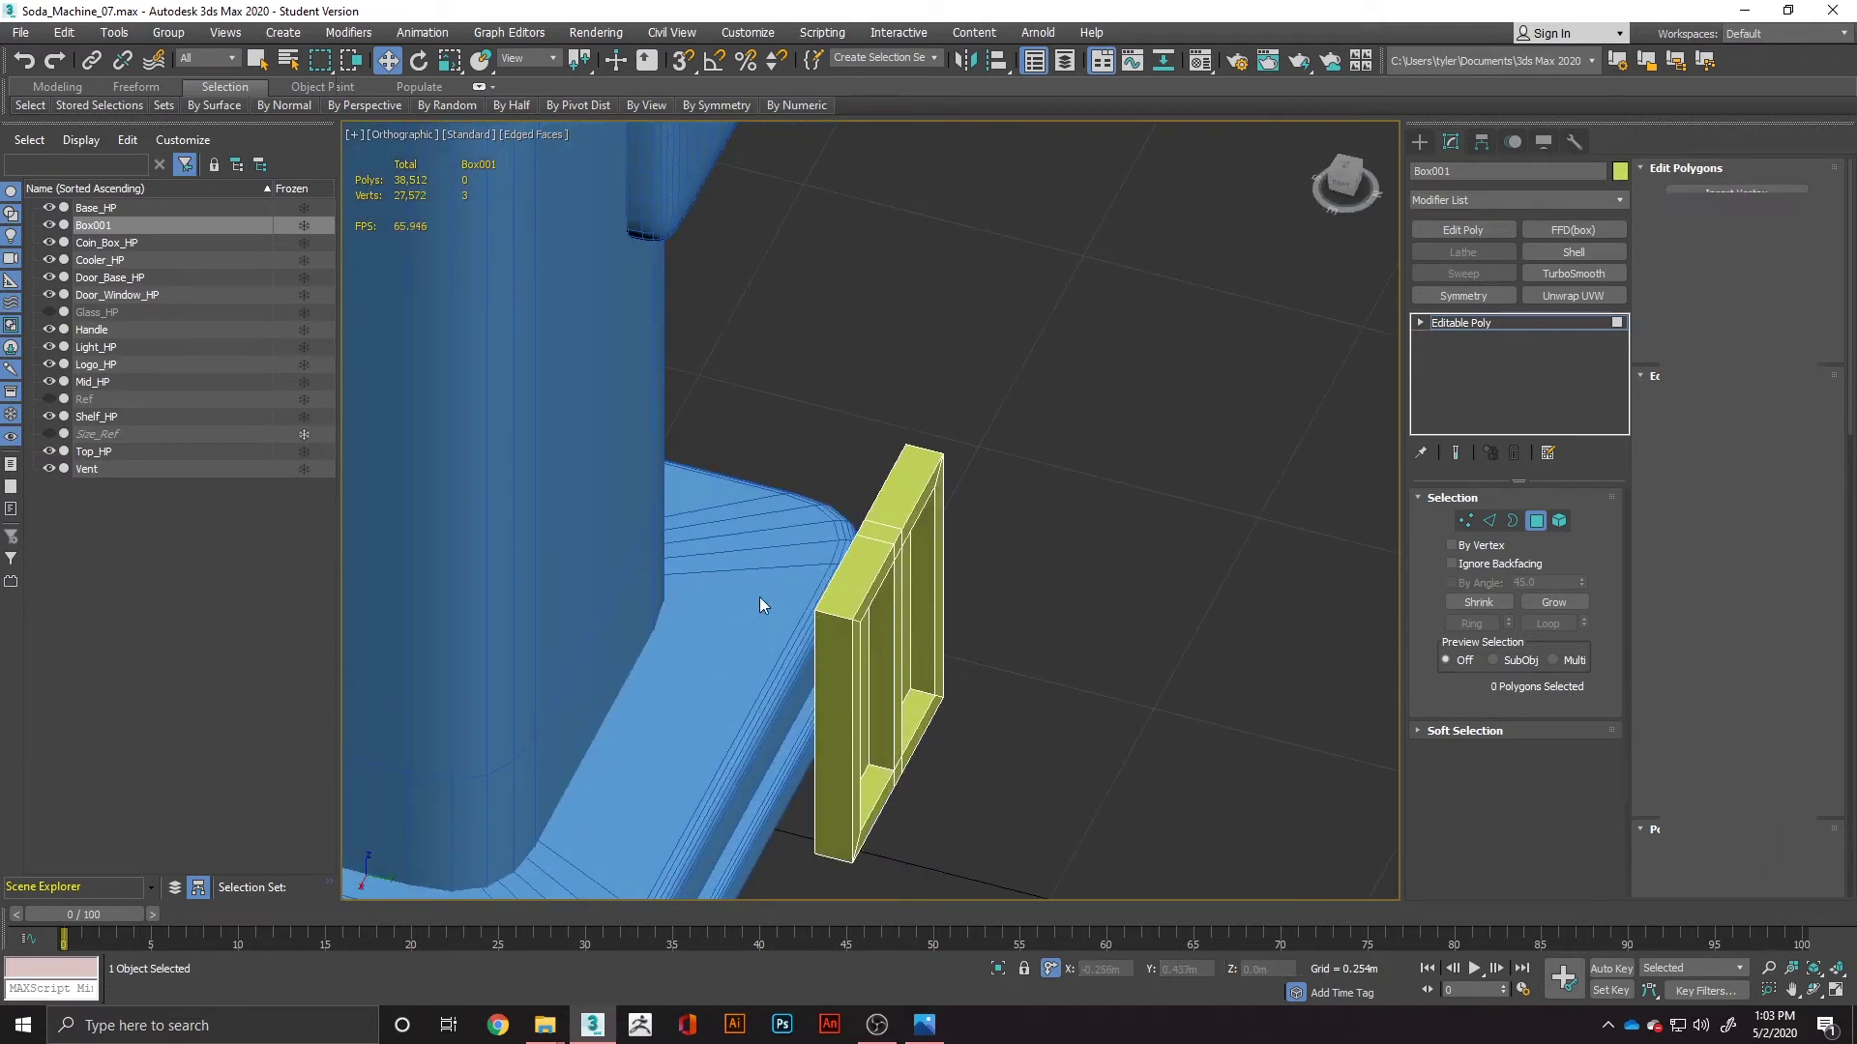
key(3)
click(818, 638)
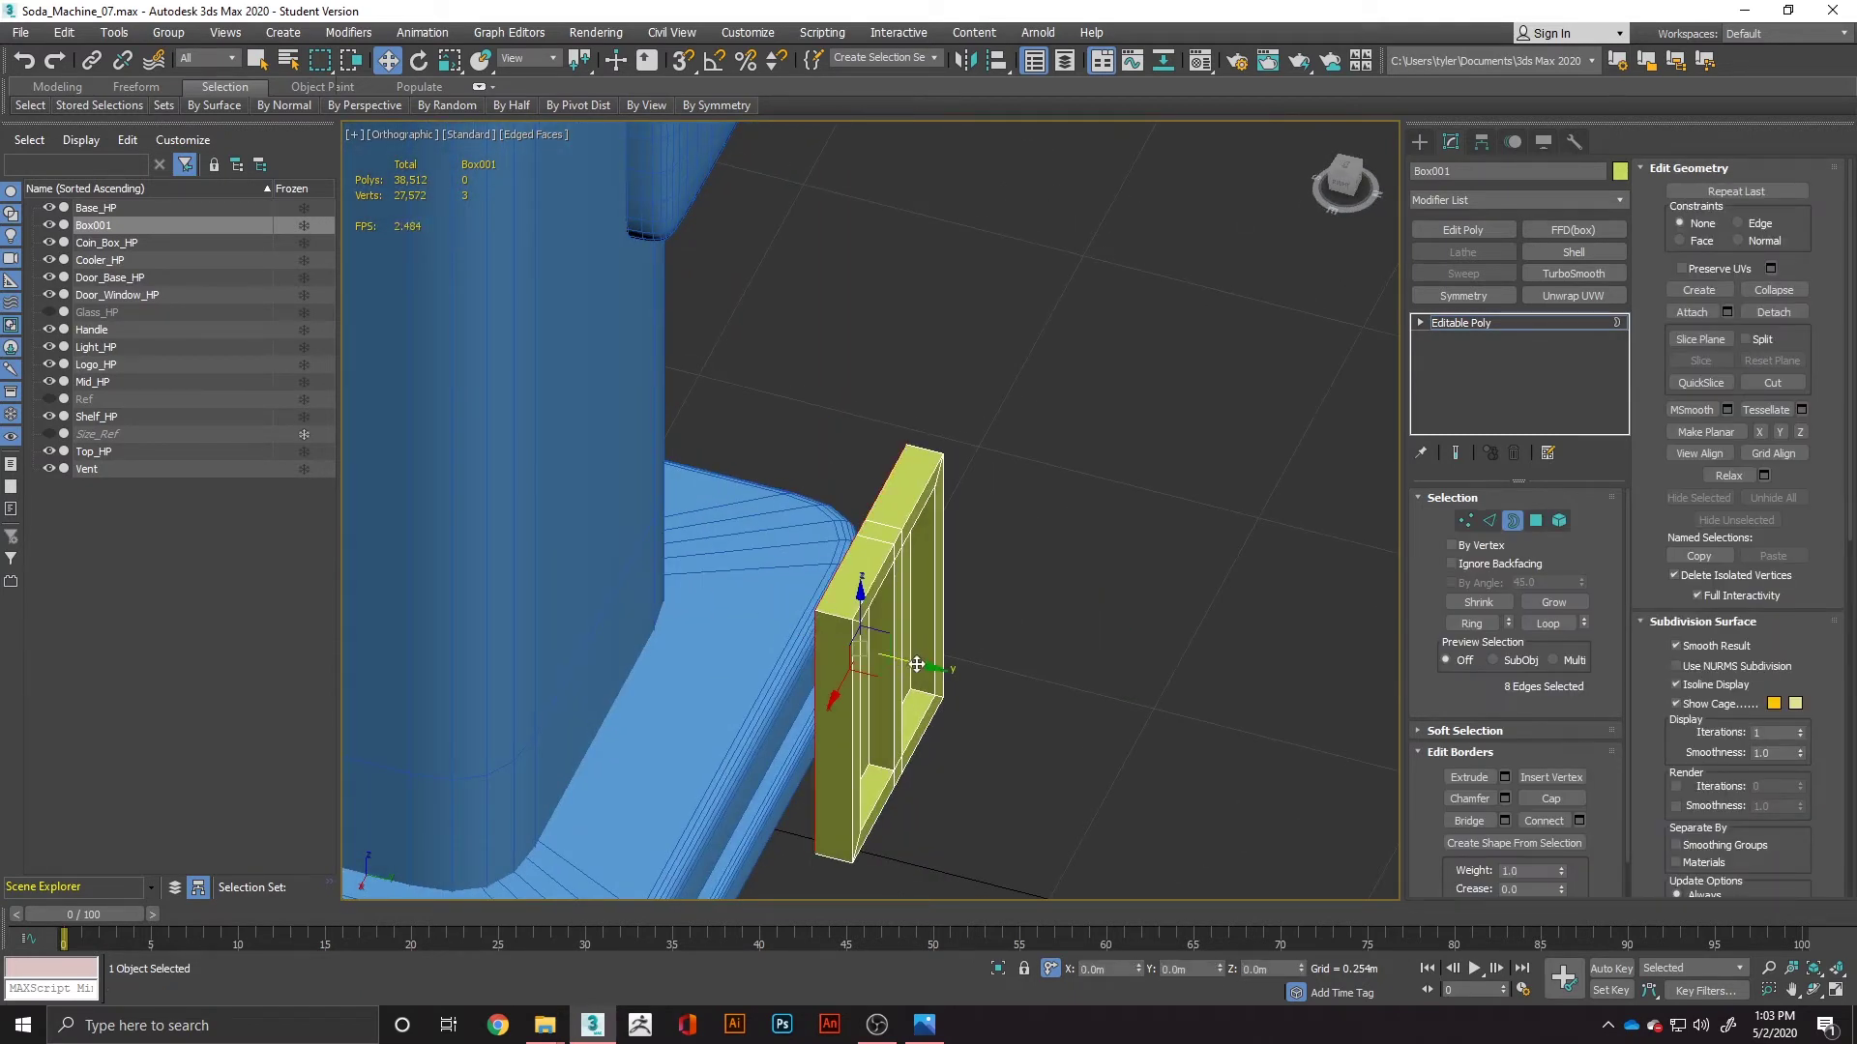
click(1027, 664)
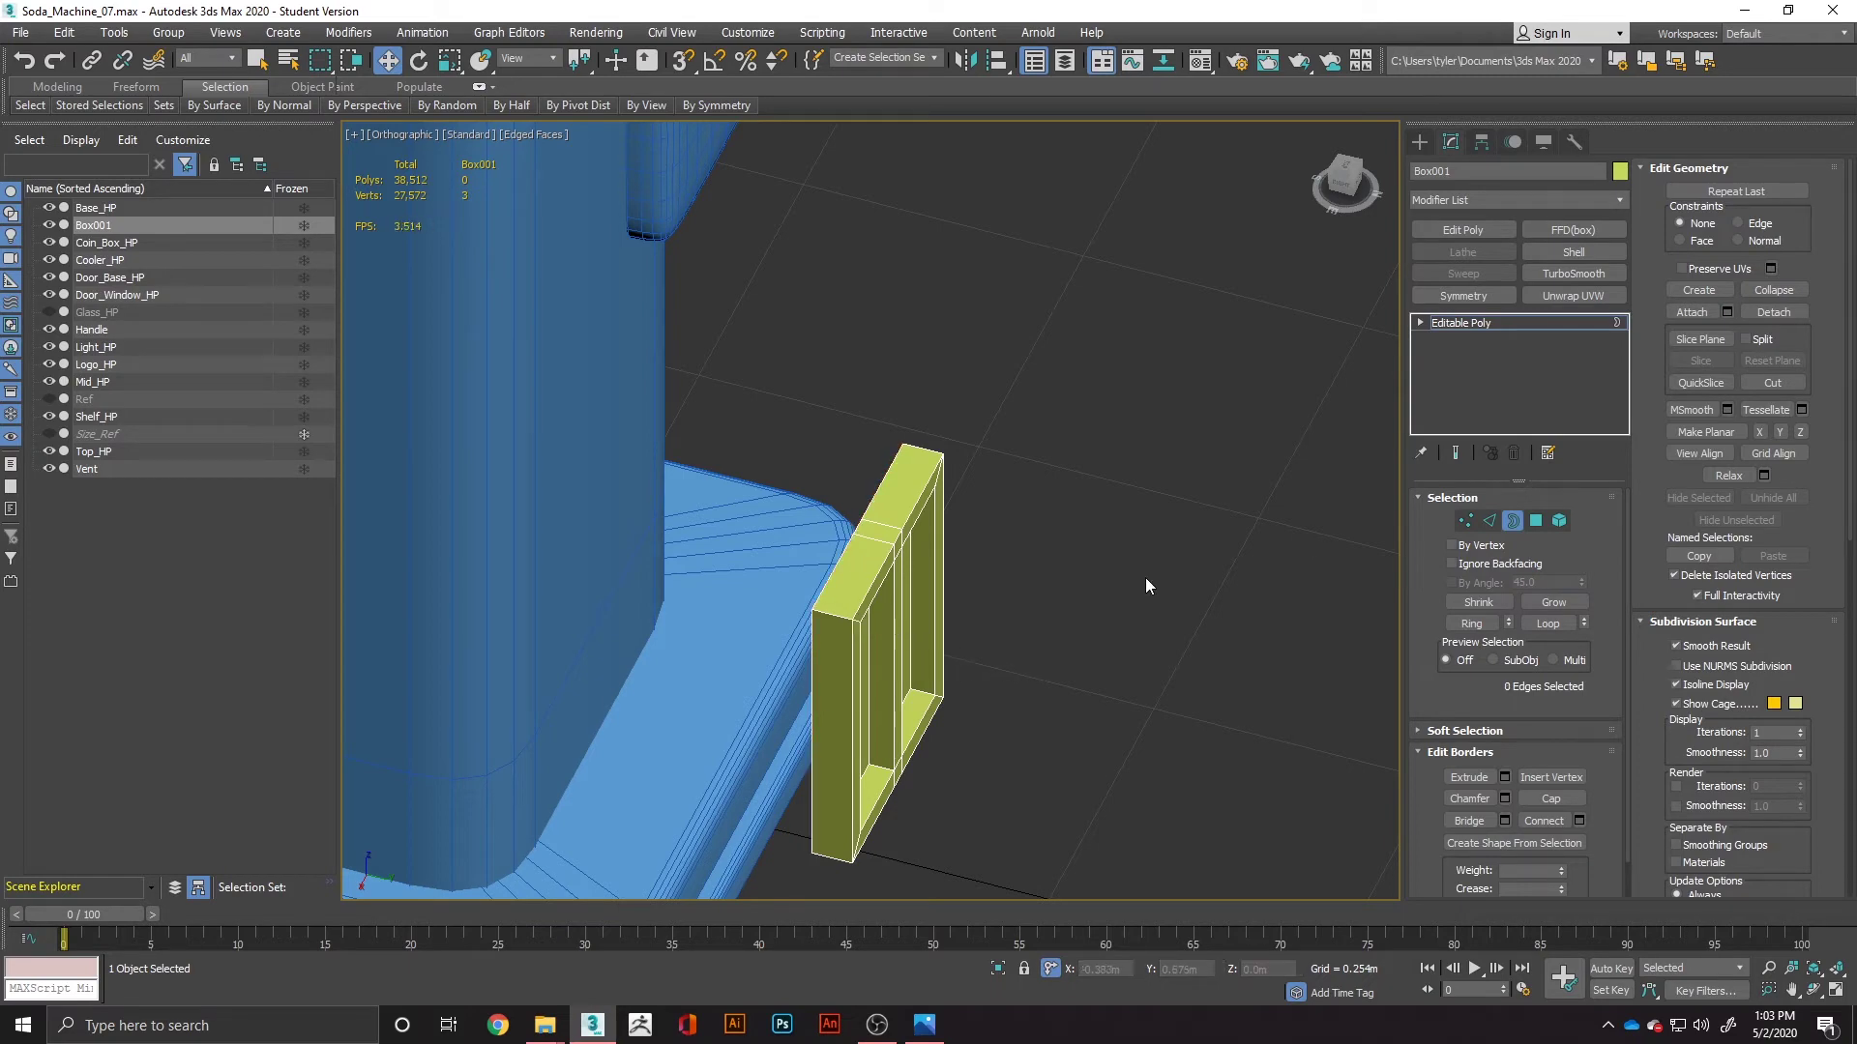
Step: Select the mitred edges at all four corners of the grille frame, including the outer and recess corner edges
click(1489, 521)
click(849, 601)
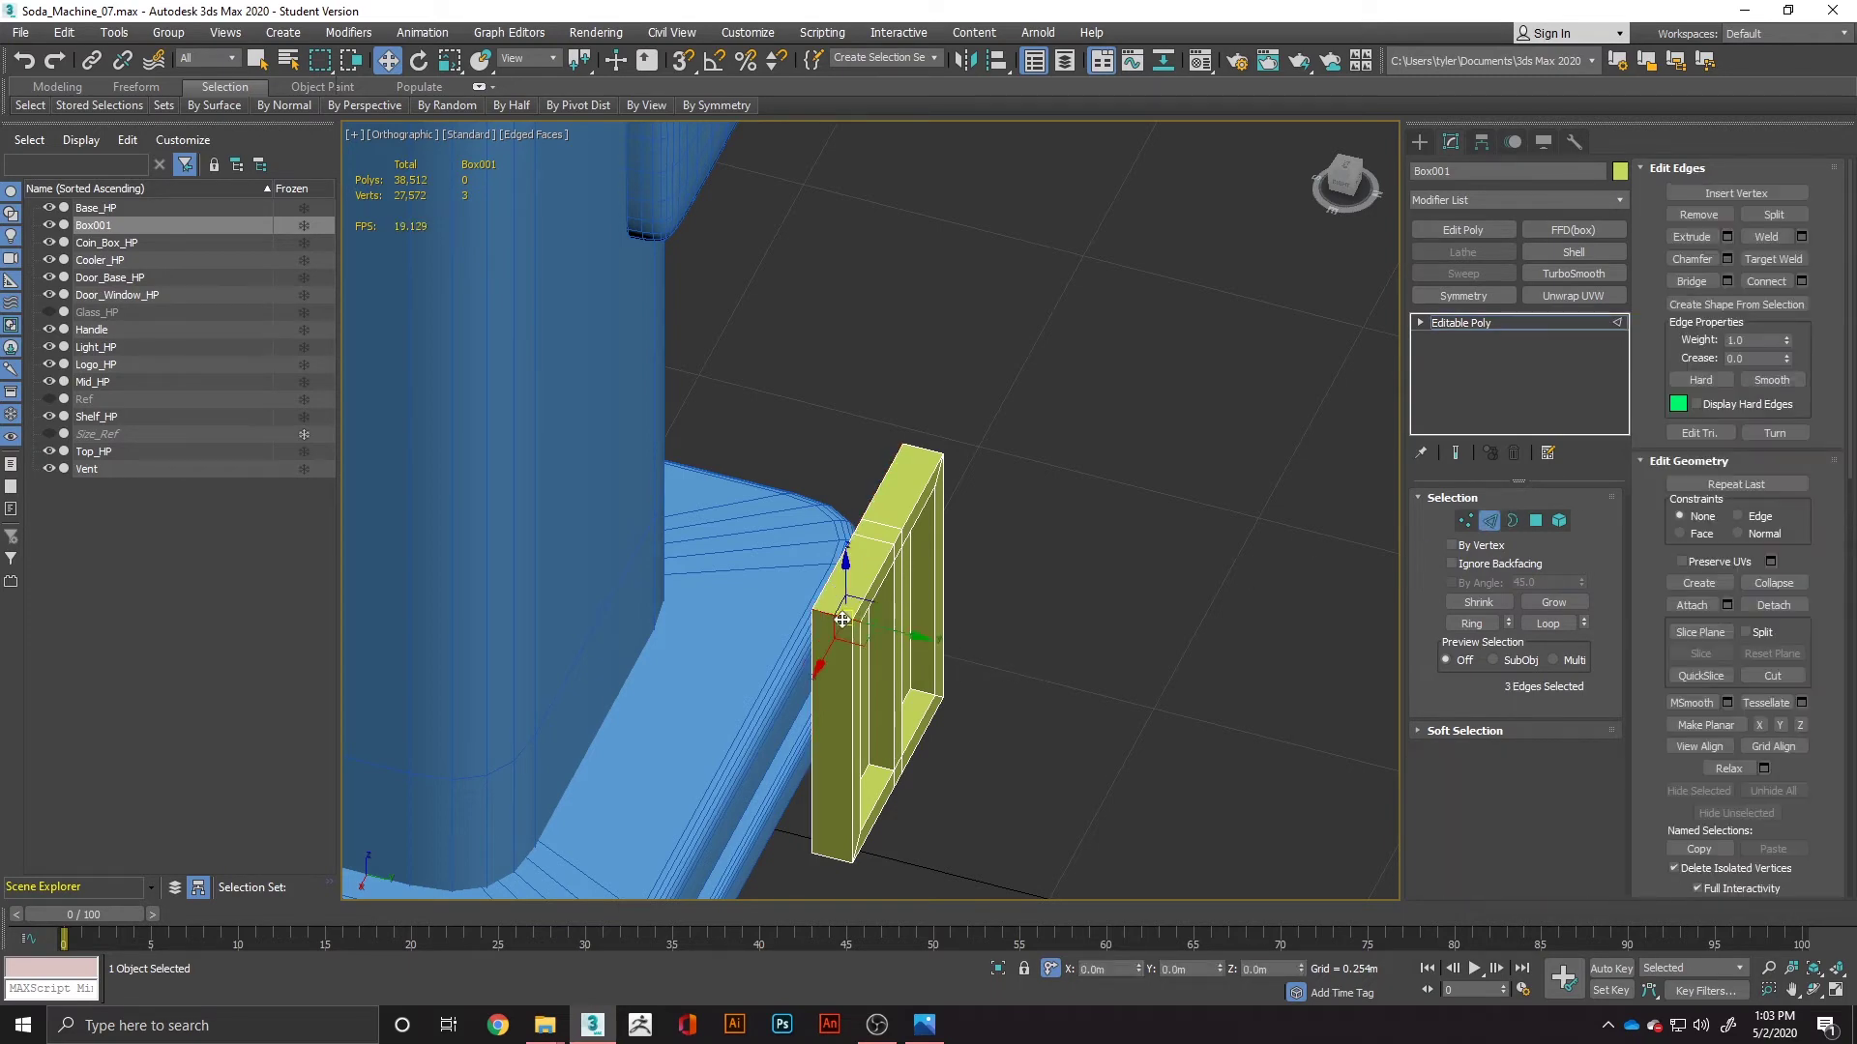
scroll(860, 585, up, 2)
mouse_move(882, 572)
alt+middle_down()
mouse_move(687, 502)
mouse_move(693, 446)
mouse_move(785, 482)
mouse_move(858, 548)
mouse_move(789, 484)
mouse_move(787, 459)
mouse_move(803, 468)
mouse_move(791, 576)
mouse_move(992, 549)
mouse_move(793, 530)
mouse_move(840, 505)
mouse_move(901, 541)
alt+middle_up()
scroll(916, 608, up, 4)
middle_drag(946, 636, 903, 501)
ctrl+double_click(1196, 430)
scroll(1190, 509, down, 4)
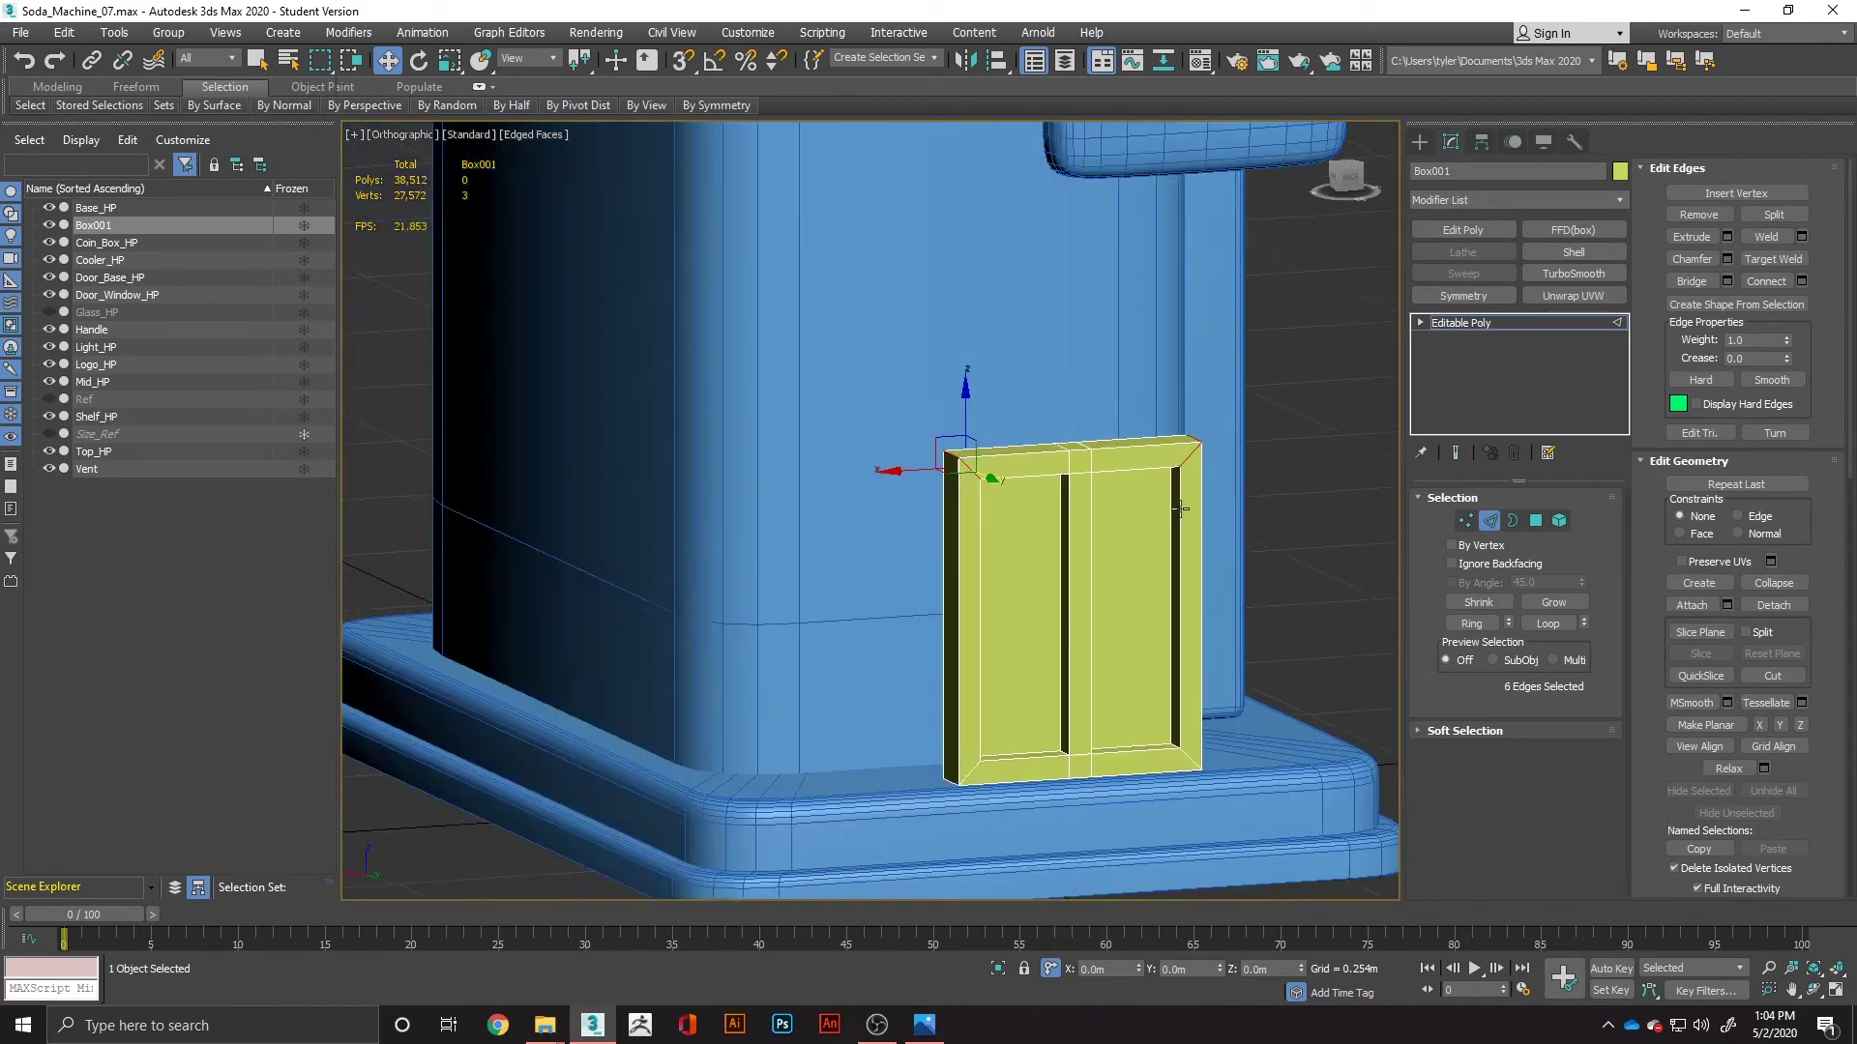
middle_drag(1182, 508, 1014, 215)
scroll(1004, 349, up, 3)
ctrl+double_click(1046, 543)
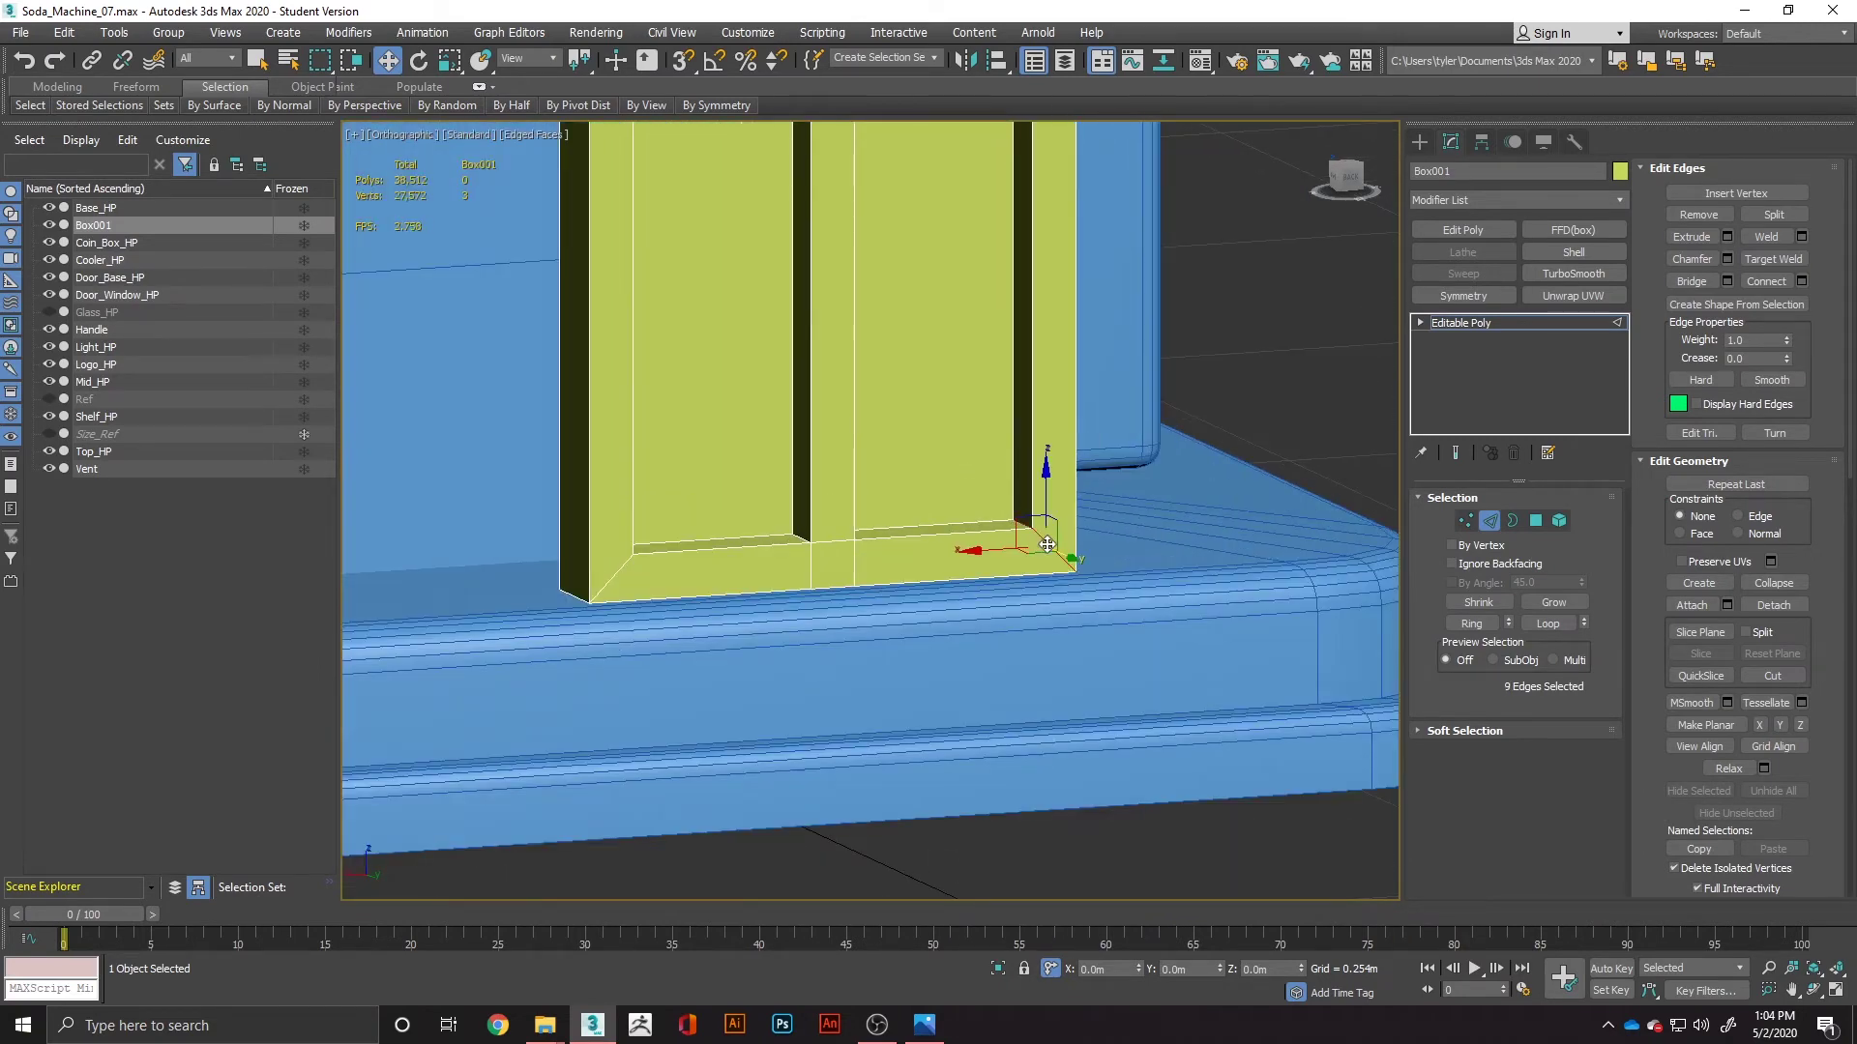
ctrl+click(615, 575)
Step: Chamfer the selected corner edges by 0.02 m with 2 segments, using a chamfer type that allows an edge tension of 0.5
right_click(747, 512)
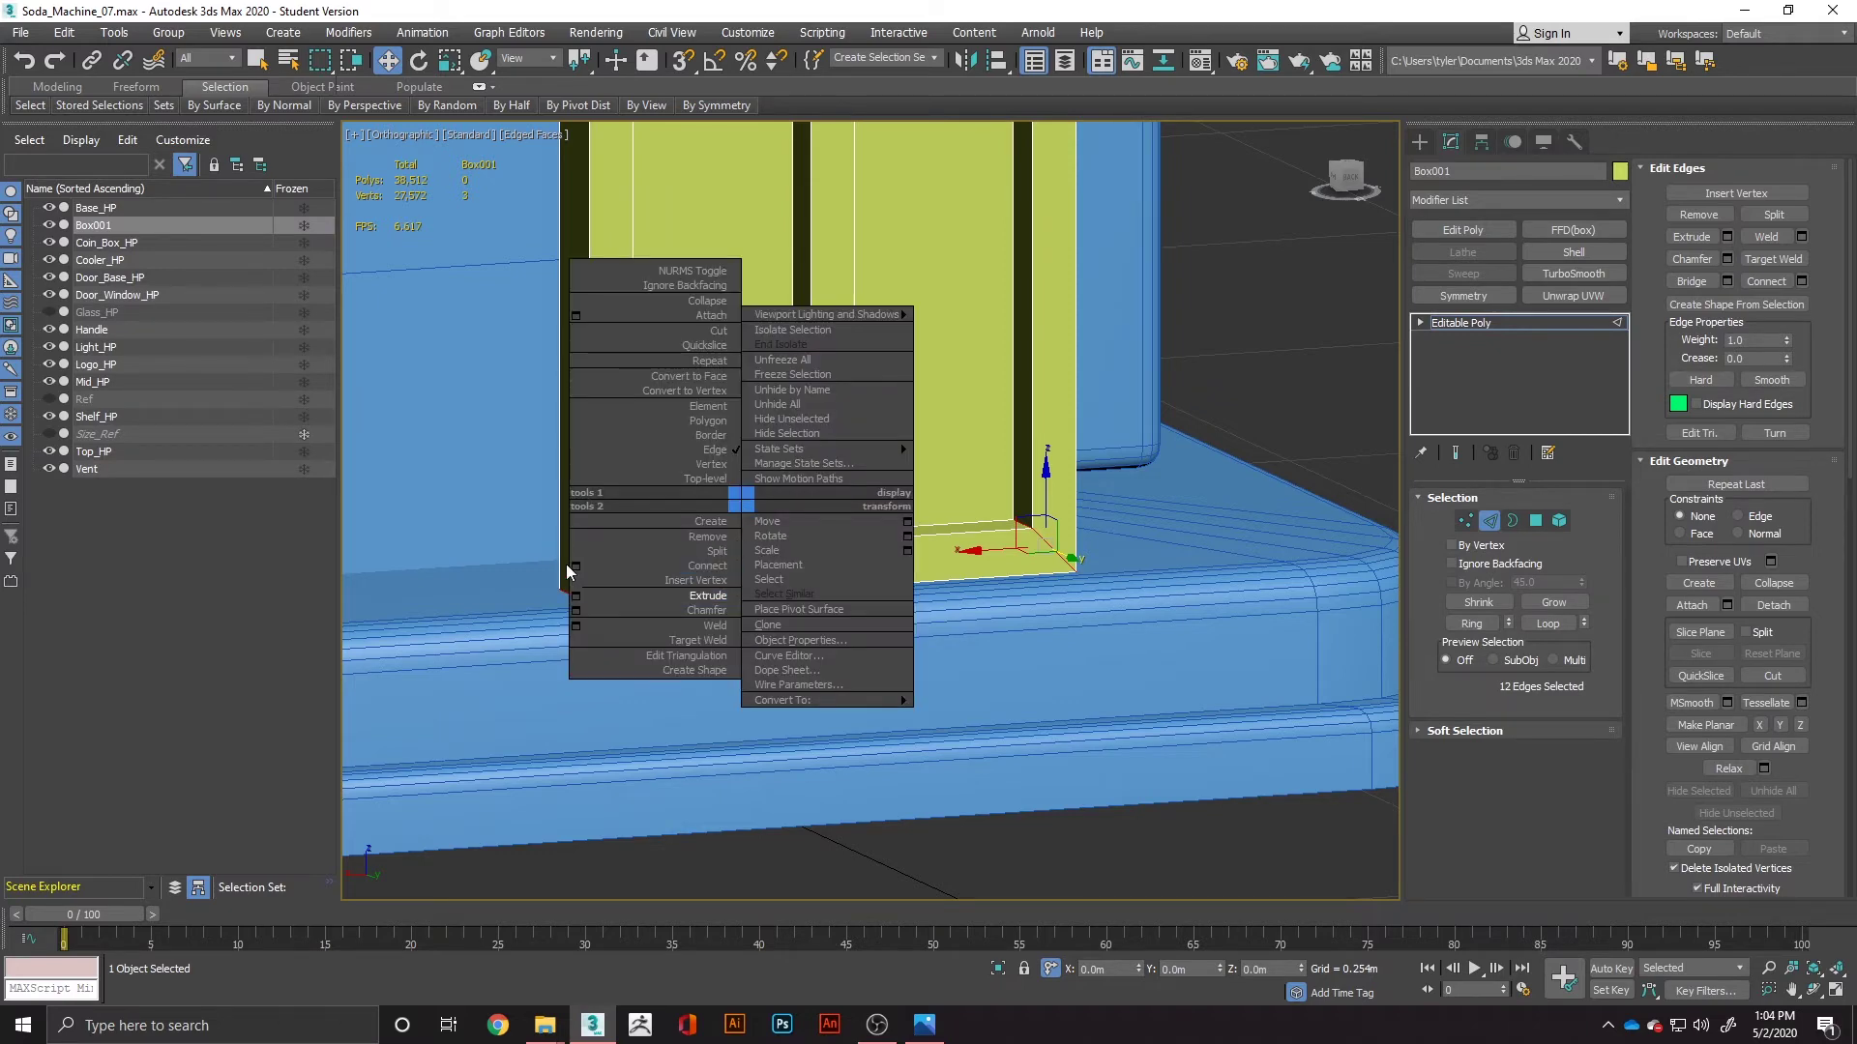
click(577, 611)
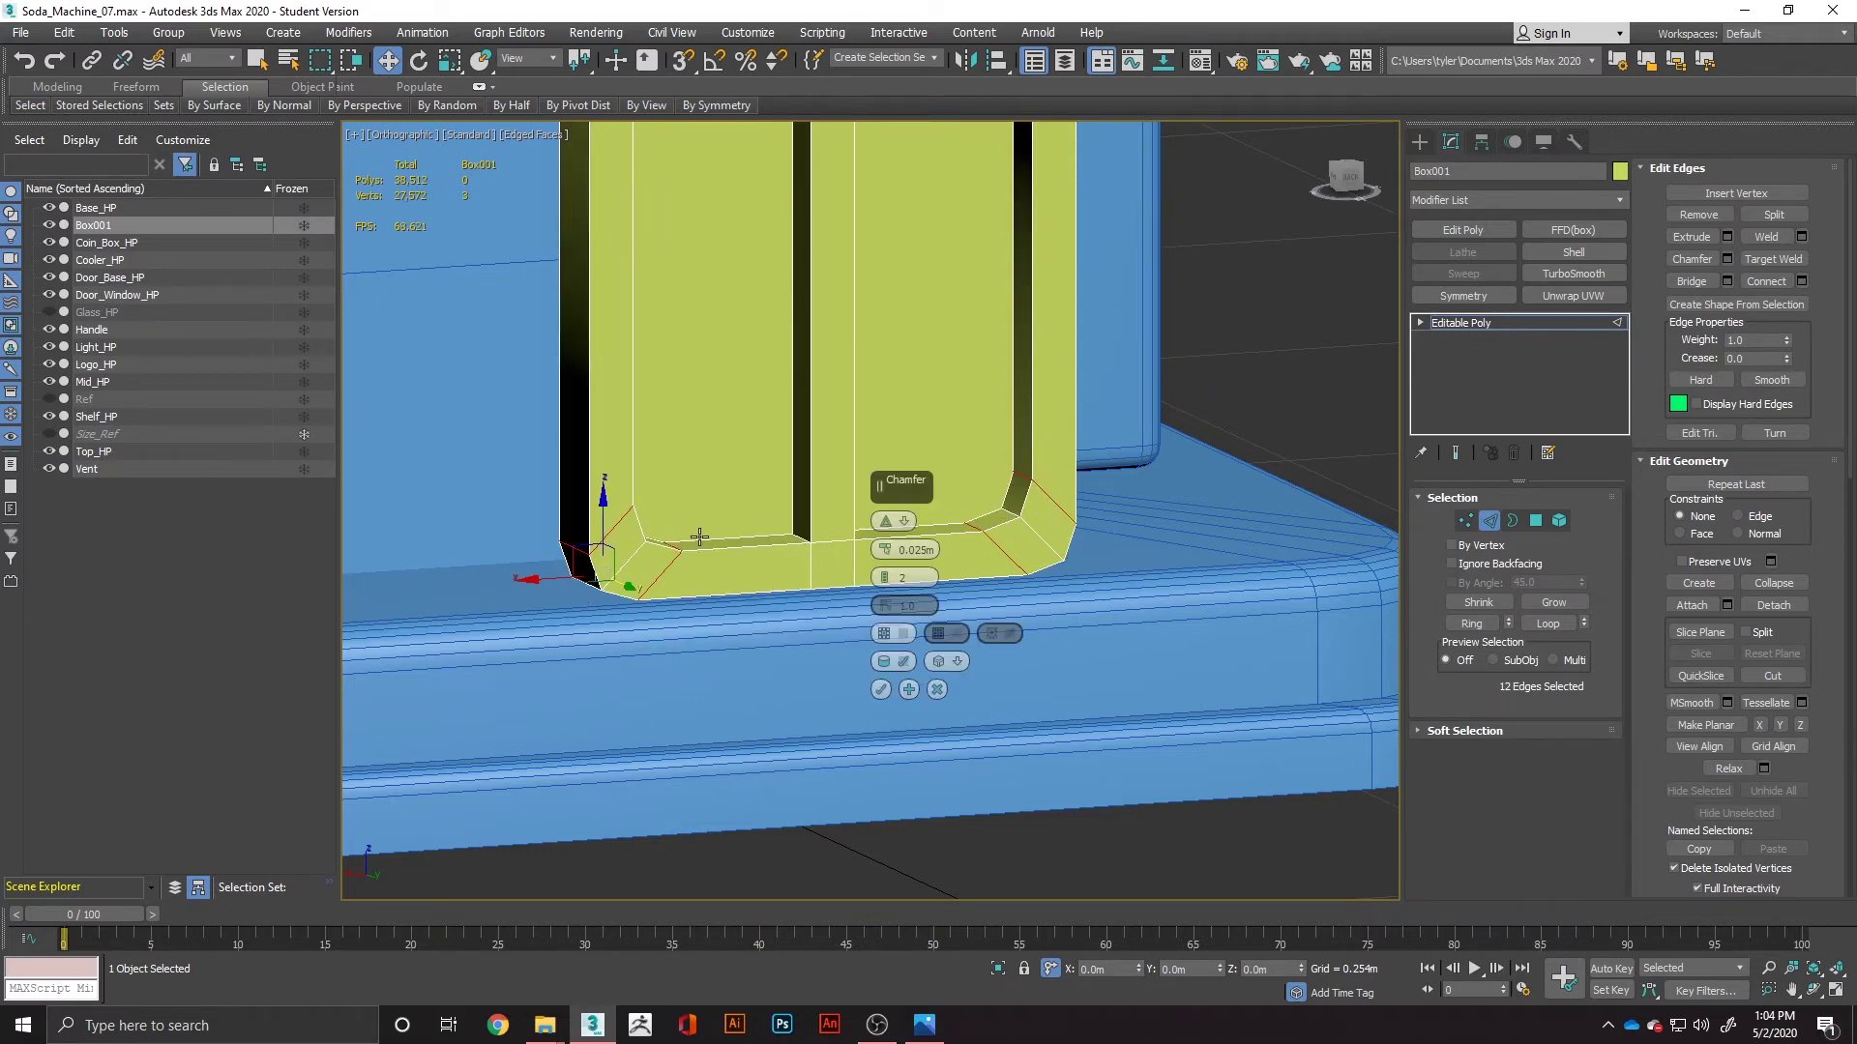
scroll(700, 536, down, 3)
alt+middle_drag(778, 438, 753, 458)
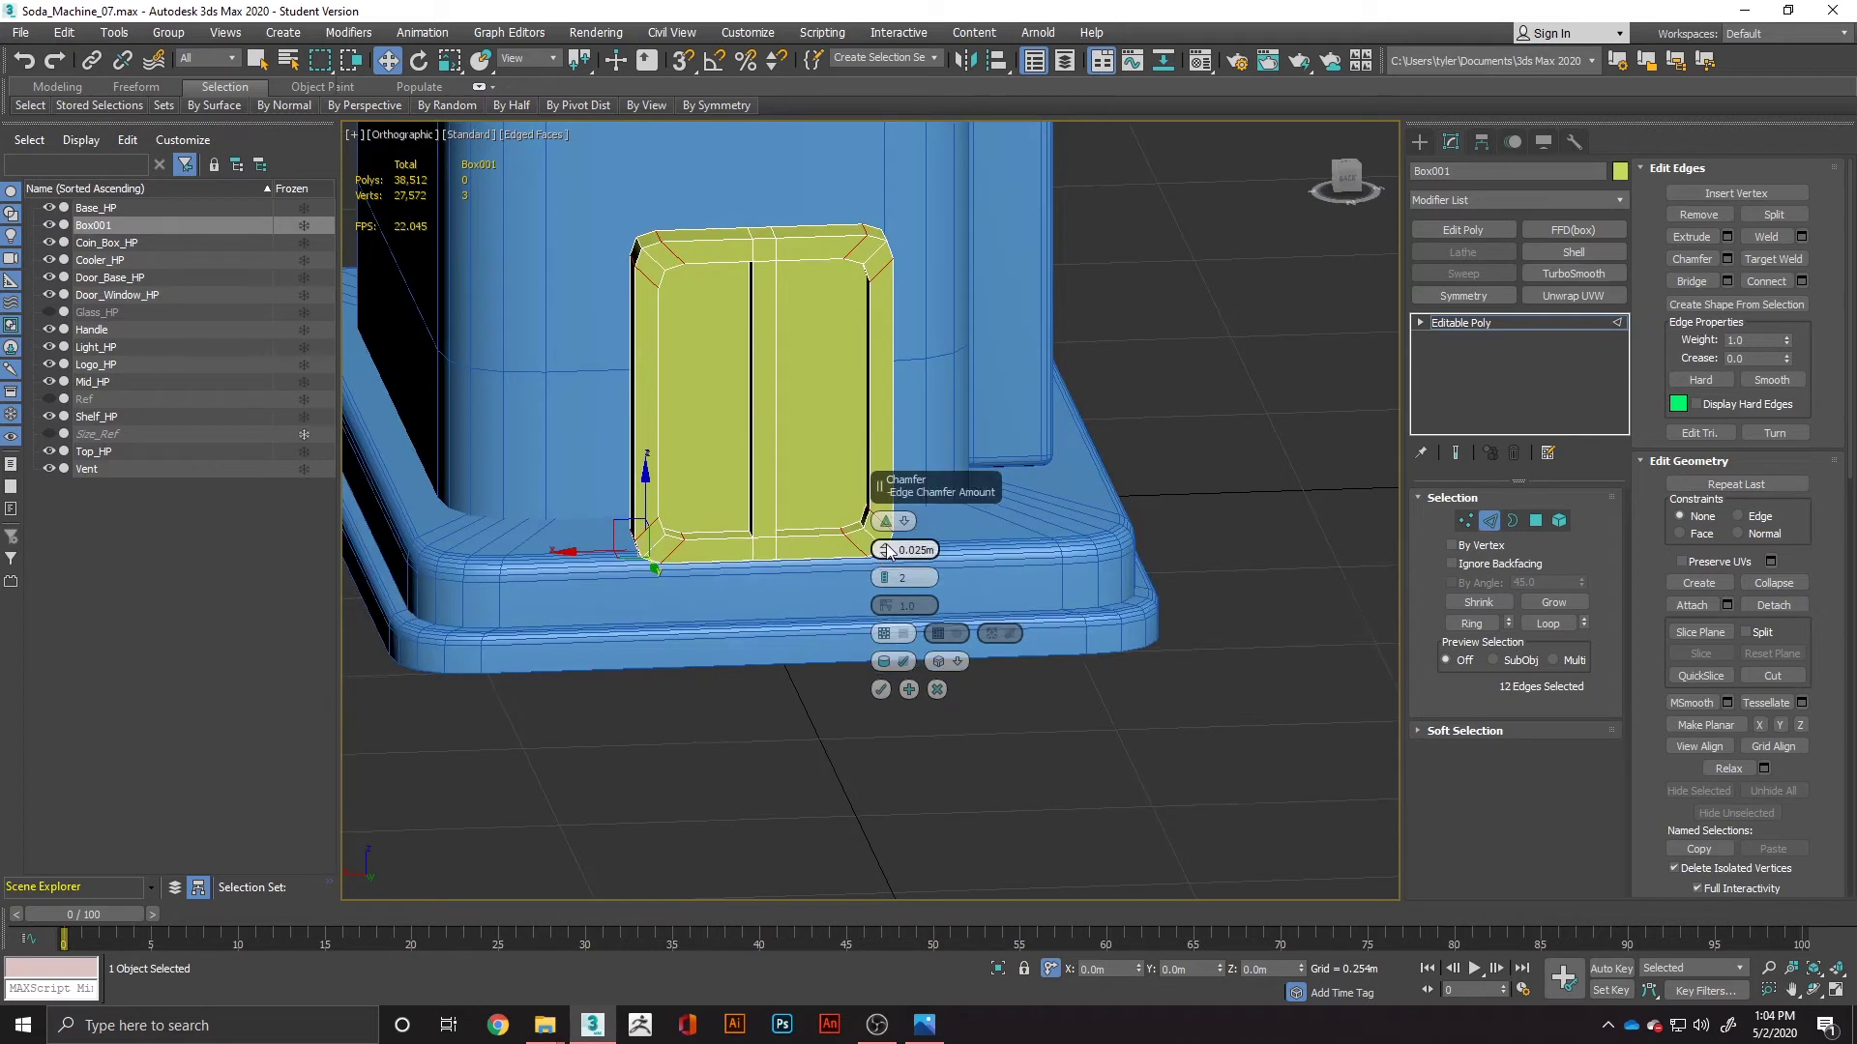
click(907, 524)
click(943, 550)
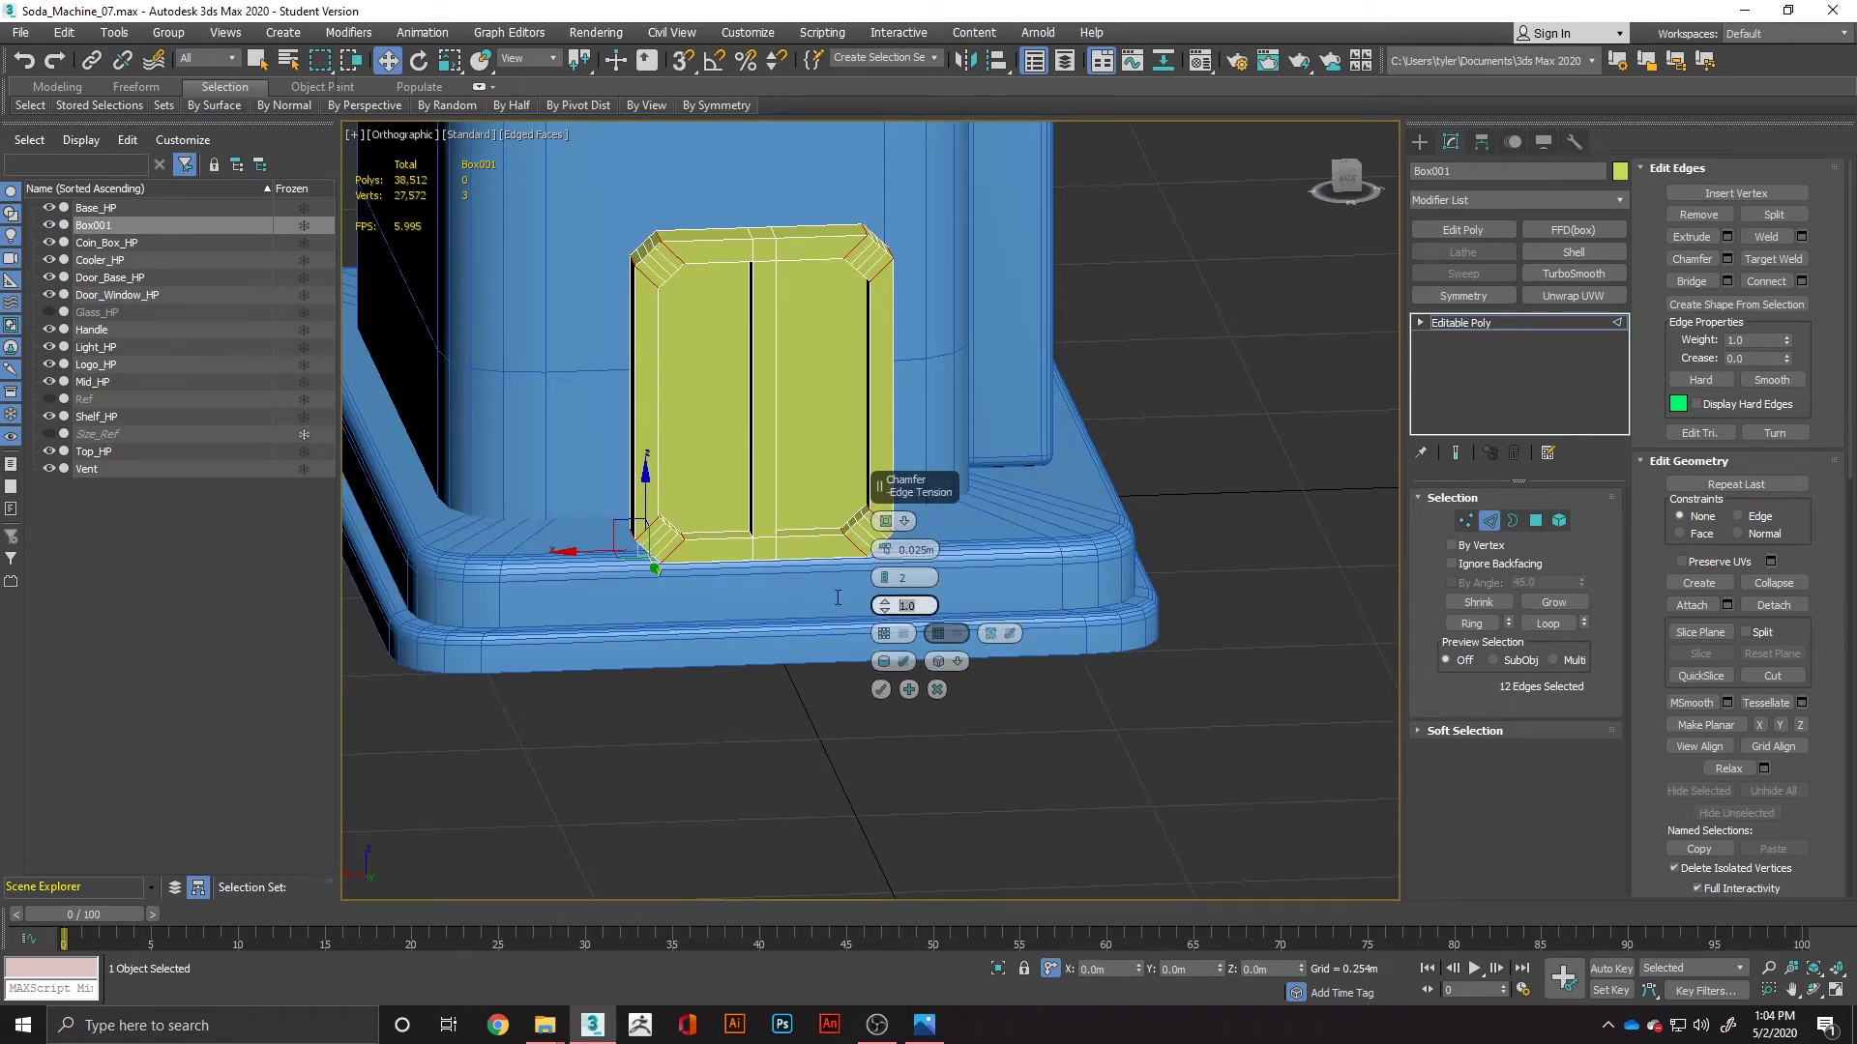
text(0.5)
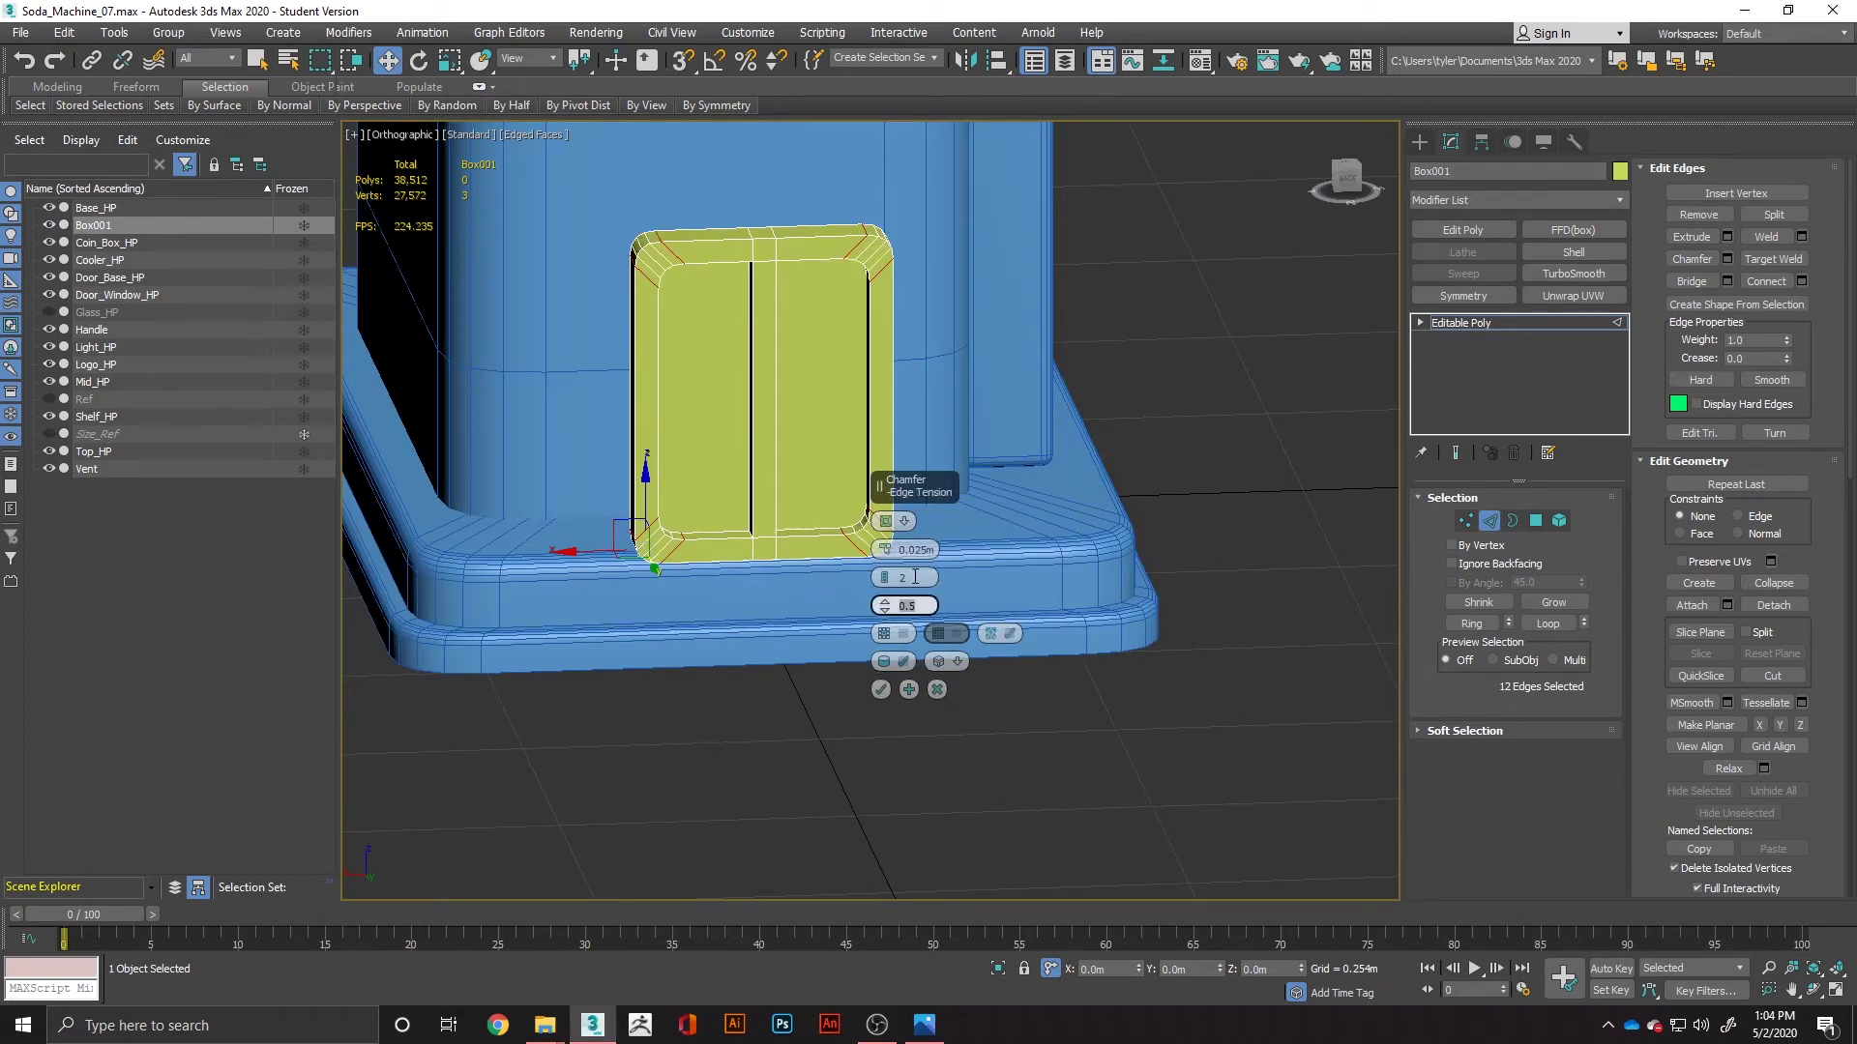
drag(887, 548, 886, 553)
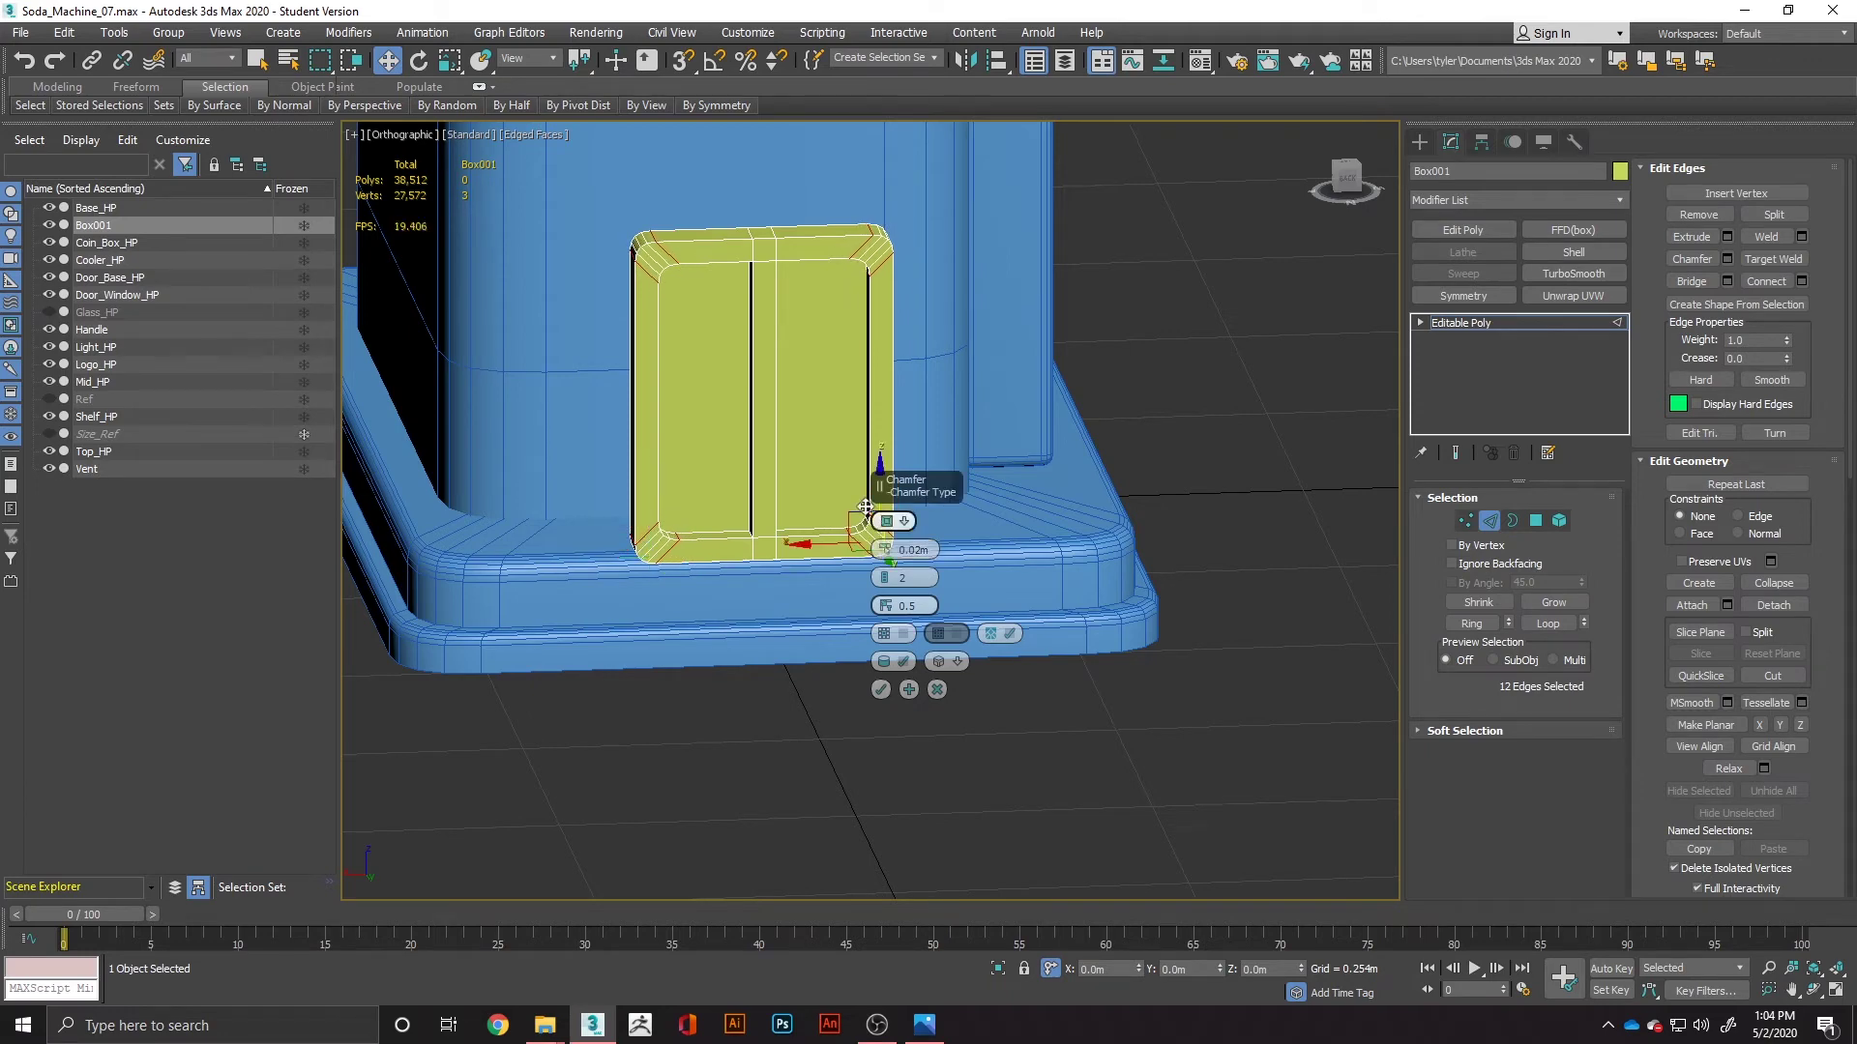
click(878, 690)
Step: Select the four recess corner edges where the central divider meets the frame and chamfer them by a smaller amount with 2 segments
scroll(775, 583, up, 5)
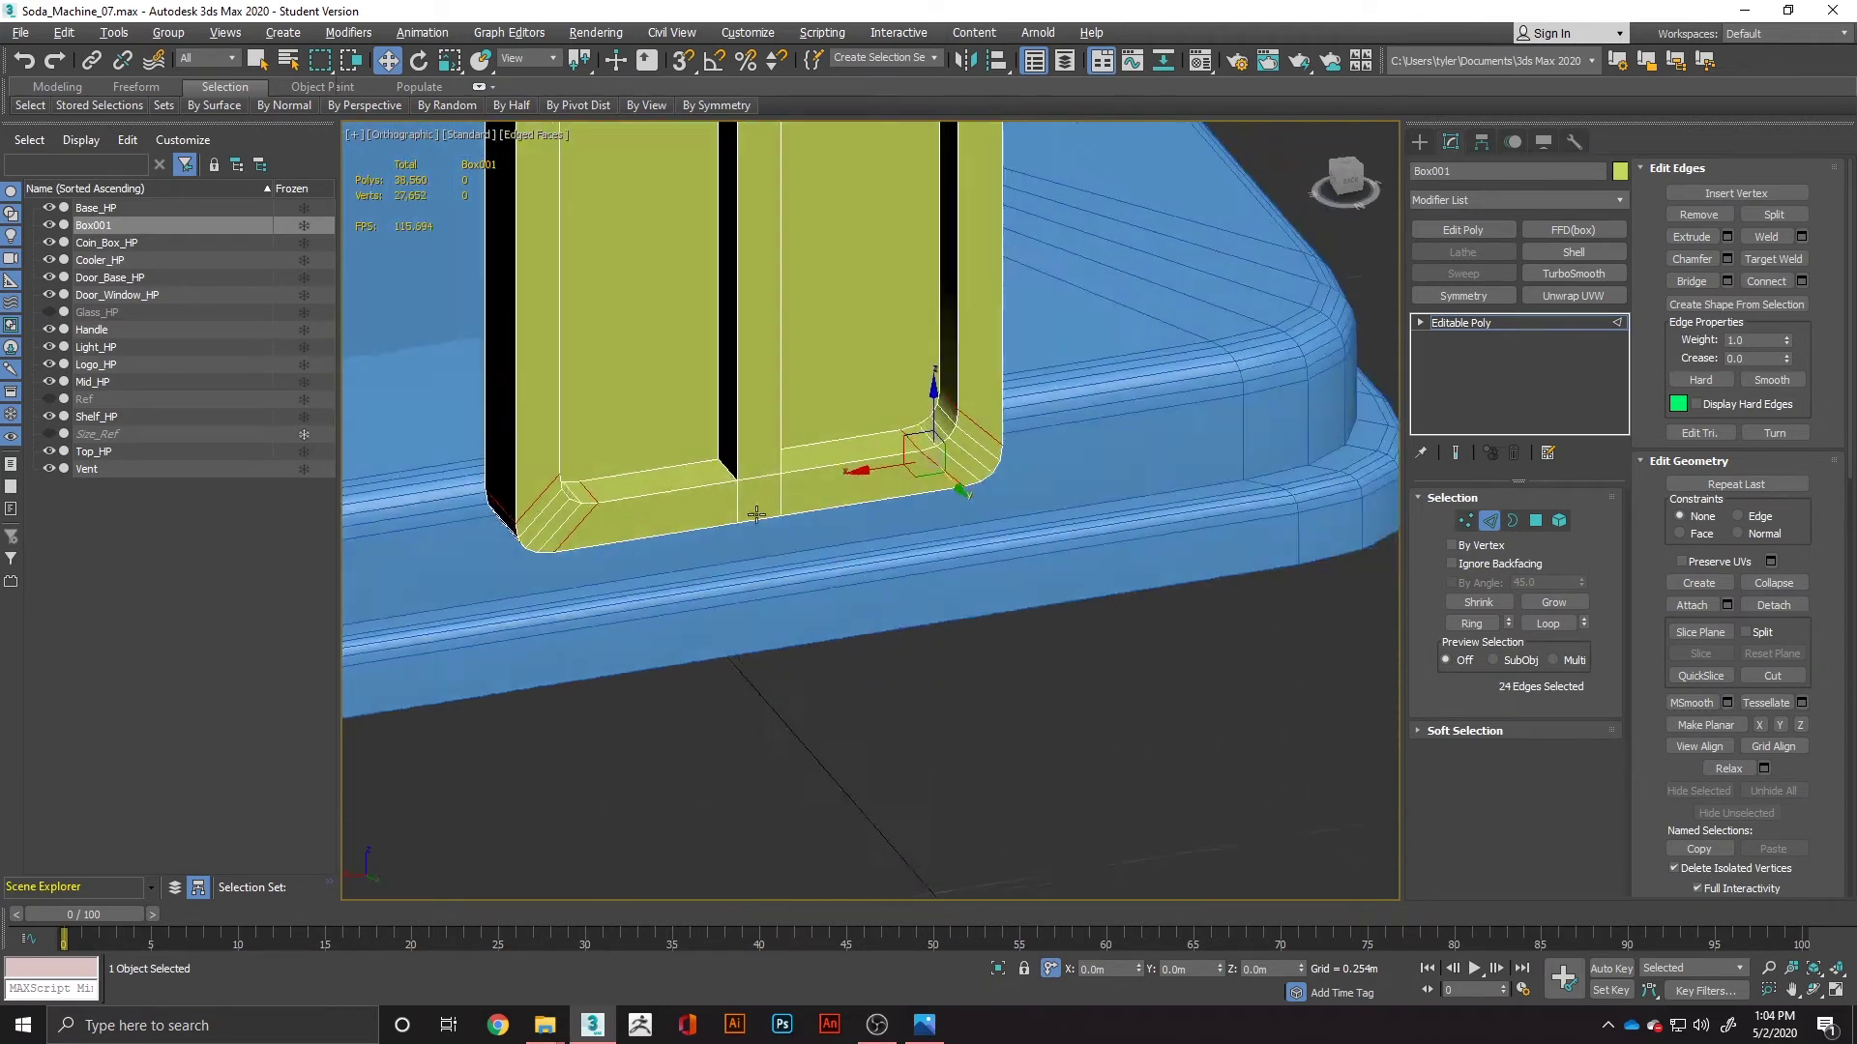
alt+middle_drag(756, 514, 775, 371)
click(727, 473)
ctrl+click(773, 481)
scroll(774, 481, down, 5)
scroll(777, 387, up, 3)
ctrl+click(734, 379)
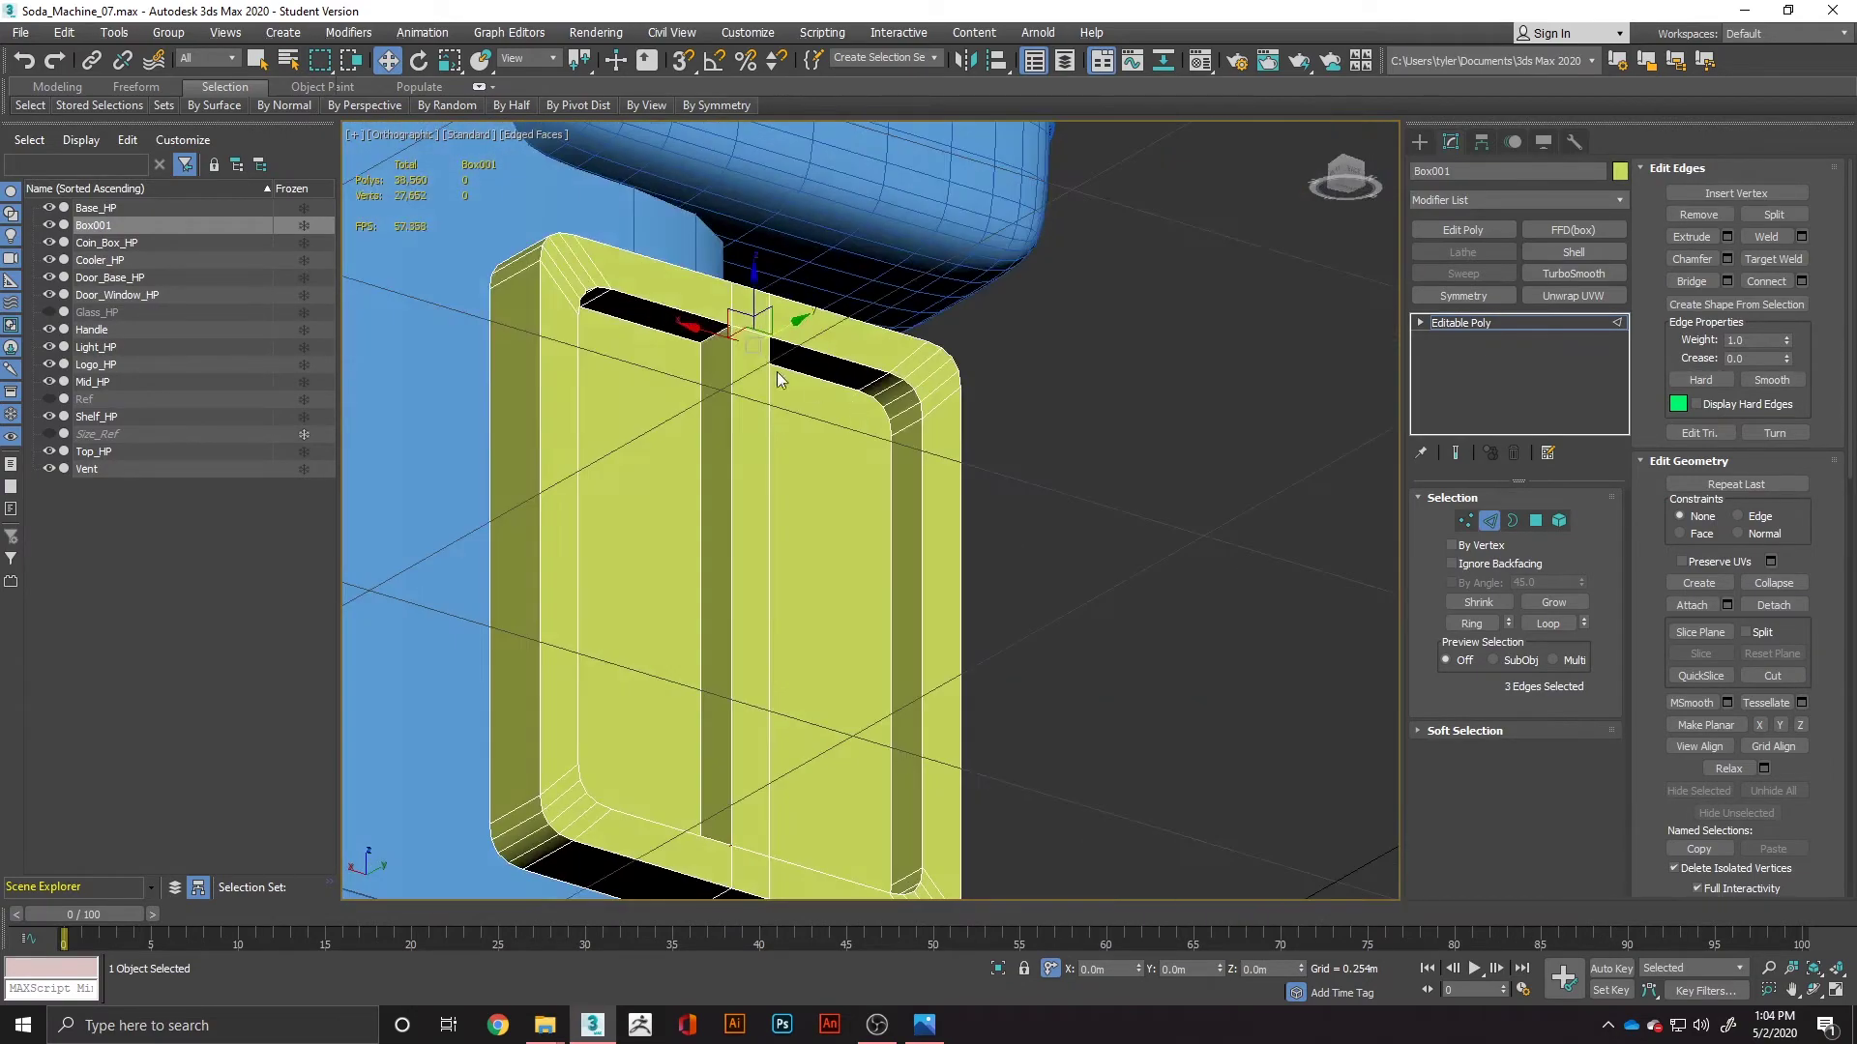
ctrl+click(708, 333)
right_click(710, 331)
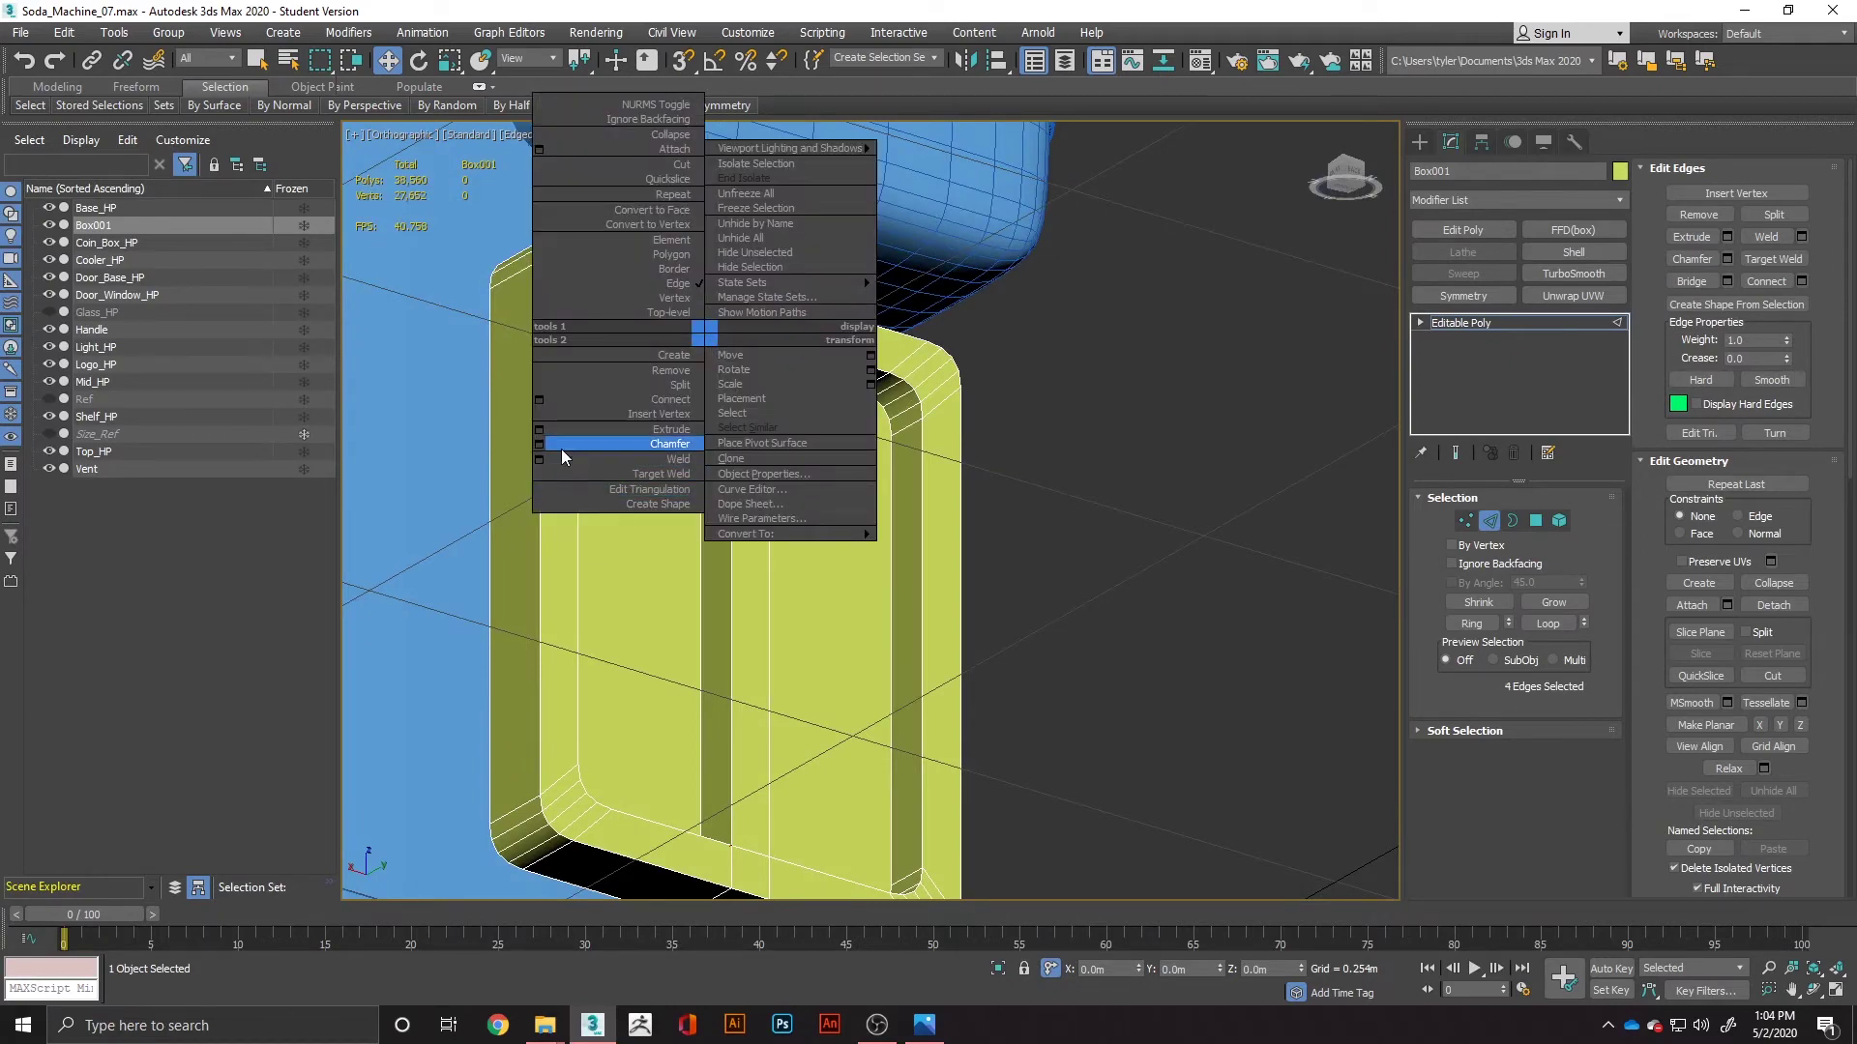
click(543, 444)
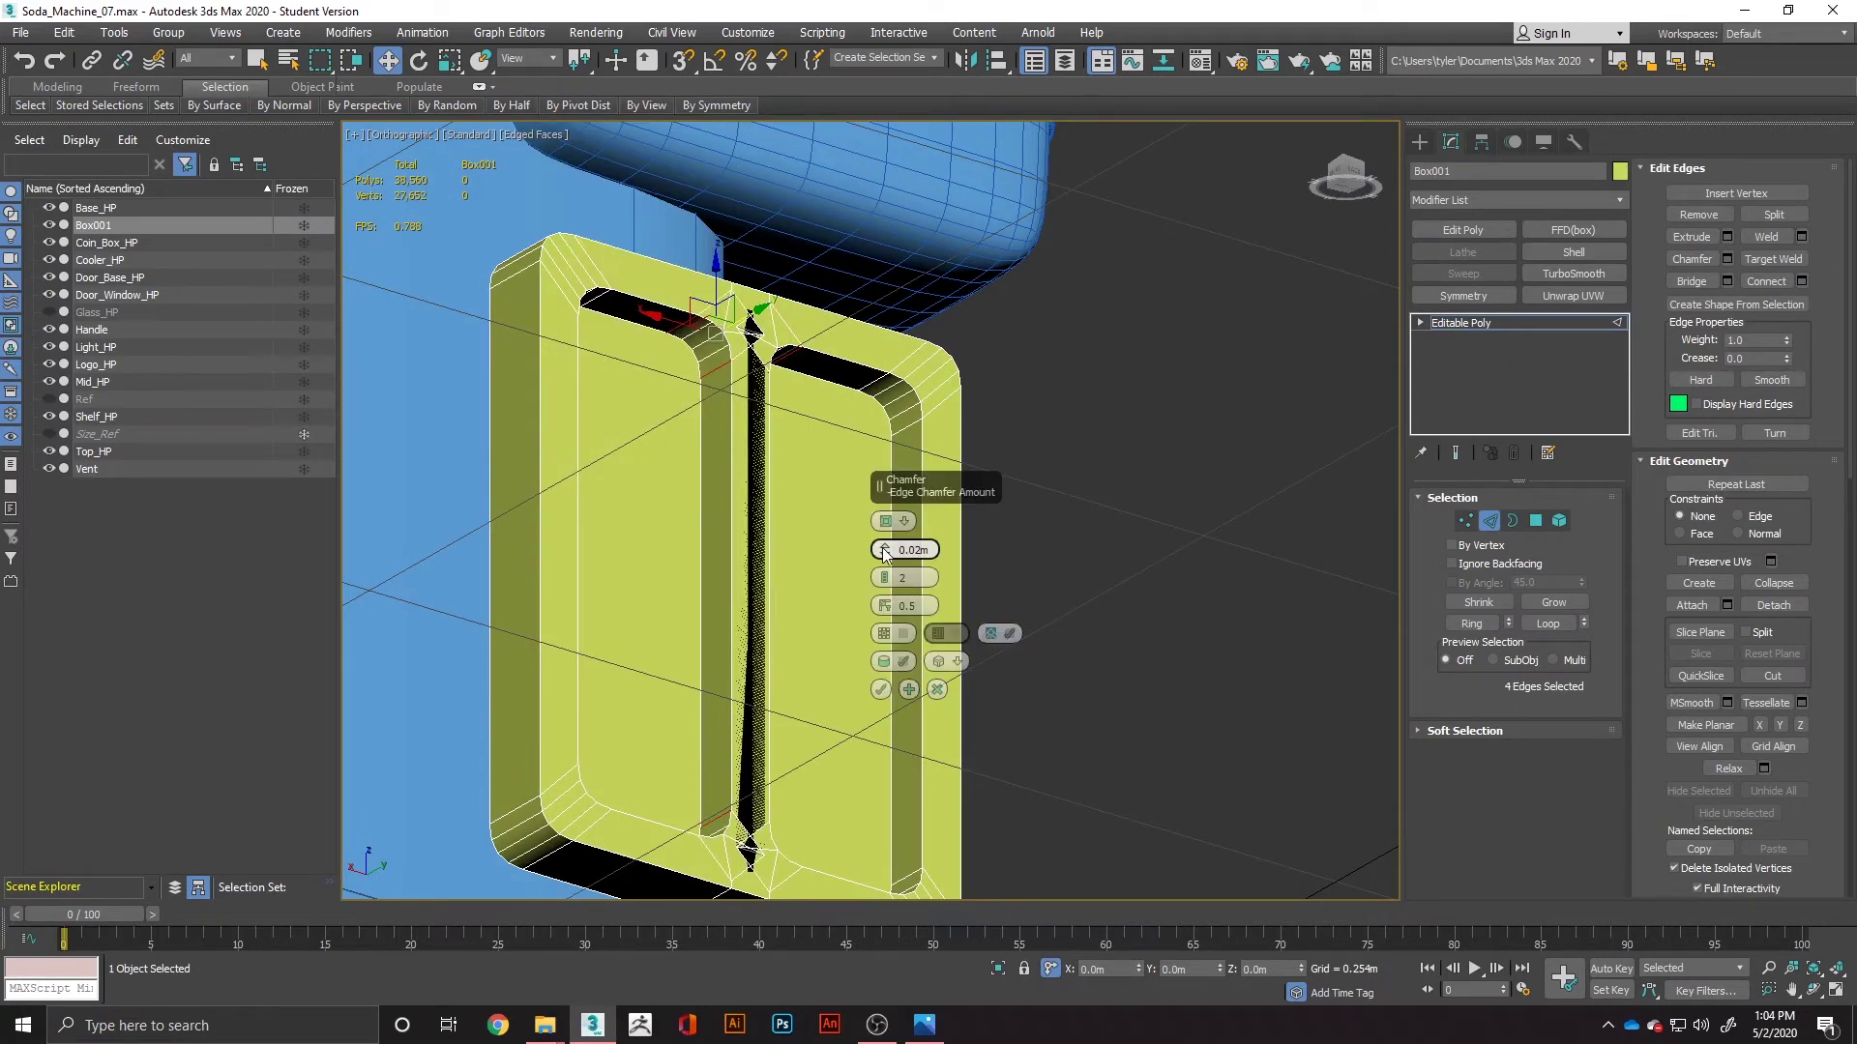
drag(884, 547, 882, 582)
alt+middle_drag(803, 541, 735, 619)
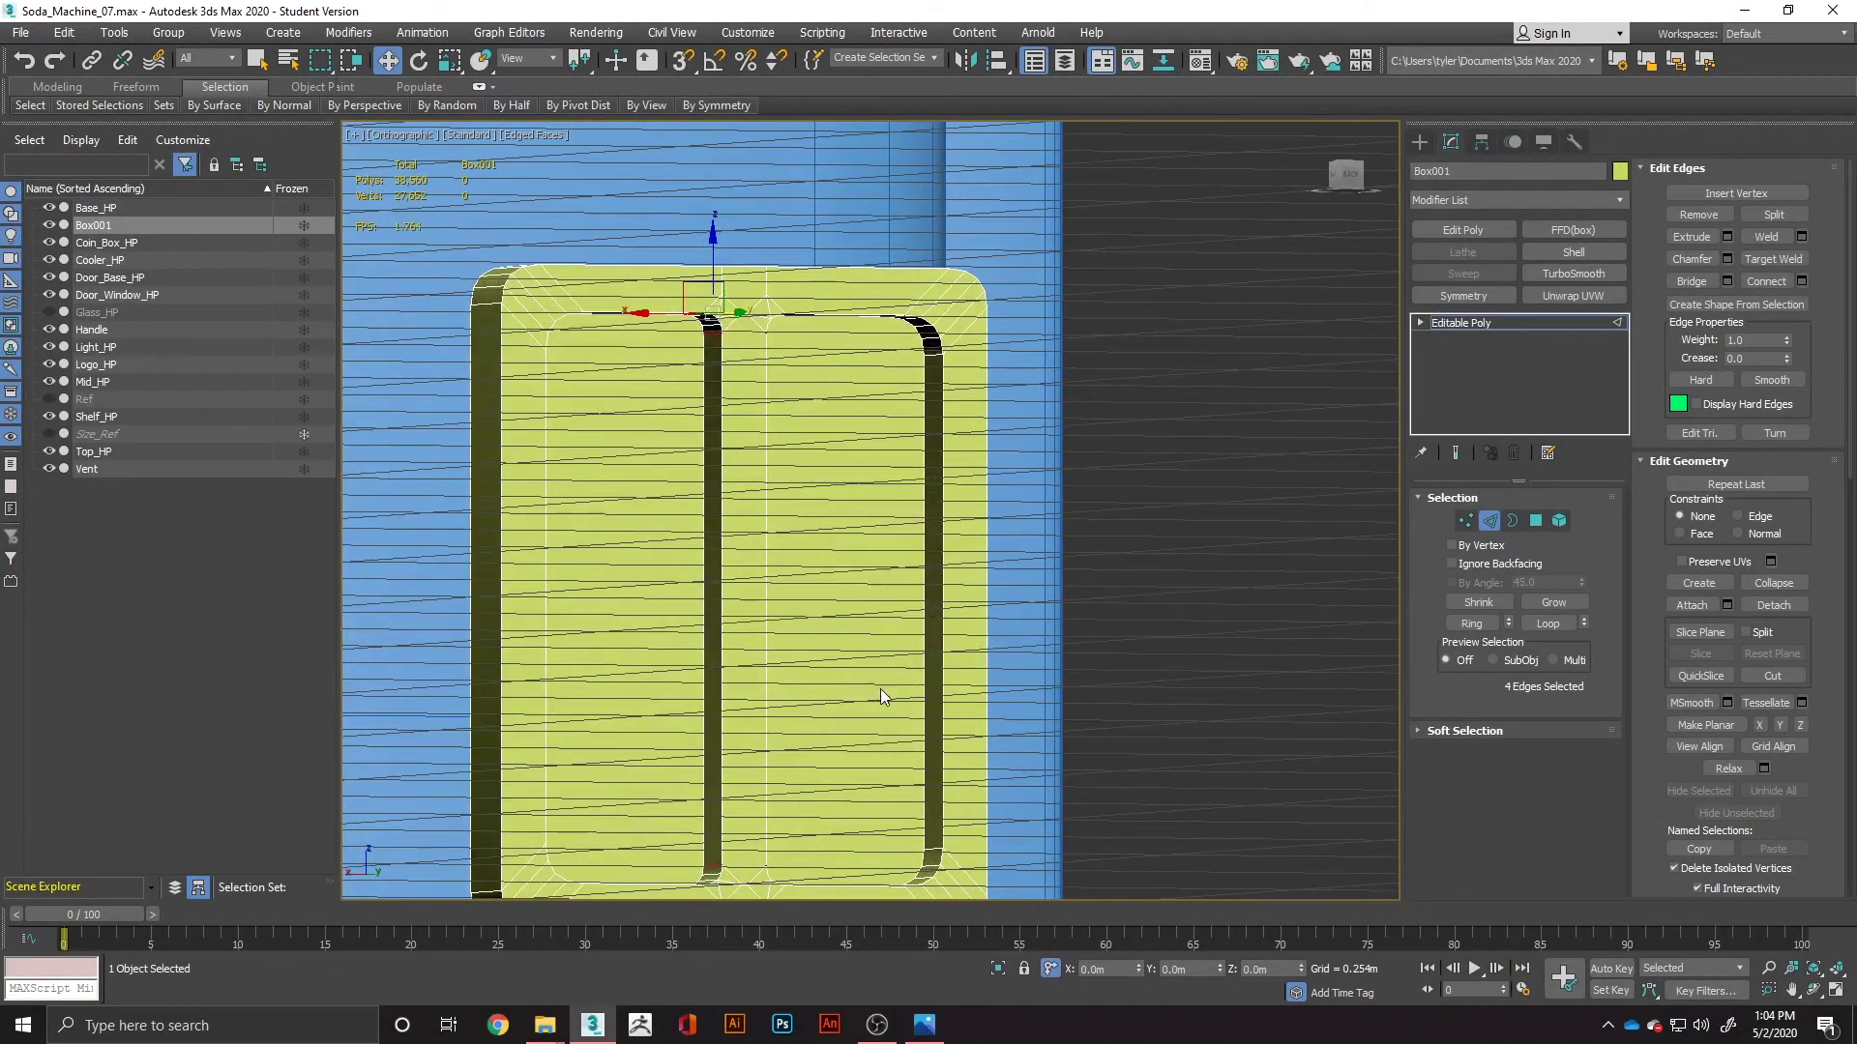
click(880, 688)
click(1172, 542)
Step: In a perspective view, select the two recessed polygons and convert the selection to their surrounding edges
key(p)
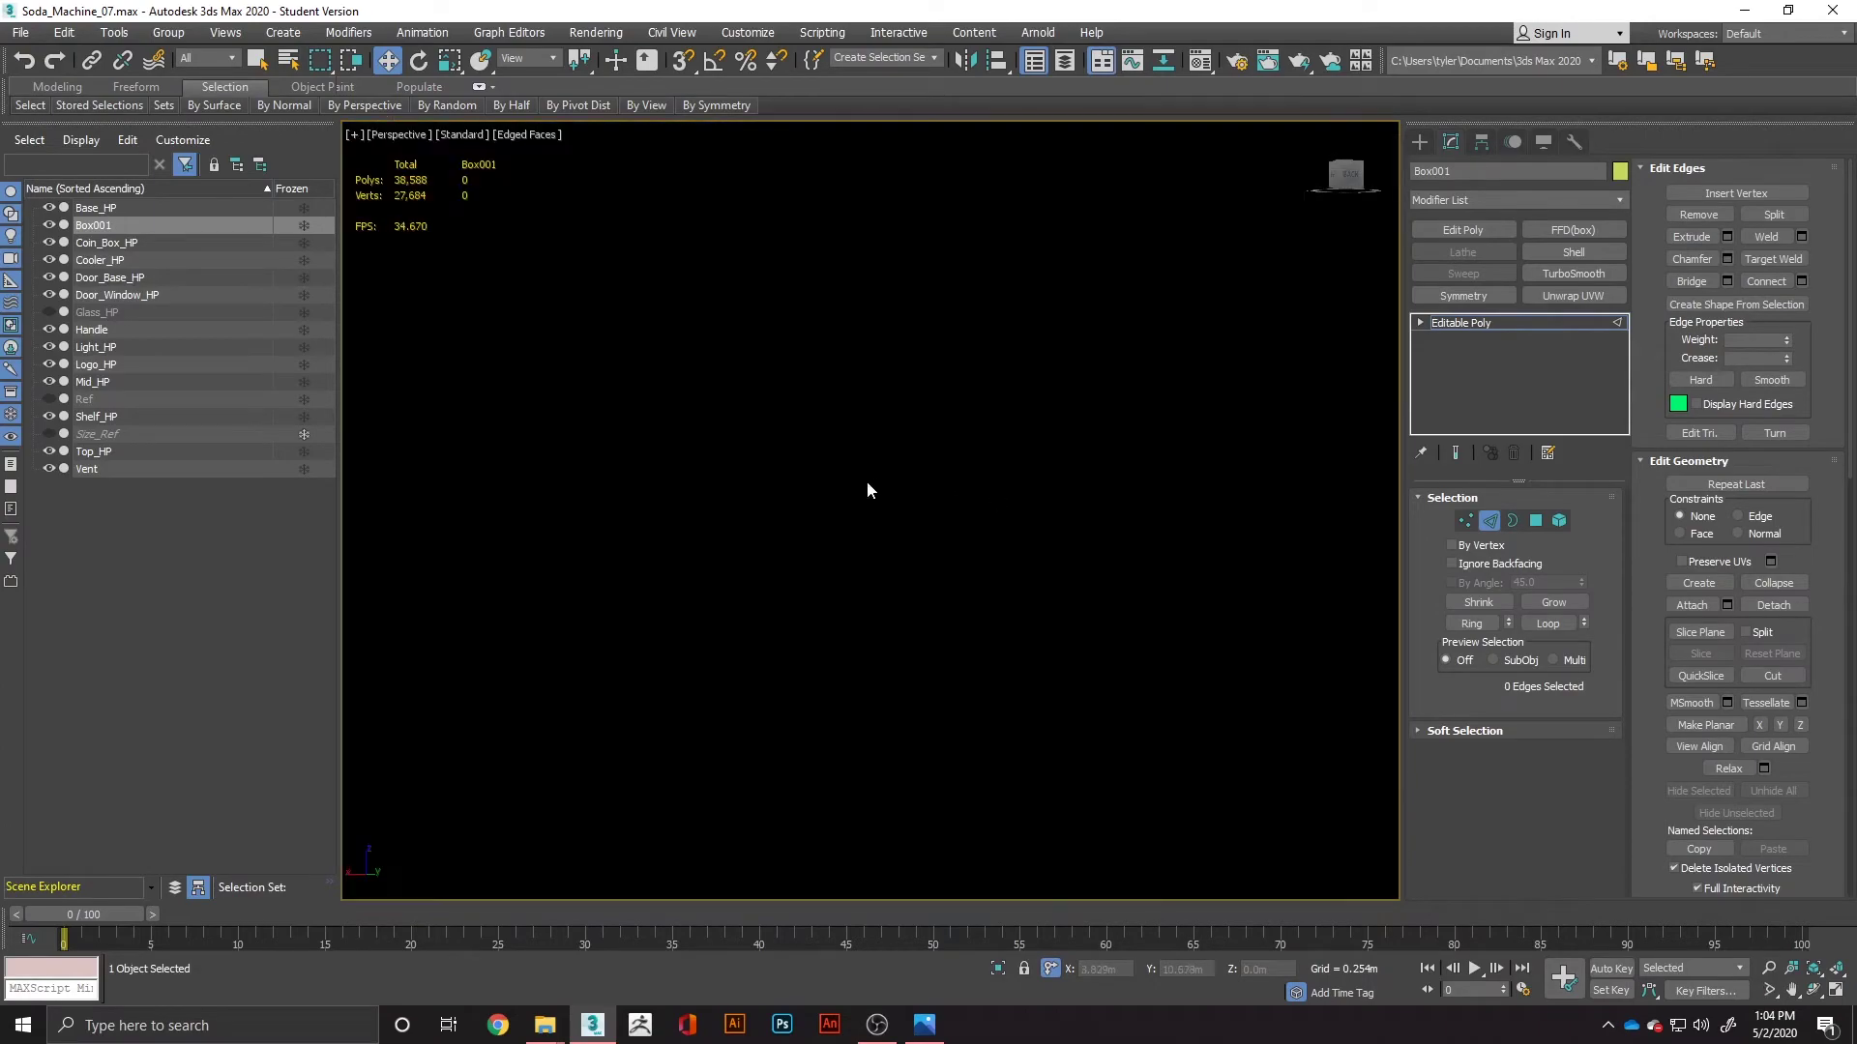
key(f)
scroll(867, 542, down, 4)
alt+middle_drag(883, 534, 1136, 565)
key(p)
scroll(879, 554, up, 10)
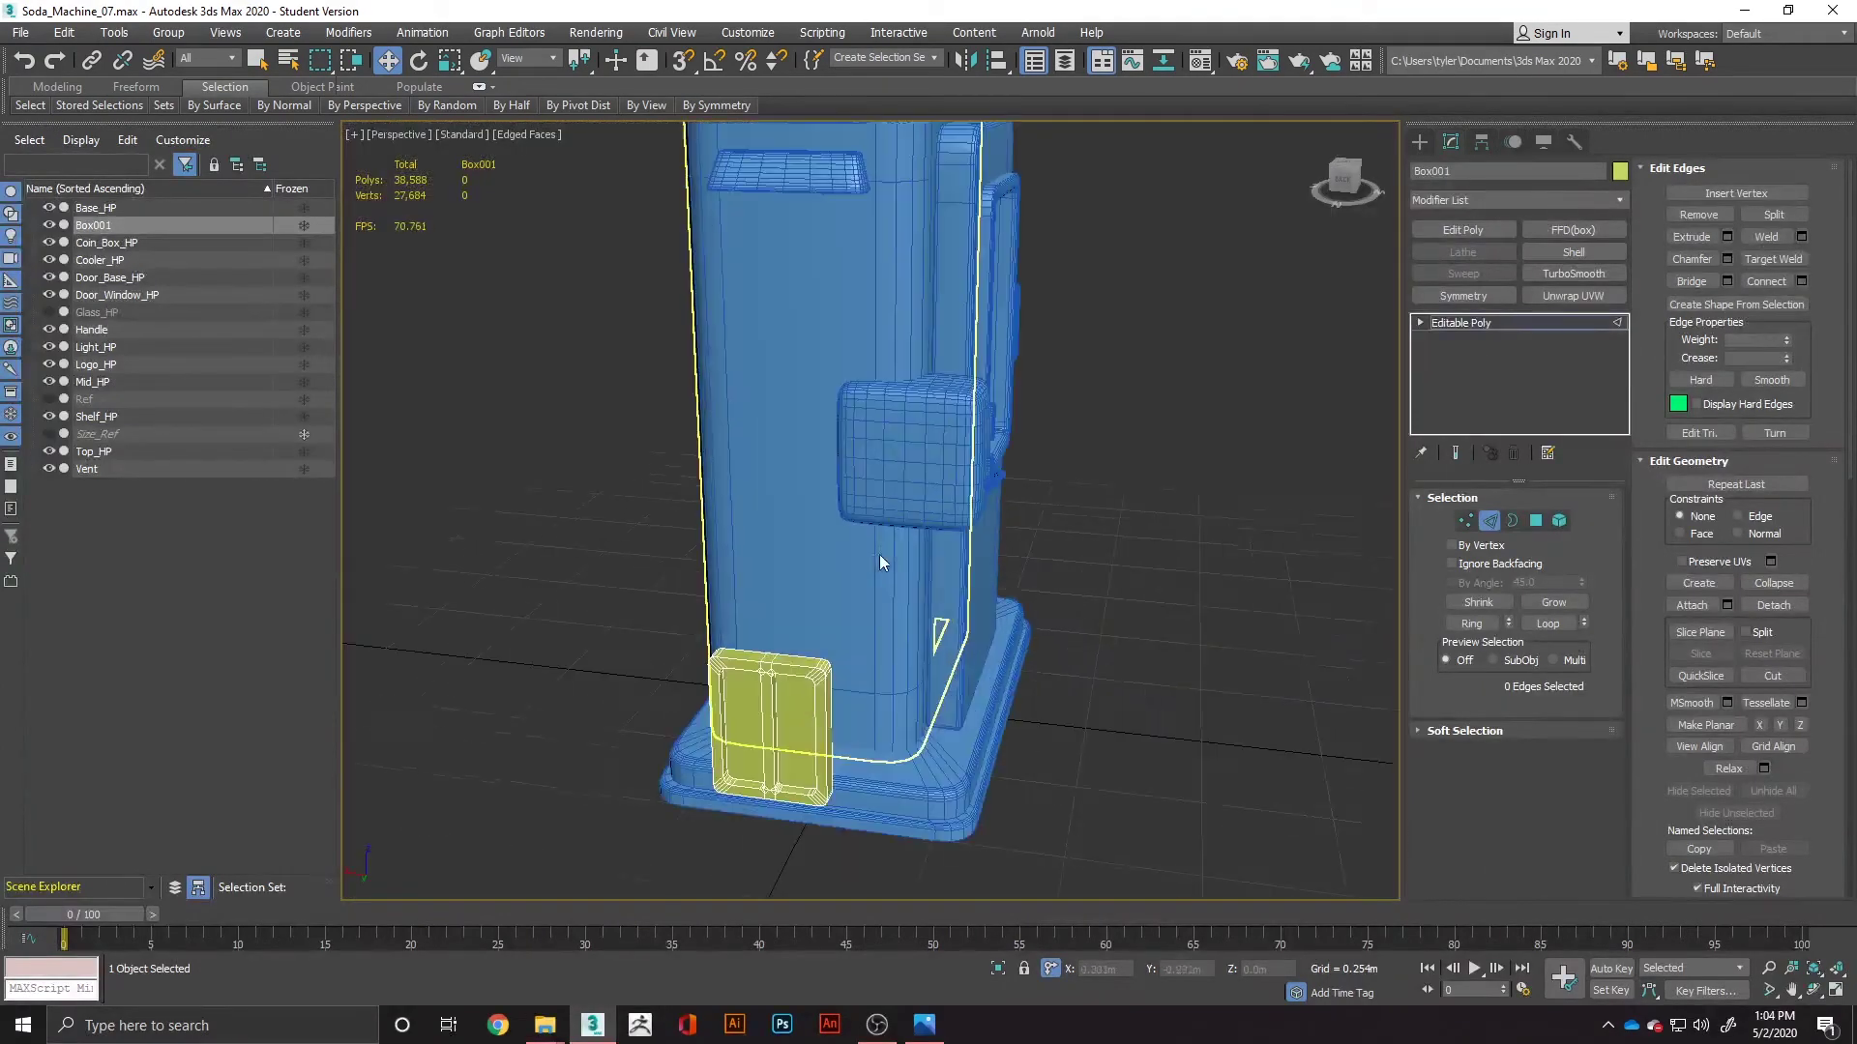
alt+middle_drag(879, 554, 1064, 679)
scroll(1075, 569, up, 5)
middle_drag(912, 682, 1082, 485)
scroll(1082, 485, up, 3)
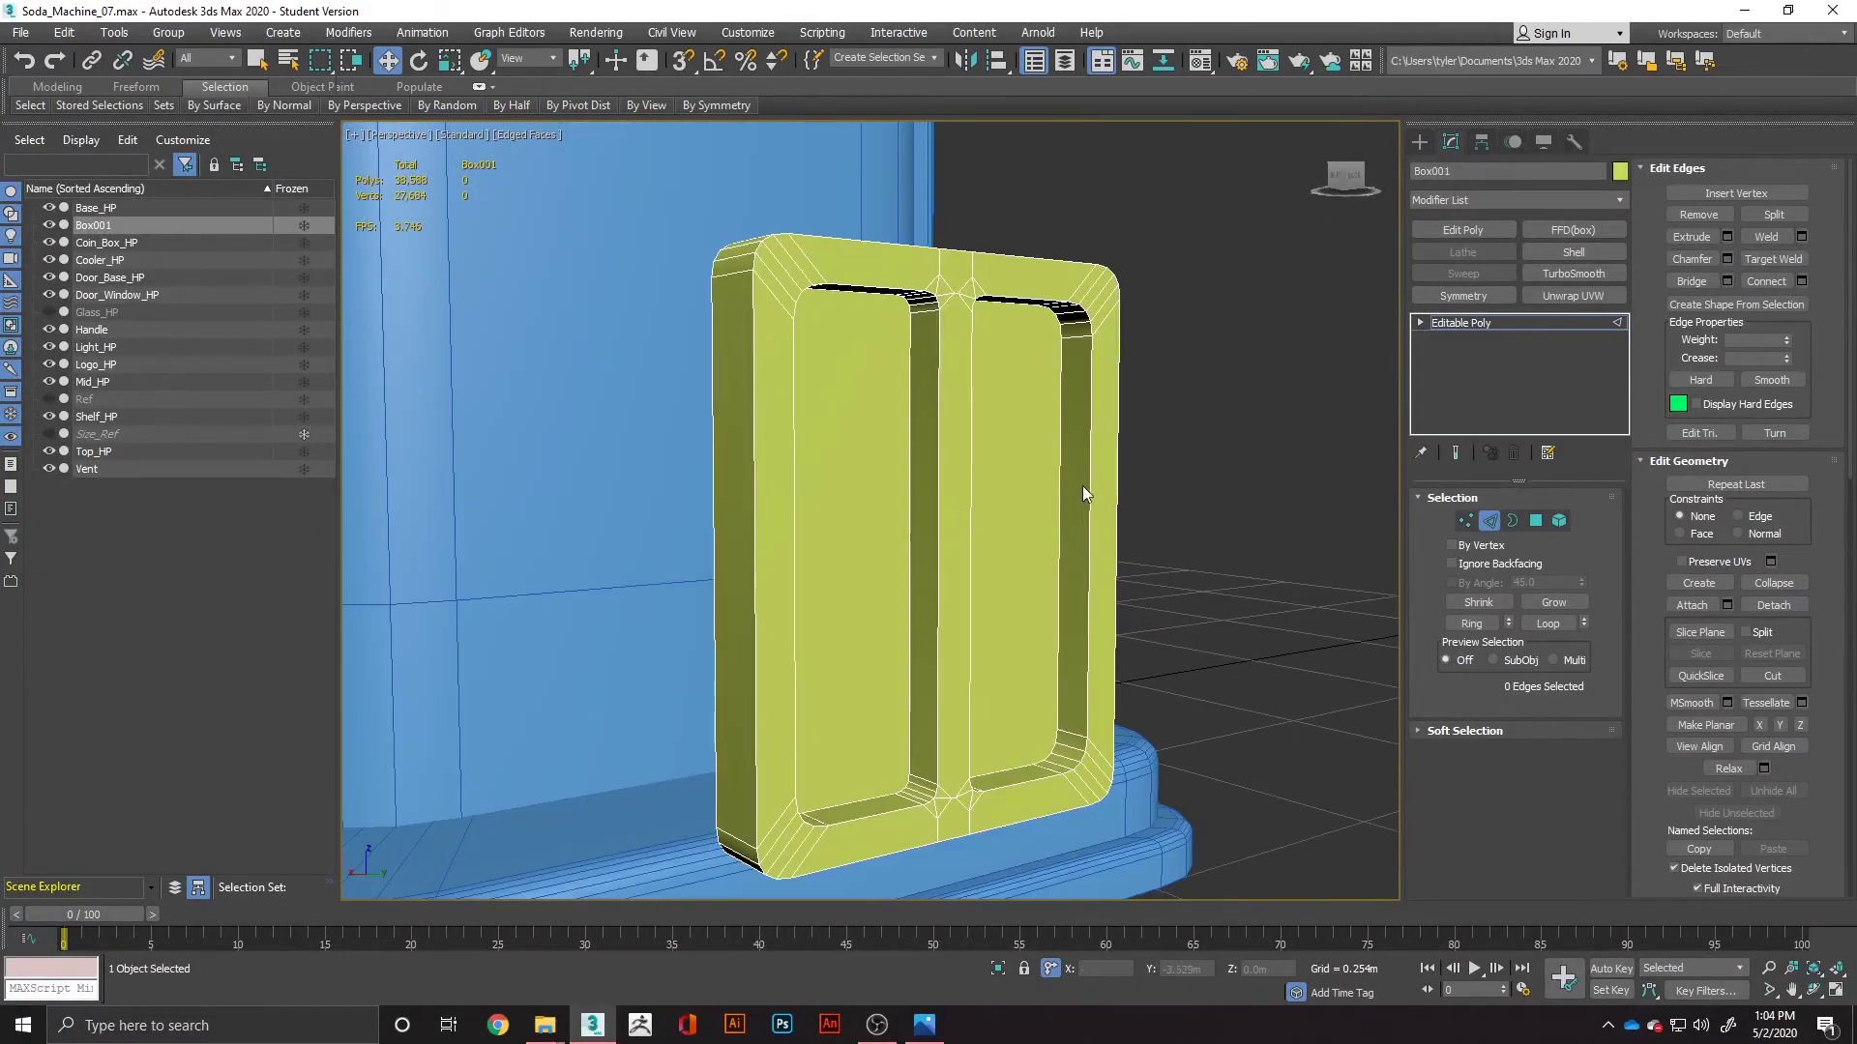
double_click(974, 464)
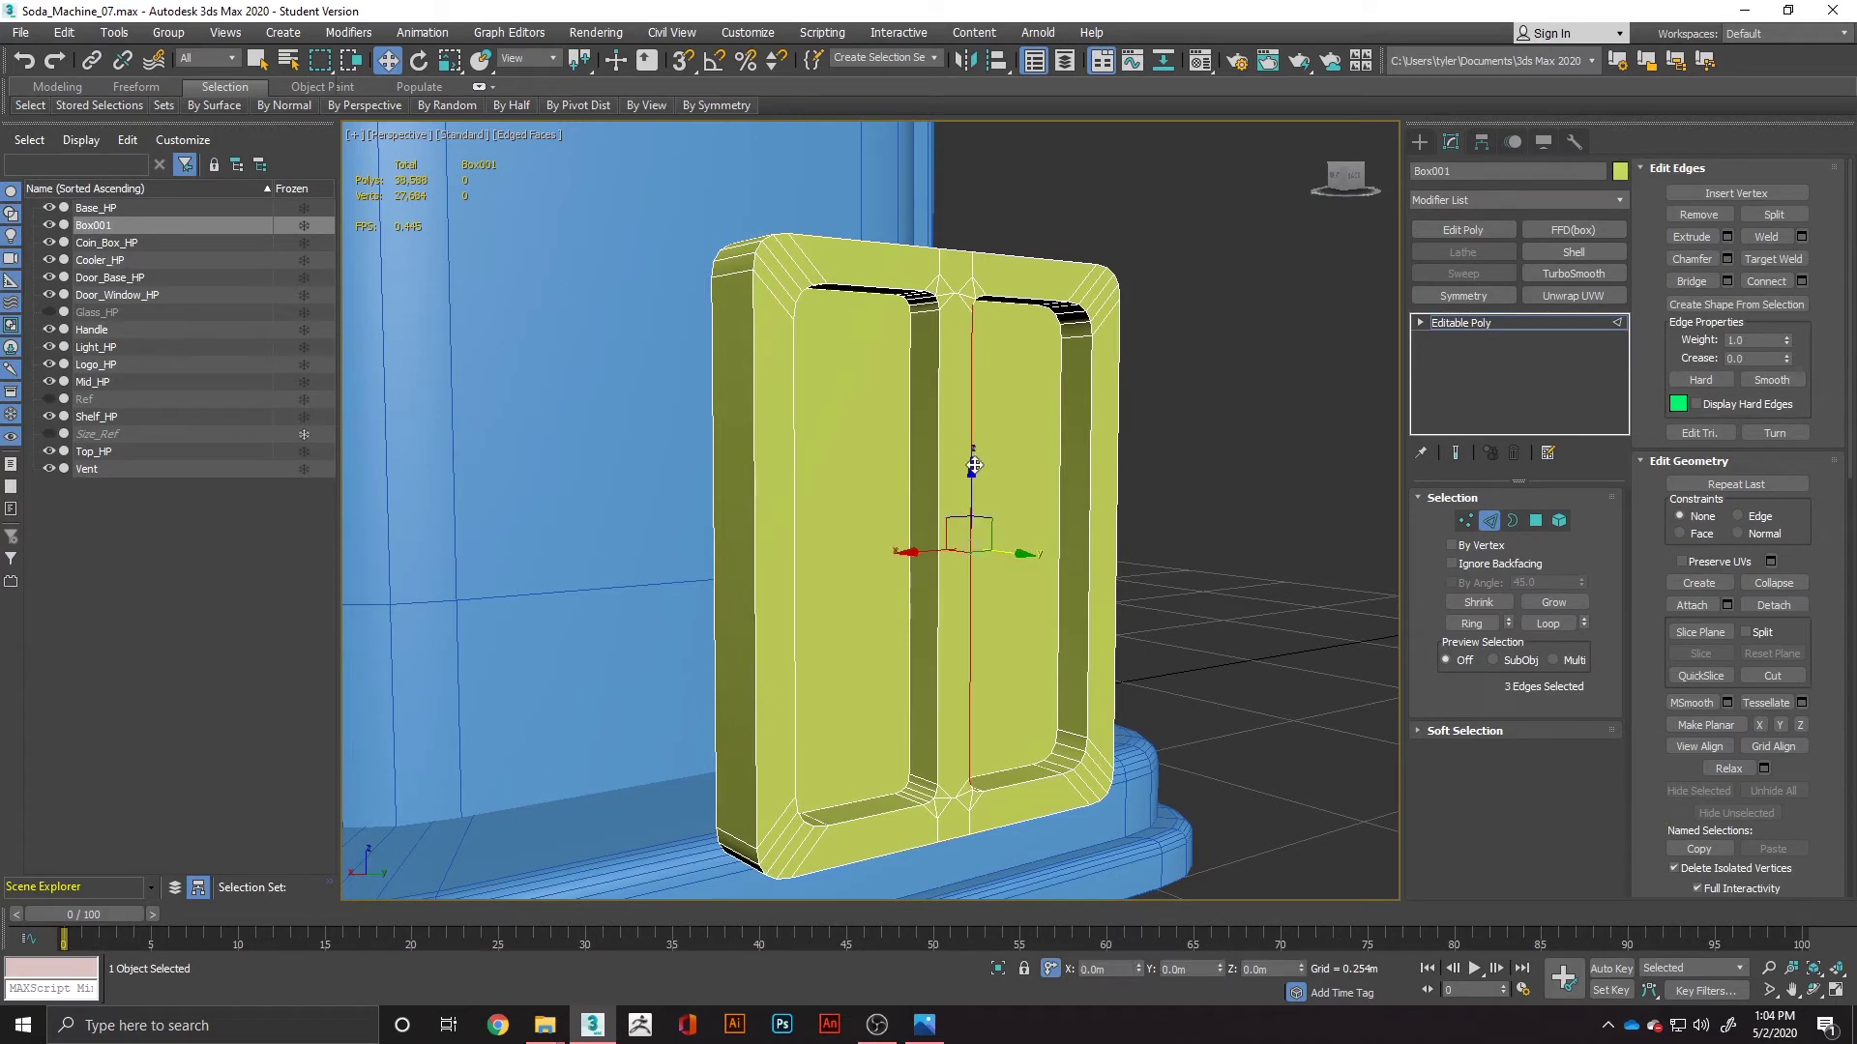
click(1535, 520)
click(1017, 568)
ctrl+click(895, 583)
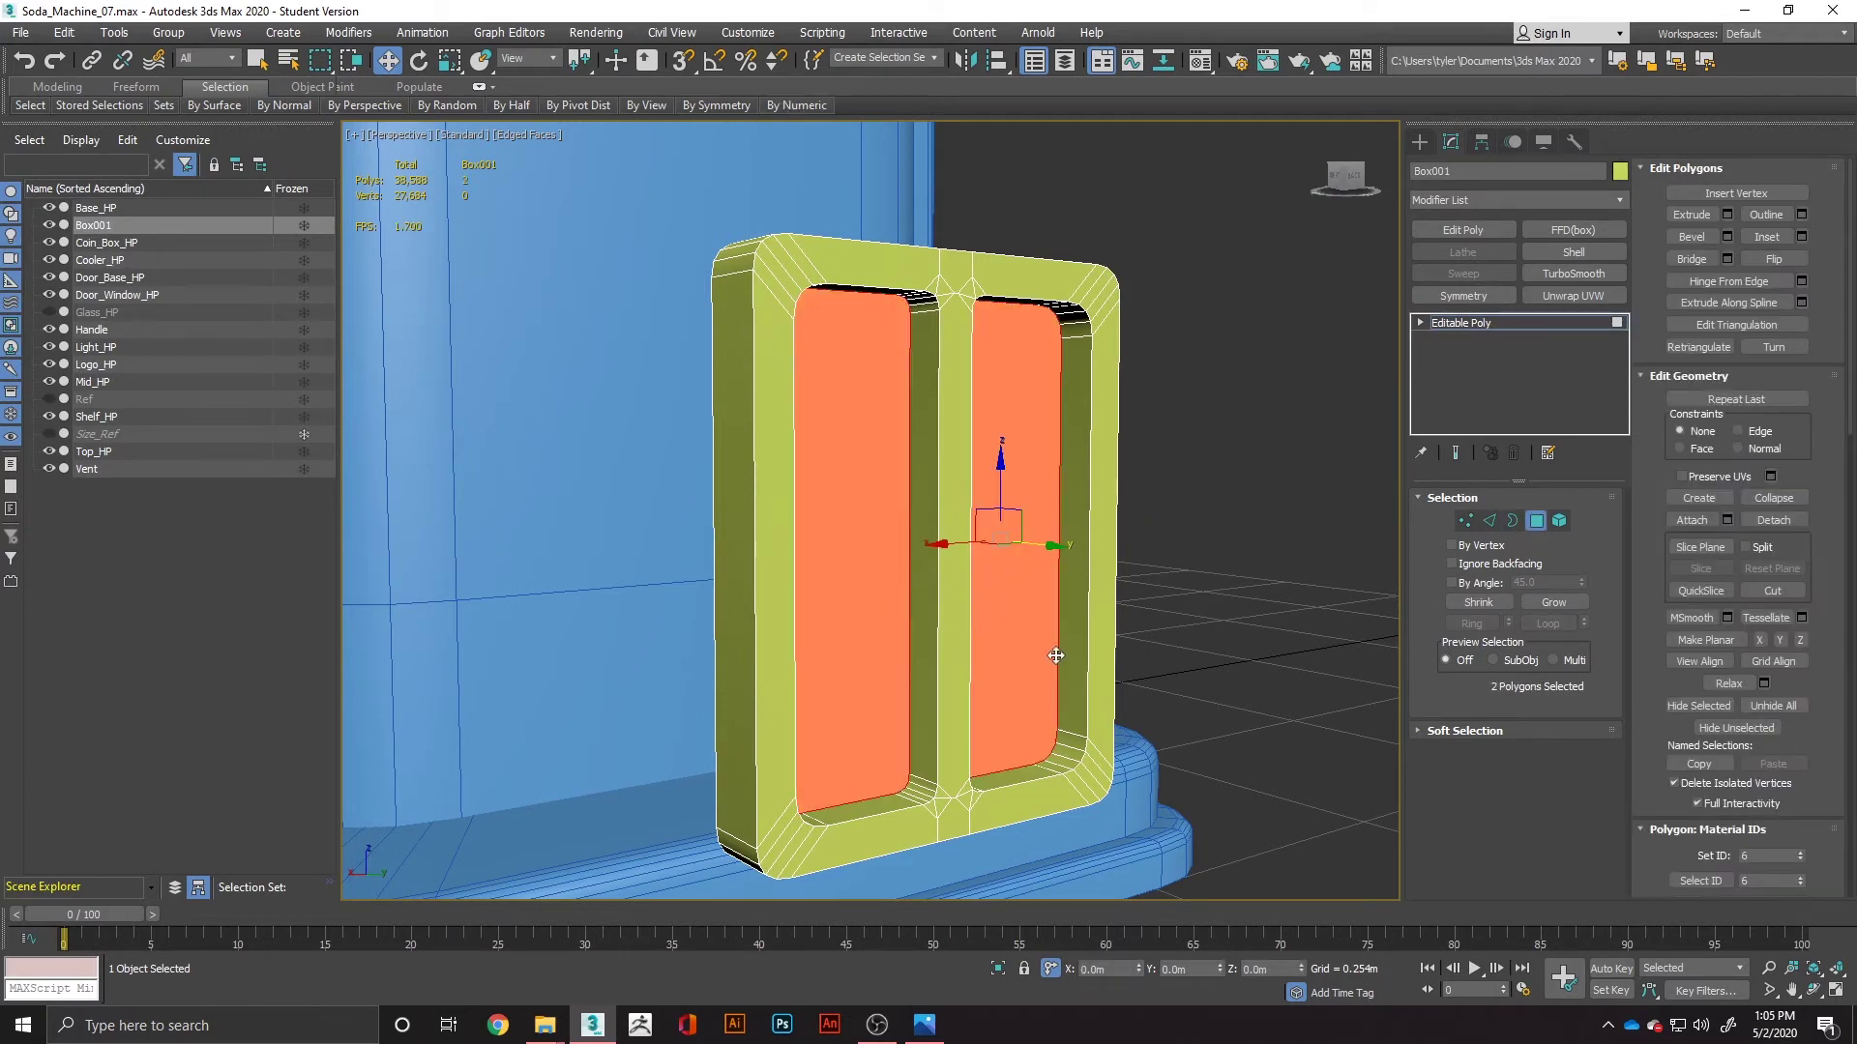
ctrl+click(1490, 522)
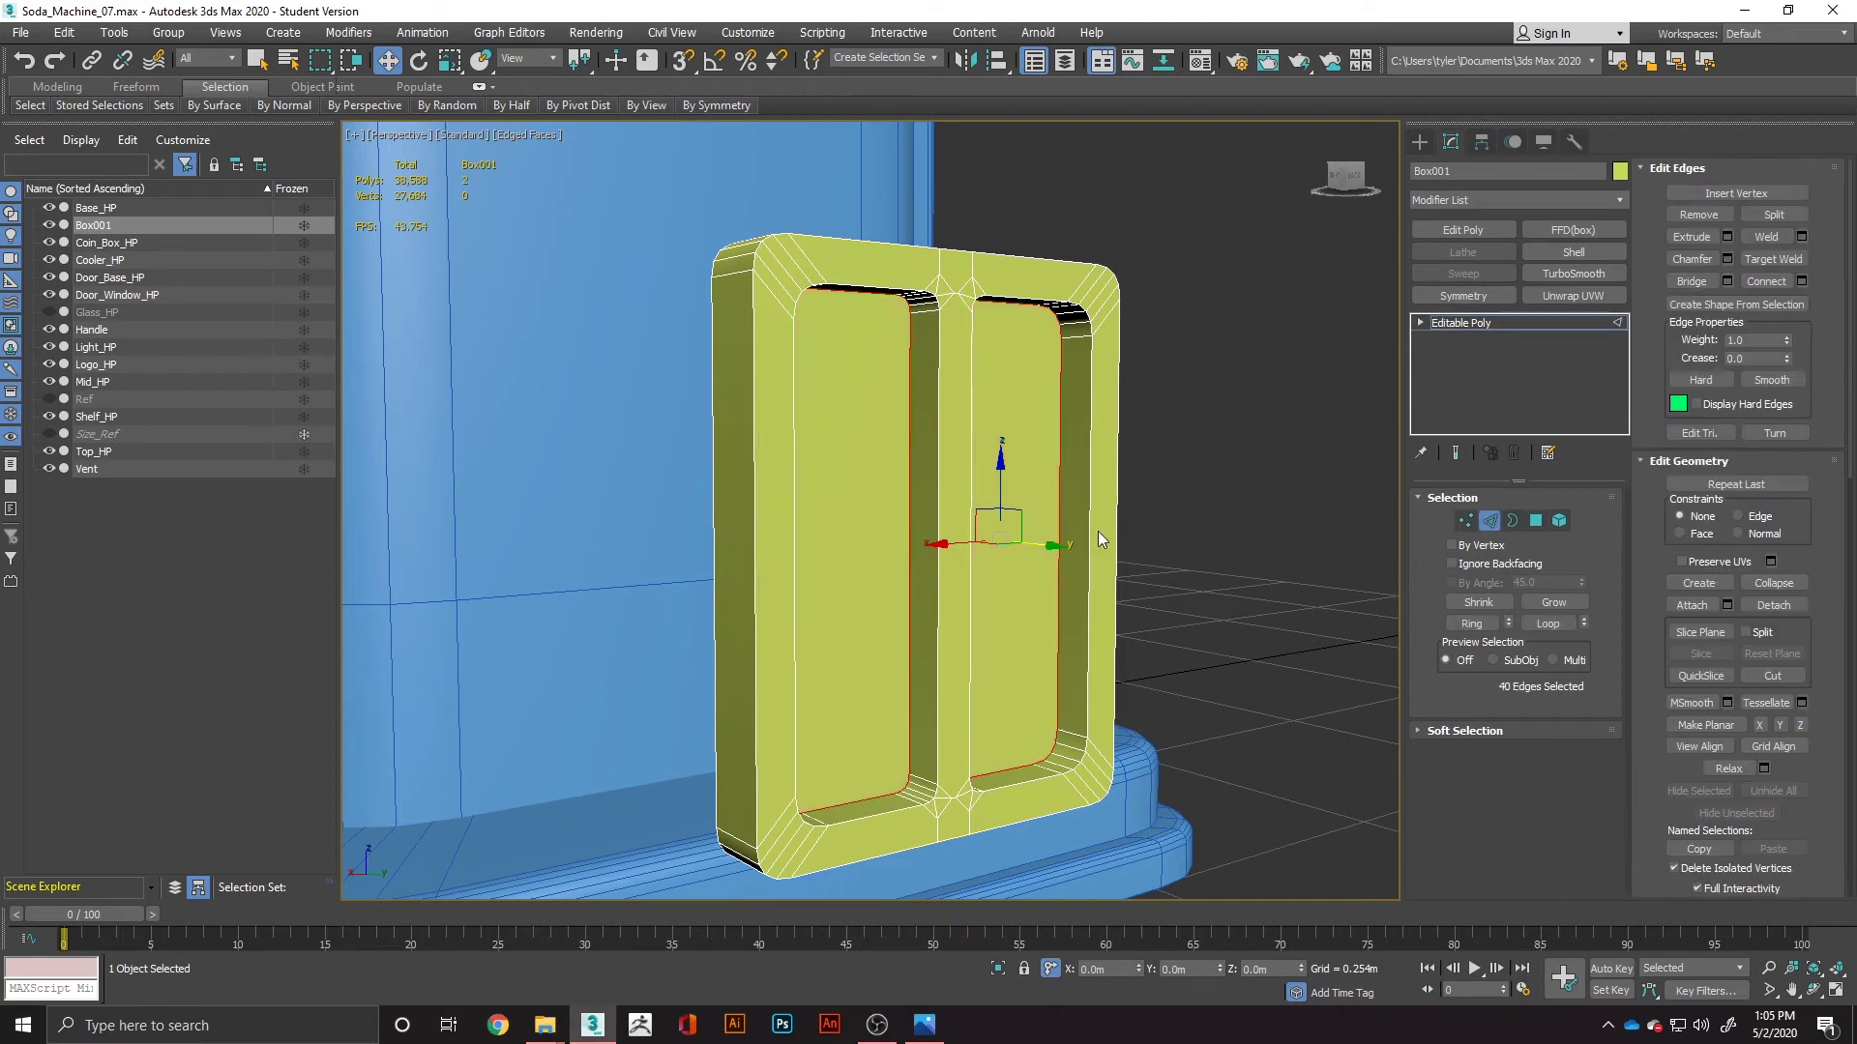
Step: Chamfer the edges around the two recessed panels by 0.004 m with 2 segments, then clear the selection
right_click(1046, 437)
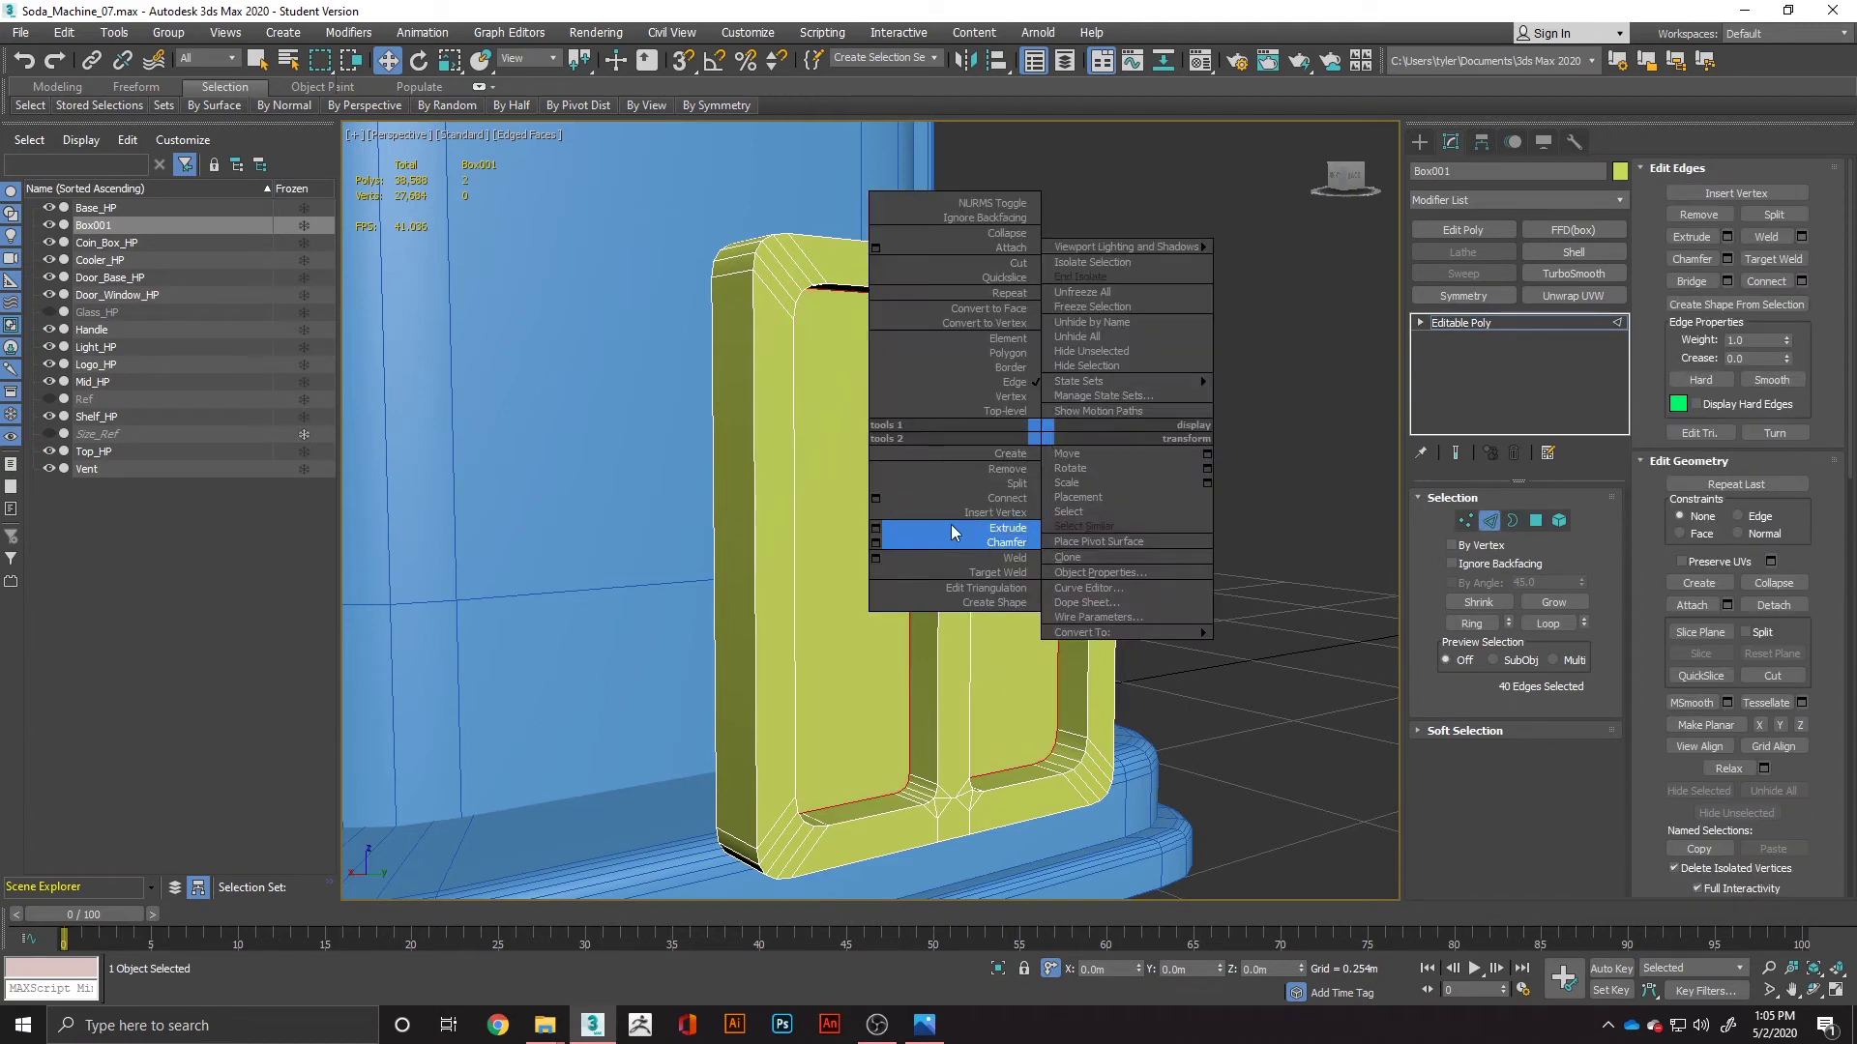
click(883, 542)
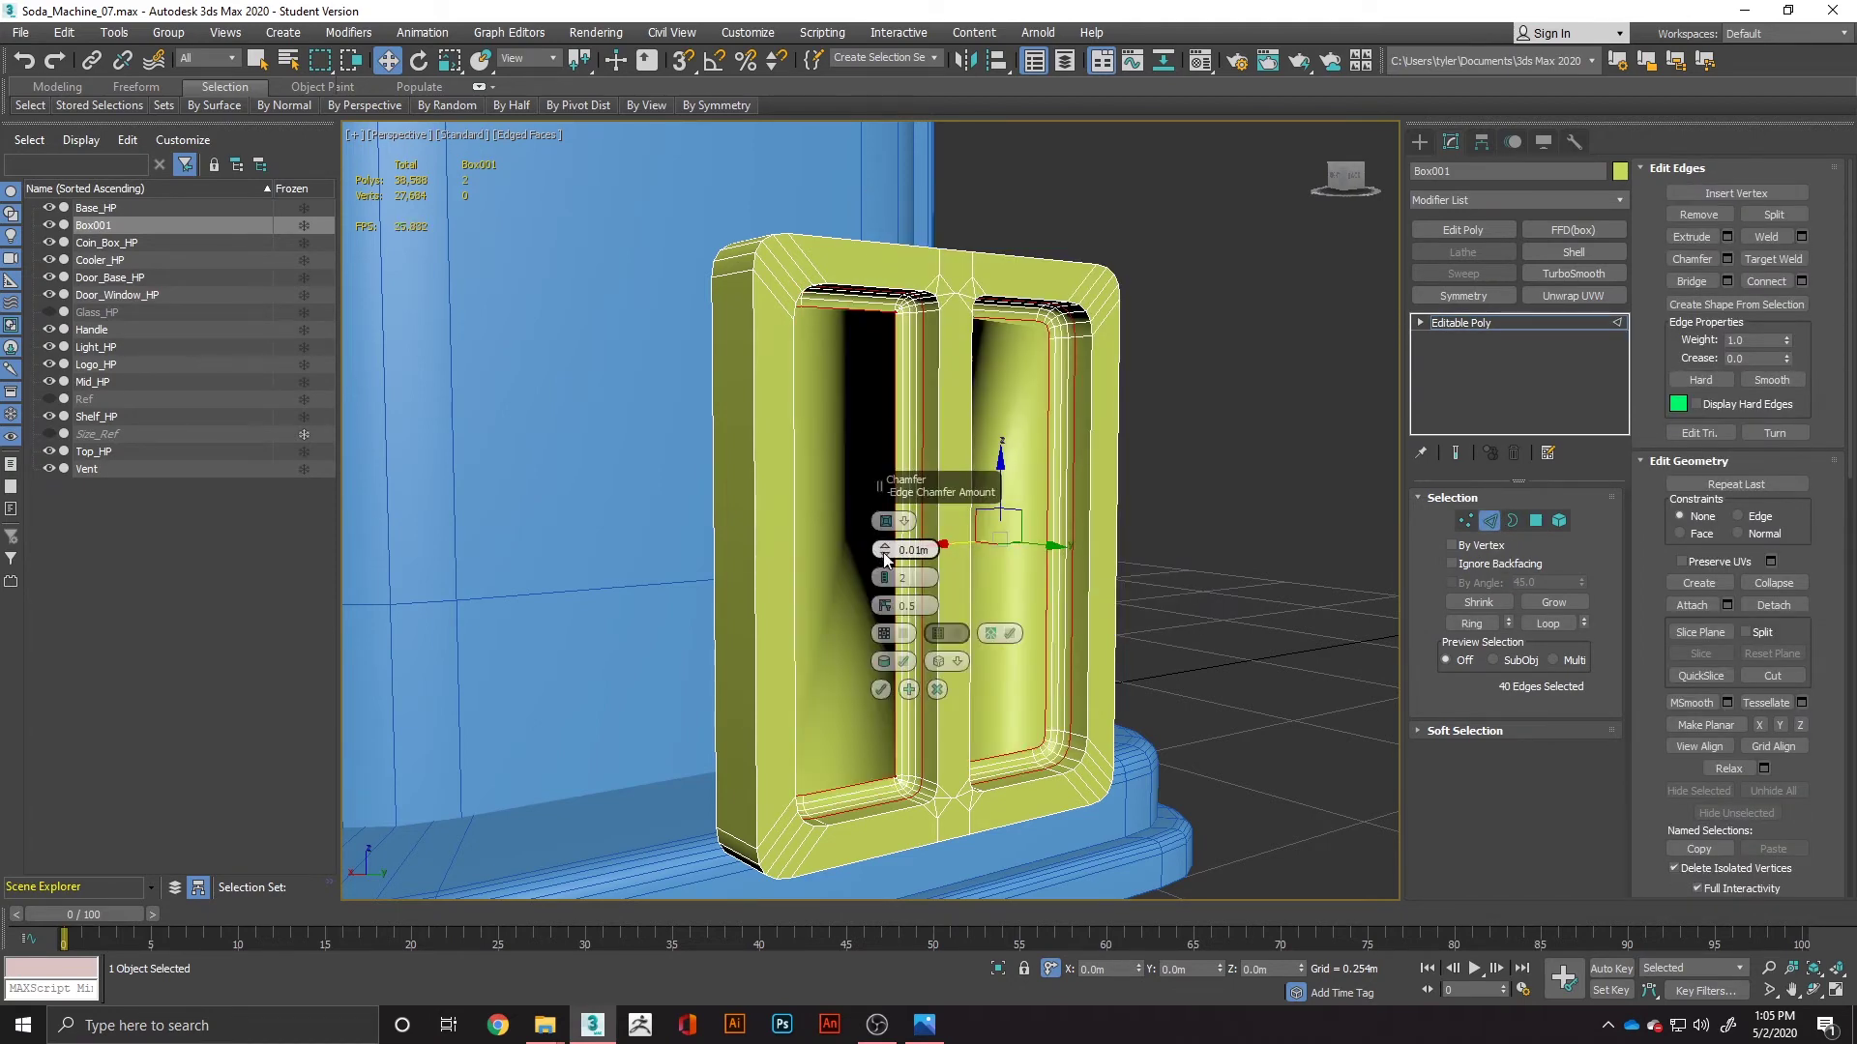
drag(884, 553, 886, 535)
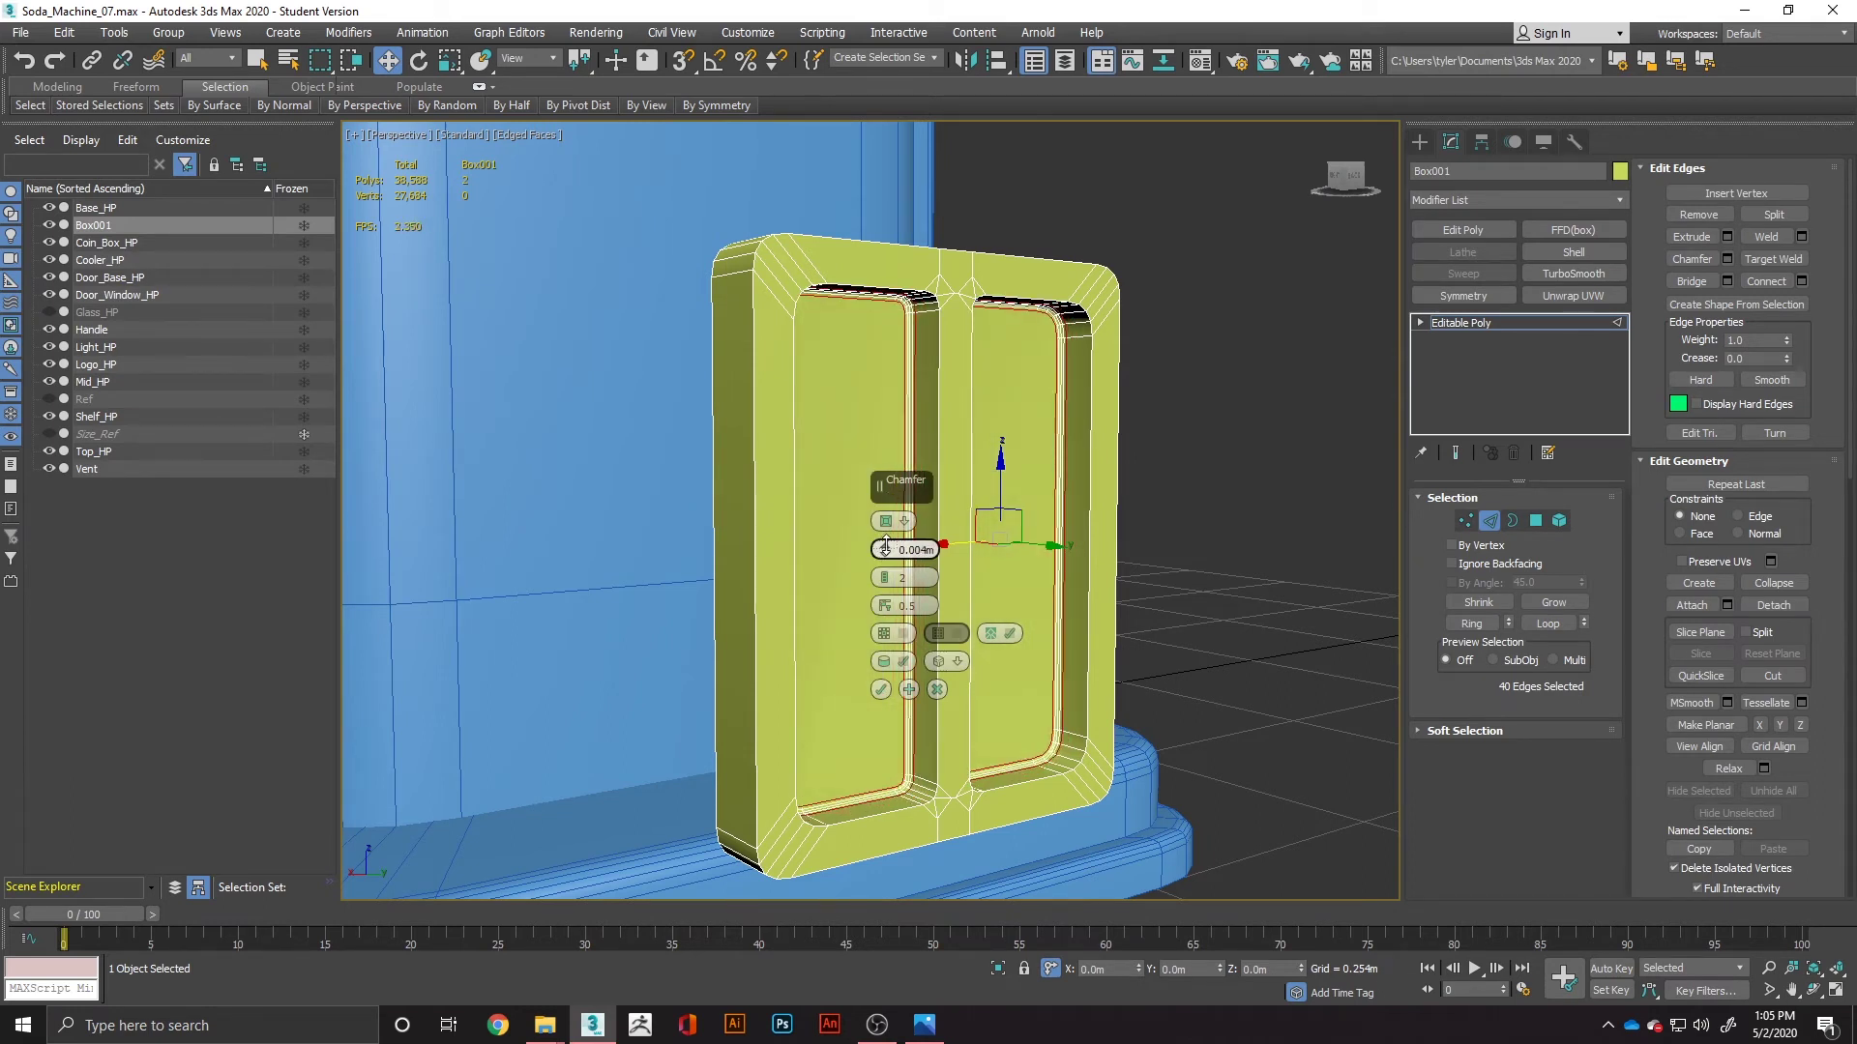
click(879, 688)
click(1245, 671)
alt+middle_drag(1257, 630, 1207, 527)
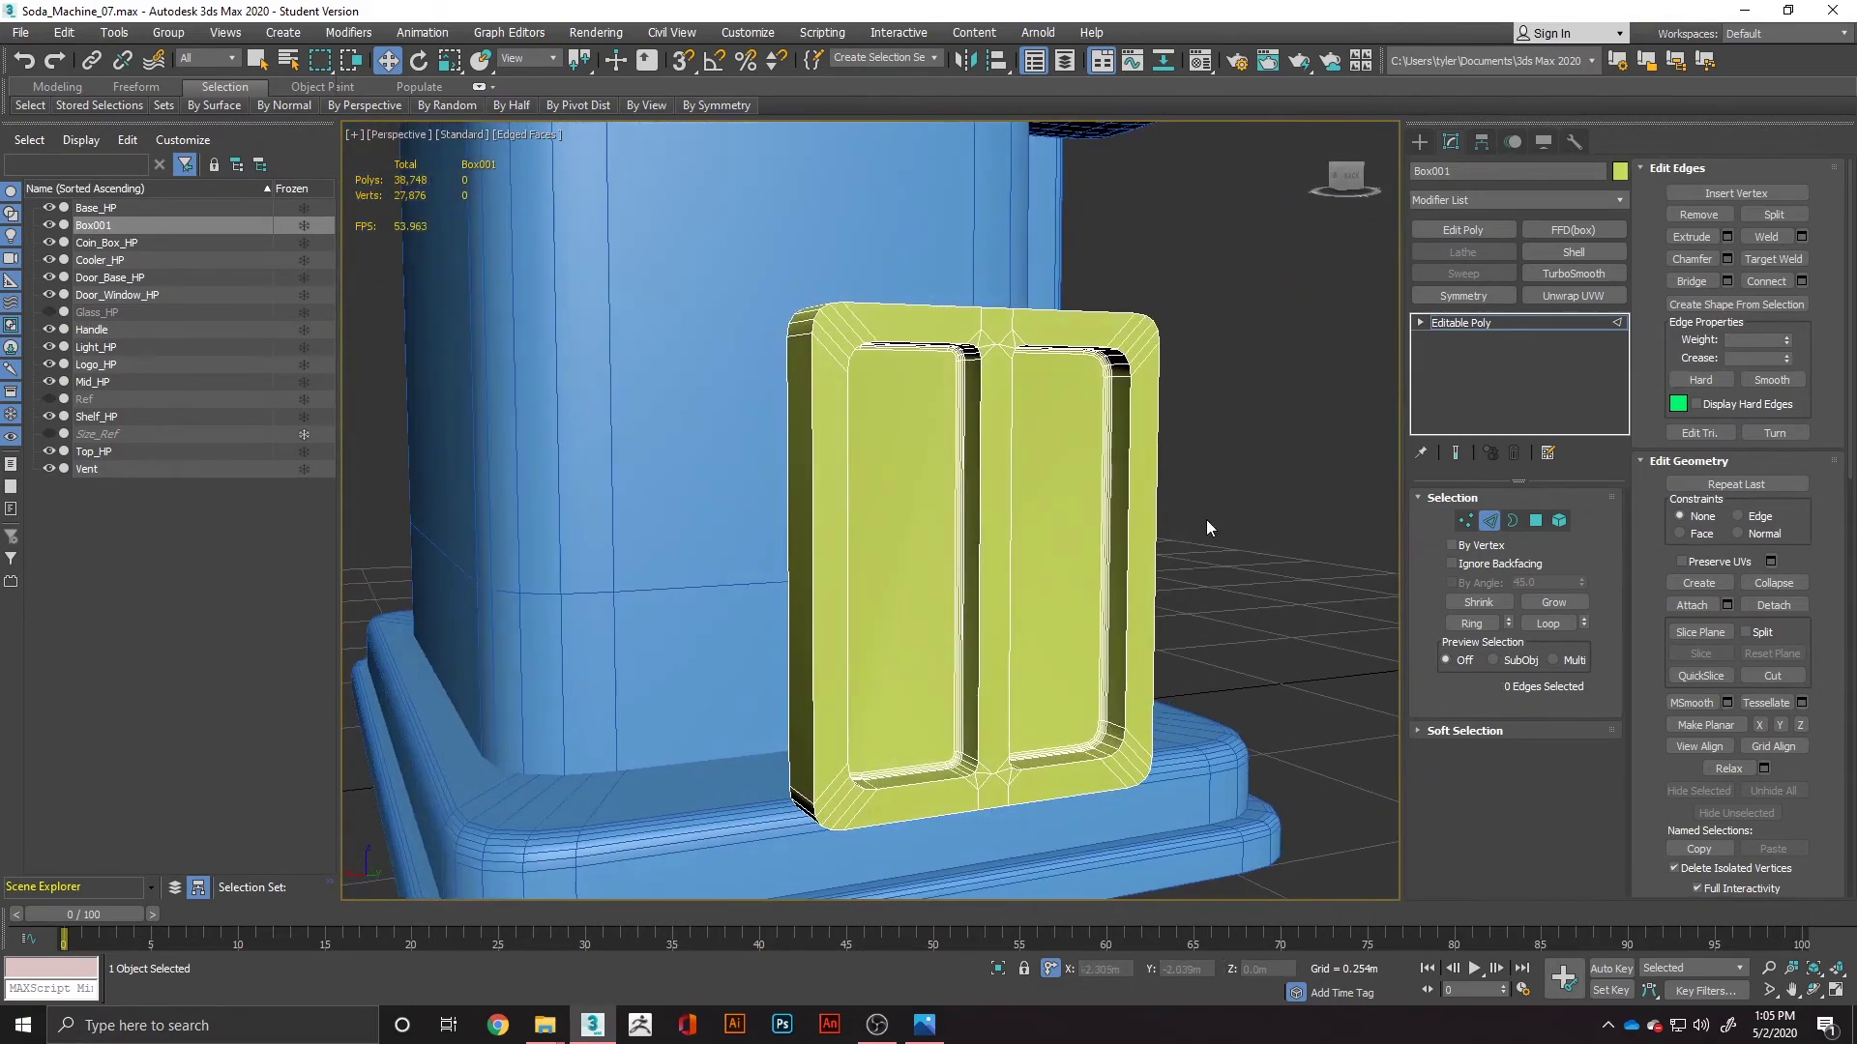
double_click(808, 451)
double_click(811, 452)
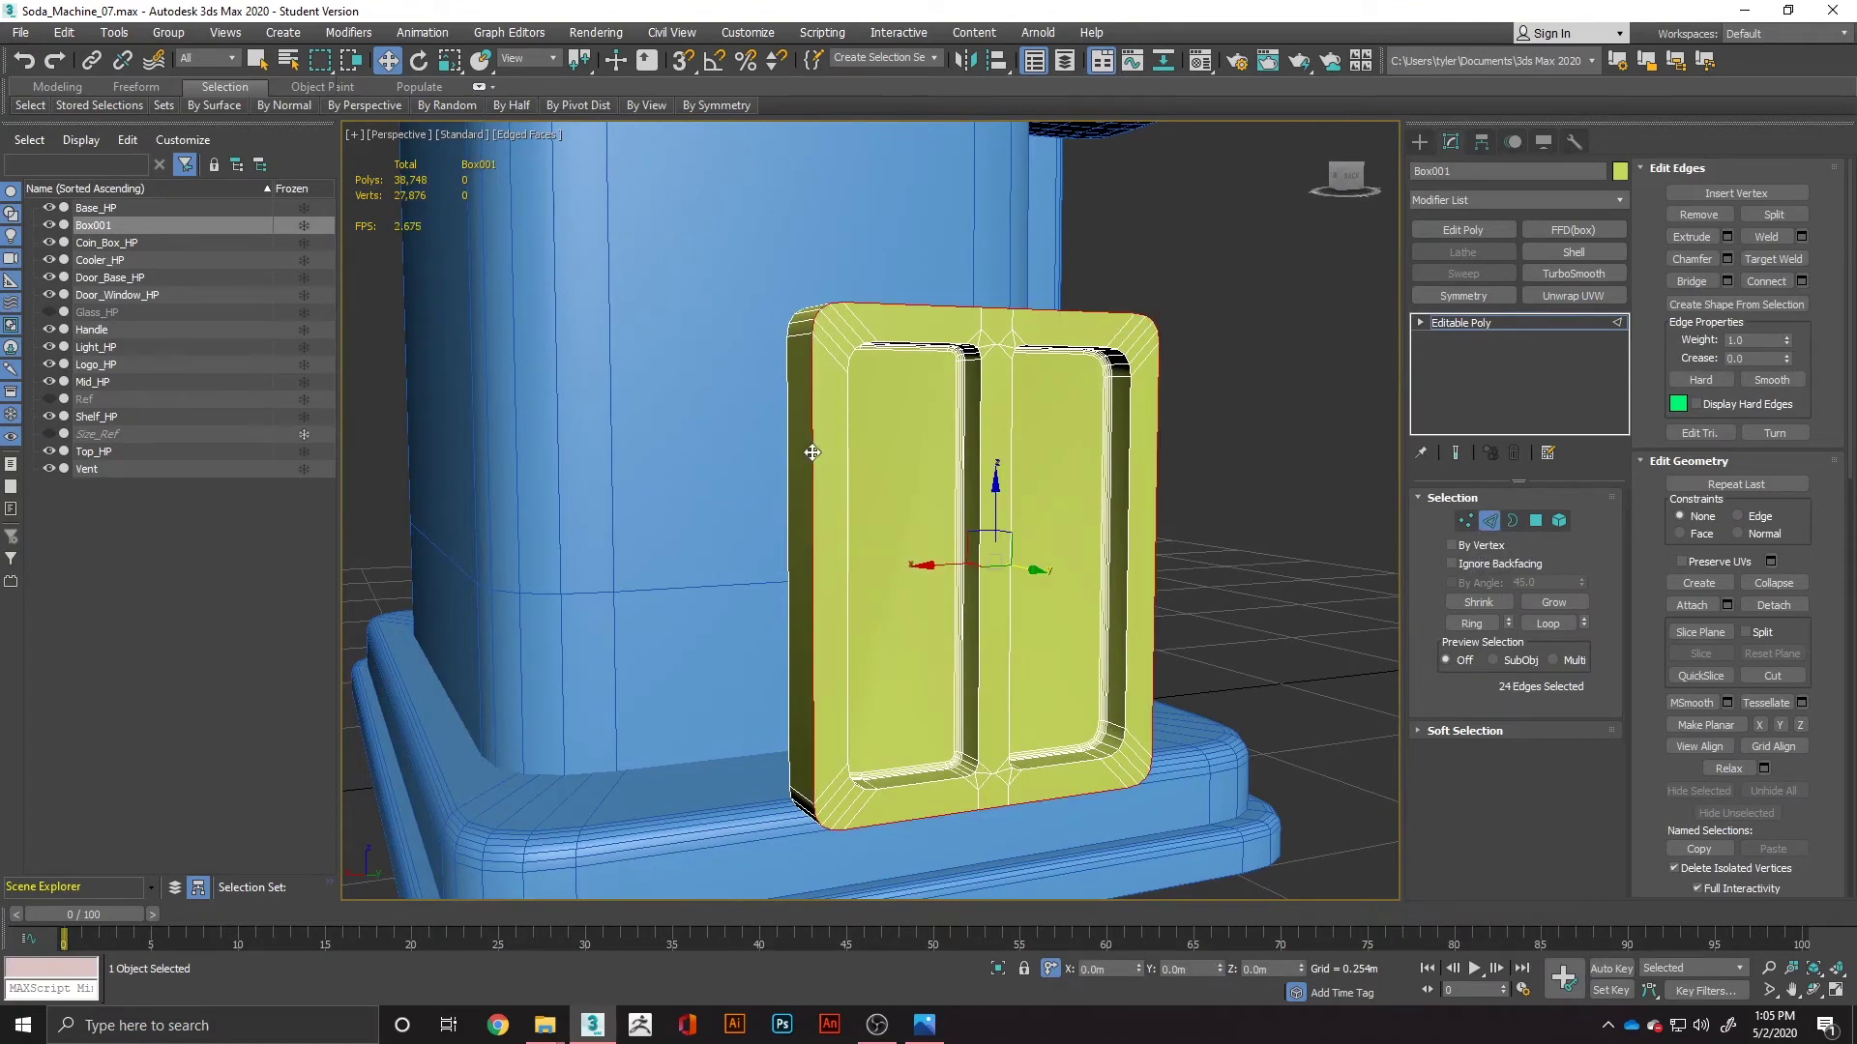
ctrl+double_click(981, 402)
click(1536, 520)
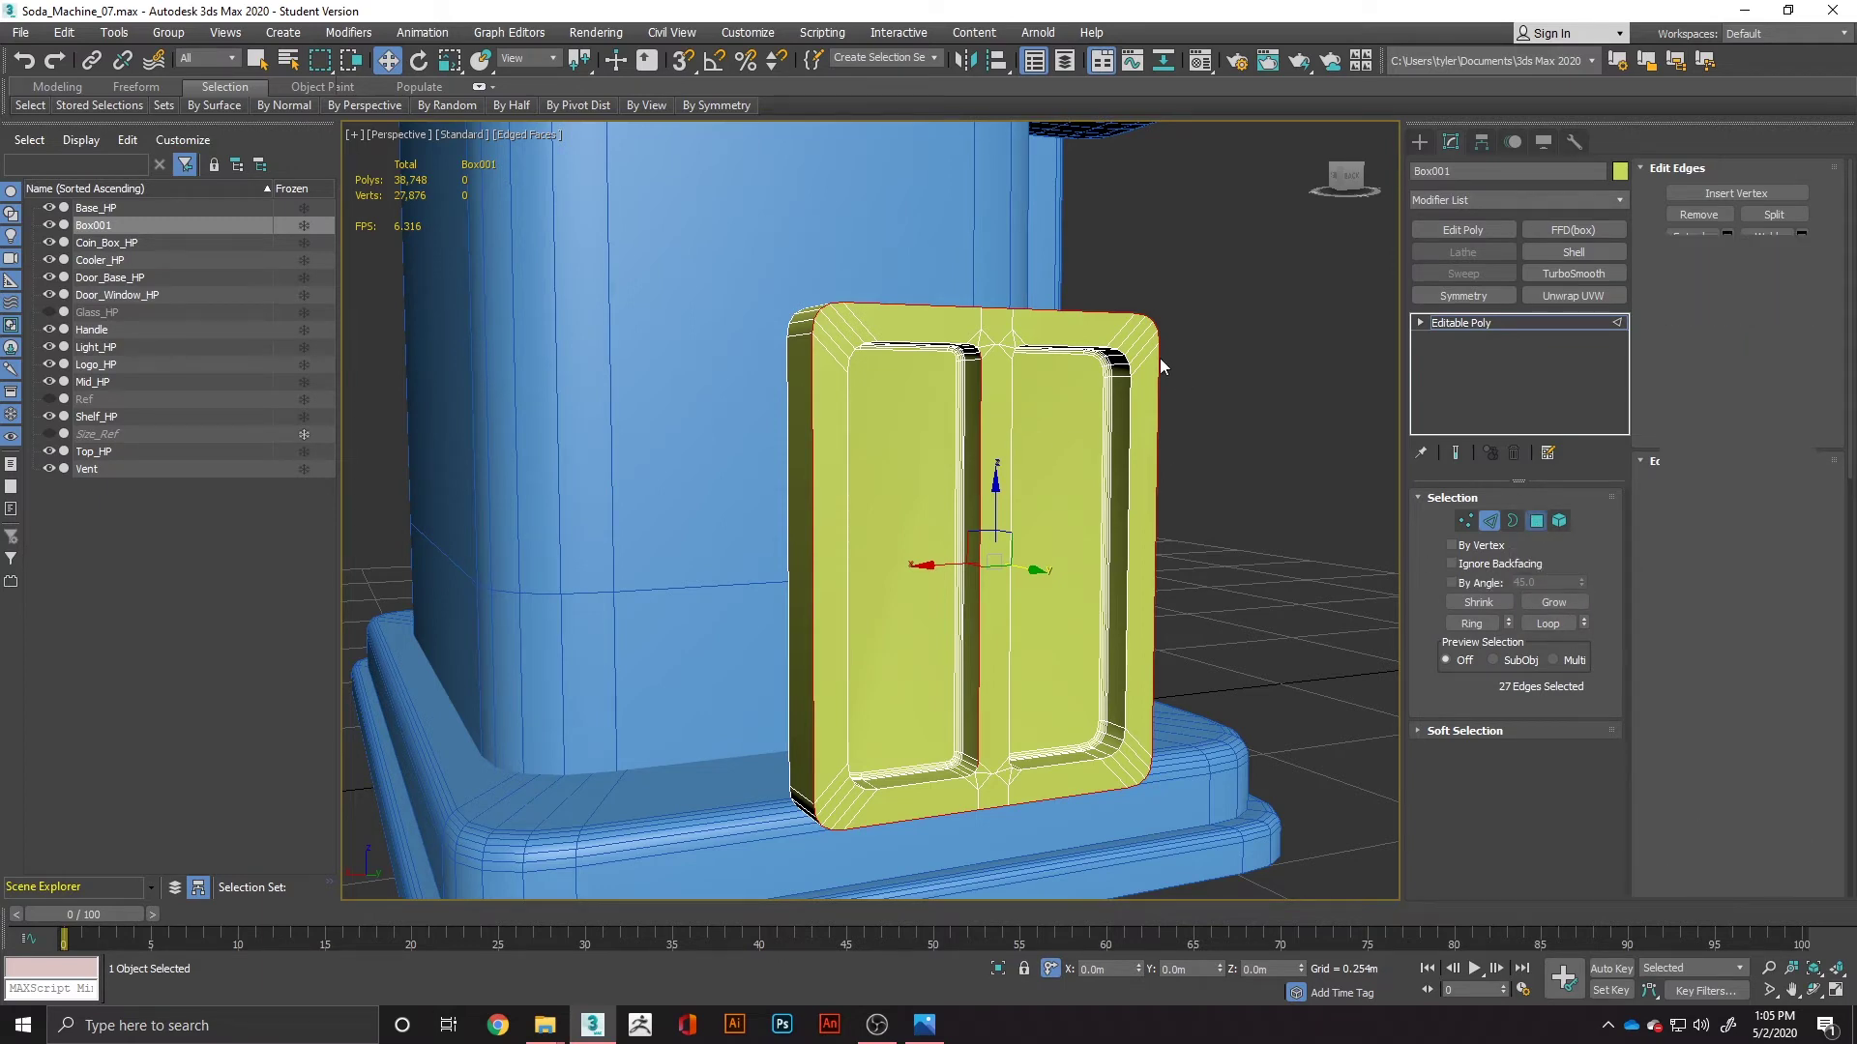
Step: Select all of the grille's polygons and deselect the rear ones from the top view, keeping the front frame selected
click(1005, 330)
key(ctrl+a)
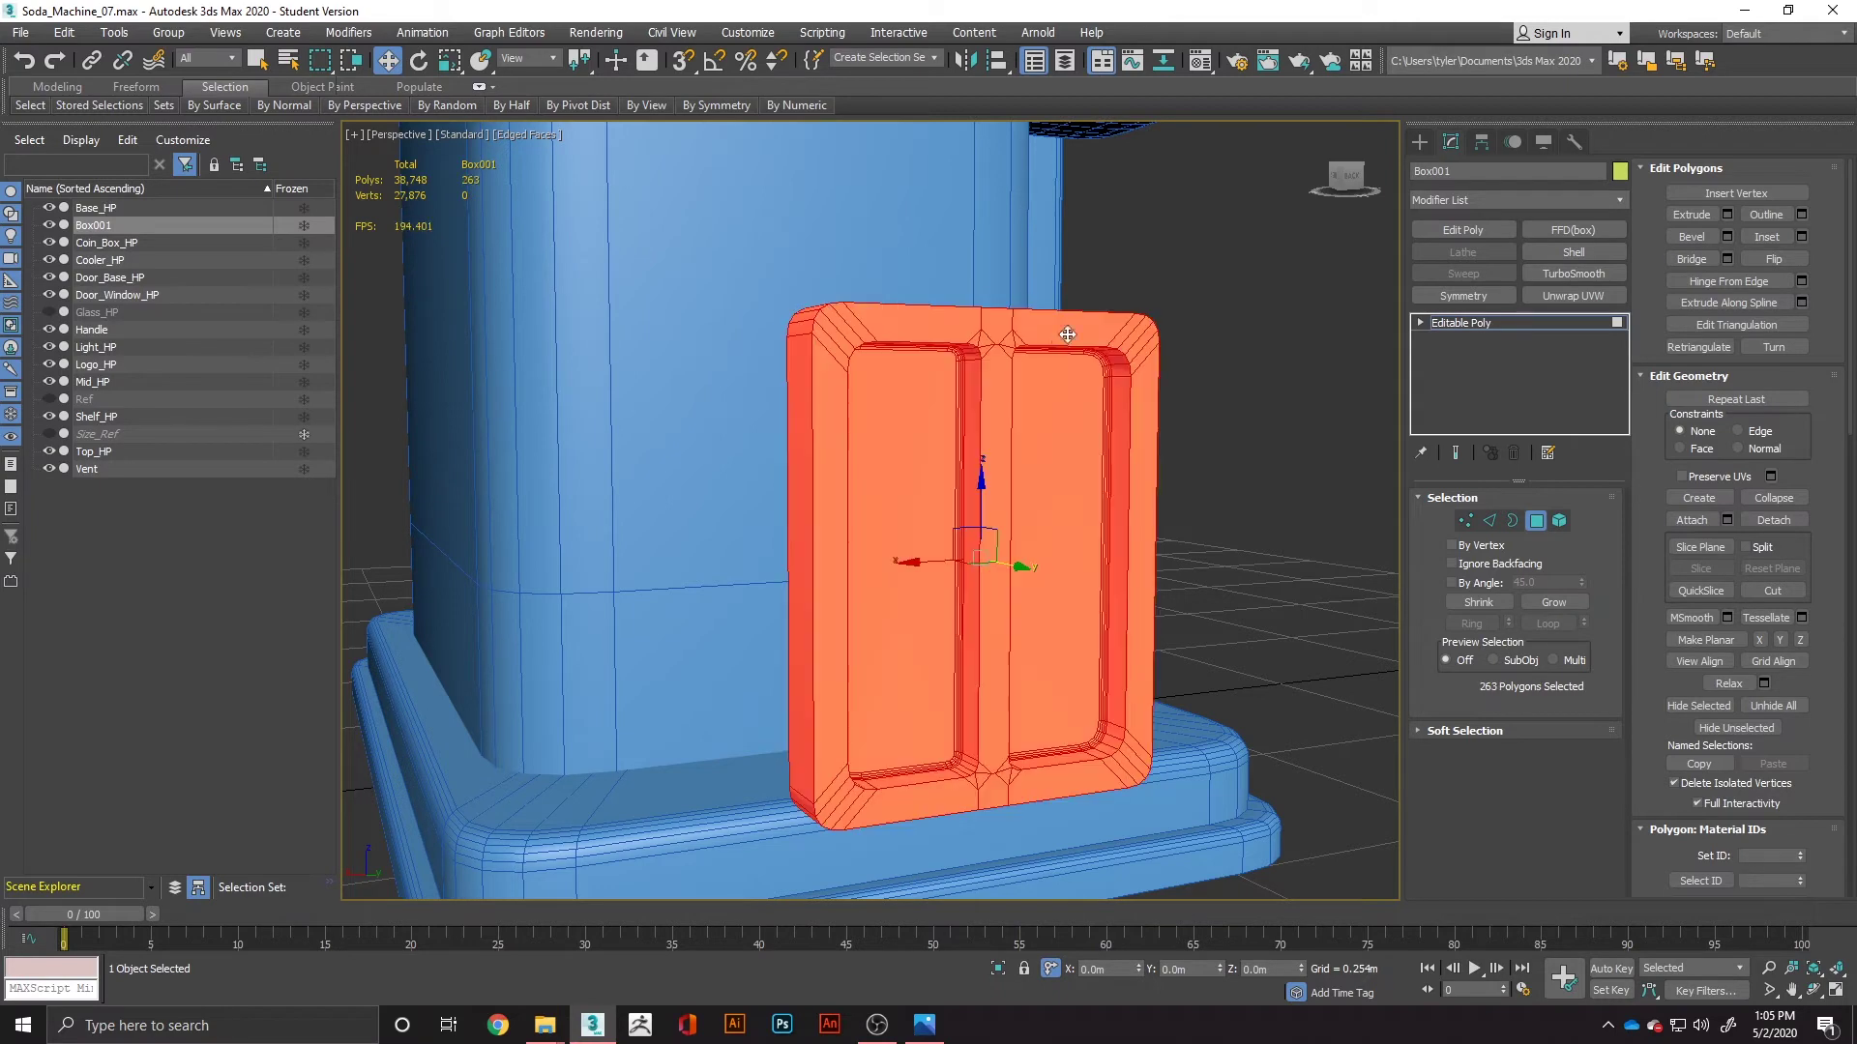
key(t)
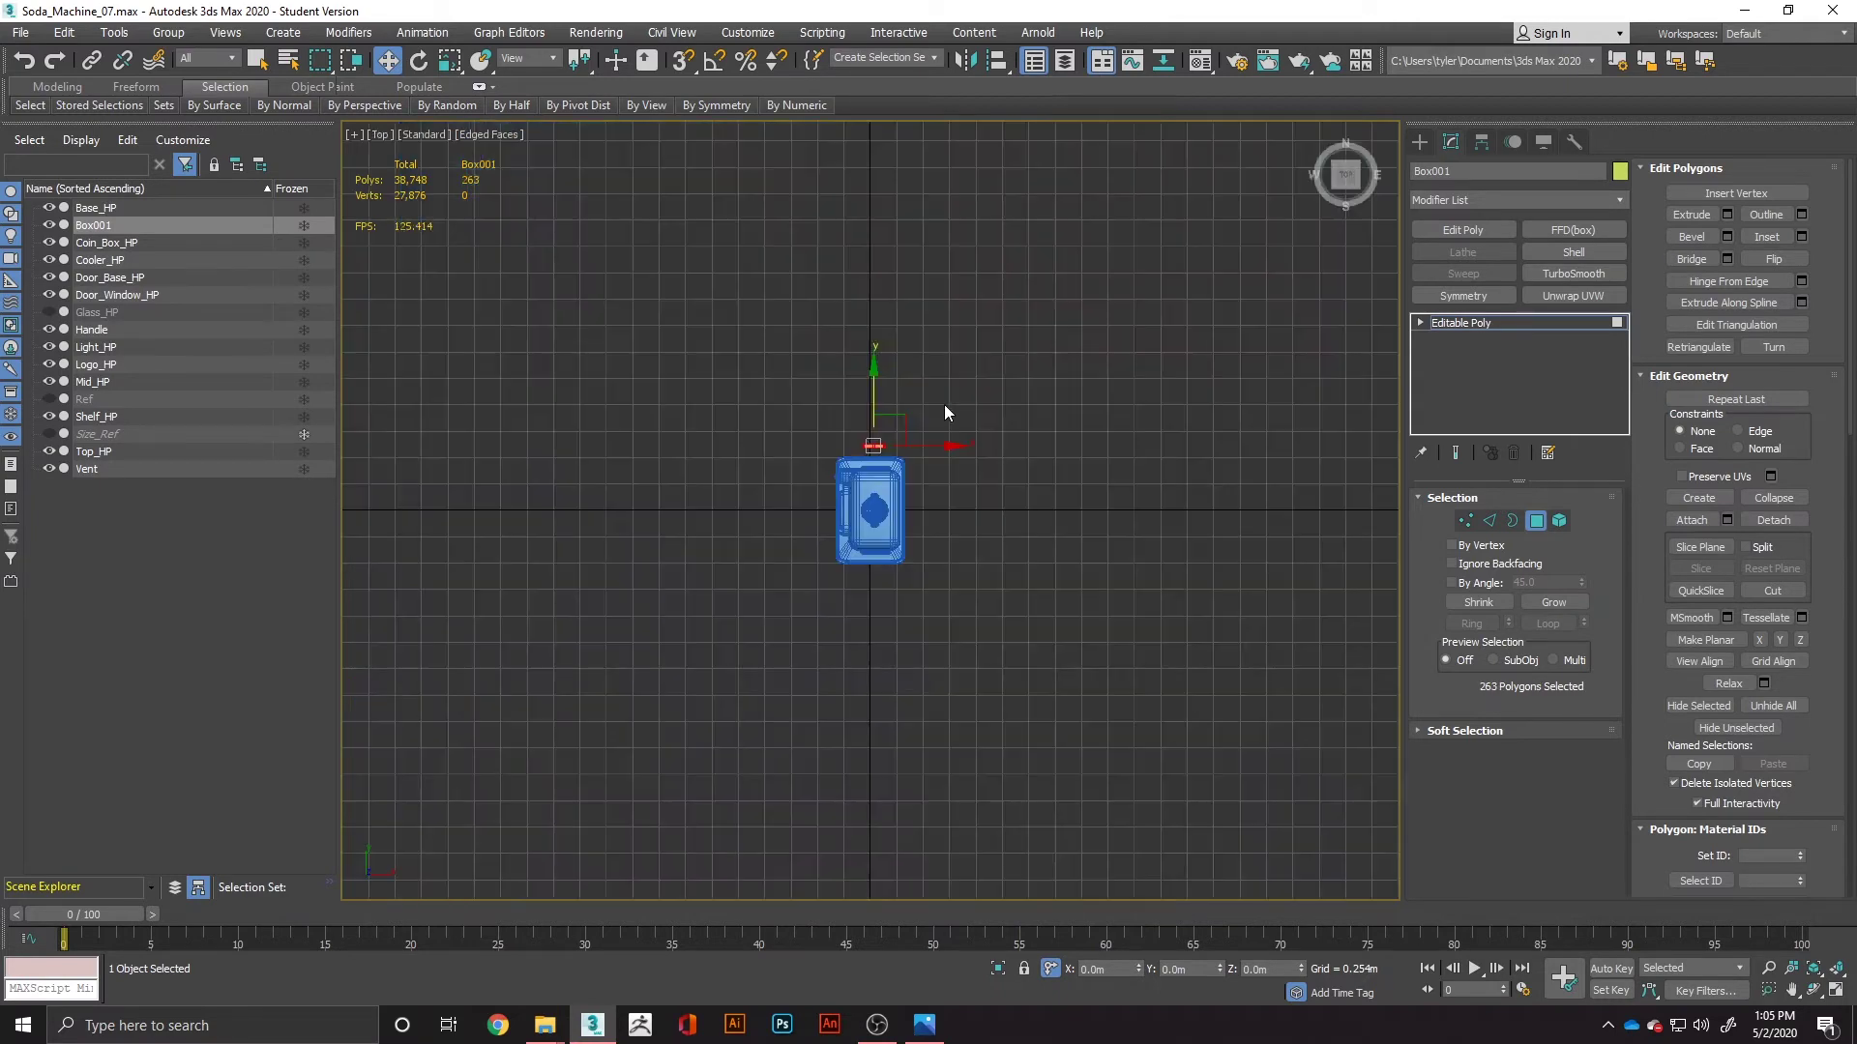
scroll(844, 427, up, 5)
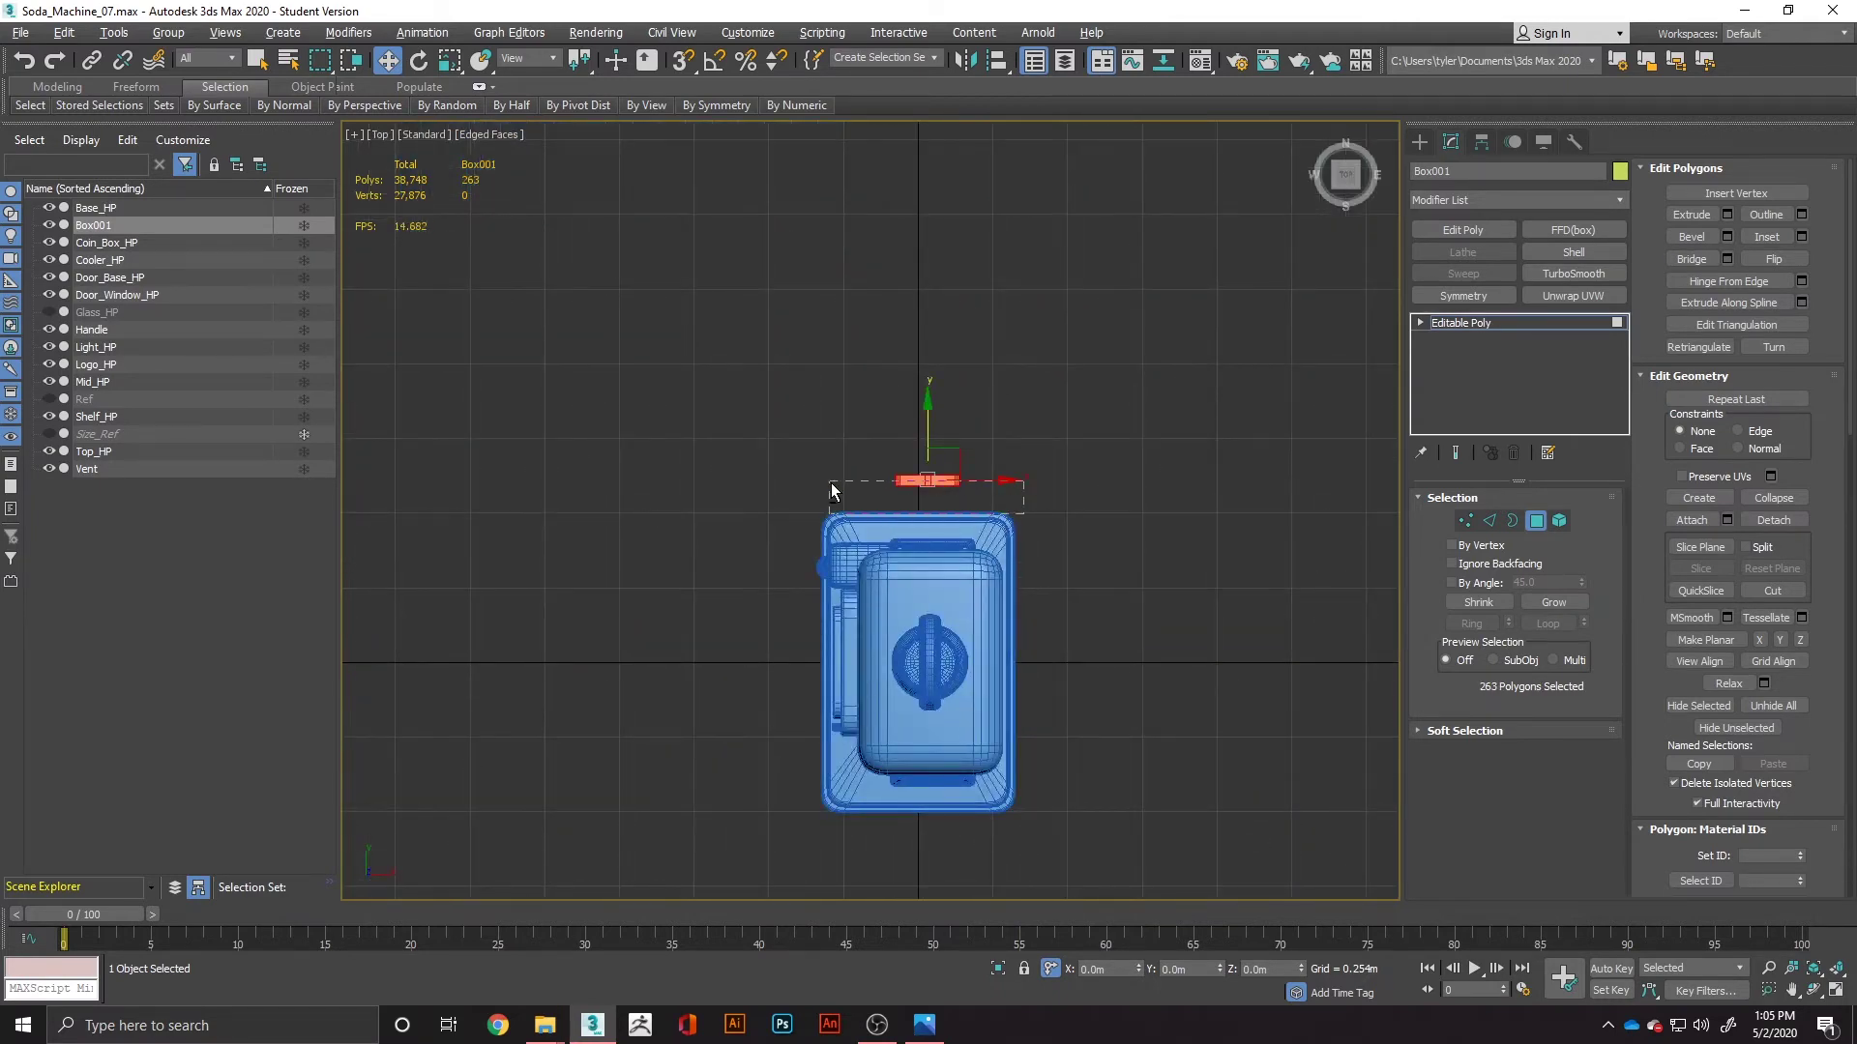
alt+drag(831, 483, 878, 508)
key(p)
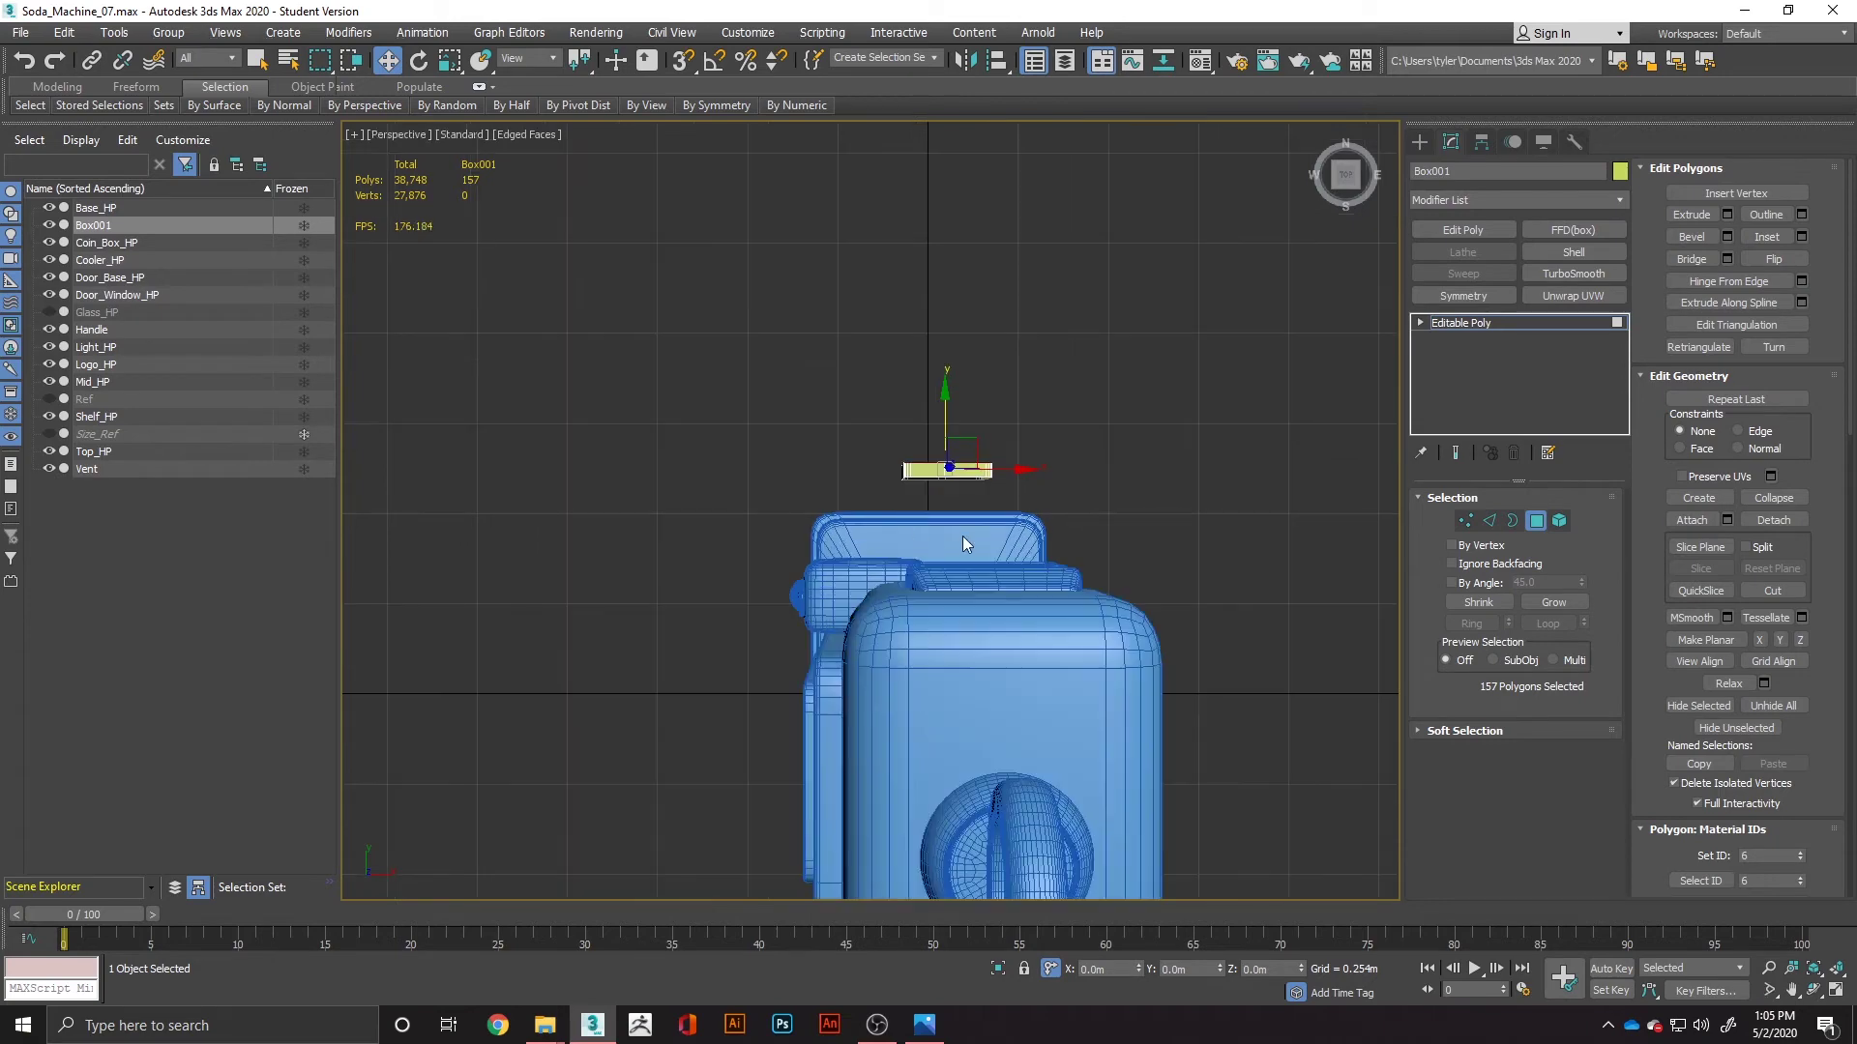
Step: Convert the front frame's polygon selection to its boundary edges
alt+middle_drag(961, 536, 1209, 460)
key(z)
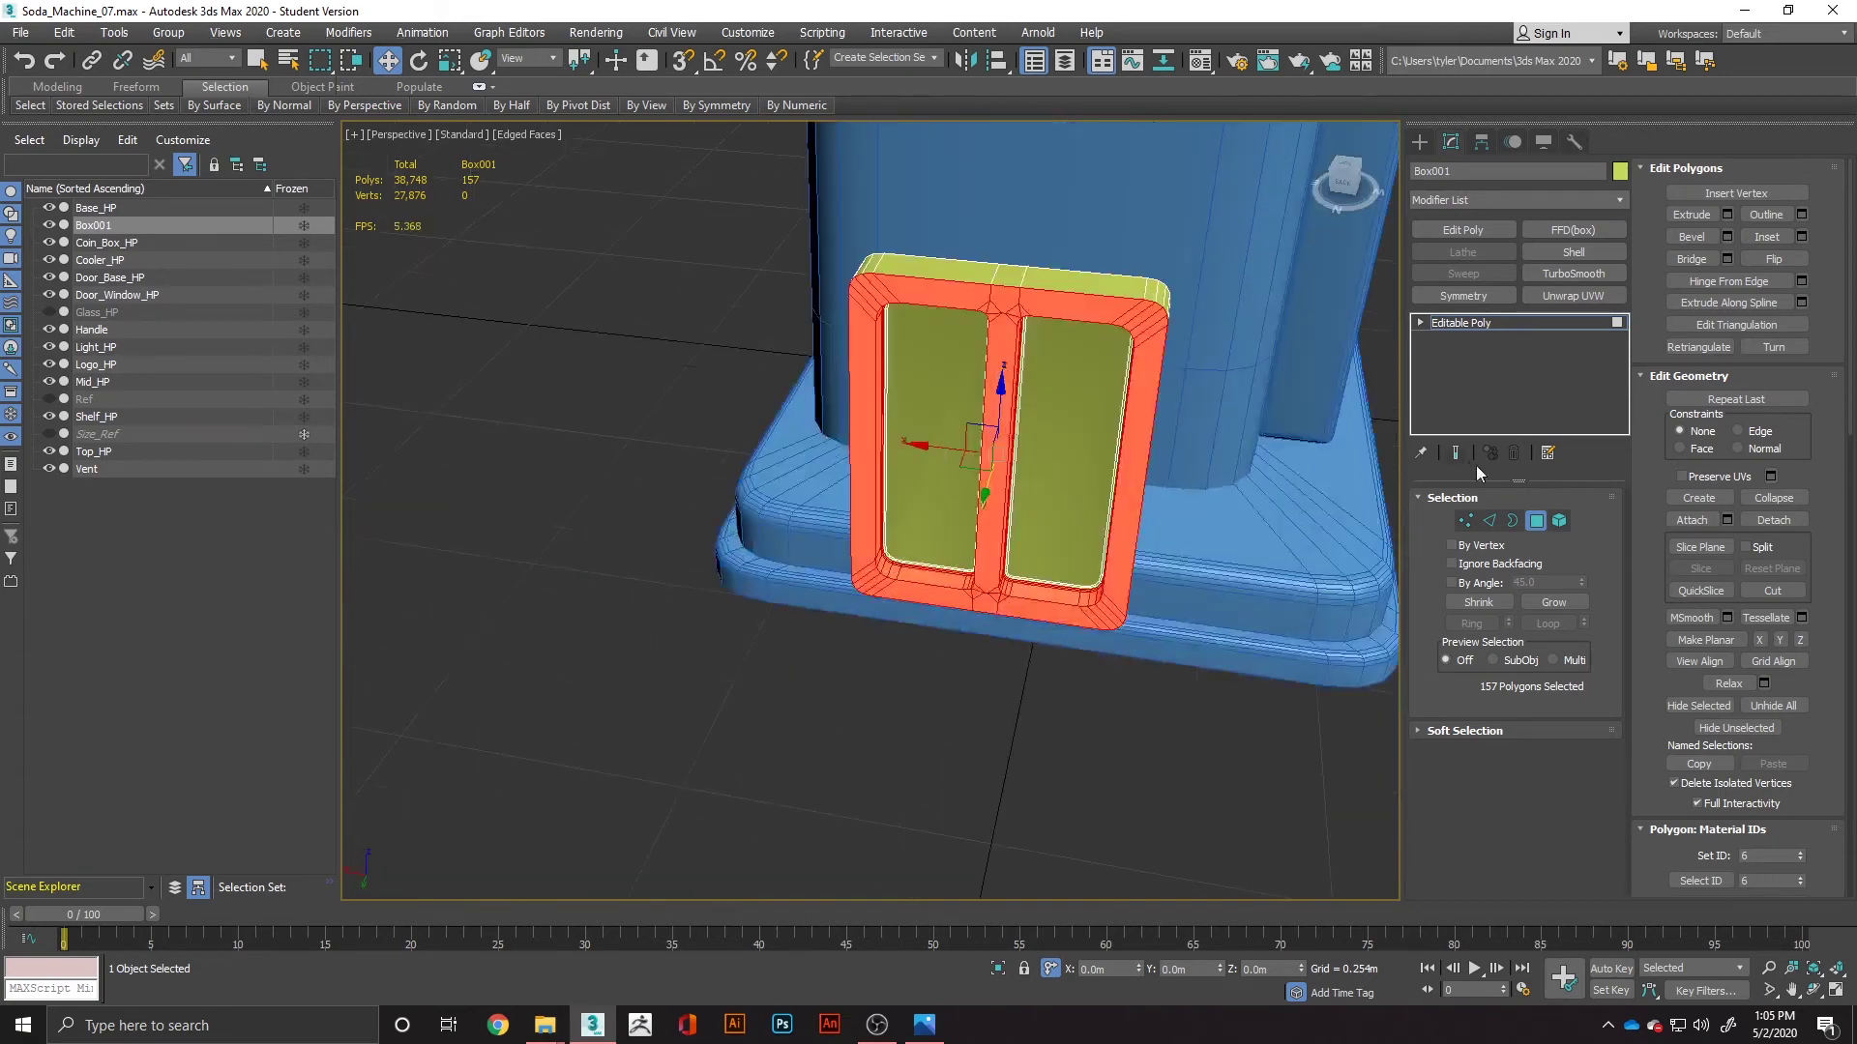
click(1488, 522)
scroll(960, 484, up, 5)
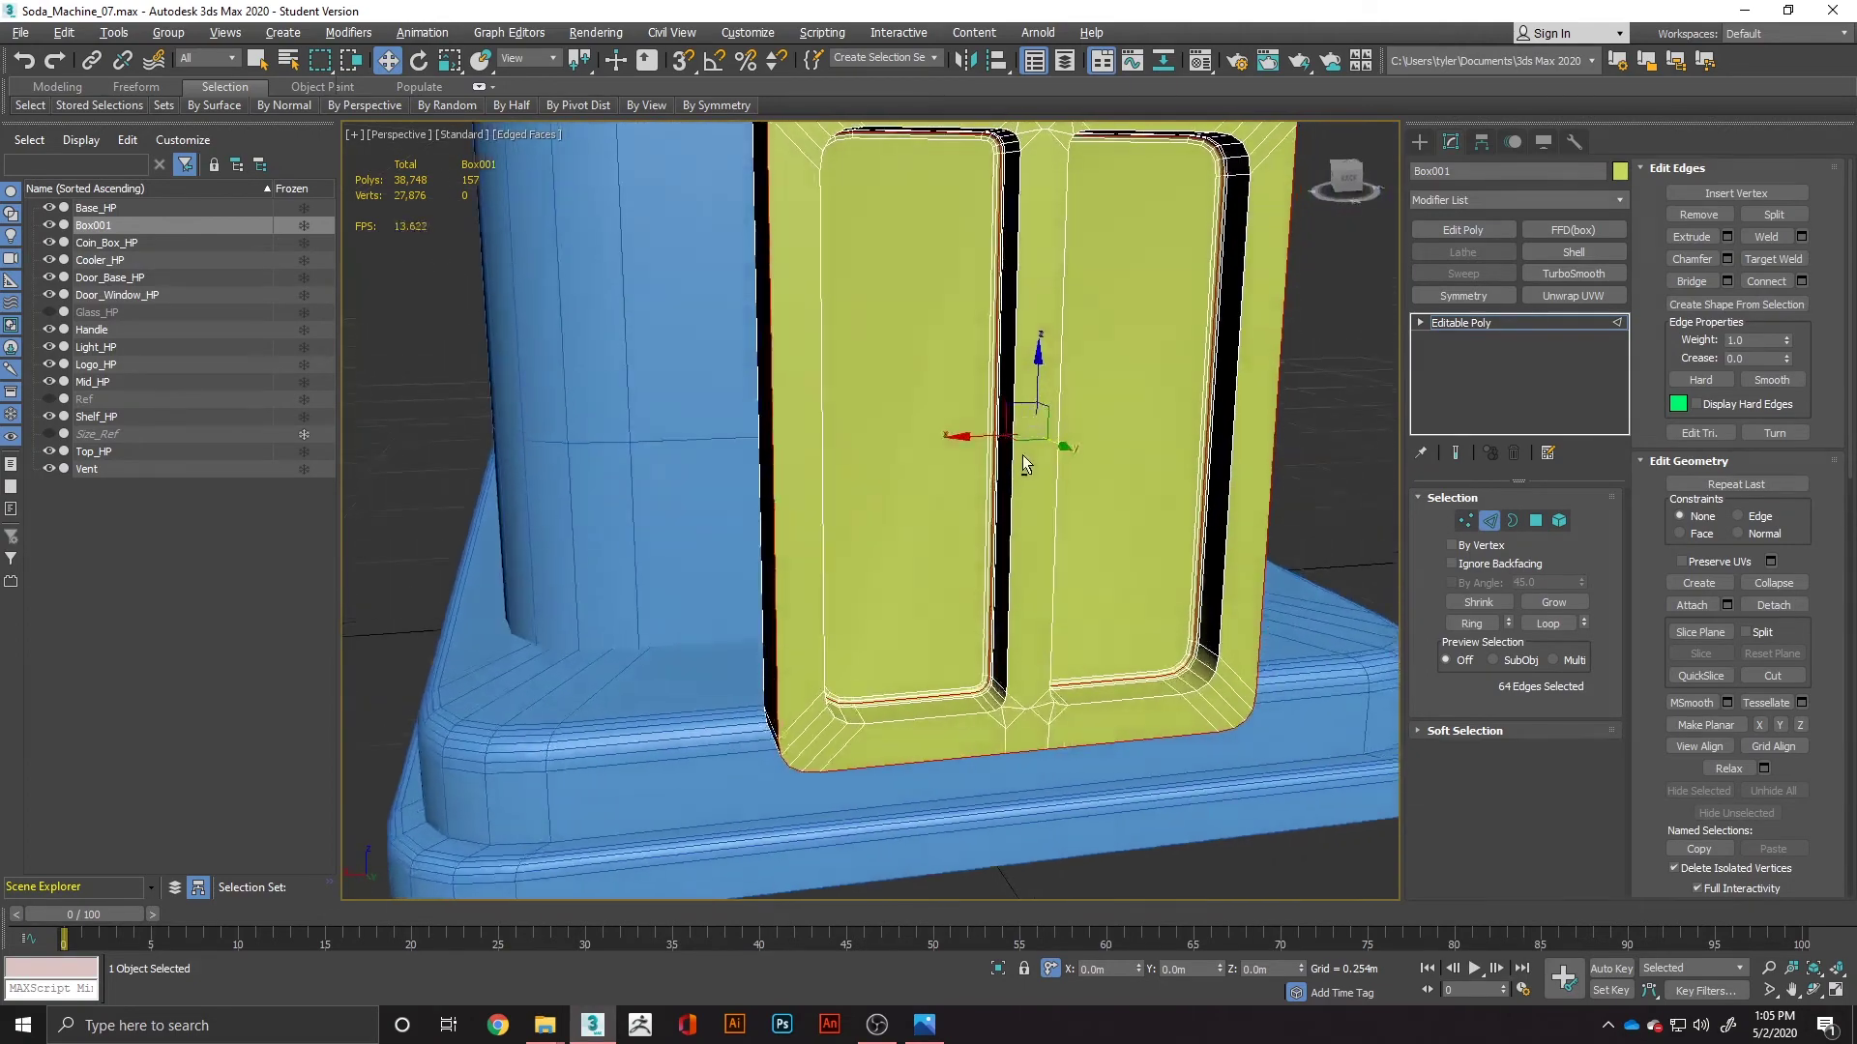
alt+middle_drag(1023, 455, 1013, 411)
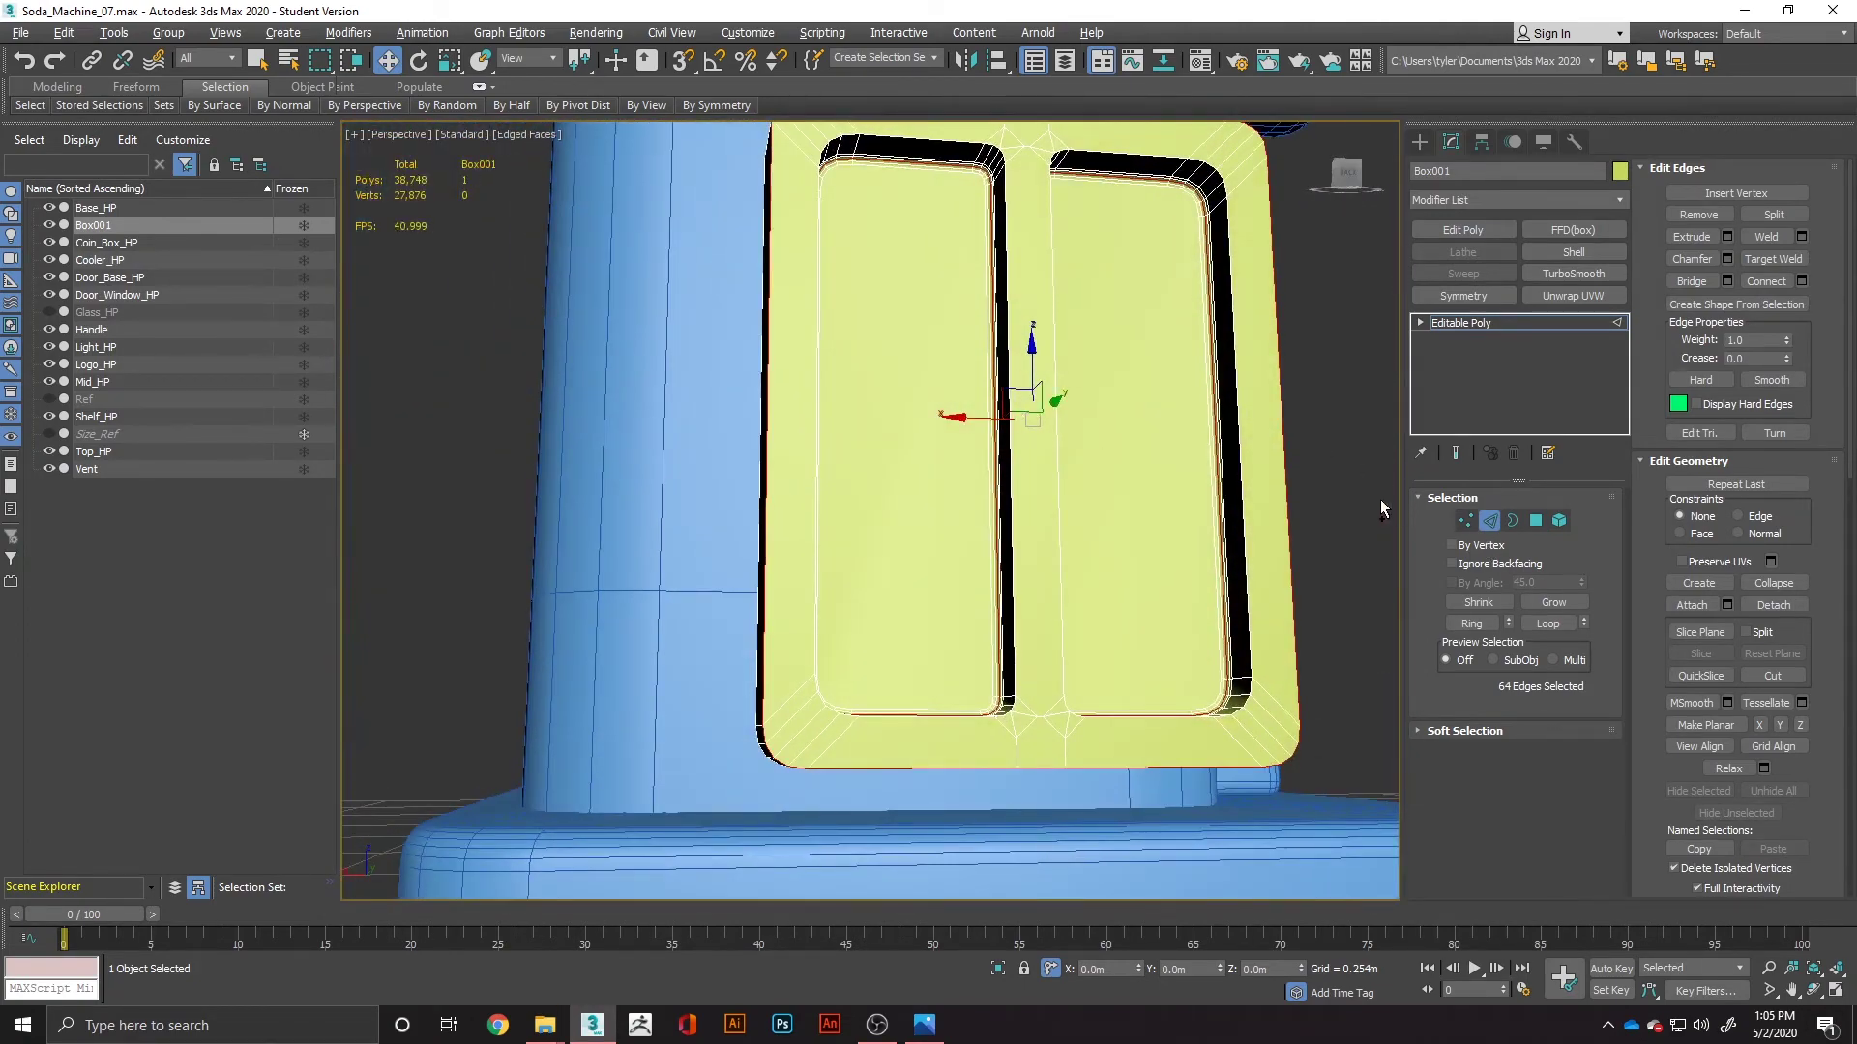
Step: Reselect all of the grille's polygons, deselect the rear ones from the top view, and convert the remaining front frame selection to boundary edges
click(1536, 522)
click(1245, 216)
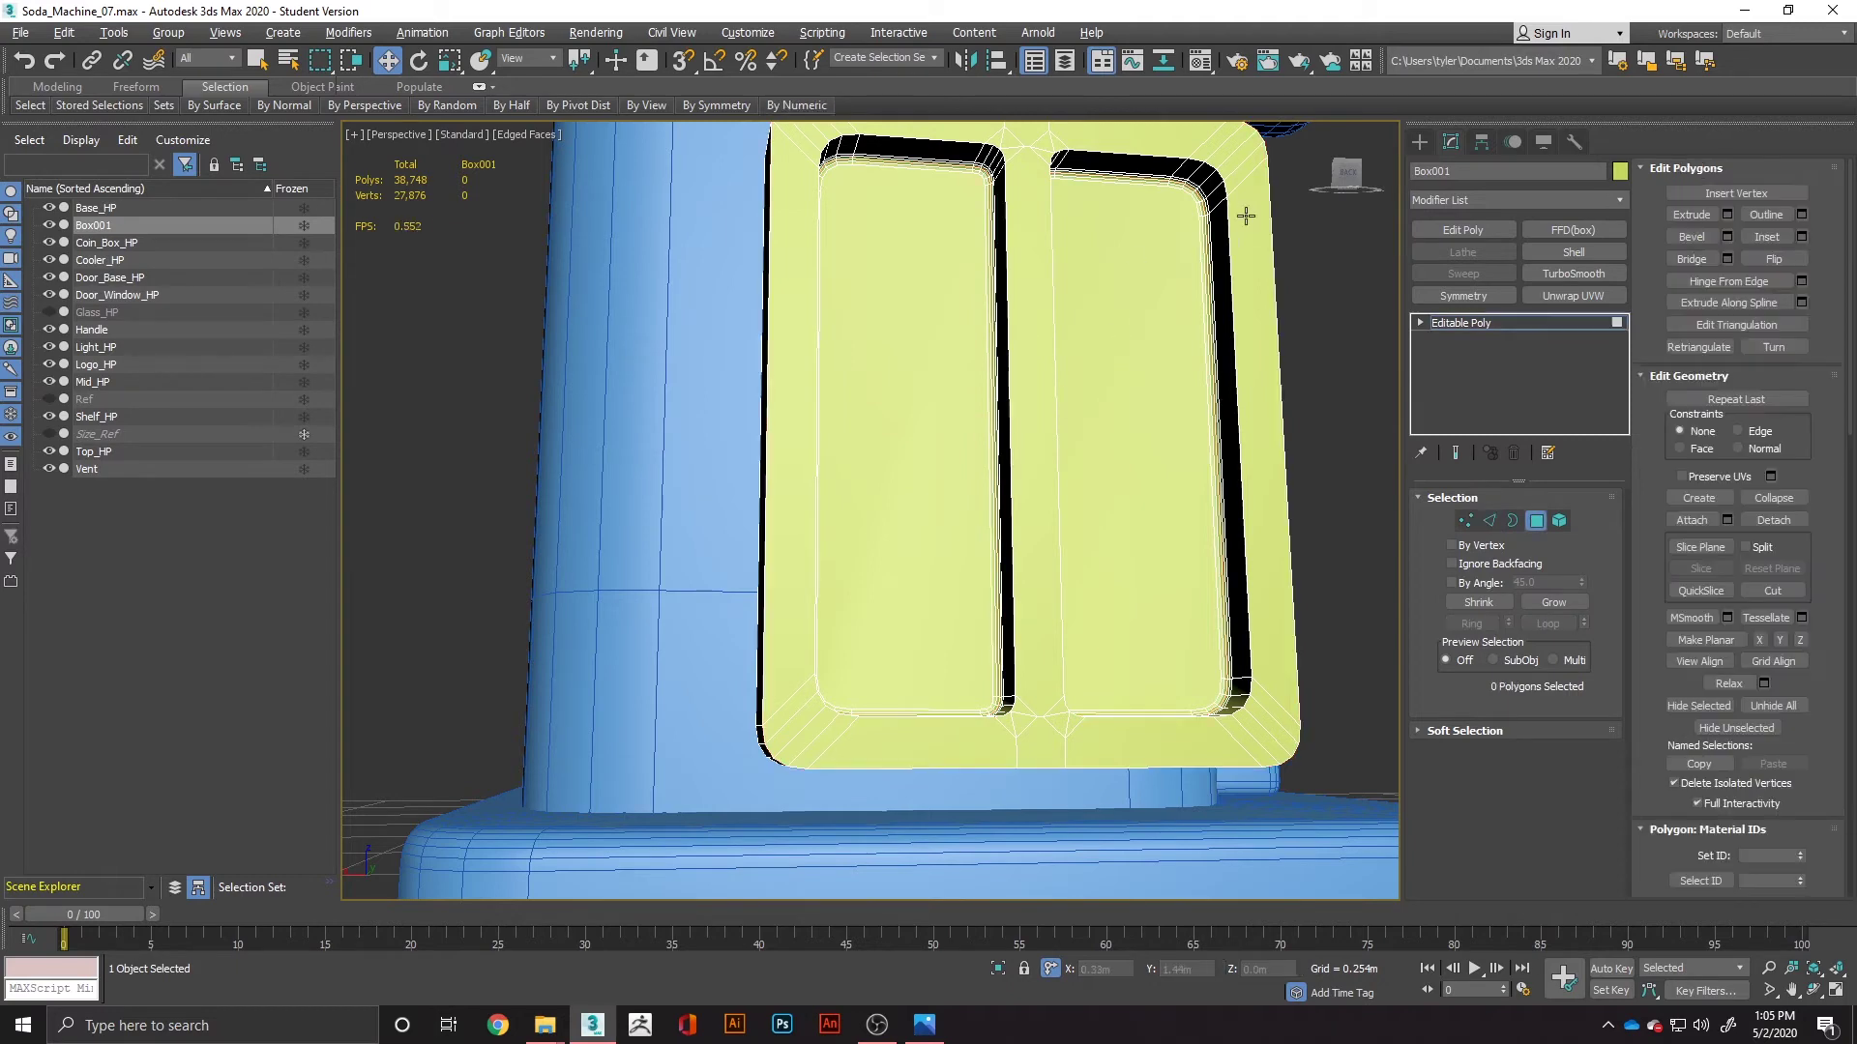
double_click(1012, 501)
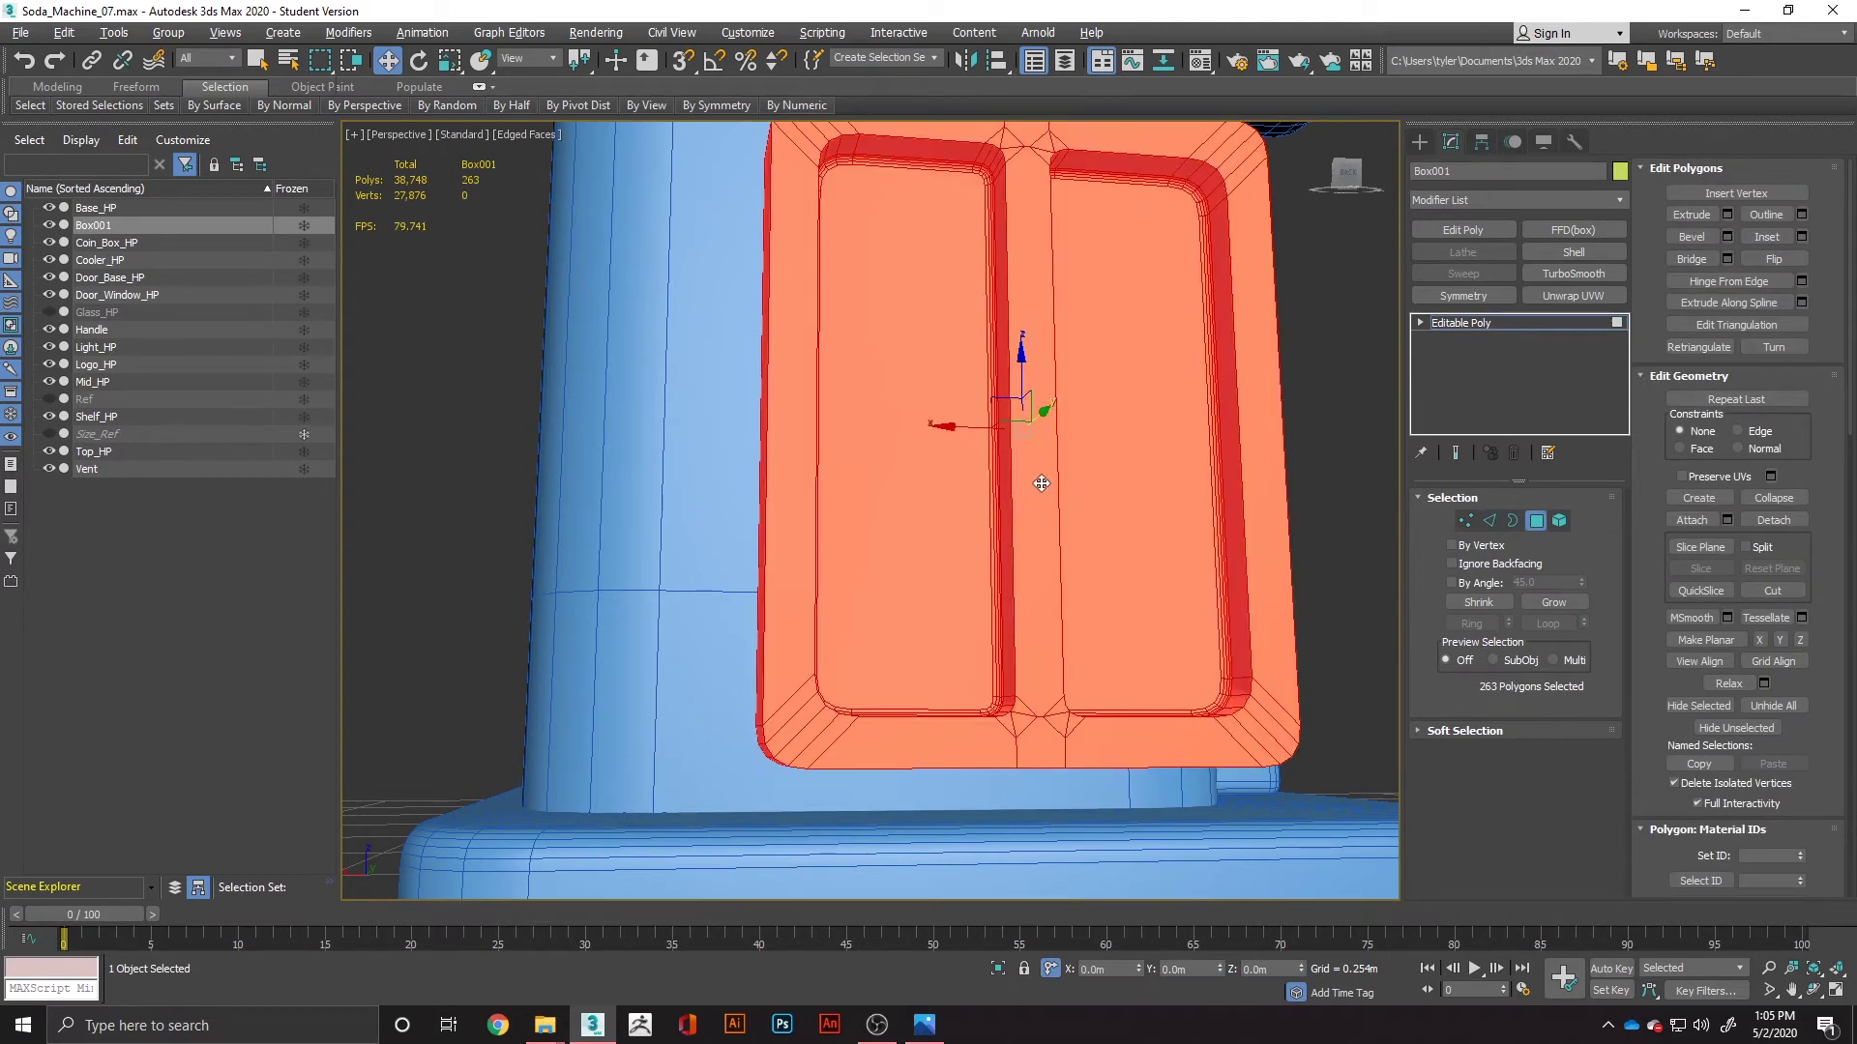
alt+middle_drag(1044, 485, 870, 597)
key(t)
scroll(943, 566, up, 5)
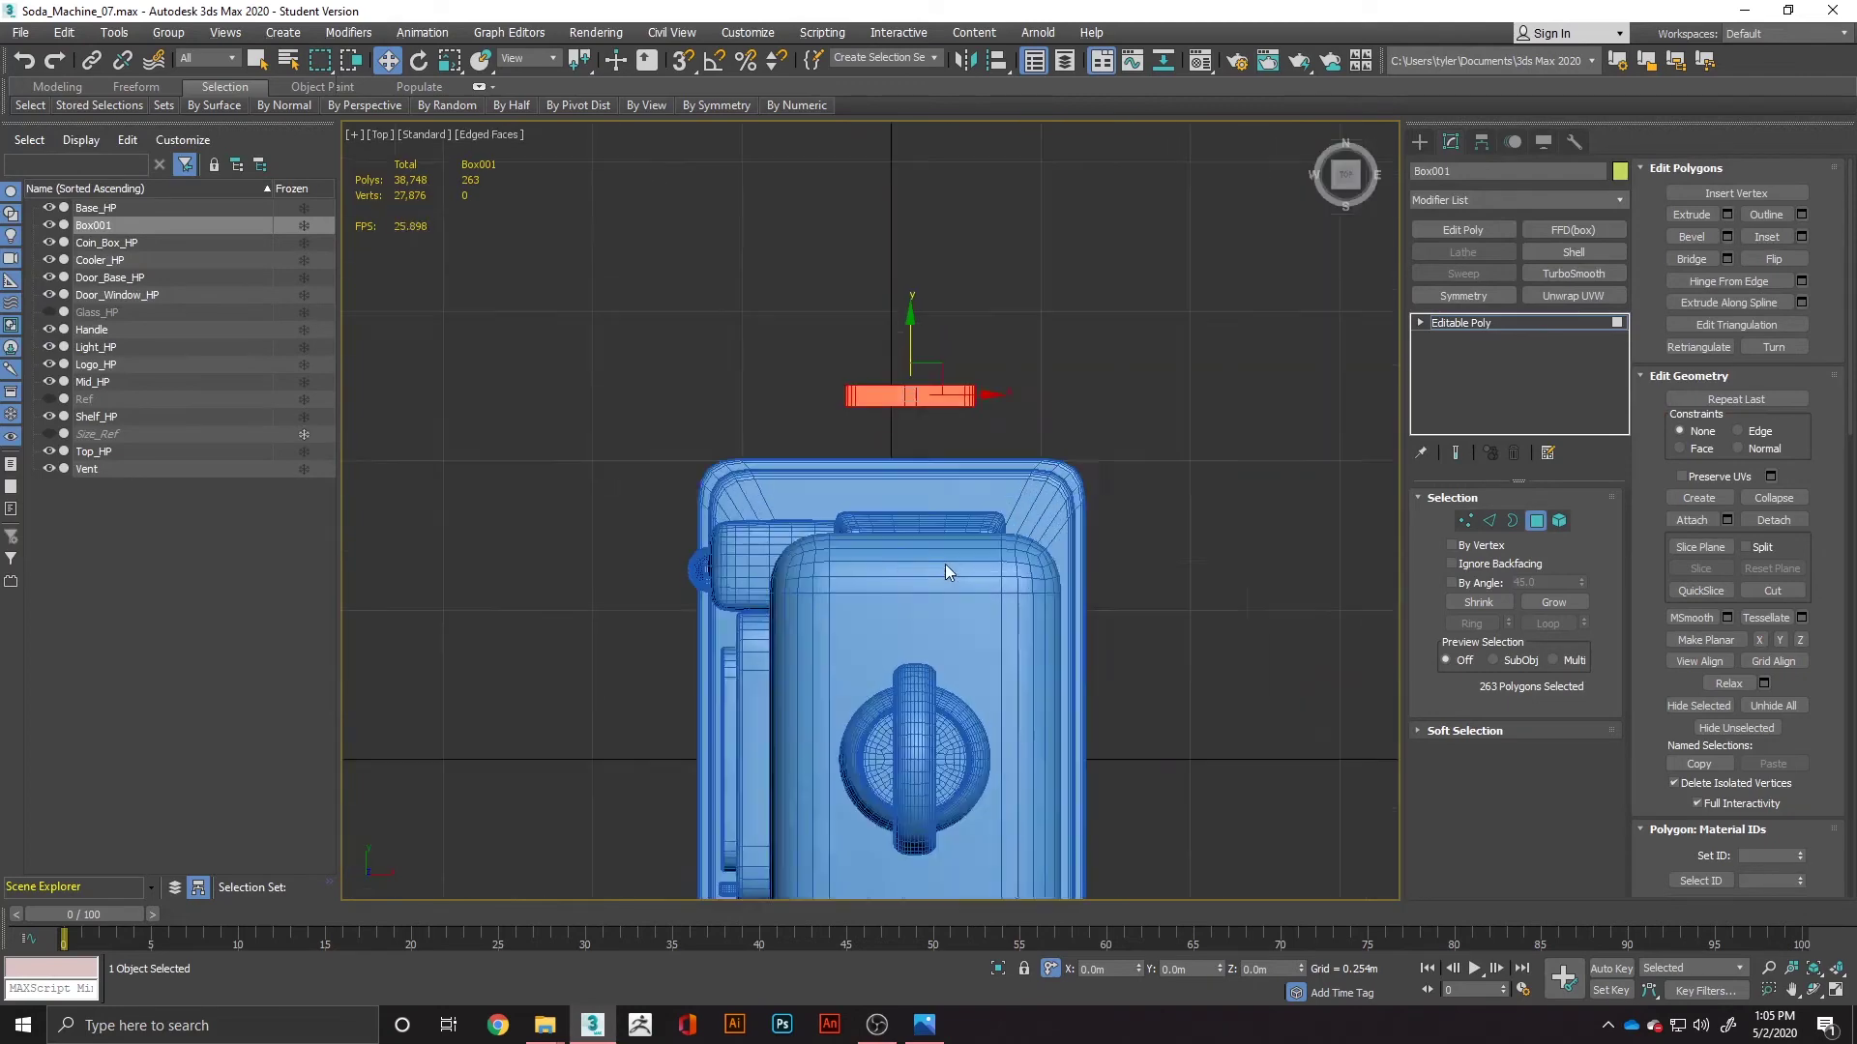
drag(735, 329, 734, 324)
alt+middle_drag(831, 385, 1128, 320)
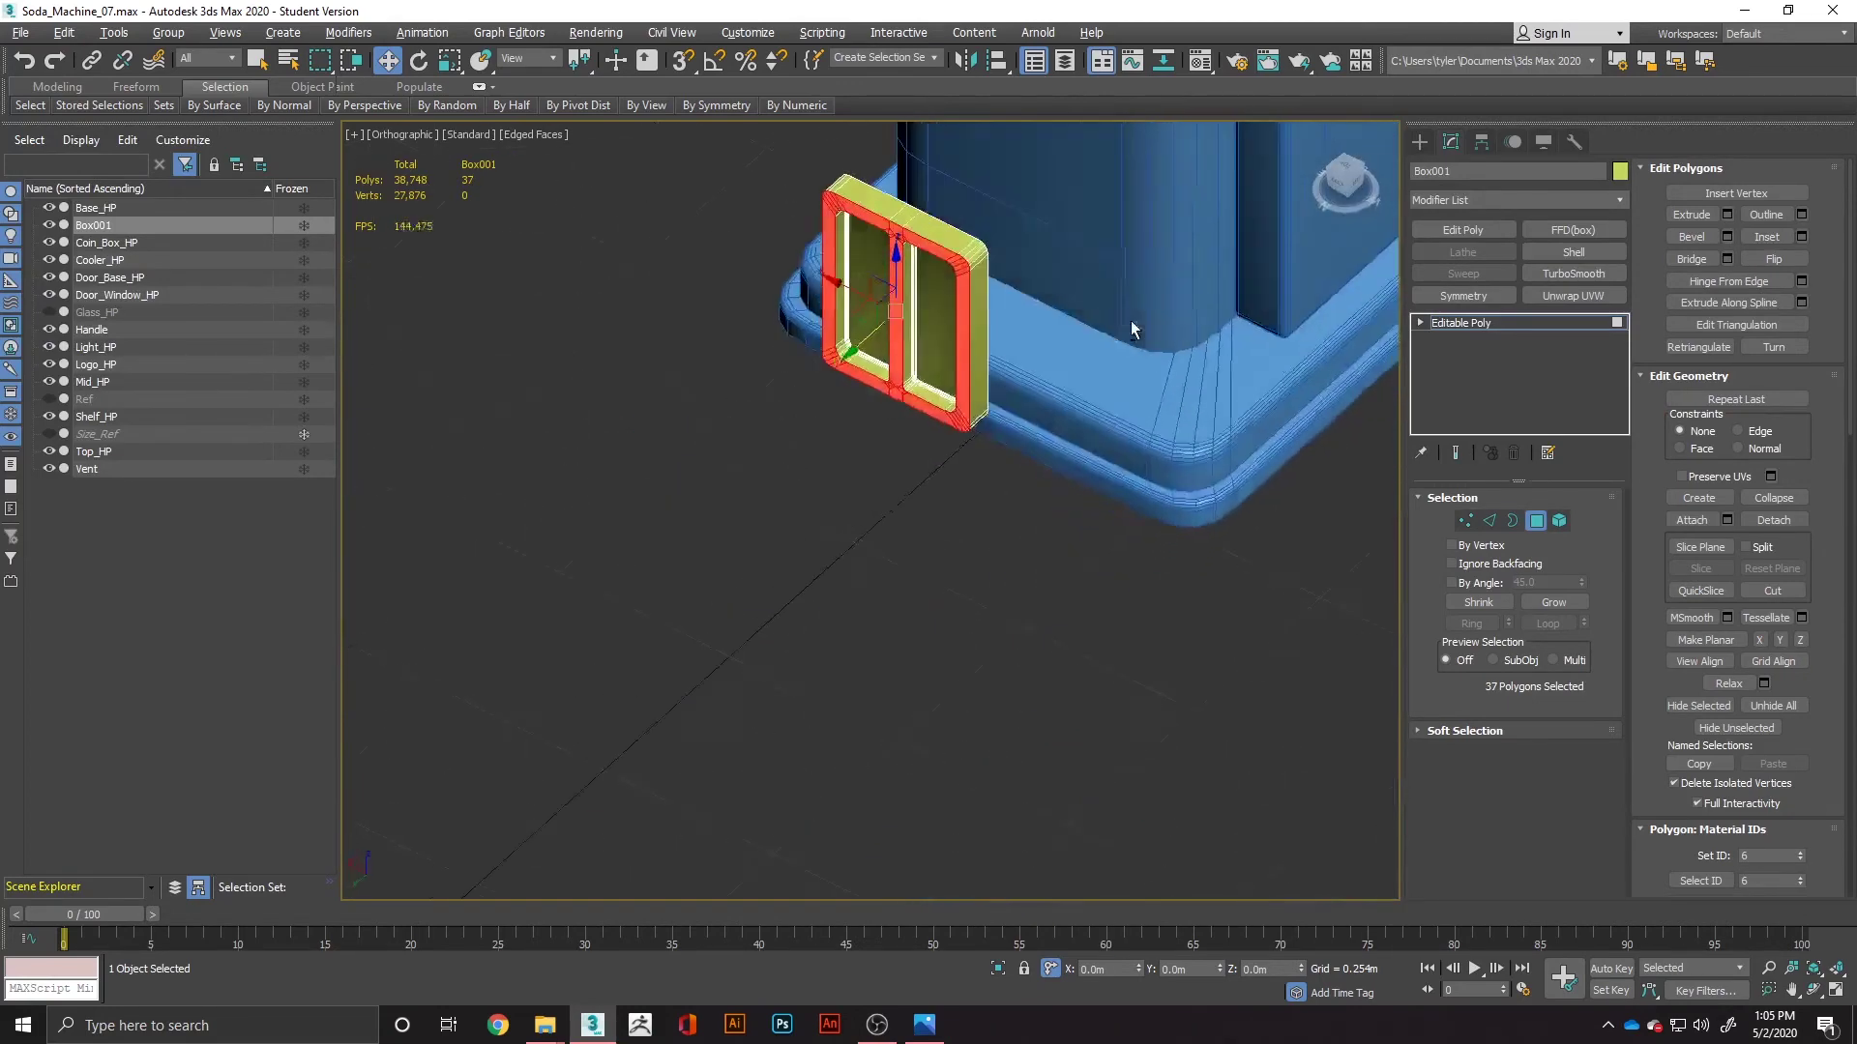
shift+click(1491, 522)
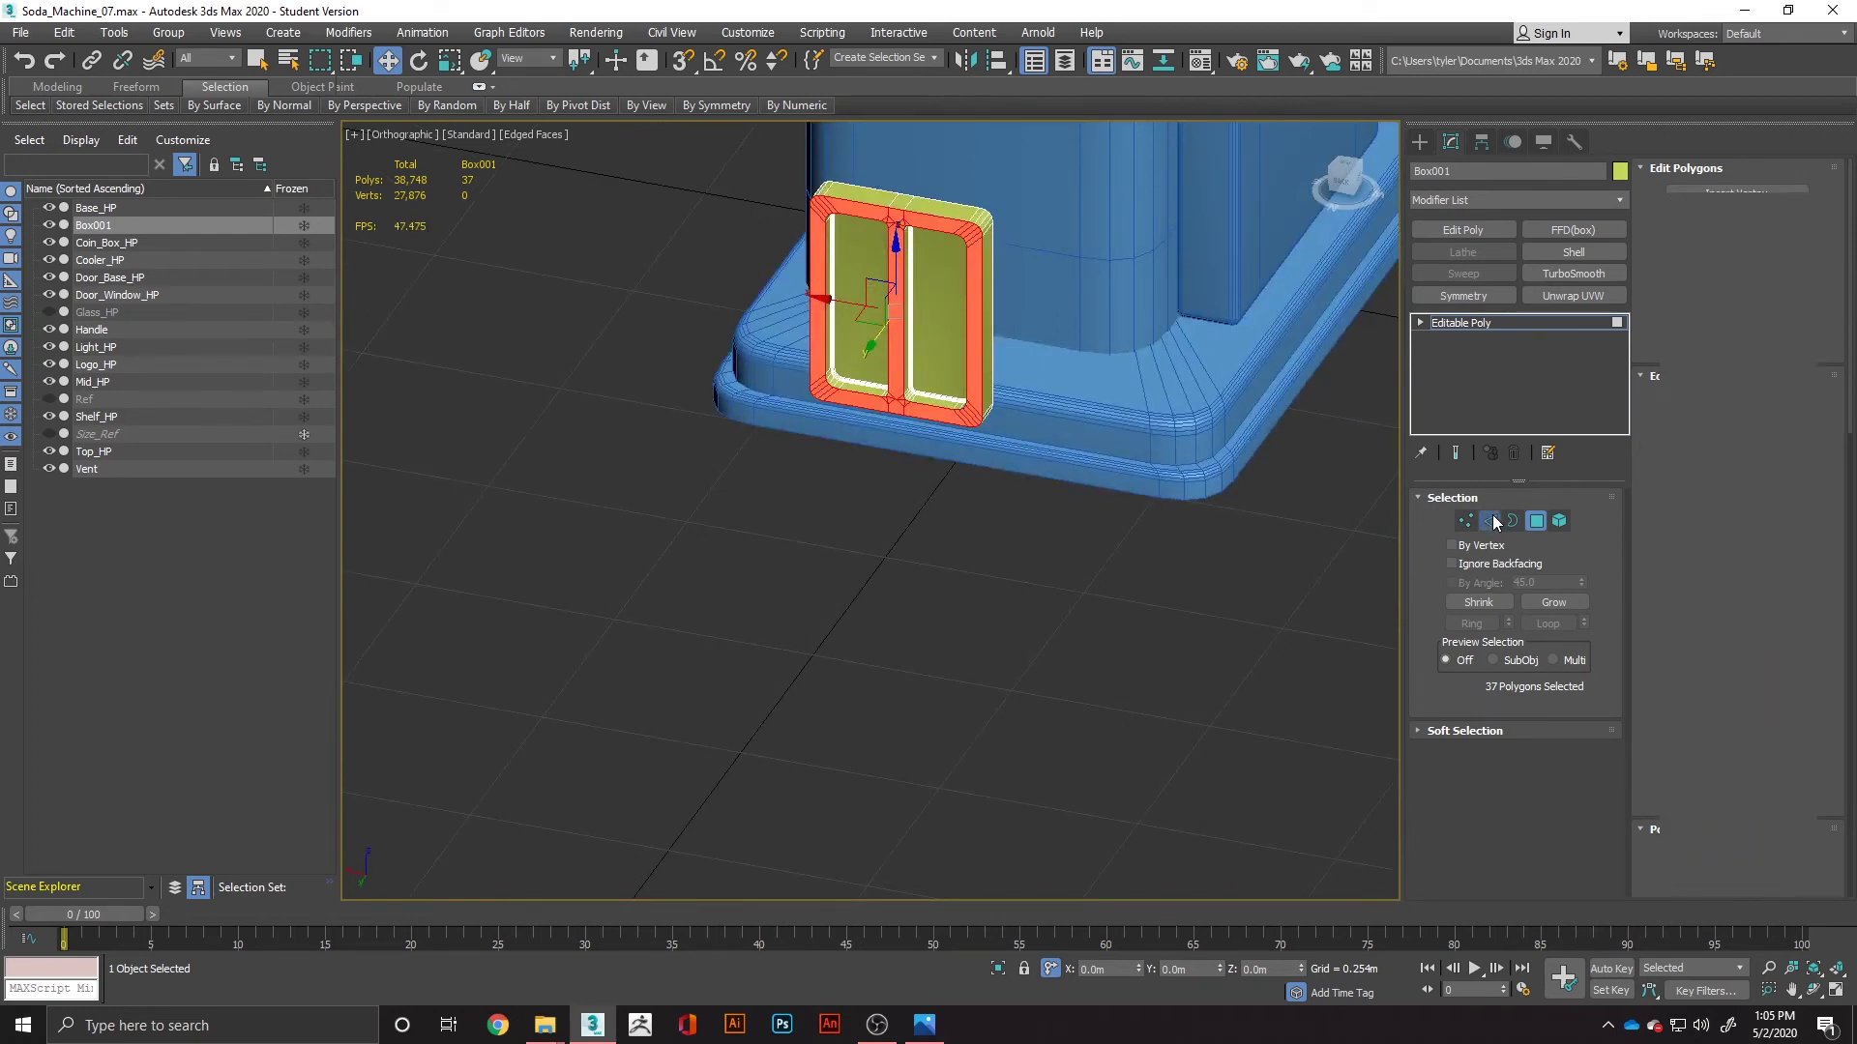
Step: Chamfer the front frame's boundary edges by 0.003 m with 2 segments, then clear the edge selection
scroll(856, 309, up, 2)
alt+middle_drag(837, 416, 916, 531)
scroll(934, 398, up, 5)
scroll(1013, 528, down, 2)
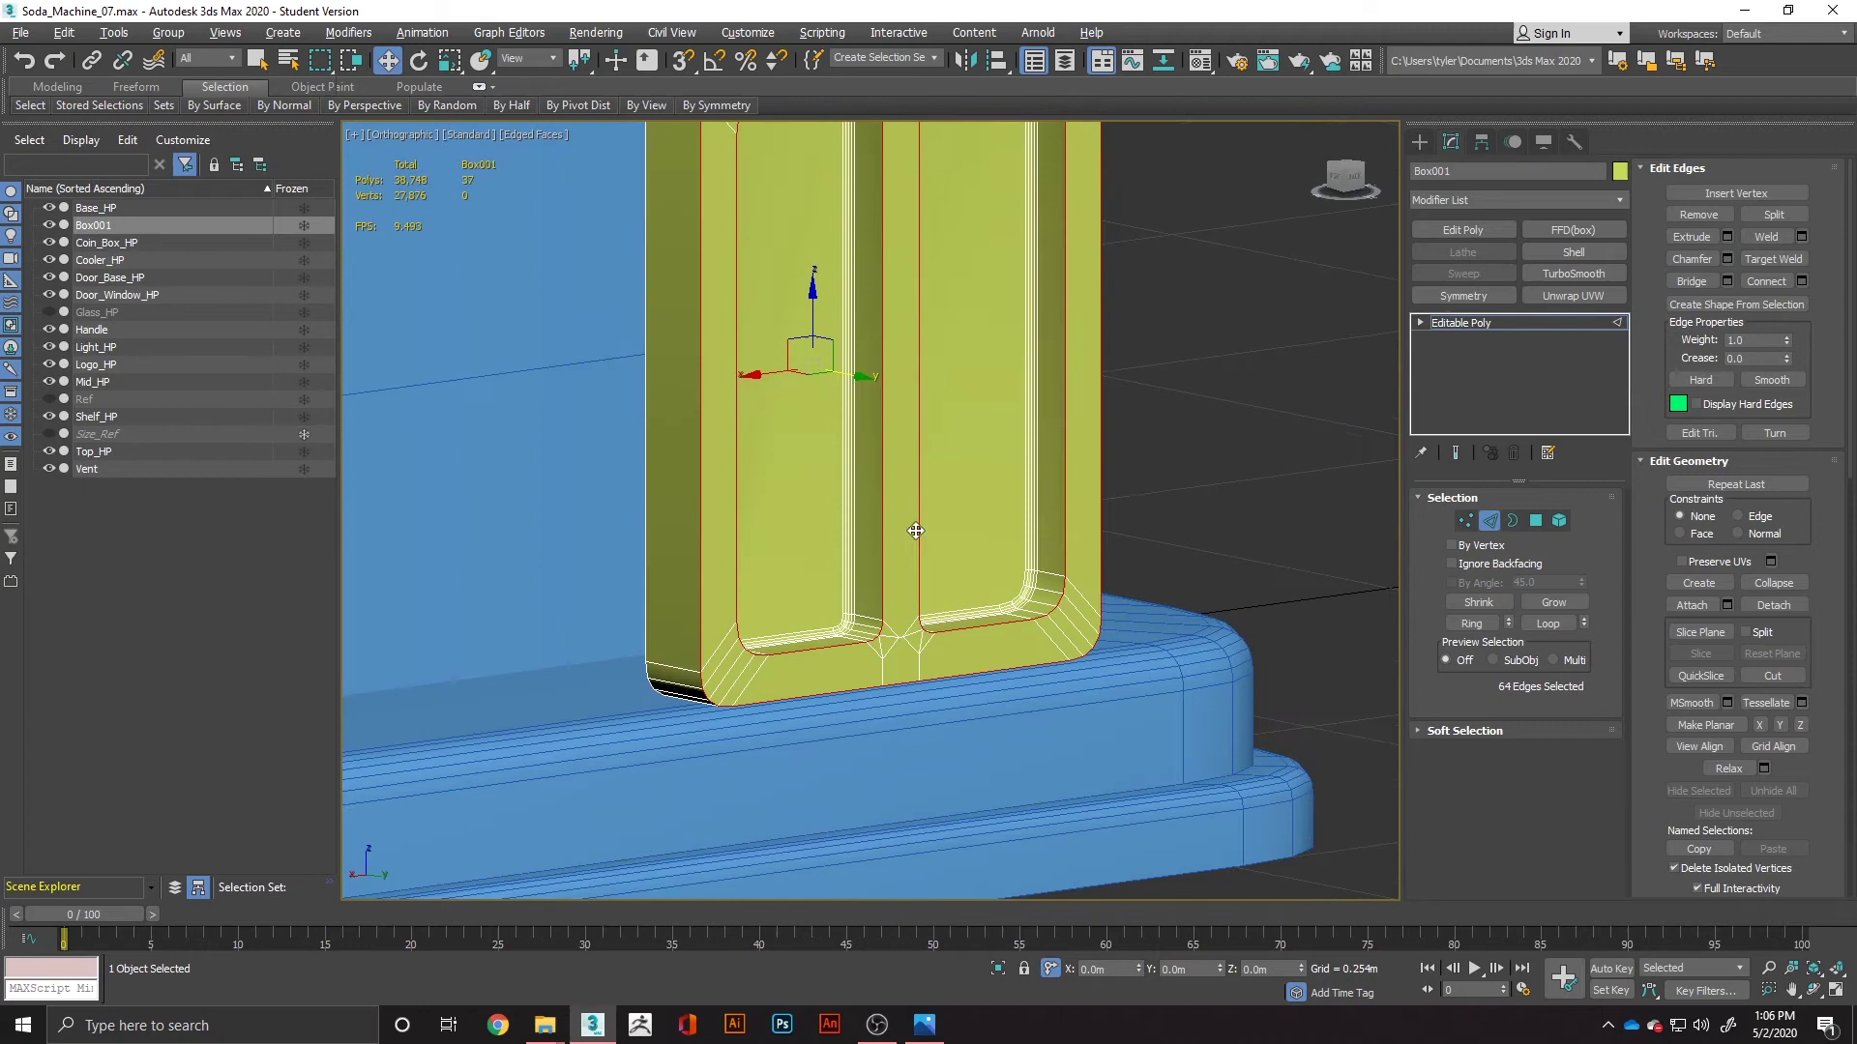
right_click(941, 656)
click(774, 769)
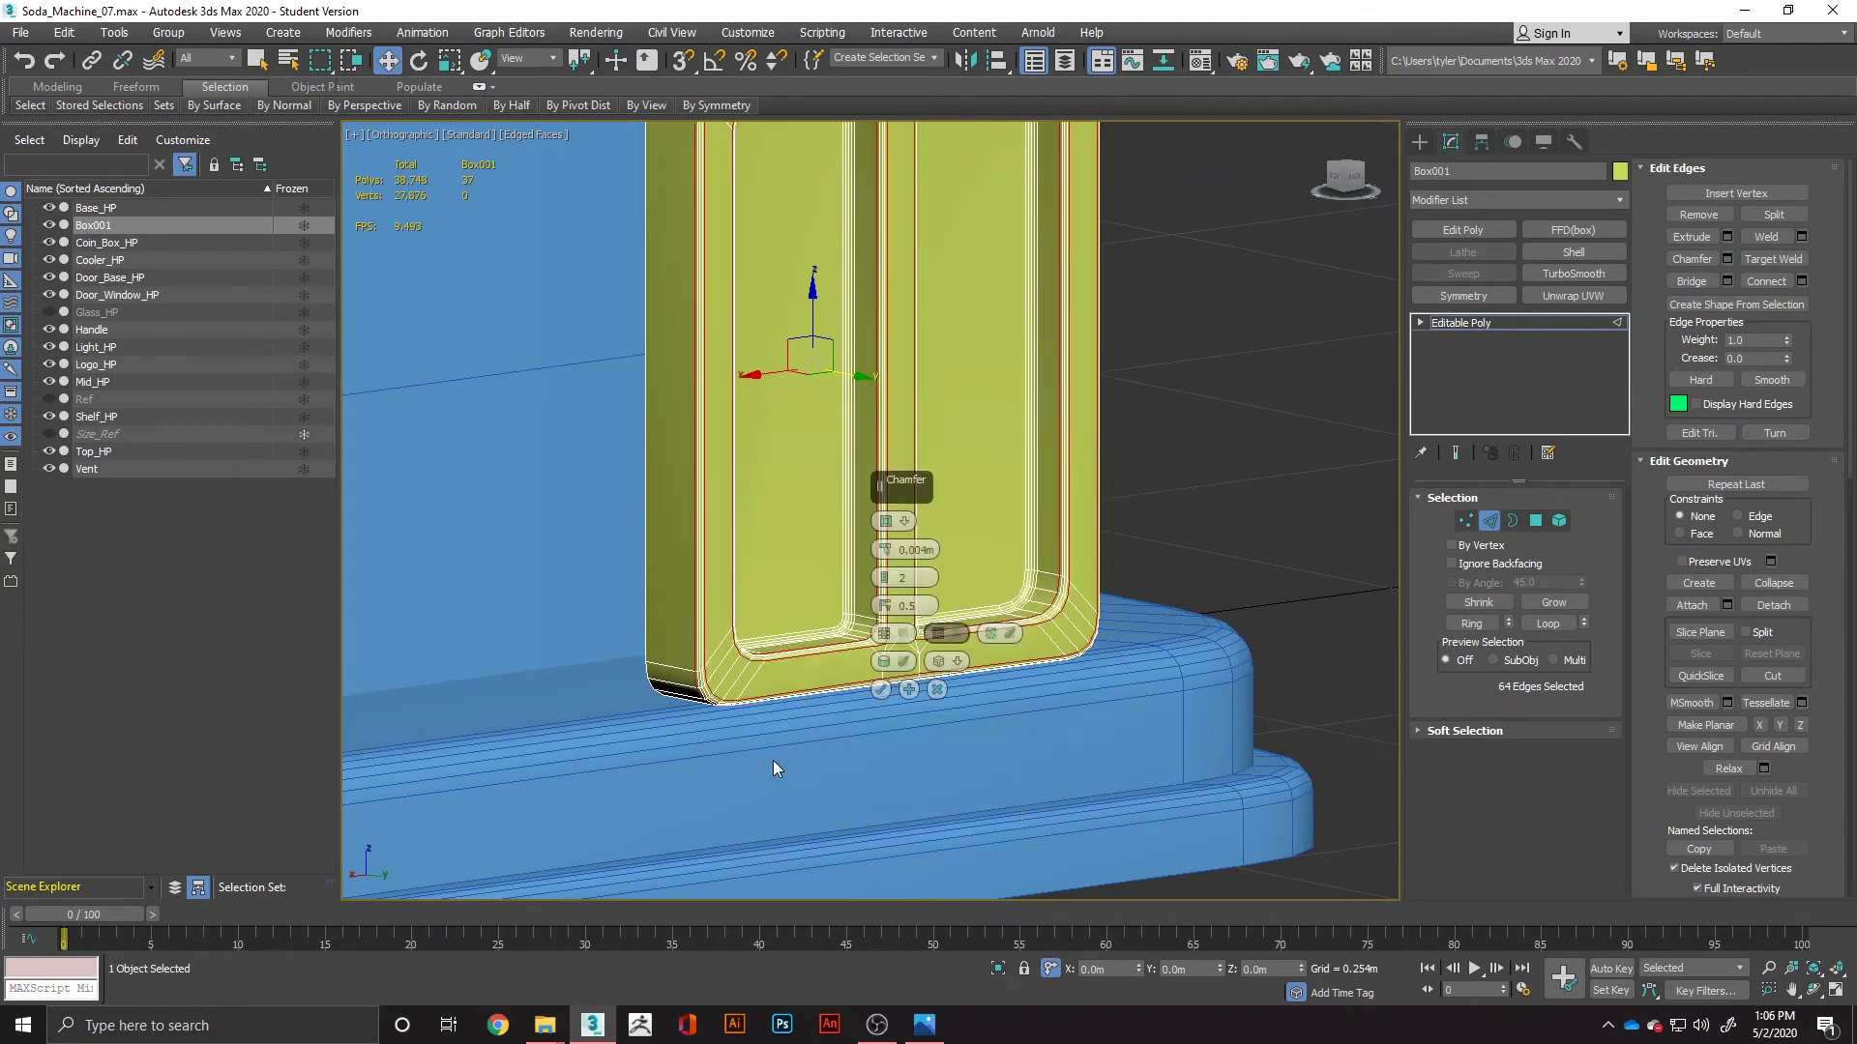
scroll(905, 360, up, 2)
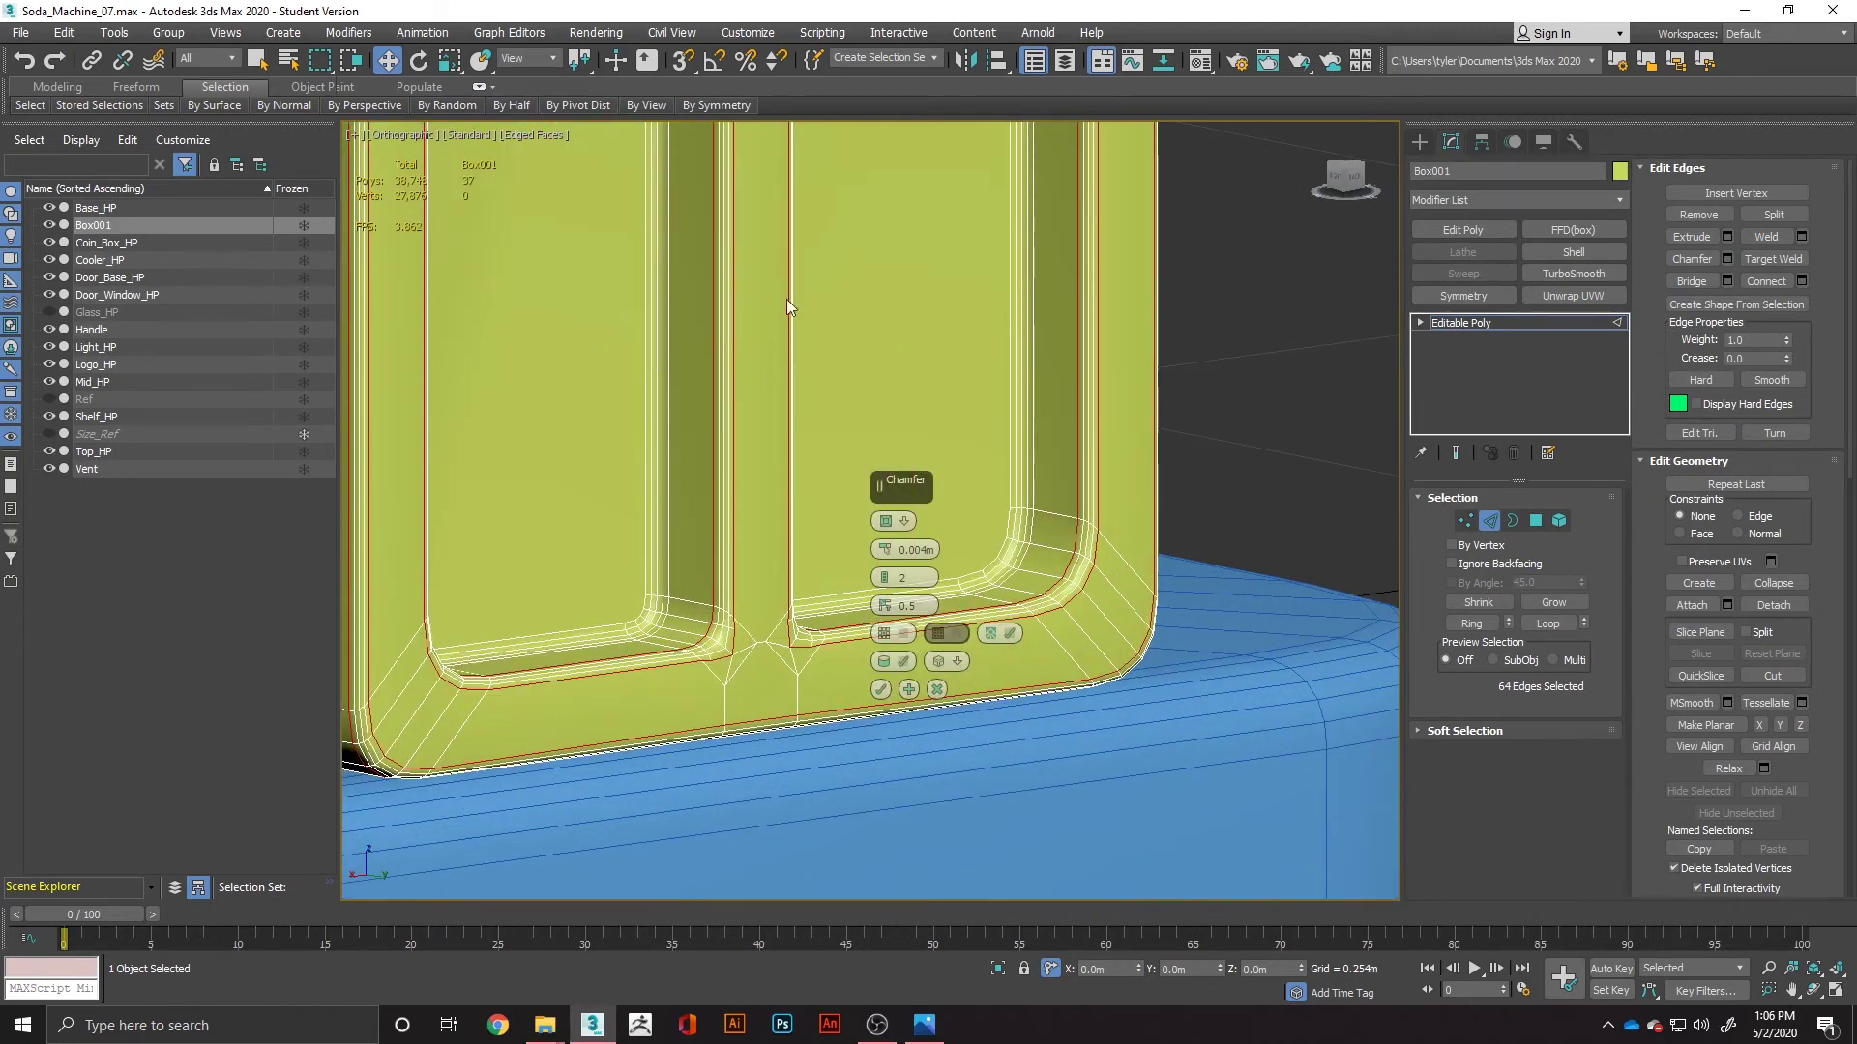
scroll(663, 464, down, 2)
middle_drag(687, 409, 710, 581)
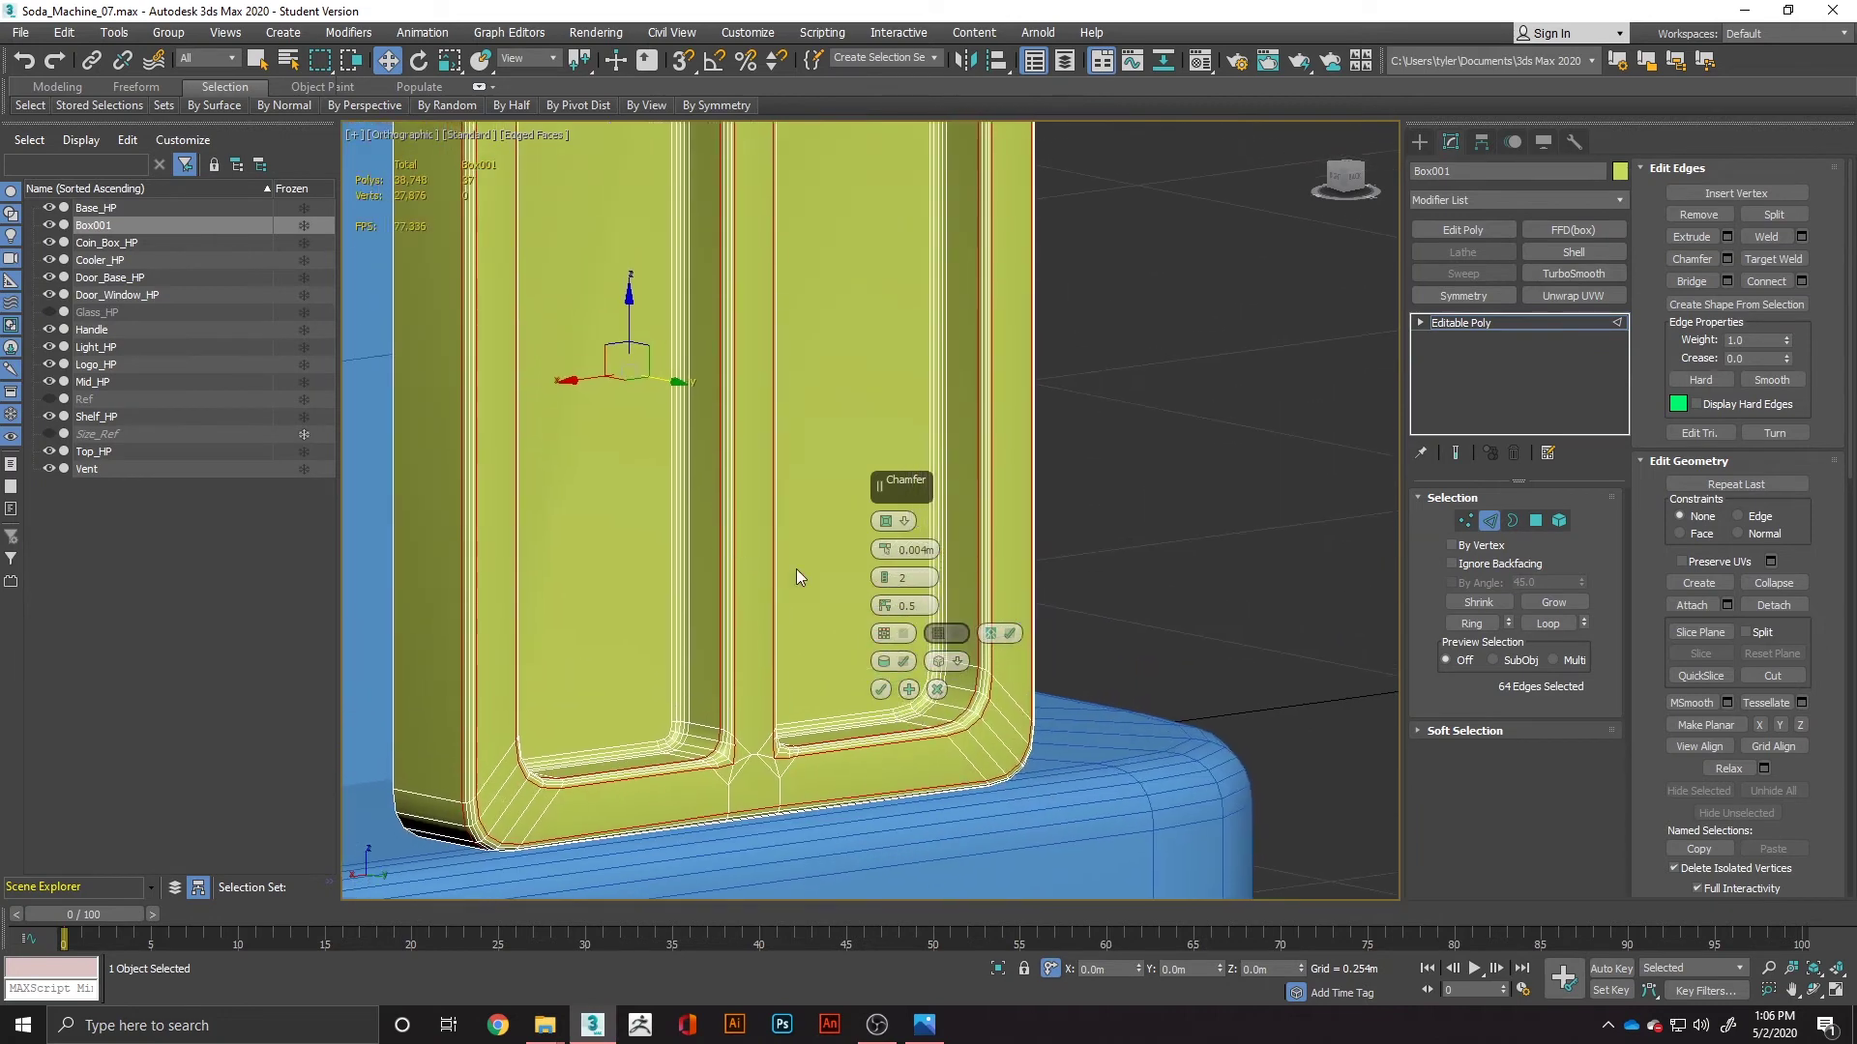
drag(880, 551, 882, 550)
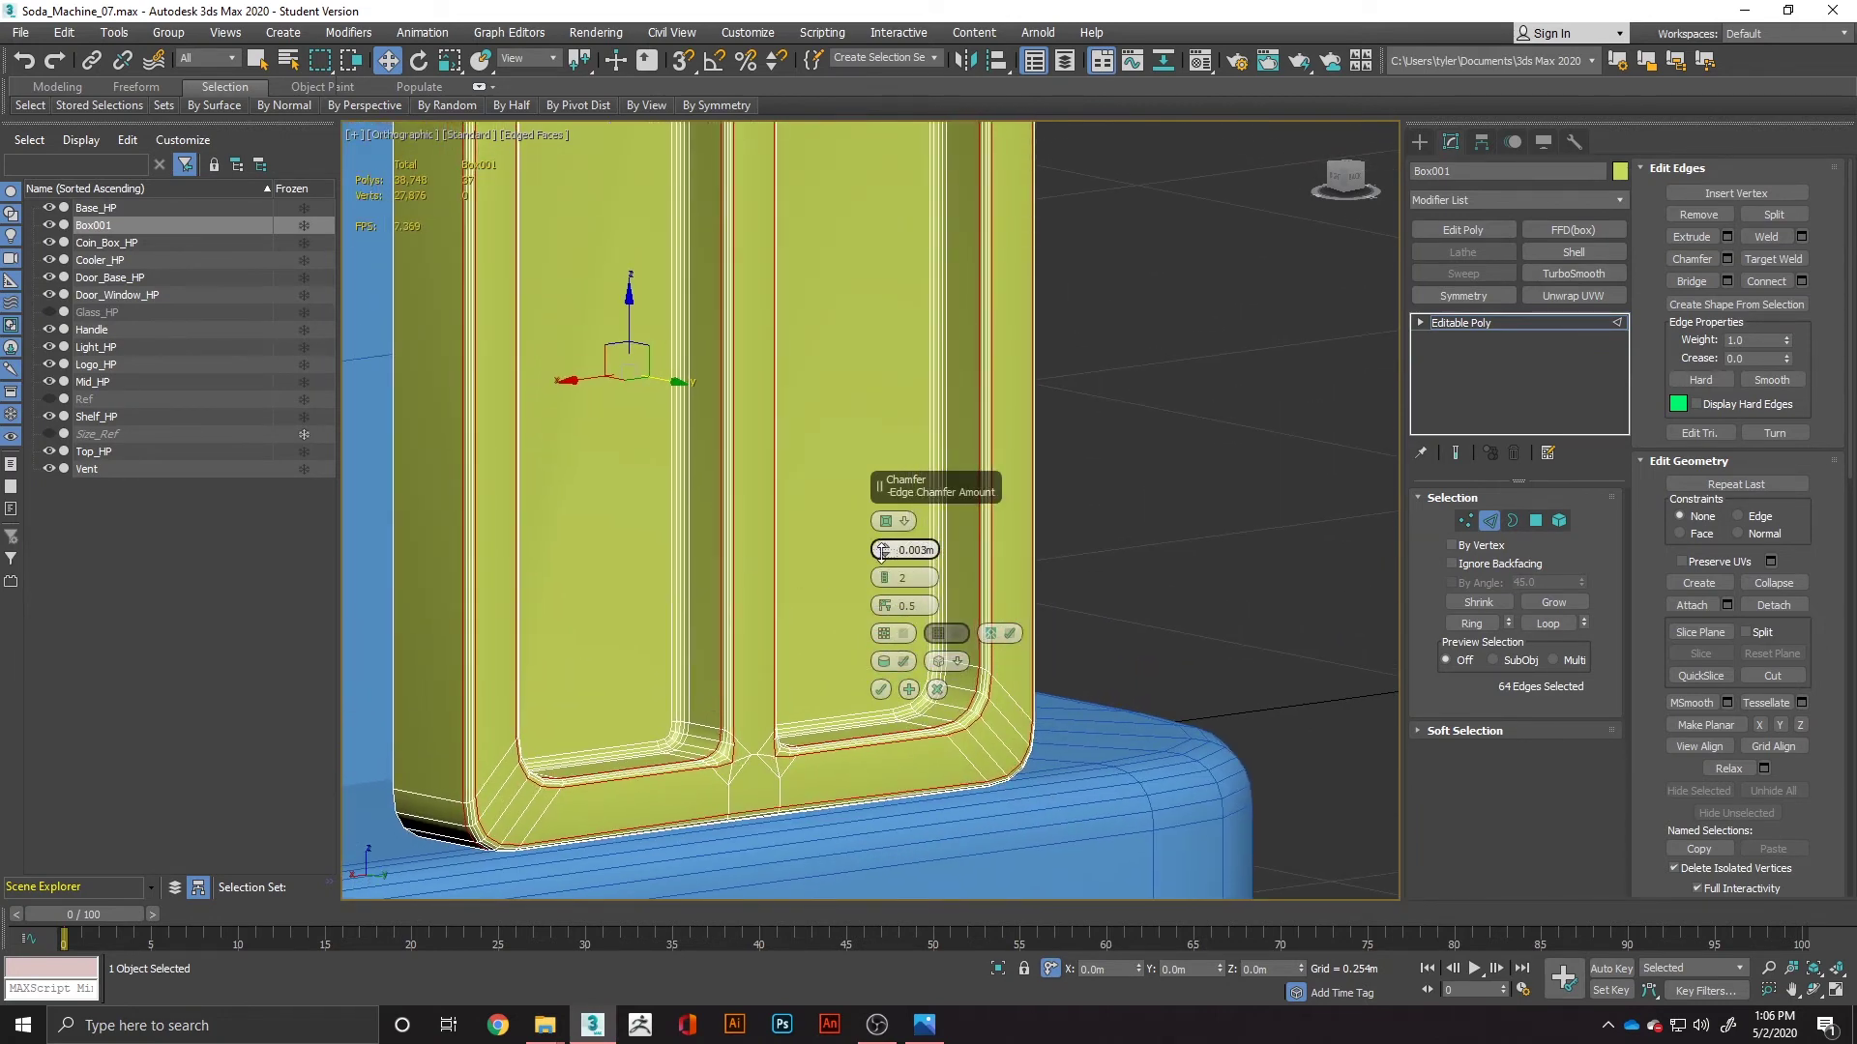
scroll(700, 467, down, 4)
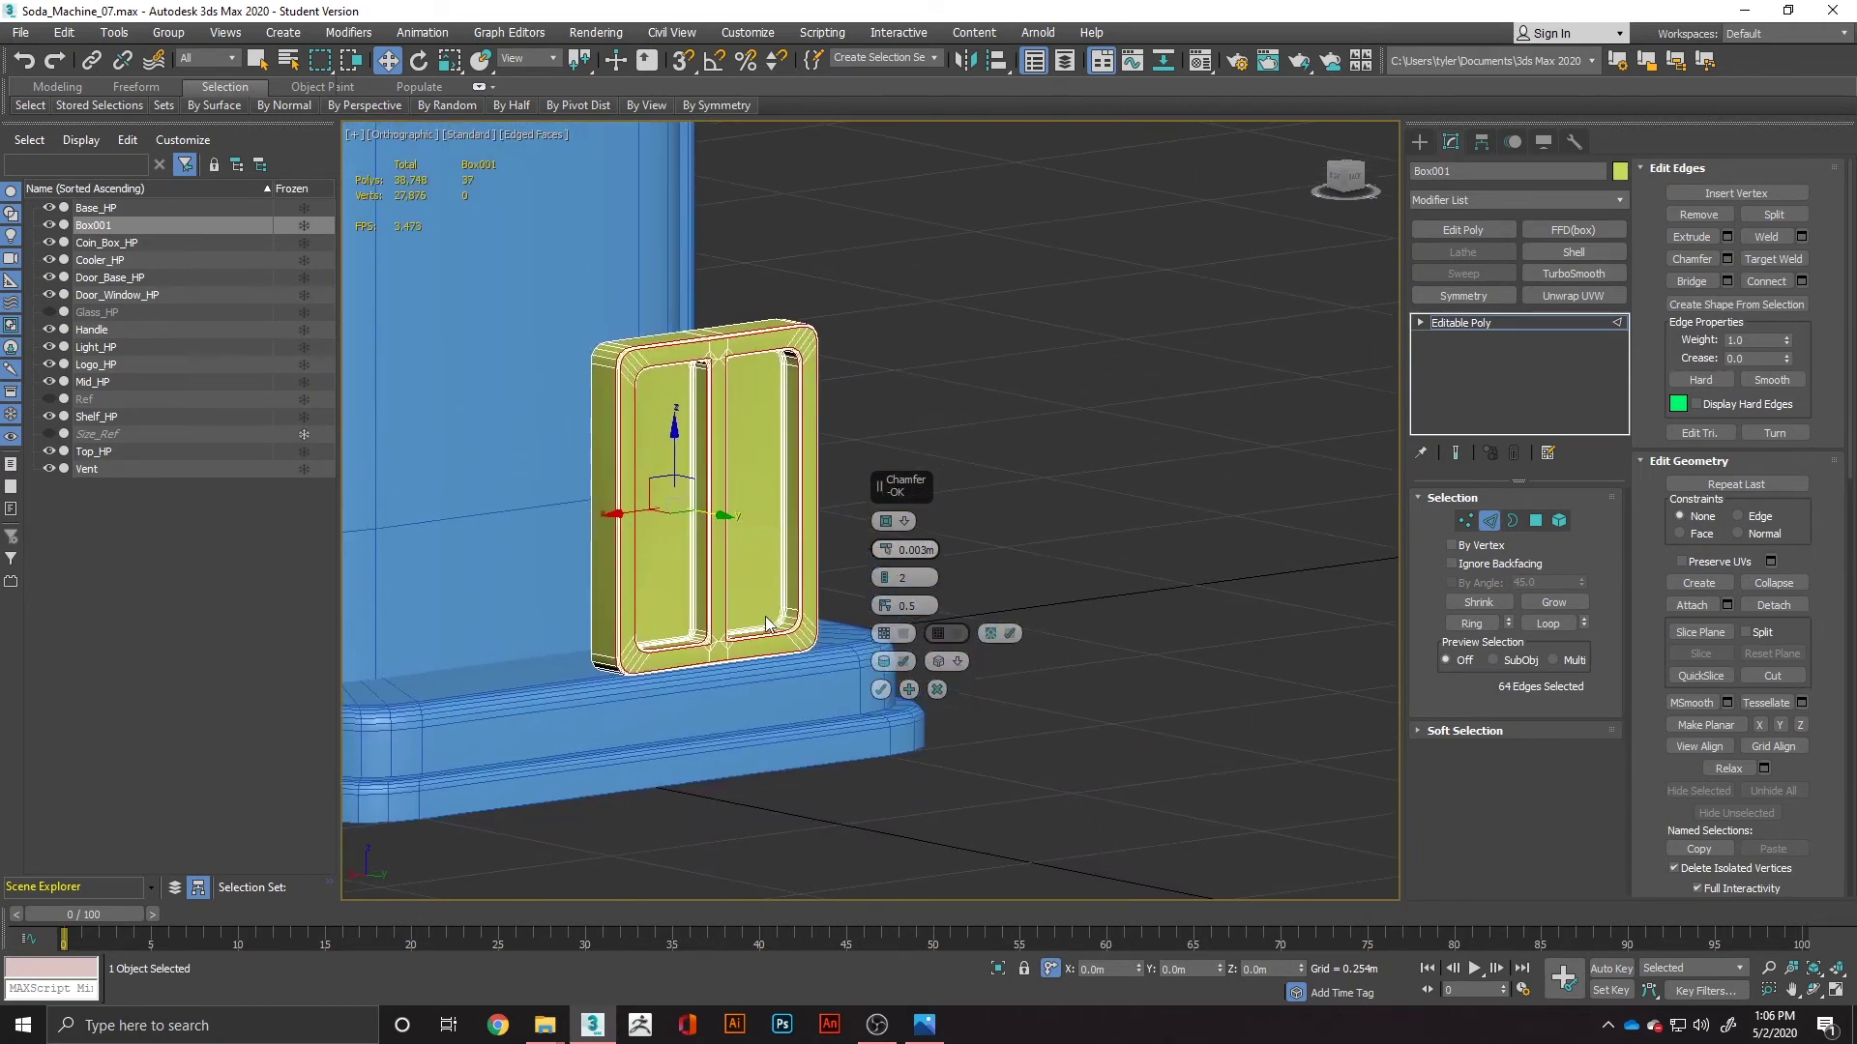
scroll(728, 631, down, 2)
scroll(728, 631, up, 5)
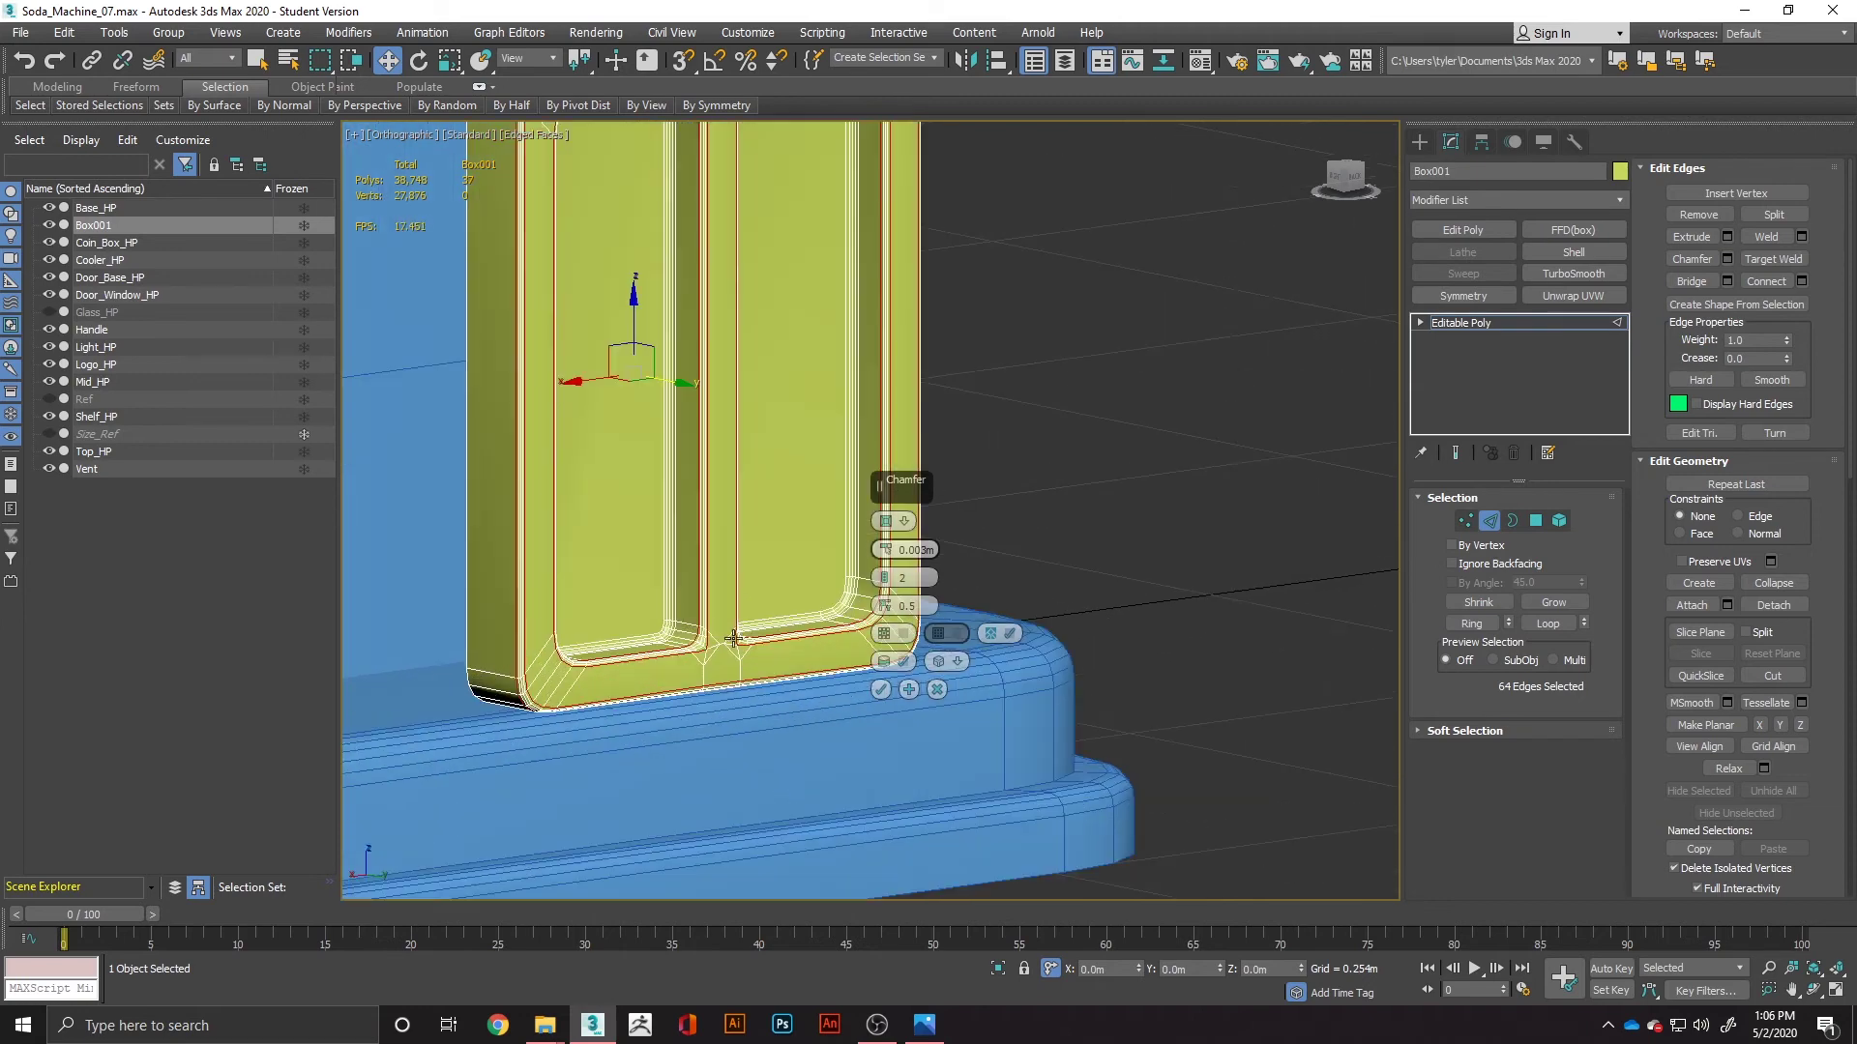
click(881, 691)
click(1056, 605)
Step: Check the grille's bevels without edged faces, then delete the two large polygons at the back of its recesses
scroll(764, 616, up, 2)
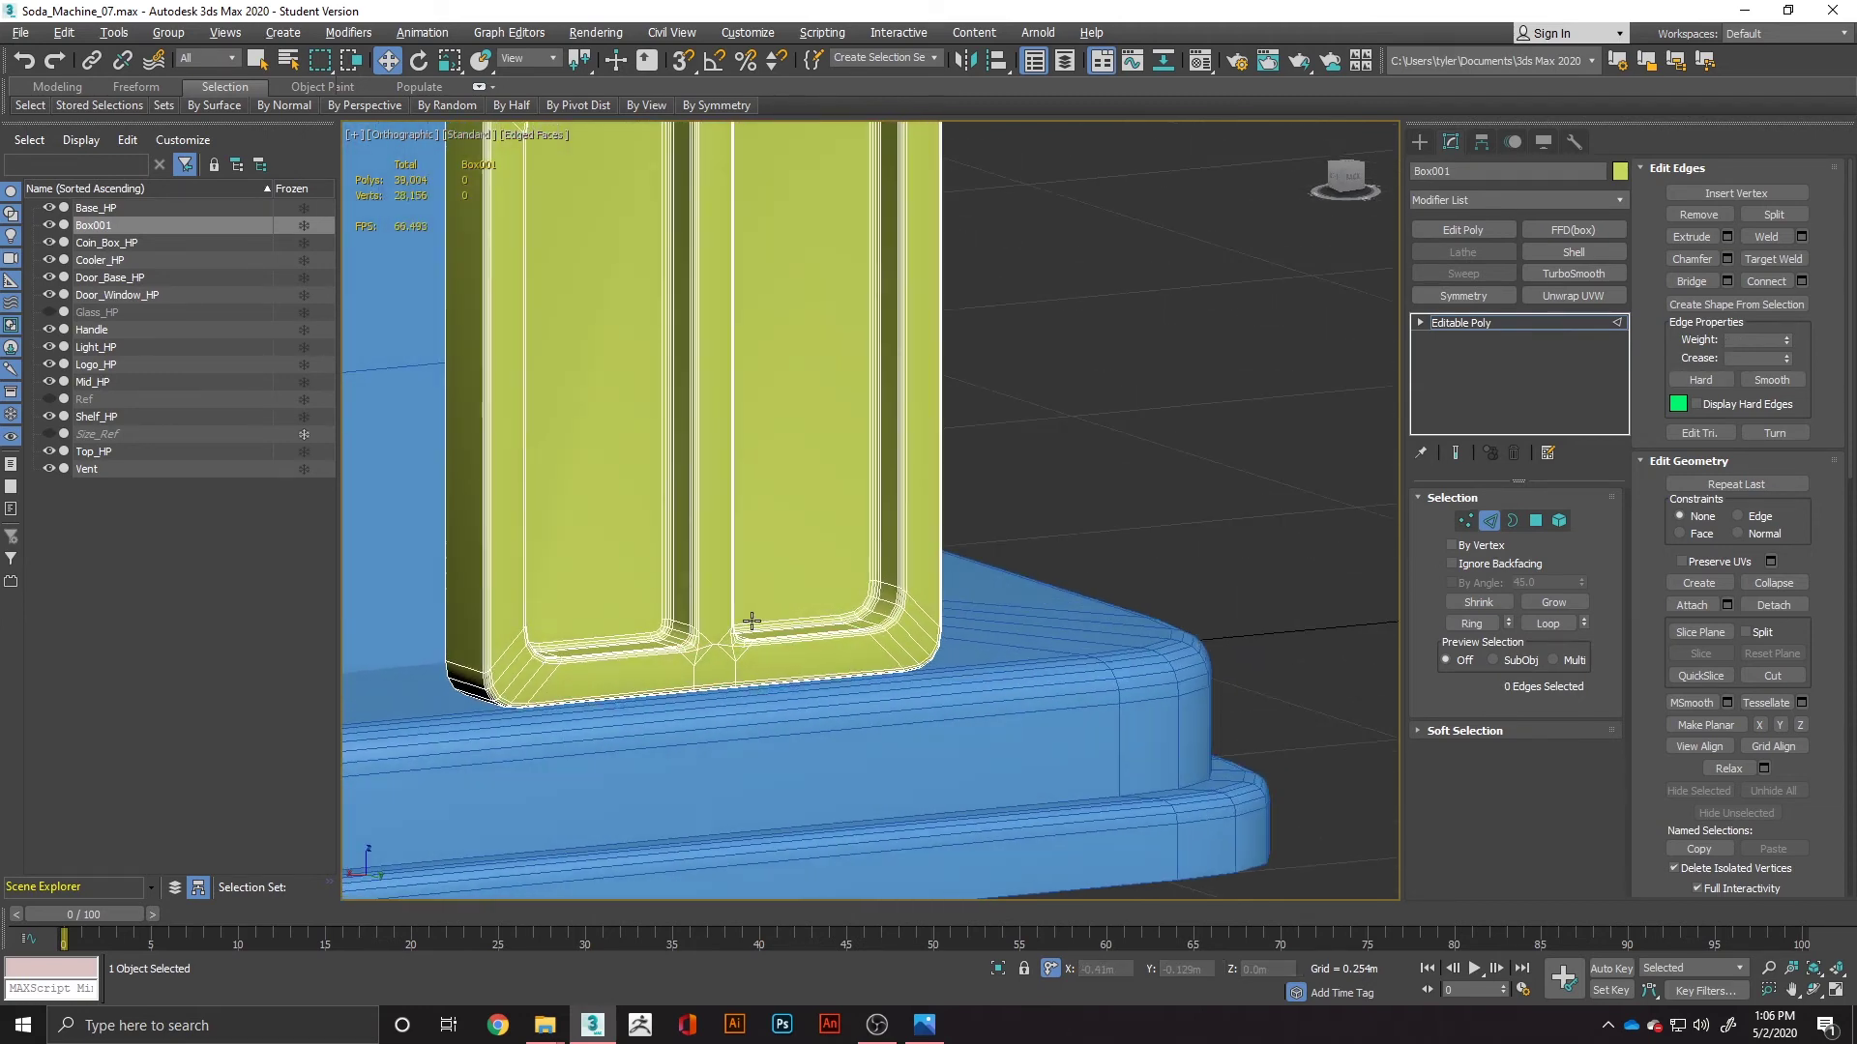
key(F4)
mouse_move(858, 655)
alt+middle_down()
mouse_move(883, 663)
mouse_move(778, 619)
mouse_move(858, 609)
mouse_move(903, 651)
mouse_move(861, 642)
mouse_move(890, 683)
mouse_move(943, 658)
mouse_move(786, 663)
mouse_move(875, 691)
mouse_move(828, 654)
mouse_move(912, 659)
alt+middle_up()
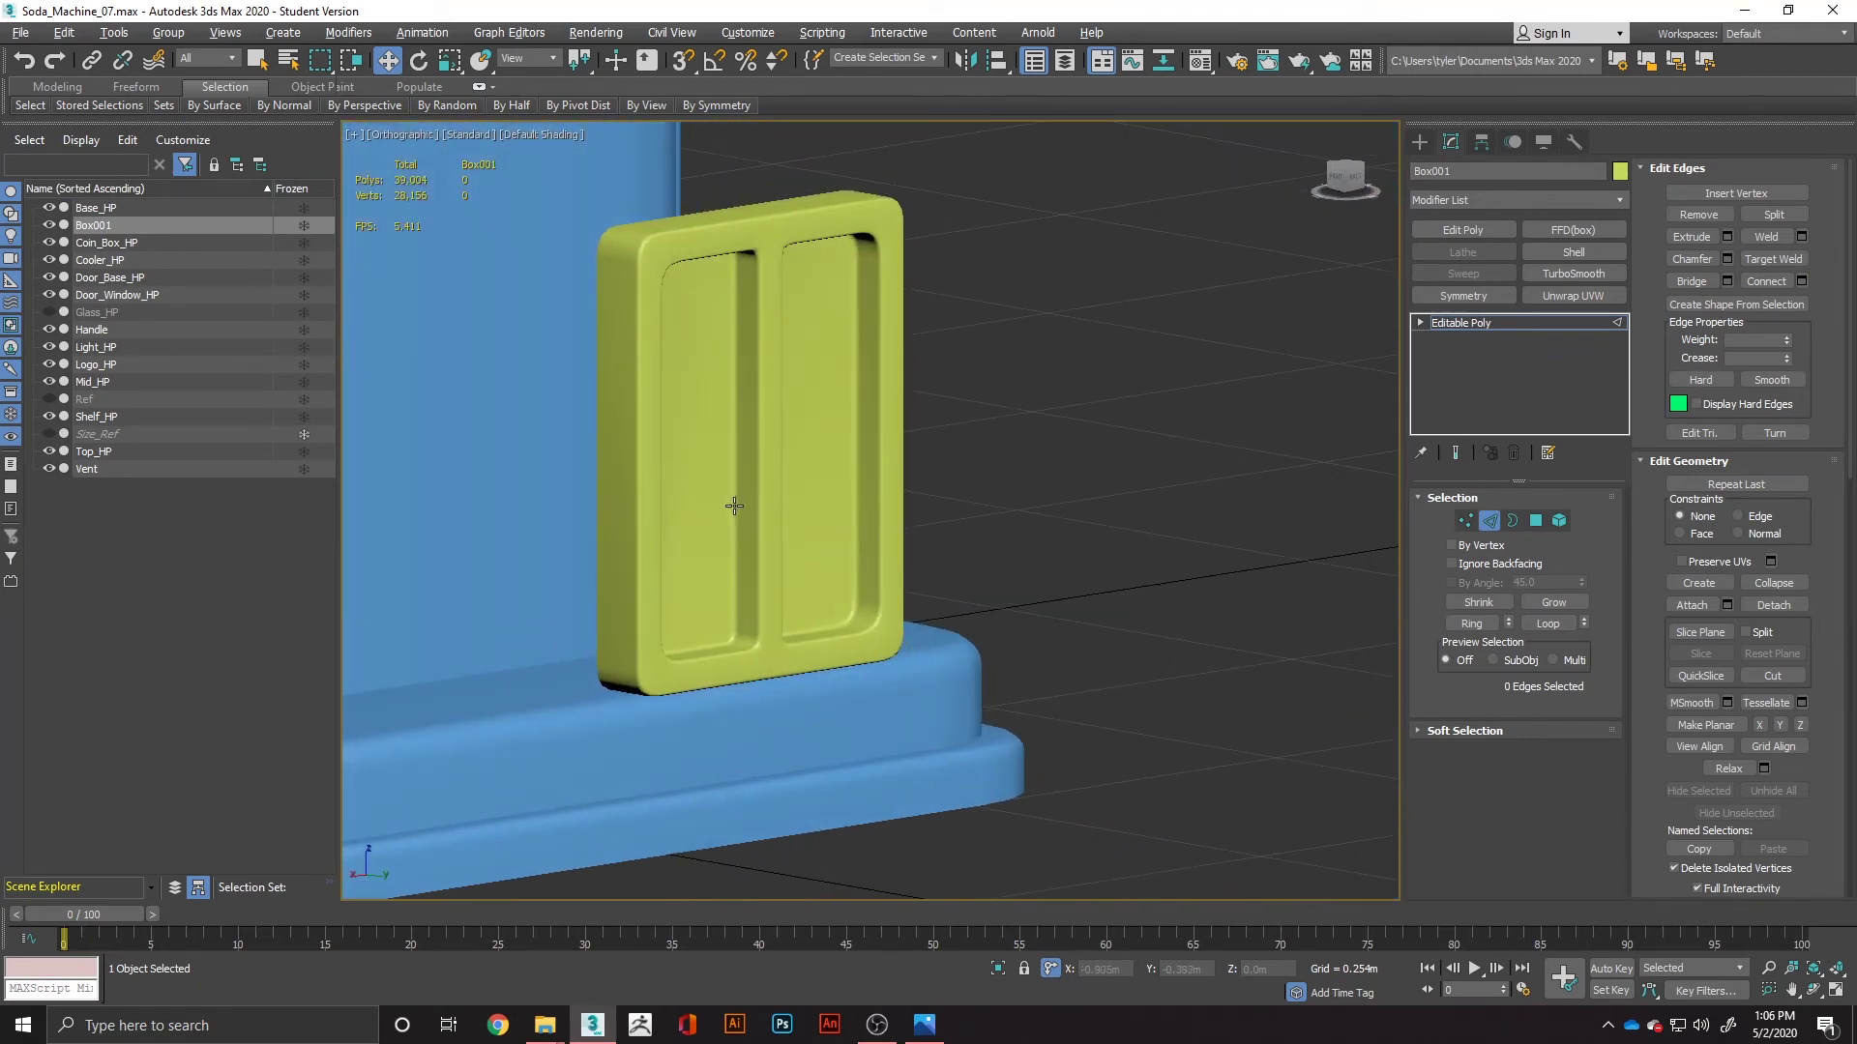
alt+middle_drag(734, 505, 1285, 546)
click(1534, 522)
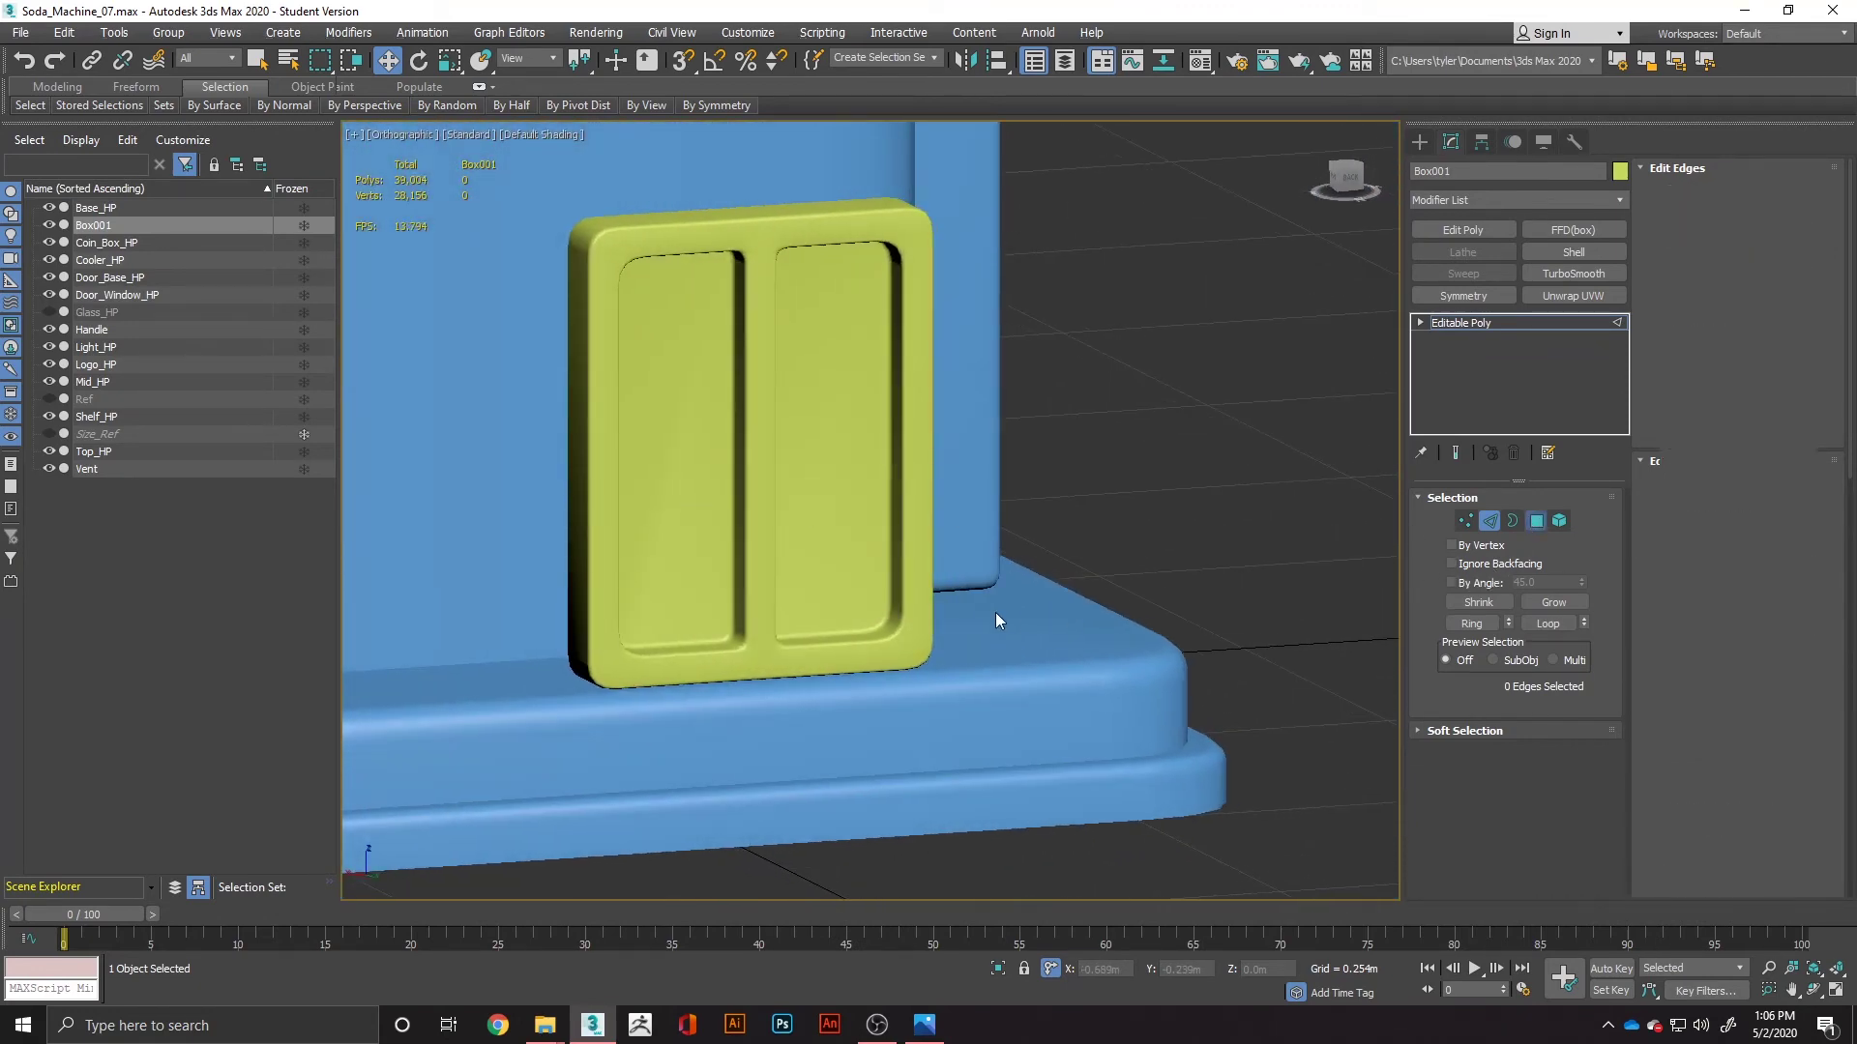
key(F4)
scroll(706, 519, up, 4)
scroll(705, 519, up, 2)
click(679, 505)
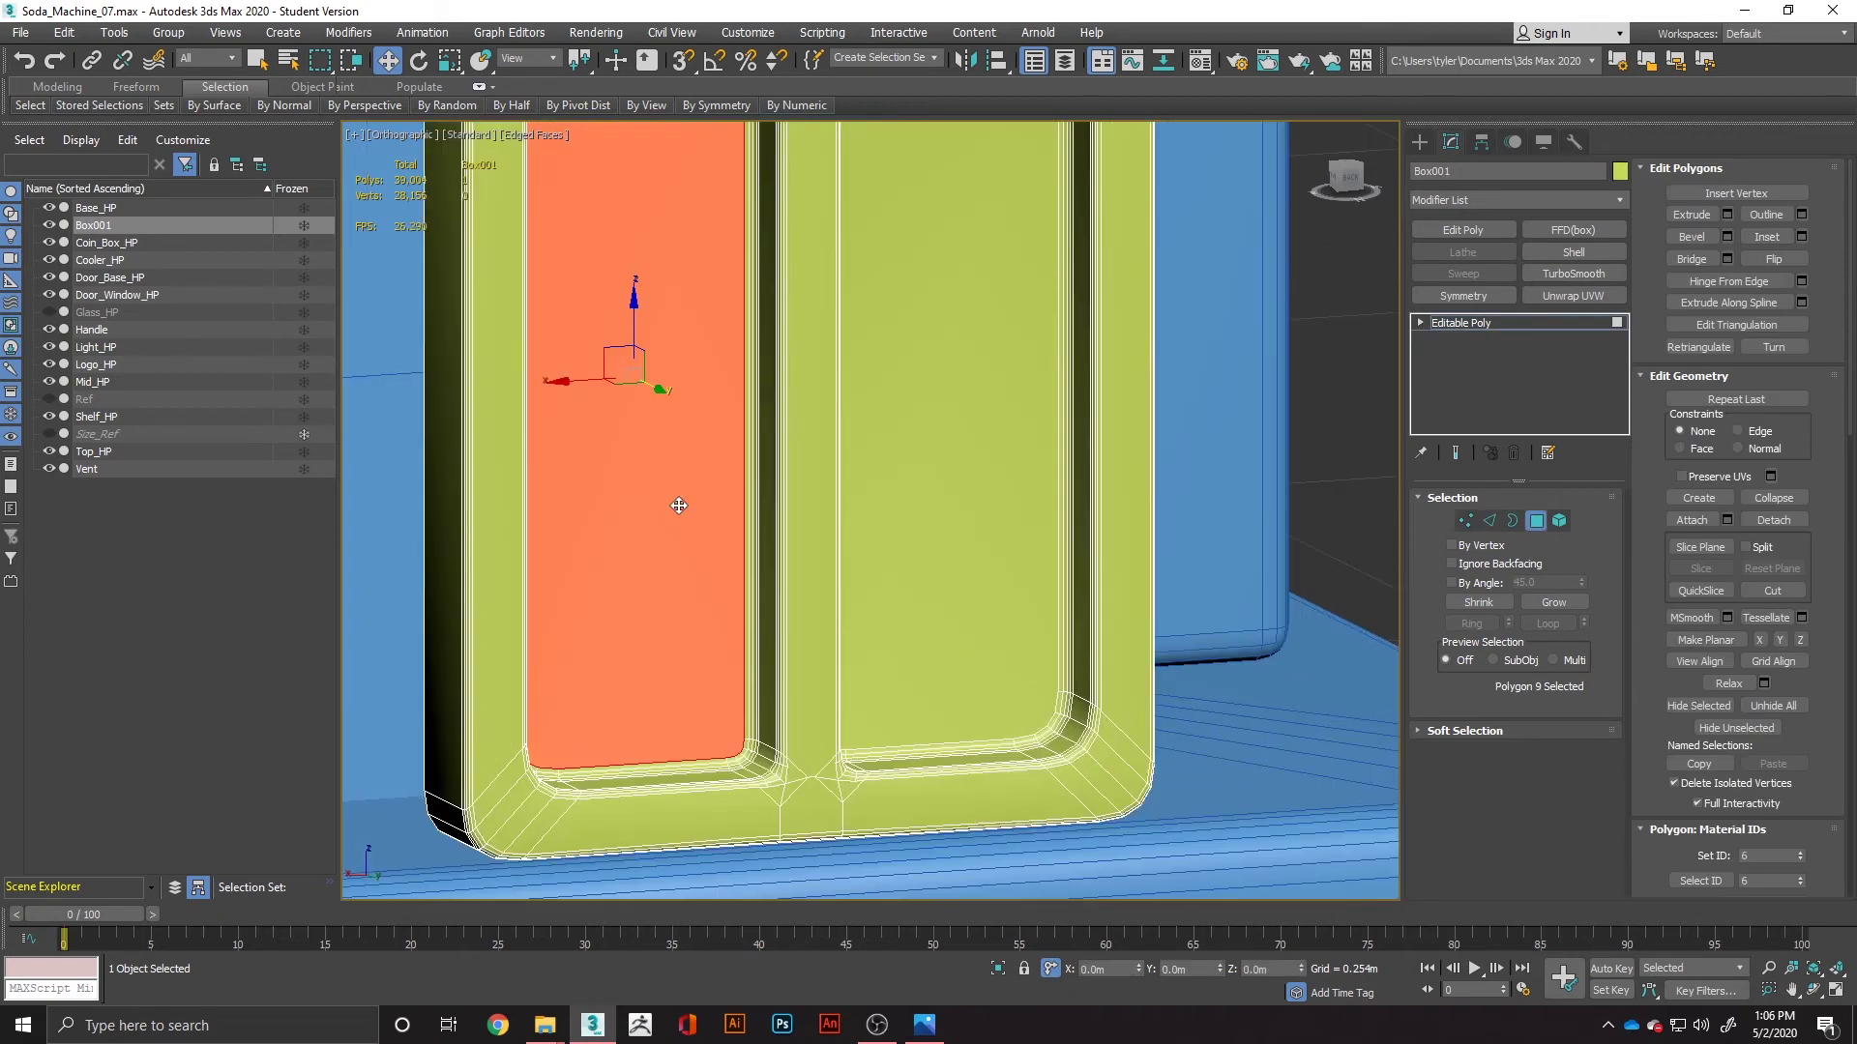
ctrl+click(988, 537)
key(Delete)
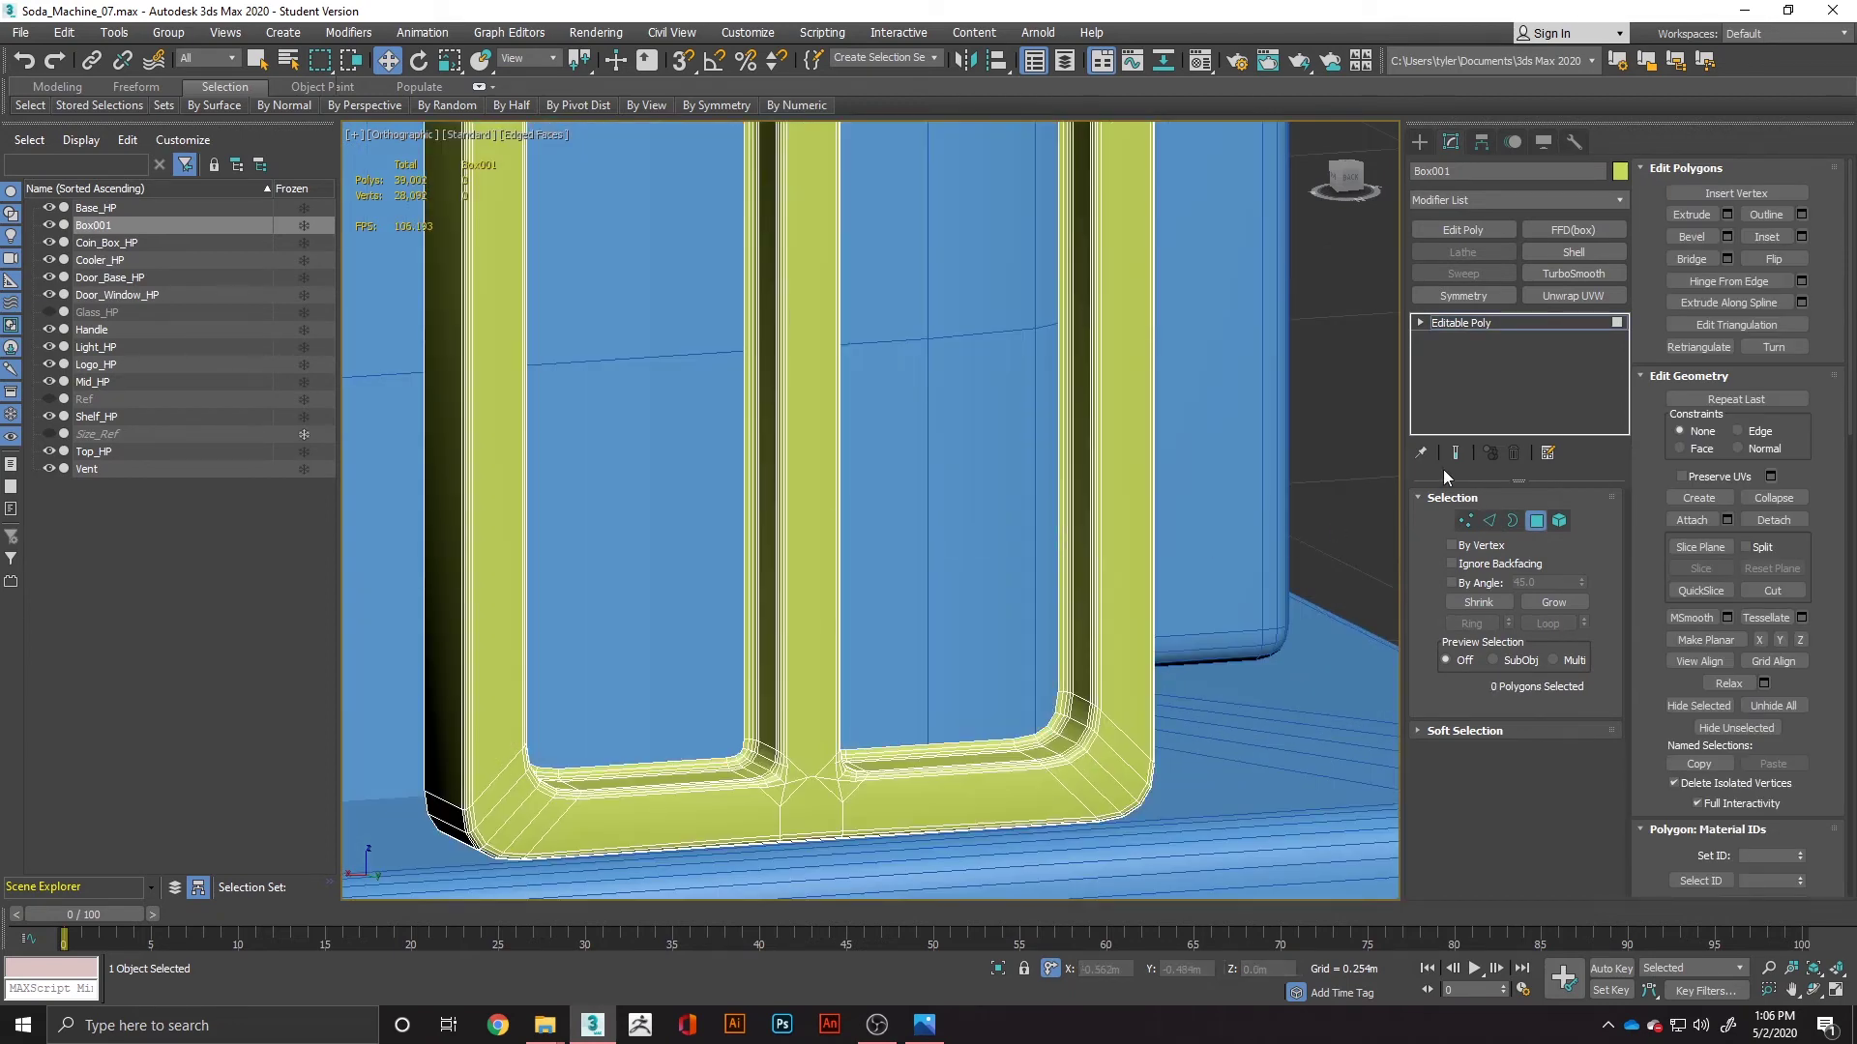
Step: Fill the grille's right-hand opening by extending its border inward with a scaled copy and collapsing it to a centre point
click(1512, 521)
click(1050, 590)
key(e)
key(r)
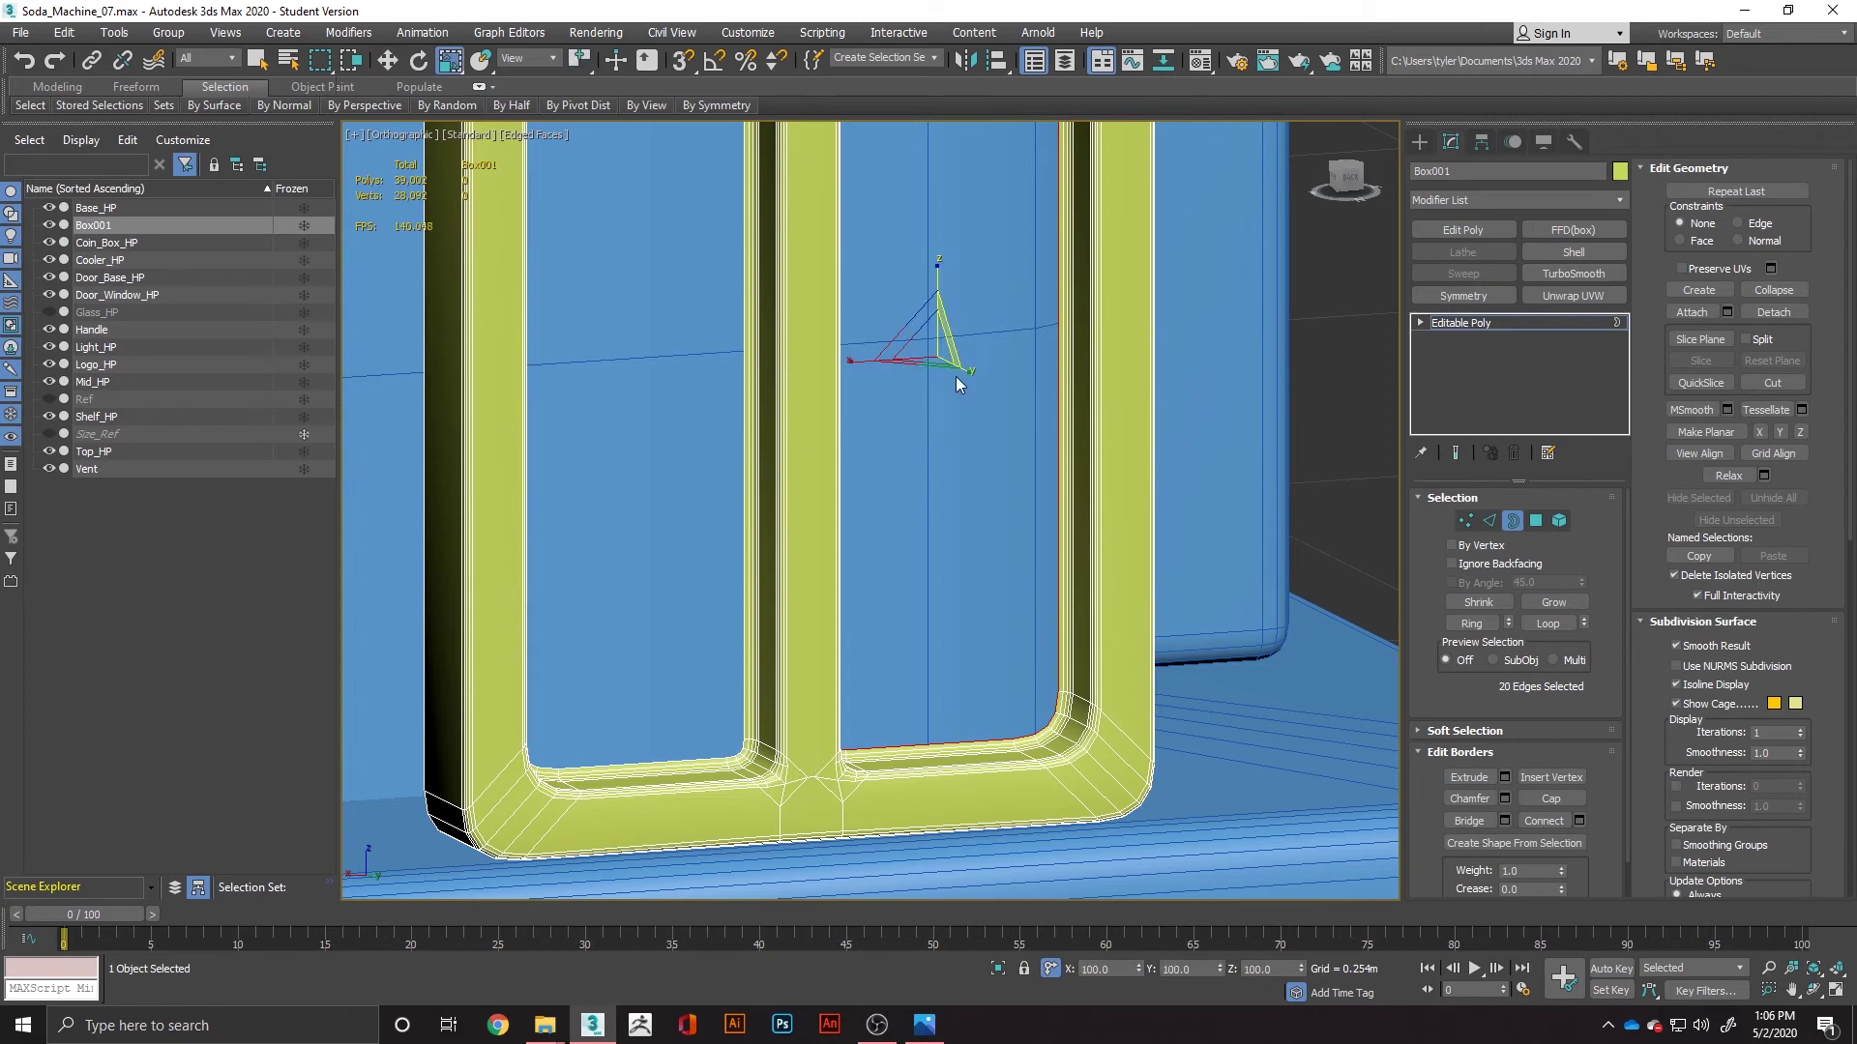
drag(944, 330, 913, 406)
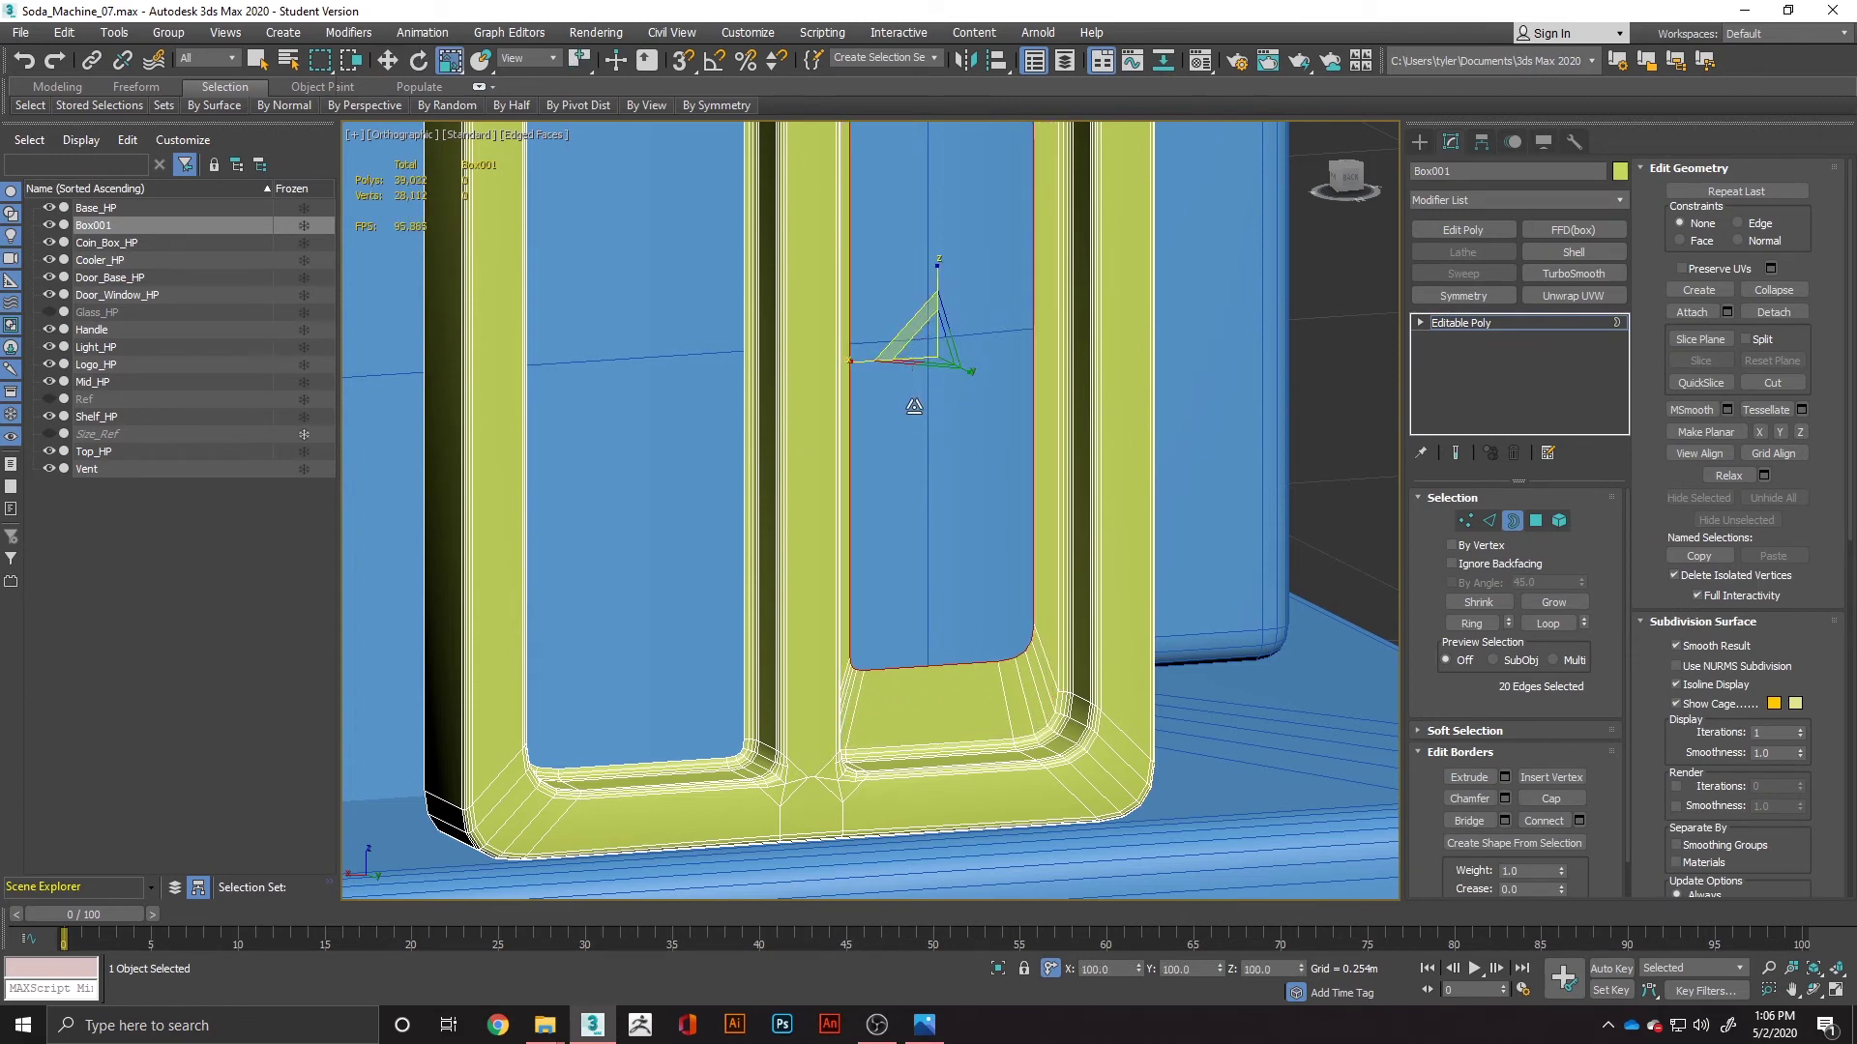
click(1784, 290)
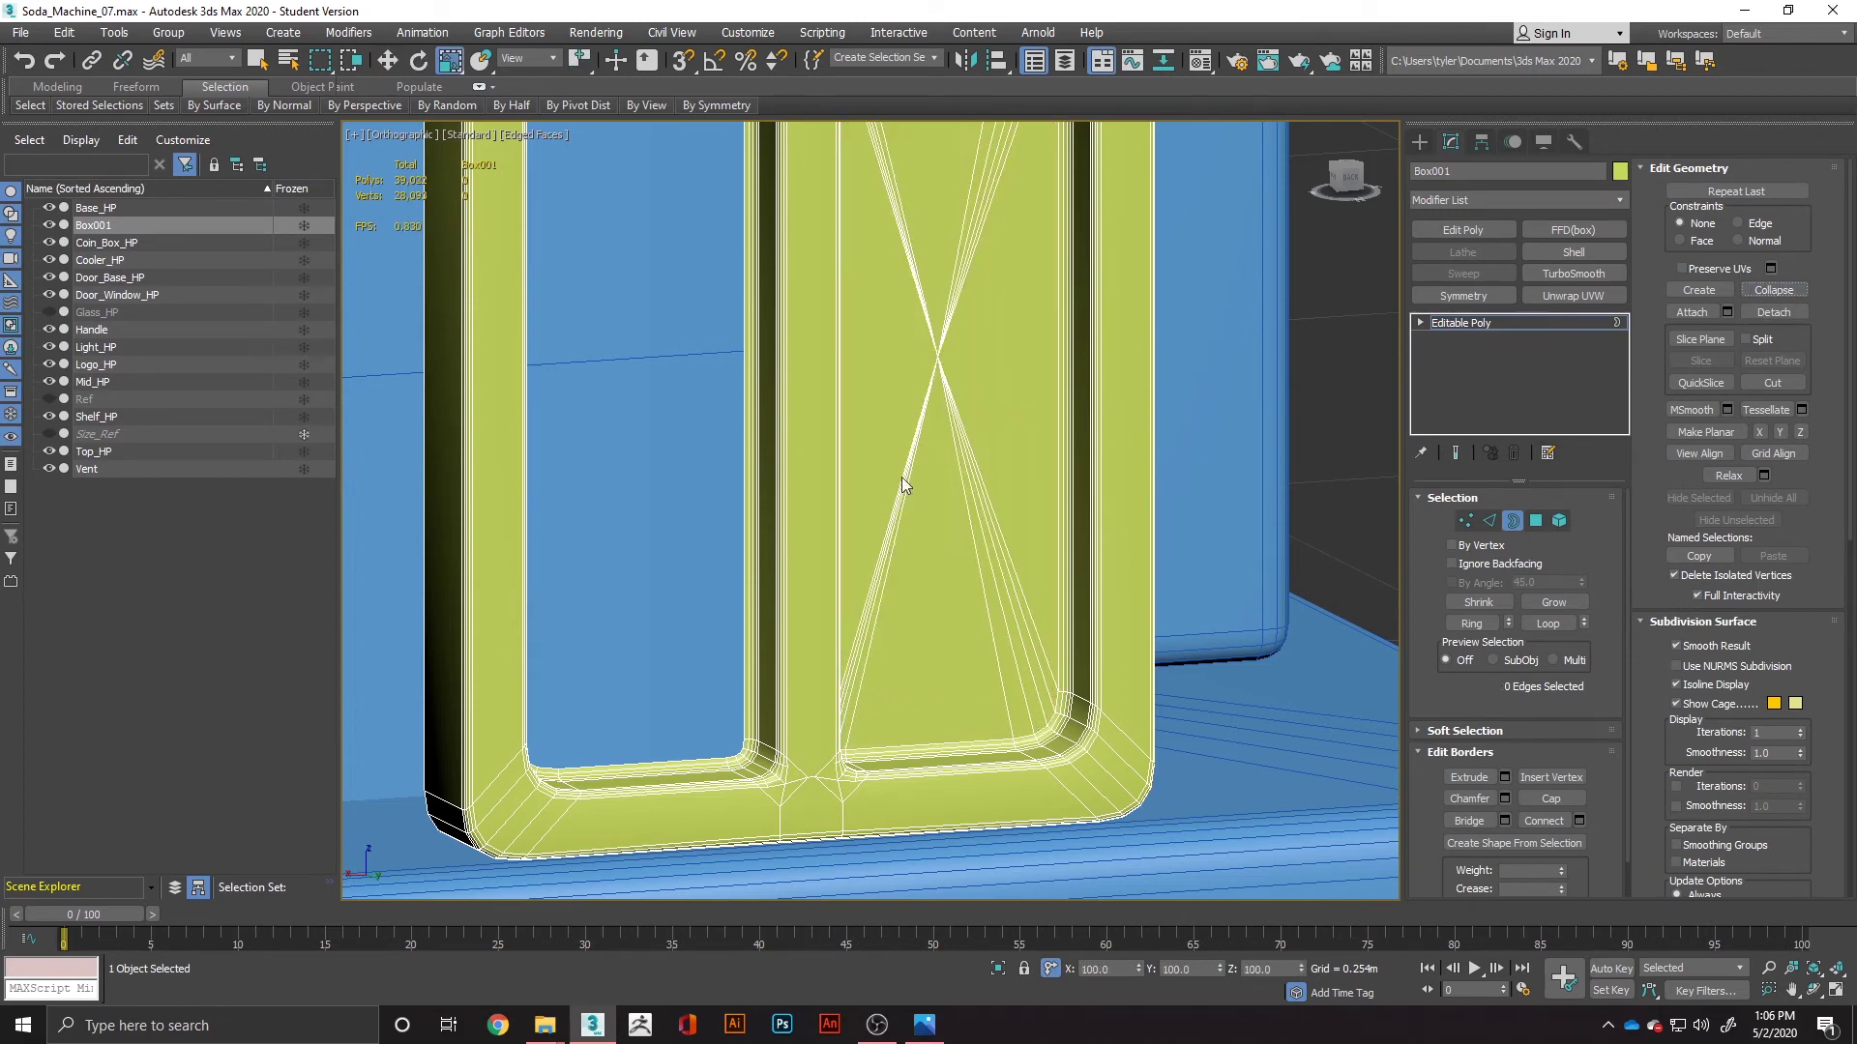
Step: Extend the left-hand opening's border inward and collapse it to a centre point, then check the closed recesses in plain shading
click(744, 576)
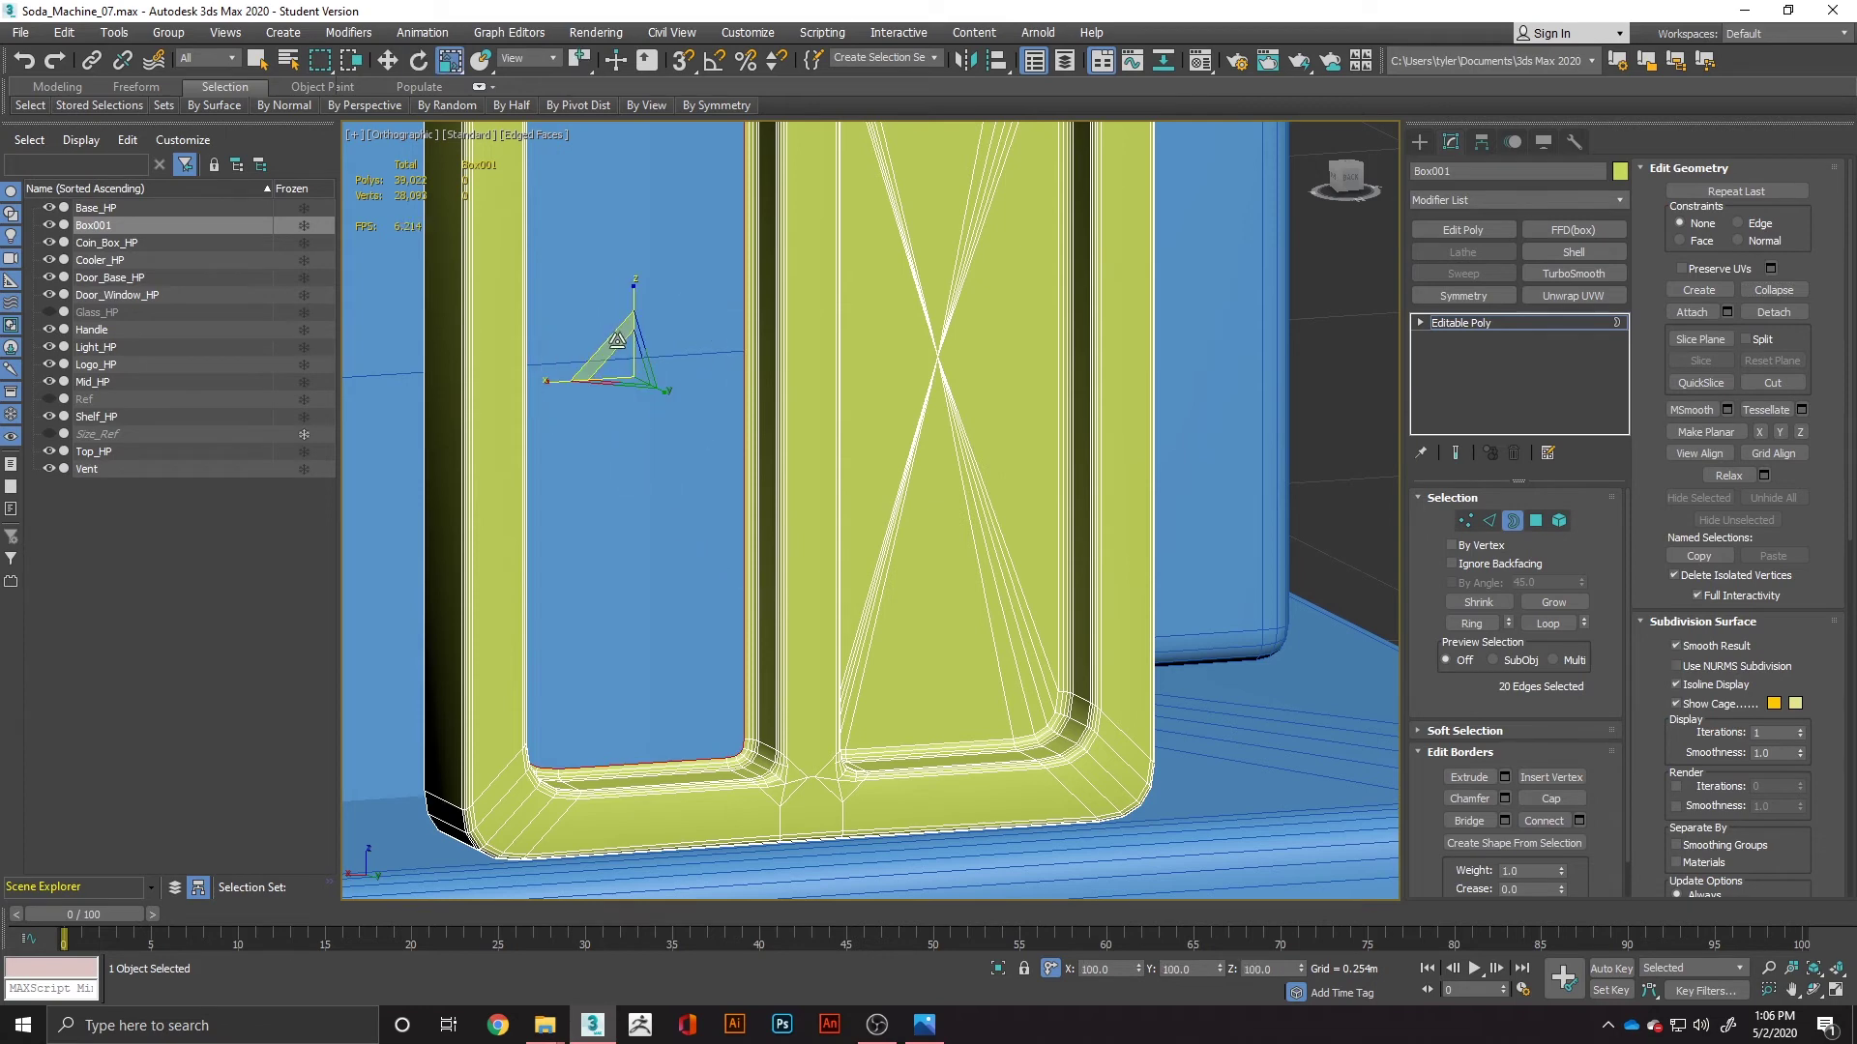
drag(616, 341, 634, 396)
click(1793, 289)
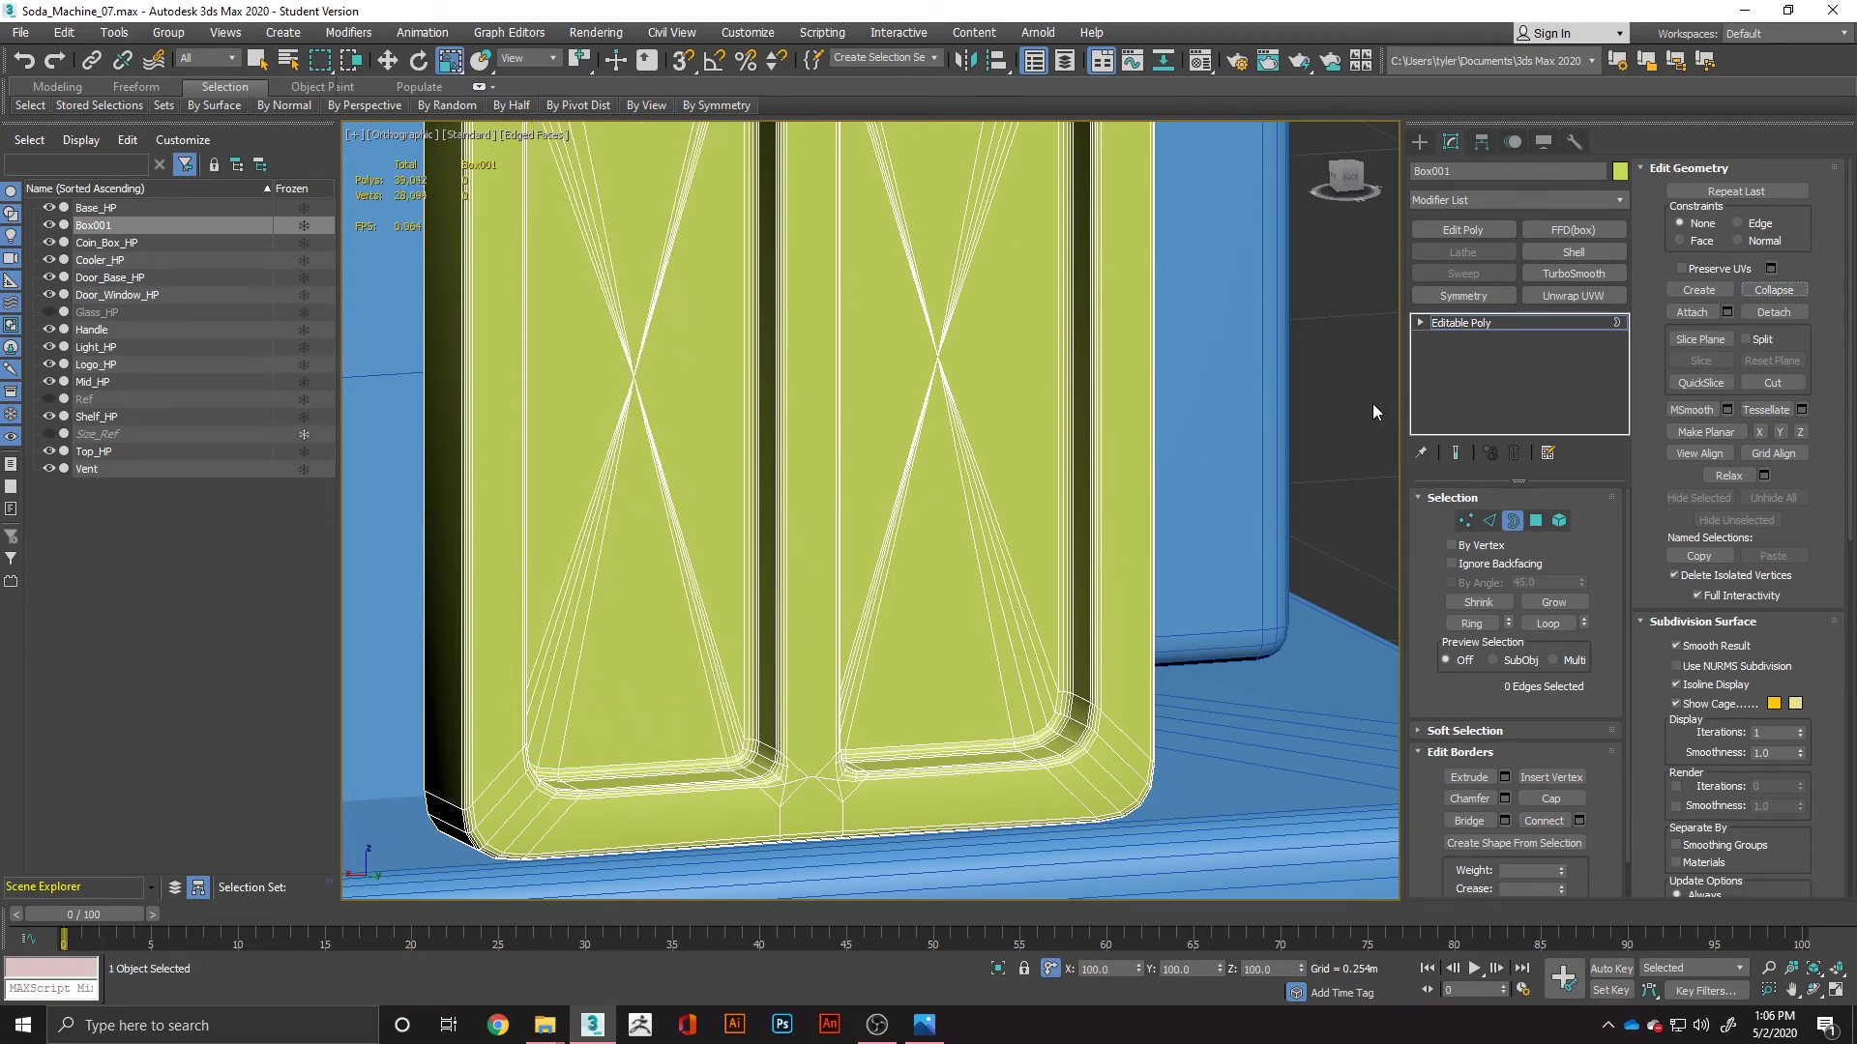
scroll(1296, 449, down, 5)
key(F4)
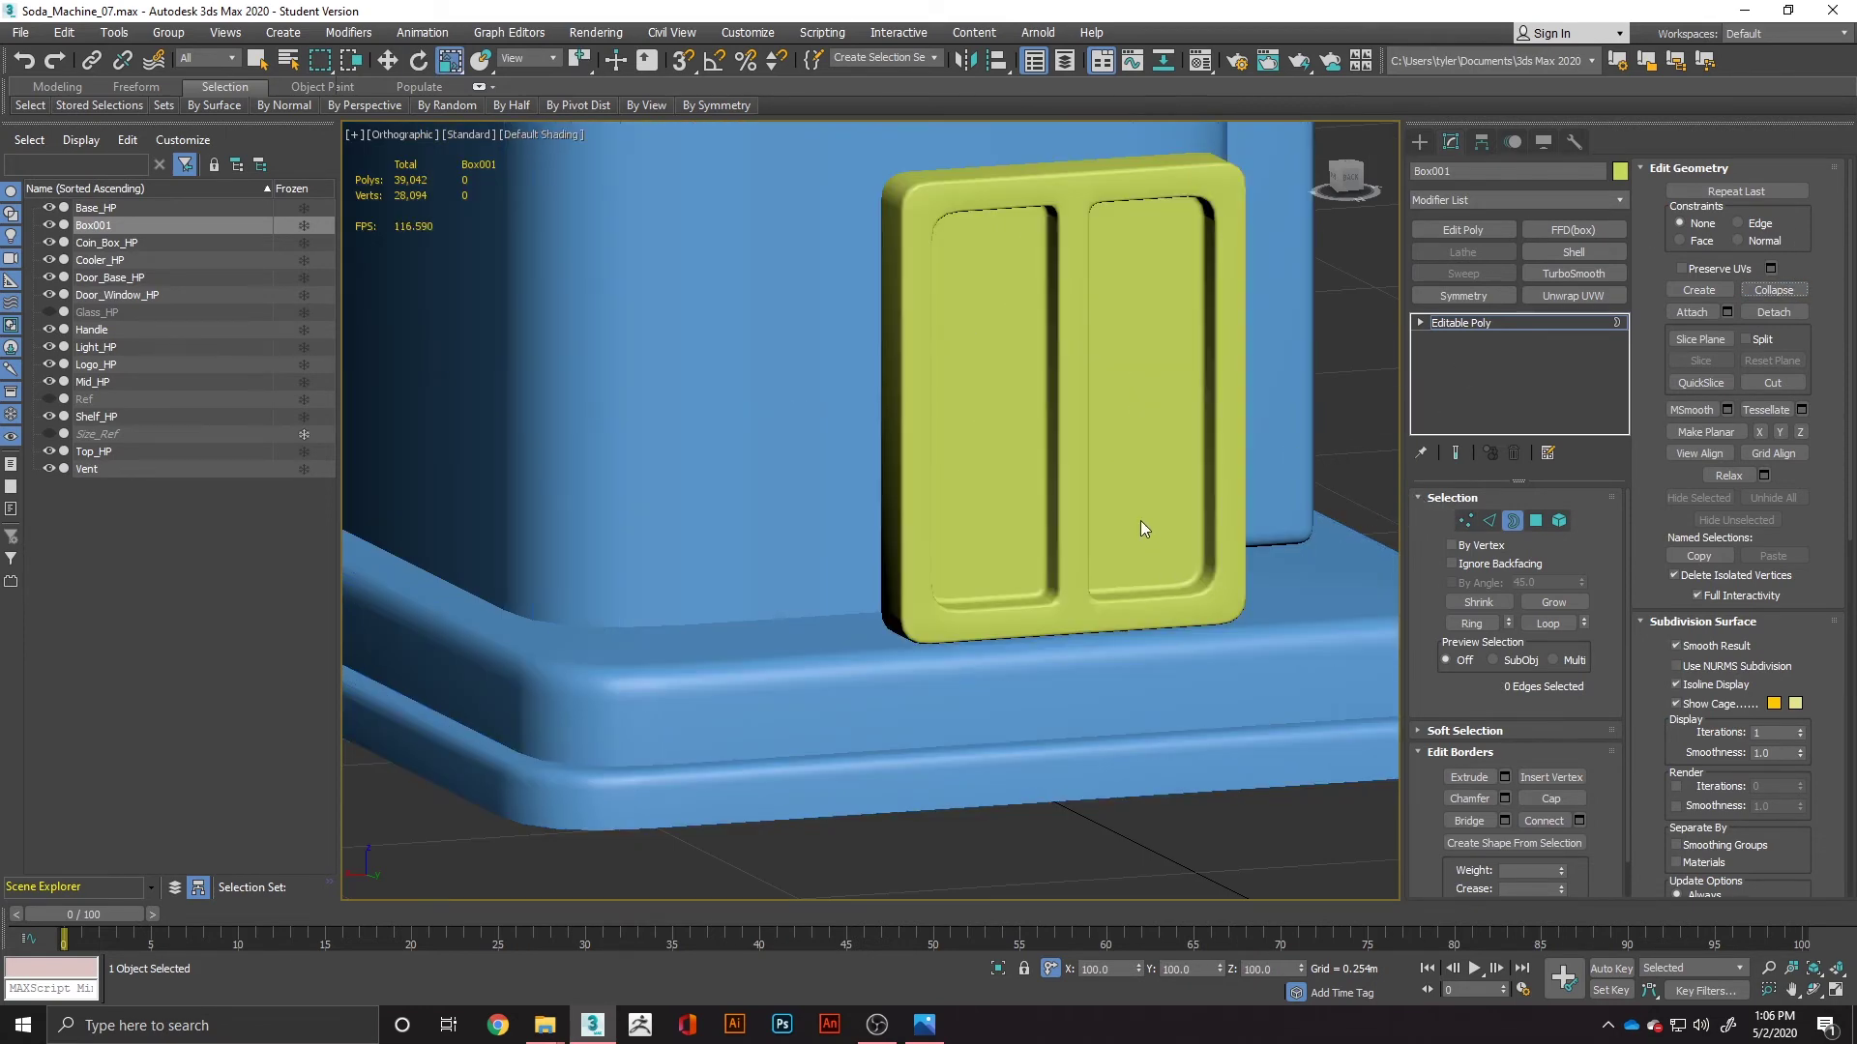
mouse_move(1141, 520)
alt+middle_down()
mouse_move(1064, 607)
mouse_move(956, 588)
mouse_move(1008, 537)
mouse_move(1085, 658)
mouse_move(1118, 653)
alt+middle_up()
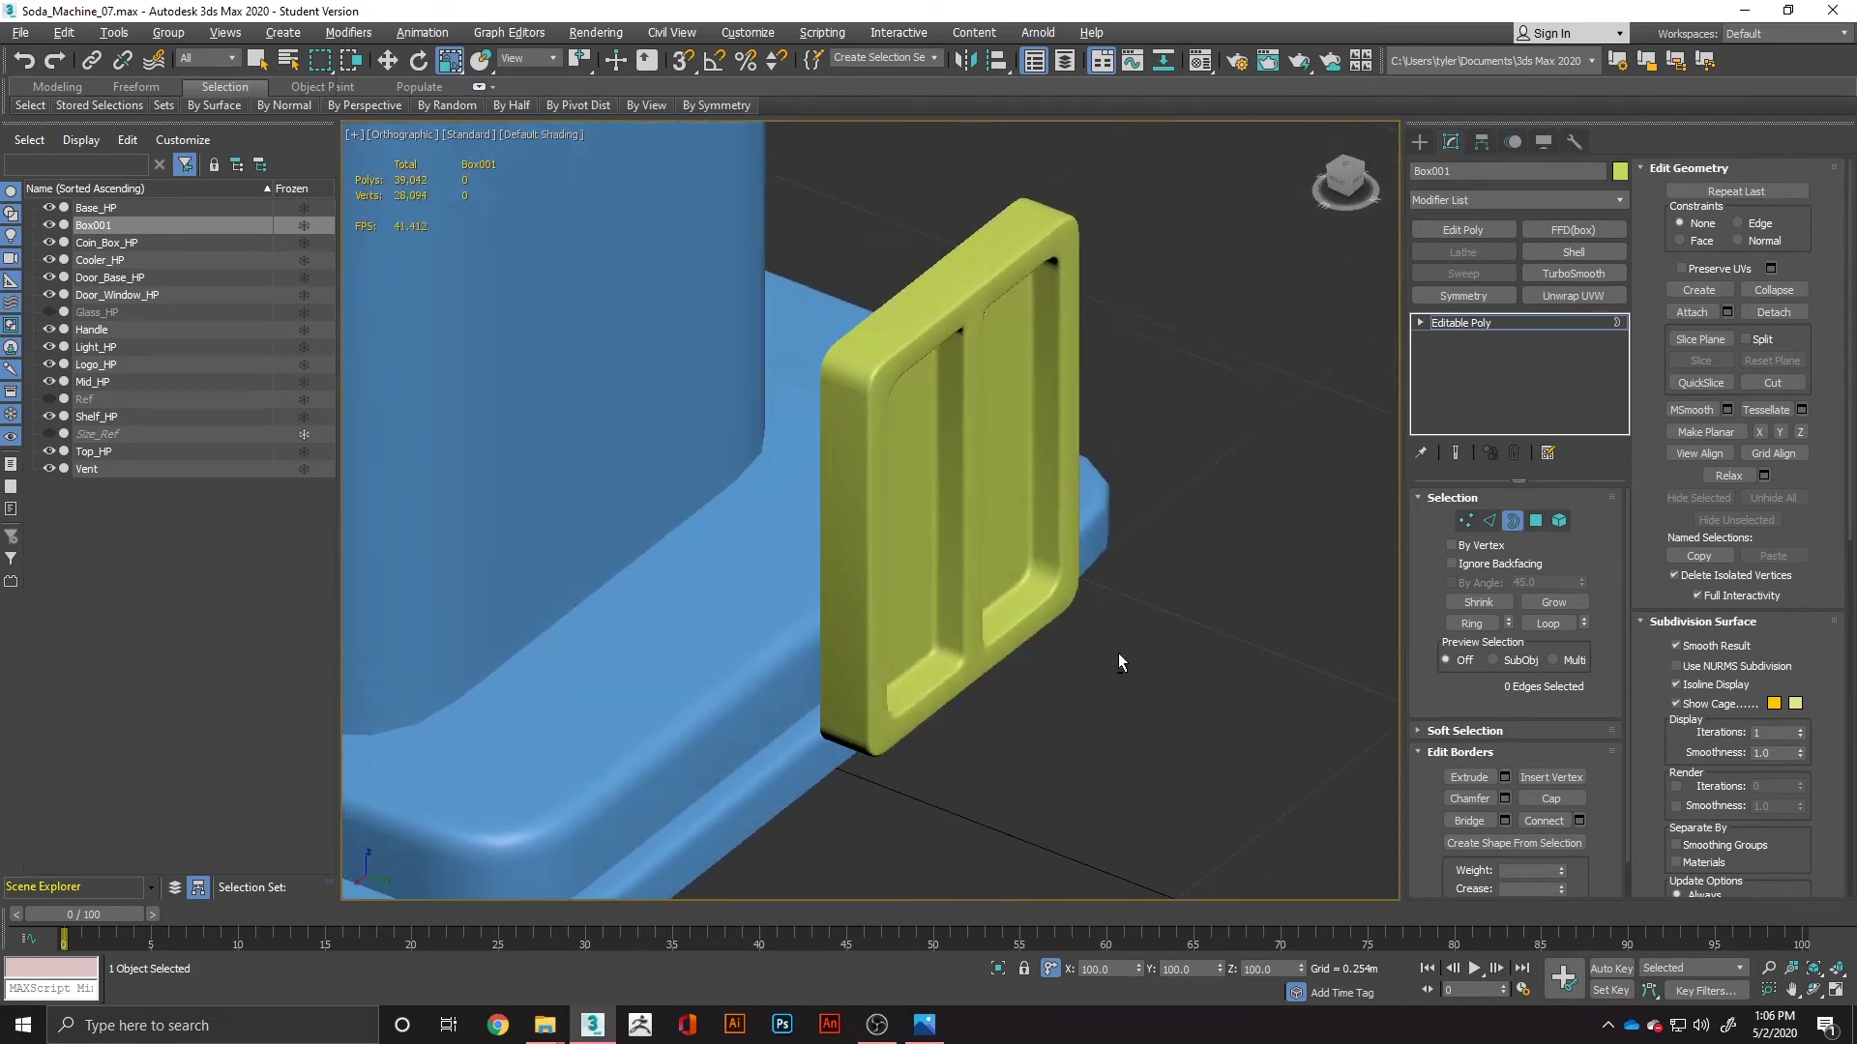
Step: Select the whole grille element, move it back against the machine's lower body, and clear the selection
click(1559, 522)
click(866, 559)
key(w)
drag(1005, 508, 663, 444)
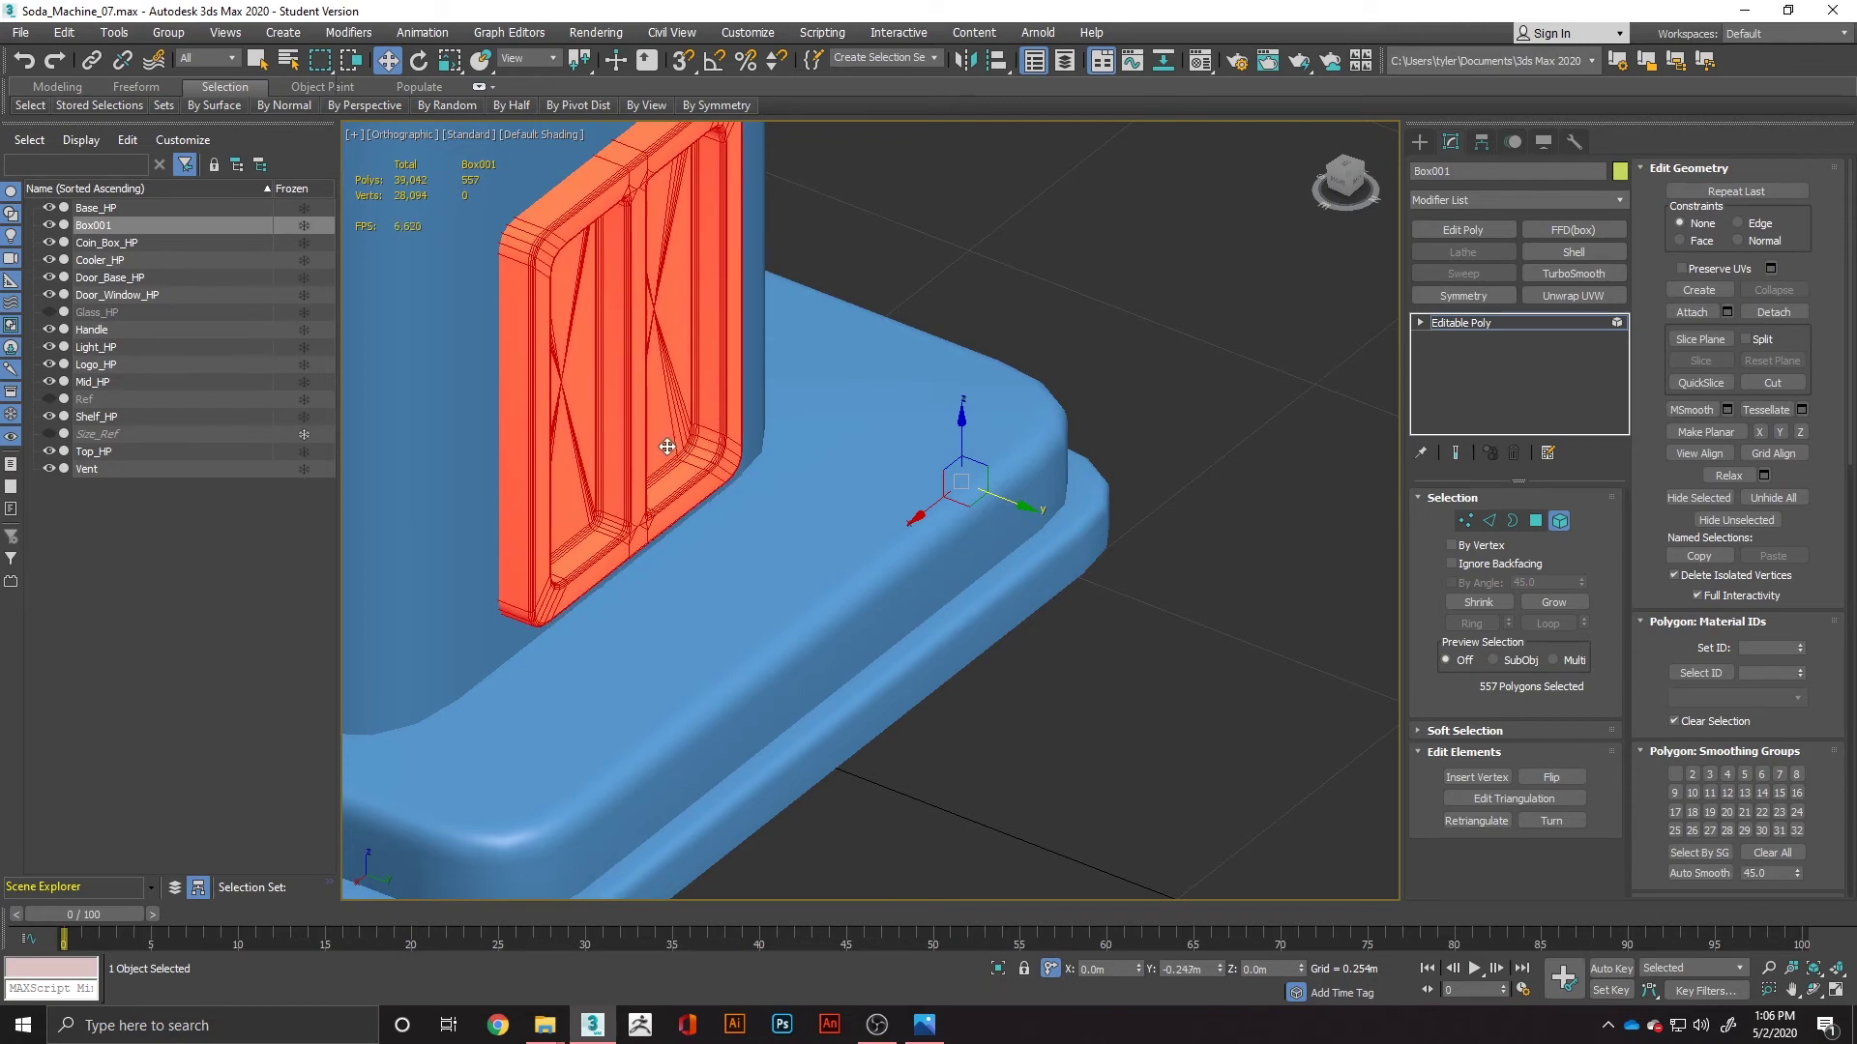
click(1087, 335)
scroll(1191, 397, down, 4)
alt+middle_drag(1191, 422, 1146, 398)
scroll(944, 414, up, 6)
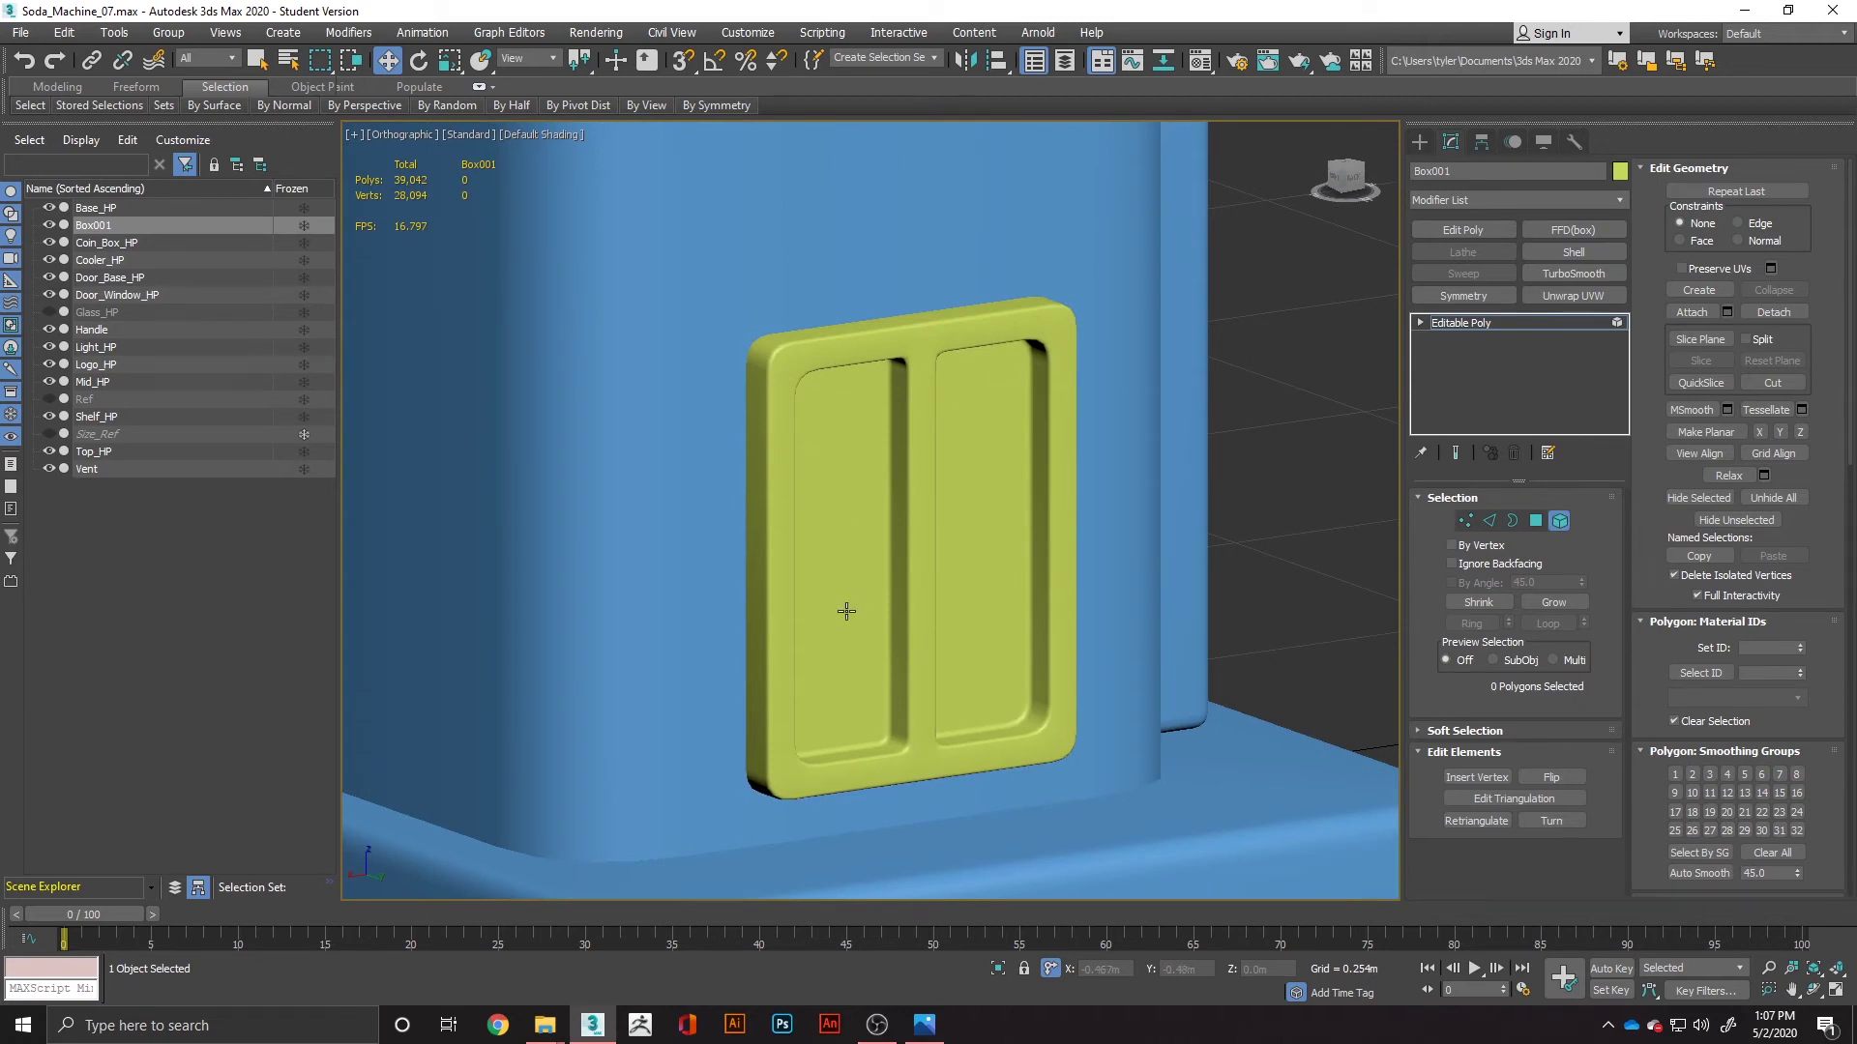
Step: Create a thin box in front of the machine, about 0.059 m long, 0.273 m wide and 0.012 m high
alt+middle_drag(1177, 575, 965, 418)
right_click(514, 619)
click(535, 547)
scroll(601, 601, down, 3)
drag(522, 732, 712, 833)
click(716, 821)
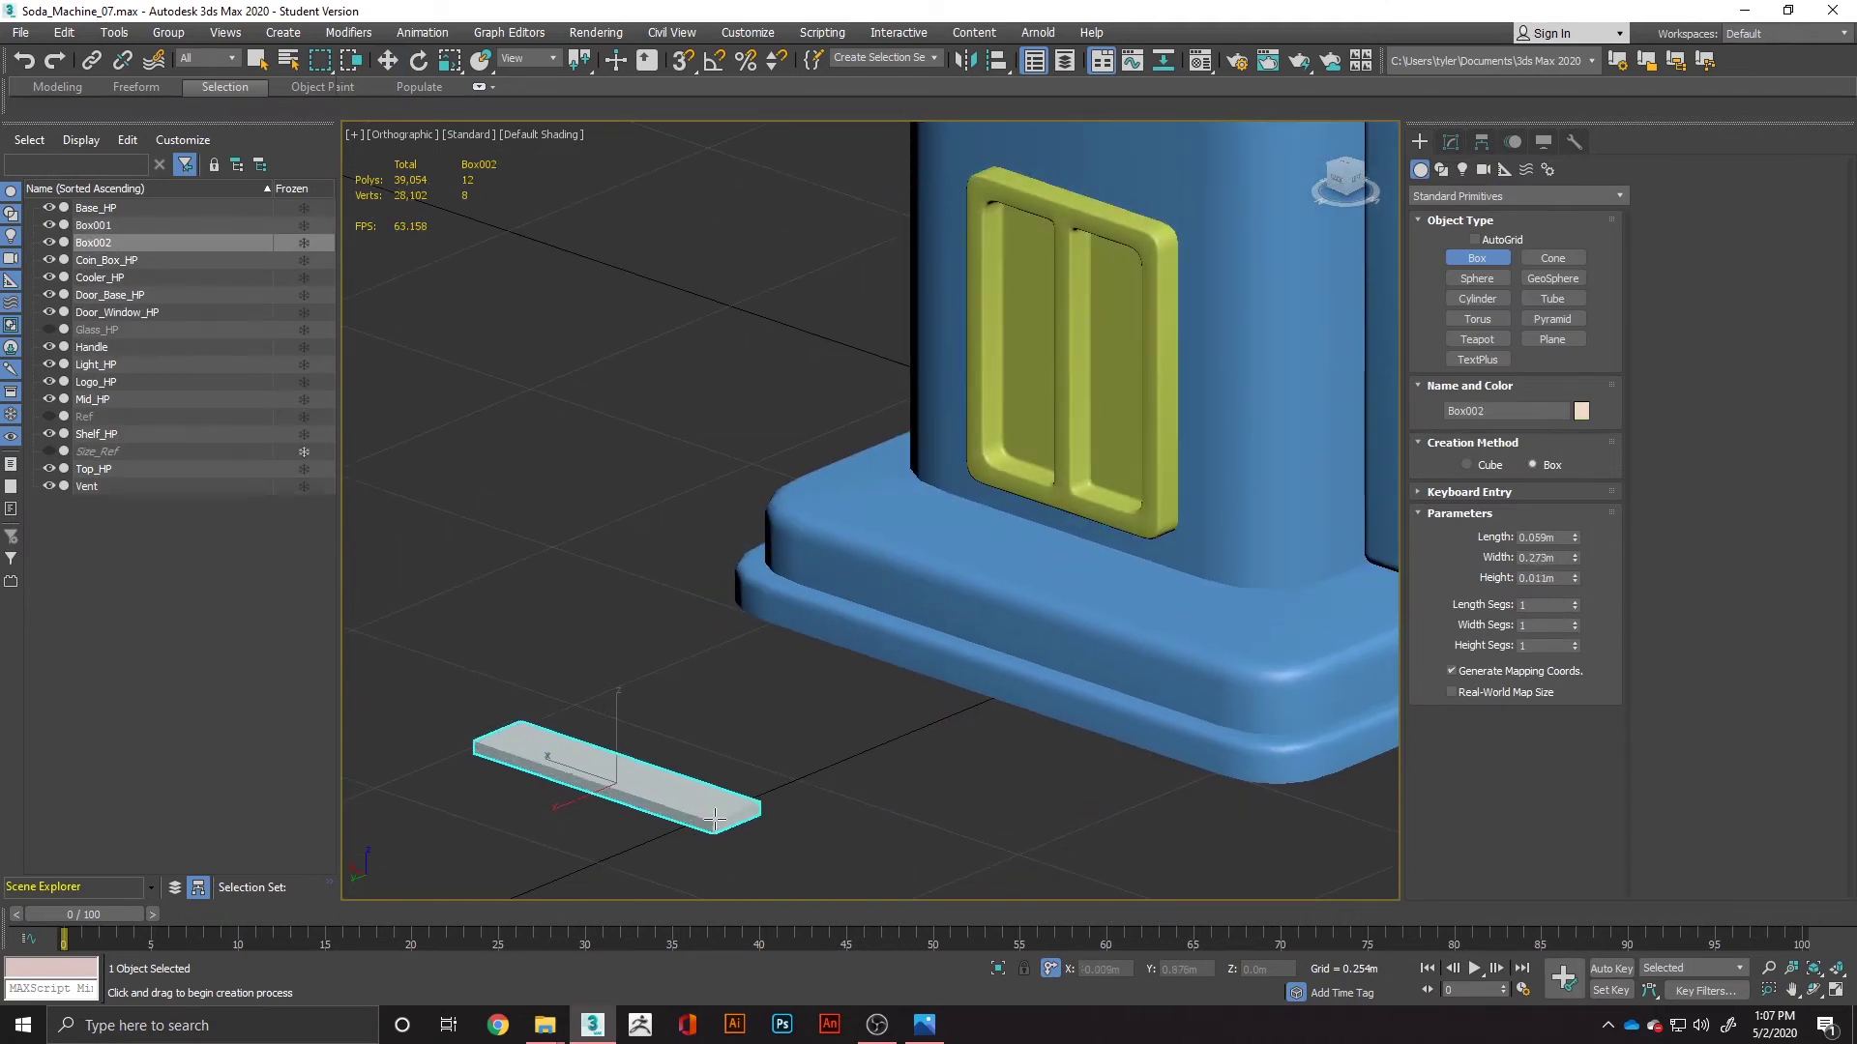
right_click(752, 781)
Step: In the back view, move the thin box sideways and up so that it lies across the lower part of the grille
key(e)
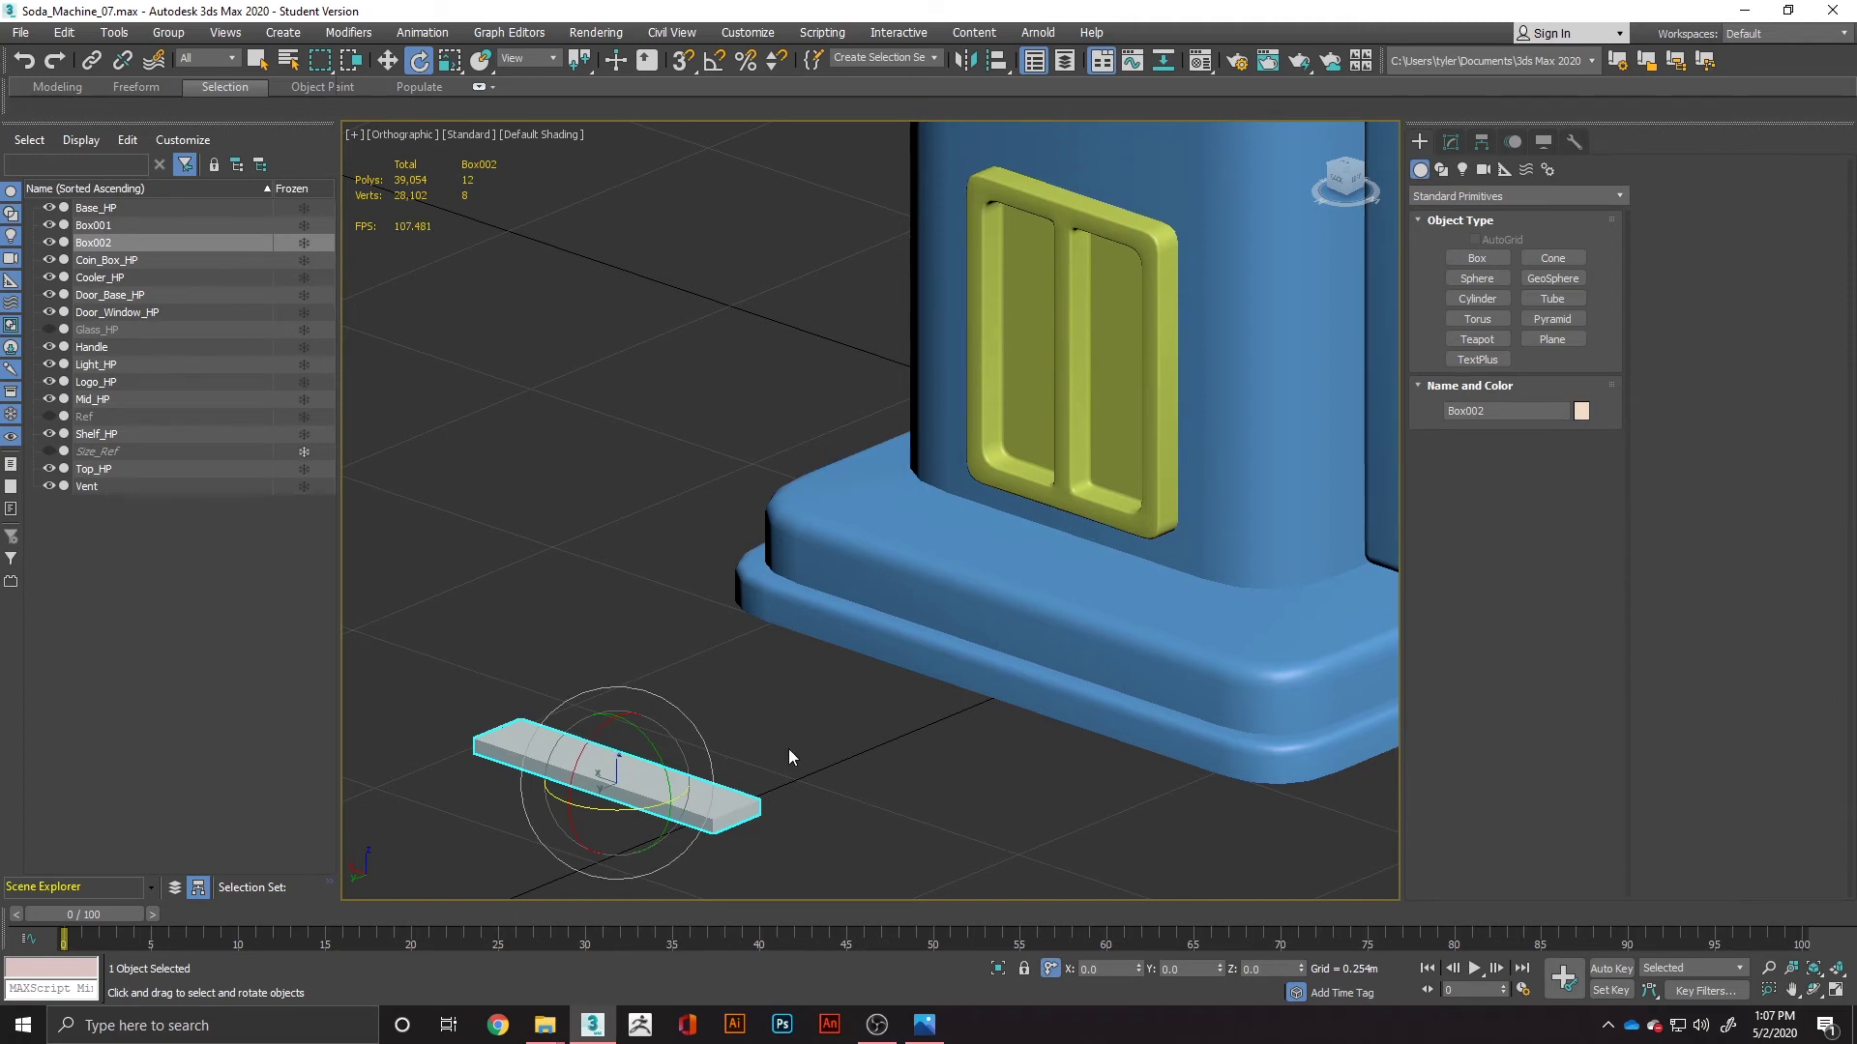
drag(1343, 177, 1327, 172)
click(1342, 175)
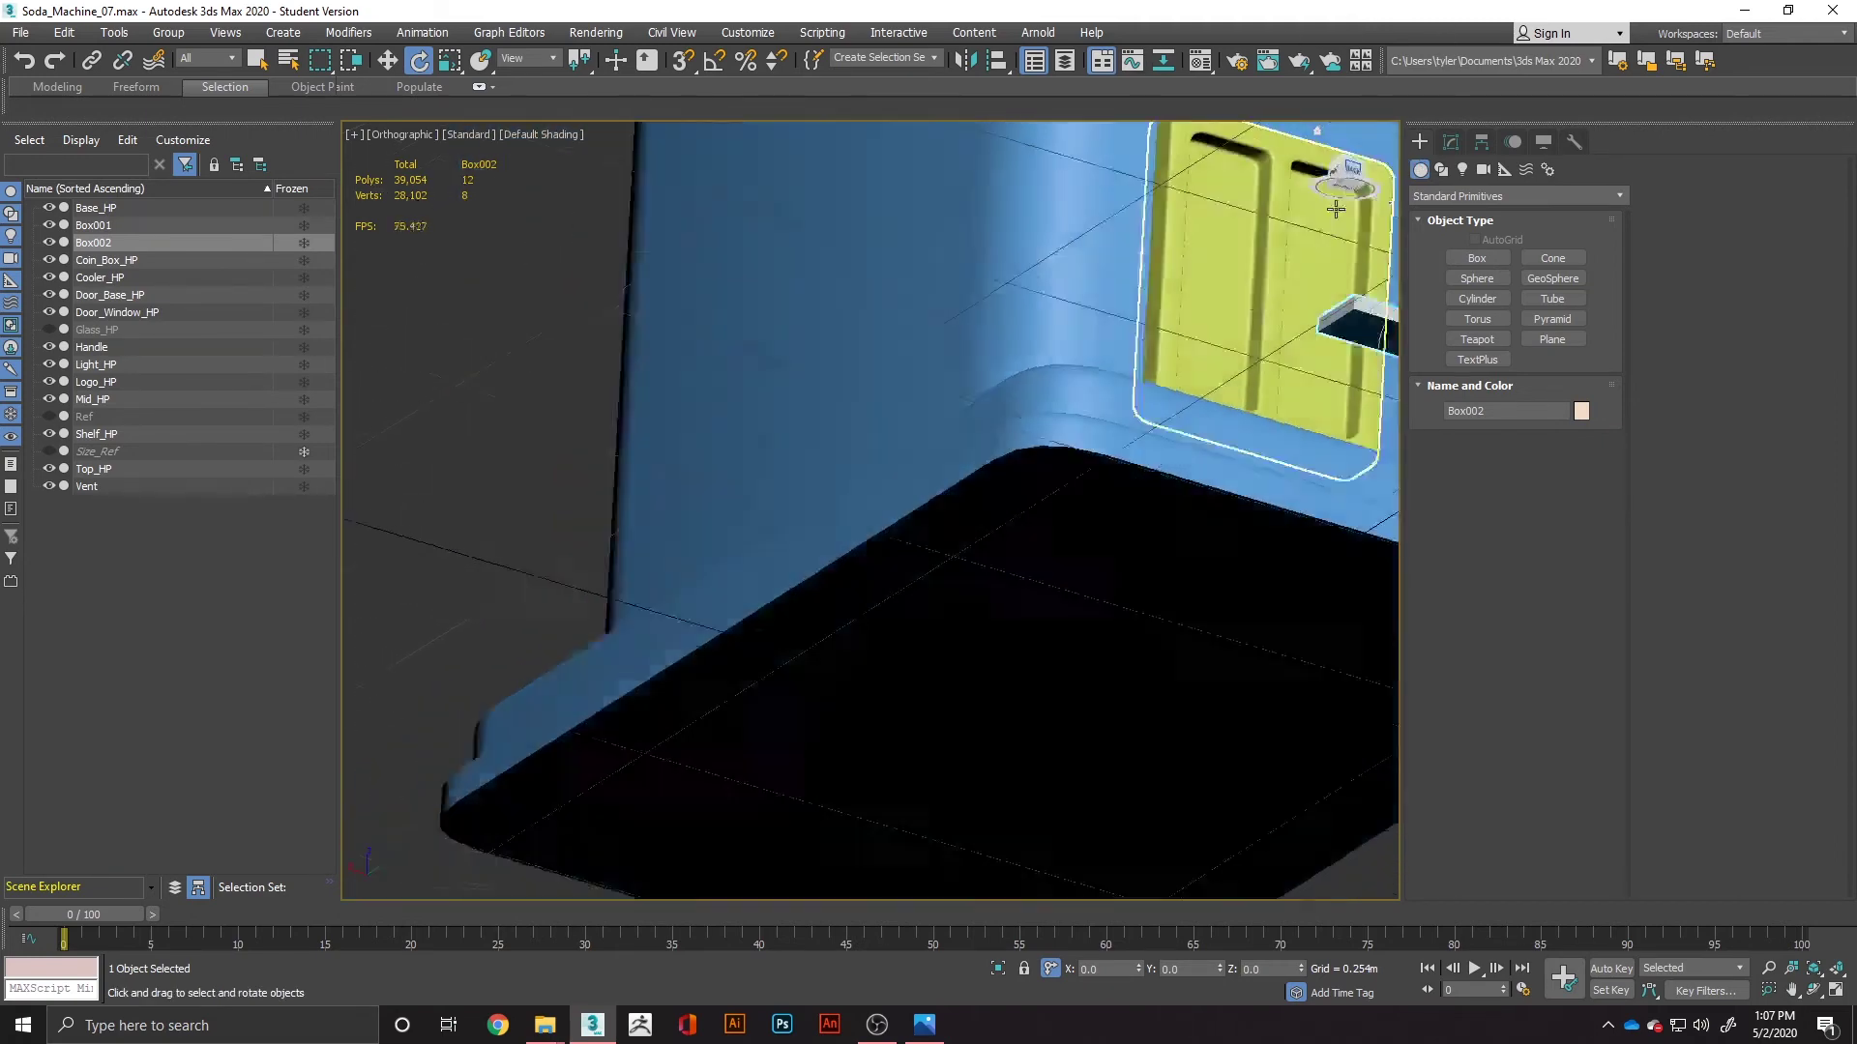
key(w)
middle_drag(1199, 513, 1031, 573)
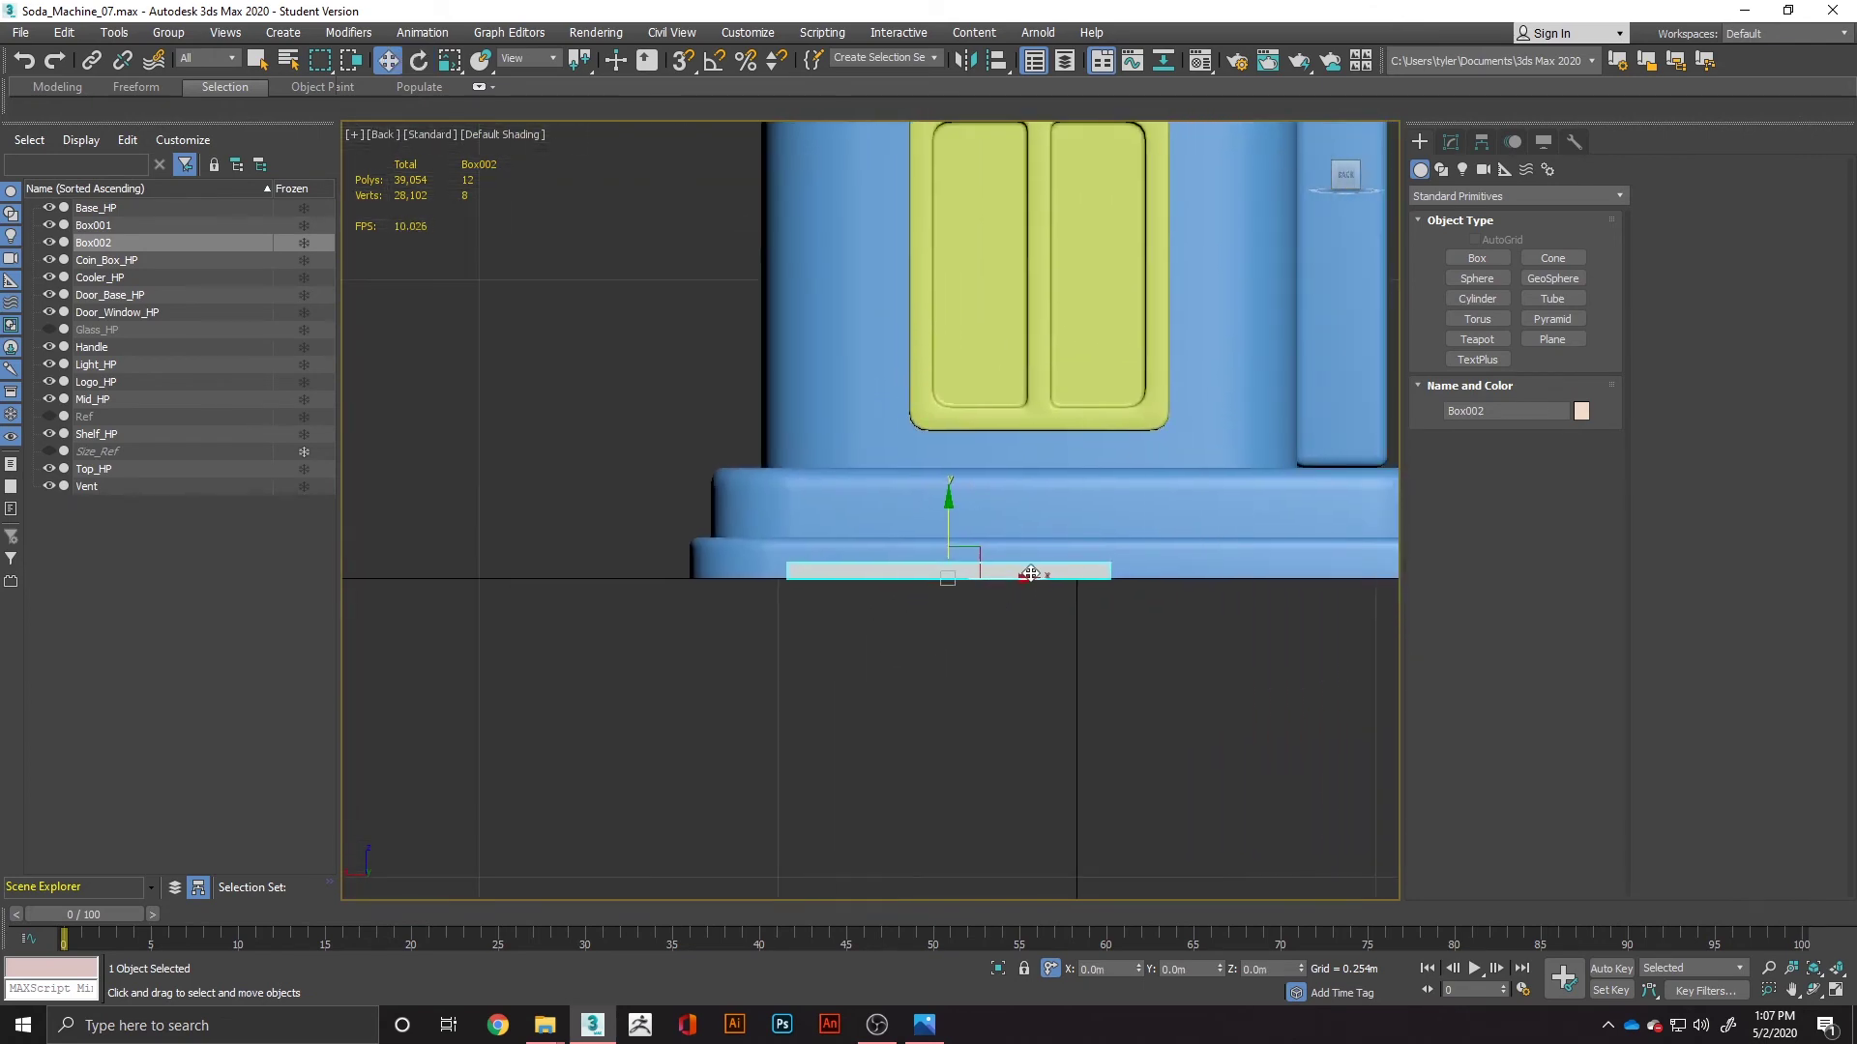
drag(1018, 578, 1111, 577)
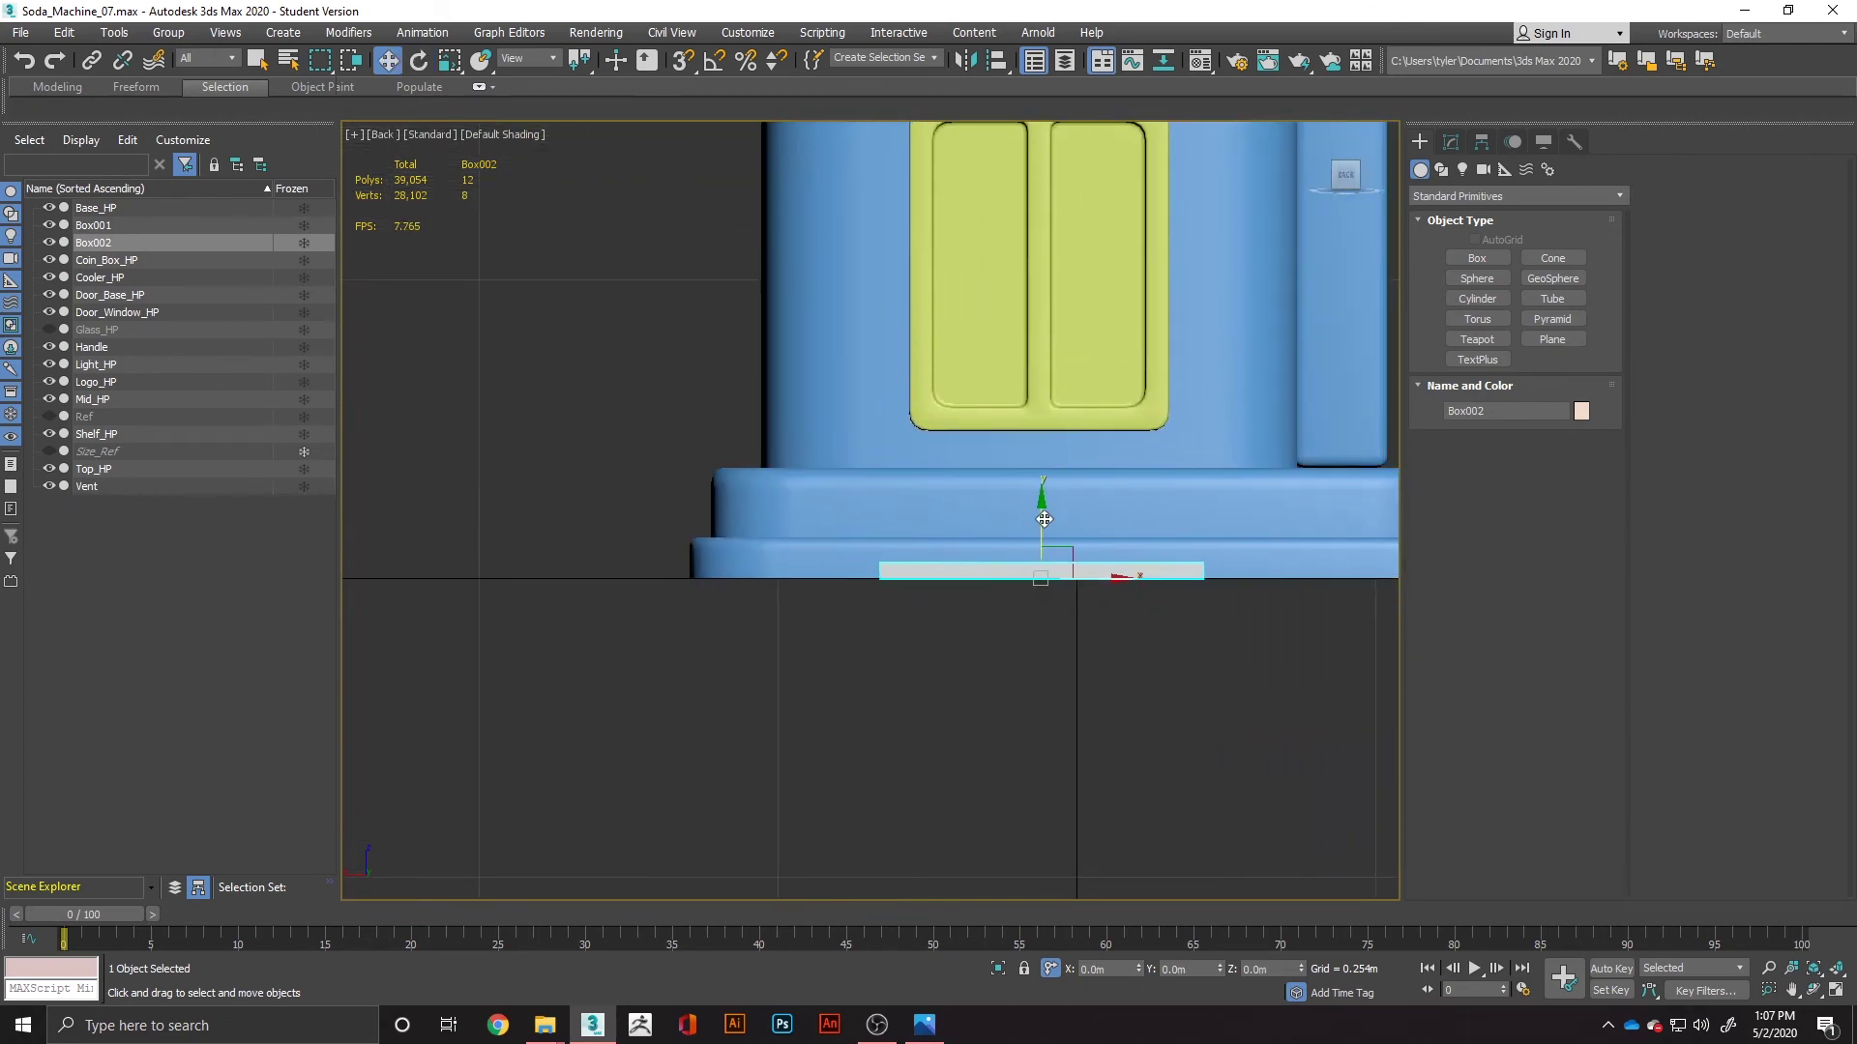
drag(1044, 513, 1087, 356)
Step: Reselect the thin slat box across the grille and convert it to an Editable Poly
key(r)
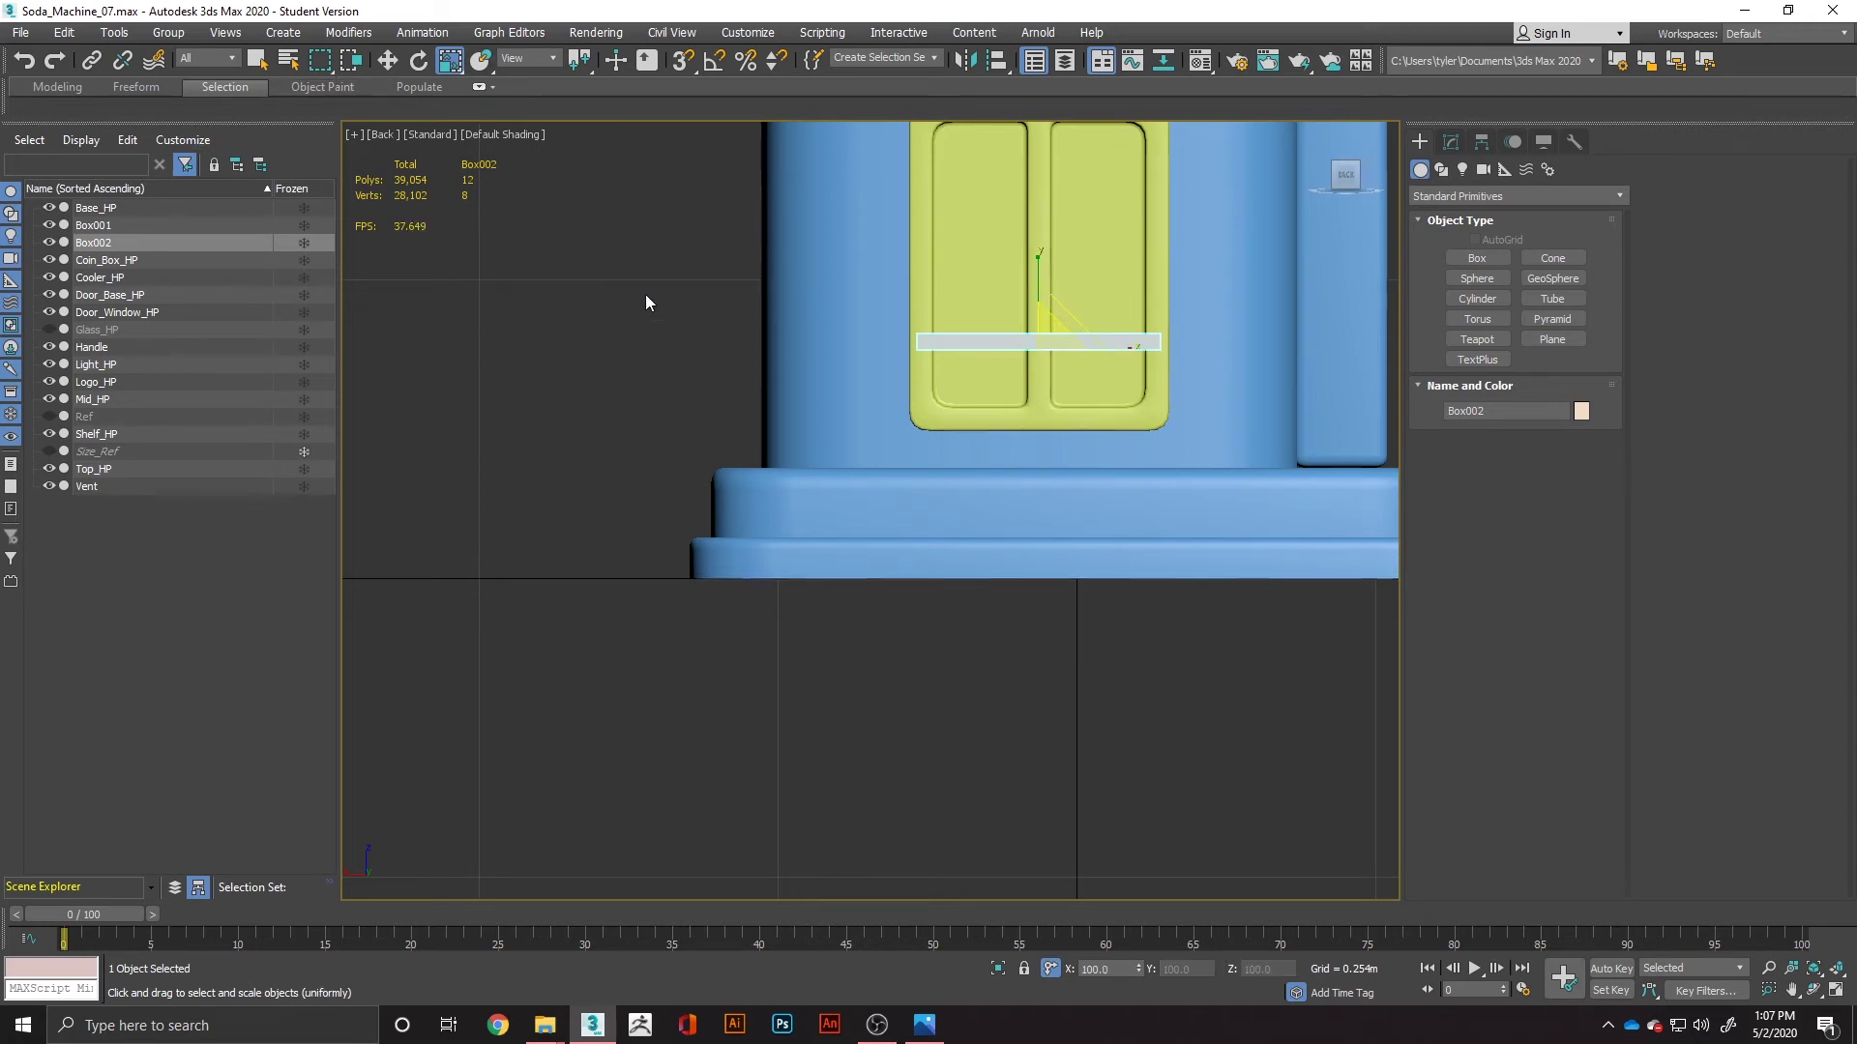
key(1)
click(1044, 377)
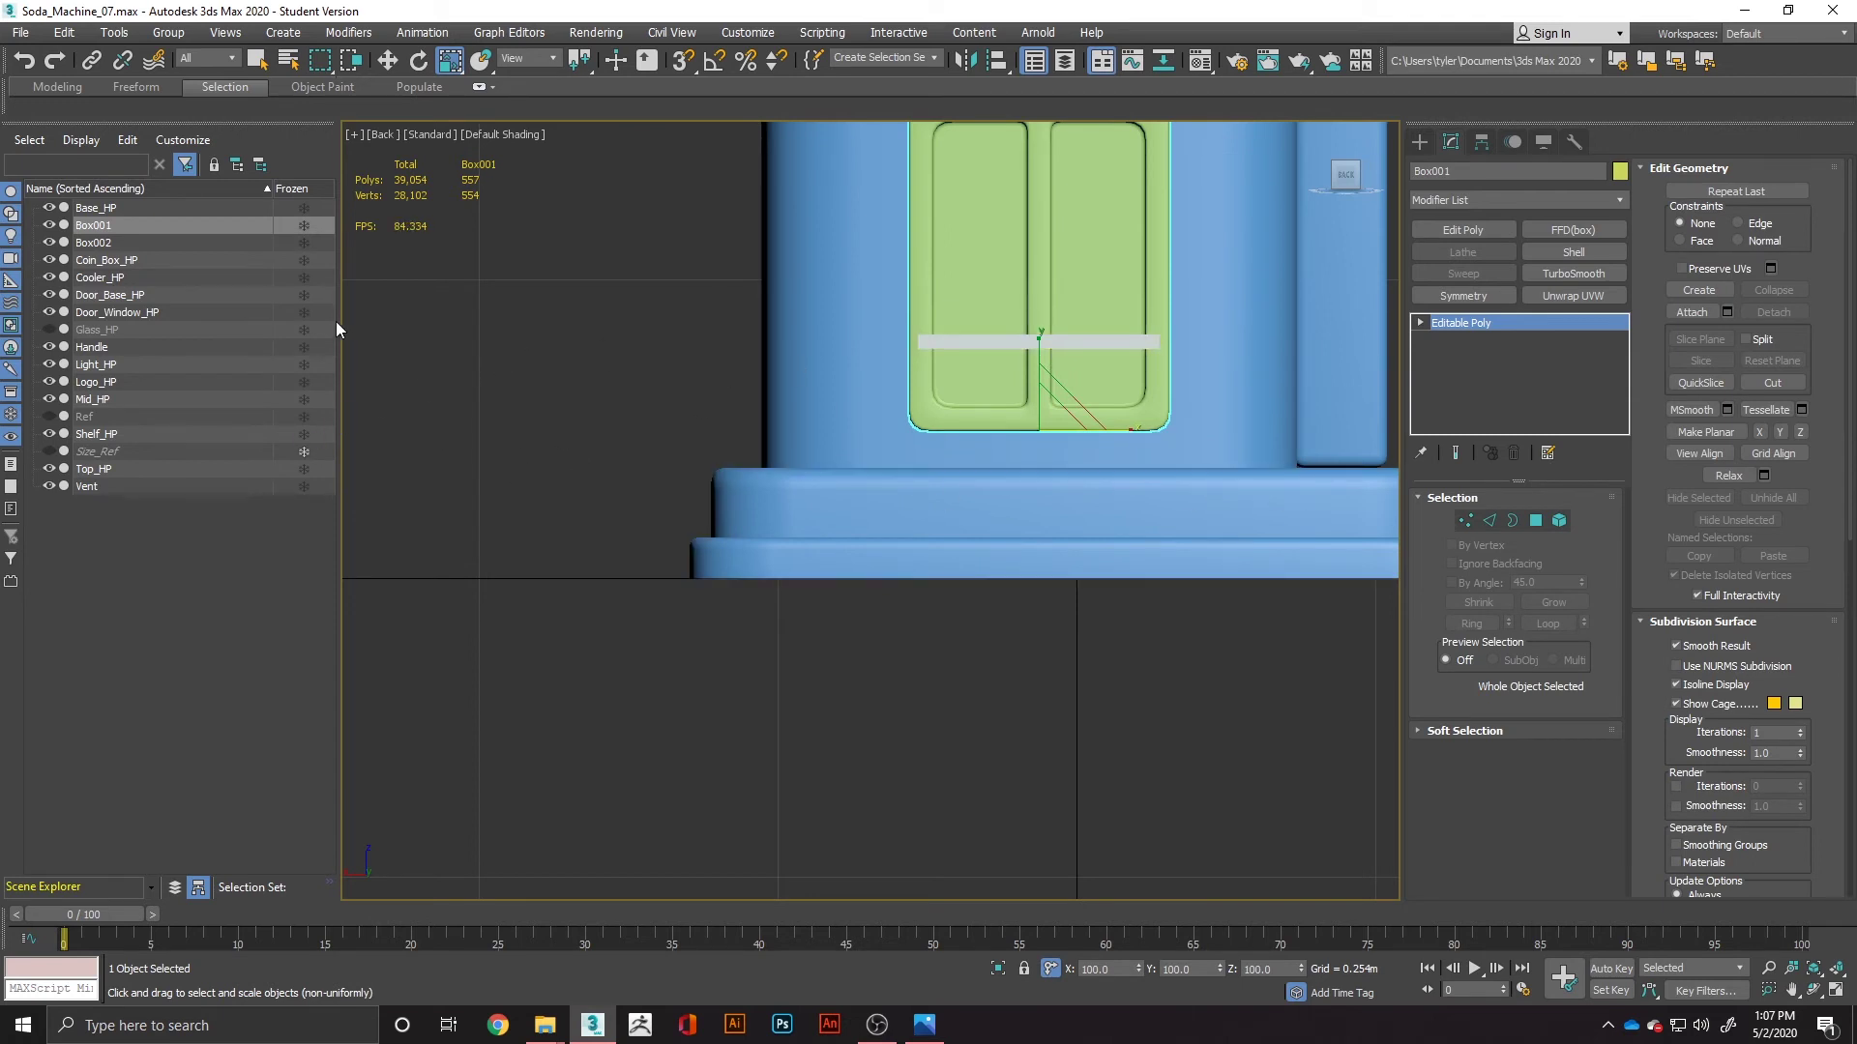
click(131, 243)
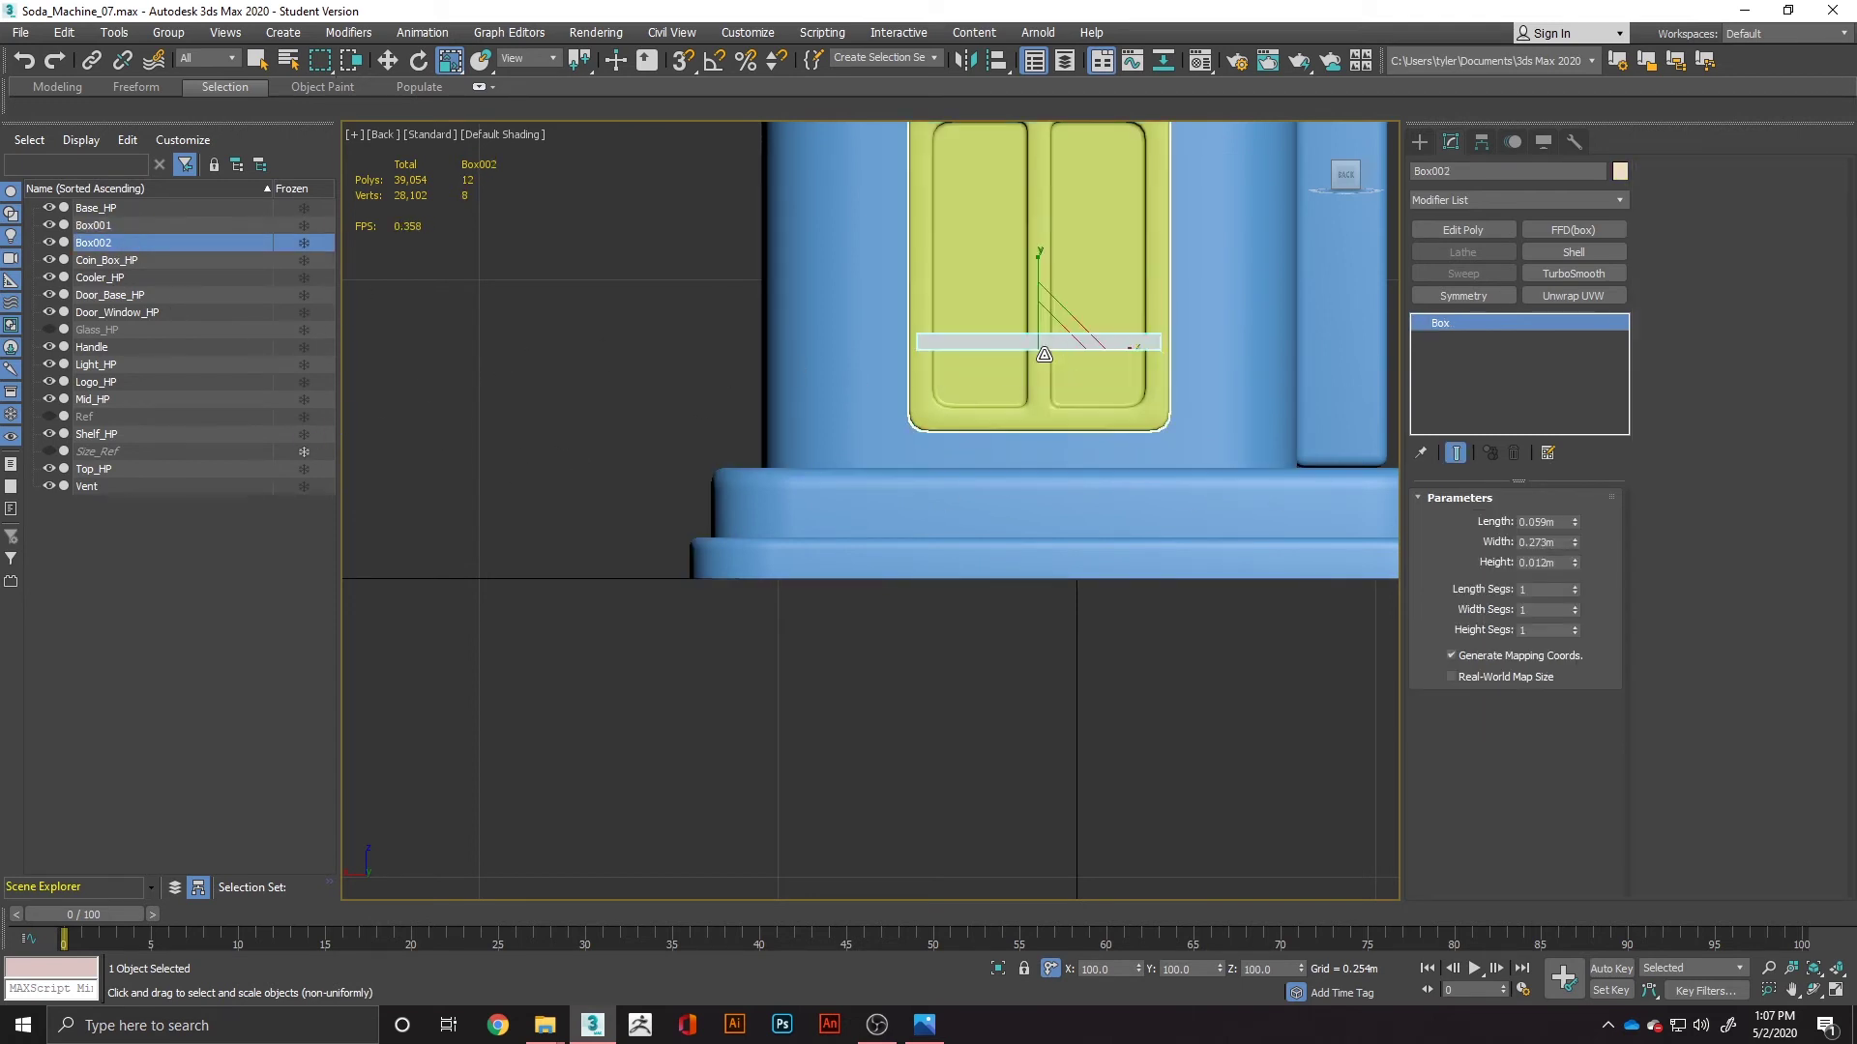
right_click(1031, 340)
mouse_move(1099, 531)
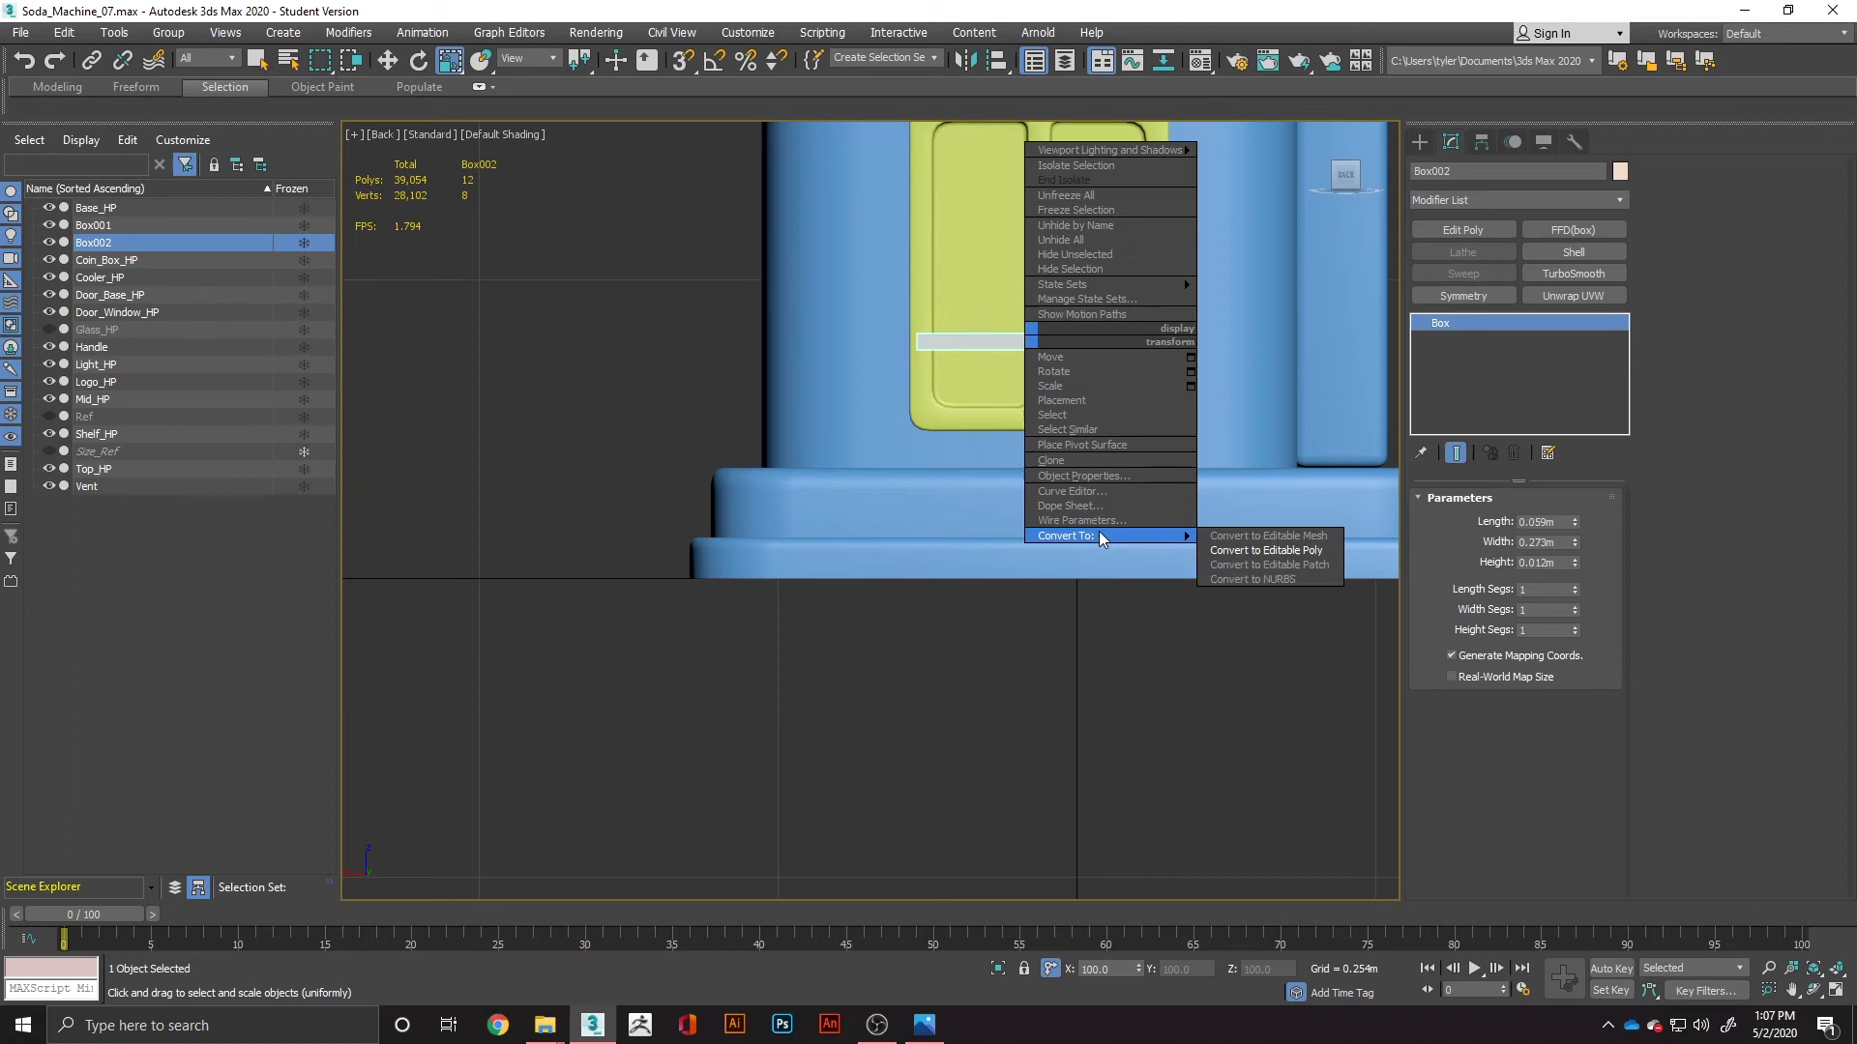
click(1236, 539)
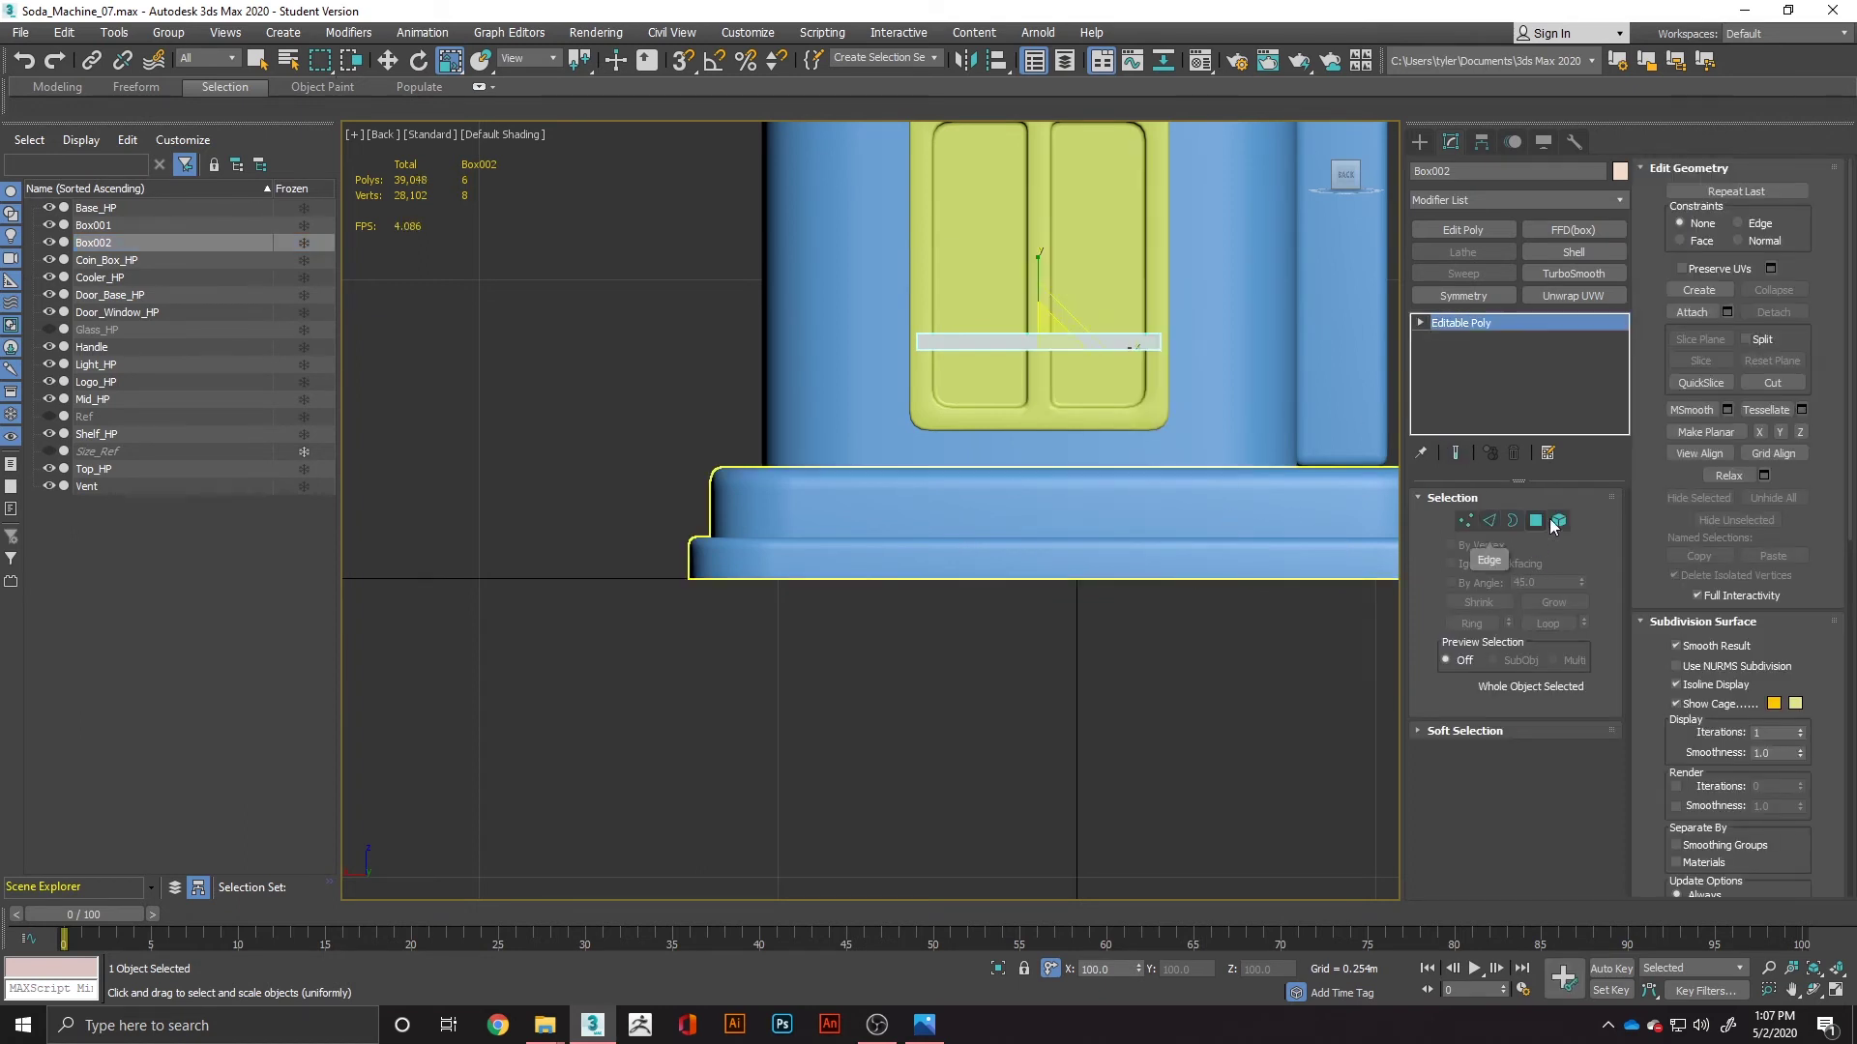
Step: Delete the two end faces of the slat, keeping its four long faces
click(1536, 520)
drag(984, 281, 1070, 432)
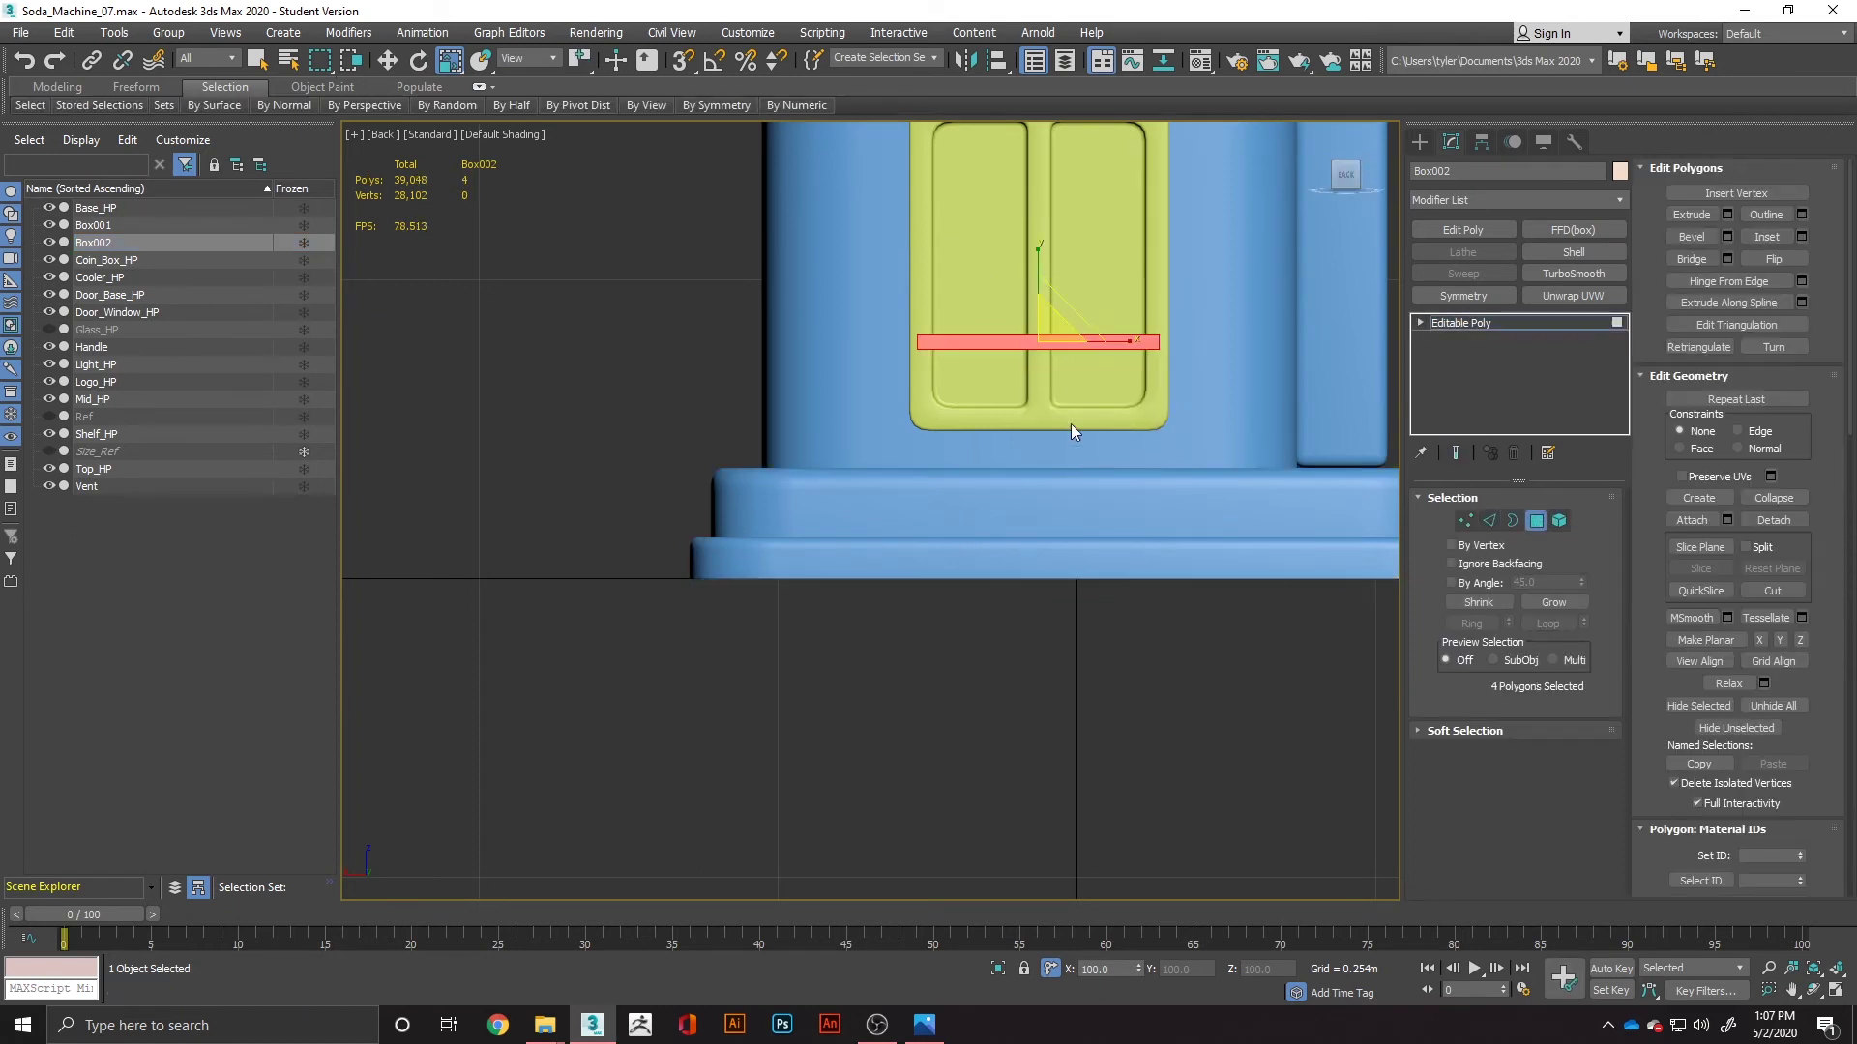
click(1100, 357)
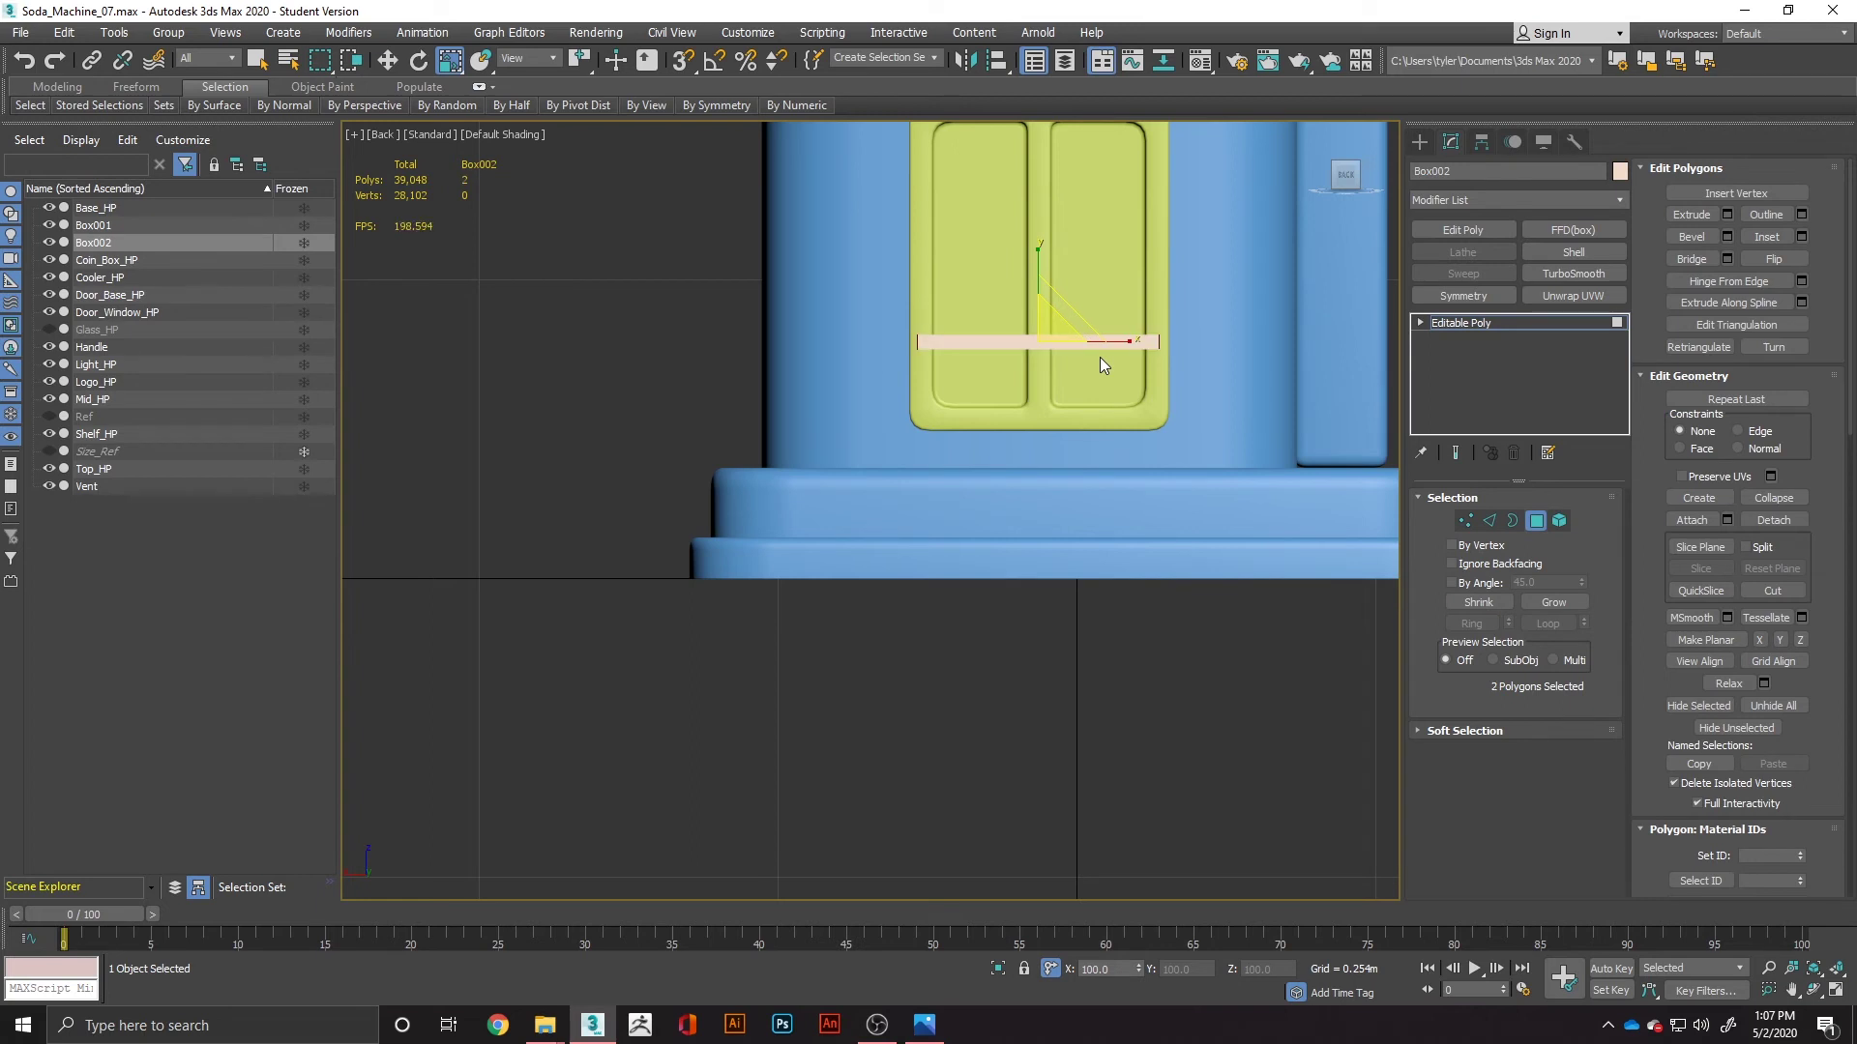
alt+middle_drag(1111, 360, 1169, 408)
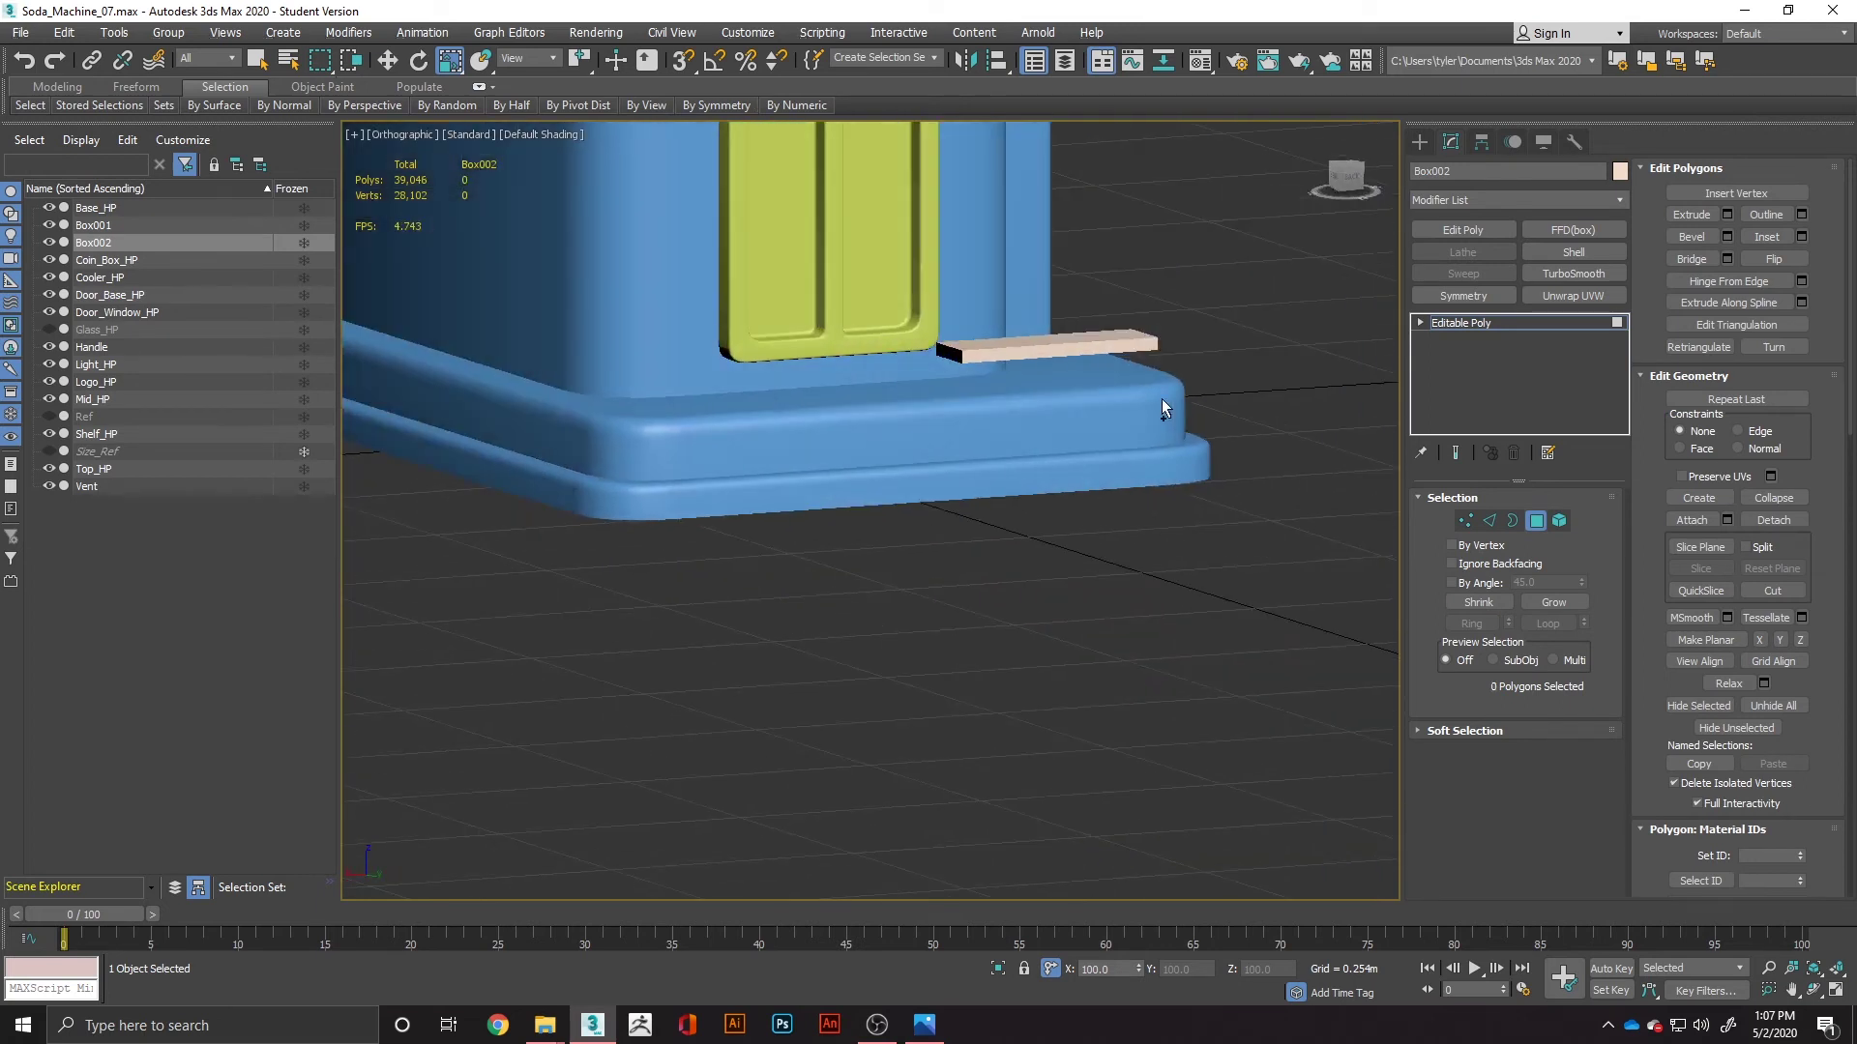
click(1084, 348)
key(Delete)
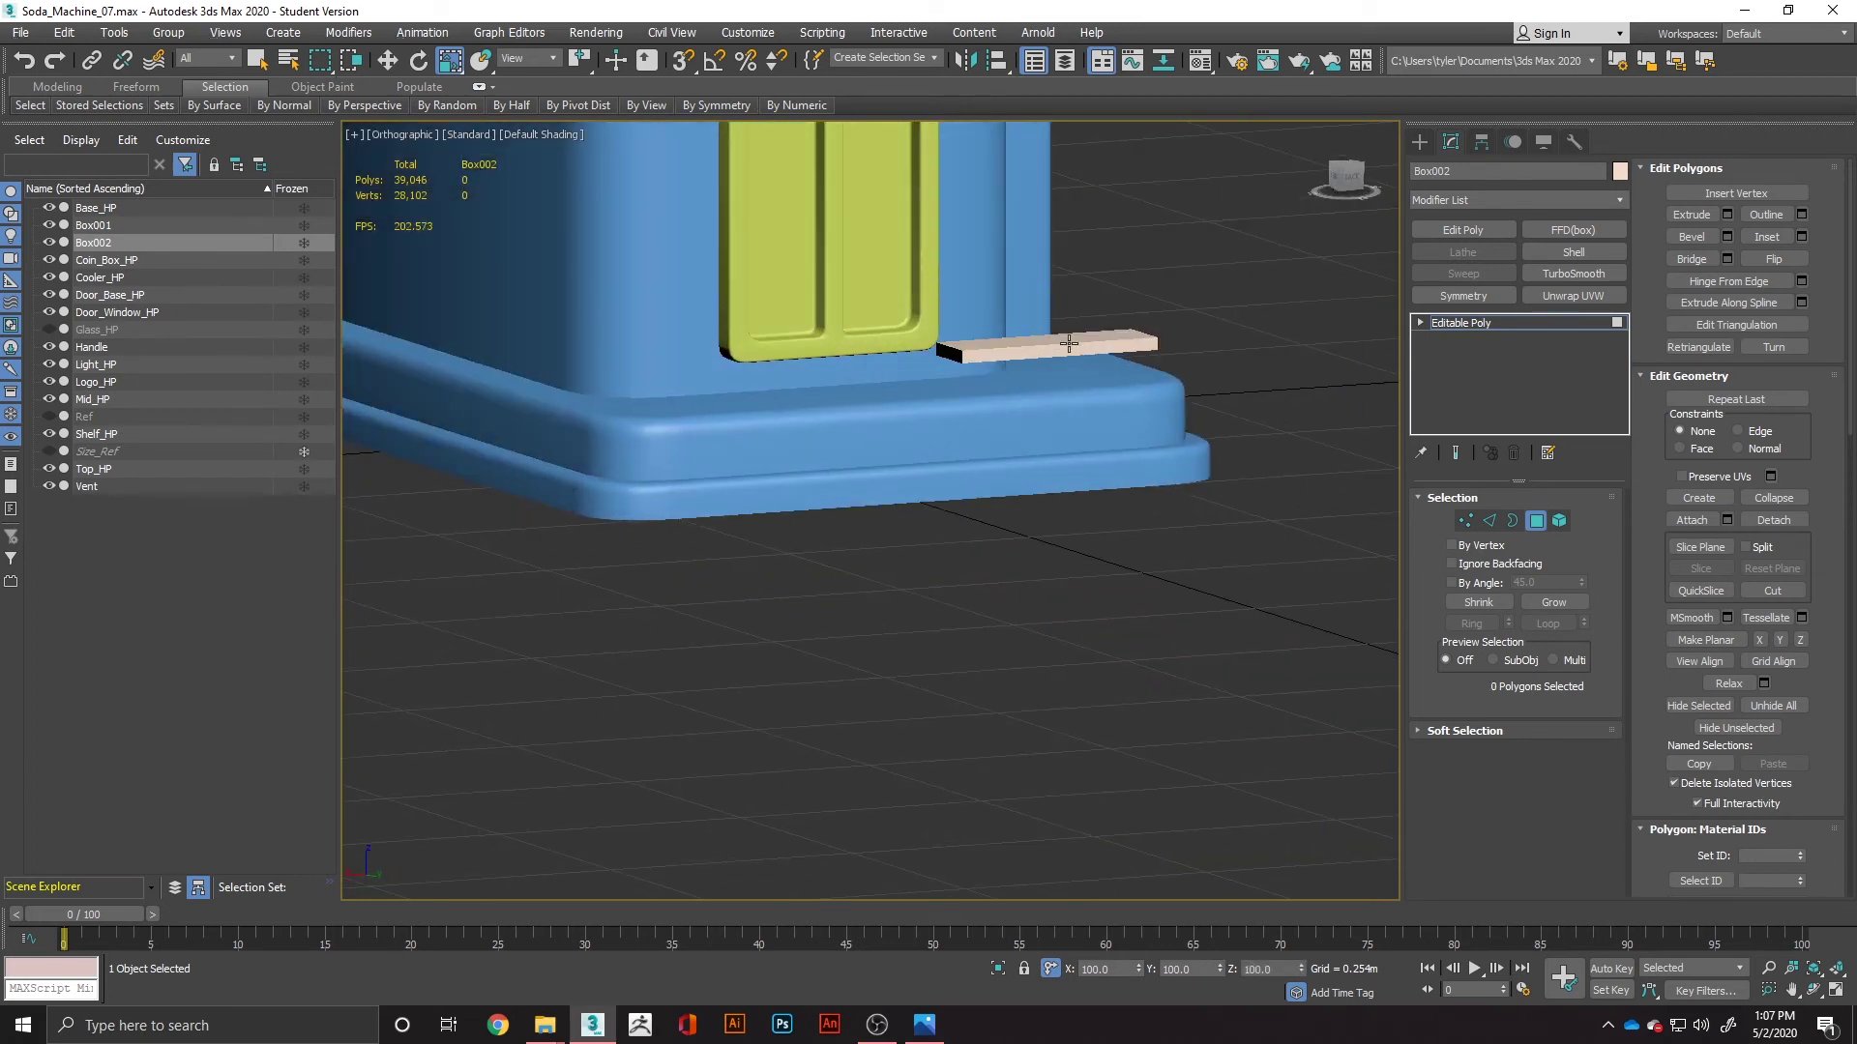
Step: In the top view, select all the slat's polygons and move them back along Y into the grille
key(t)
scroll(932, 435, up, 4)
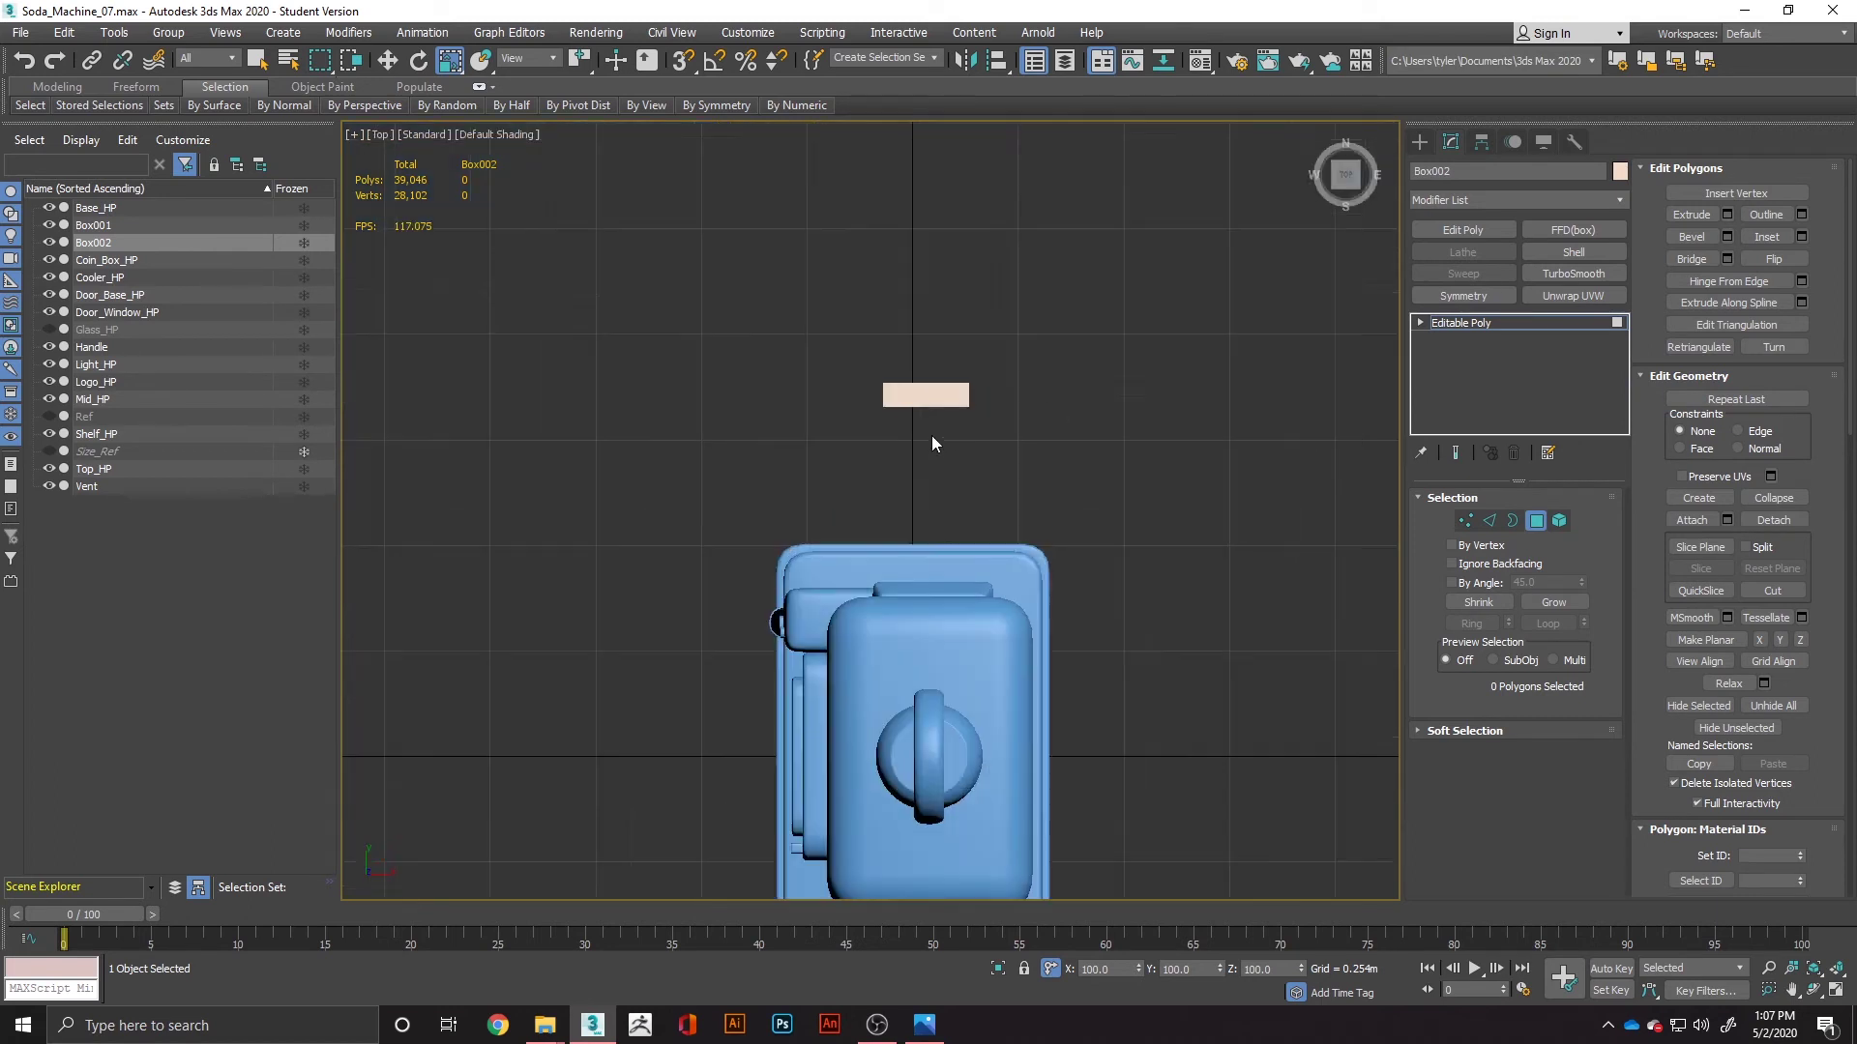
drag(855, 359, 987, 461)
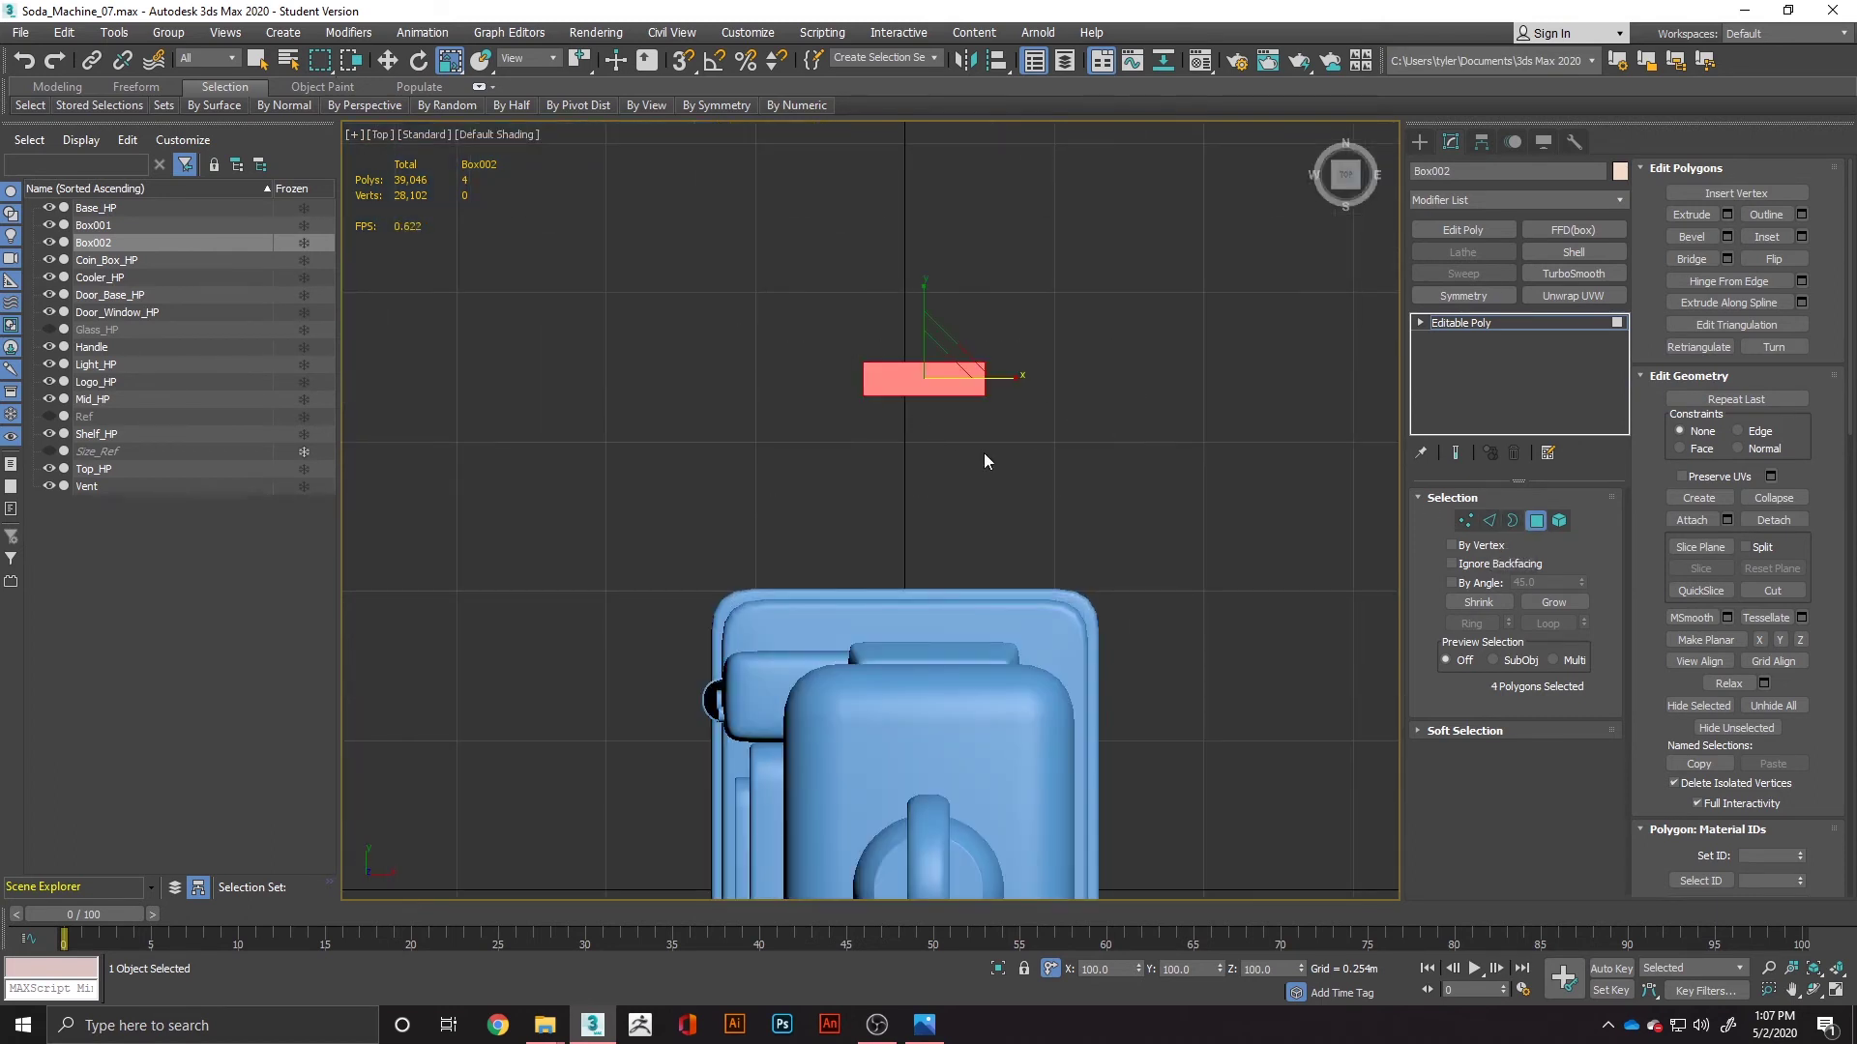
key(w)
drag(921, 320, 927, 599)
key(r)
key(w)
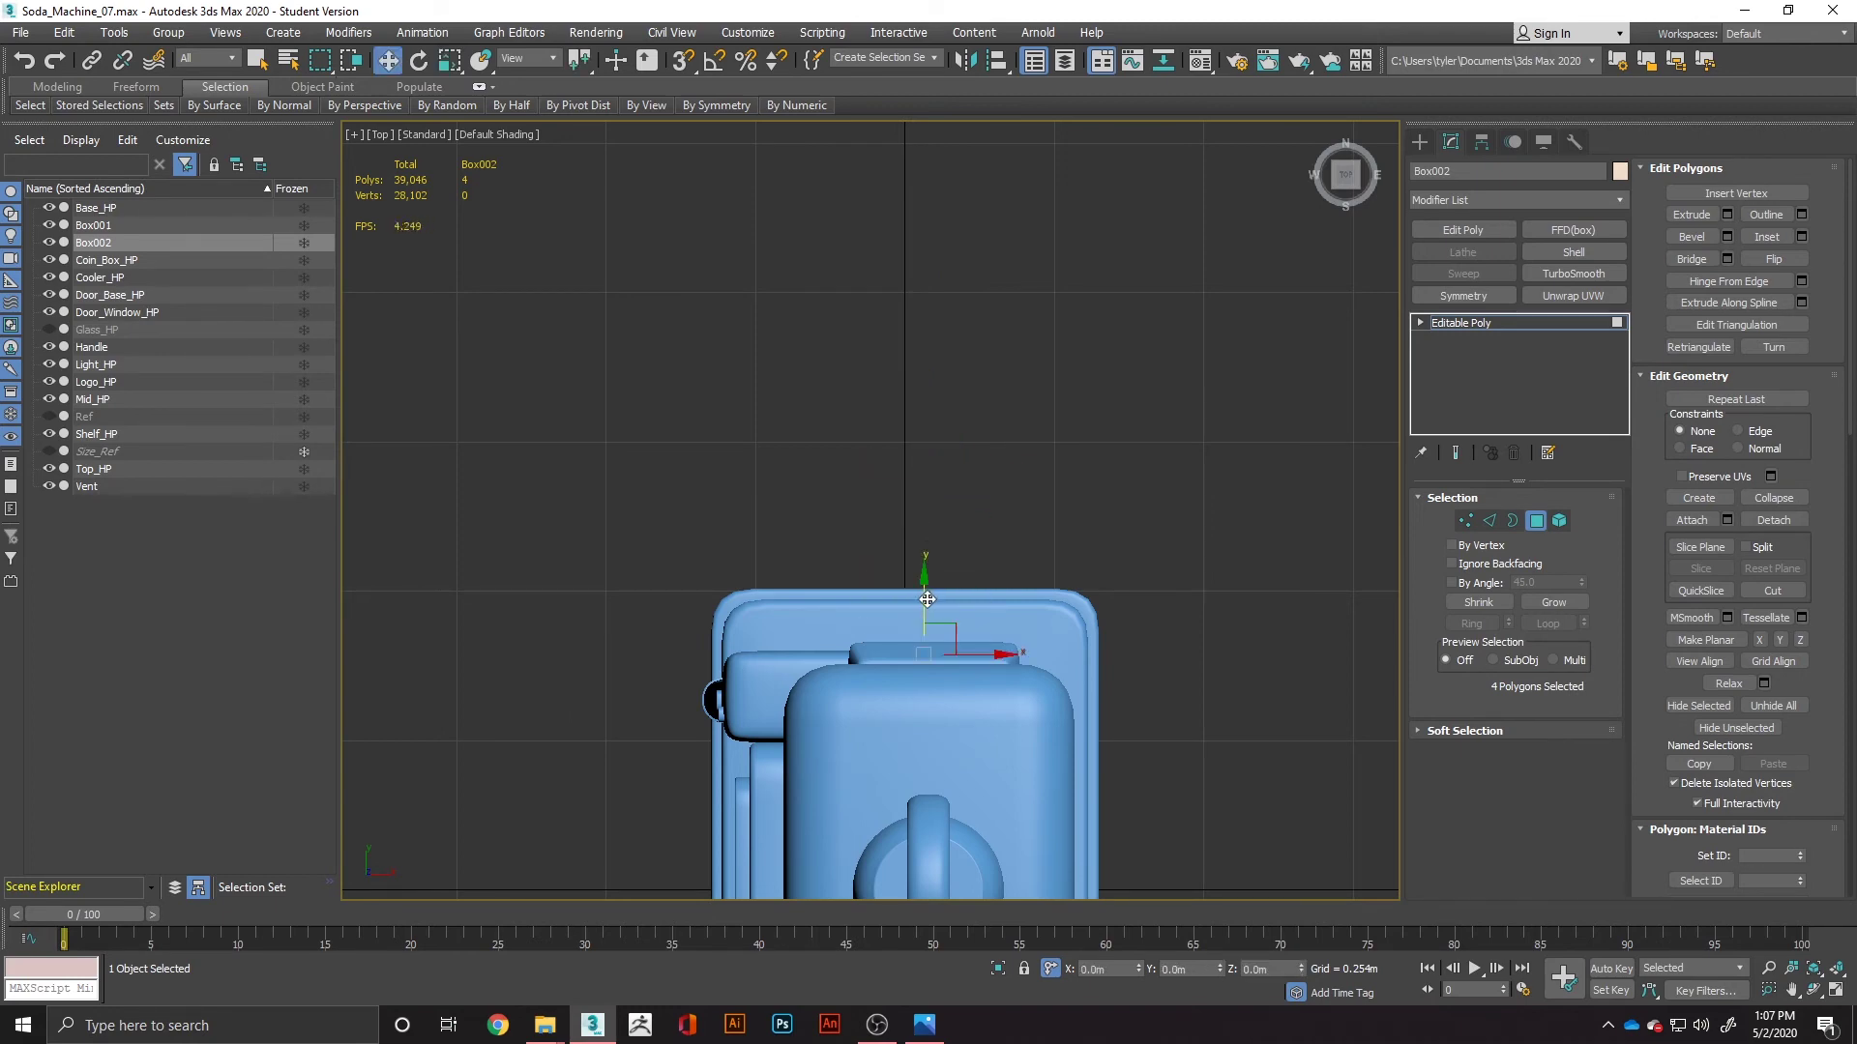
Step: In the perspective view, rotate the slat's polygons about the X axis so that the slat slopes down and outward
alt+middle_drag(927, 599, 1286, 605)
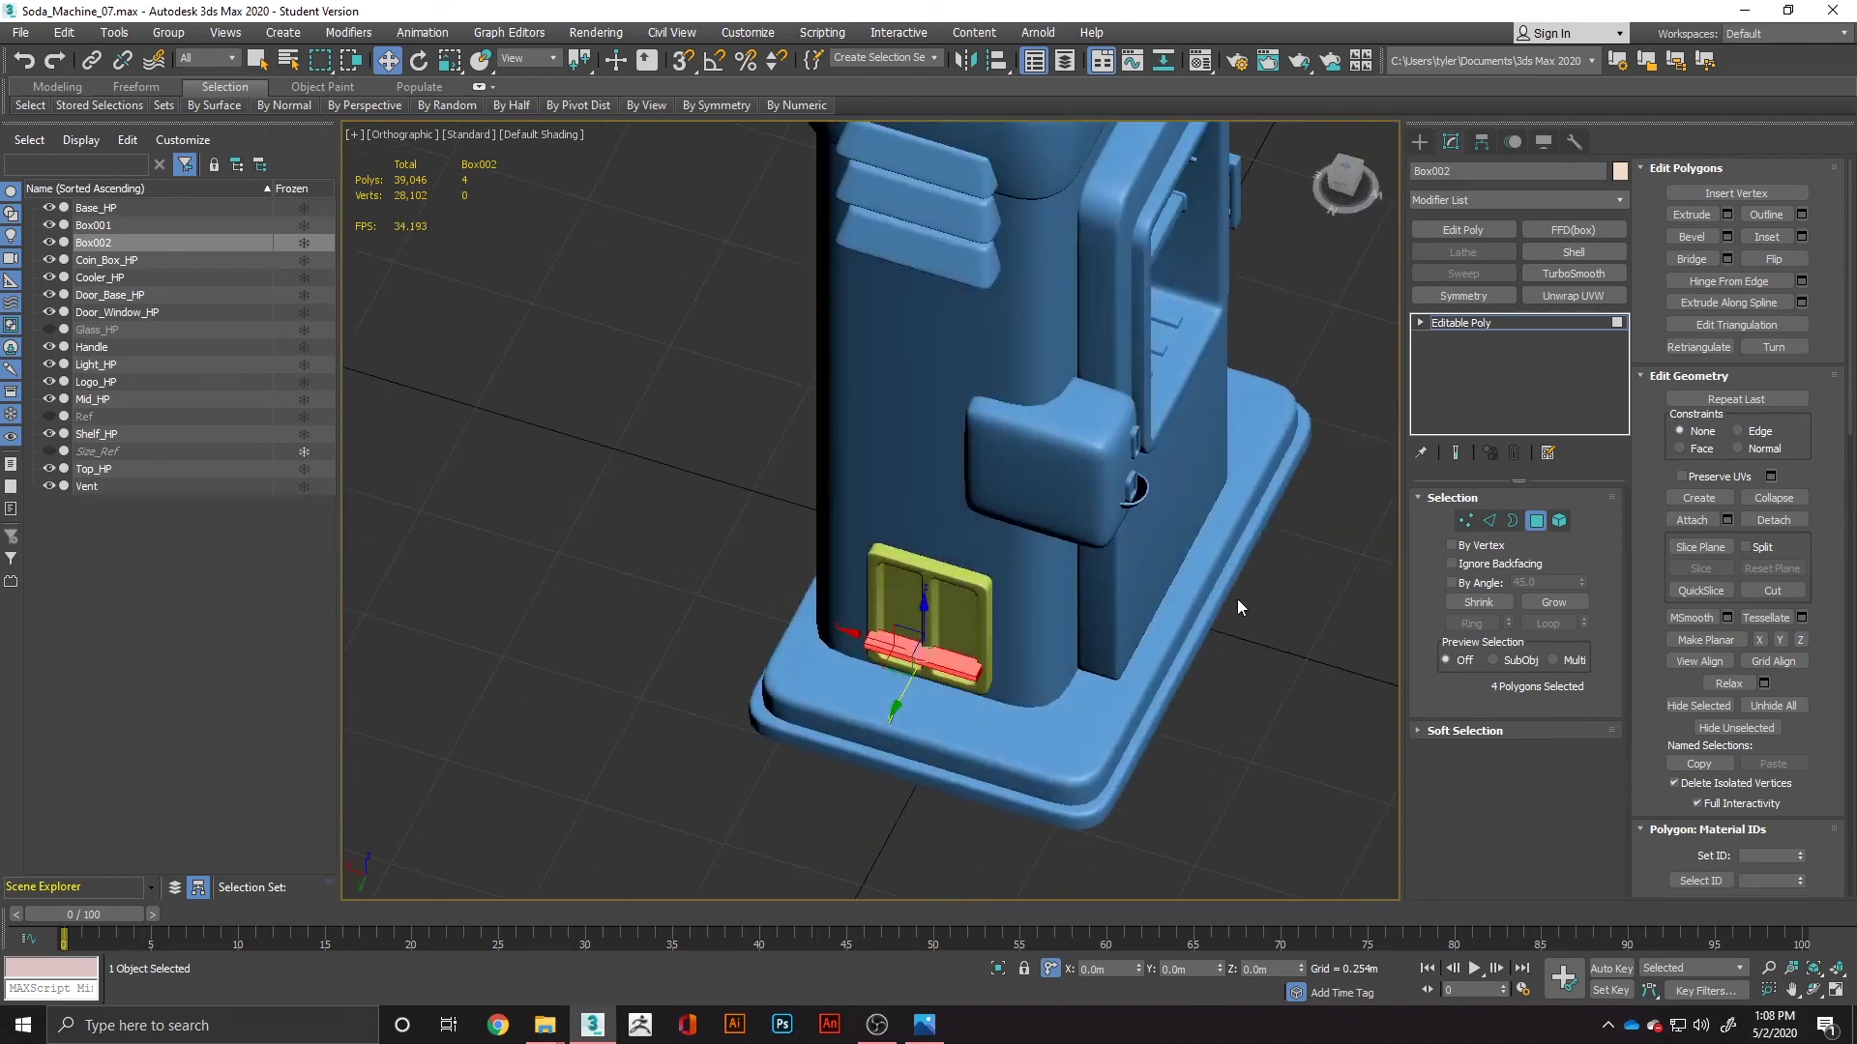
key(p)
scroll(997, 659, up, 5)
alt+middle_drag(997, 659, 1135, 706)
key(e)
drag(919, 693, 927, 721)
key(ctrl+z)
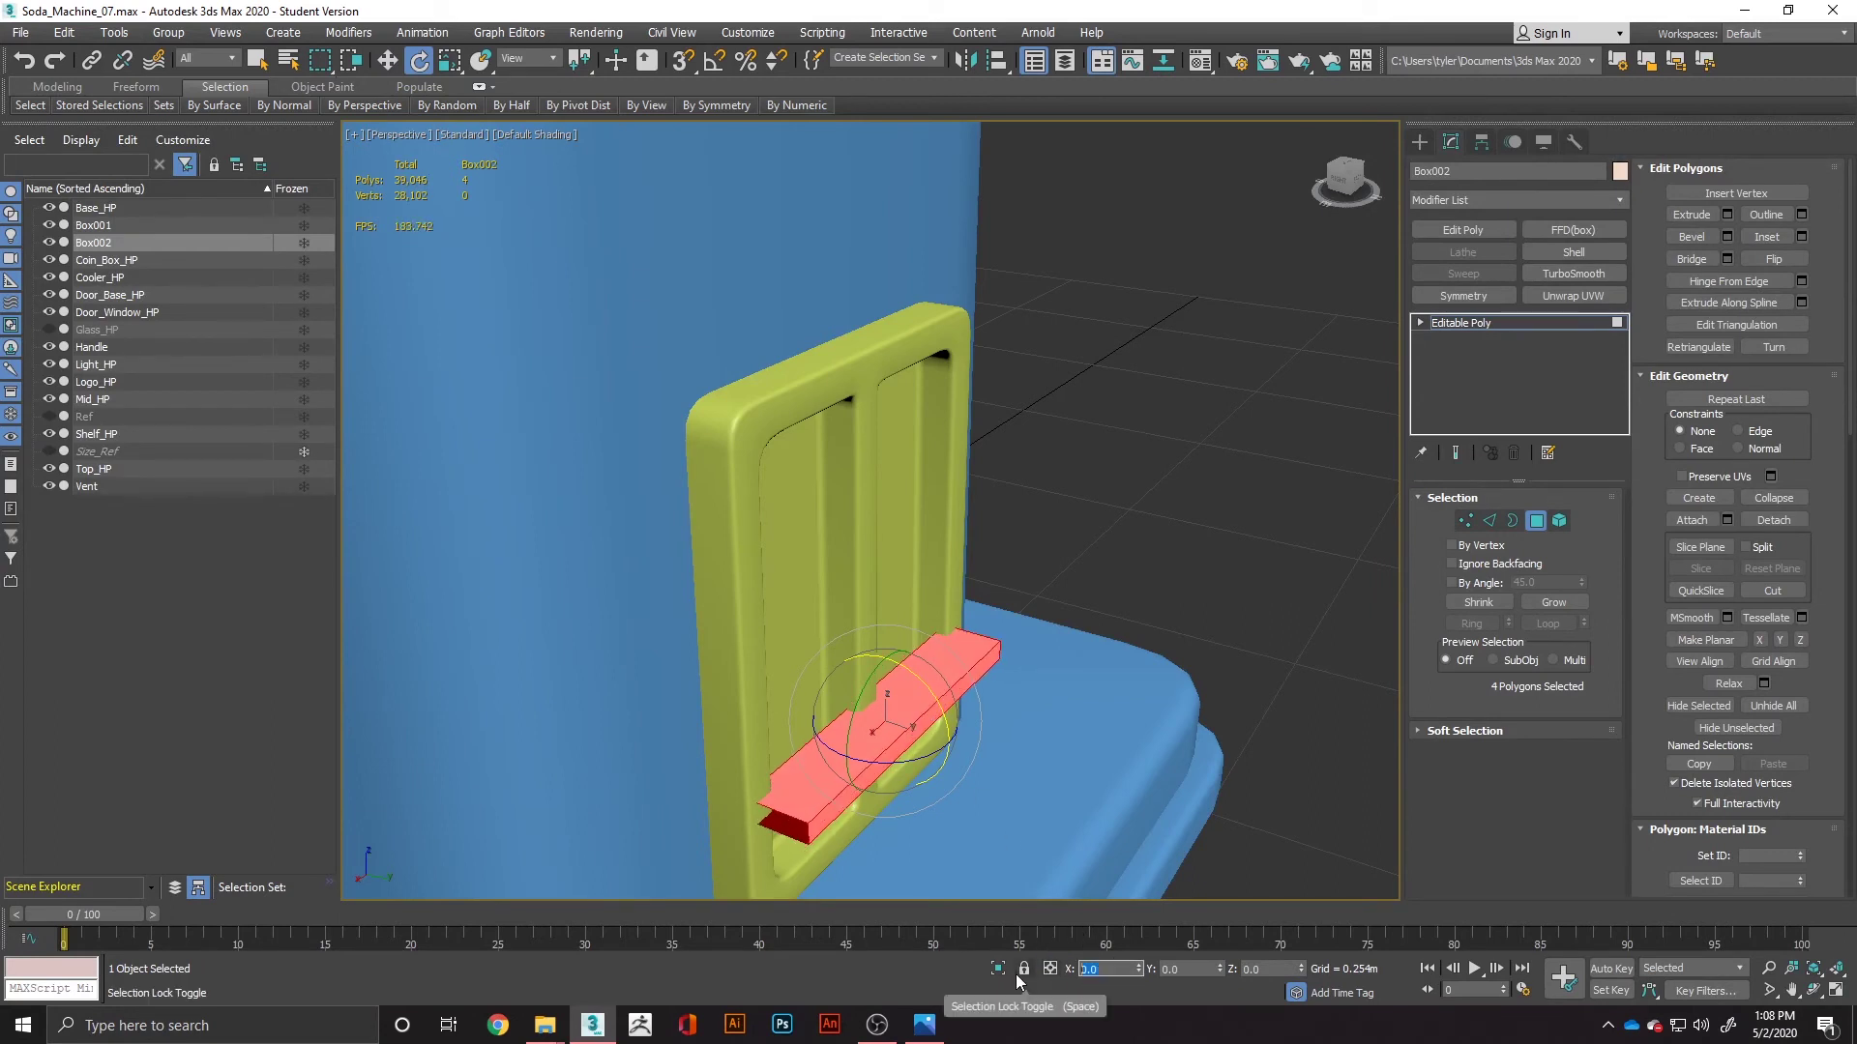
key(ctrl+y)
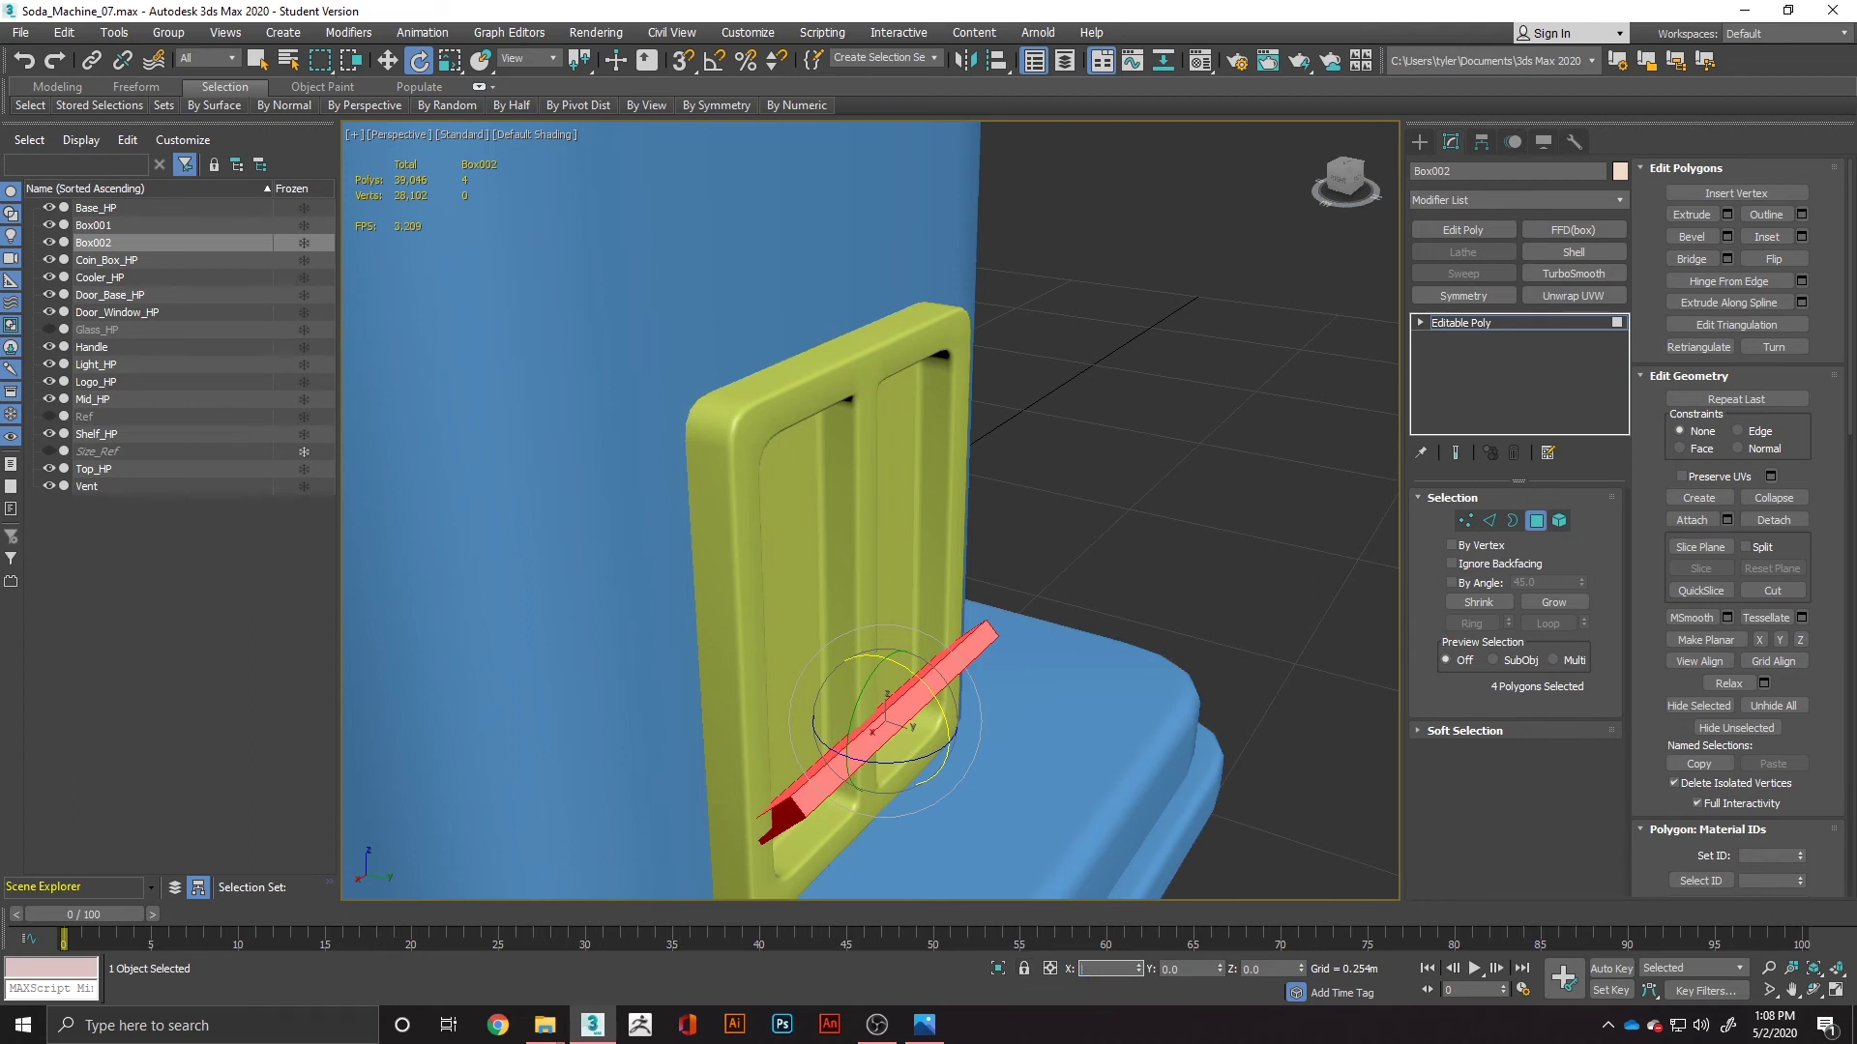
key(Return)
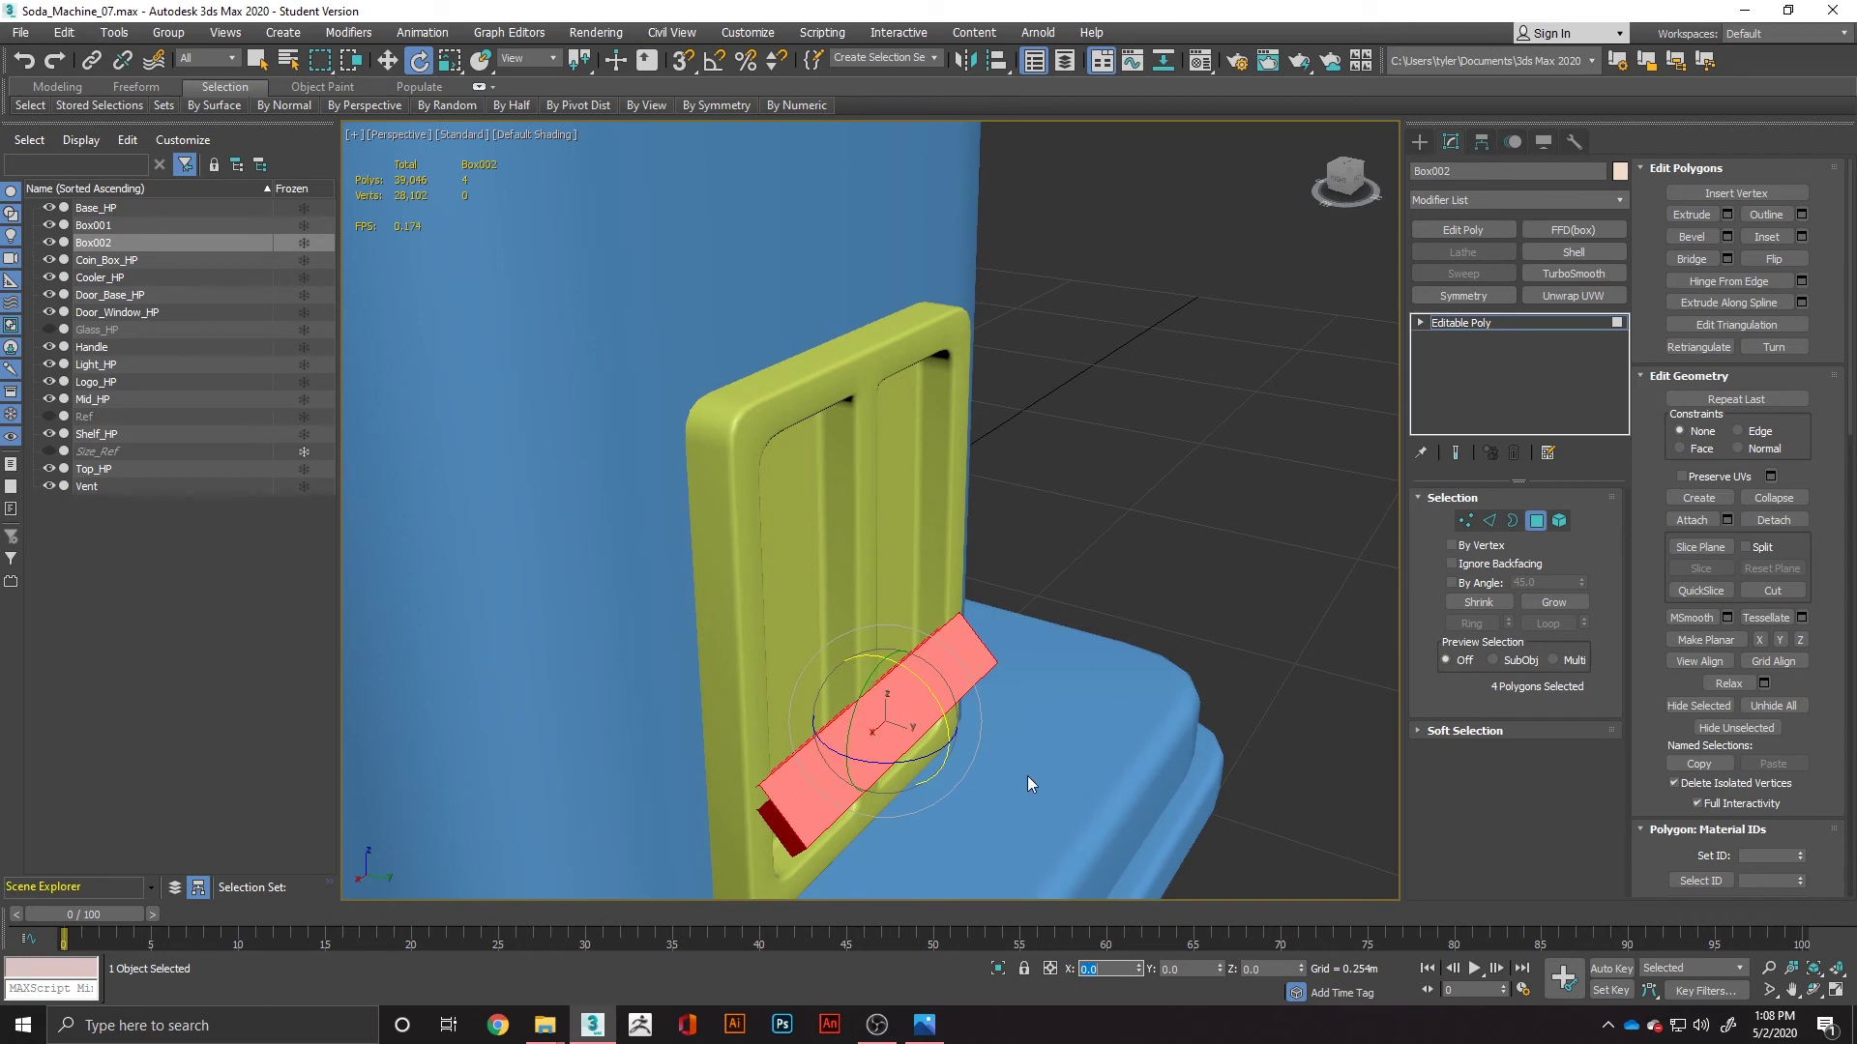
click(917, 711)
key(ctrl+z)
click(1100, 617)
key(ctrl+z)
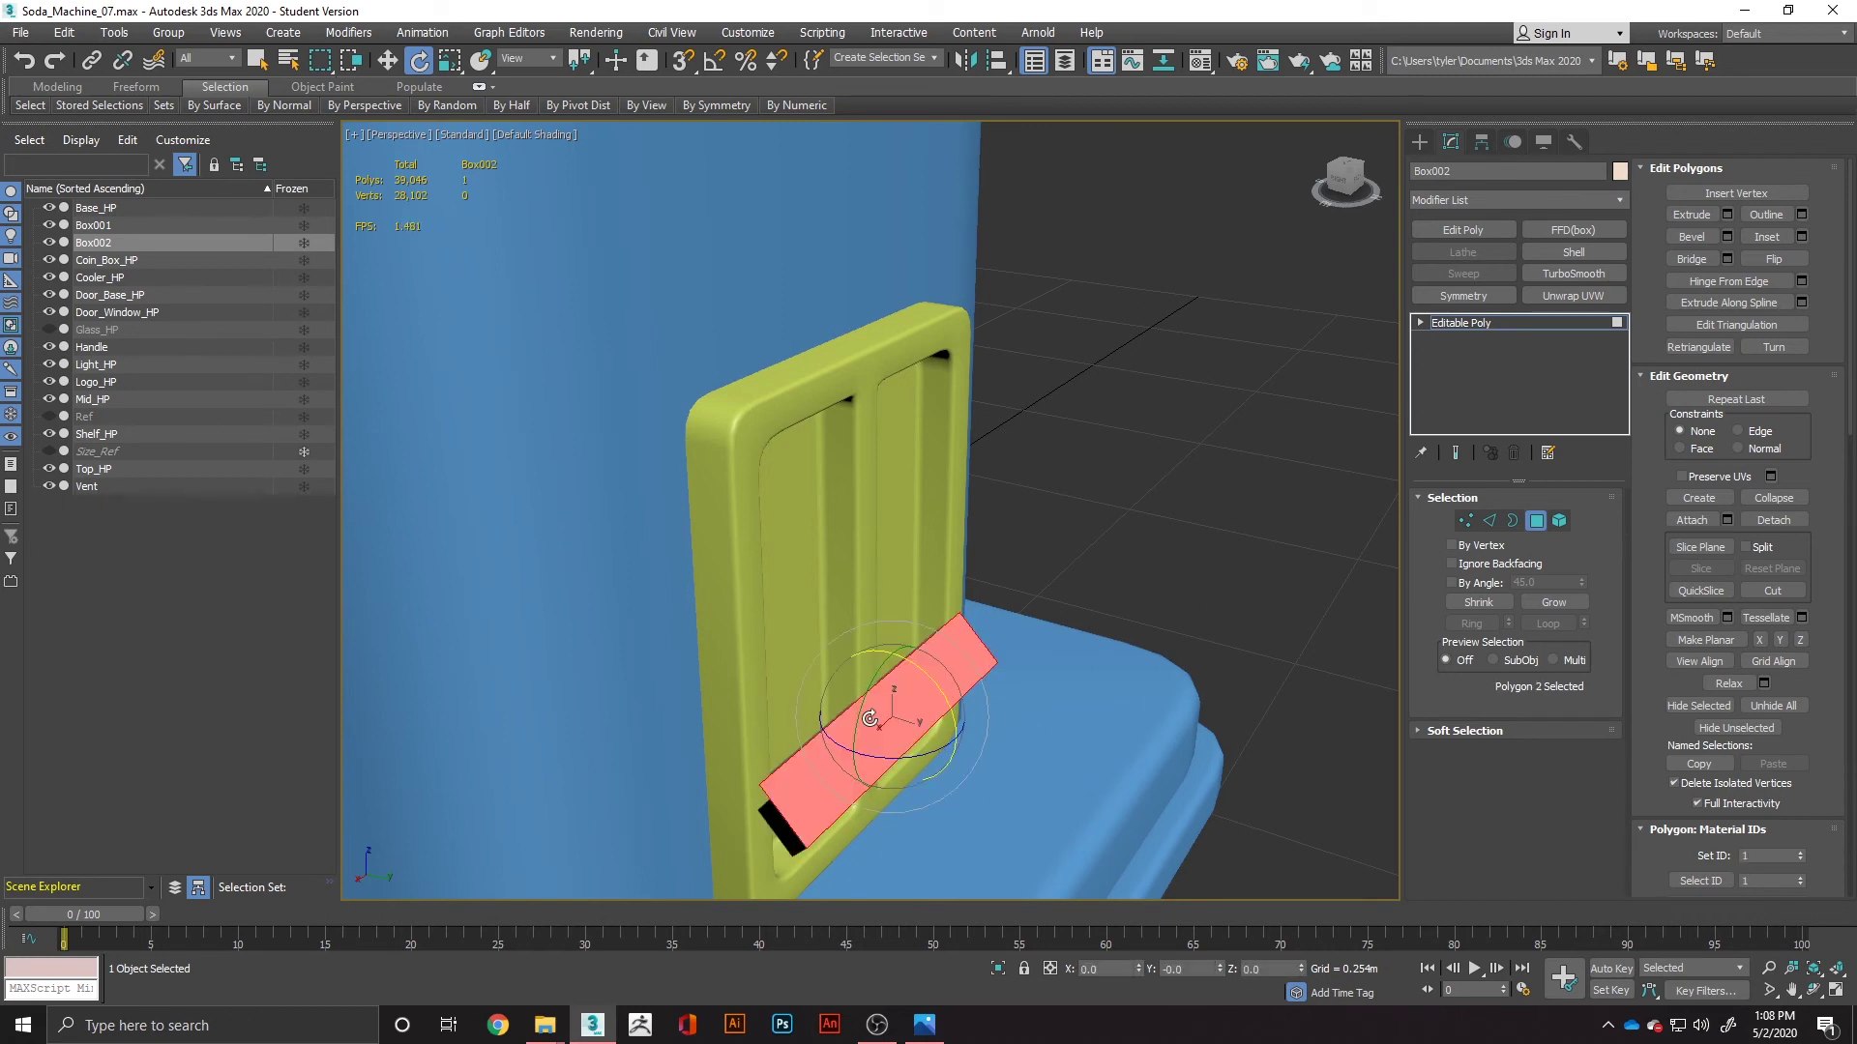
key(q)
click(917, 723)
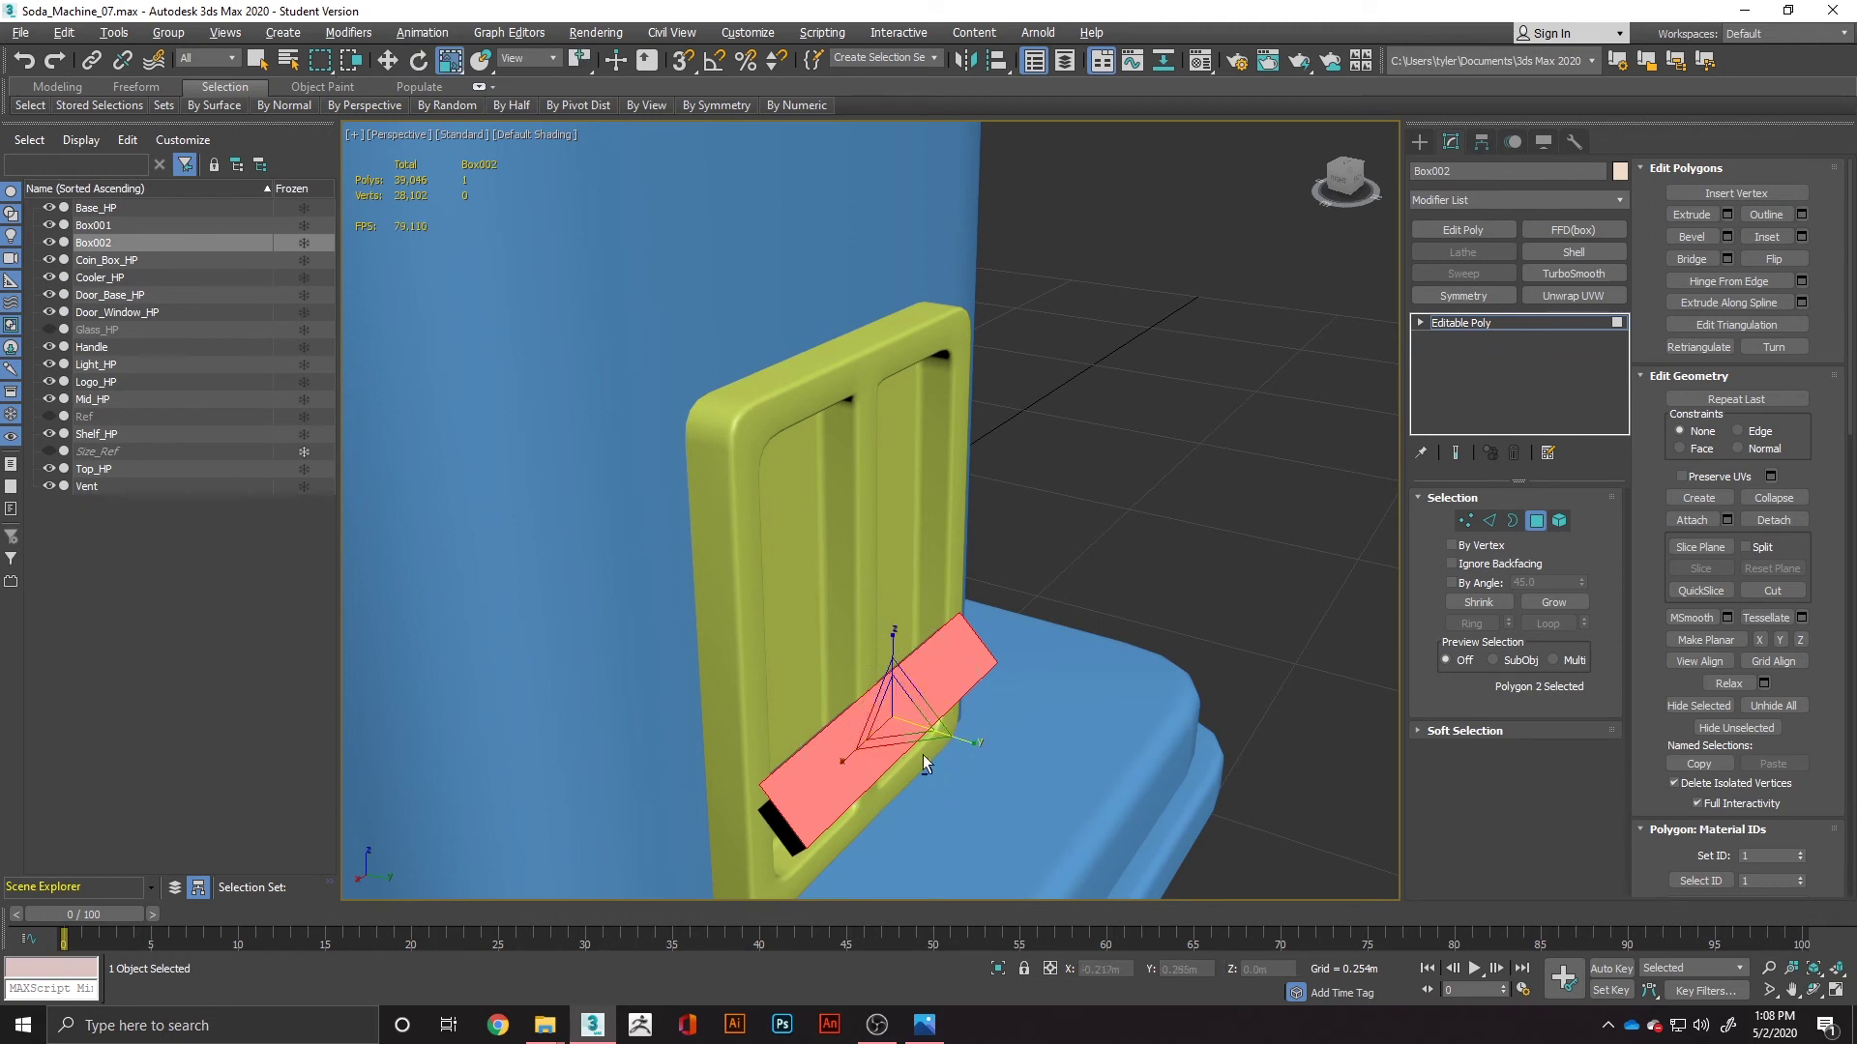
mouse_move(922, 754)
alt+middle_down()
mouse_move(976, 785)
mouse_move(944, 751)
alt+middle_up()
key(ctrl+z)
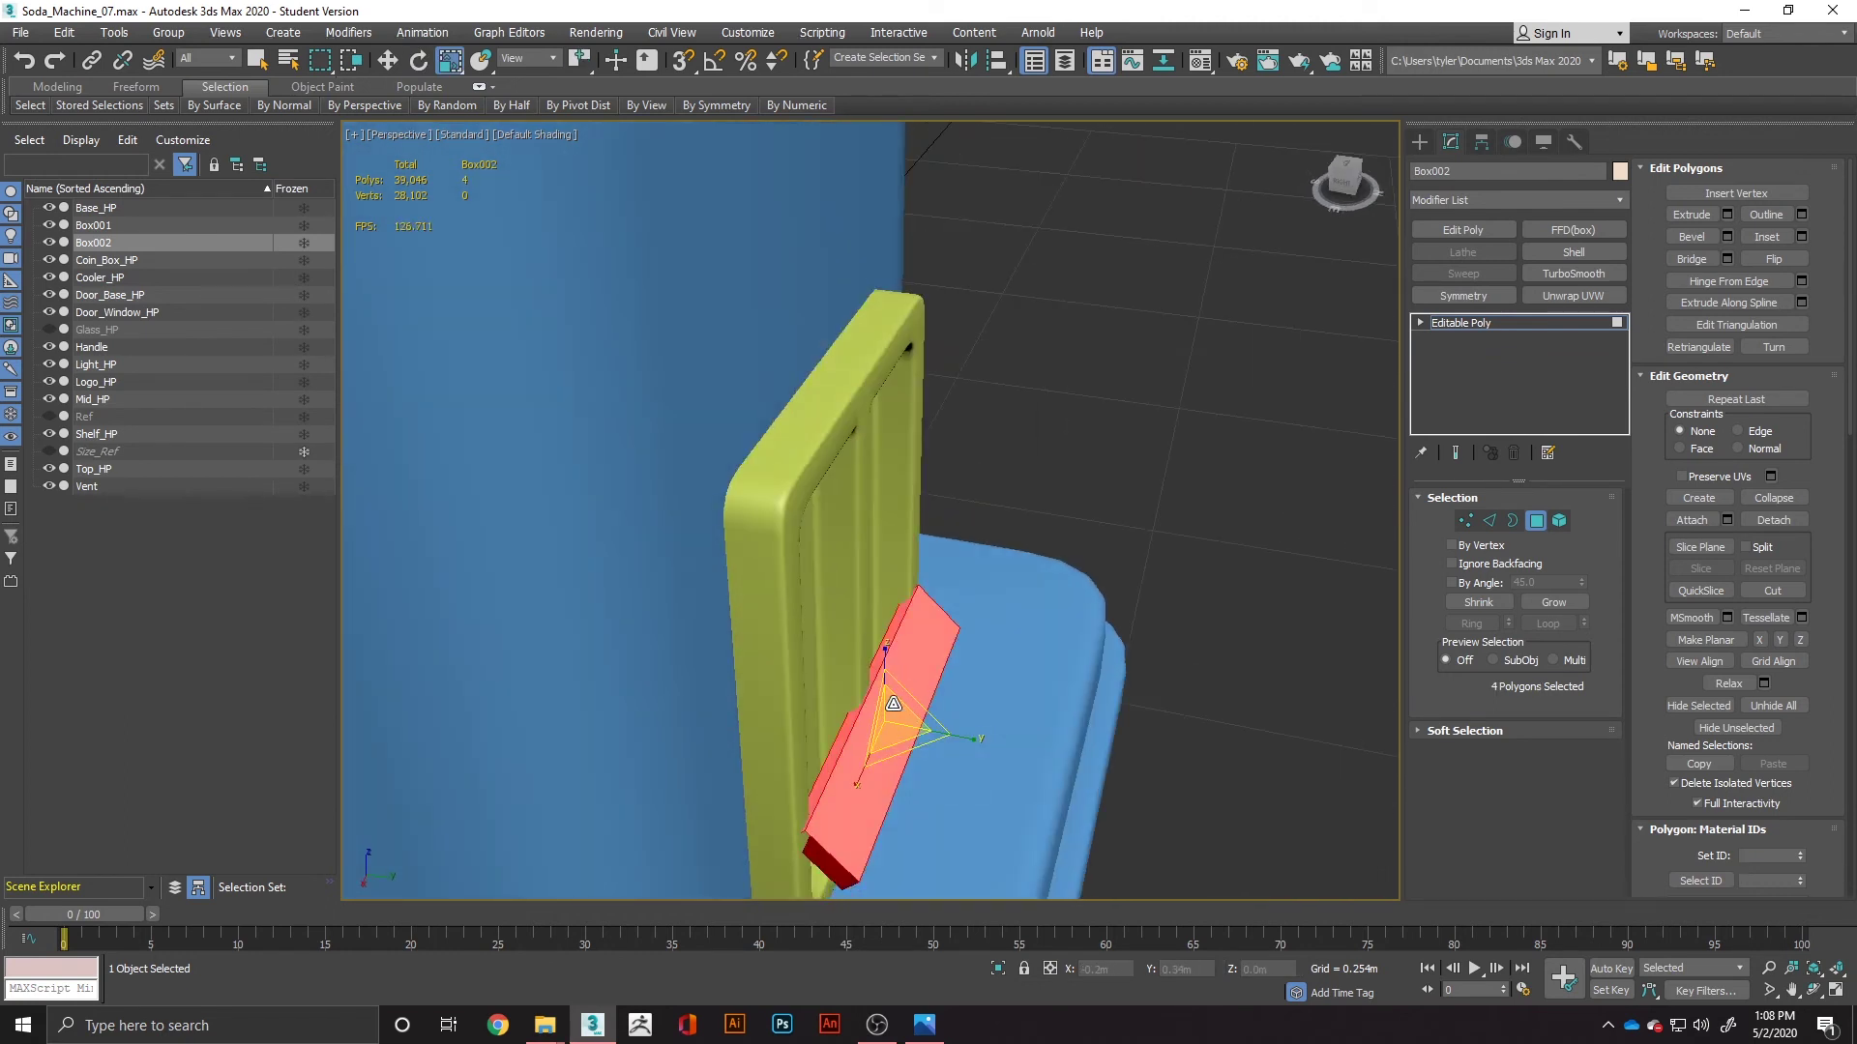
Step: Scale the slat's polygons down uniformly, then stretch them lengthwise so that the slat spans both grille openings
drag(896, 715, 795, 786)
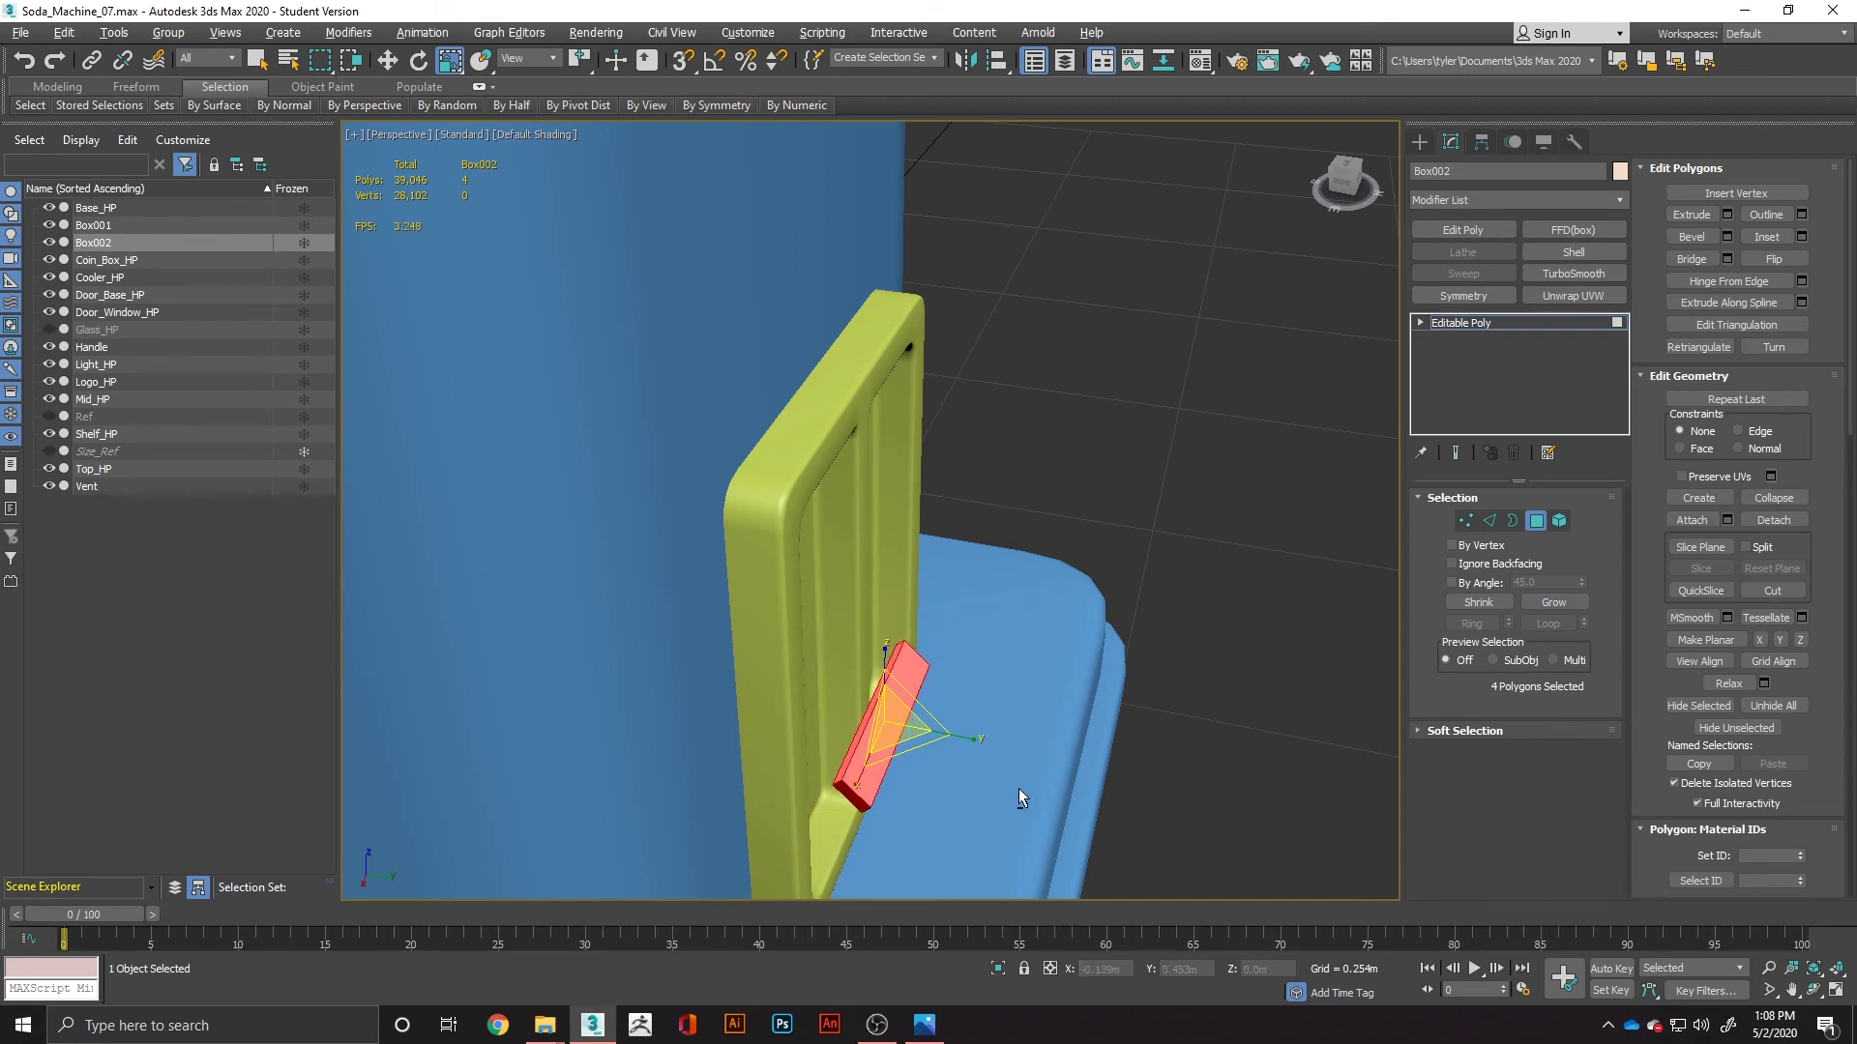
alt+middle_drag(1019, 787, 880, 744)
drag(873, 714, 734, 763)
key(w)
key(r)
alt+middle_drag(738, 762, 839, 764)
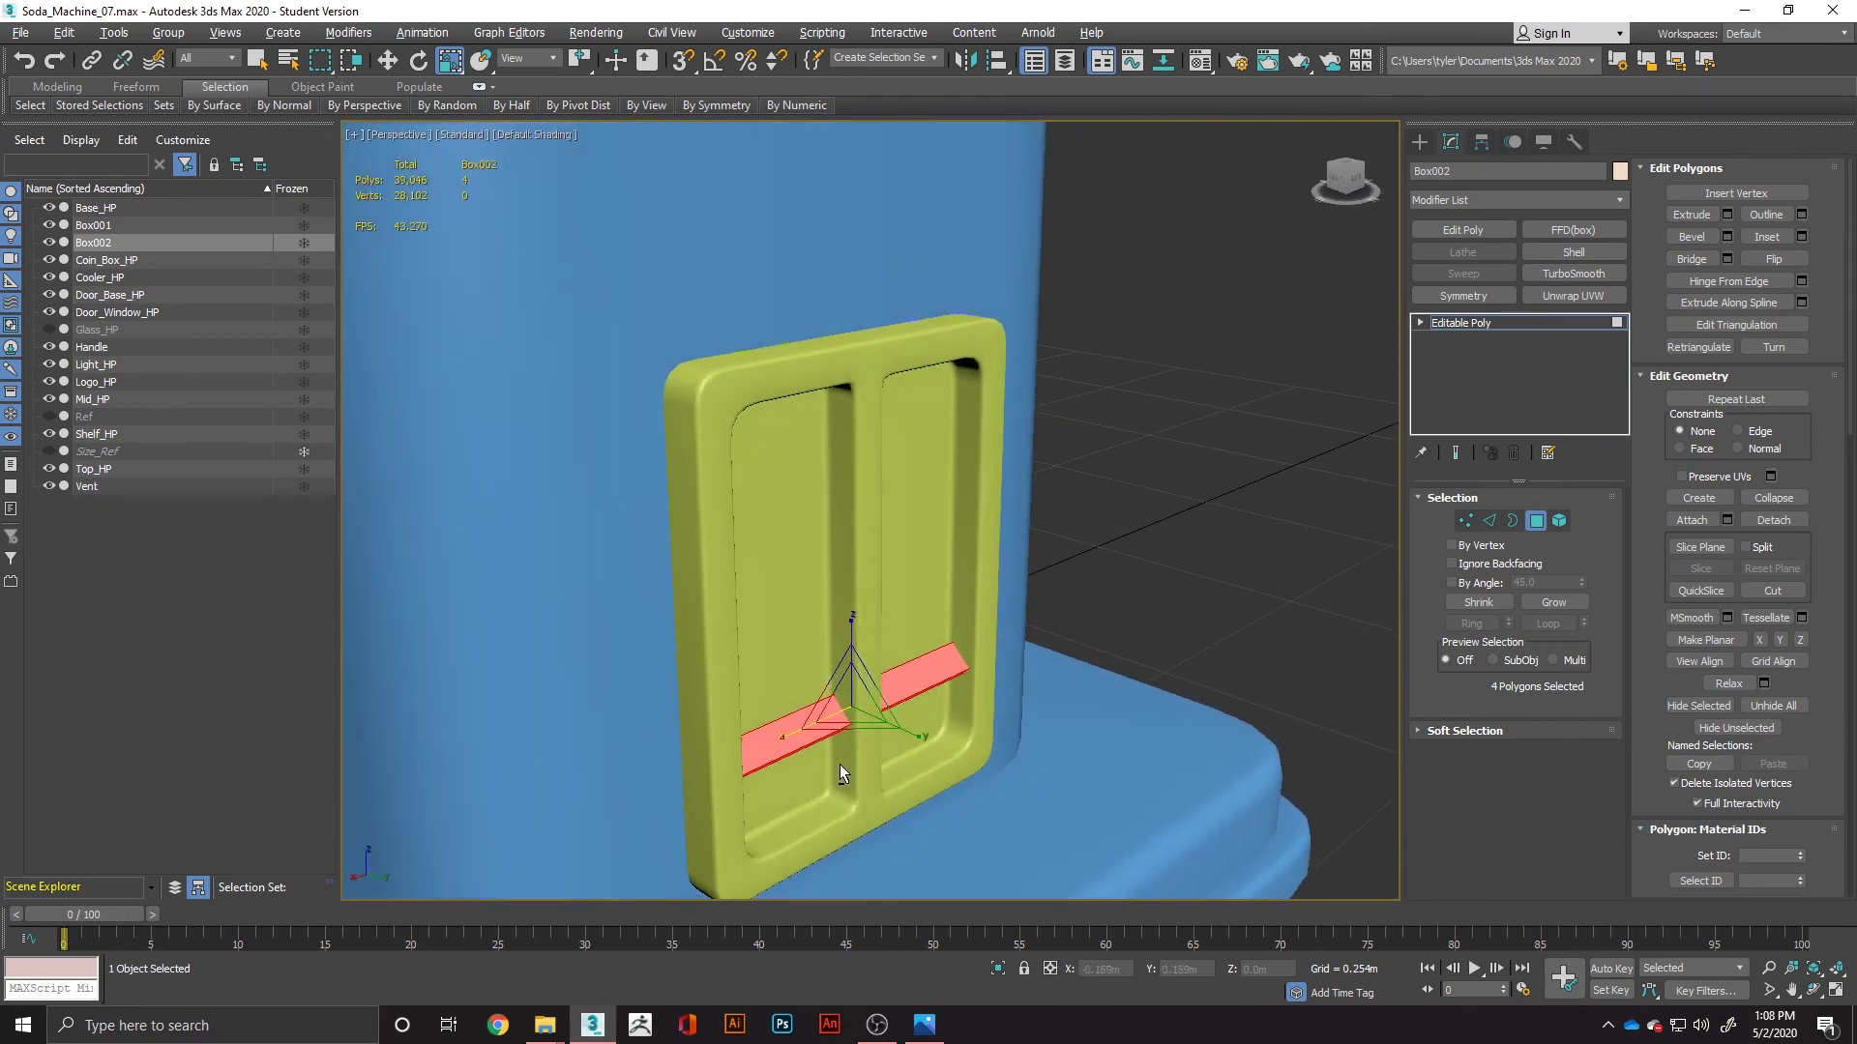
Step: Move the slat up to the top of the grille openings, fine-tune its depth, and clear the polygon selection
key(w)
drag(849, 638, 839, 350)
alt+middle_drag(937, 449, 716, 441)
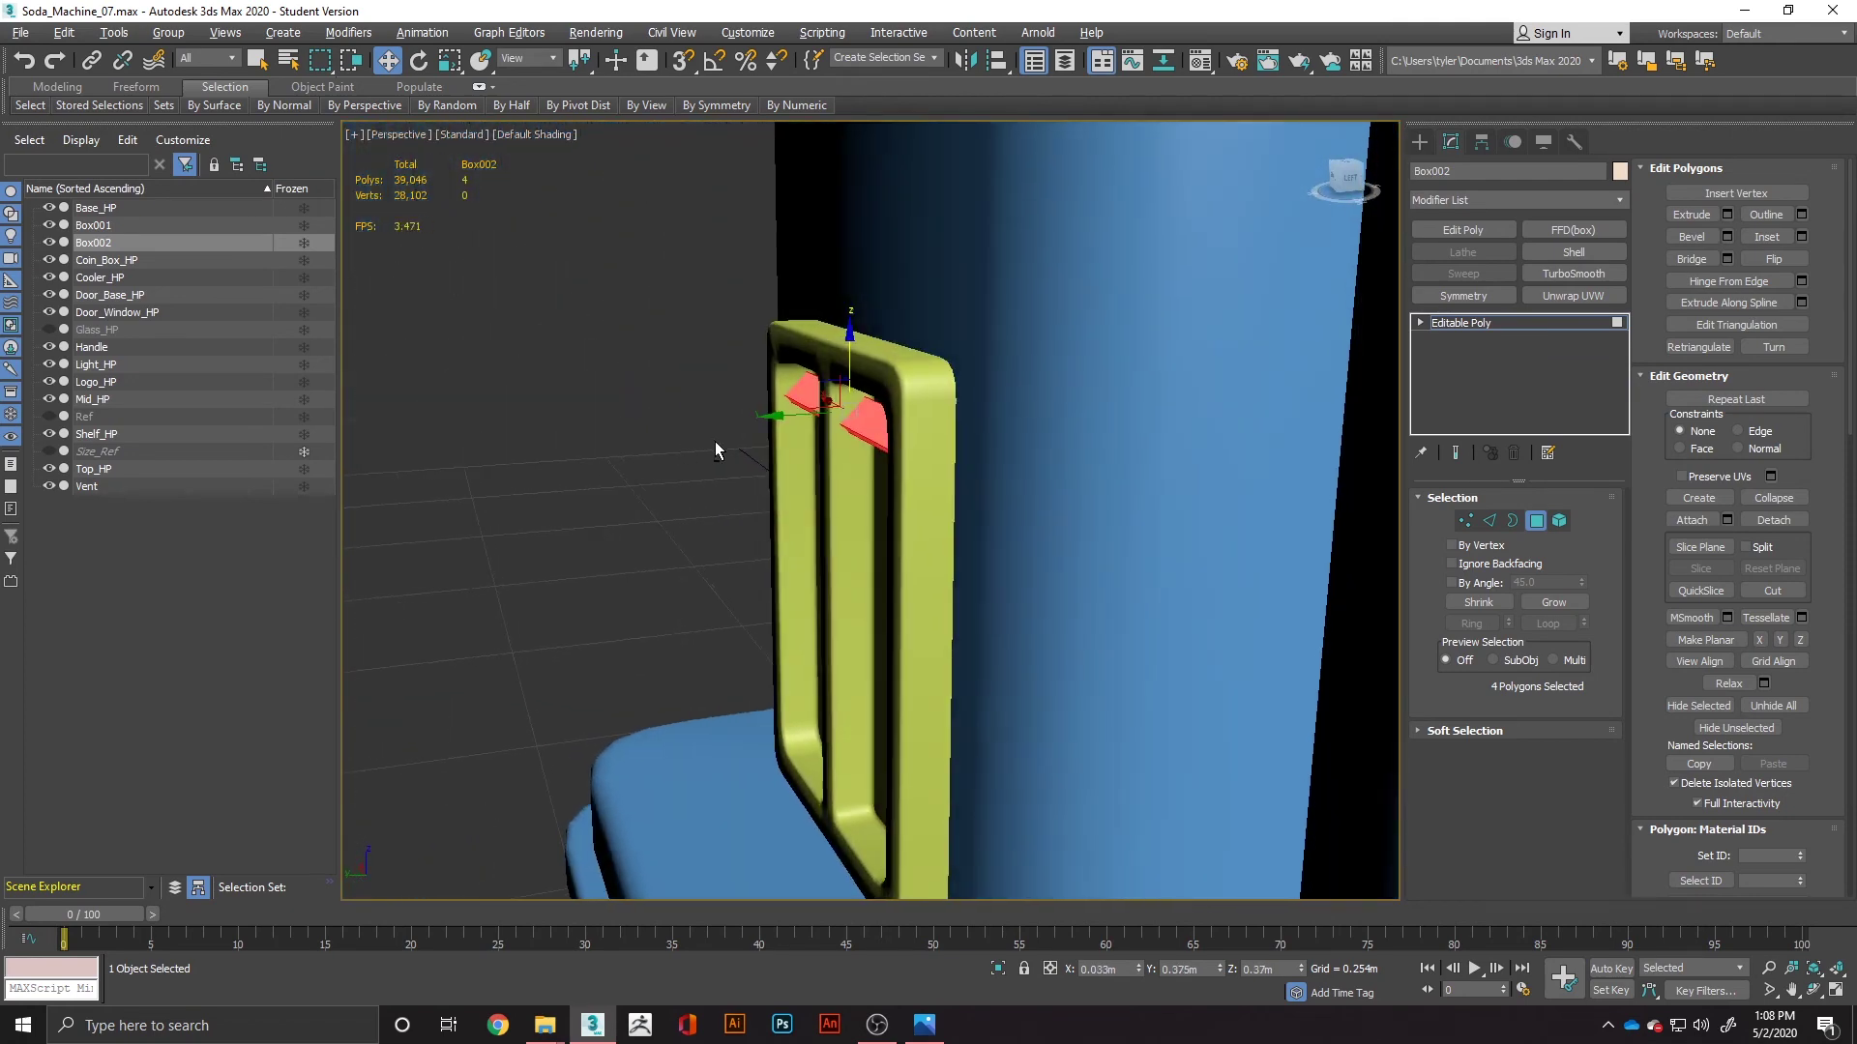
drag(784, 416, 781, 416)
alt+middle_drag(779, 417, 1029, 497)
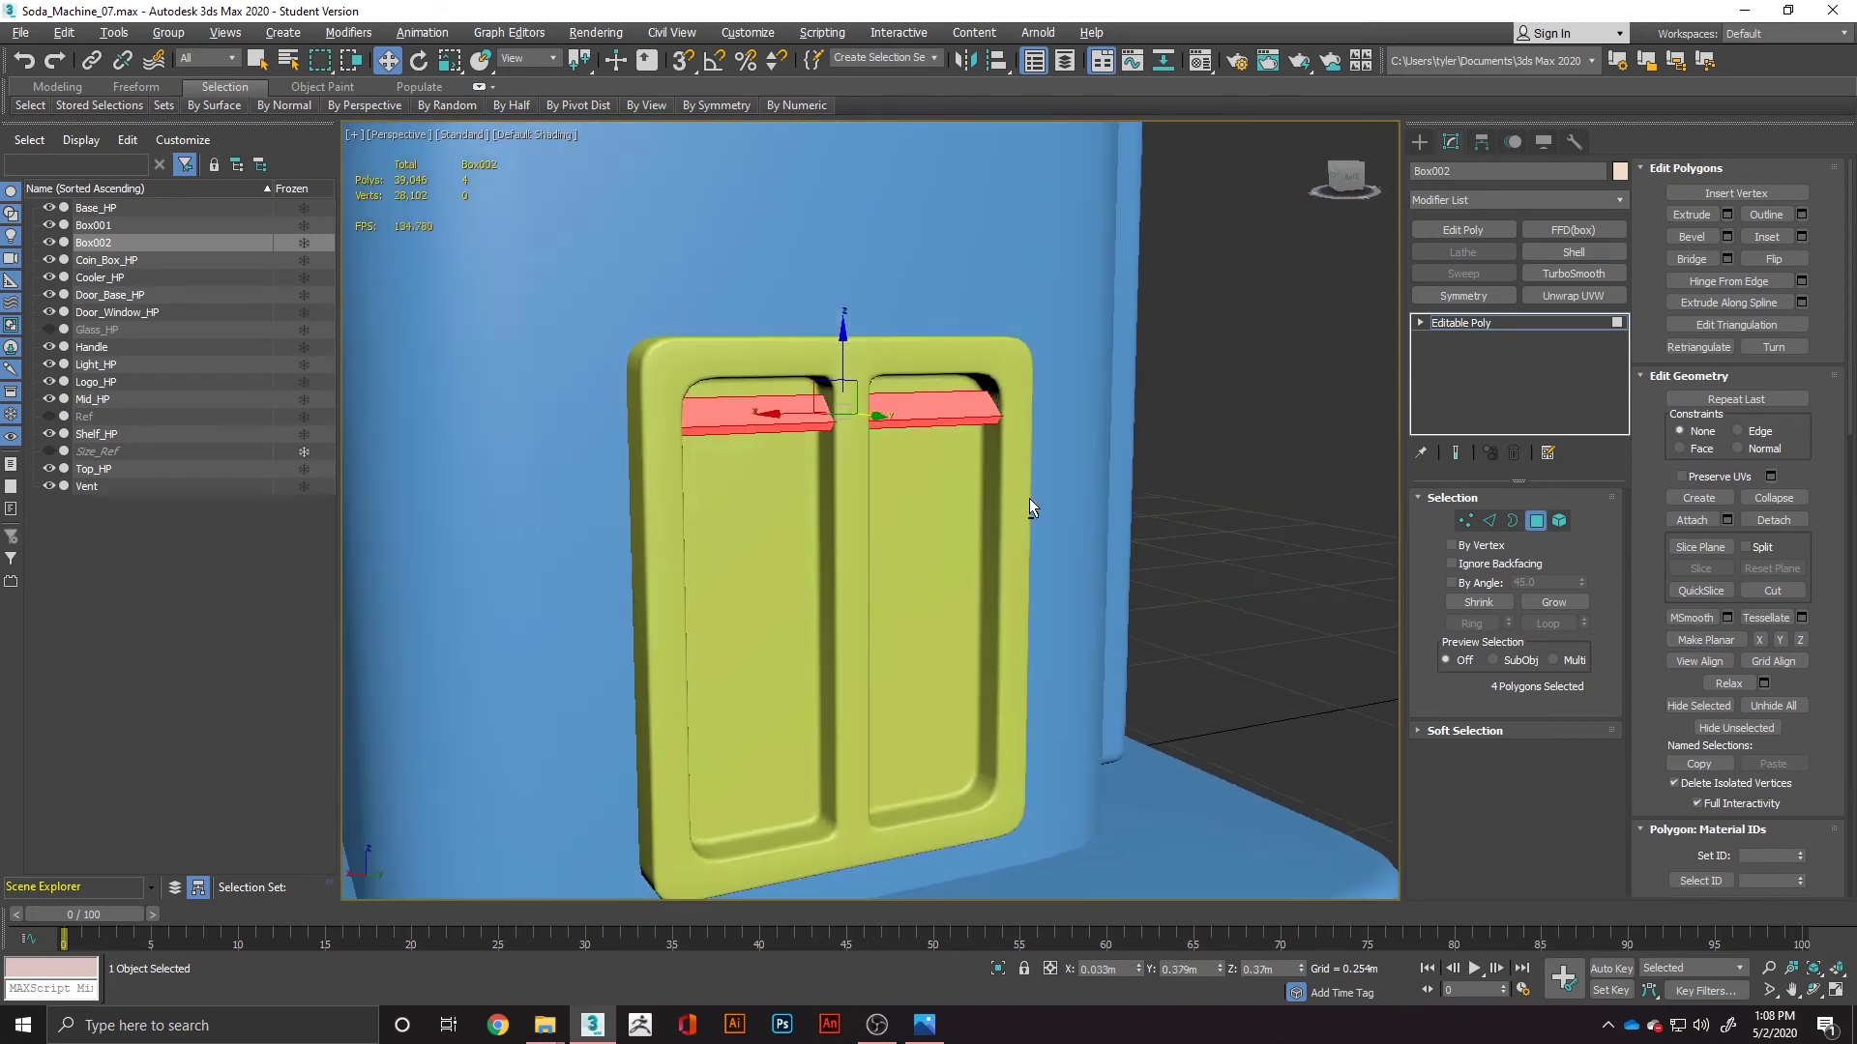
click(1297, 498)
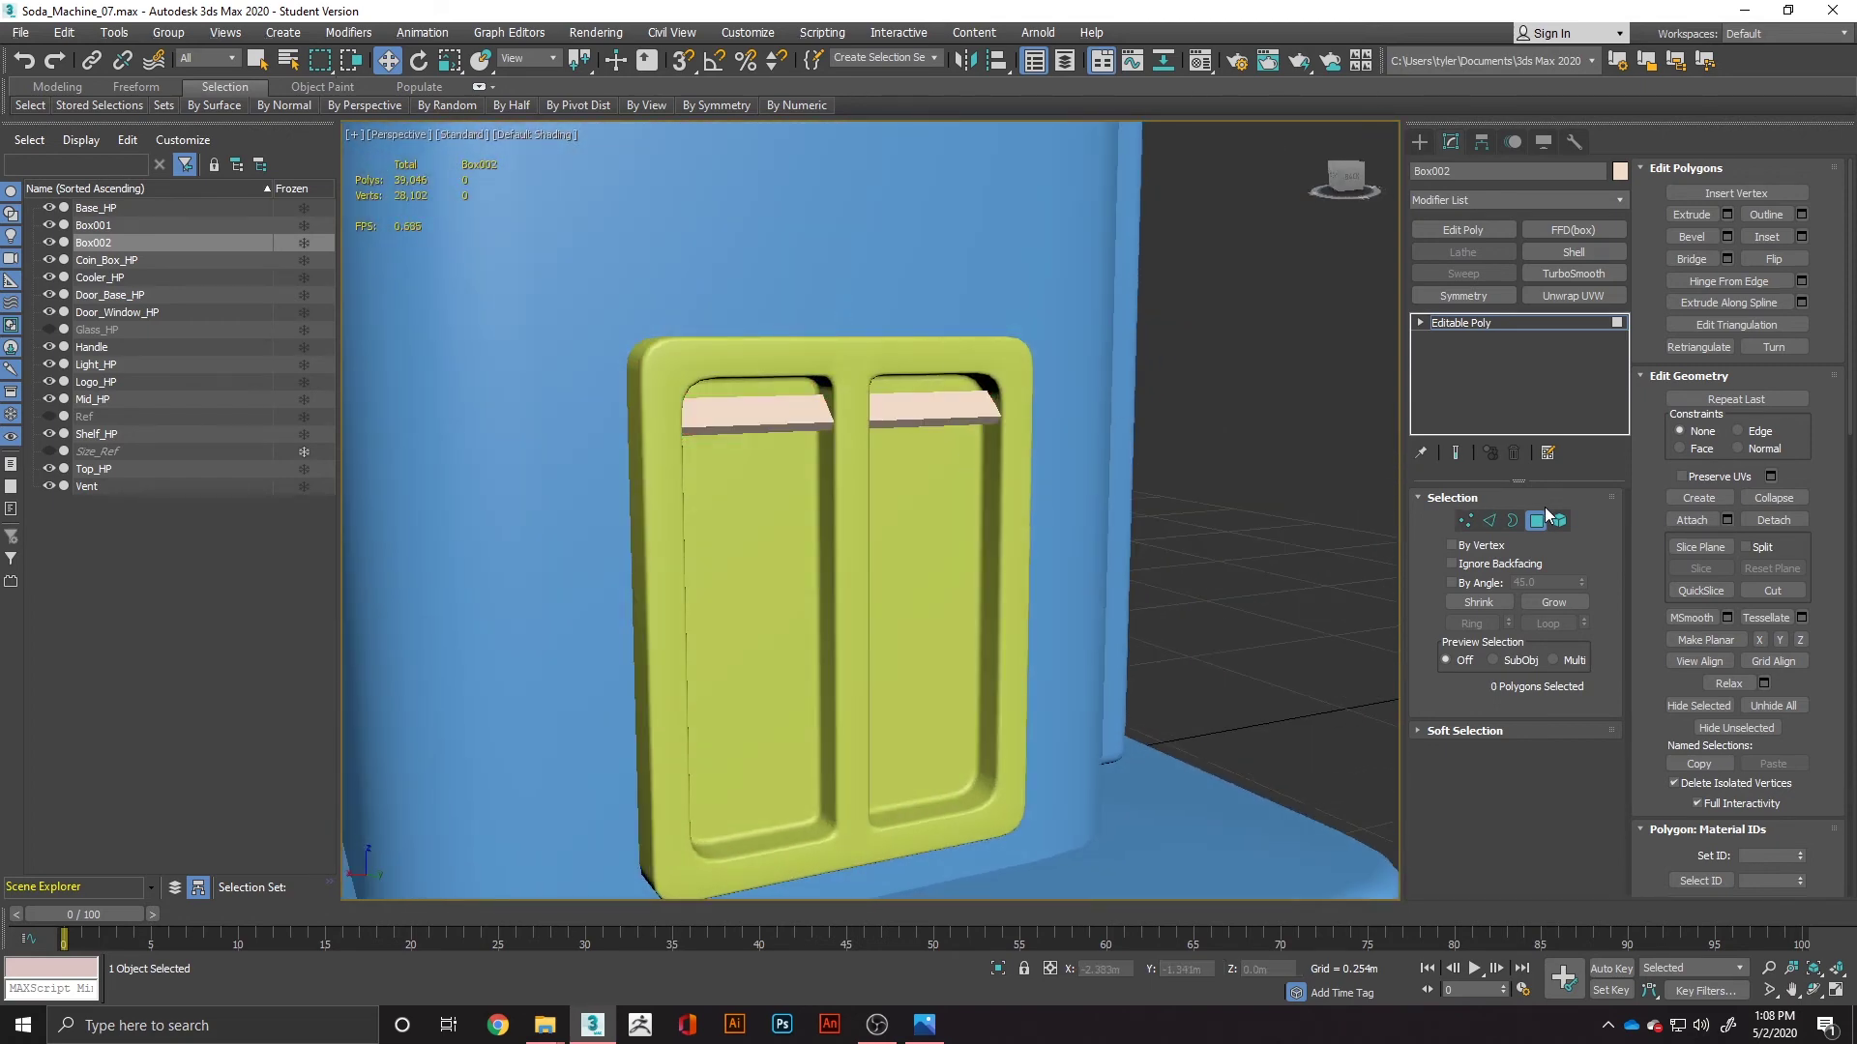
Step: Rename the grille object as Vent_Lower
click(131, 225)
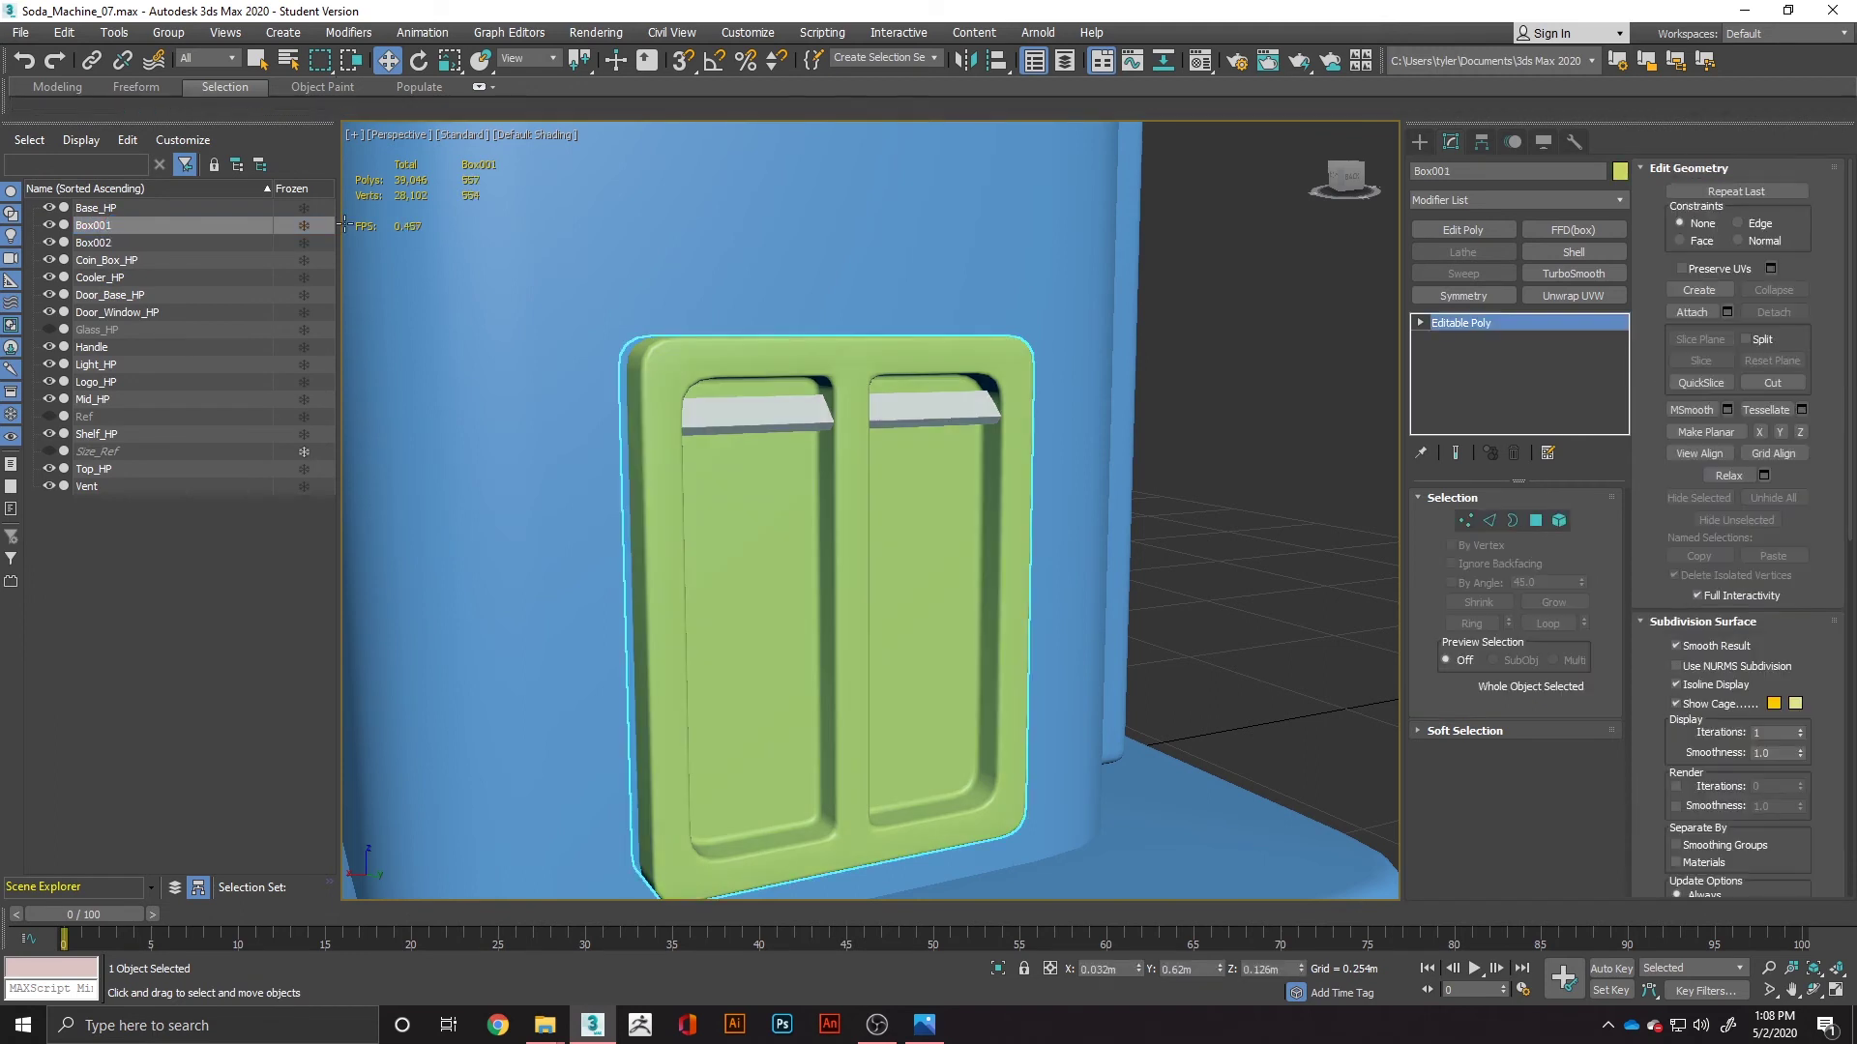
double_click(1470, 171)
text(Vent_)
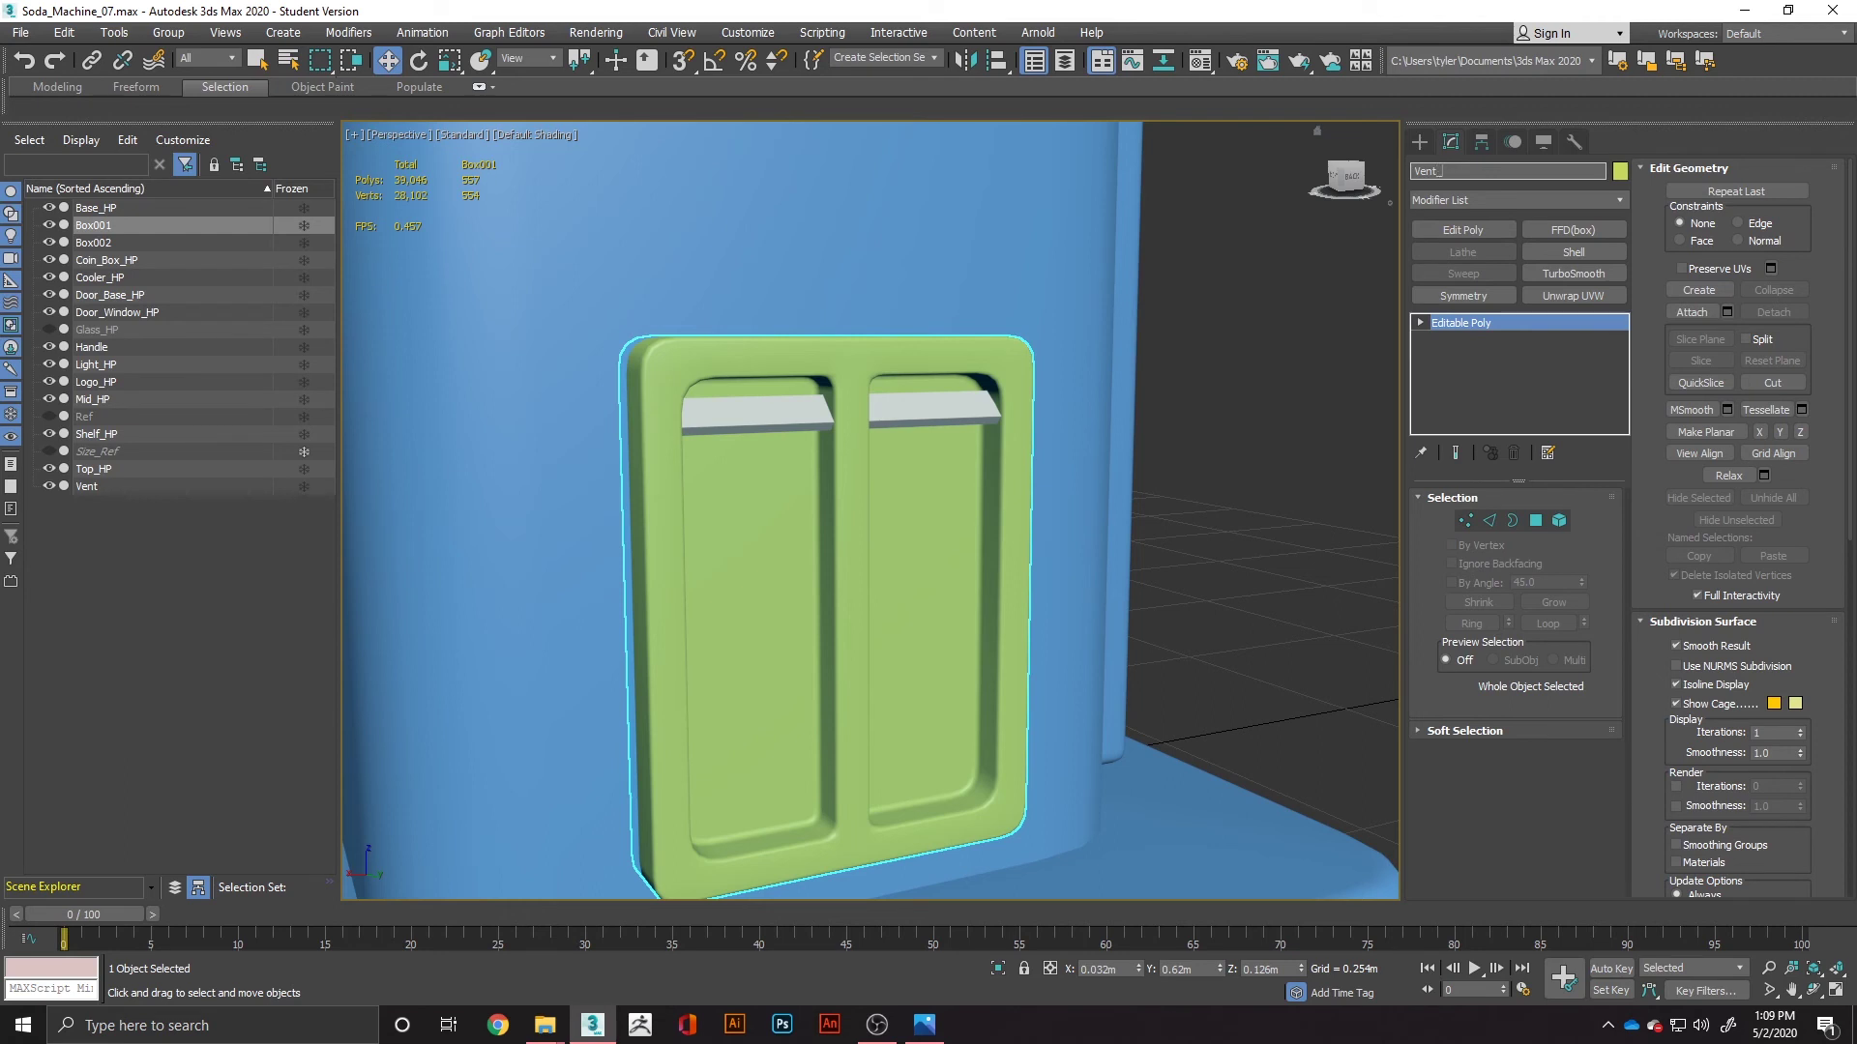
text(Lower)
key(Return)
Step: Select the slat as a whole object and centre its pivot on it
click(160, 245)
key(4)
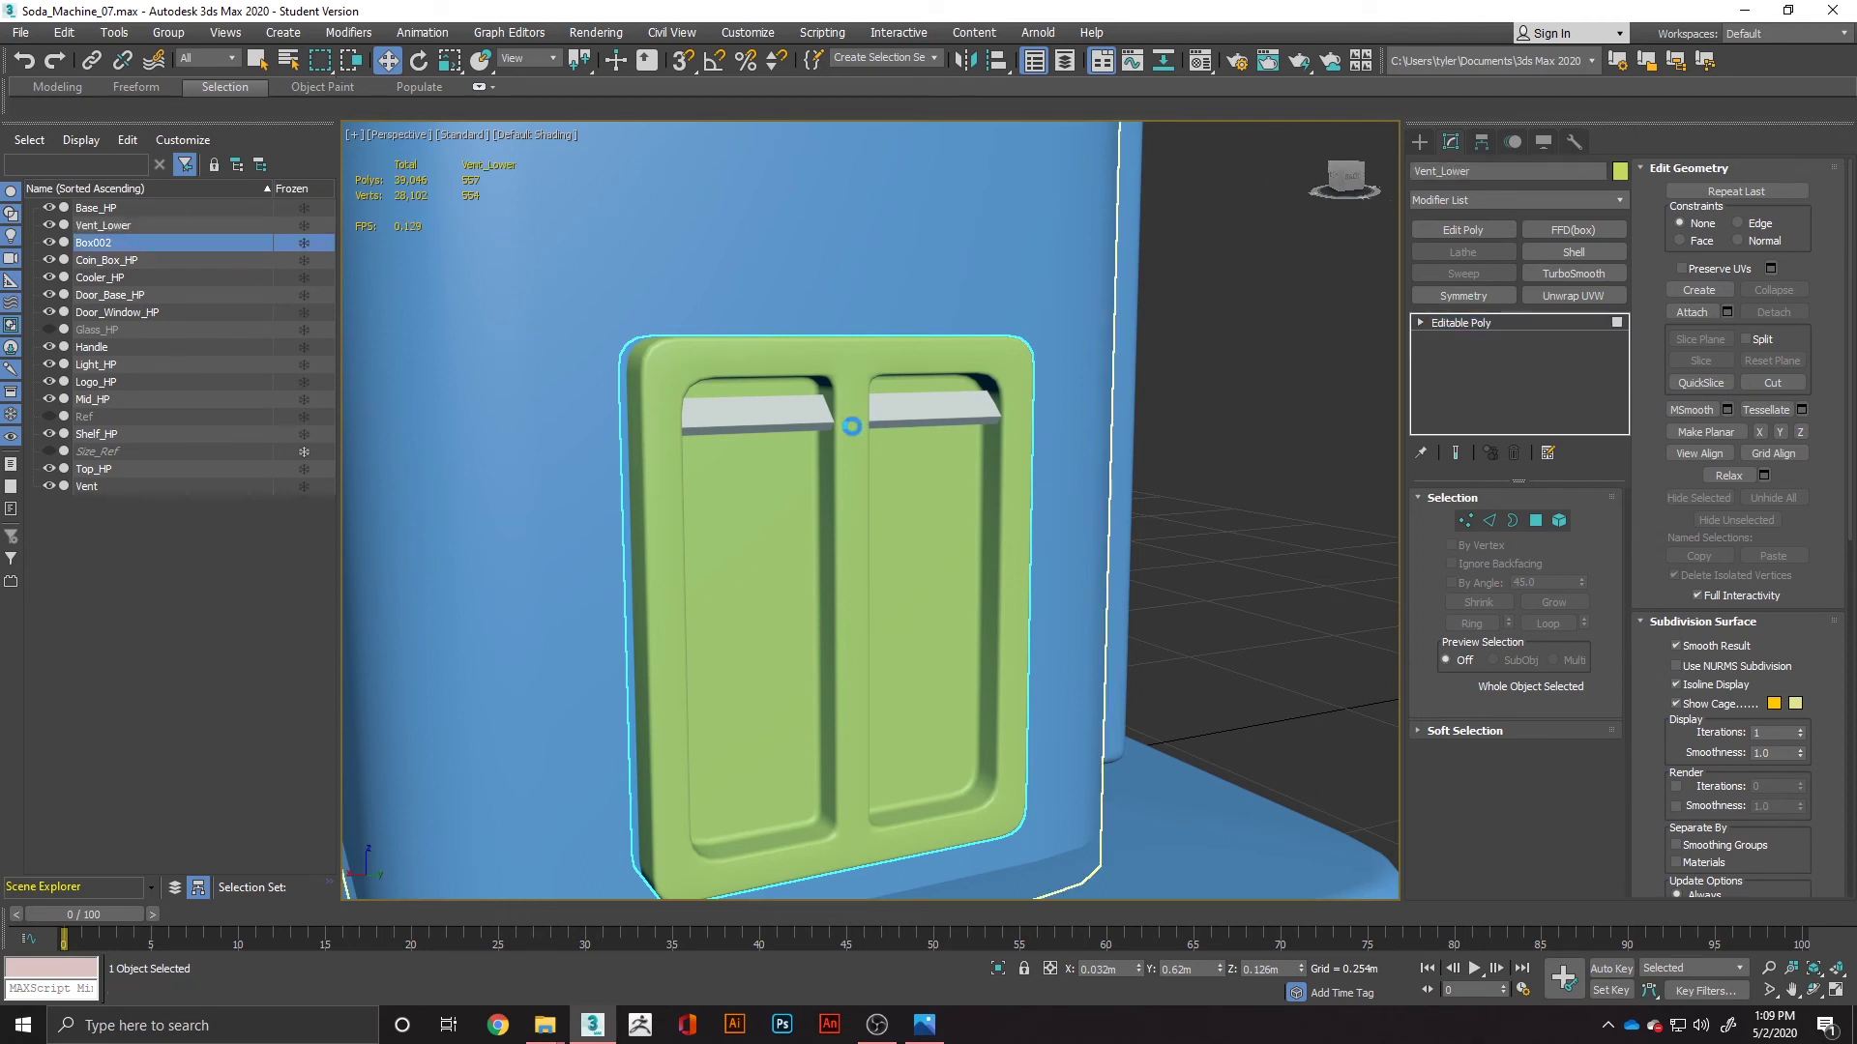
click(887, 411)
click(1207, 429)
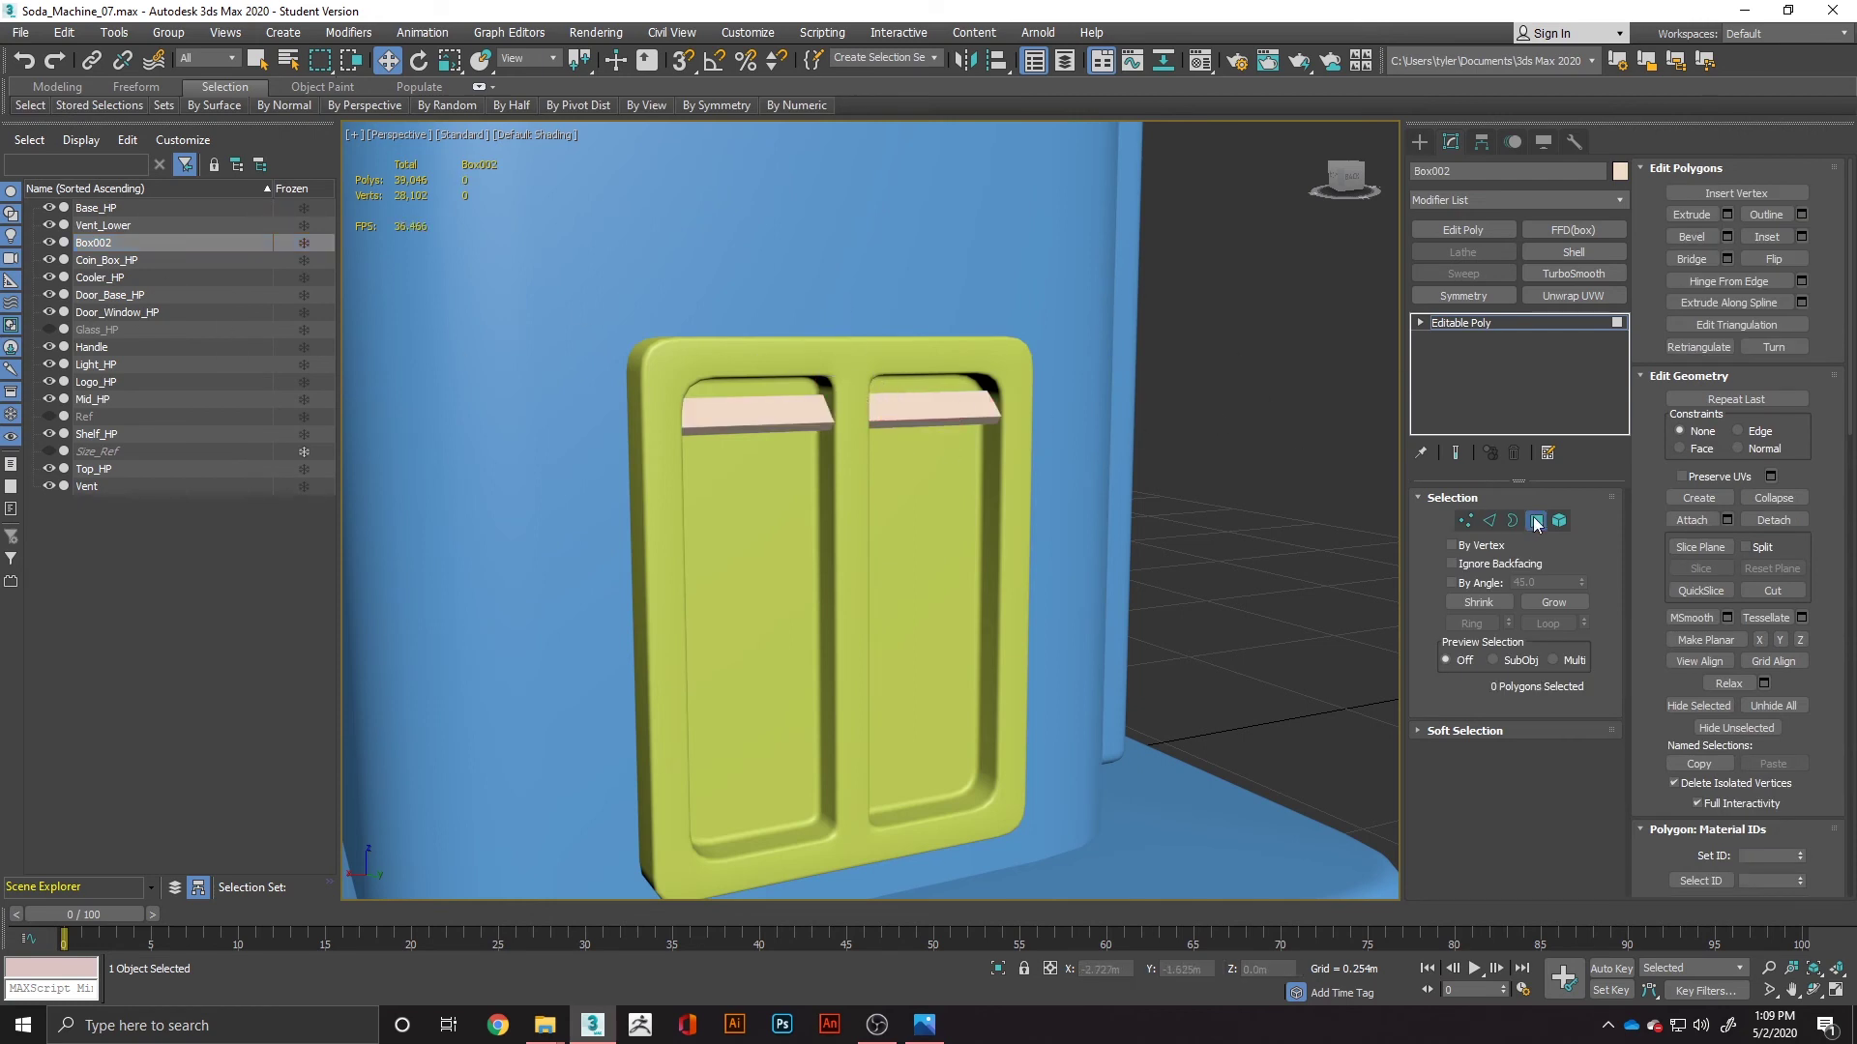
click(1536, 523)
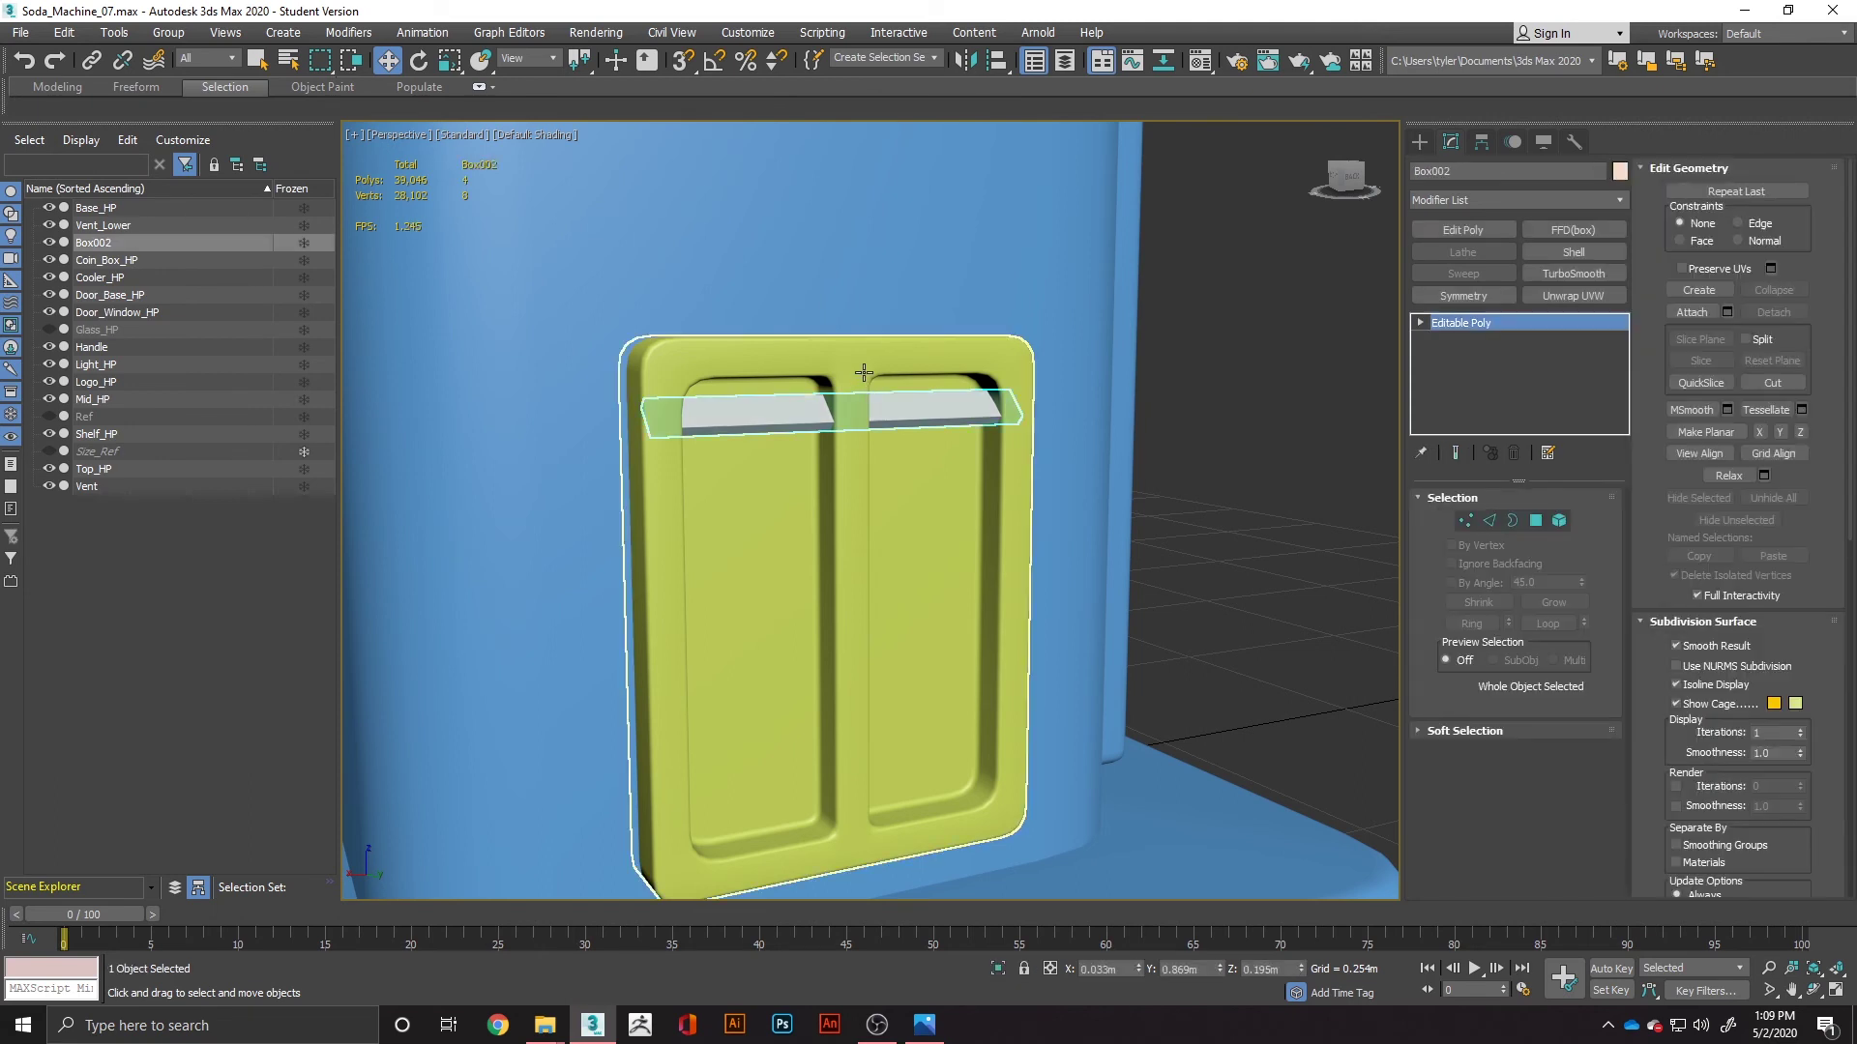
click(1479, 143)
click(1528, 275)
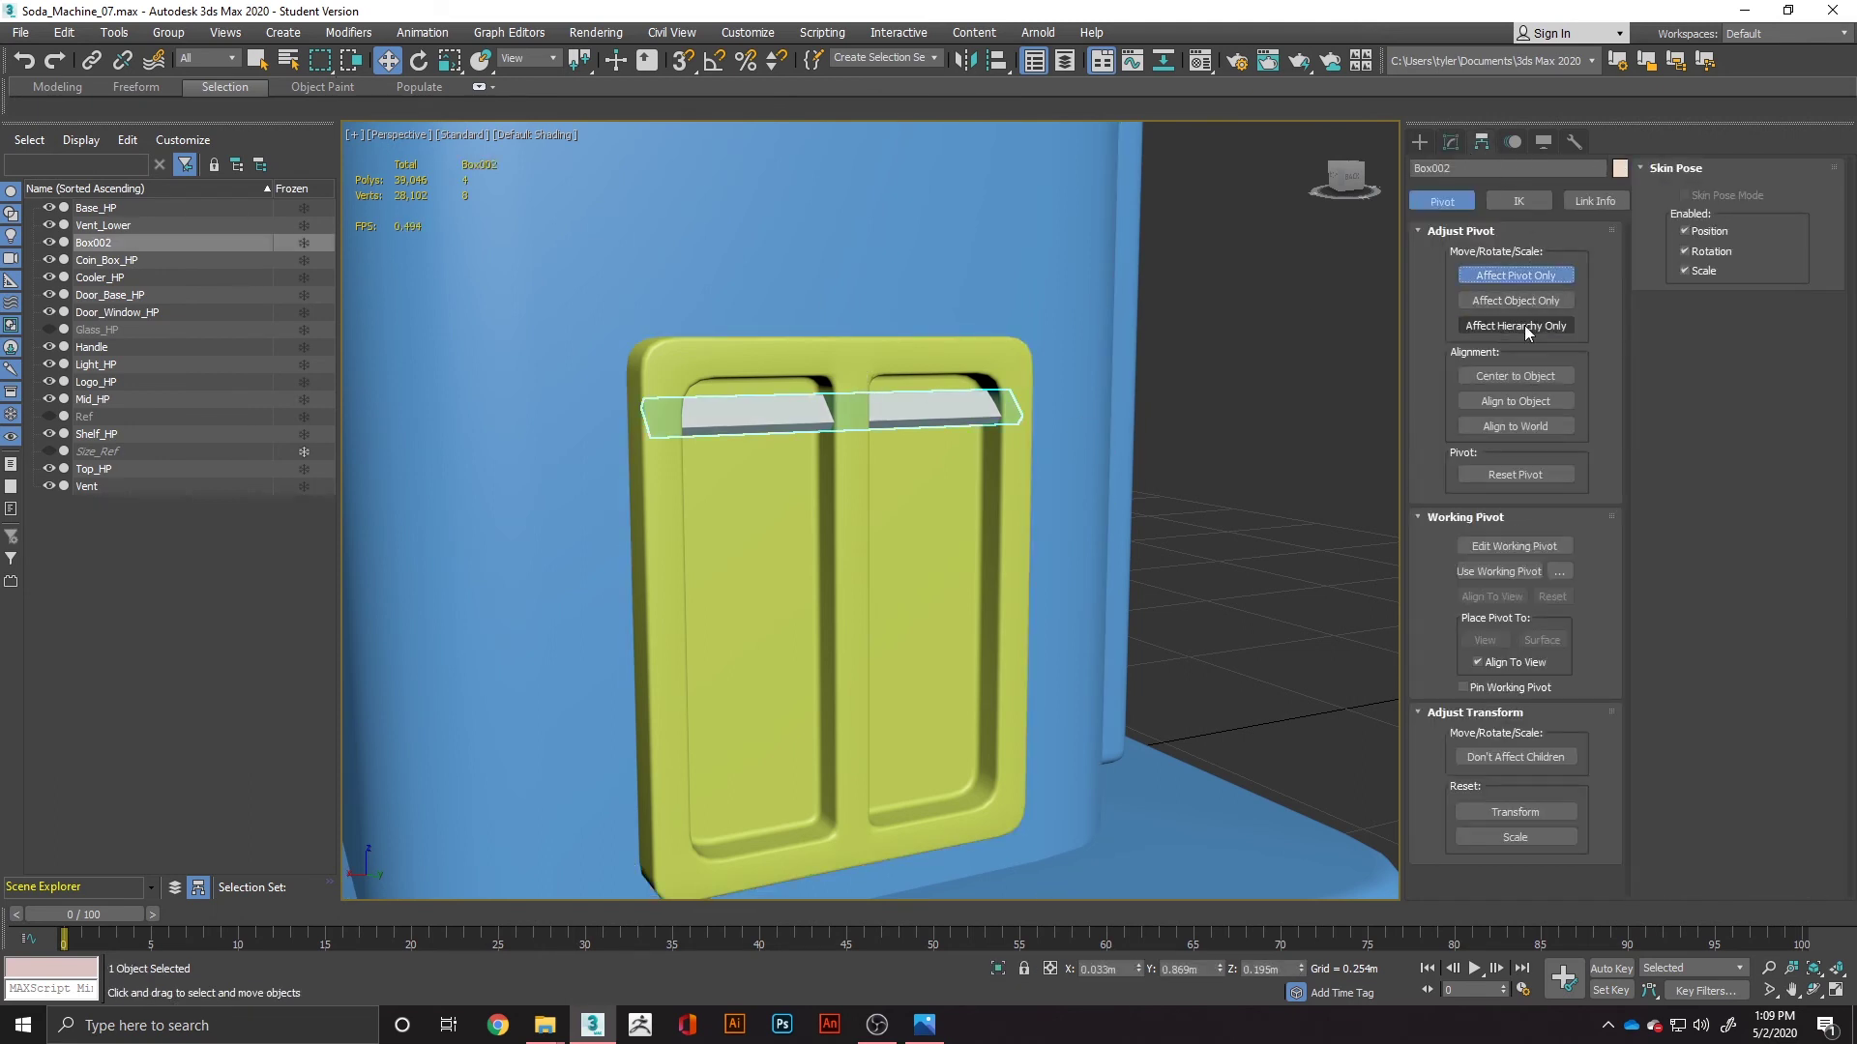
click(1514, 275)
Step: Try cloning the slat downward with 10 copies, and undo the cloning
shift+drag(845, 346, 846, 382)
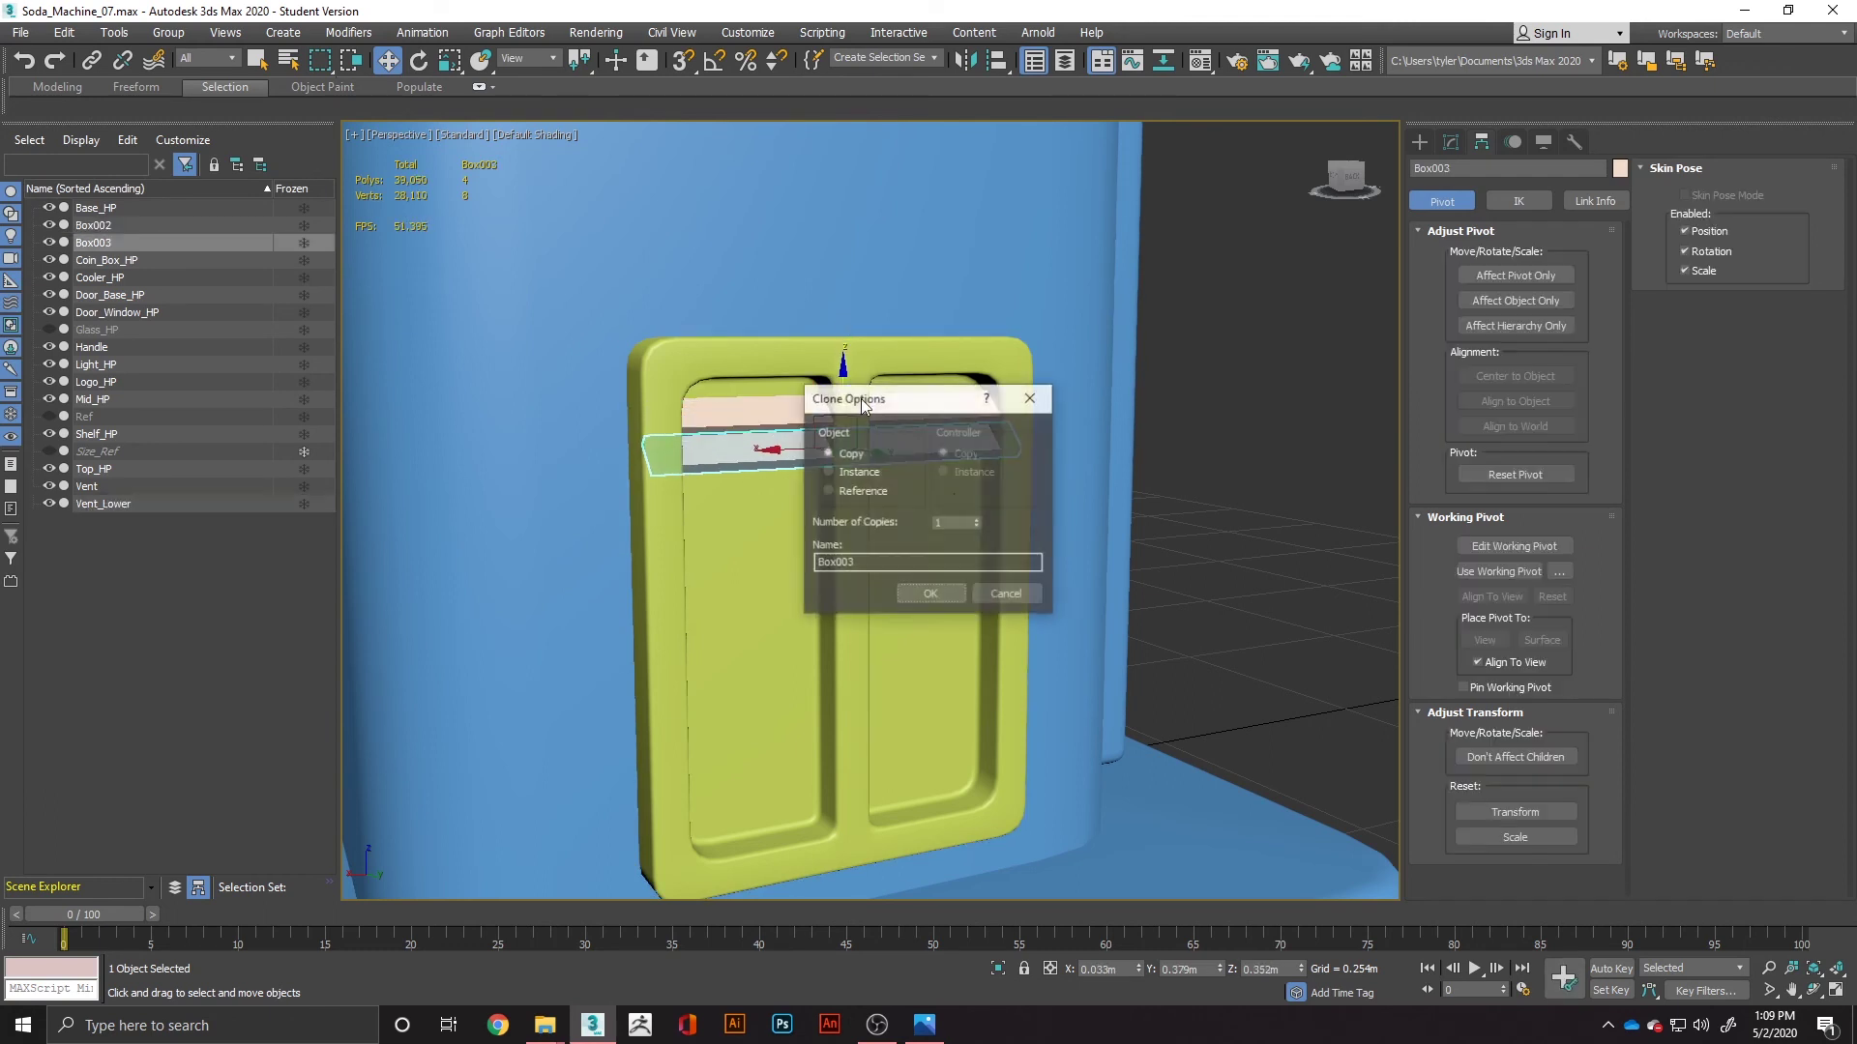
click(977, 520)
click(976, 519)
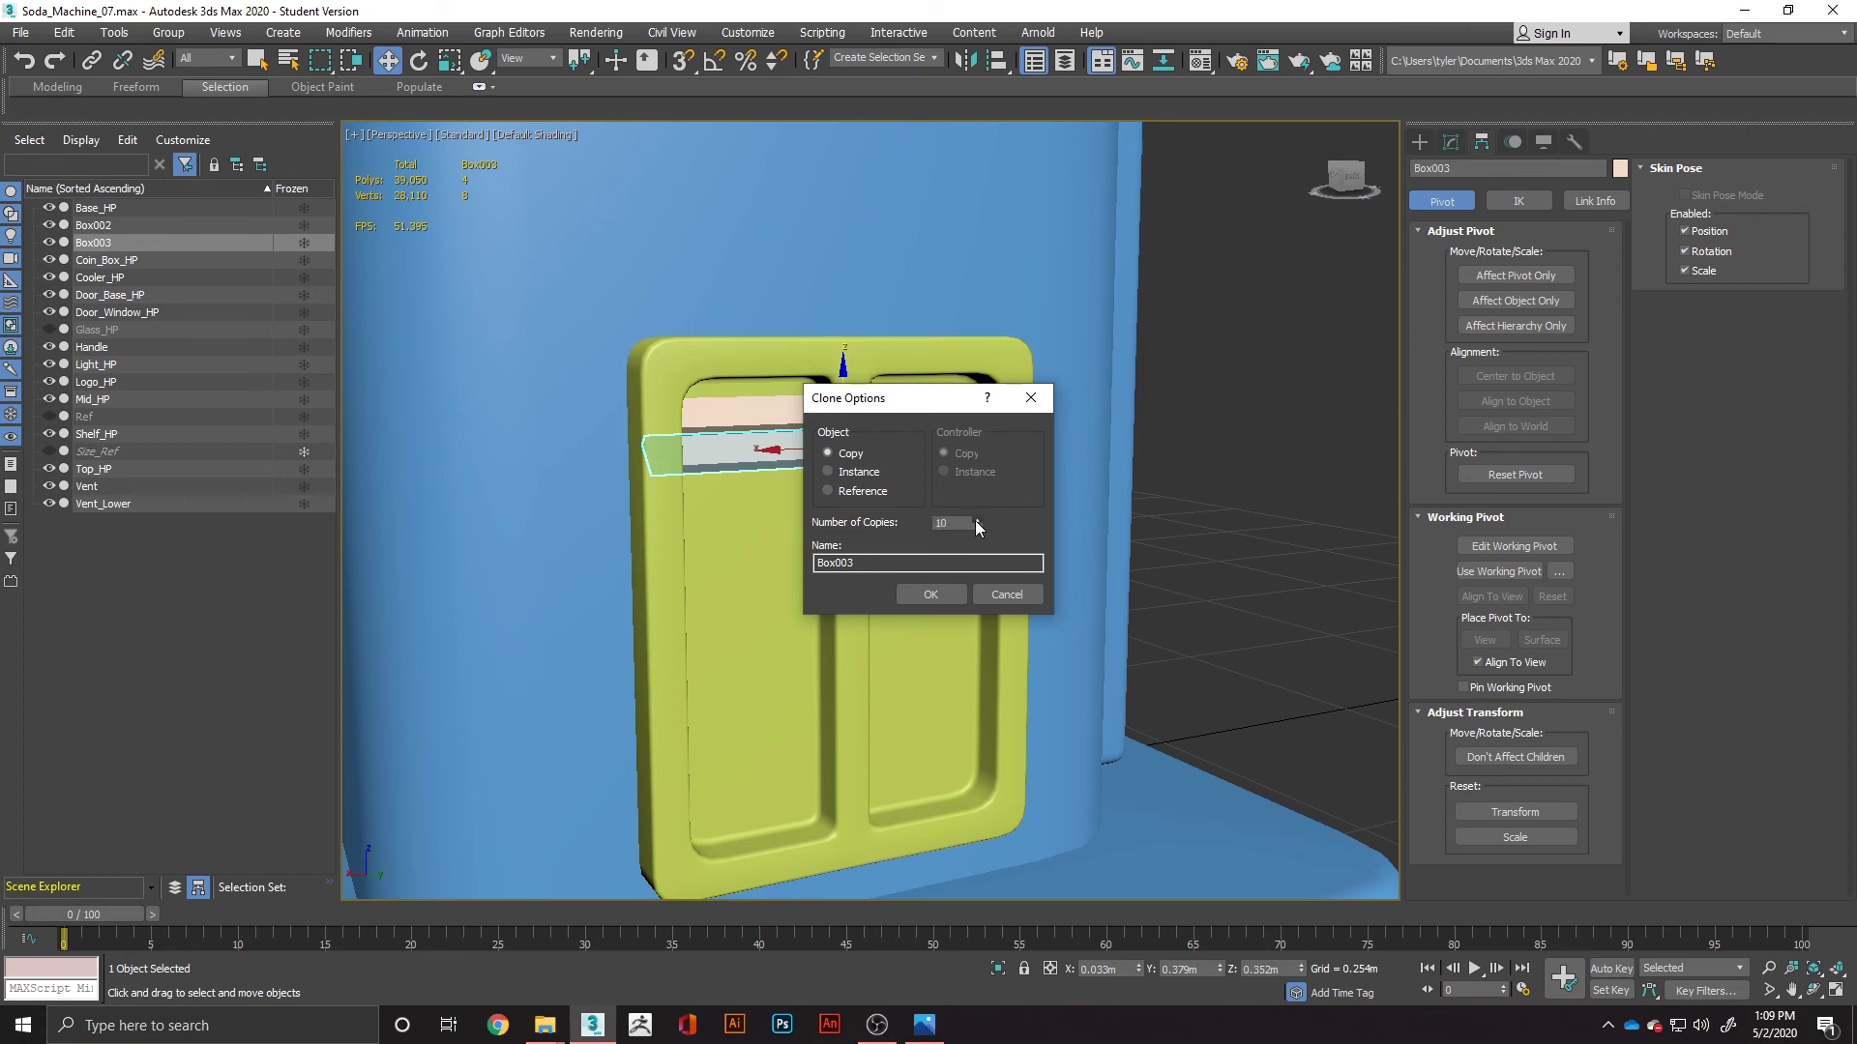
click(940, 594)
alt+middle_drag(975, 693, 1029, 713)
key(ctrl+z)
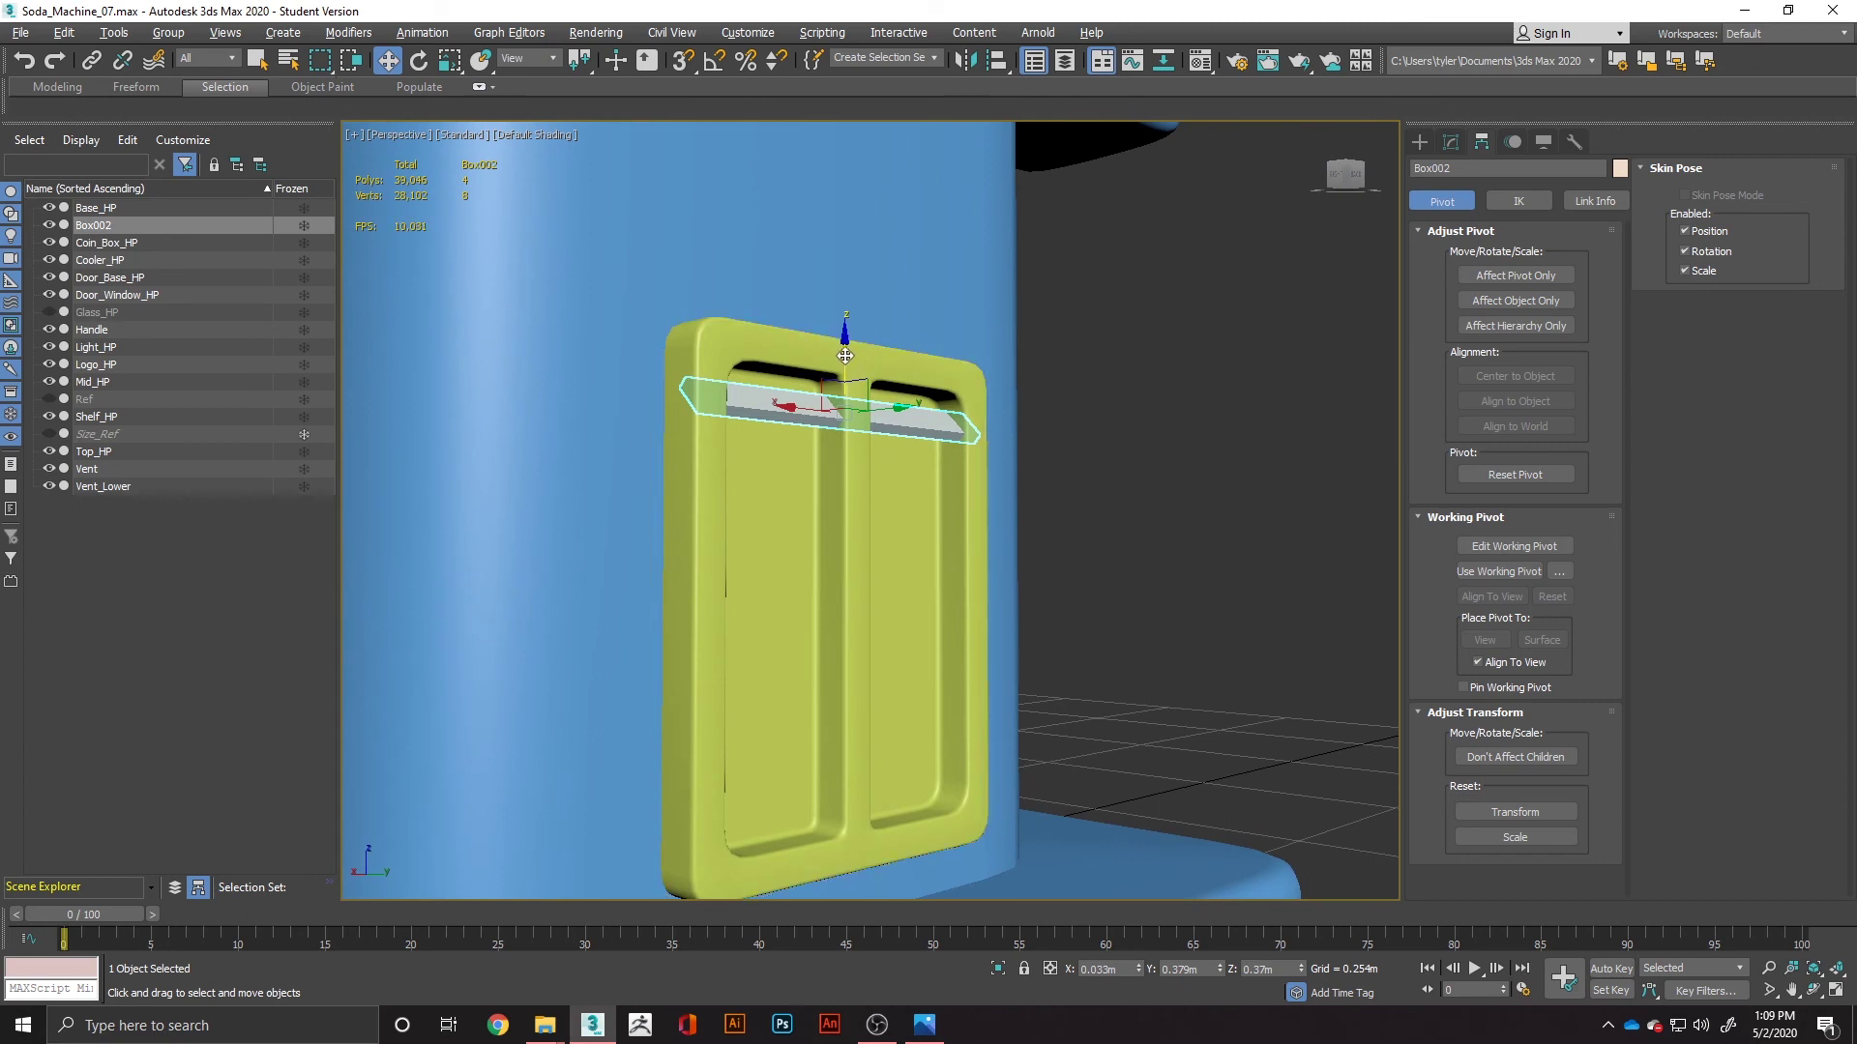
Step: Clone the slat downward at slightly wider spacing, making 12 copies down the grille
shift+drag(850, 382, 850, 395)
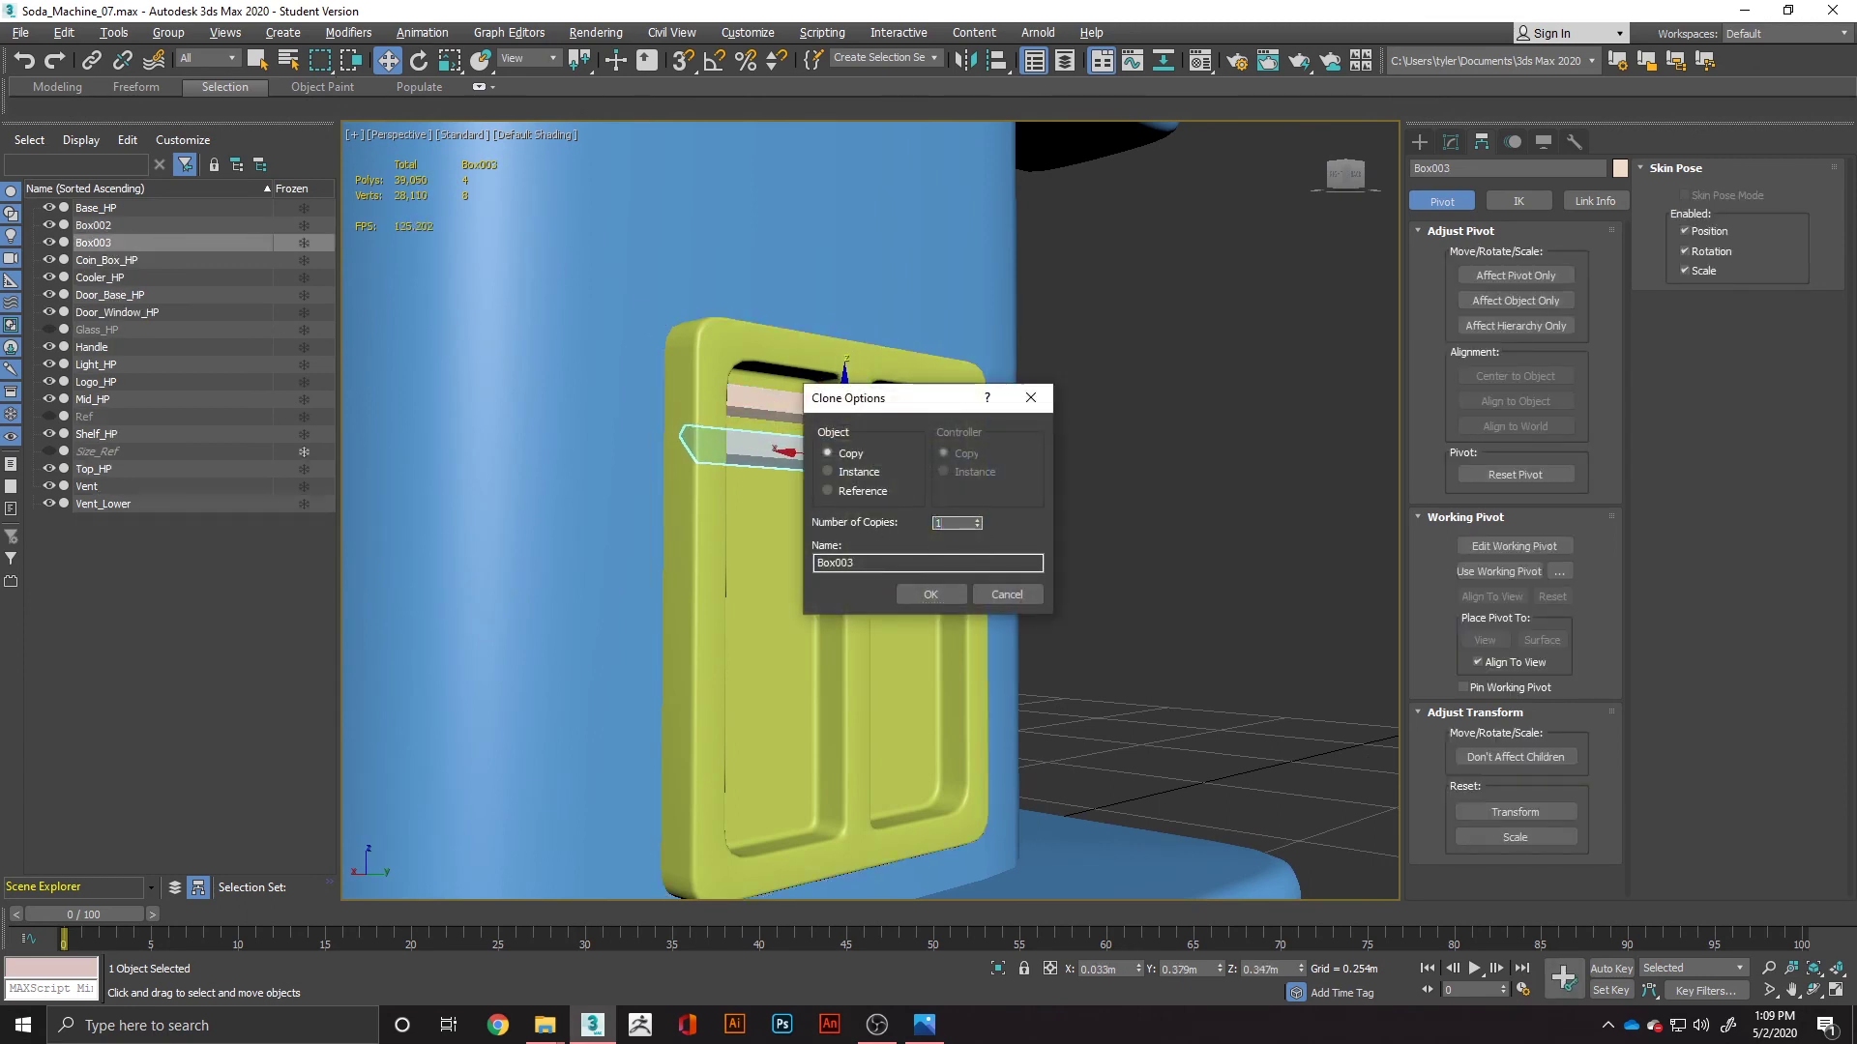
click(954, 598)
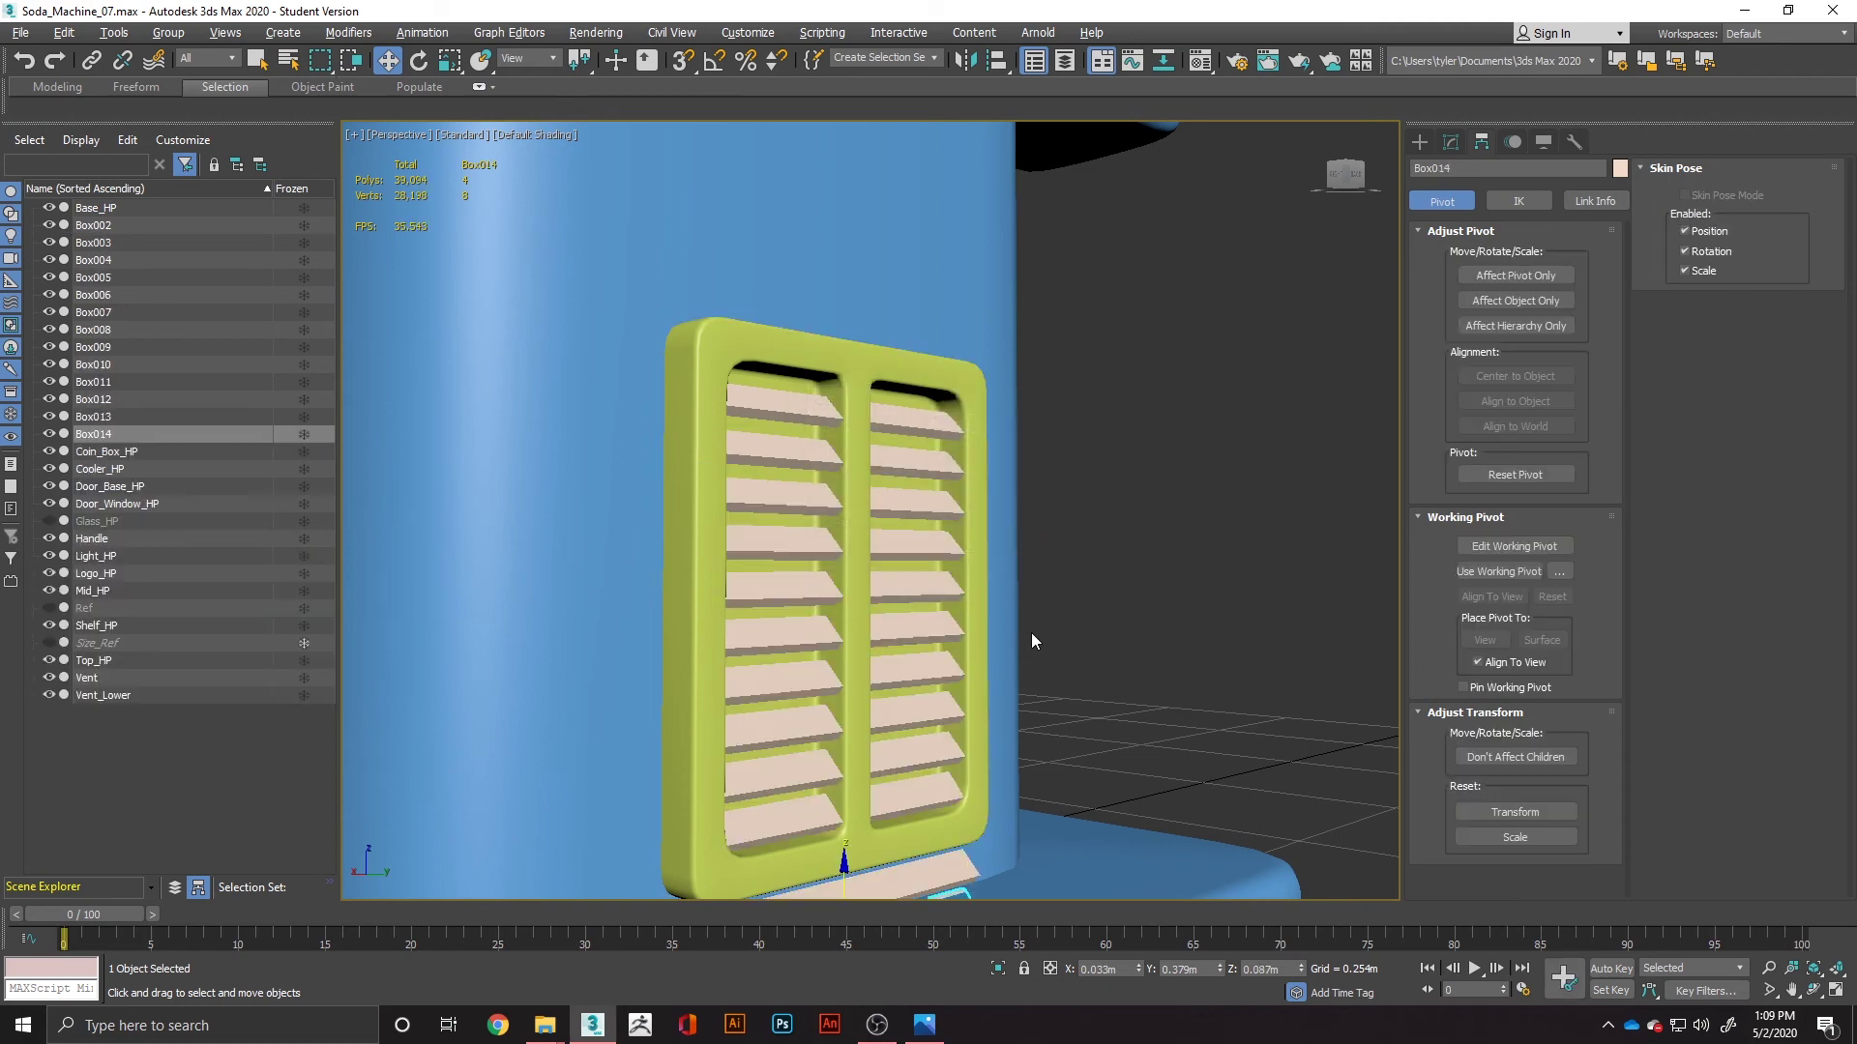
Step: Delete the two surplus slats that lie below the lower vent's grille
alt+middle_drag(1060, 669, 1007, 644)
click(932, 663)
click(1006, 644)
key(Delete)
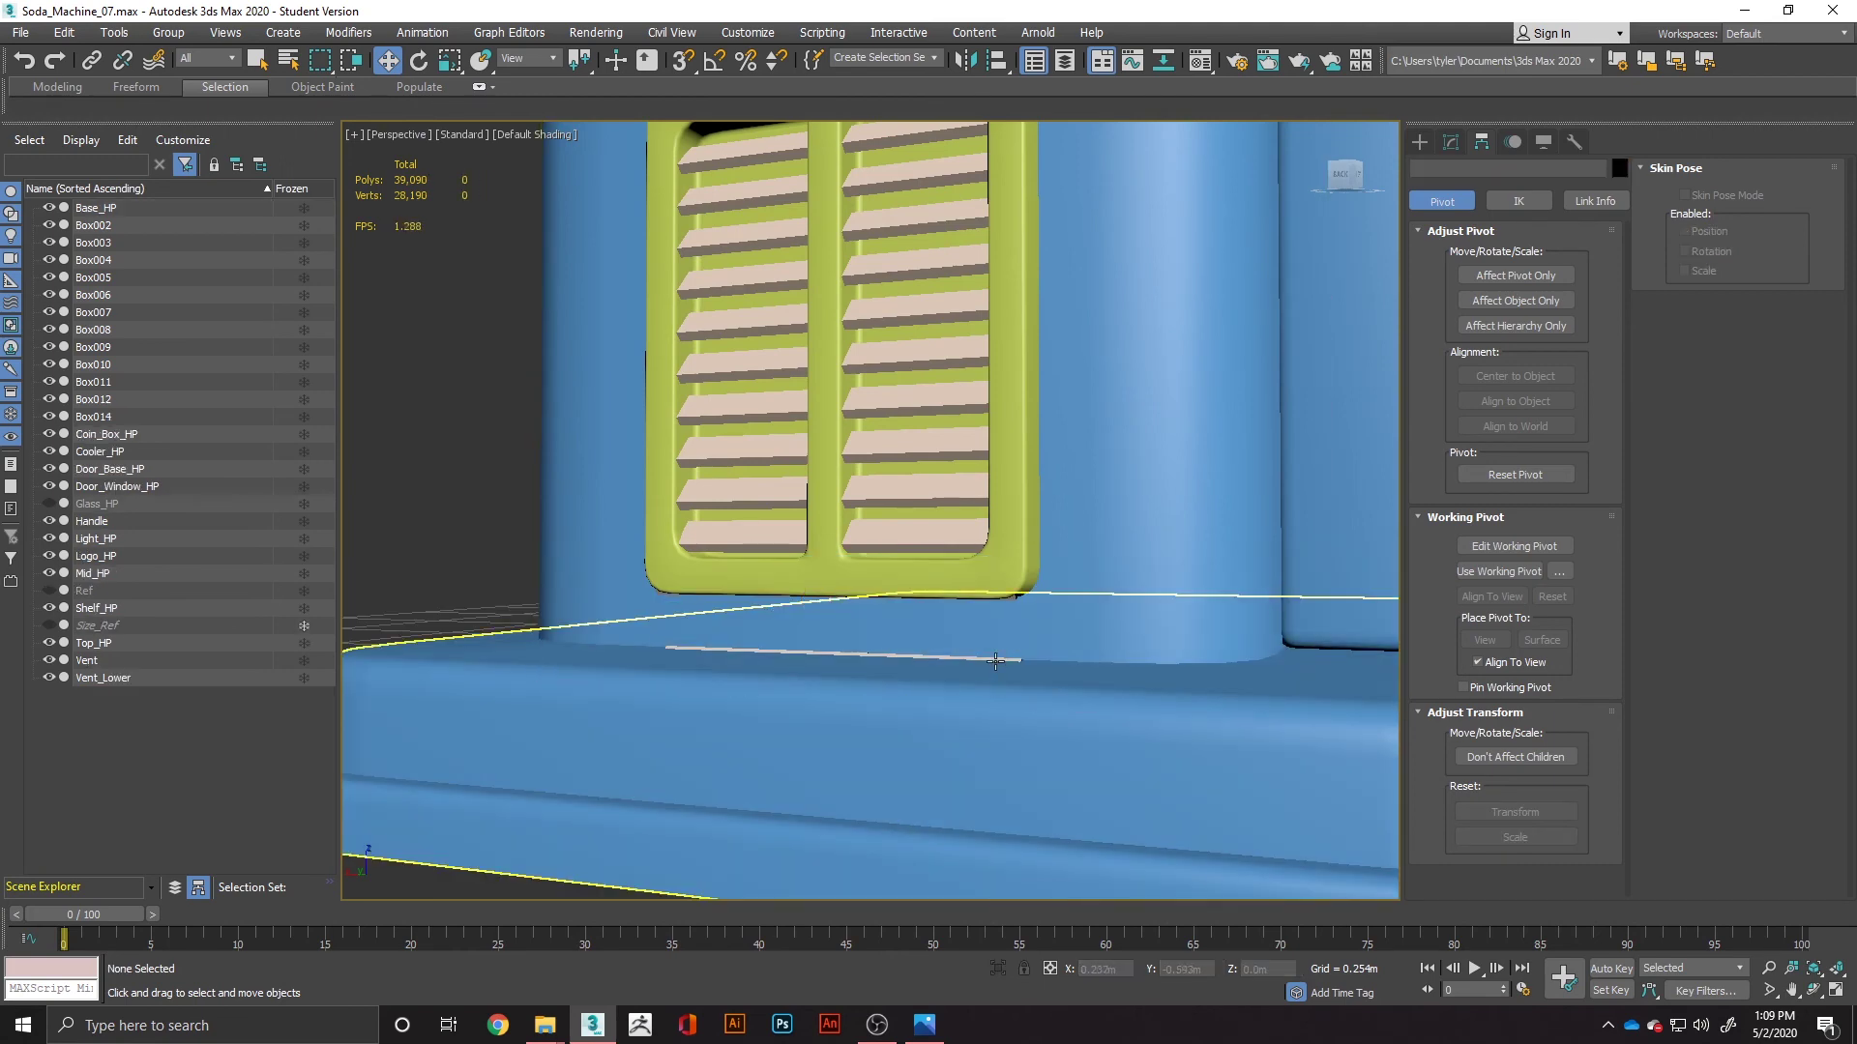
click(998, 660)
key(Delete)
Step: Attach the other slats in the grille to the top slat, working downward to make them one object
scroll(924, 594, down, 5)
alt+middle_drag(892, 577, 925, 562)
scroll(926, 561, up, 4)
scroll(925, 562, up, 3)
click(843, 514)
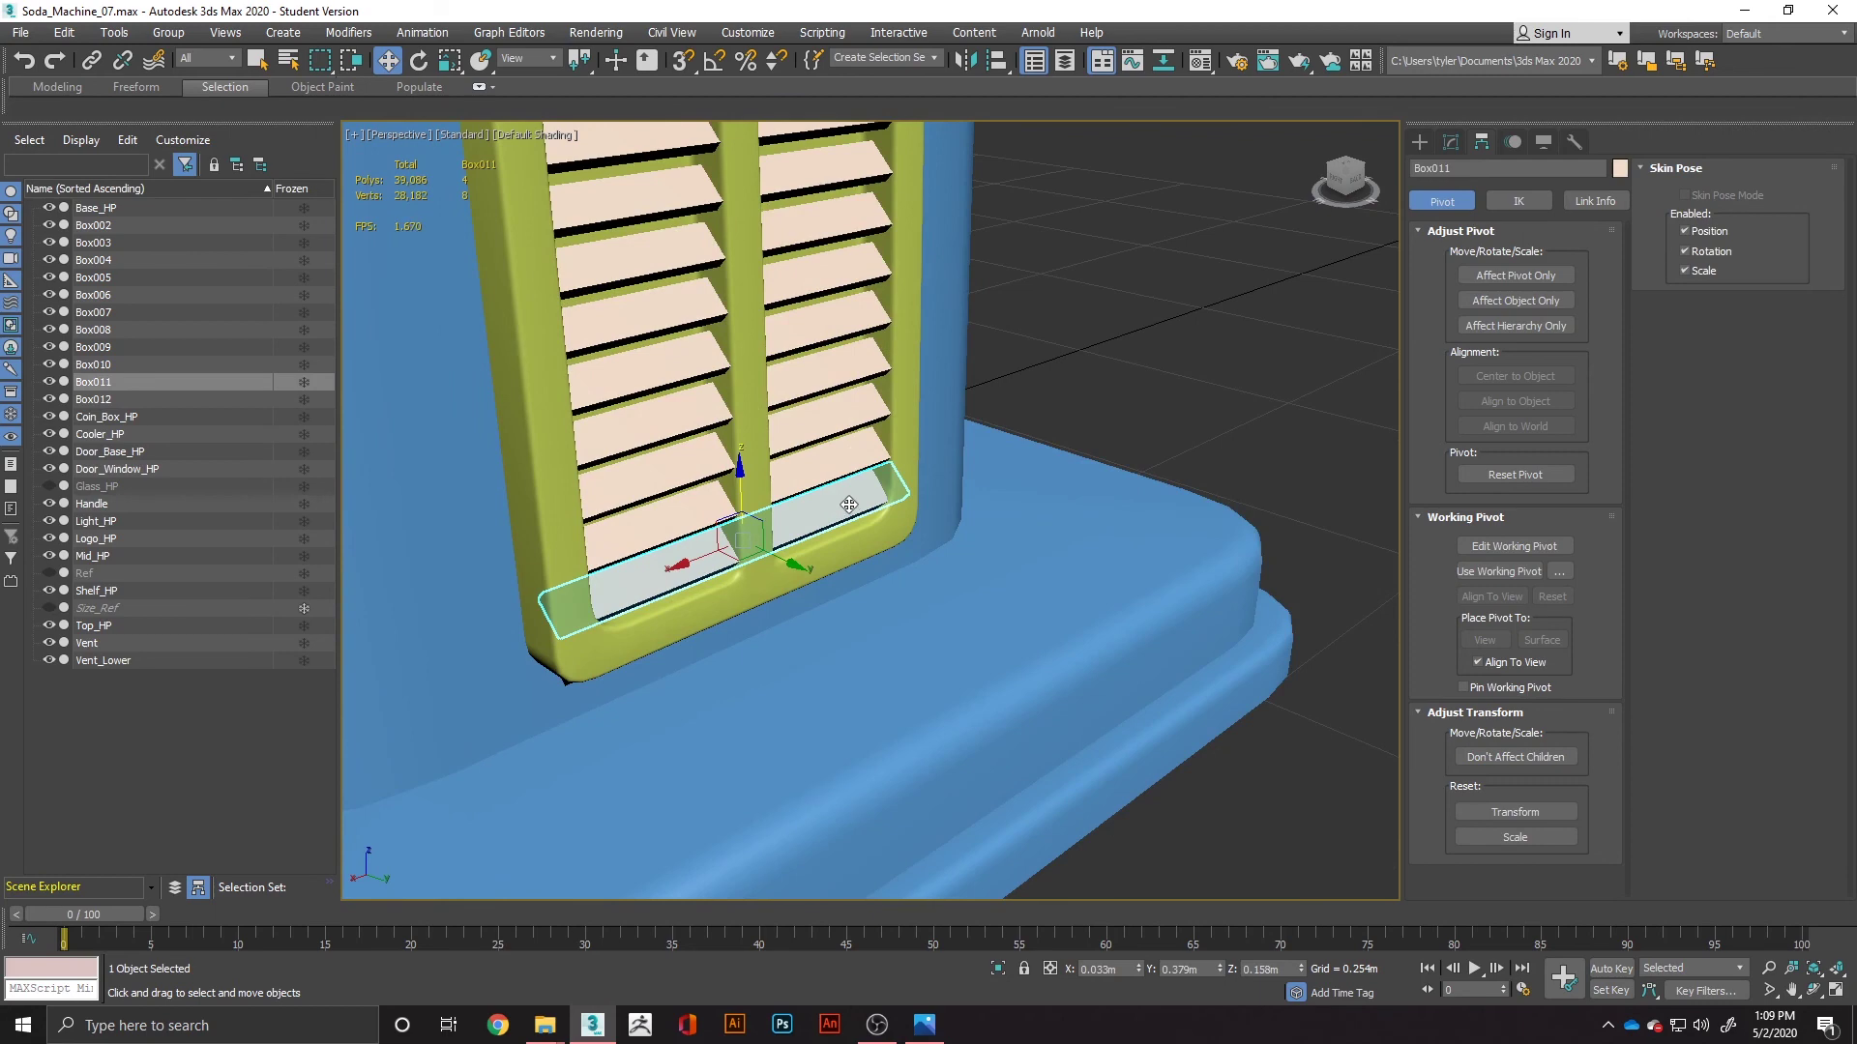
scroll(849, 505, down, 4)
click(722, 301)
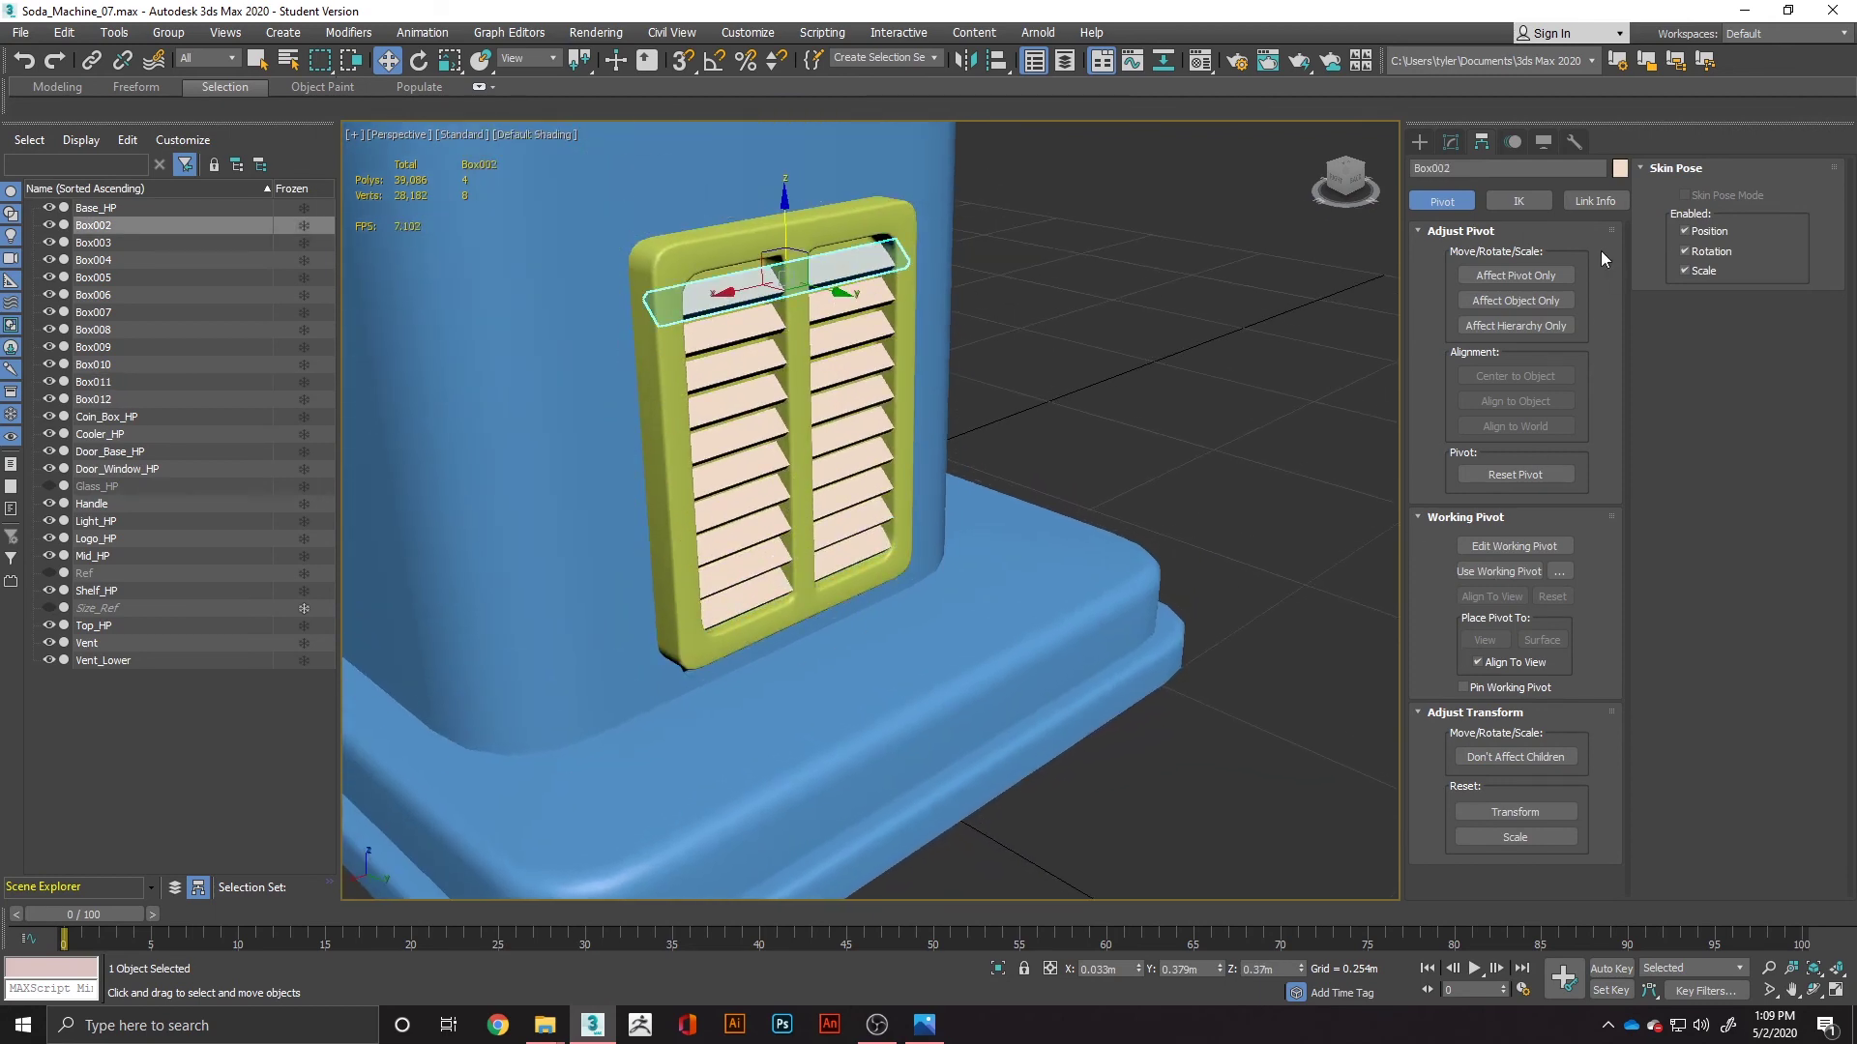
click(1423, 142)
click(1444, 143)
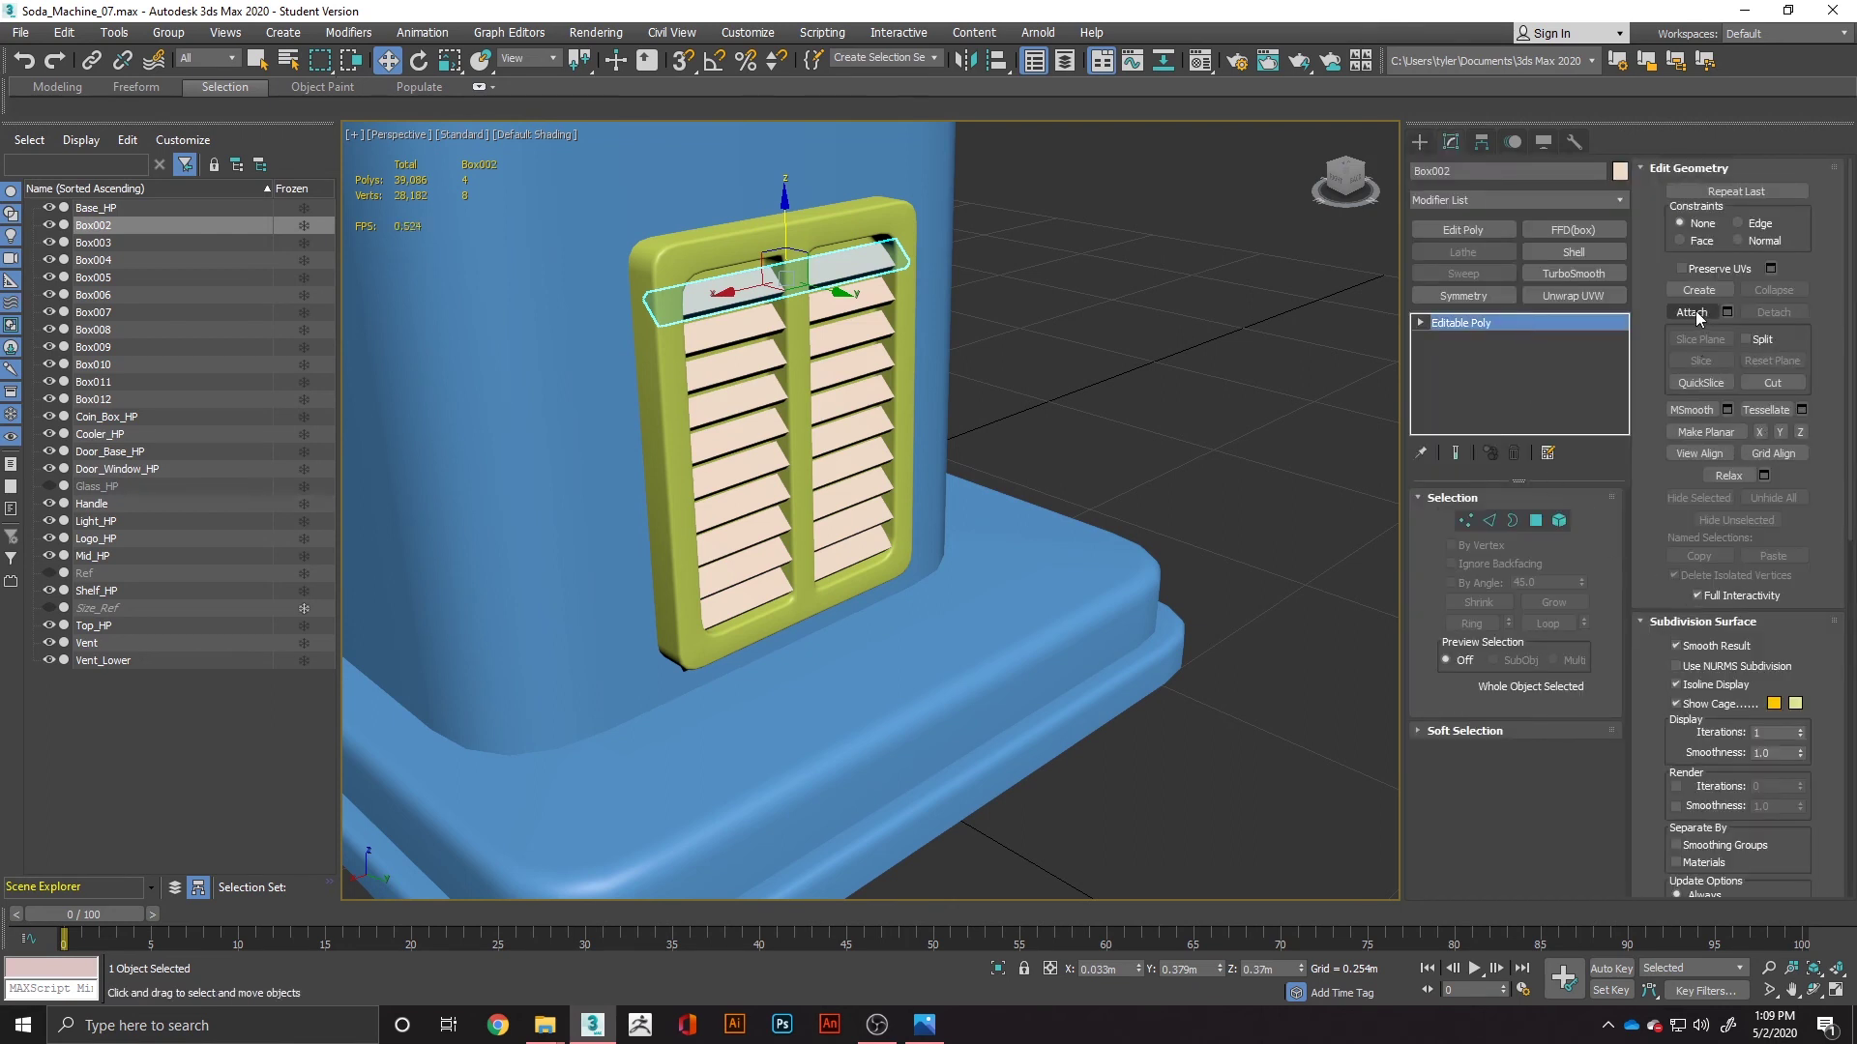
click(1692, 313)
click(841, 305)
click(844, 331)
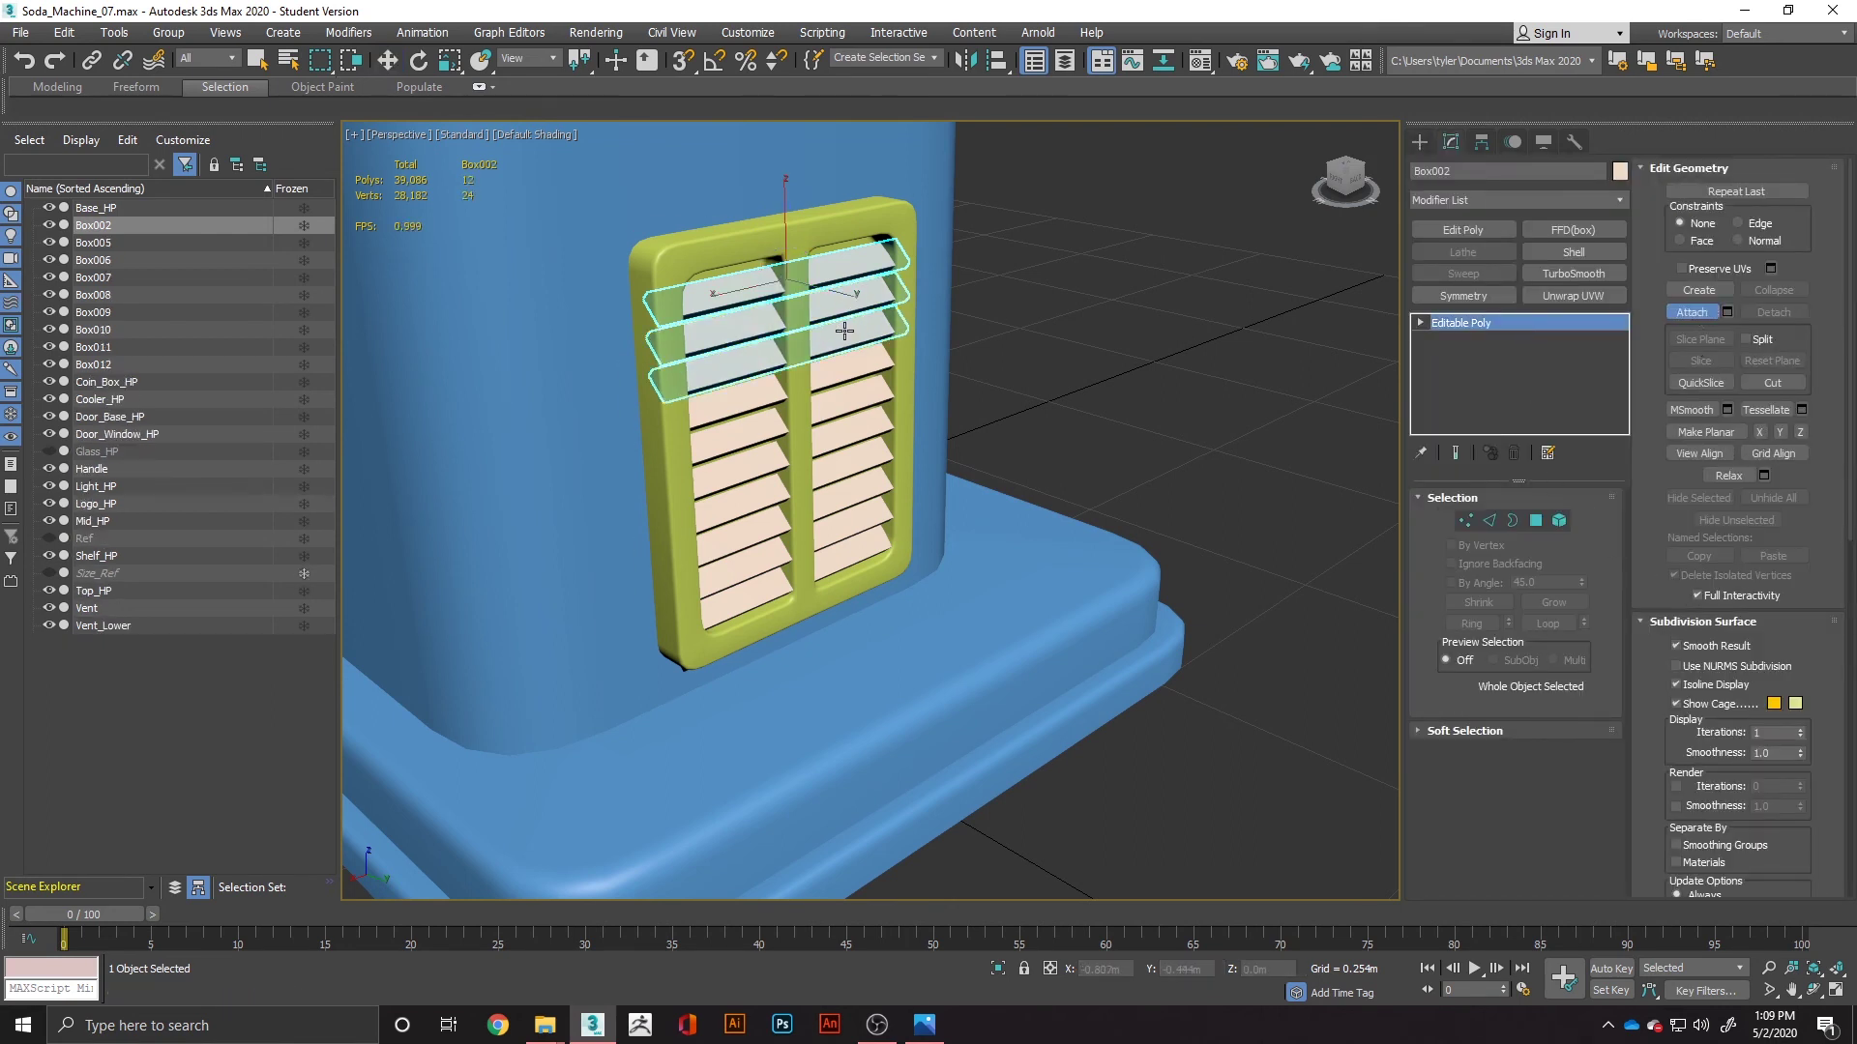
click(839, 364)
click(840, 397)
click(843, 432)
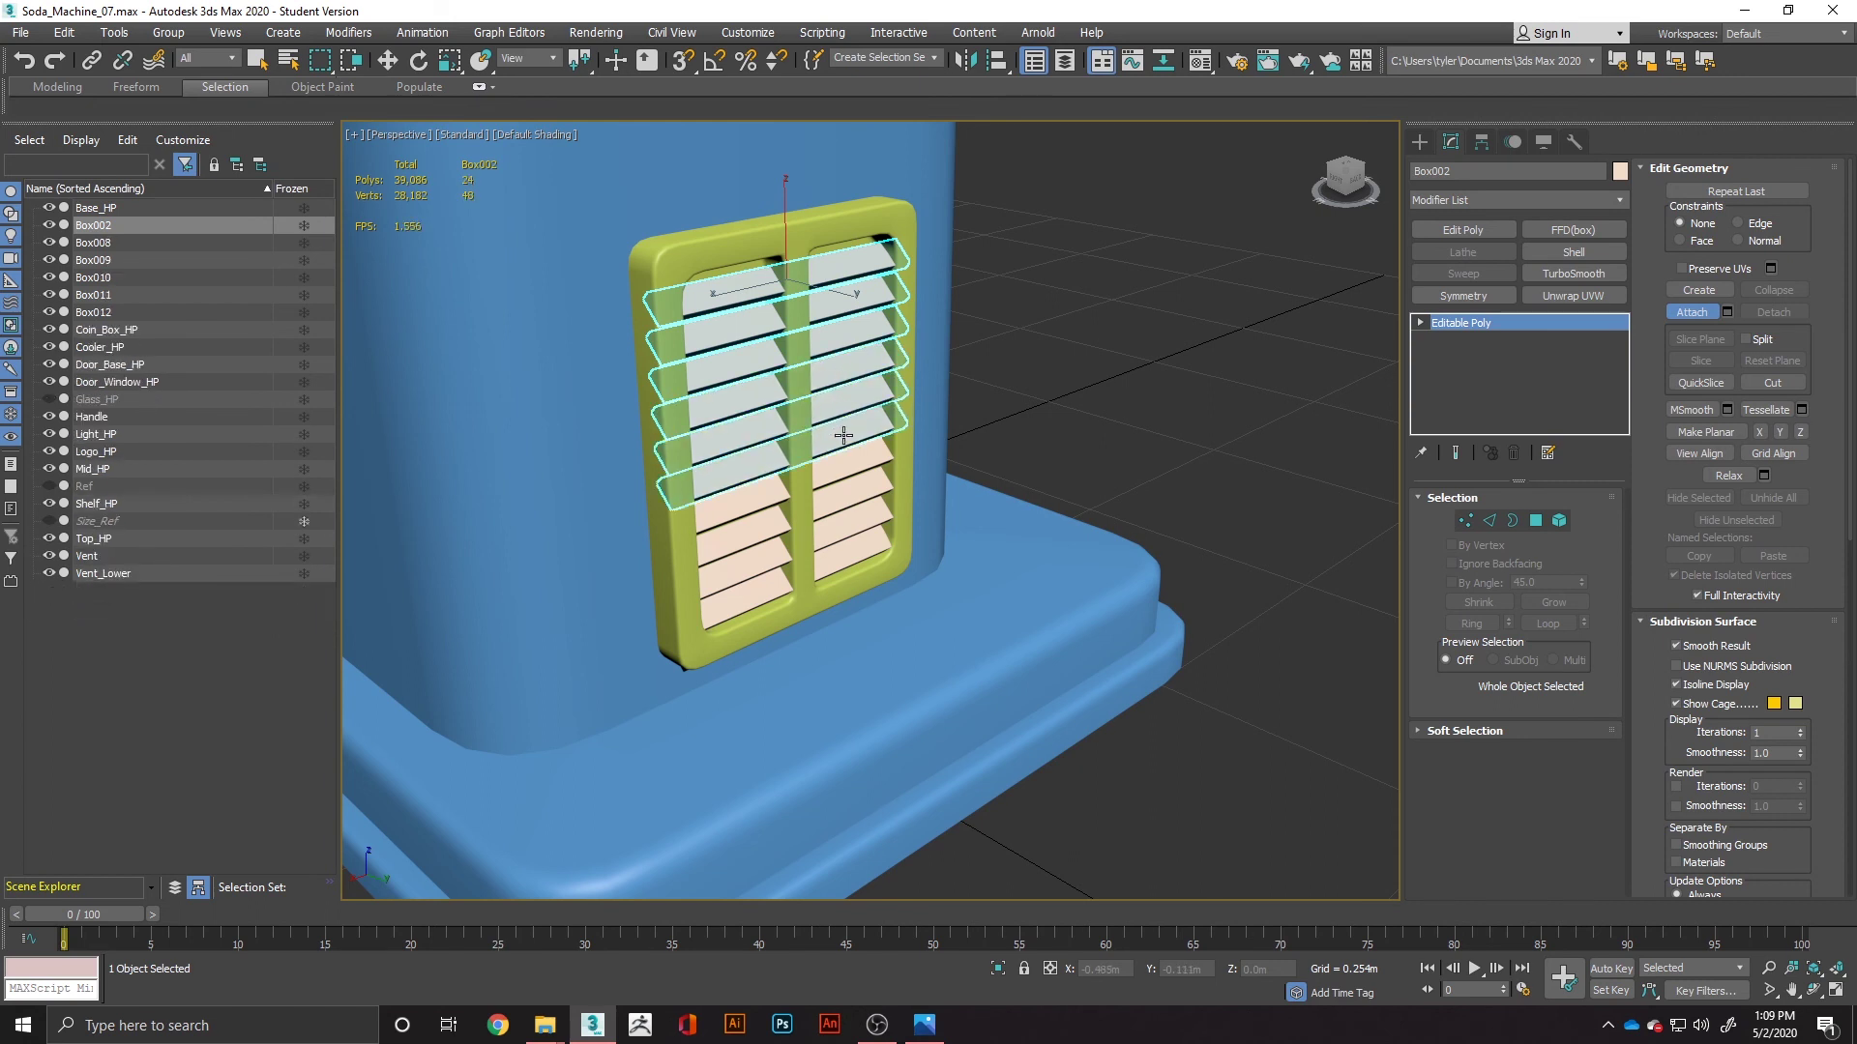
click(838, 463)
click(842, 495)
click(846, 531)
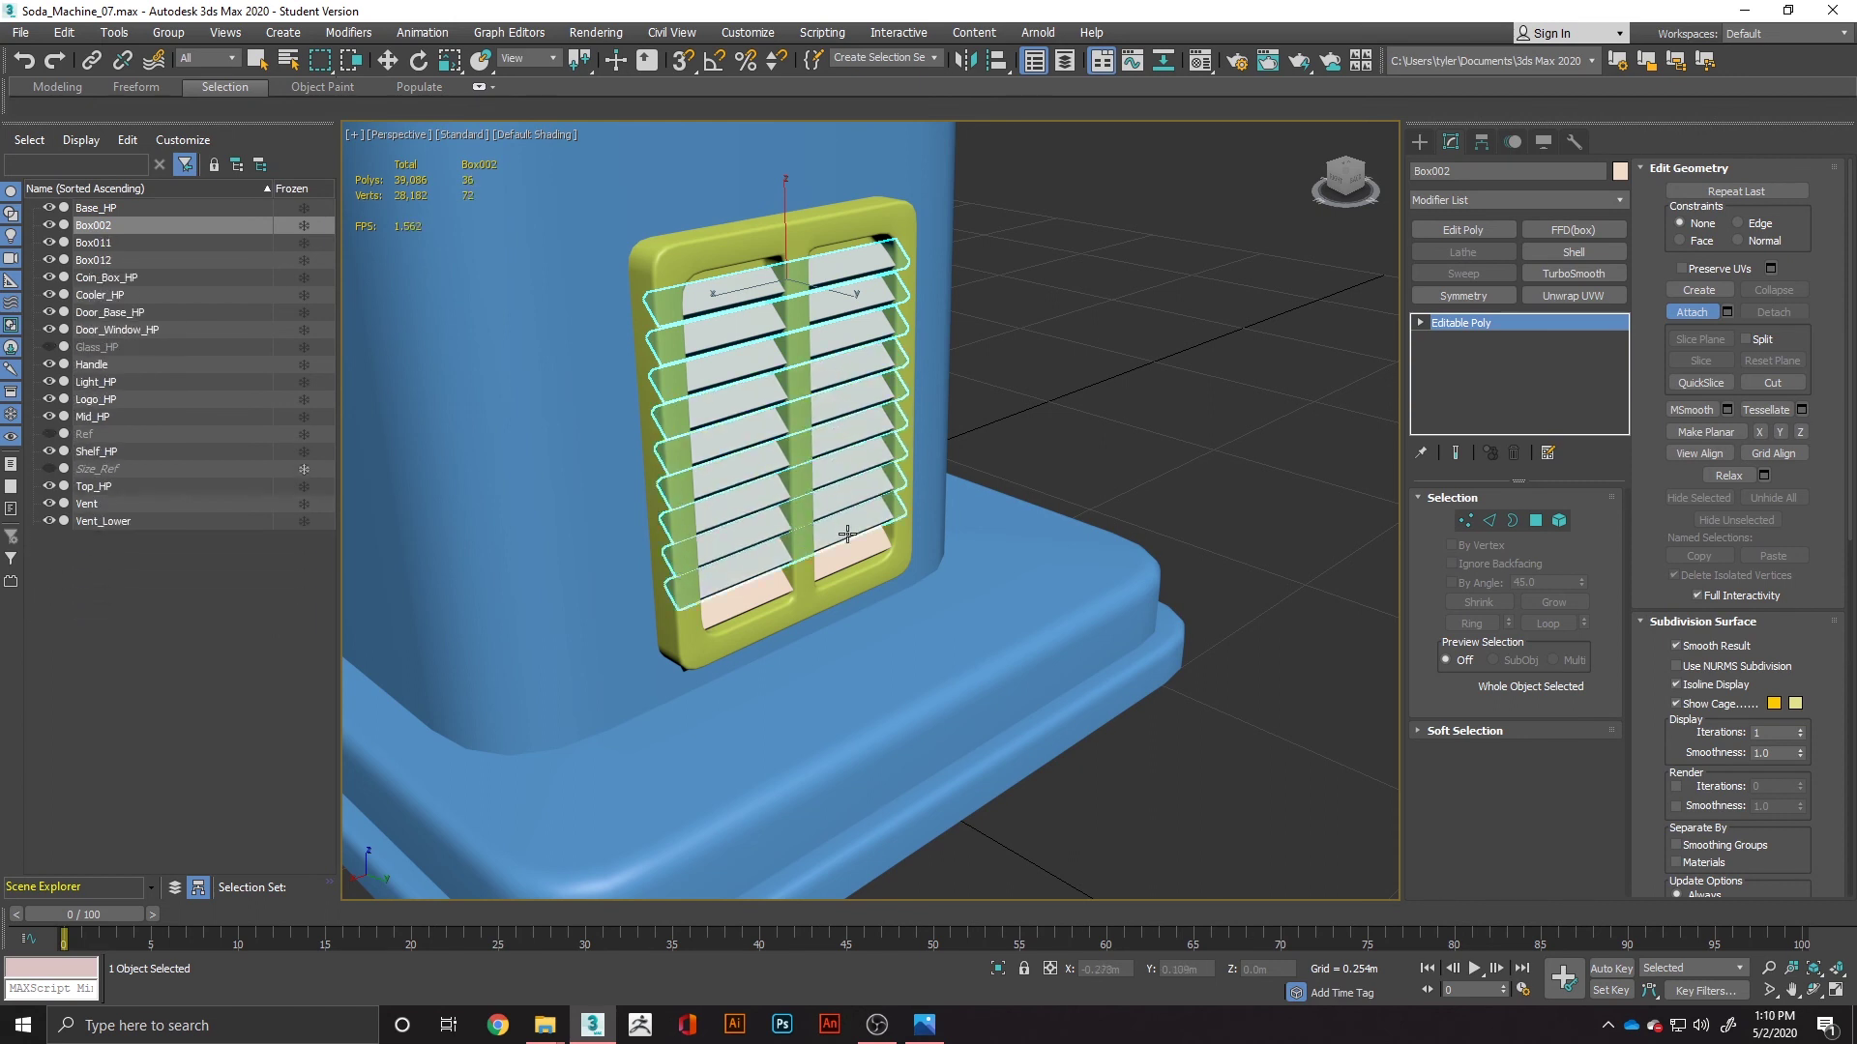
click(848, 547)
key(w)
click(1151, 379)
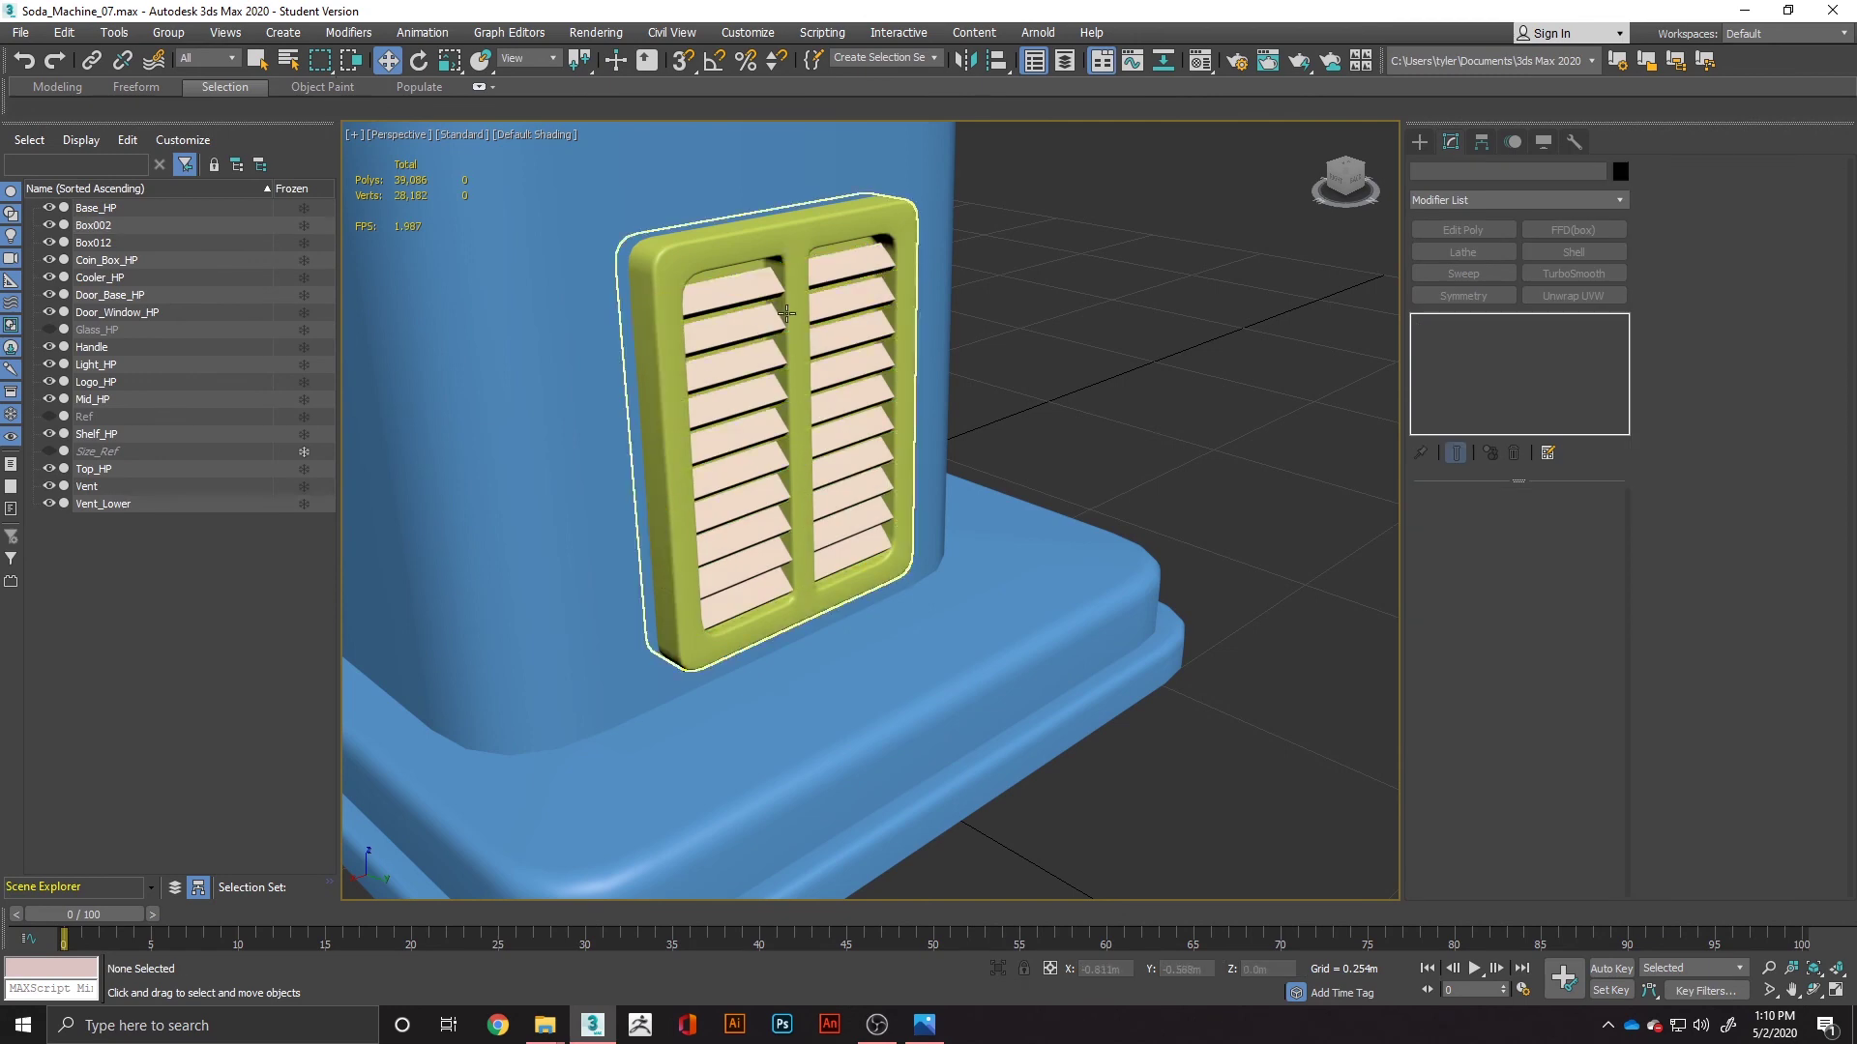
Step: Raise the joined slats slightly within the grille, to a Z position of about 0.372 m
click(747, 293)
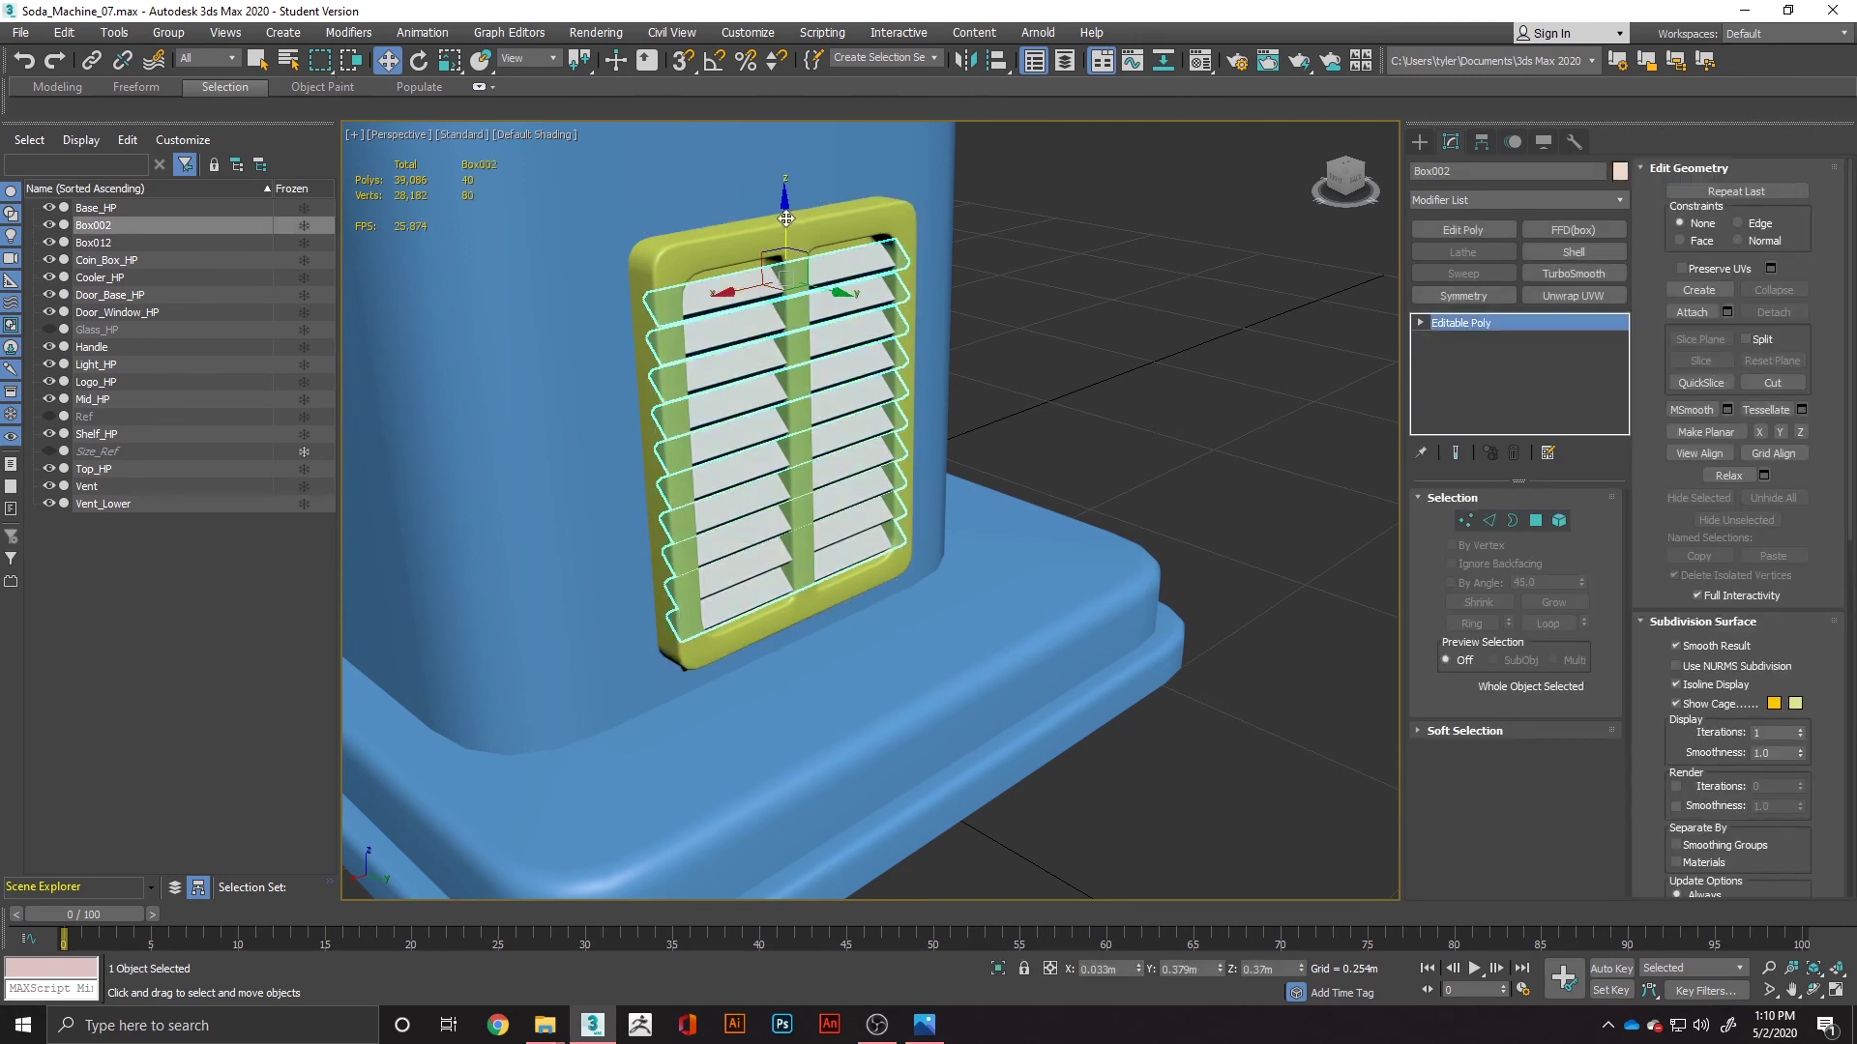
drag(785, 218, 788, 215)
alt+middle_drag(788, 216, 842, 434)
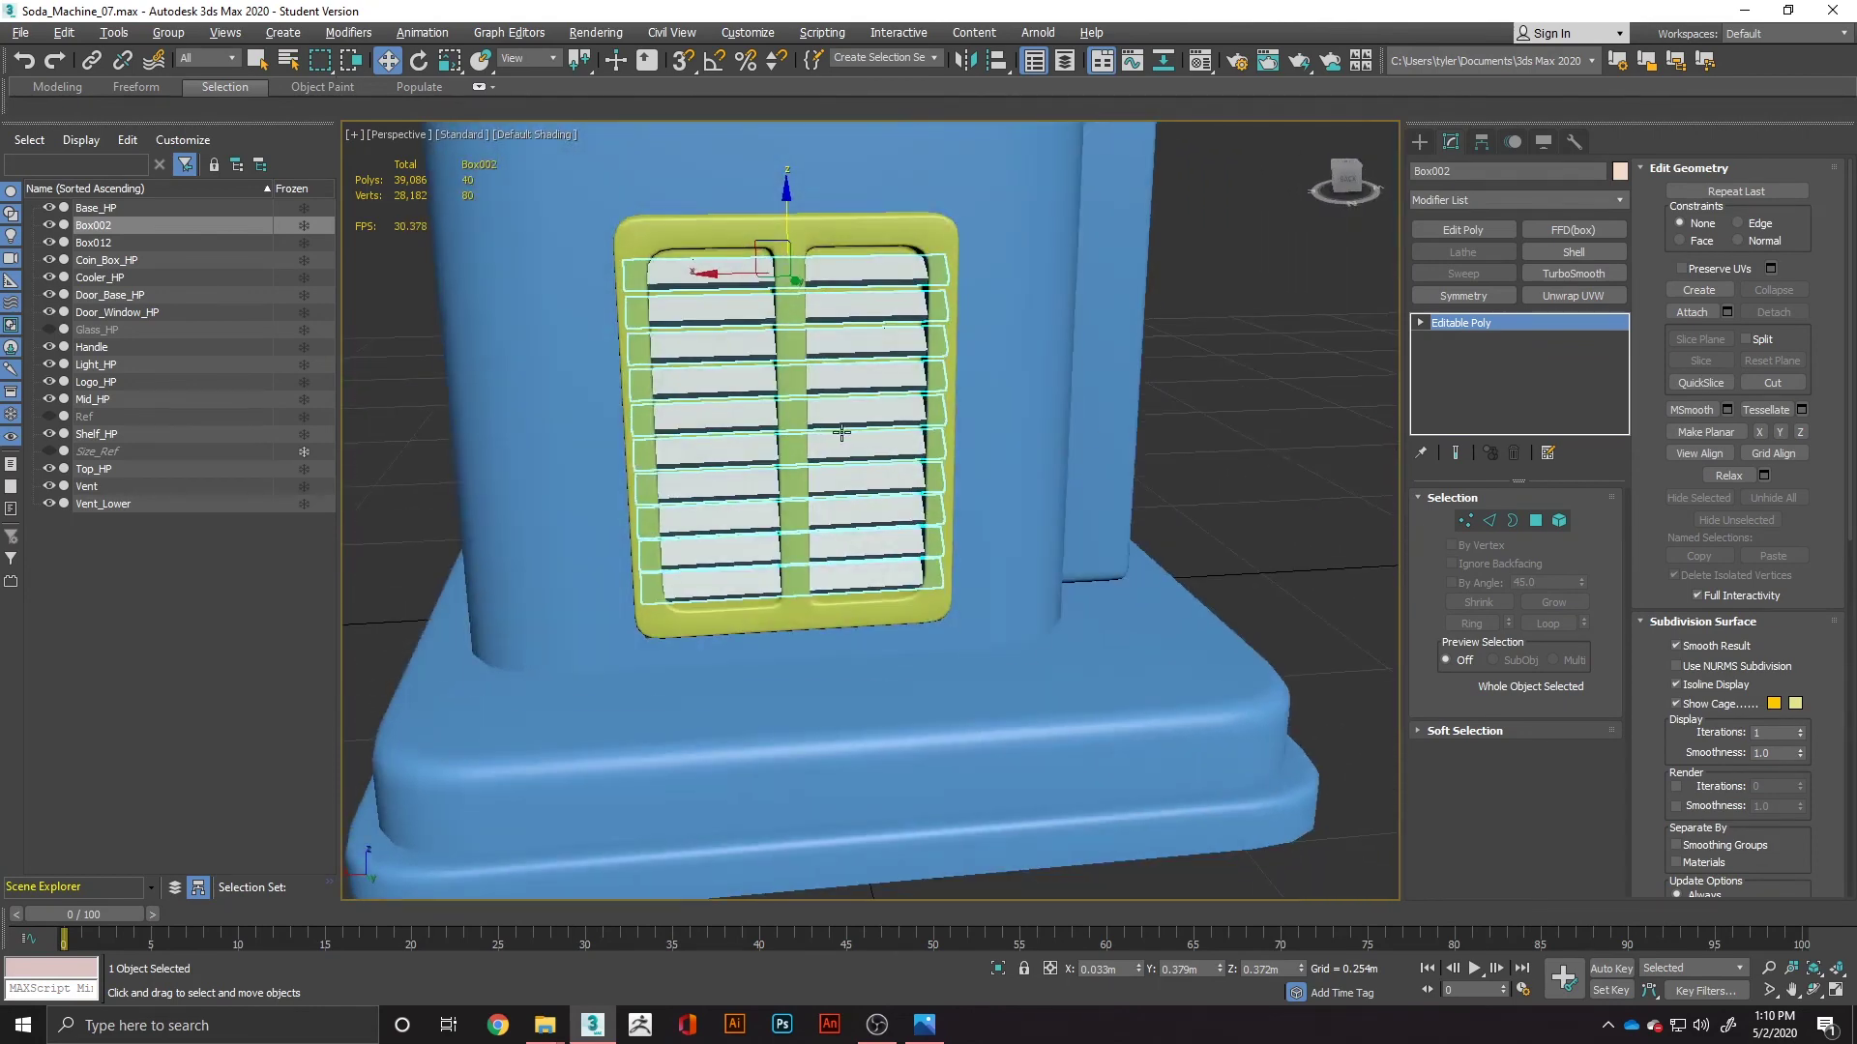
click(1261, 434)
Step: Attach the joined slats to the Vent_Lower frame, undoing the accidental attachment of the machine's body panel
scroll(1261, 435, down, 5)
alt+middle_drag(1263, 450, 1079, 590)
scroll(1029, 549, down, 3)
scroll(892, 531, up, 2)
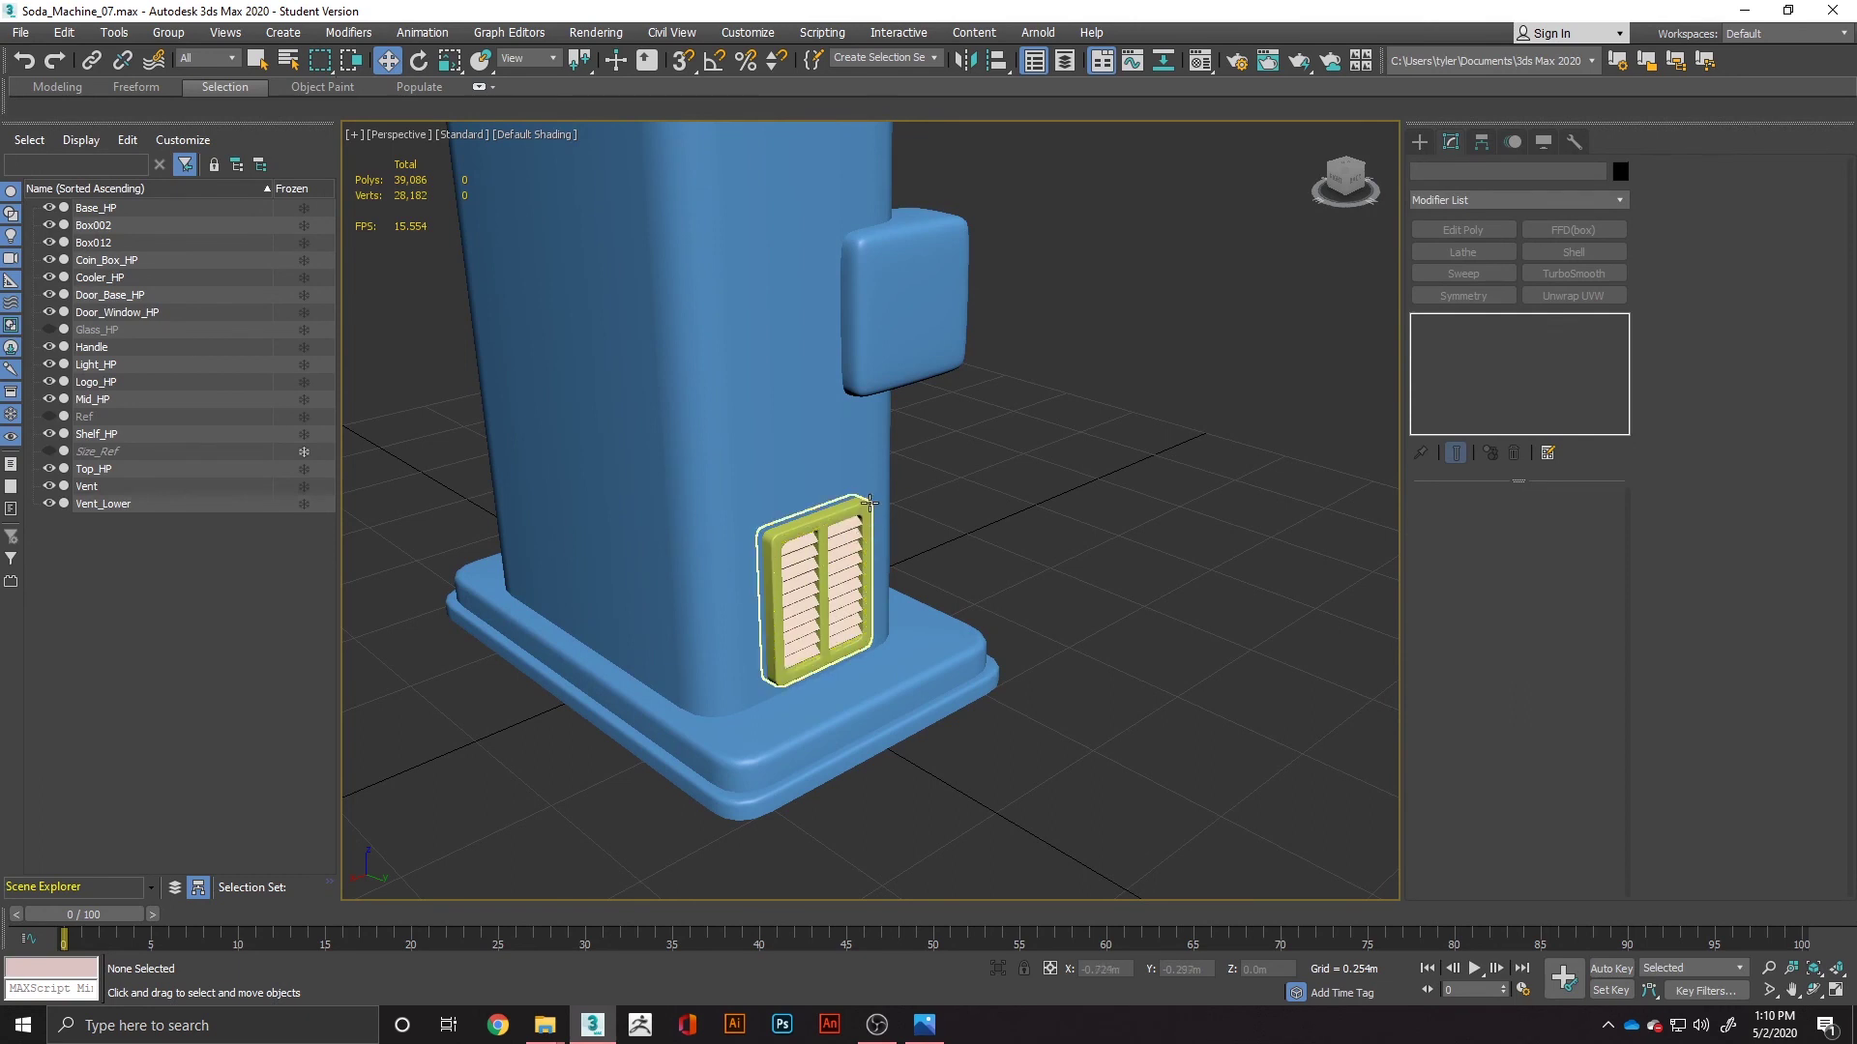
scroll(988, 559, up, 2)
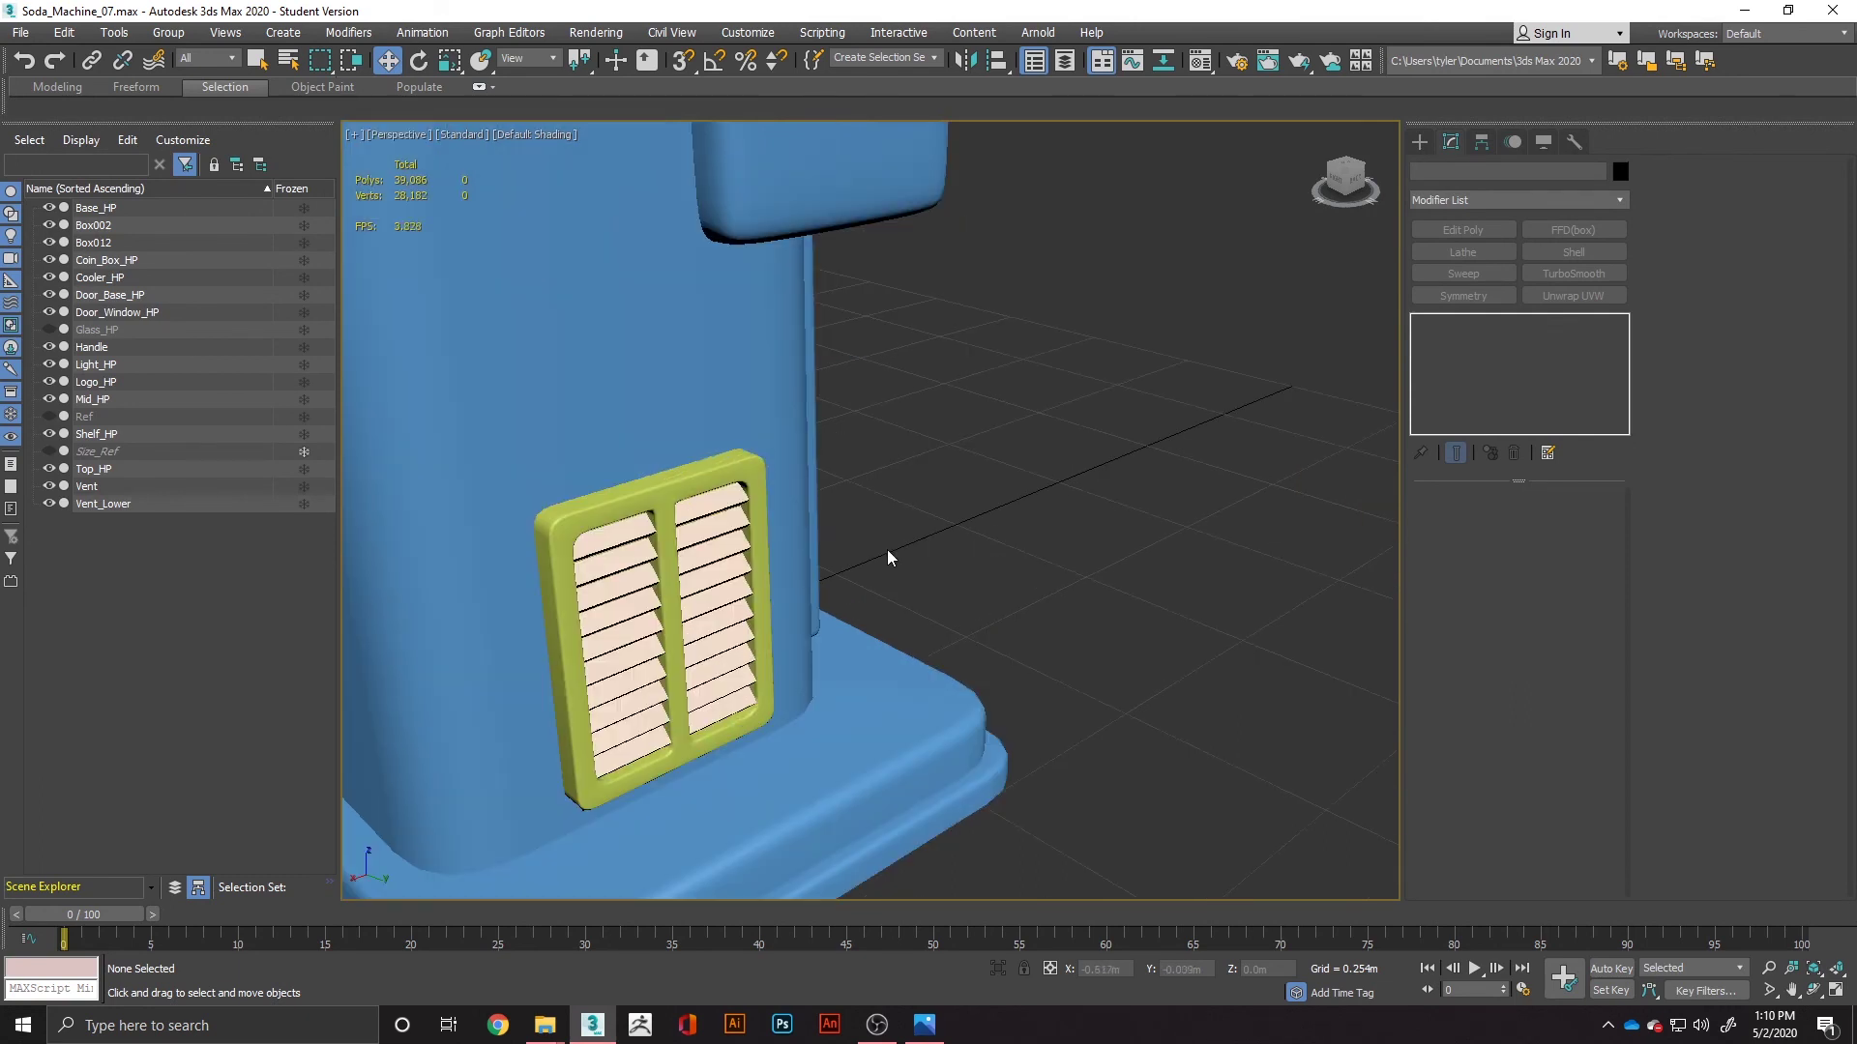
alt+middle_drag(887, 551, 865, 425)
click(865, 426)
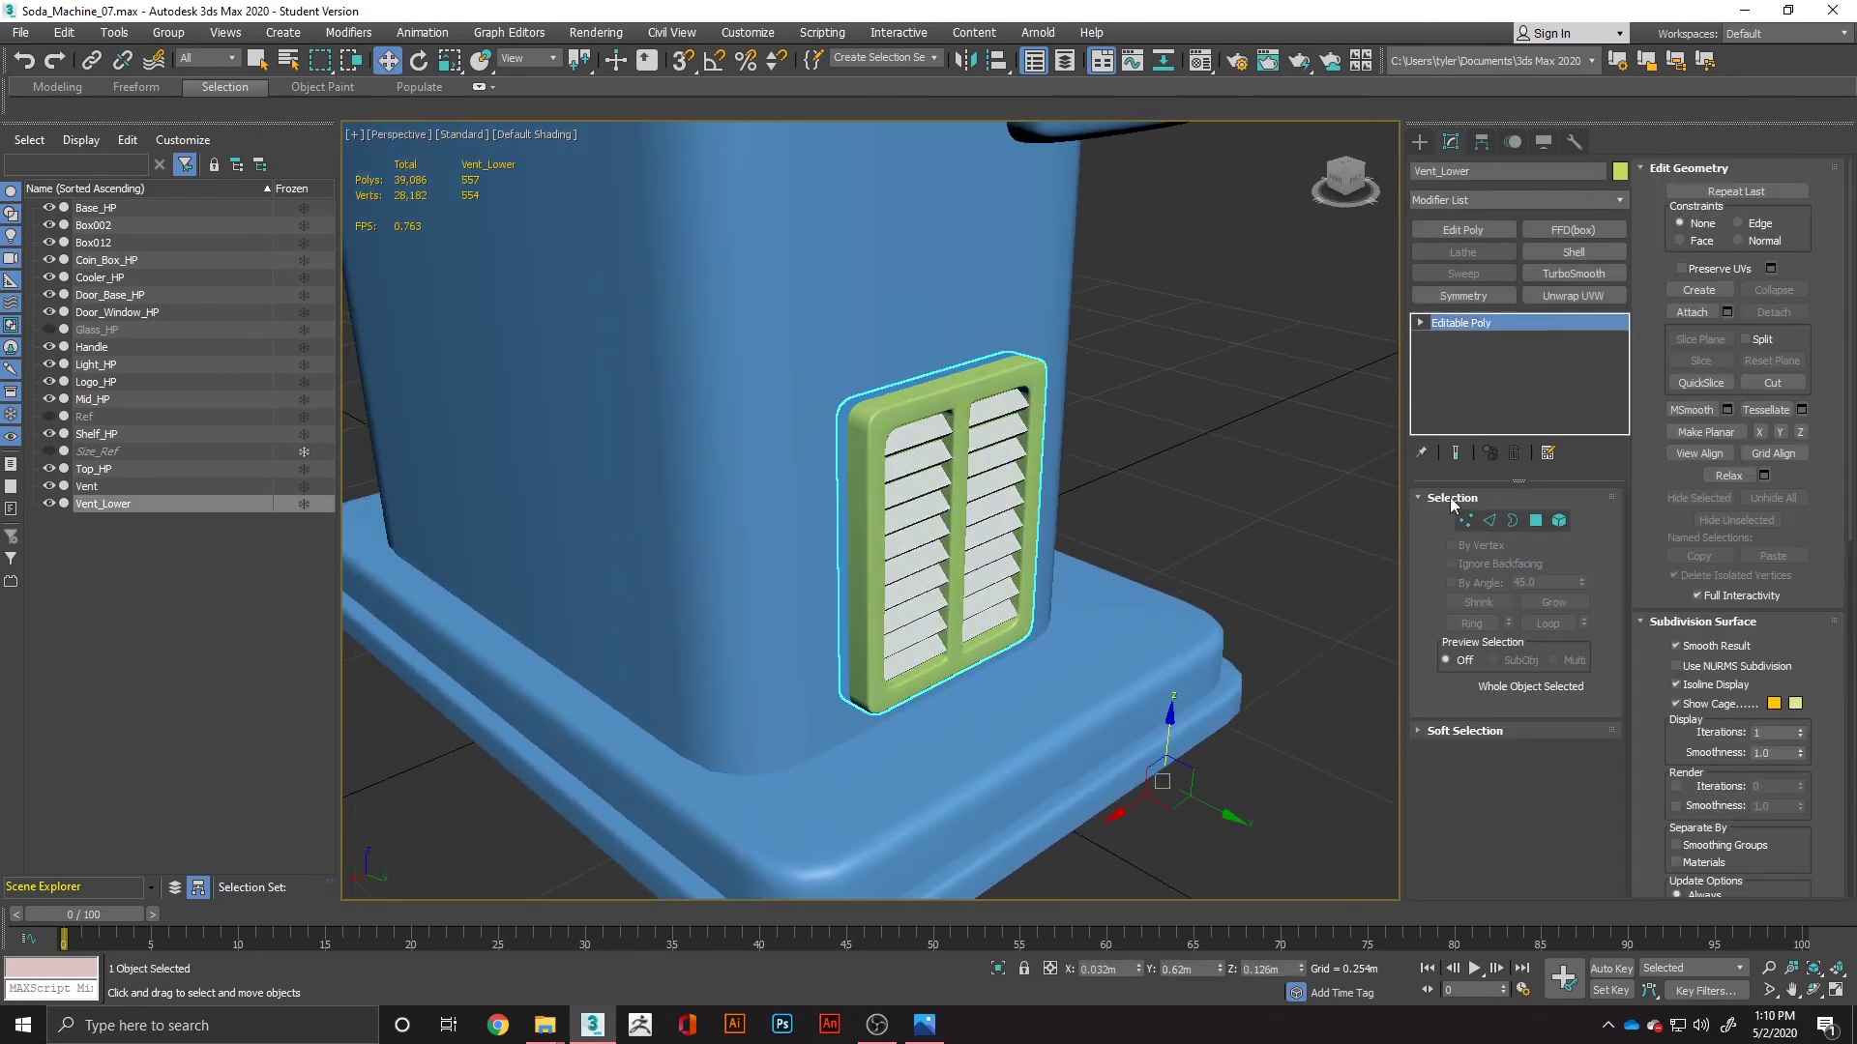
click(1699, 315)
click(1001, 437)
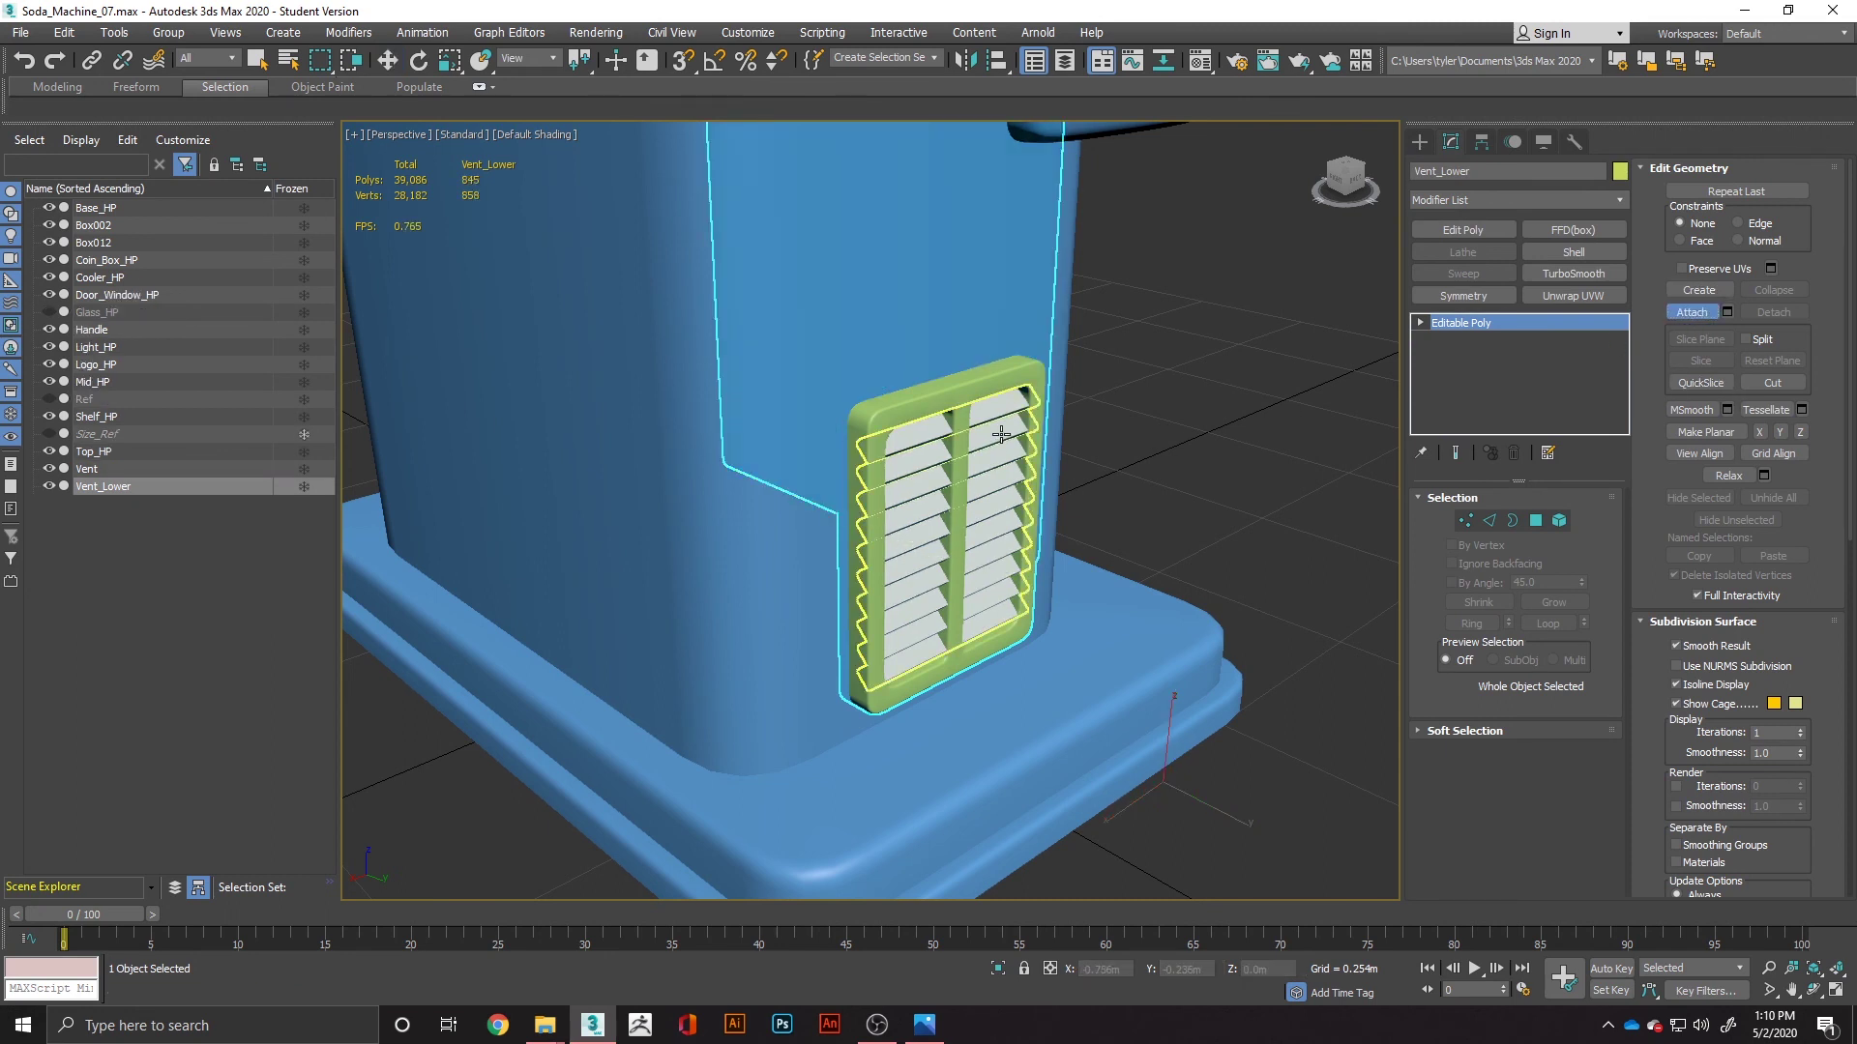
key(ctrl+z)
click(1001, 432)
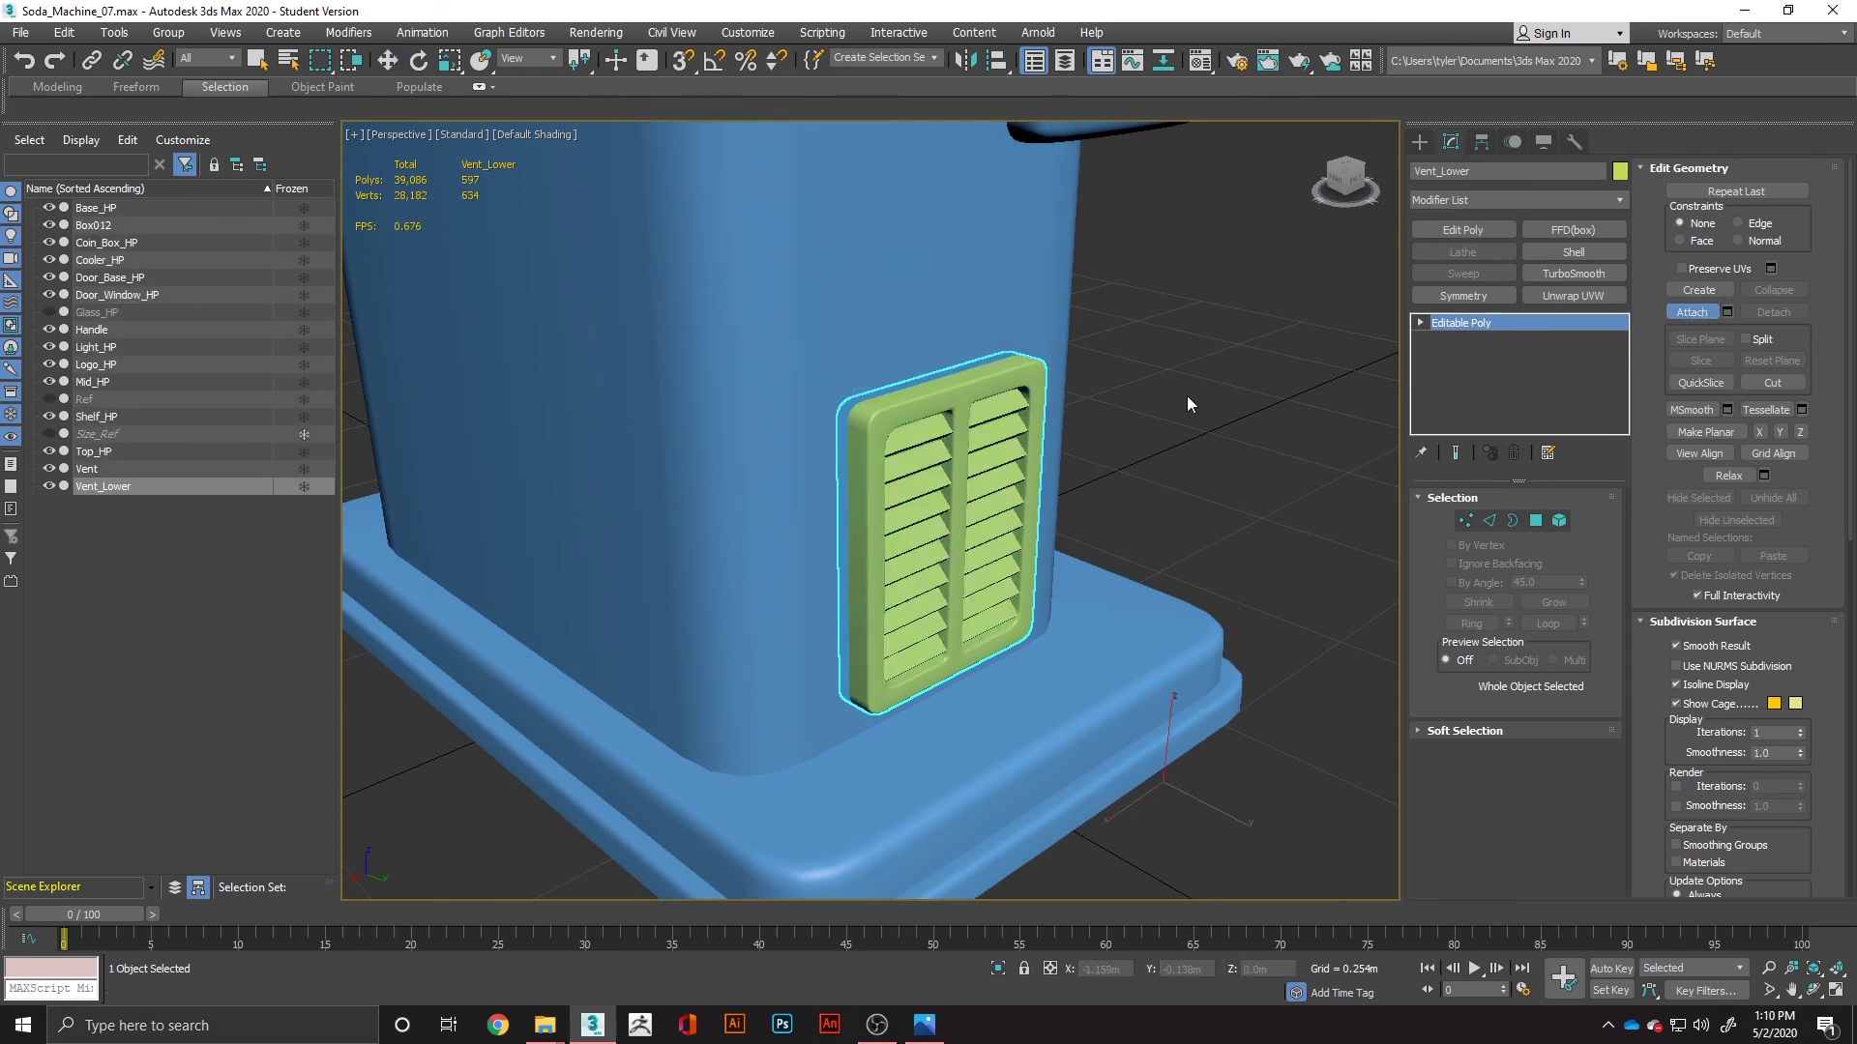
right_click(1187, 396)
Step: Centre the pivot of Vent_Lower on the object
alt+middle_drag(1276, 426, 1530, 178)
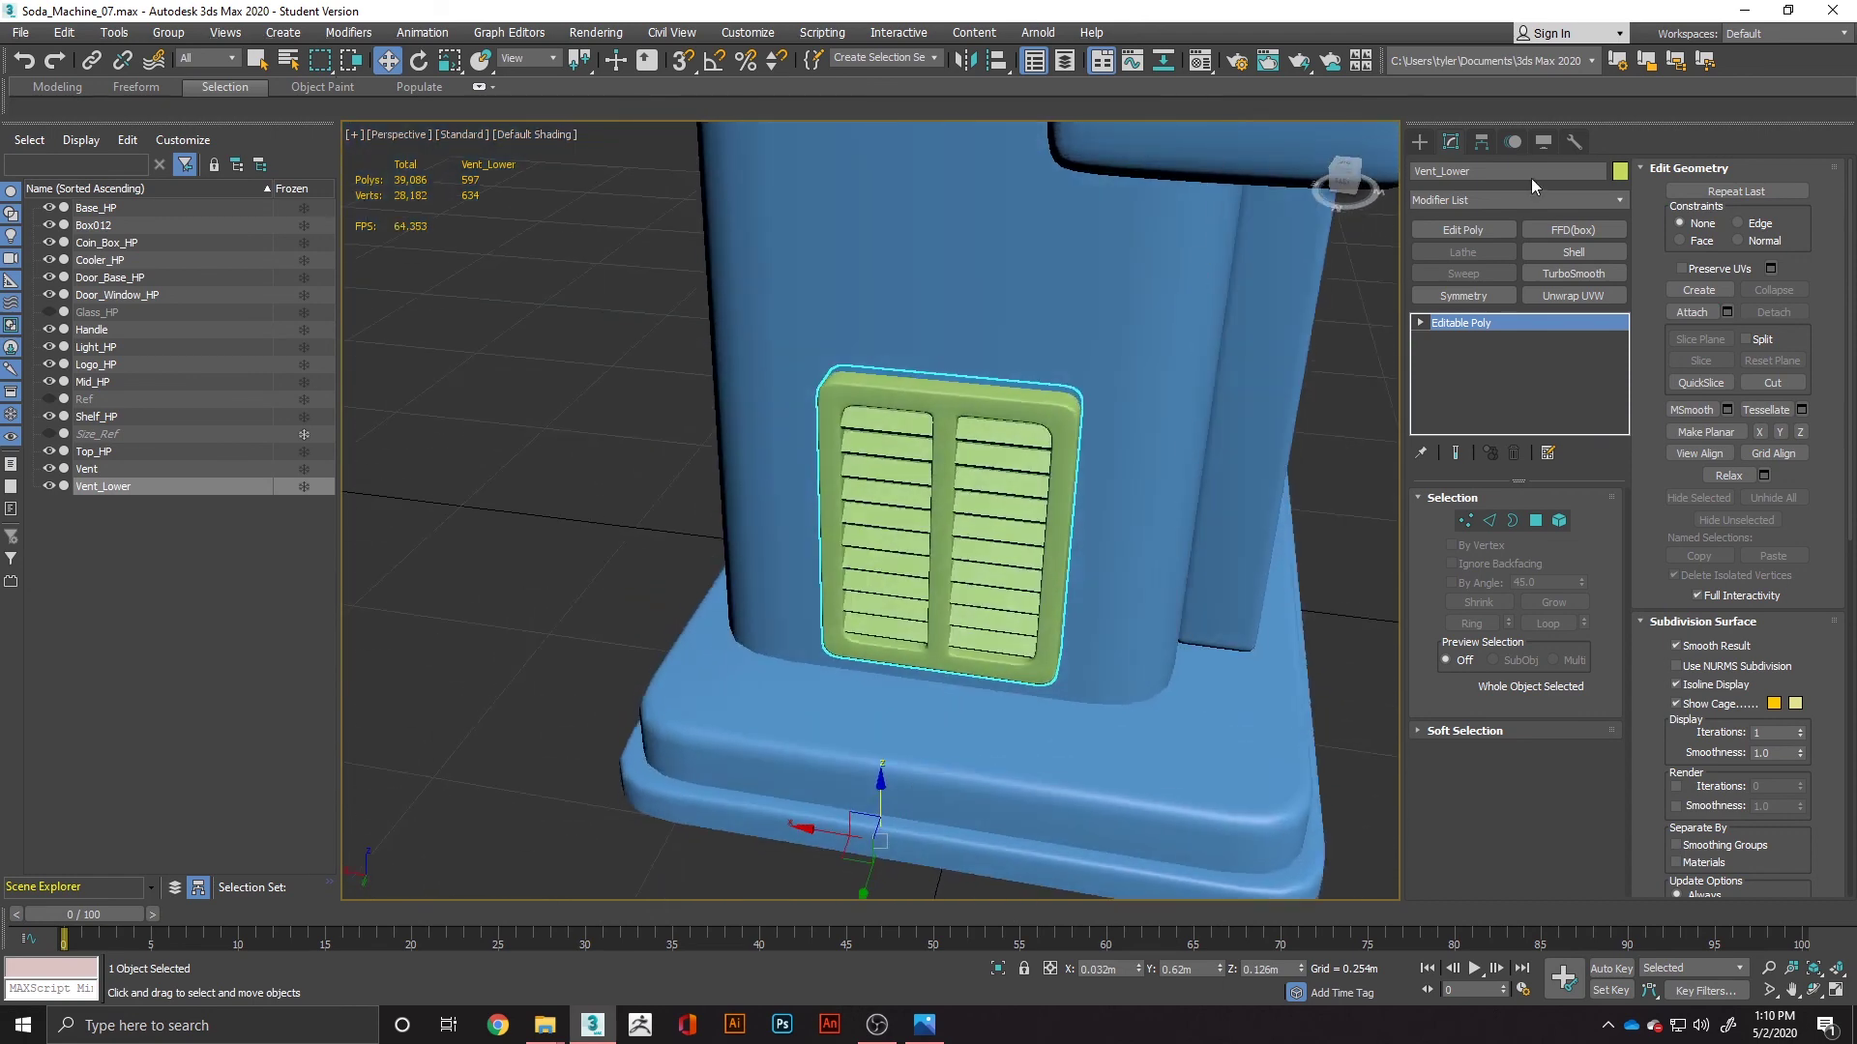
click(1480, 142)
click(1516, 274)
click(1520, 375)
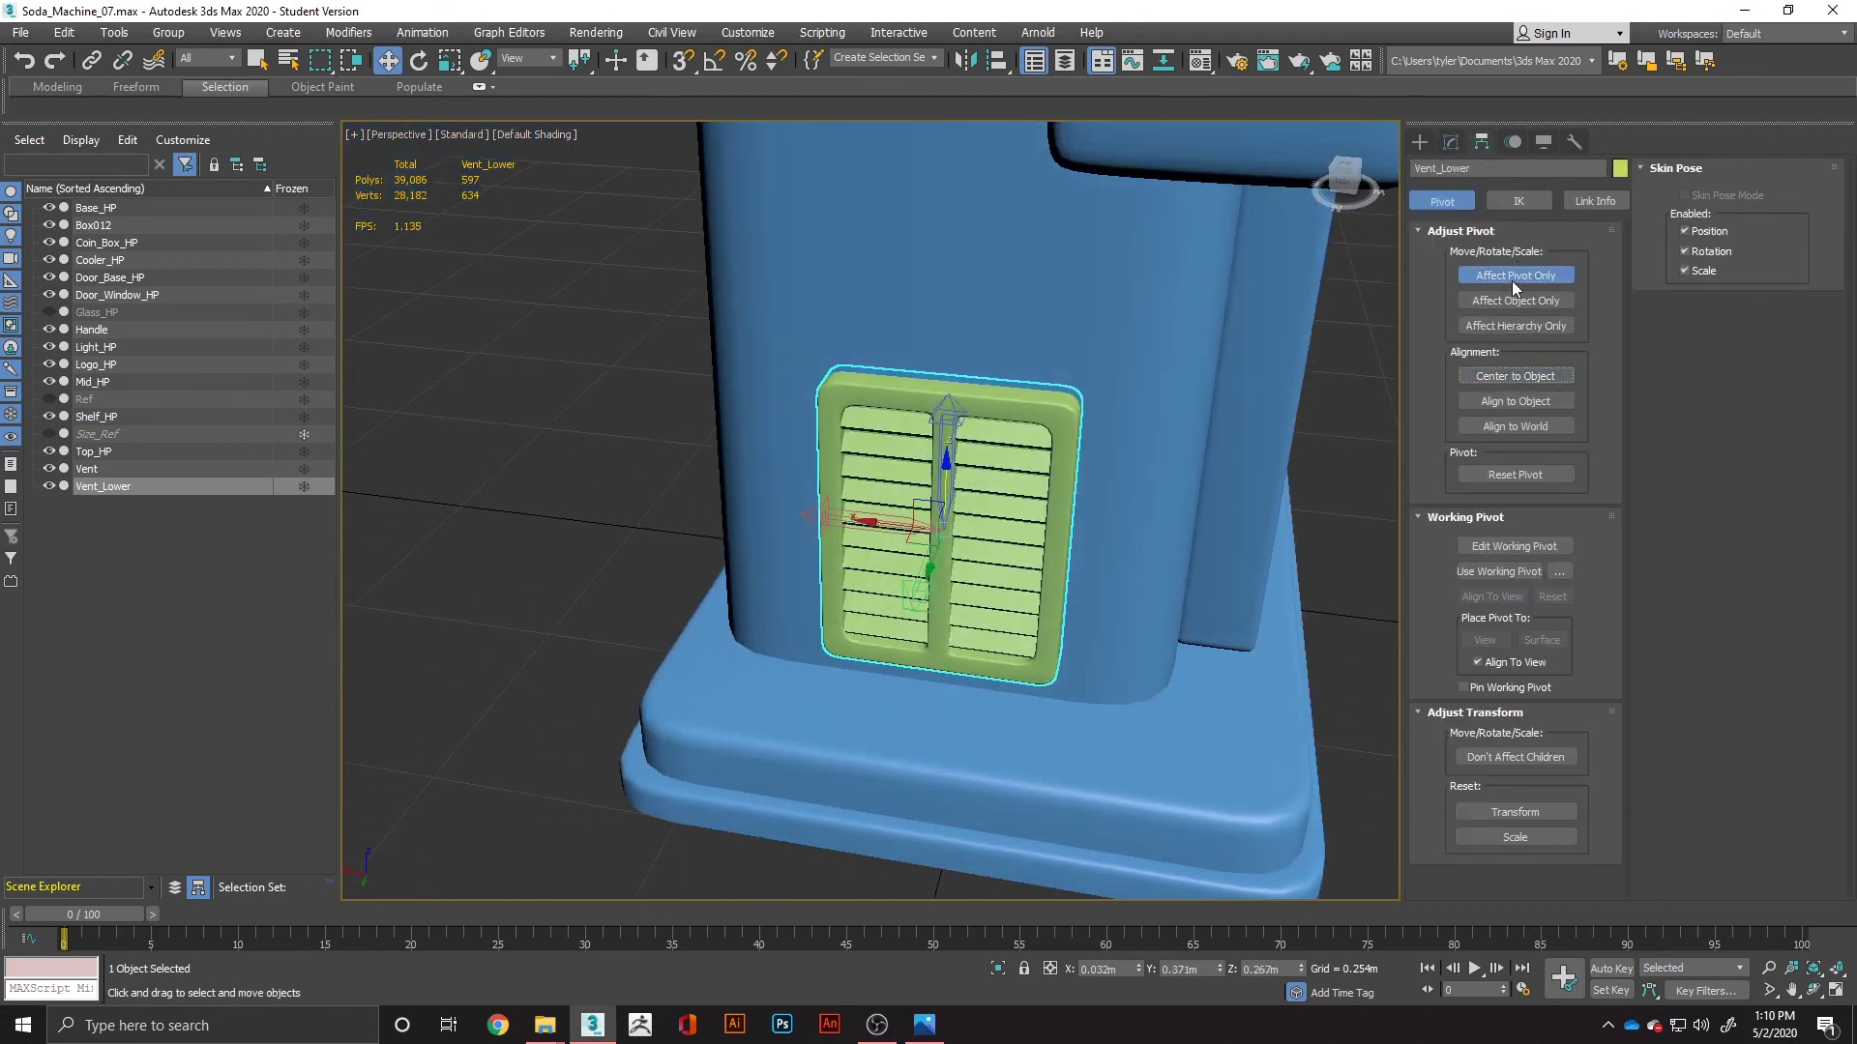
click(1512, 276)
click(1349, 406)
Step: Change the object colour of Vent_Lower to the same blue as the rest of the machine
alt+middle_drag(1347, 414, 1194, 455)
click(1194, 455)
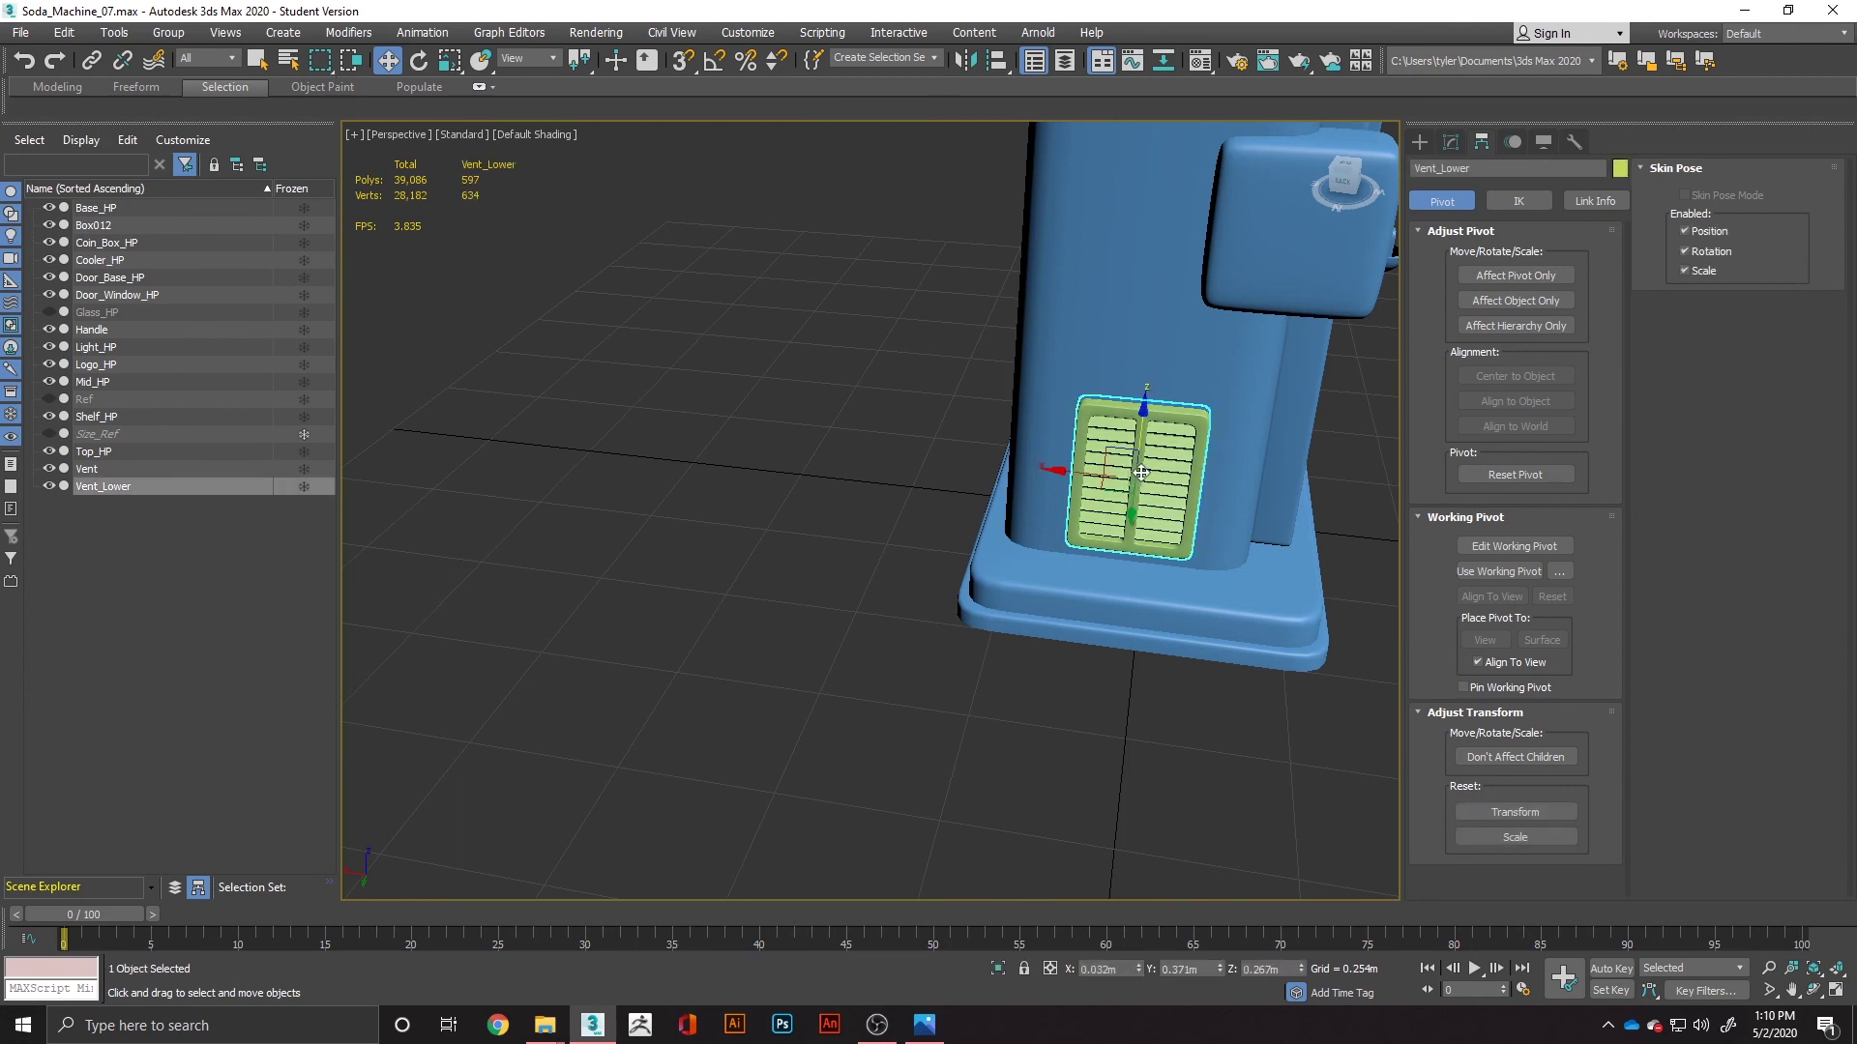
click(1619, 168)
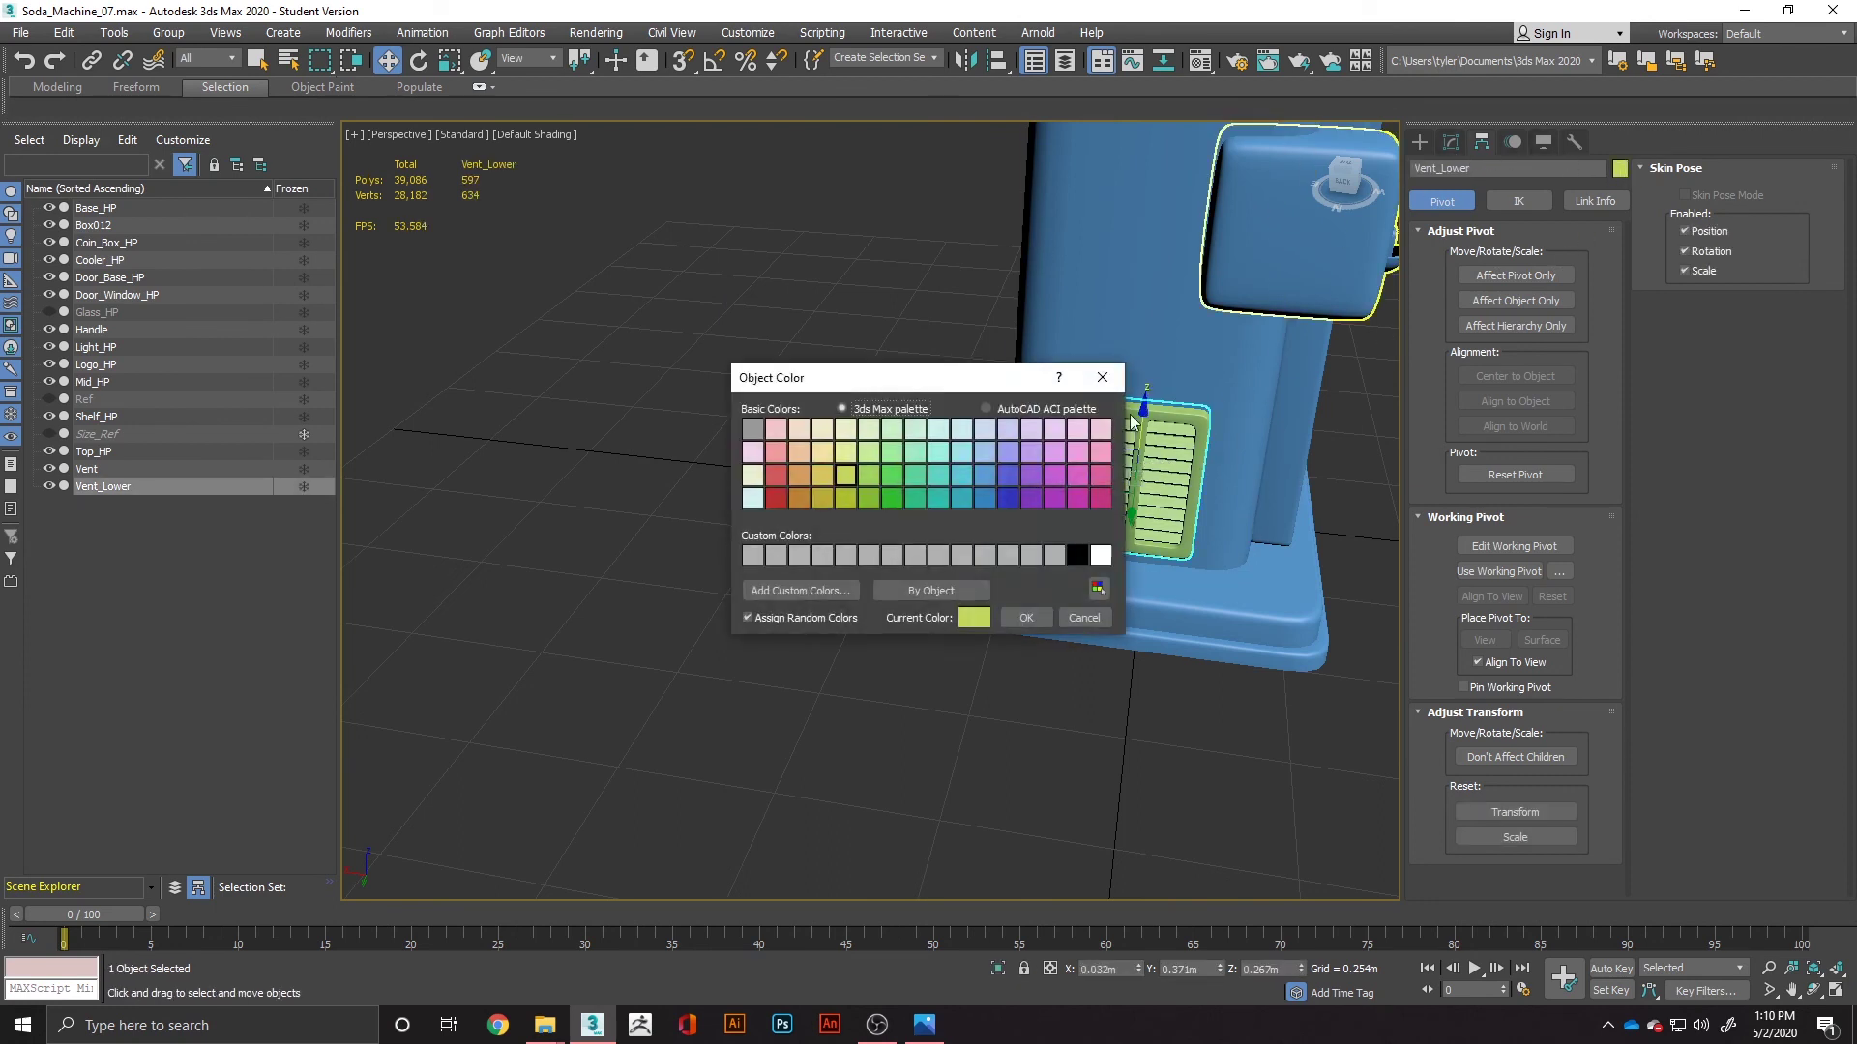
click(986, 472)
click(1026, 617)
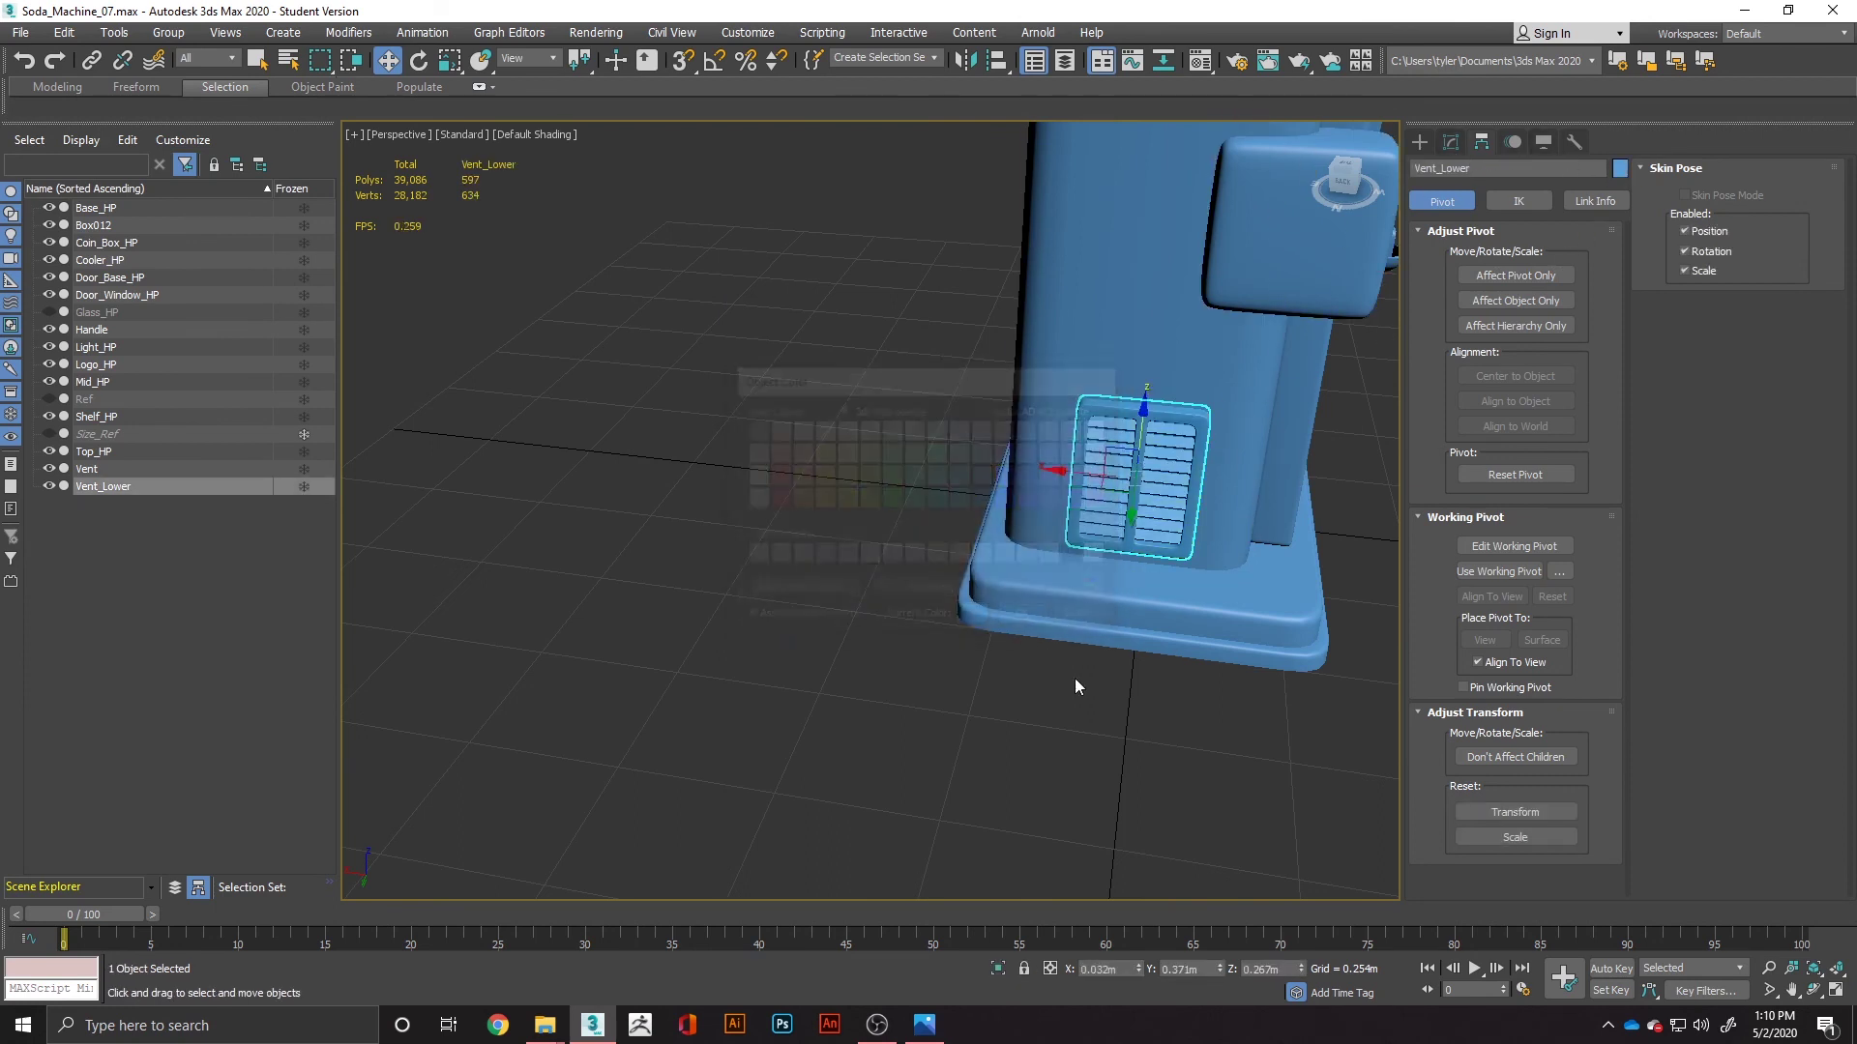
click(1092, 677)
Step: Examine the lower vent and the whole machine from several sides, and switch to the Soda_Machine_Ref_3.jpg reference in Photos
alt+middle_drag(1180, 644, 823, 286)
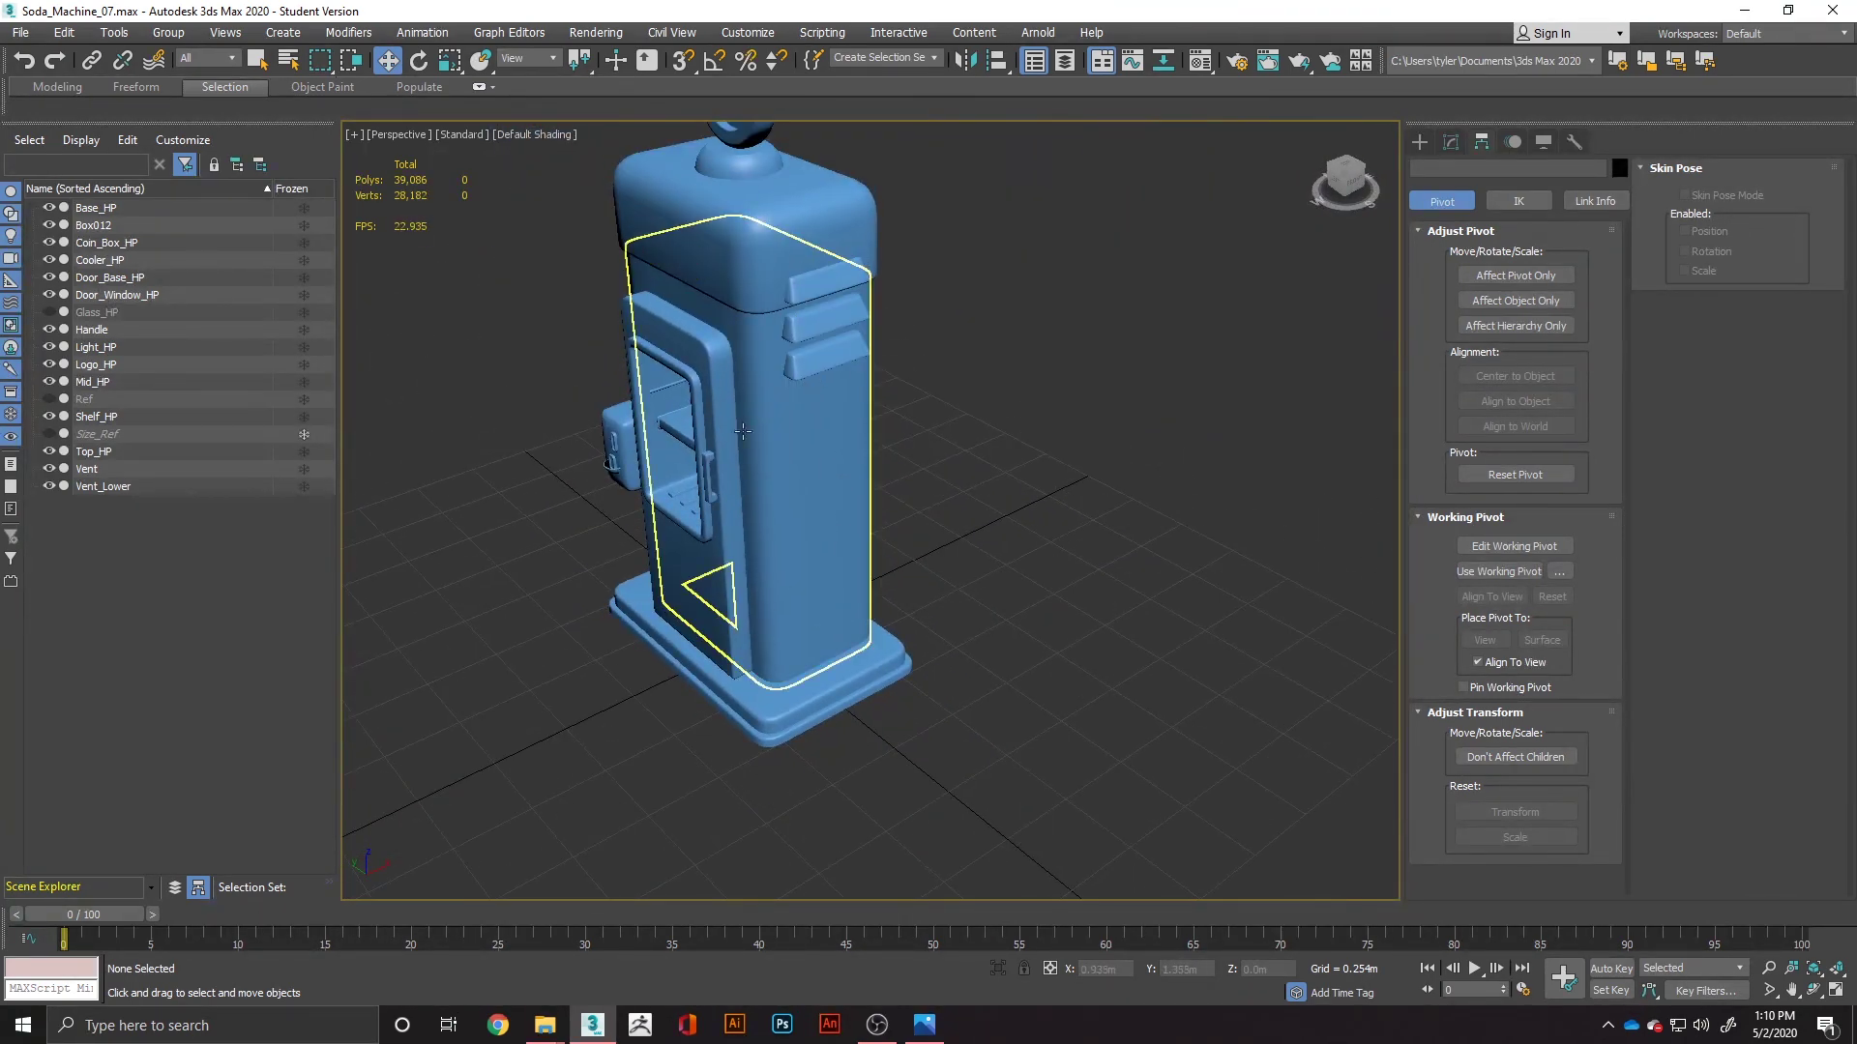
alt+middle_drag(754, 429, 1009, 542)
scroll(1027, 621, up, 5)
scroll(1027, 621, down, 3)
scroll(1006, 544, up, 4)
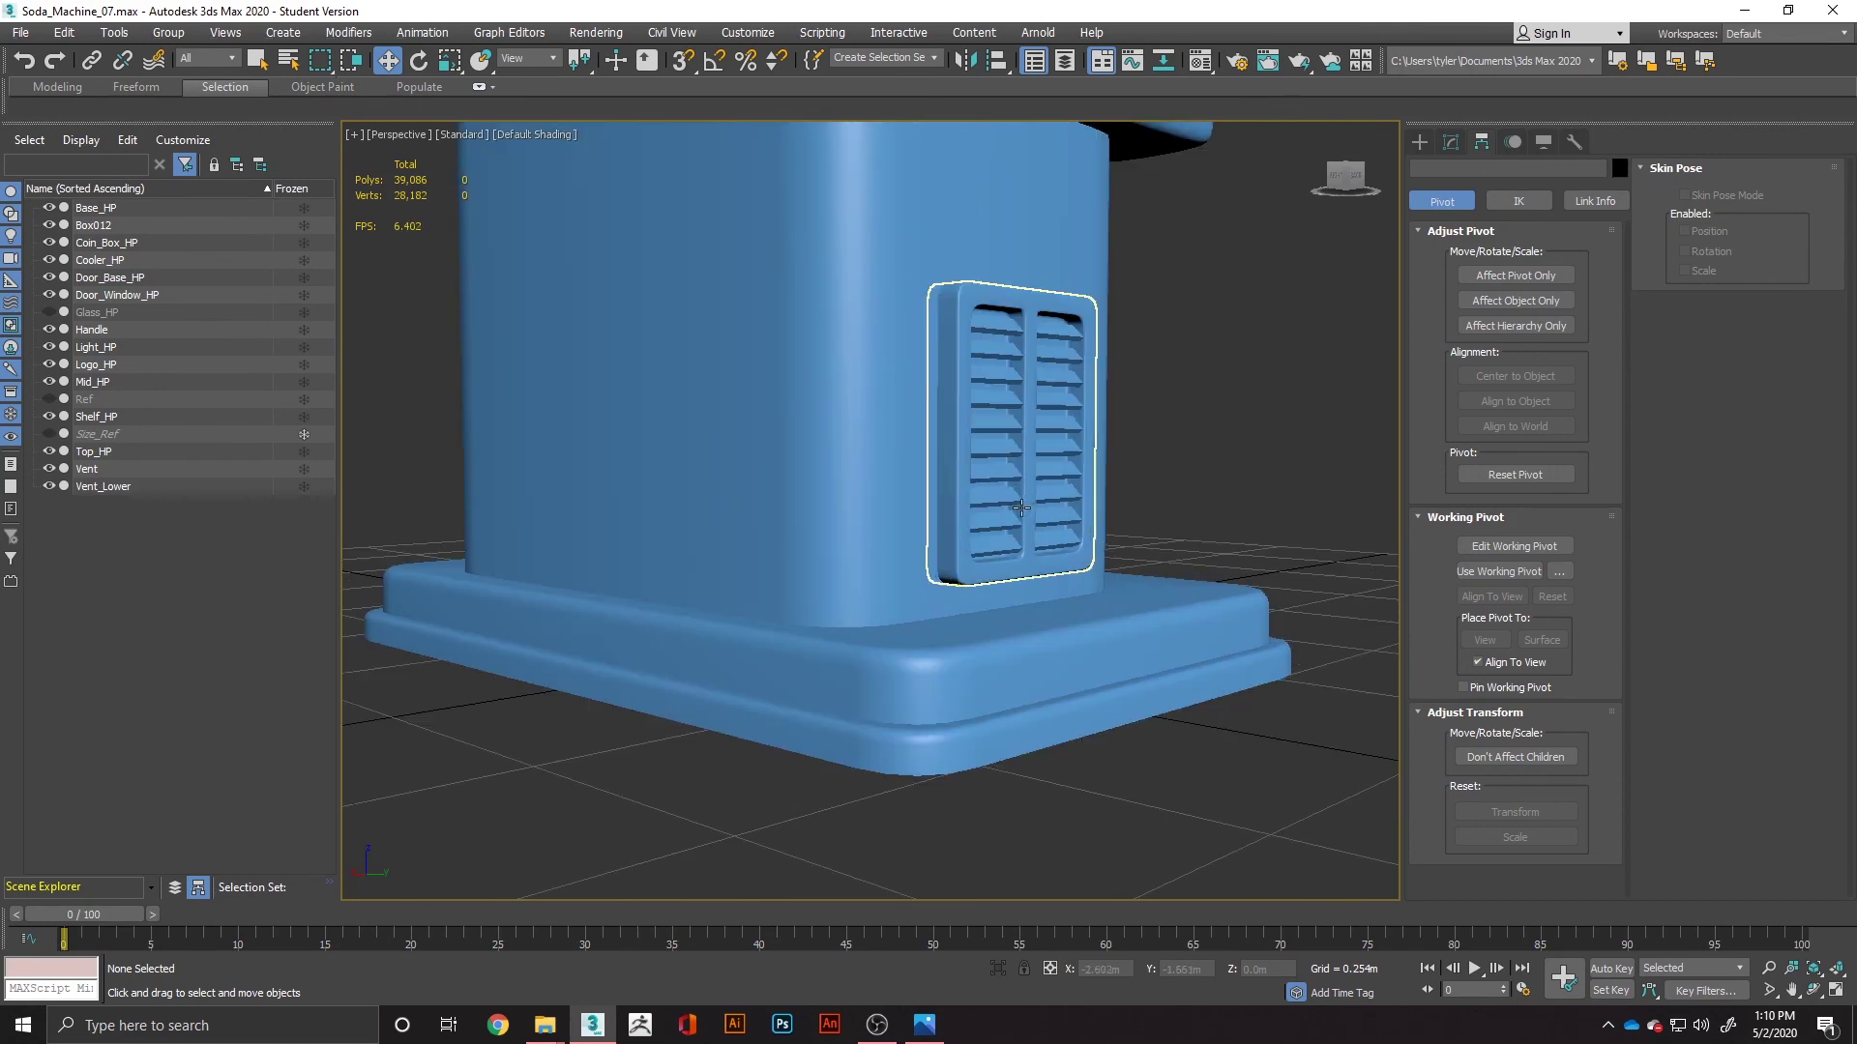
alt+middle_drag(1045, 521, 851, 540)
scroll(851, 540, down, 5)
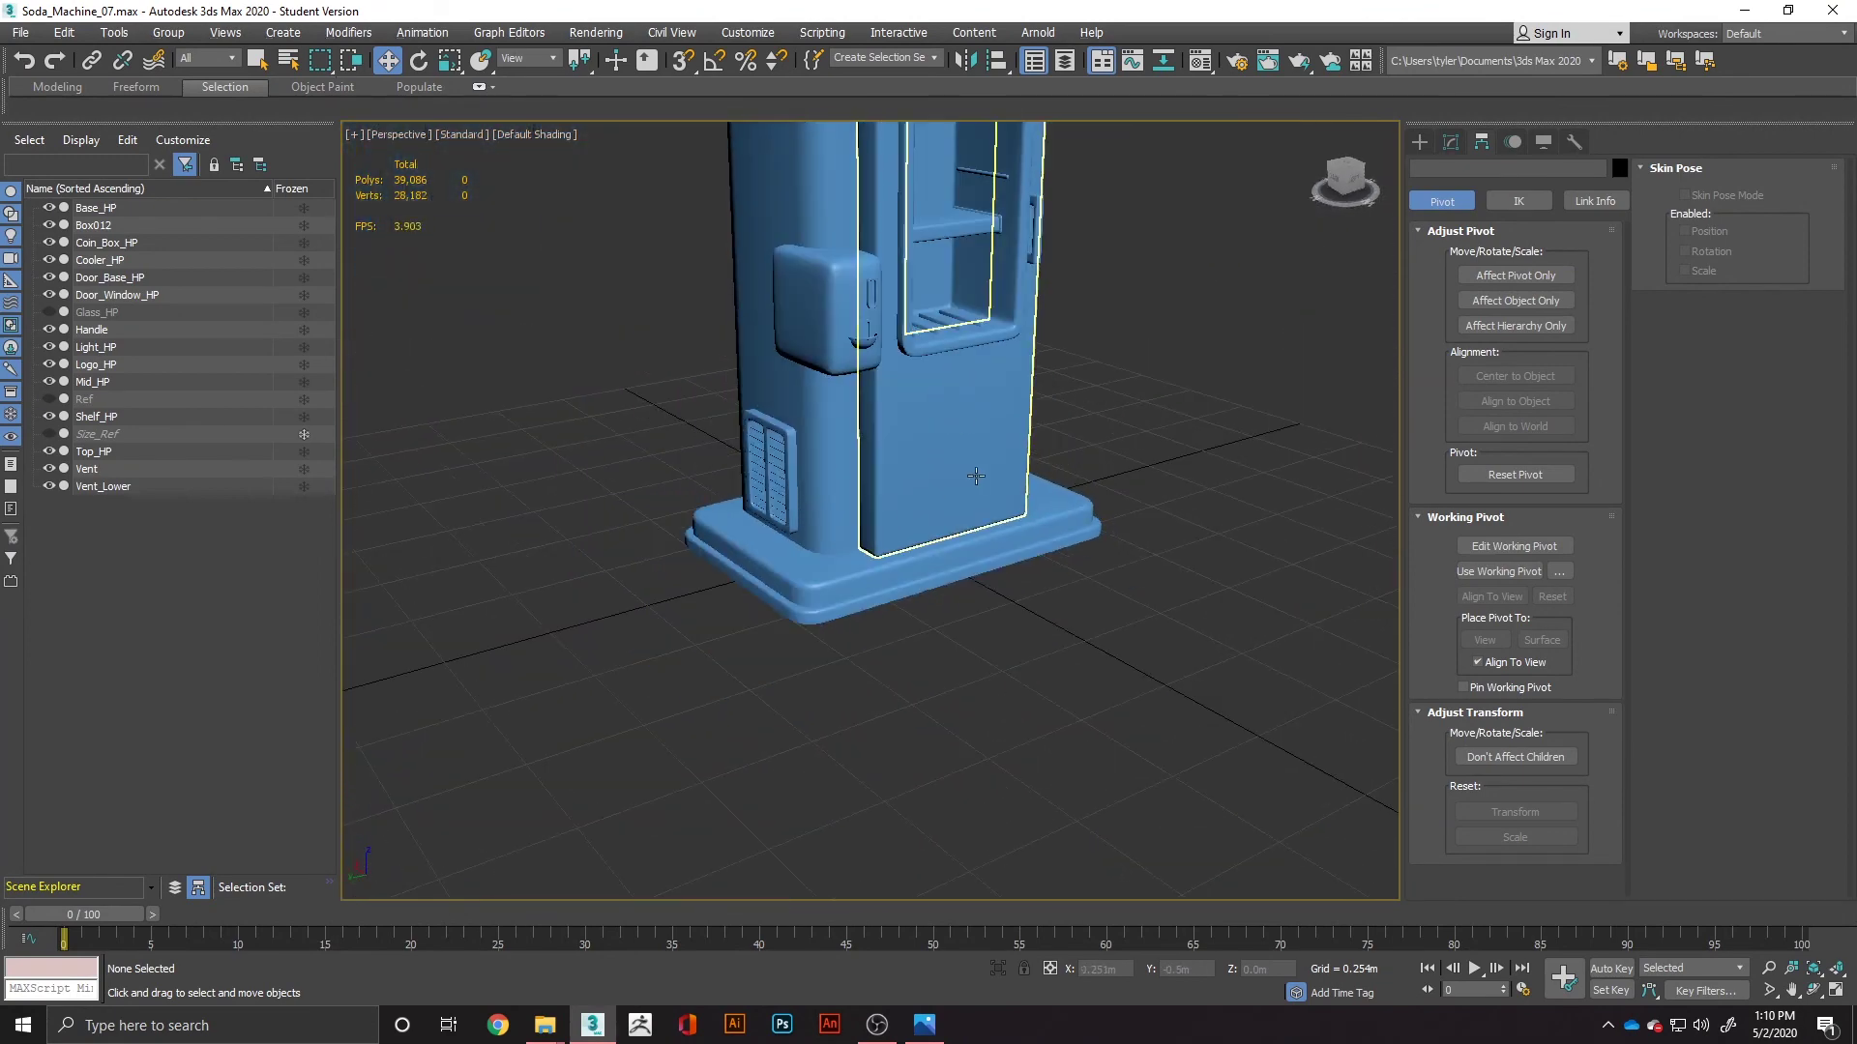
click(929, 1032)
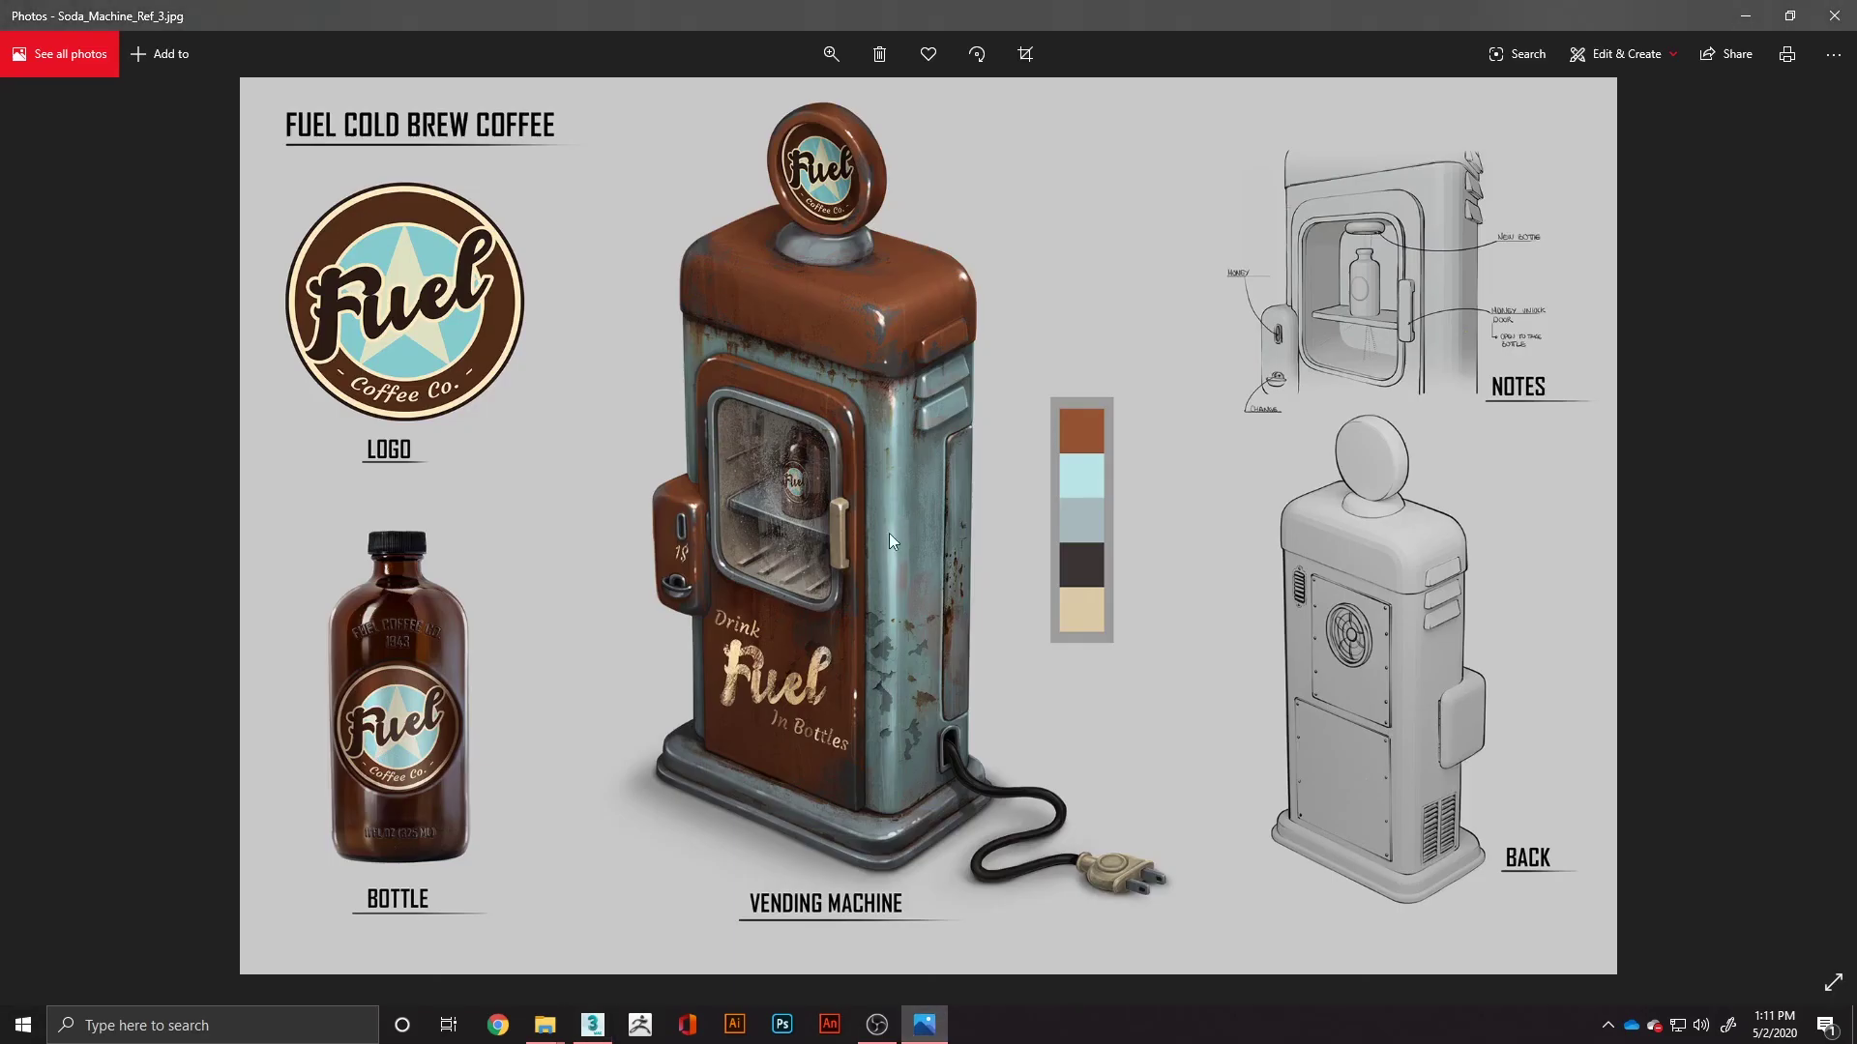